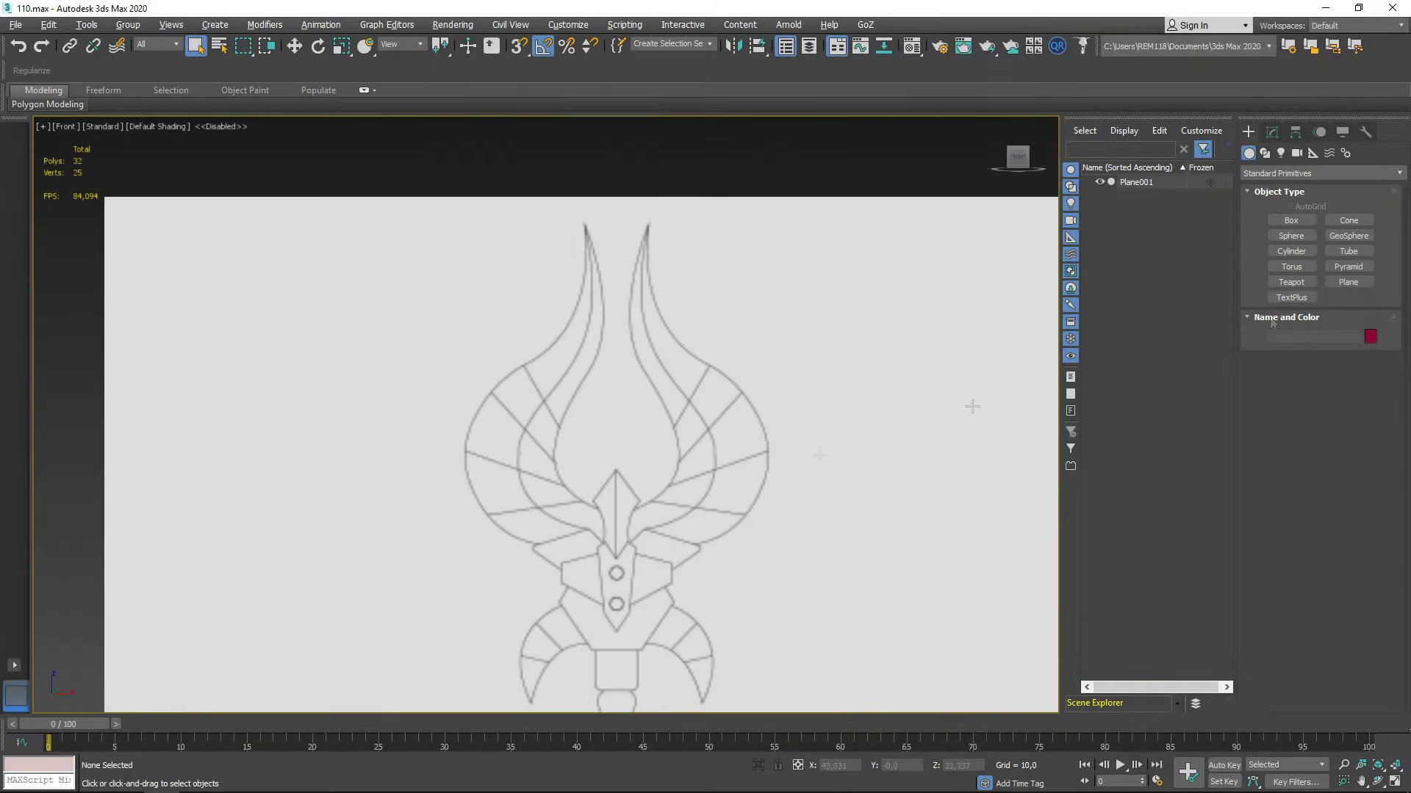
Create a plane over the front reference and give it a grey material
left_click_drag(822, 285, 883, 363)
key("m")
left_click_drag(1034, 269, 875, 340)
key("m")
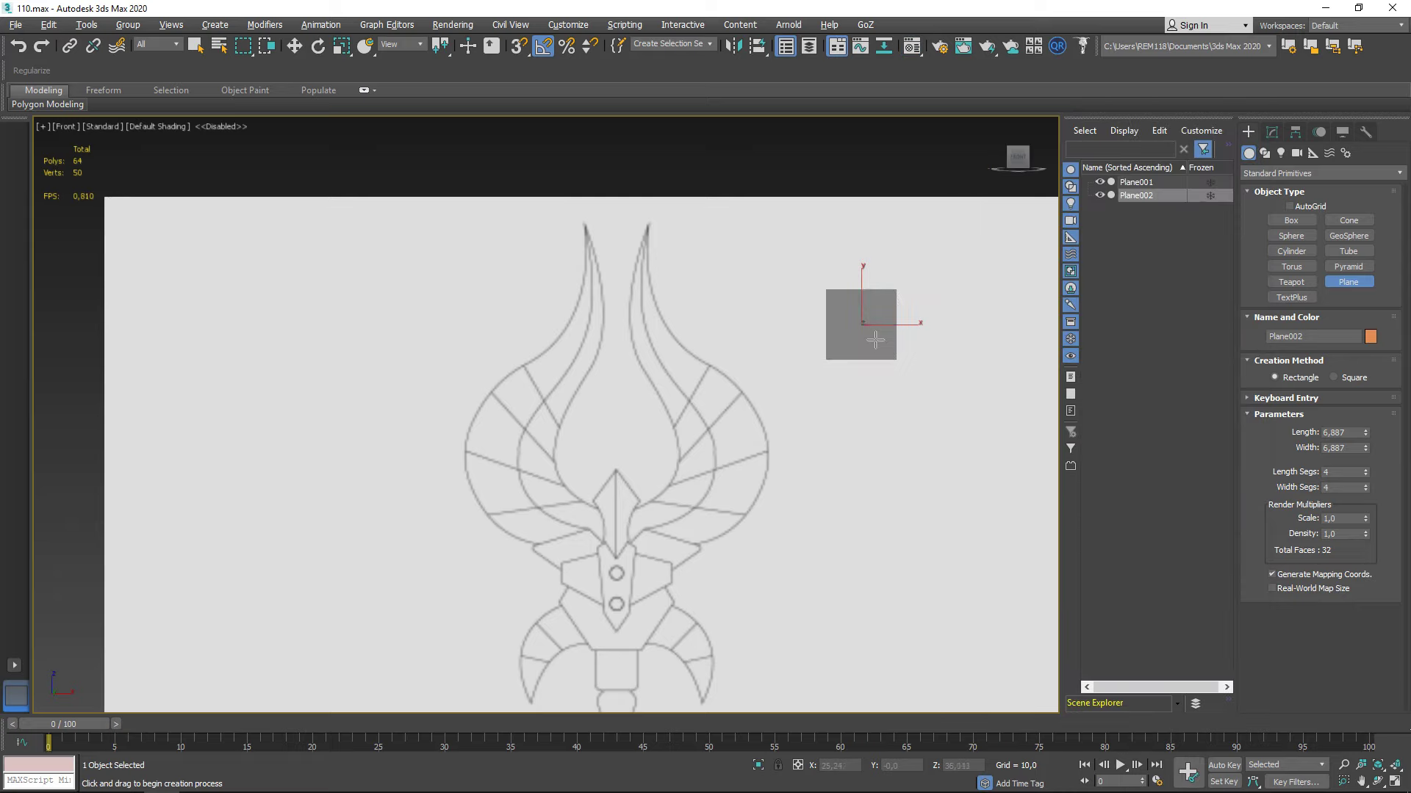
Convert the plane to Editable Poly and show its edged faces
right_click(898, 345)
left_click(1058, 507)
key("F4")
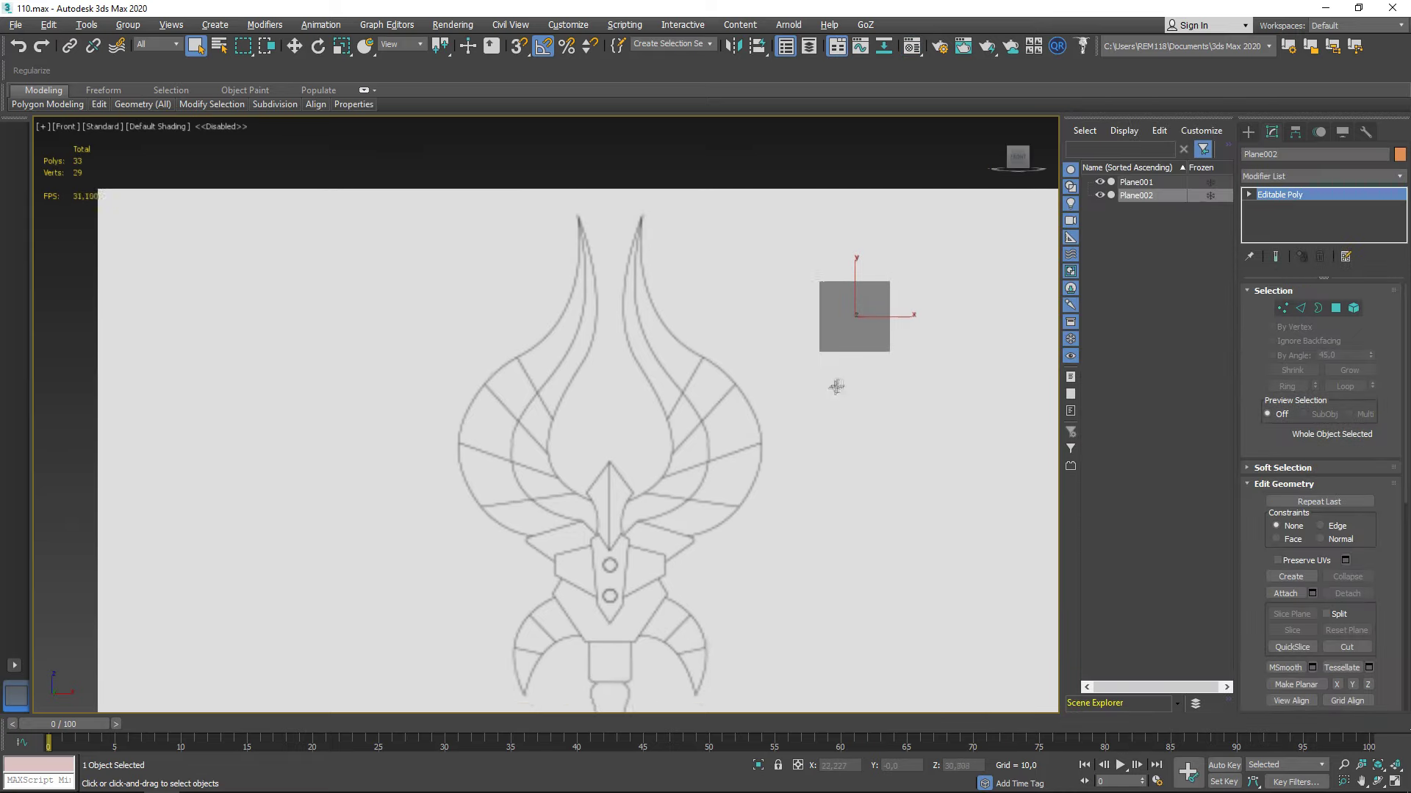
scroll(834, 384, "up", 3)
Move the plane beside the tip of the right horn
right_click(898, 360)
left_click(911, 370)
left_click_drag(927, 345, 661, 286)
scroll(757, 353, "up", 5)
scroll(772, 305, "down", 2)
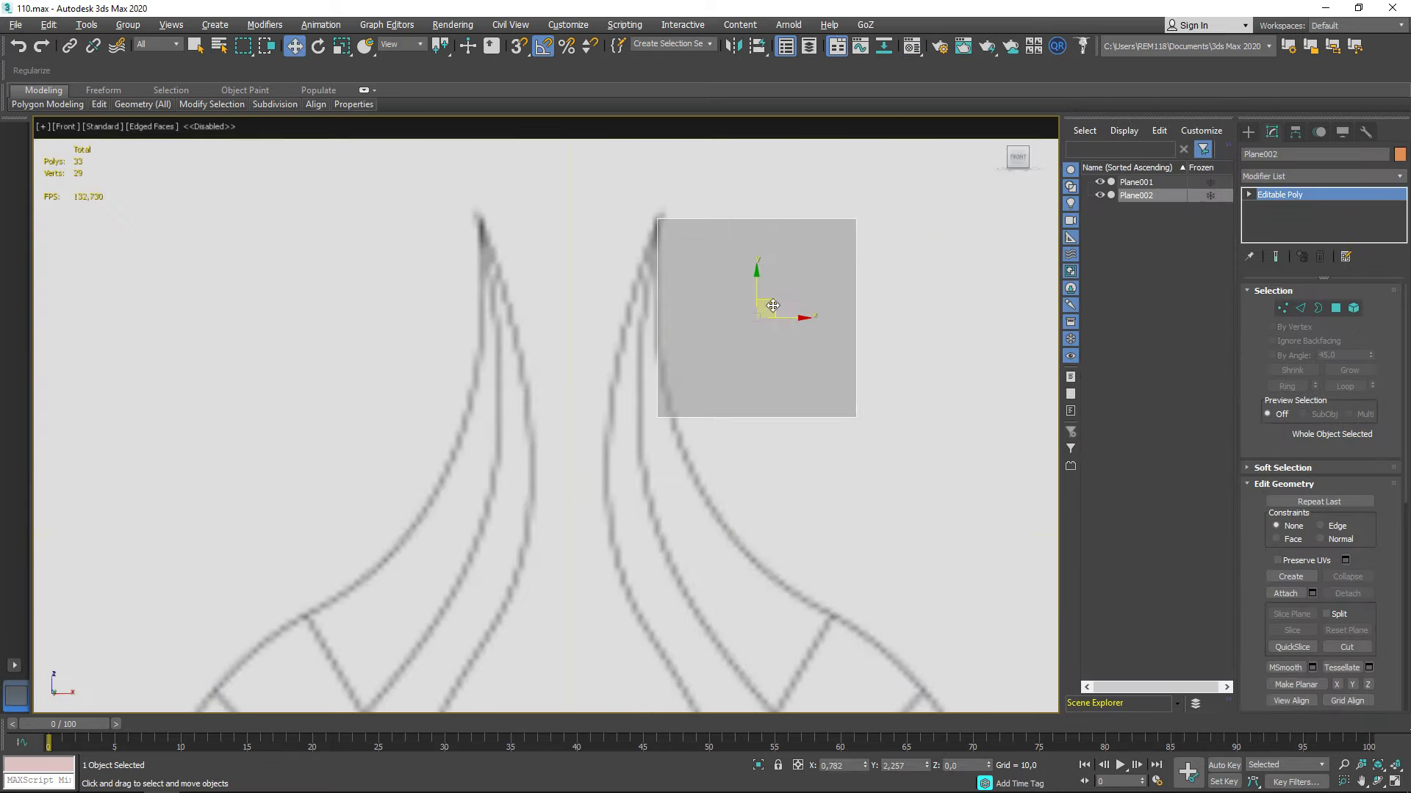
scroll(706, 331, "up", 4)
scroll(617, 360, "down", 4)
Pull the plane's vertices into a narrow triangle fitting the right horn tip
key("q")
key("1")
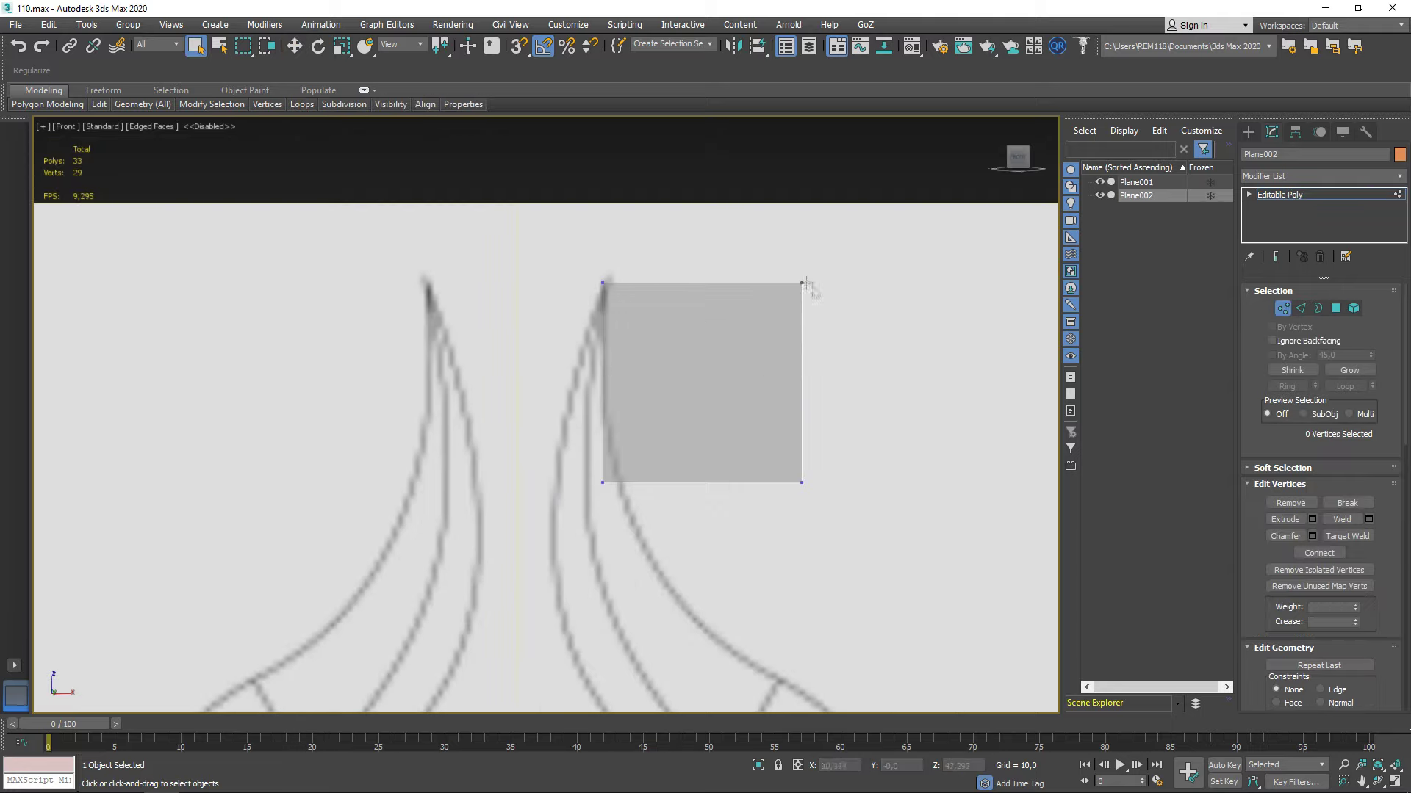
left_click_drag(802, 283, 607, 282)
scroll(617, 294, "up", 3)
scroll(618, 294, "down", 2)
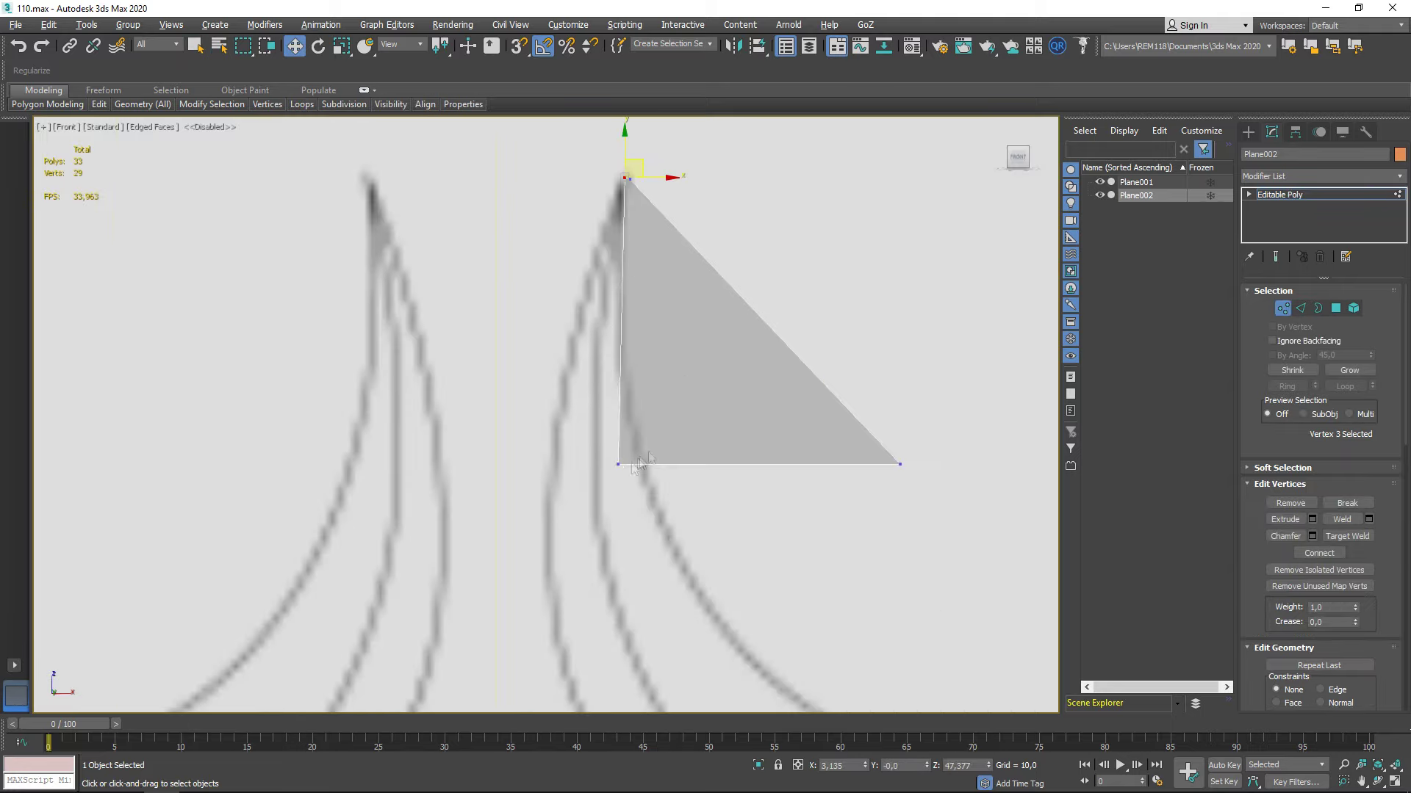
left_click_drag(618, 464, 601, 342)
left_click_drag(900, 464, 649, 346)
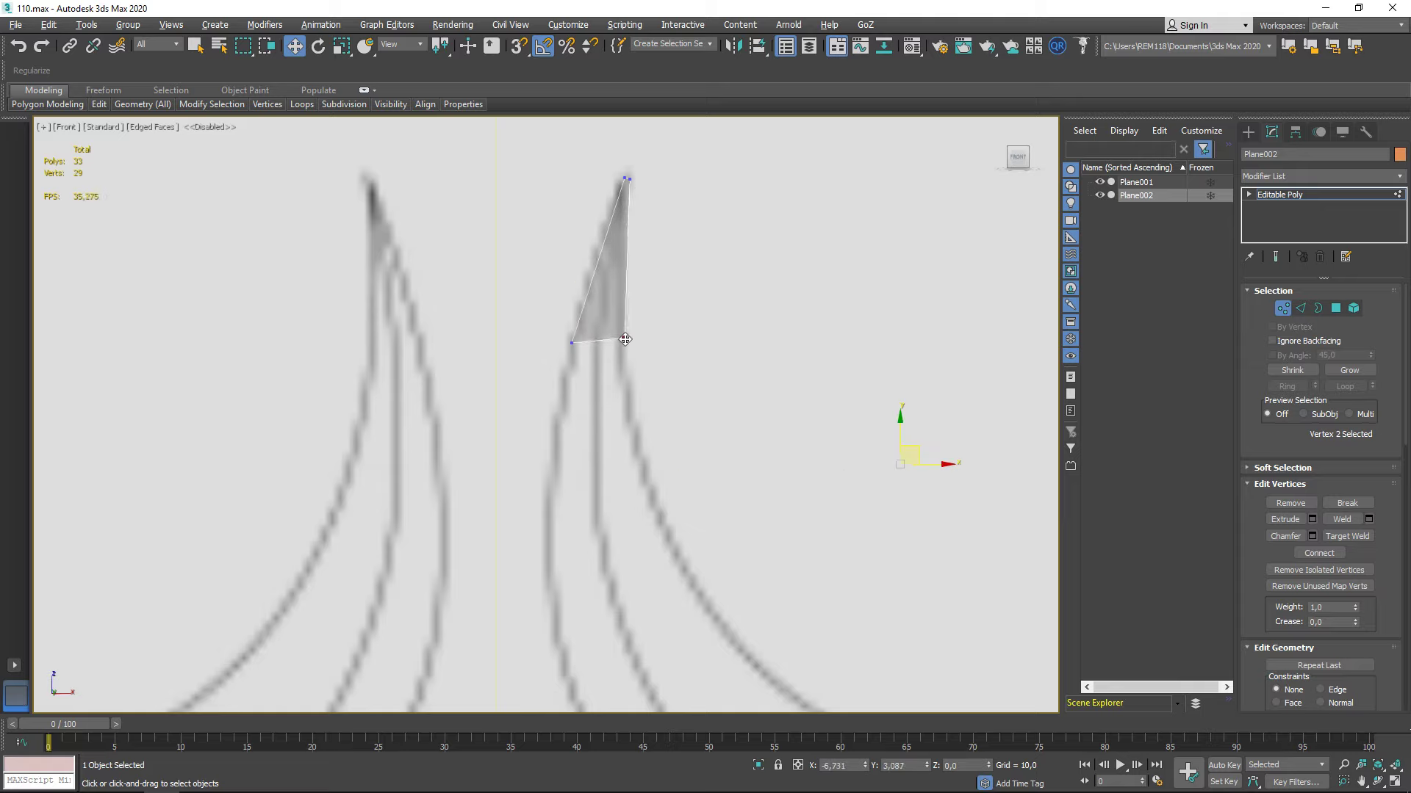
middle_click_drag(589, 378, 717, 397)
scroll(739, 285, "down", 3)
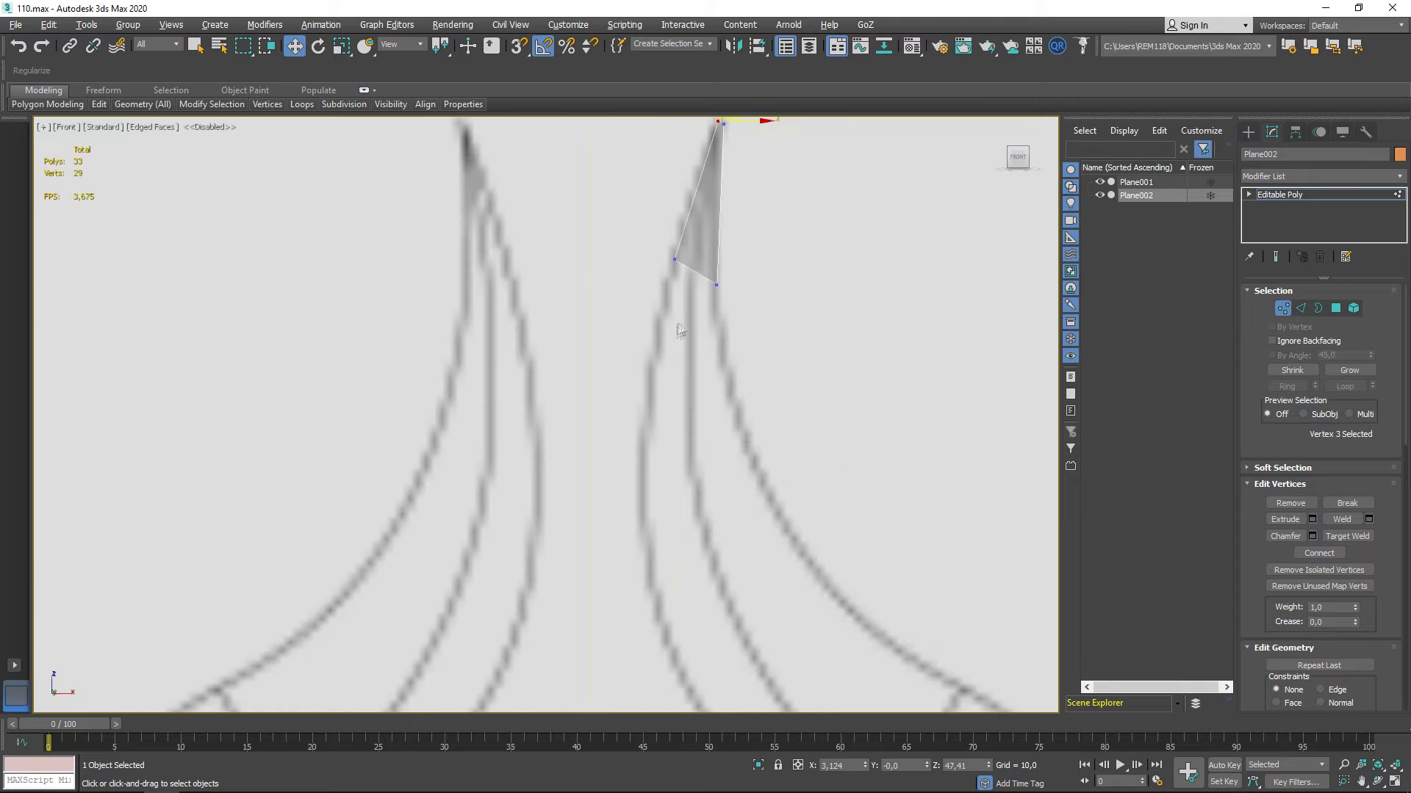
Extrude the triangle's bottom edge down into a new polygon along the horn
key("2")
left_click(701, 278)
key("1")
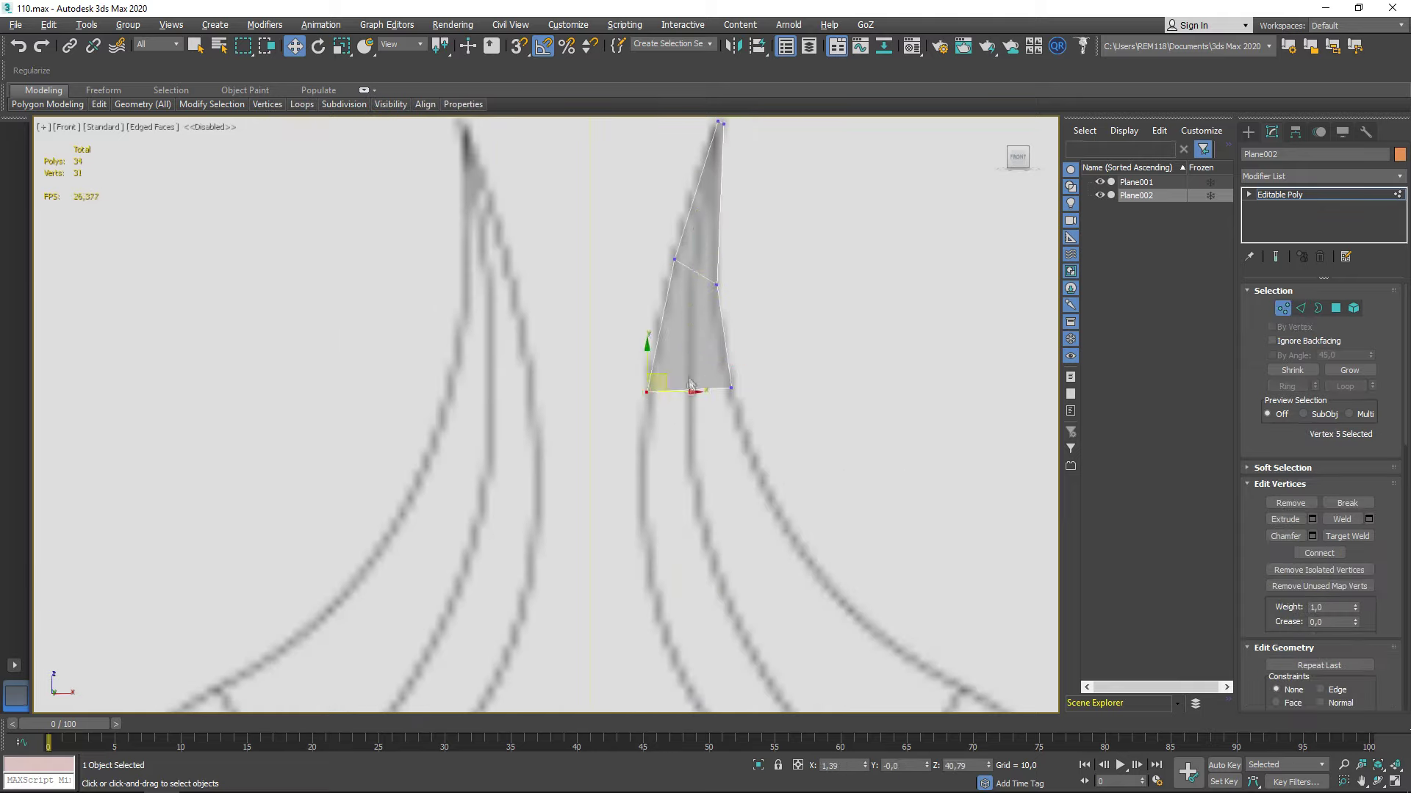
scroll(657, 397, "down", 3)
key("2")
left_click_drag(729, 395, 731, 433, "shift")
scroll(699, 416, "up", 2)
scroll(736, 439, "up", 1)
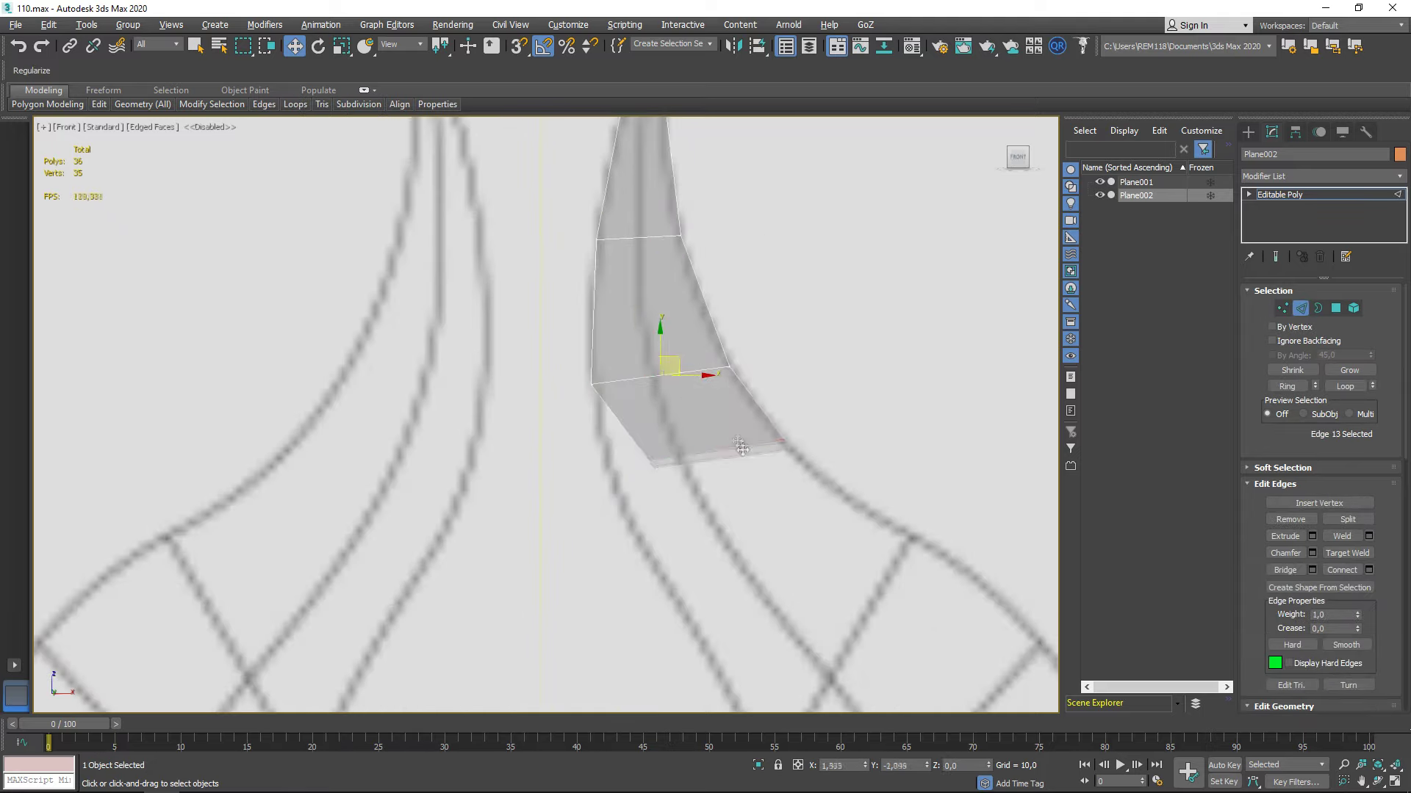
Align the new polygon's vertex with the horn outline and extrude another polygon below
key("1")
scroll(686, 468, "down", 1)
left_click(725, 384)
scroll(678, 372, "down", 1)
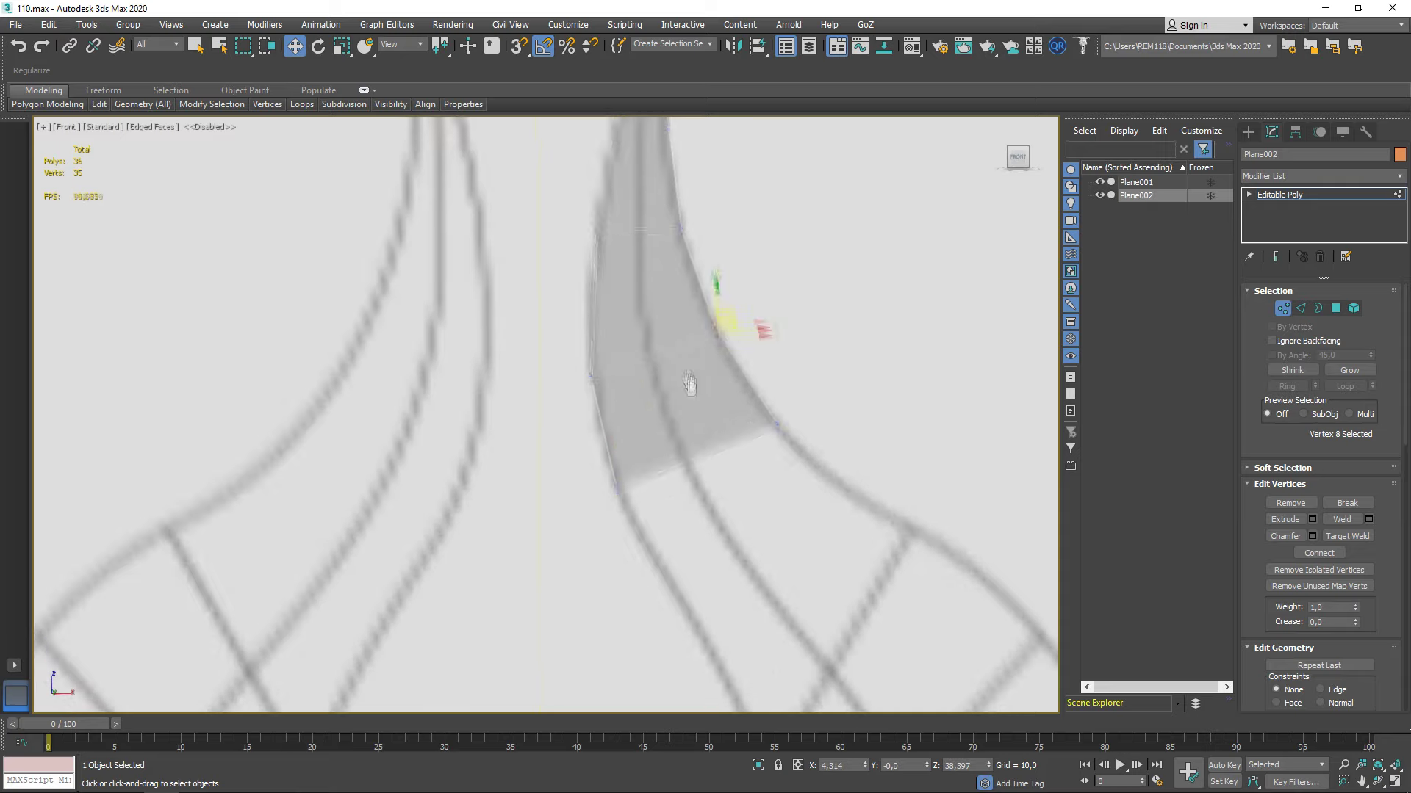
scroll(617, 355, "down", 2)
key("2")
left_click_drag(643, 367, 694, 415, "shift")
mouse_move(689, 421)
middle_mouse_down()
mouse_move(713, 410)
mouse_move(733, 432)
mouse_move(750, 360)
mouse_move(739, 408)
middle_mouse_up()
Extend the strip further down the horn curve, reshaping each new polygon to the outline
left_click_drag(739, 408, 777, 560, "shift")
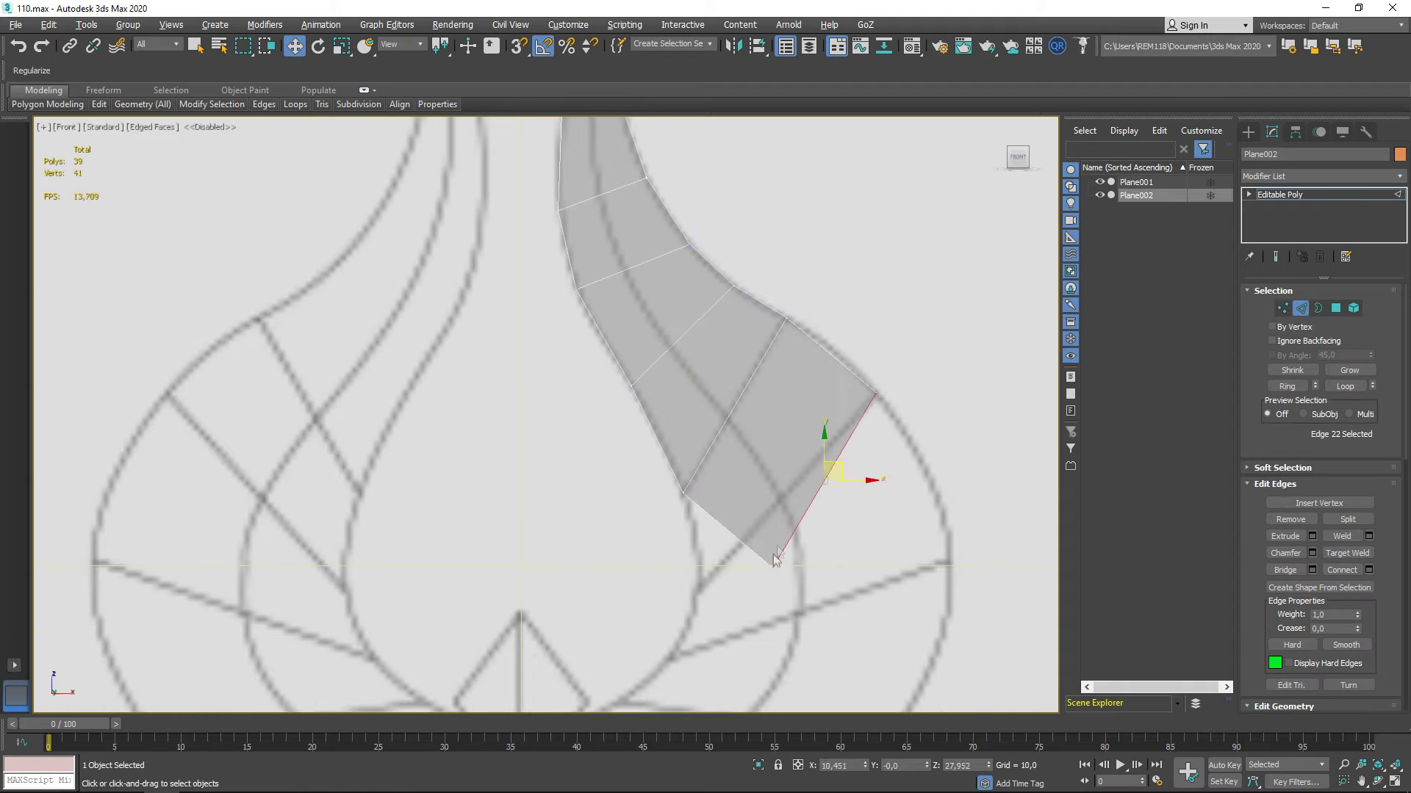
middle_click_drag(808, 412, 748, 369)
left_click(776, 322, "ctrl")
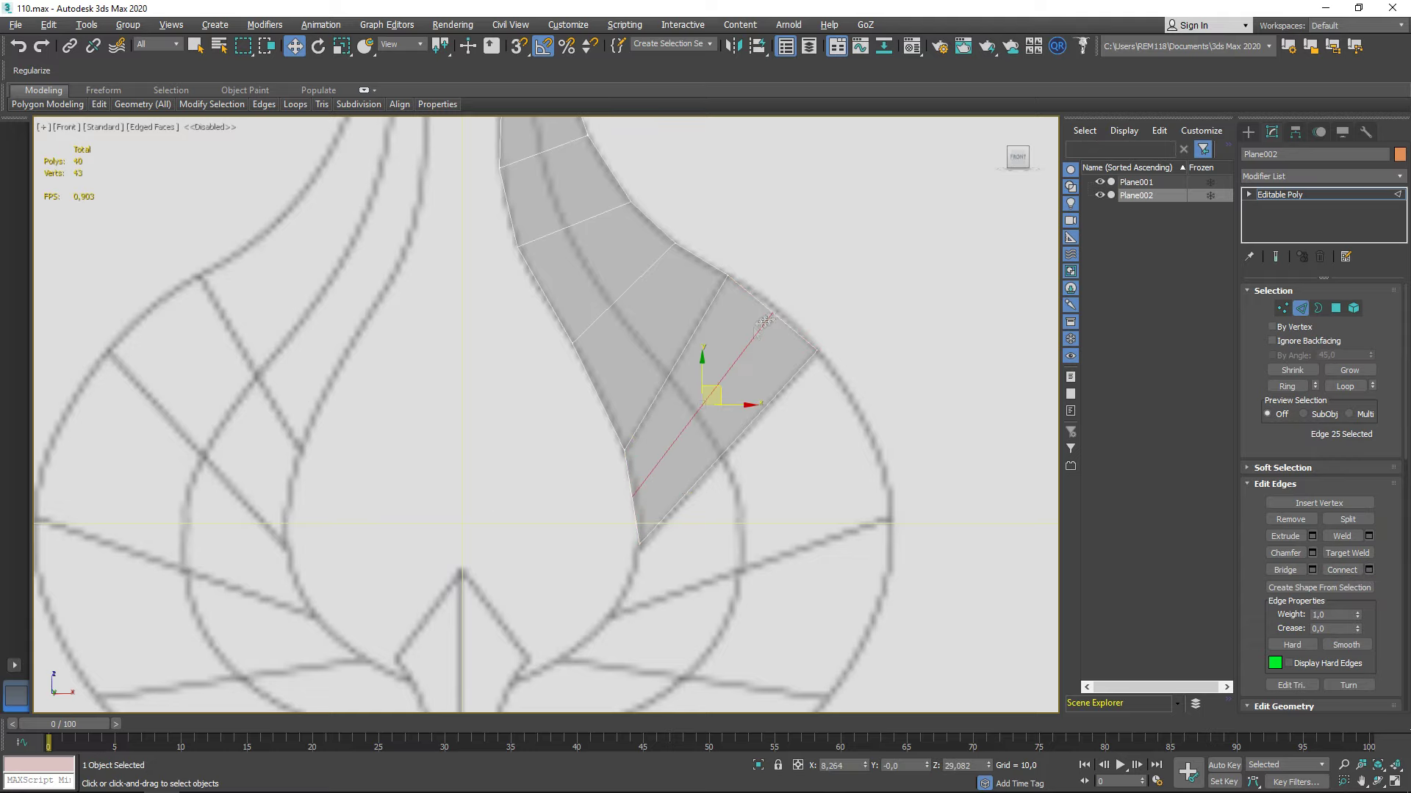
scroll(737, 315, "down", 1)
scroll(677, 307, "down", 1)
scroll(650, 321, "down", 1)
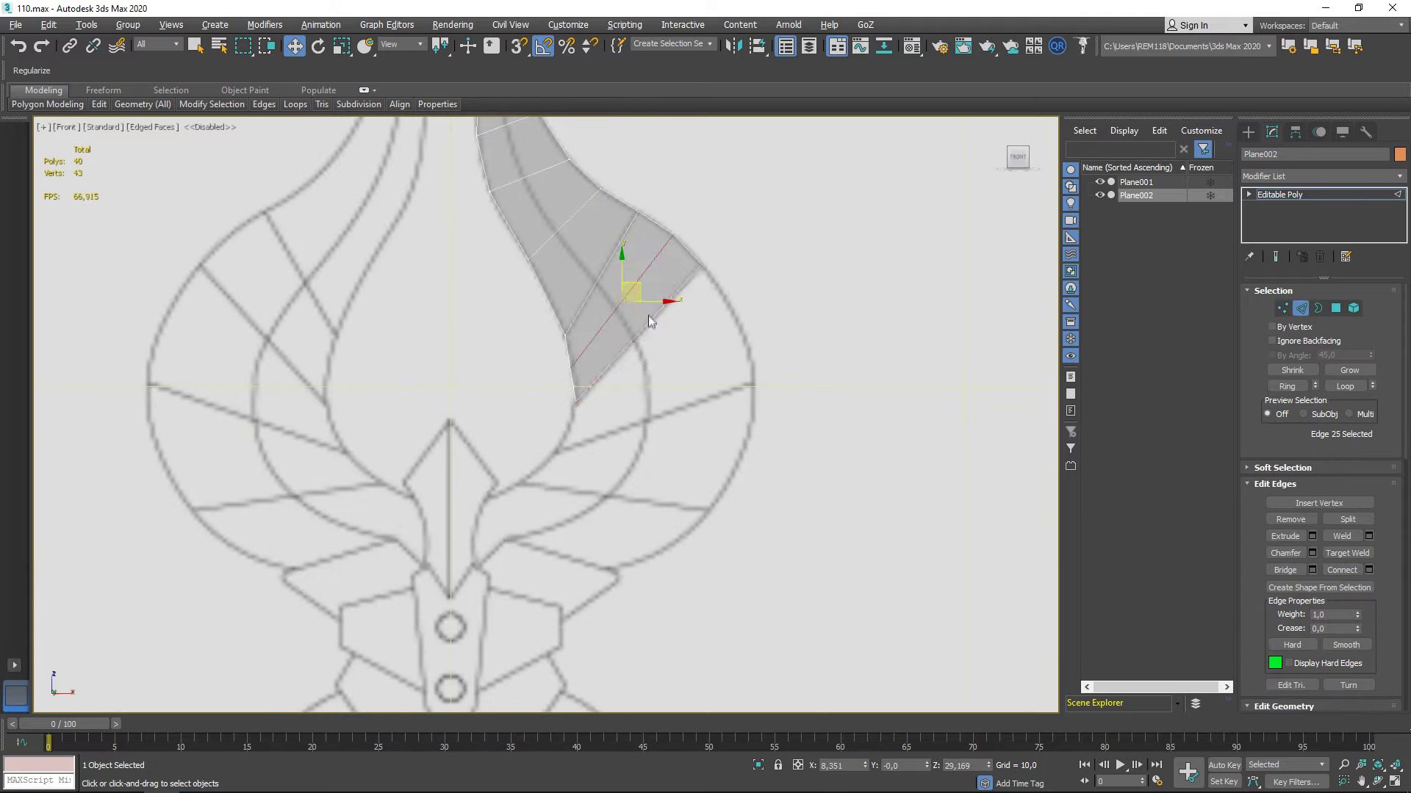
left_click_drag(650, 321, 684, 382, "shift")
middle_click_drag(604, 428, 663, 394)
Snap a vertex onto the horn outline, add a connecting edge, and raise the bottom edge's left end
key("1")
left_click_drag(694, 472, 614, 415)
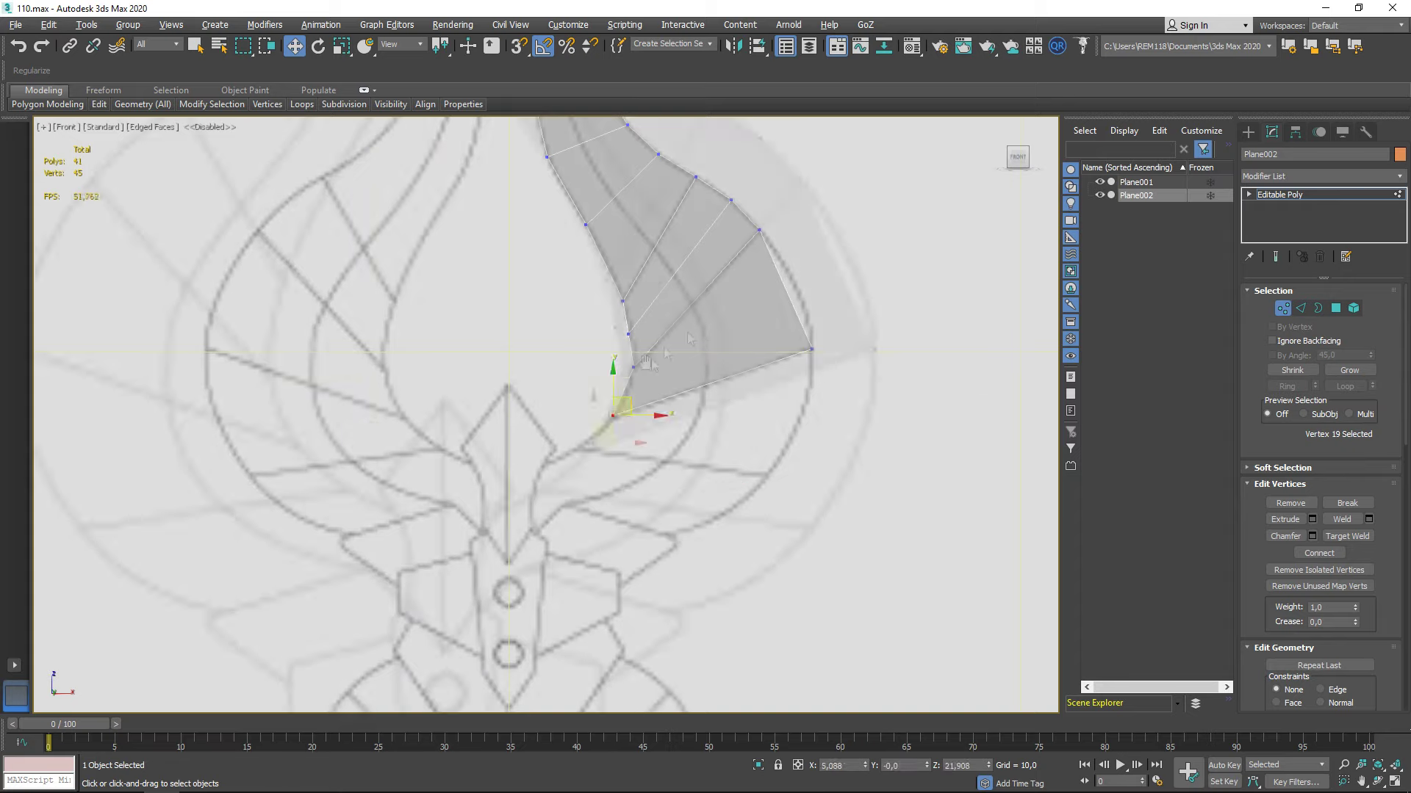
scroll(786, 275, "up", 2)
key("2")
left_click(554, 487)
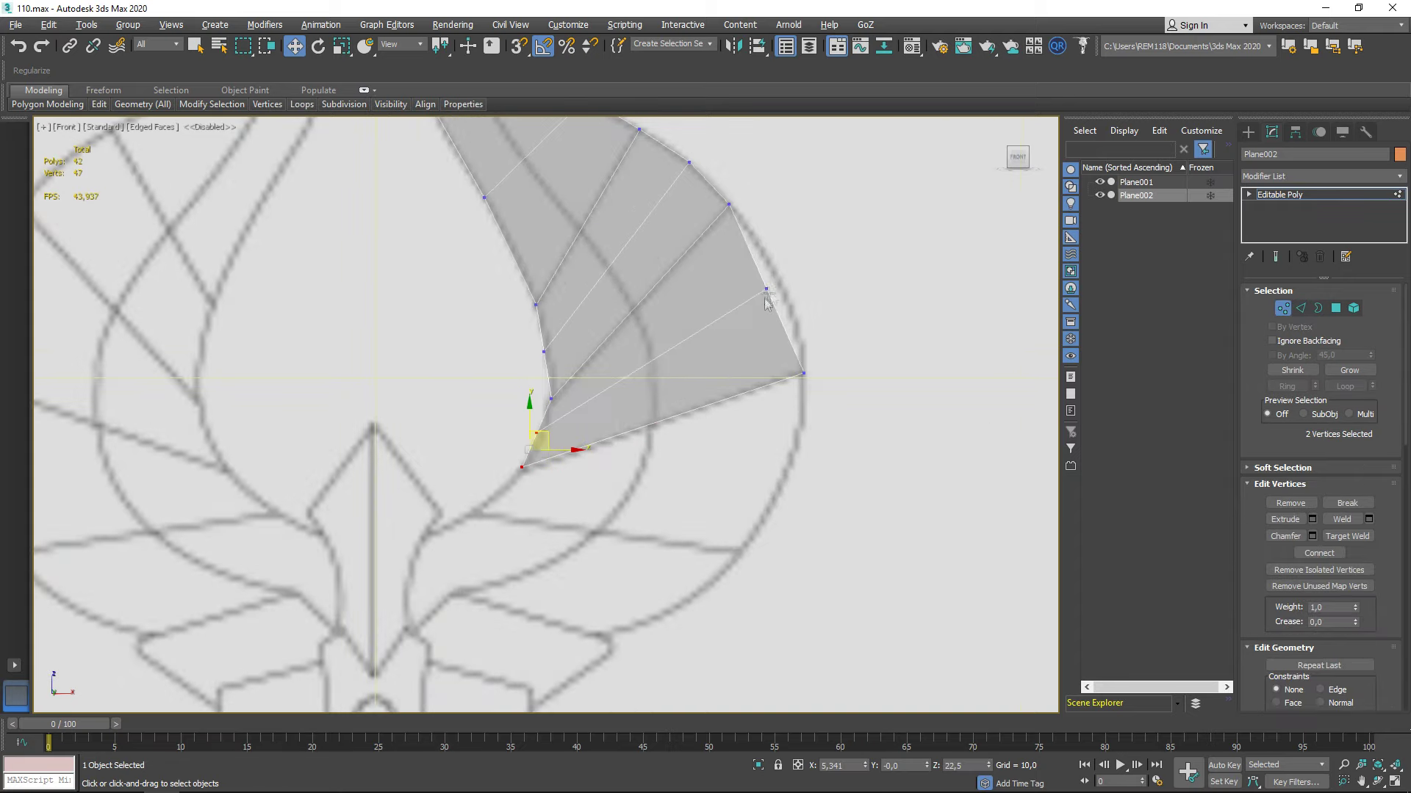
scroll(734, 293, "up", 2)
scroll(734, 309, "down", 4)
left_click(688, 425)
scroll(688, 424, "up", 2)
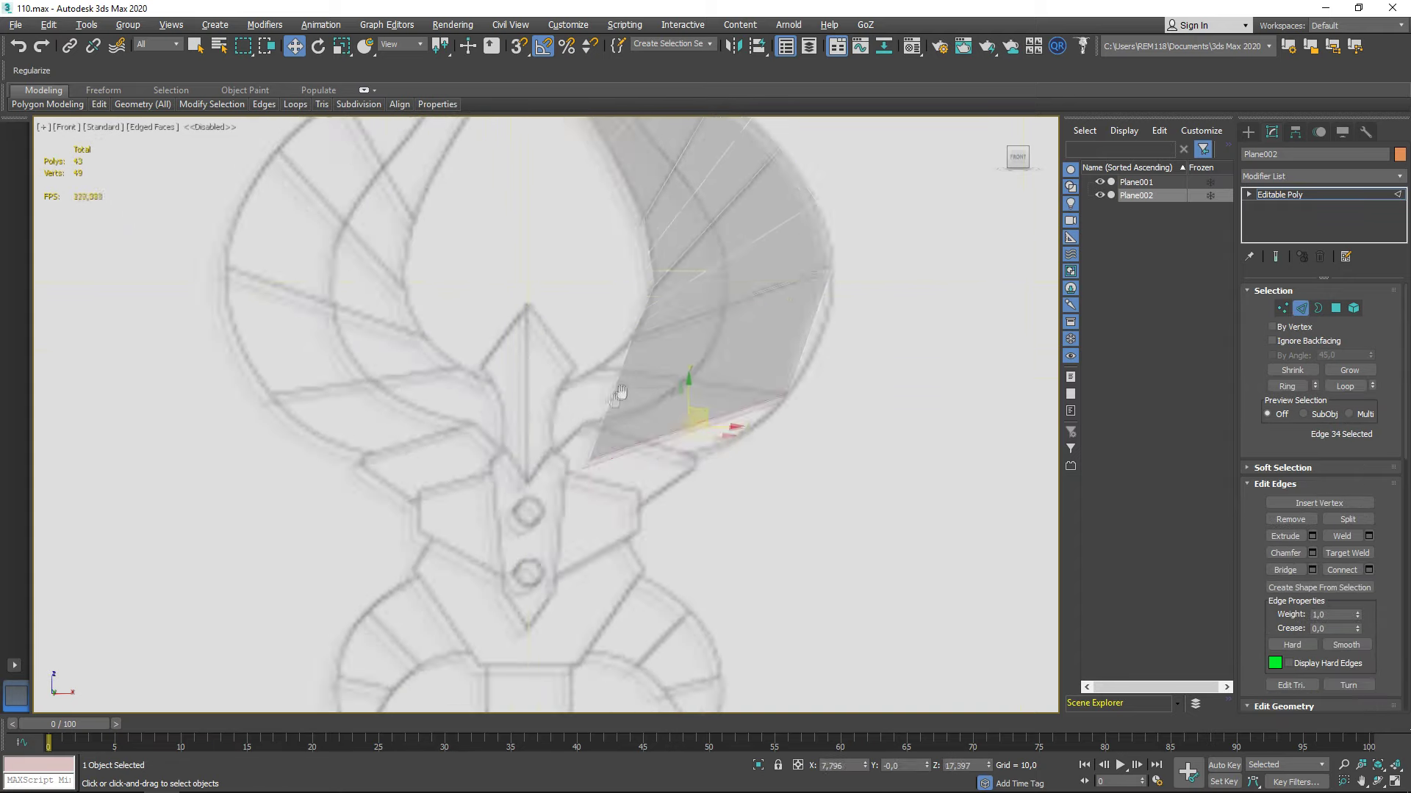
scroll(661, 412, "down", 2)
left_click_drag(608, 476, 614, 387)
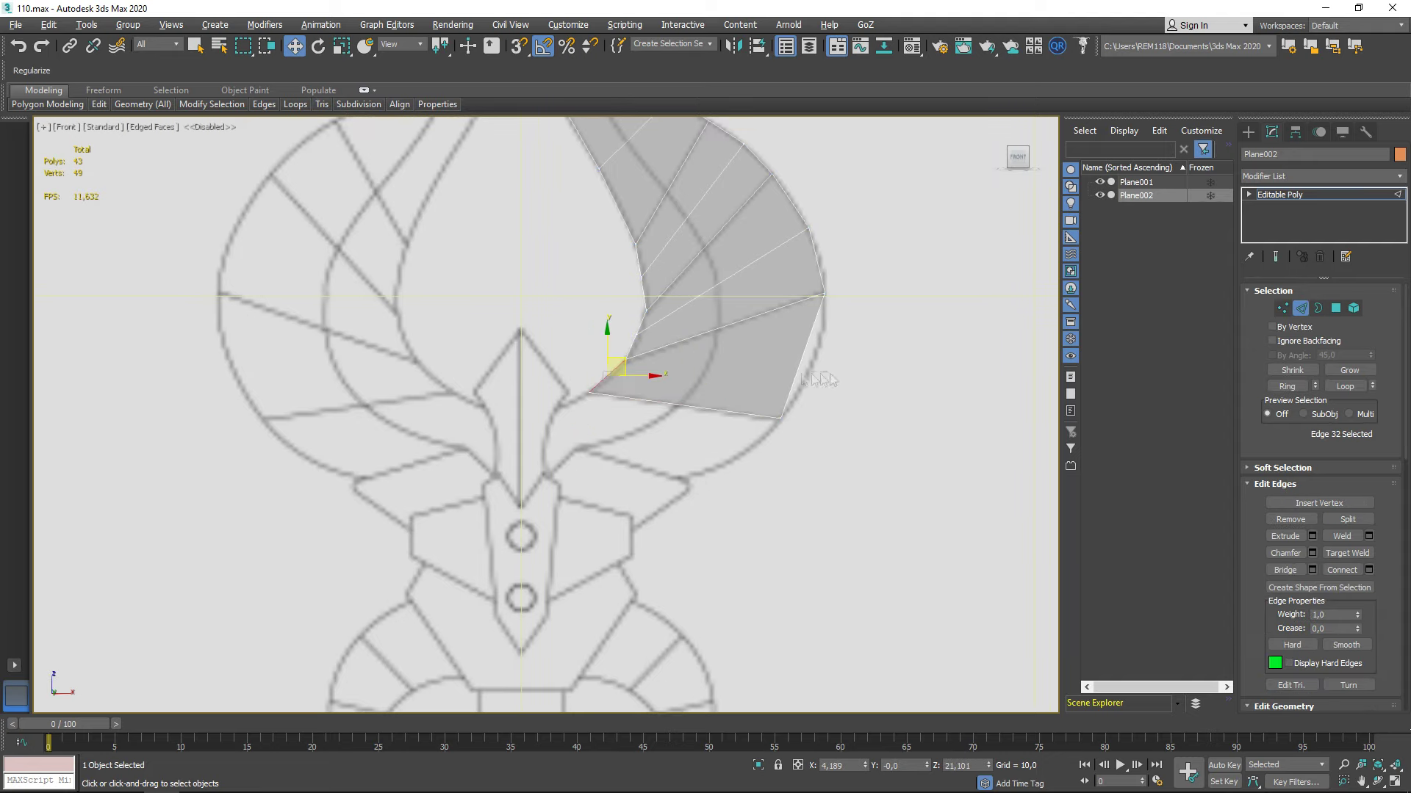
Add another connecting edge to fan the strip toward the central spike
key("1")
scroll(833, 350, "down", 2)
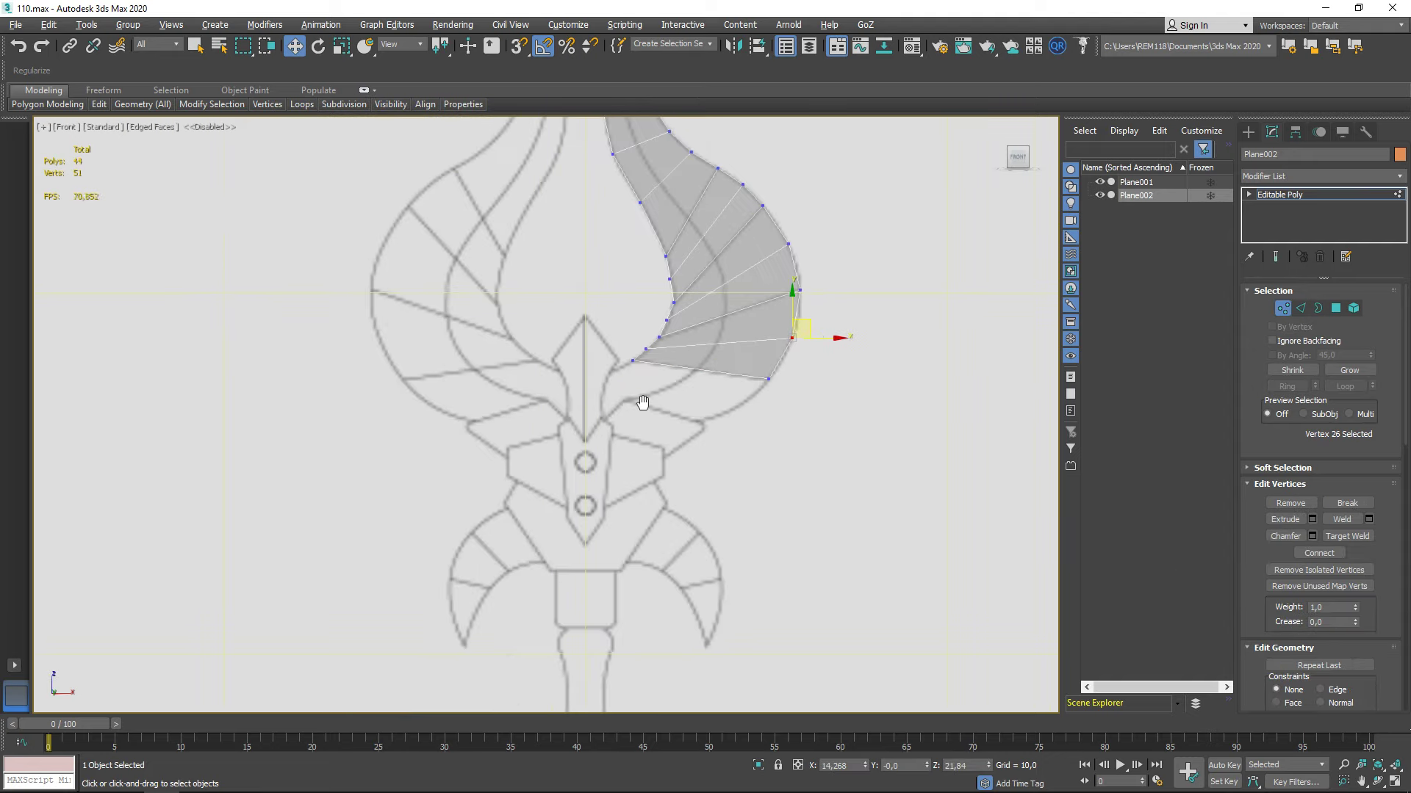
key("2")
scroll(617, 397, "up", 2)
key("1")
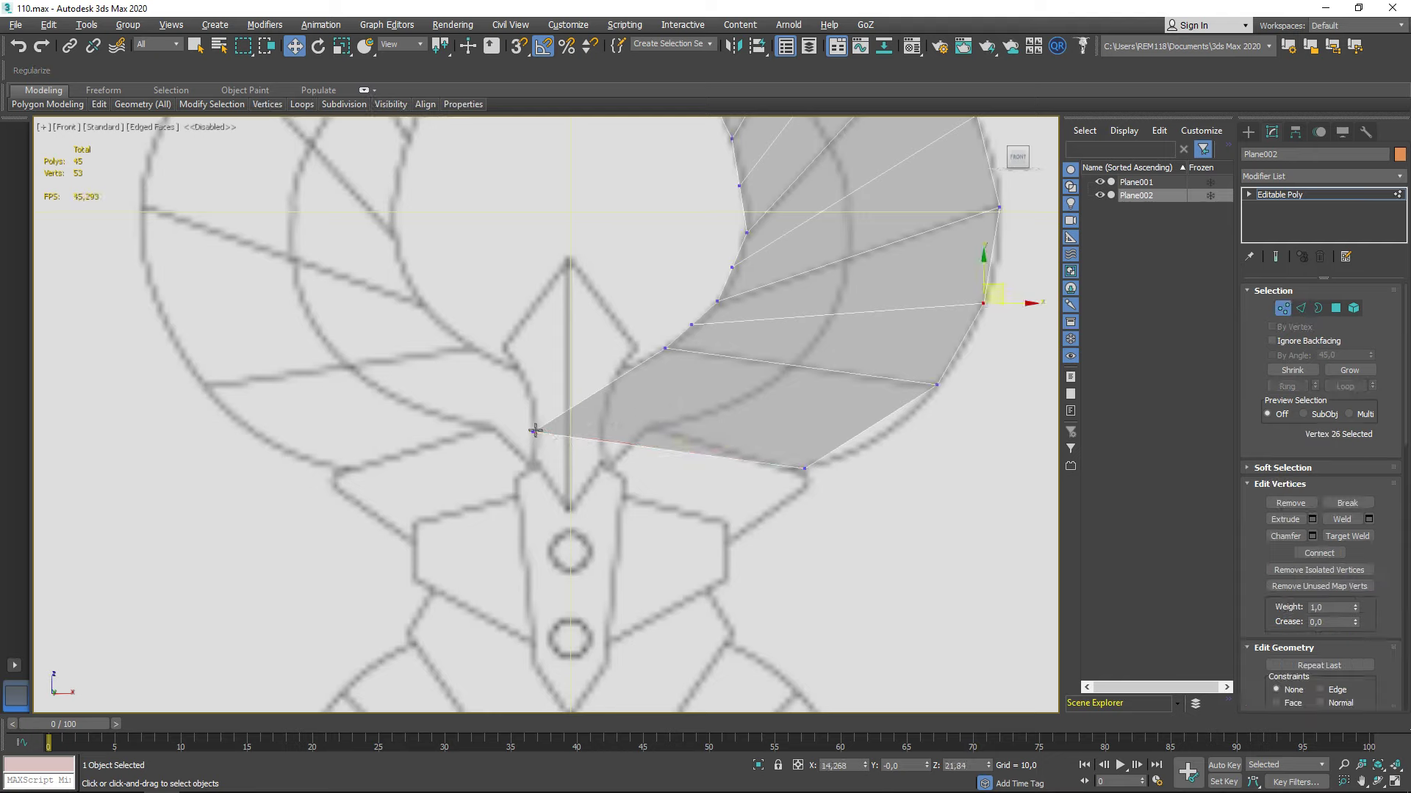
key("2")
scroll(654, 358, "down", 2)
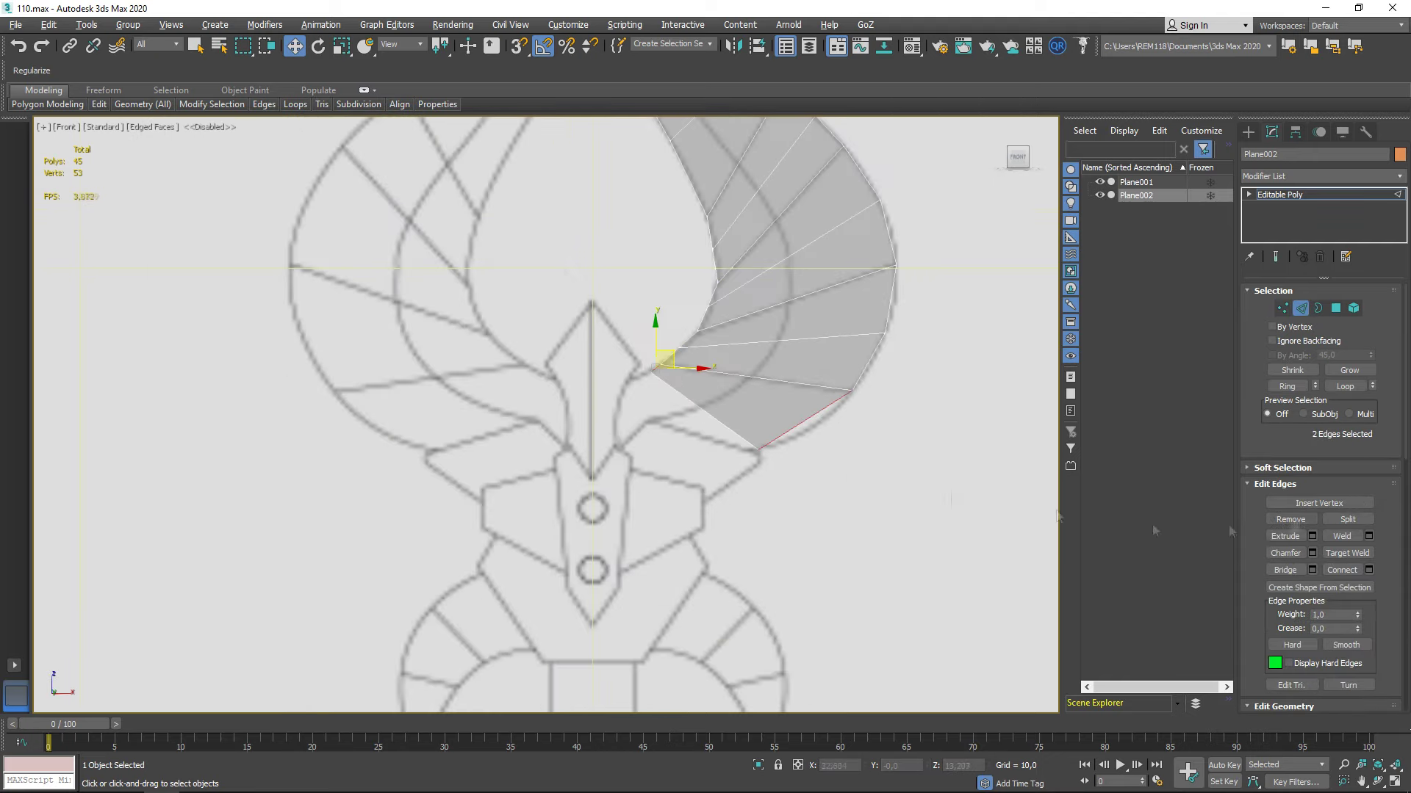
left_click(555, 488)
scroll(655, 400, "up", 2)
scroll(636, 400, "down", 2)
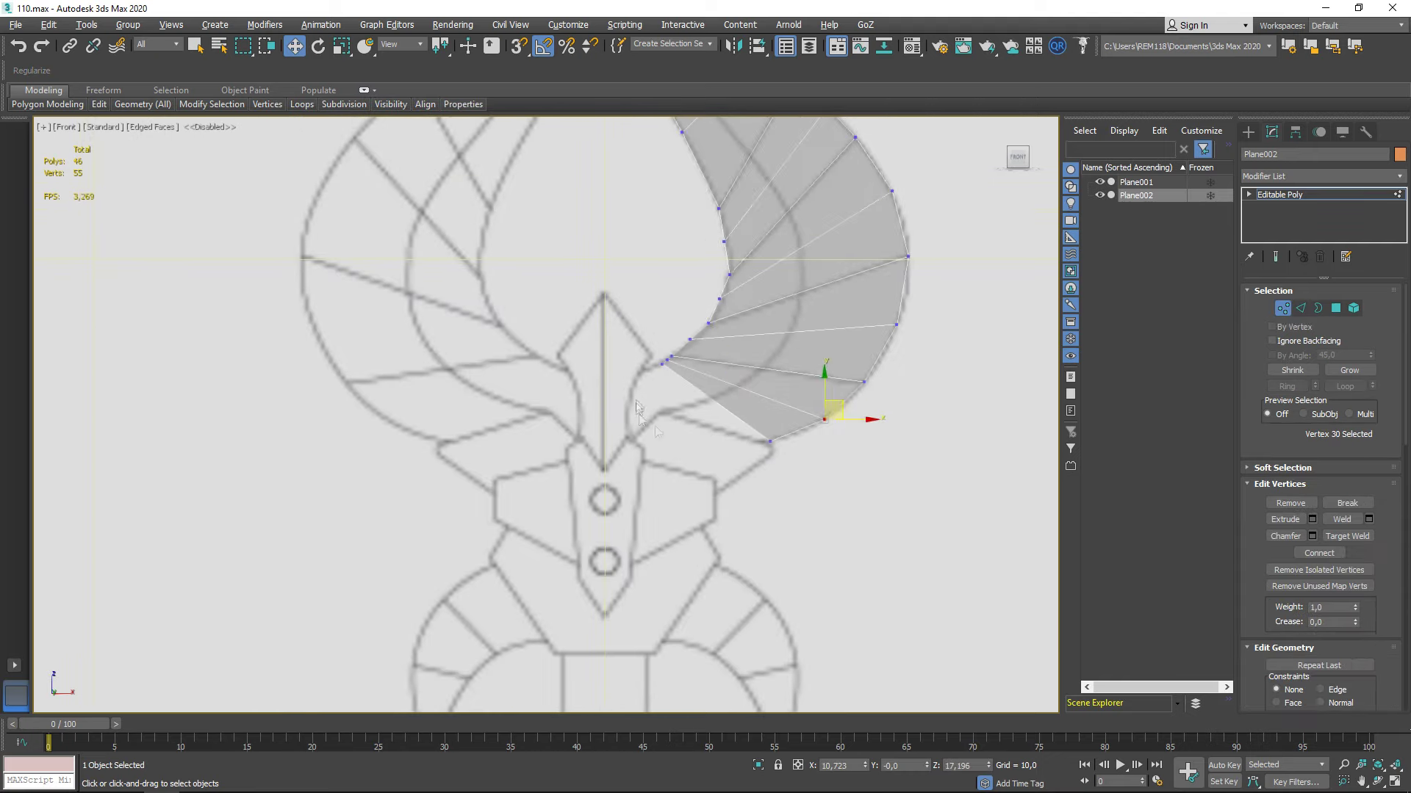
scroll(653, 415, "up", 3)
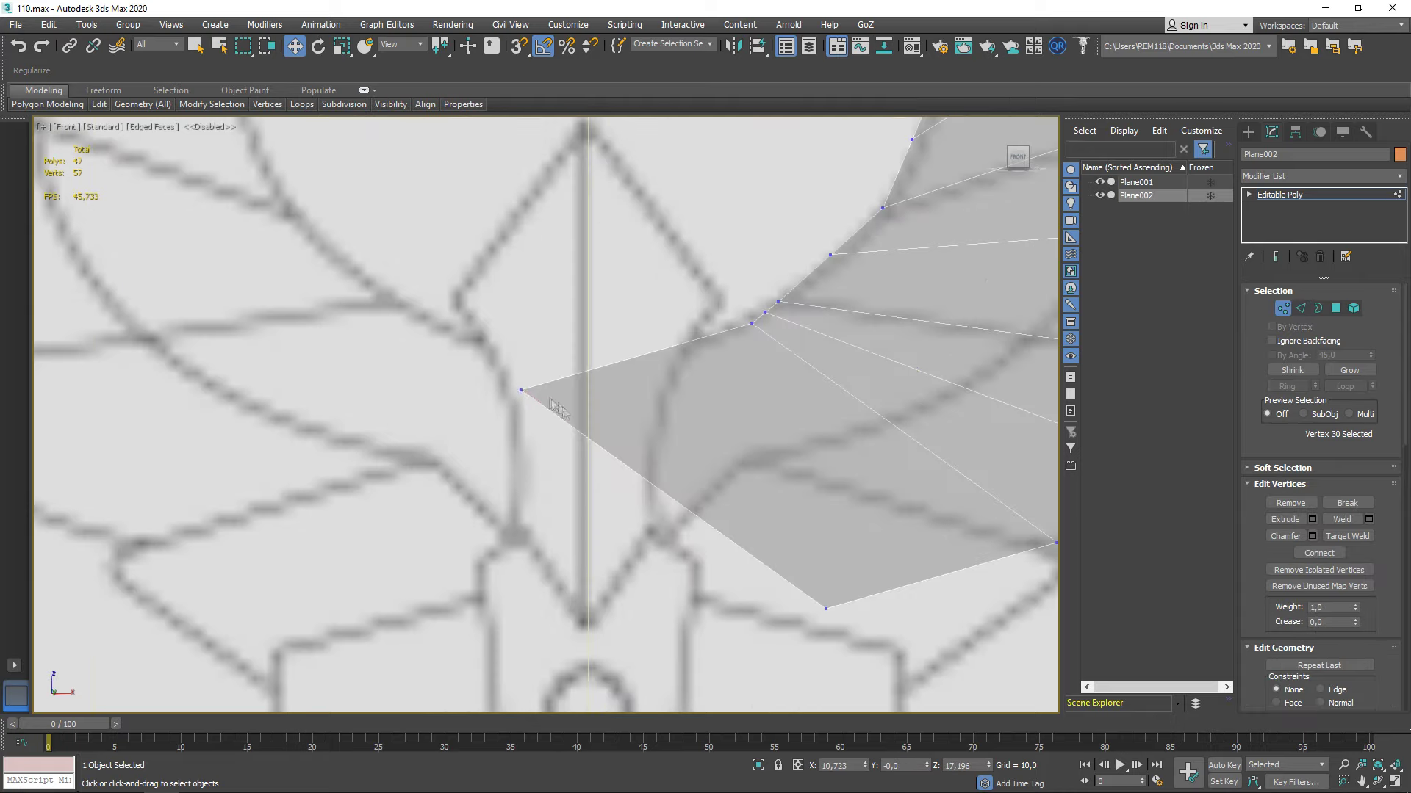
Select vertices on the fan's top edge and bottom edge near the spike
key("1")
scroll(743, 327, "down", 3)
key("2")
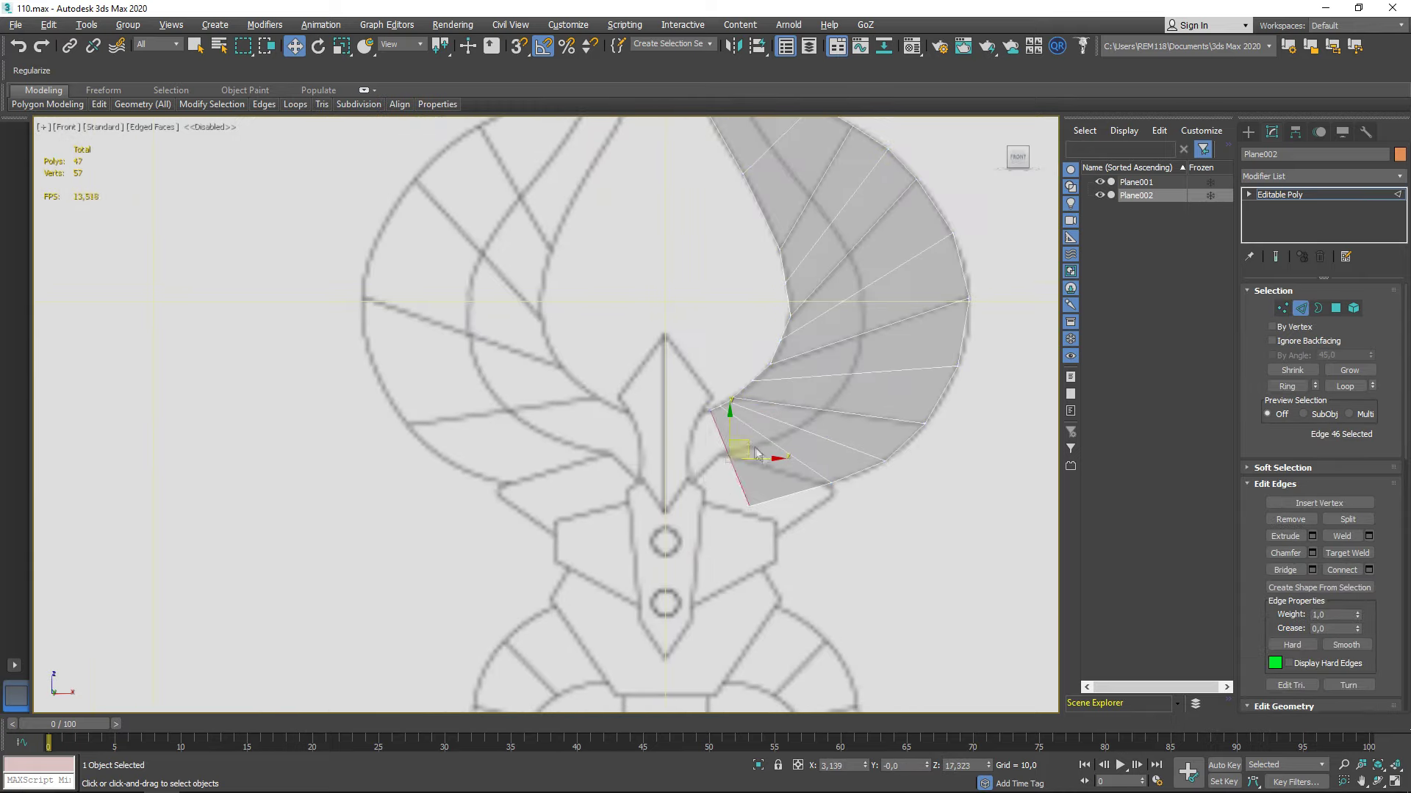
key("1")
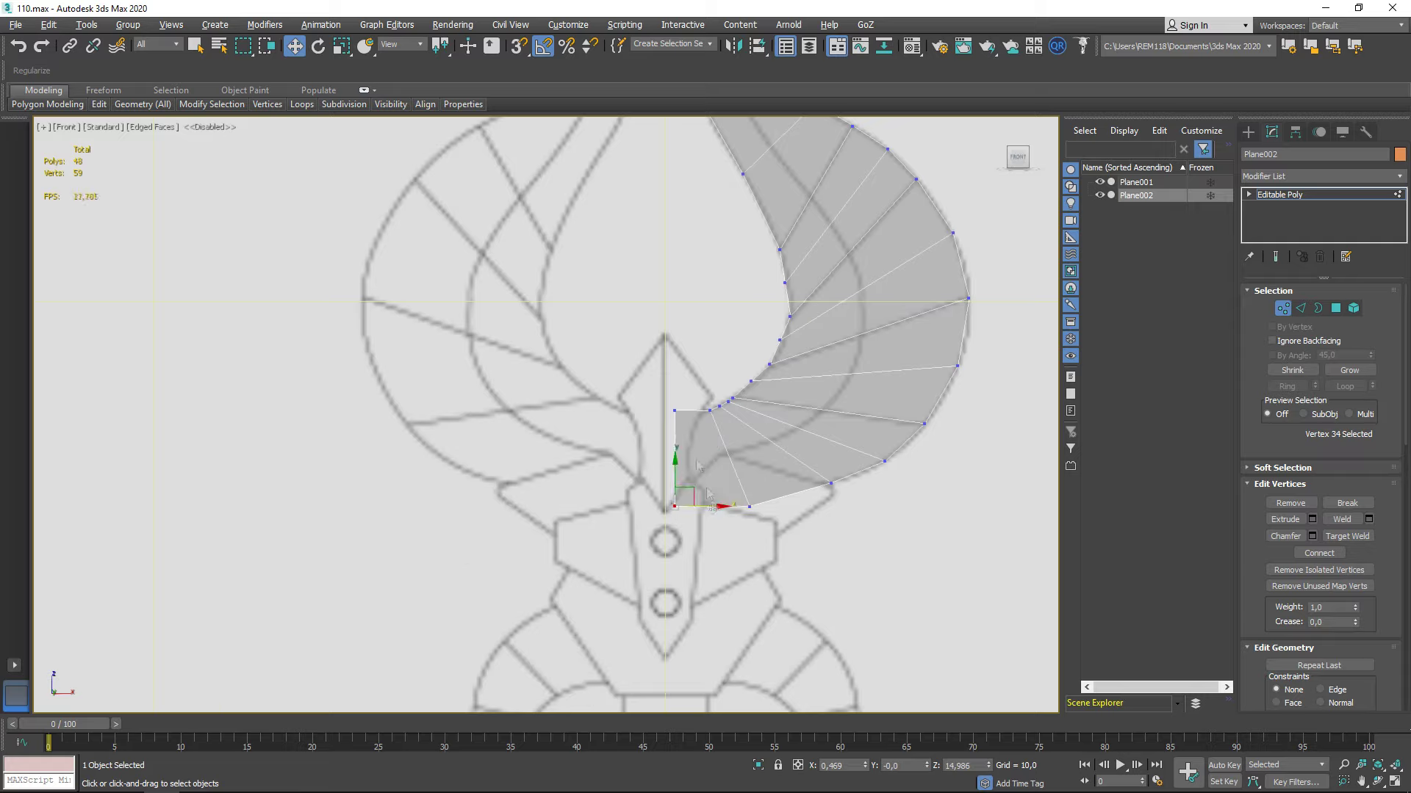
left_click(710, 410)
scroll(711, 410, "up", 3)
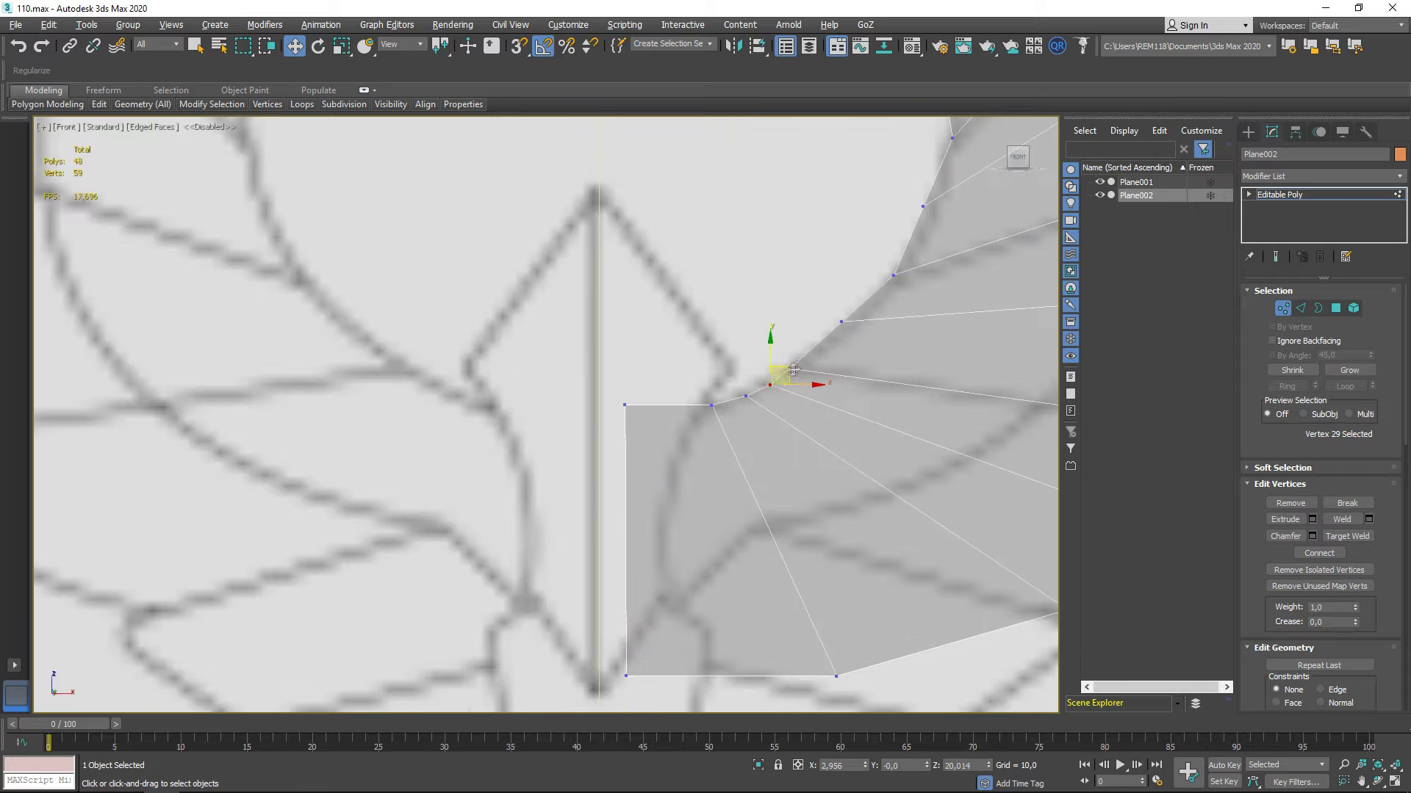
scroll(792, 372, "down", 5)
left_click(809, 466)
scroll(794, 499, "up", 3)
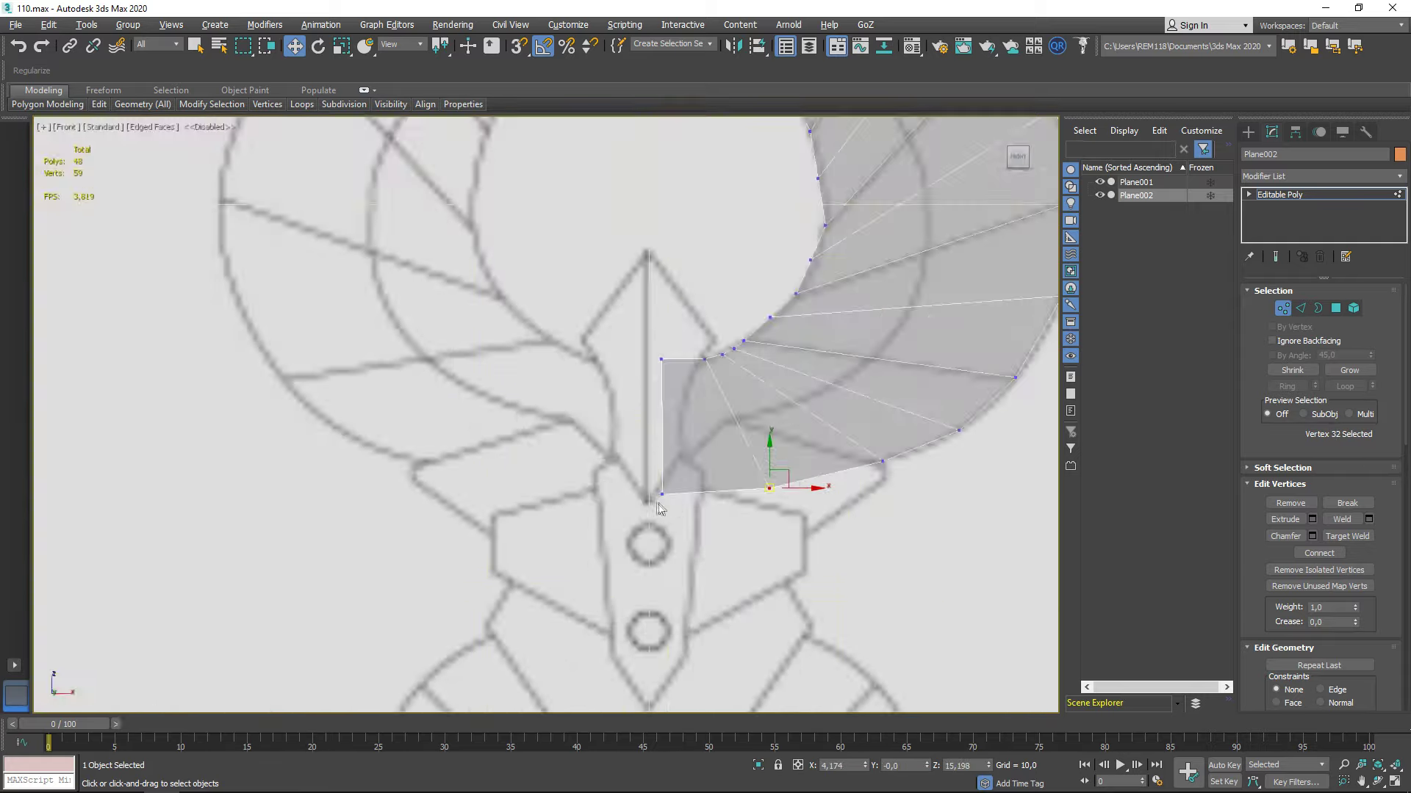
Add a Shell modifier to give the horn piece thickness
key("6")
key("z")
middle_click_drag(667, 507, 644, 529, "alt")
left_click(1321, 176)
scroll(1315, 440, "down", 10)
left_click(1291, 598)
key("z")
middle_click_drag(666, 368, 690, 381, "alt")
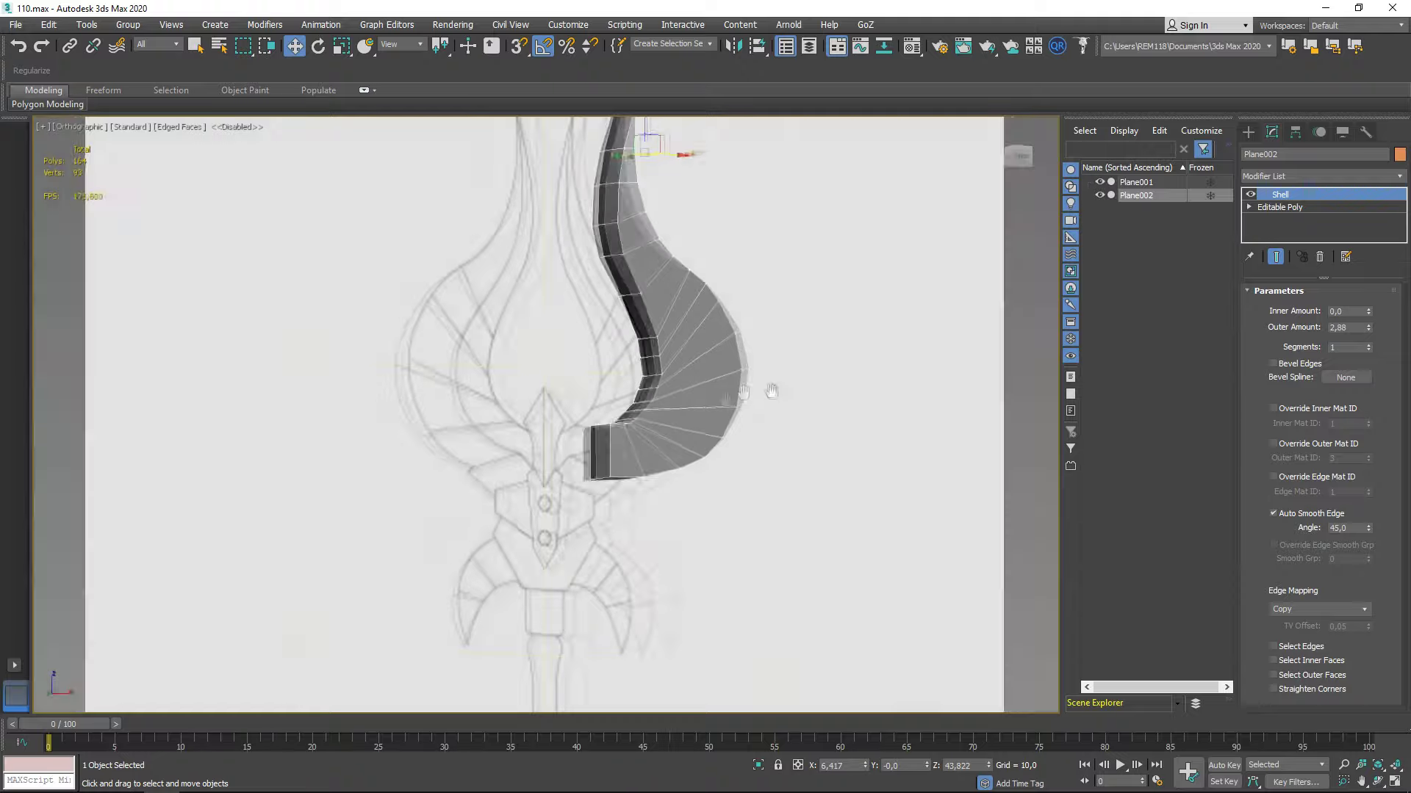
Collapse the shell into the Editable Poly and pick a vertex near the central spike in front view
right_click(690, 380)
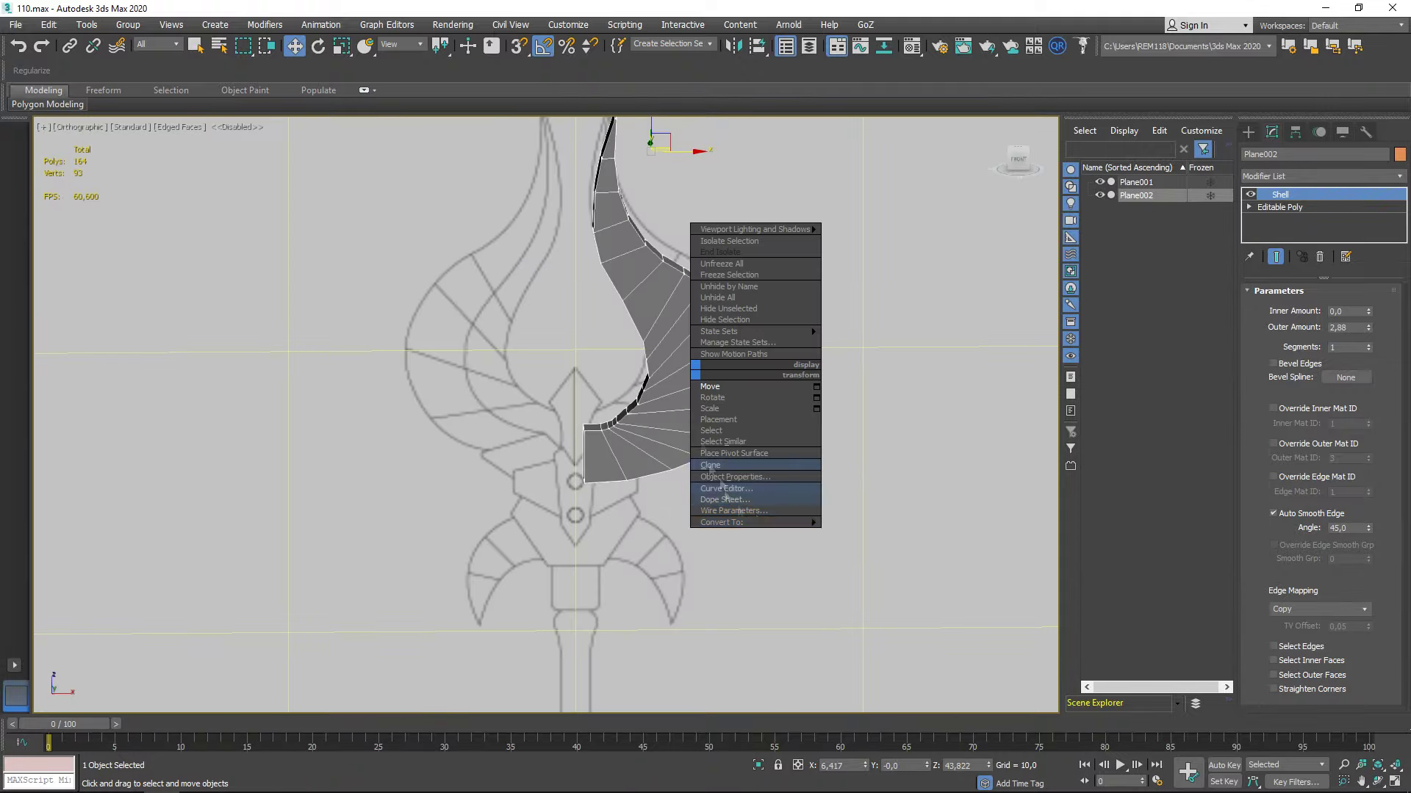
key("ctrl+z")
key("f")
scroll(612, 430, "up", 8)
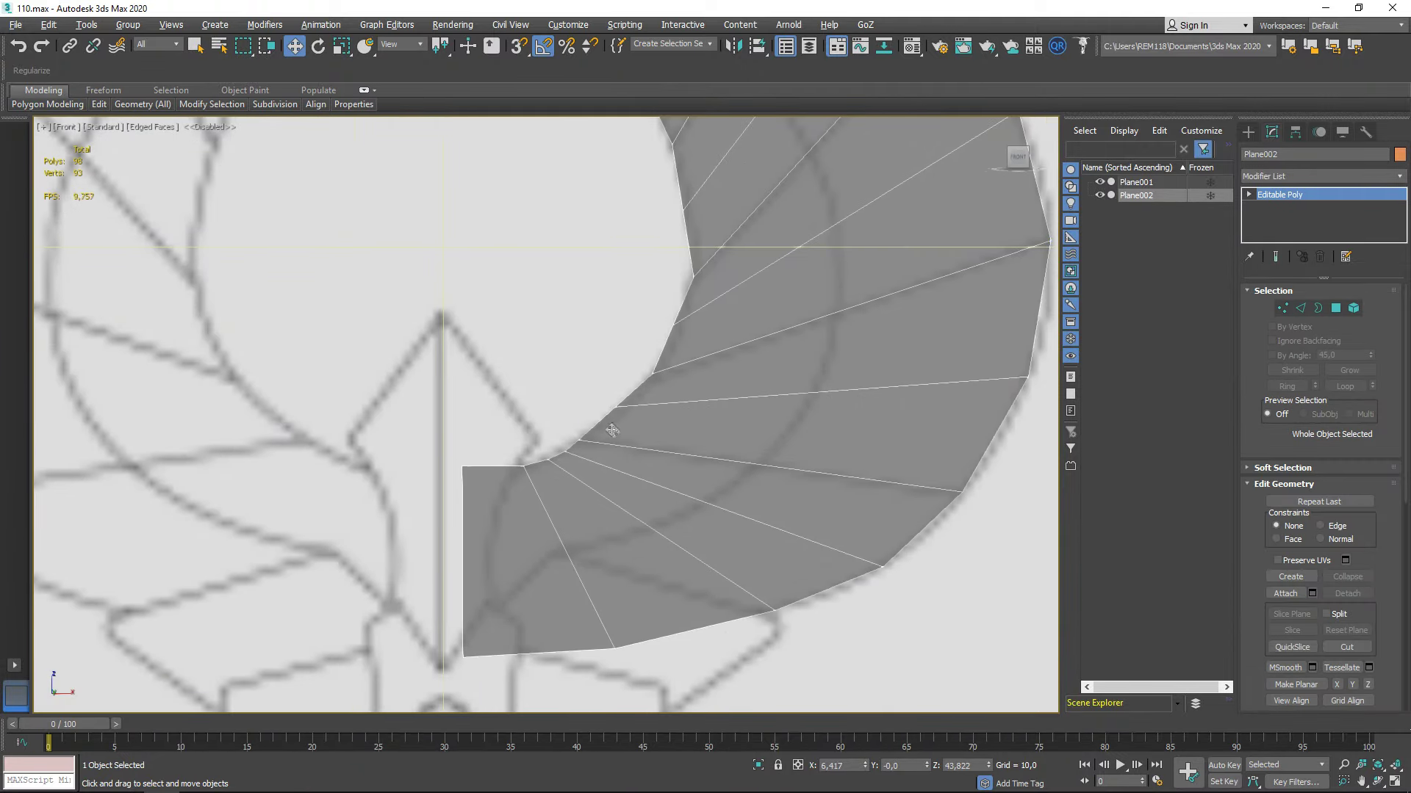
key("1")
left_click(619, 409)
scroll(636, 397, "down", 5)
middle_click_drag(636, 396, 687, 379)
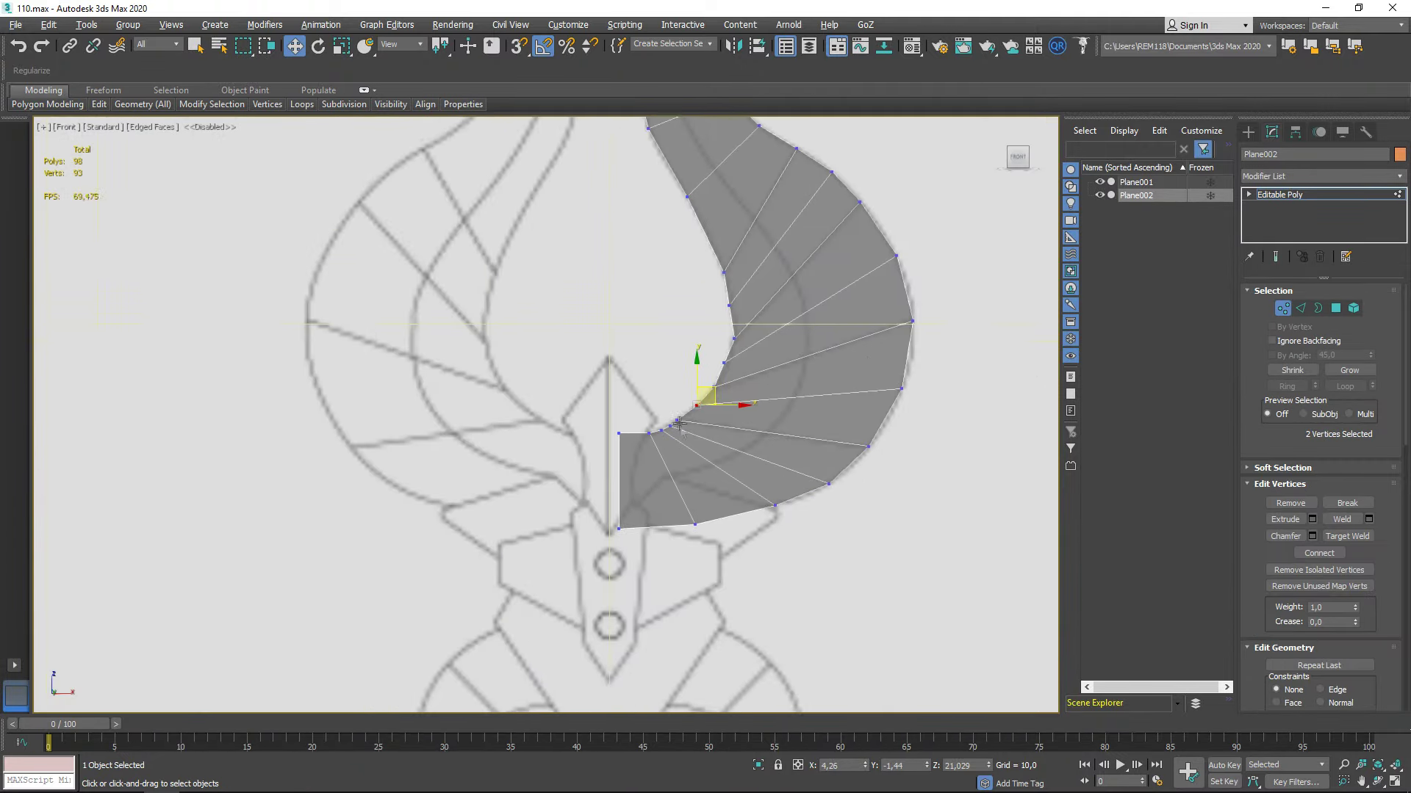
Connect a new lengthwise edge loop down the horn strip
scroll(667, 443, "up", 6)
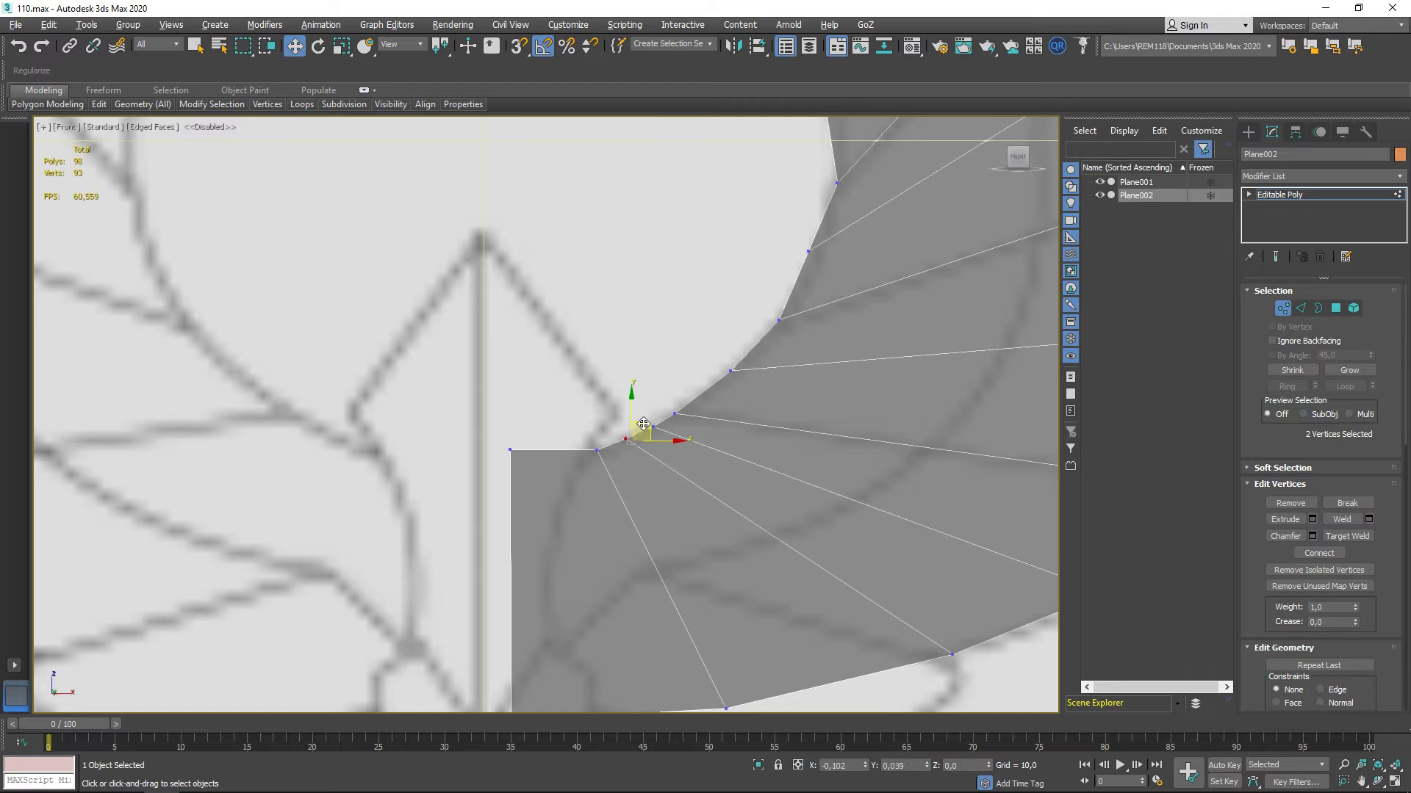
scroll(644, 423, "down", 4)
scroll(644, 424, "down", 3)
scroll(735, 397, "down", 1)
key("2")
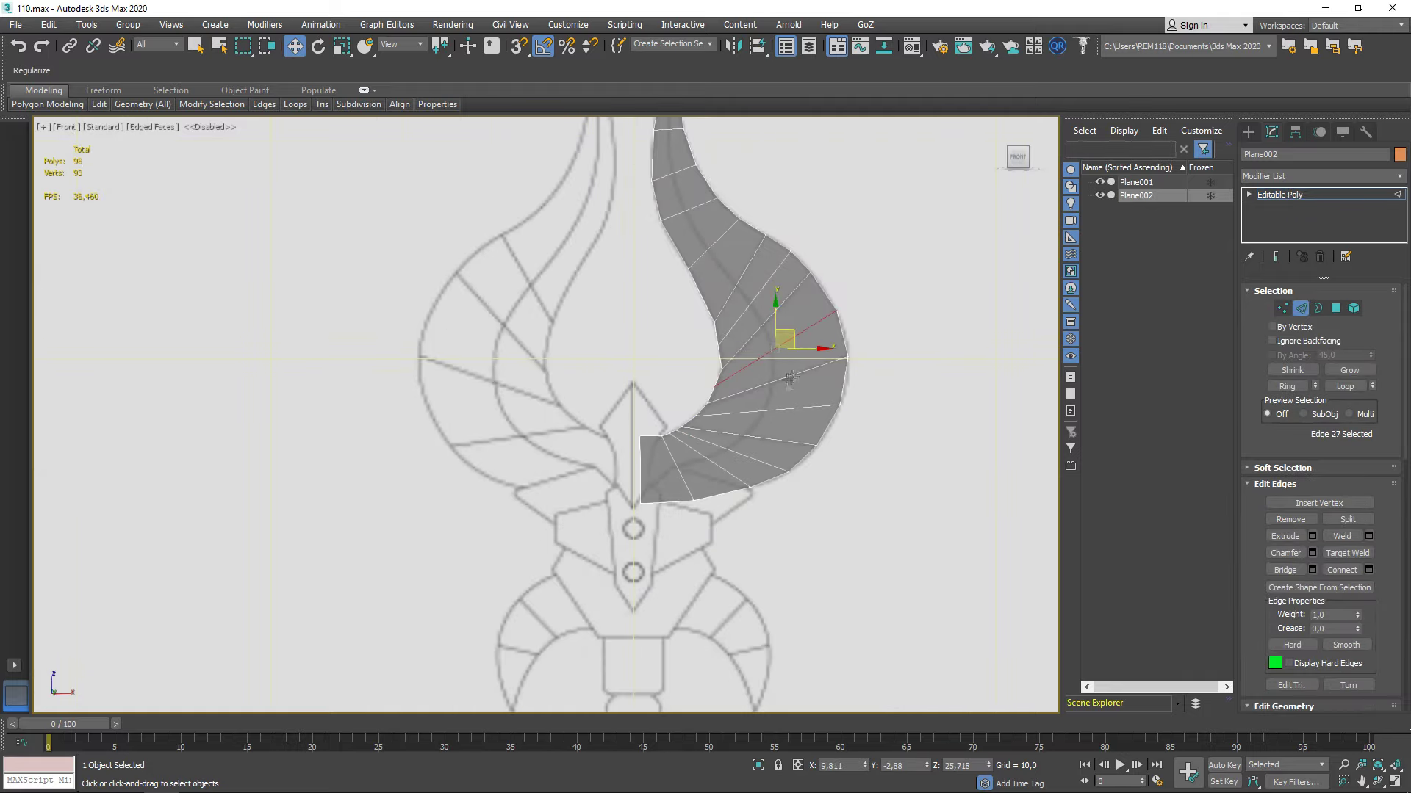
left_click(553, 486)
scroll(695, 403, "up", 5)
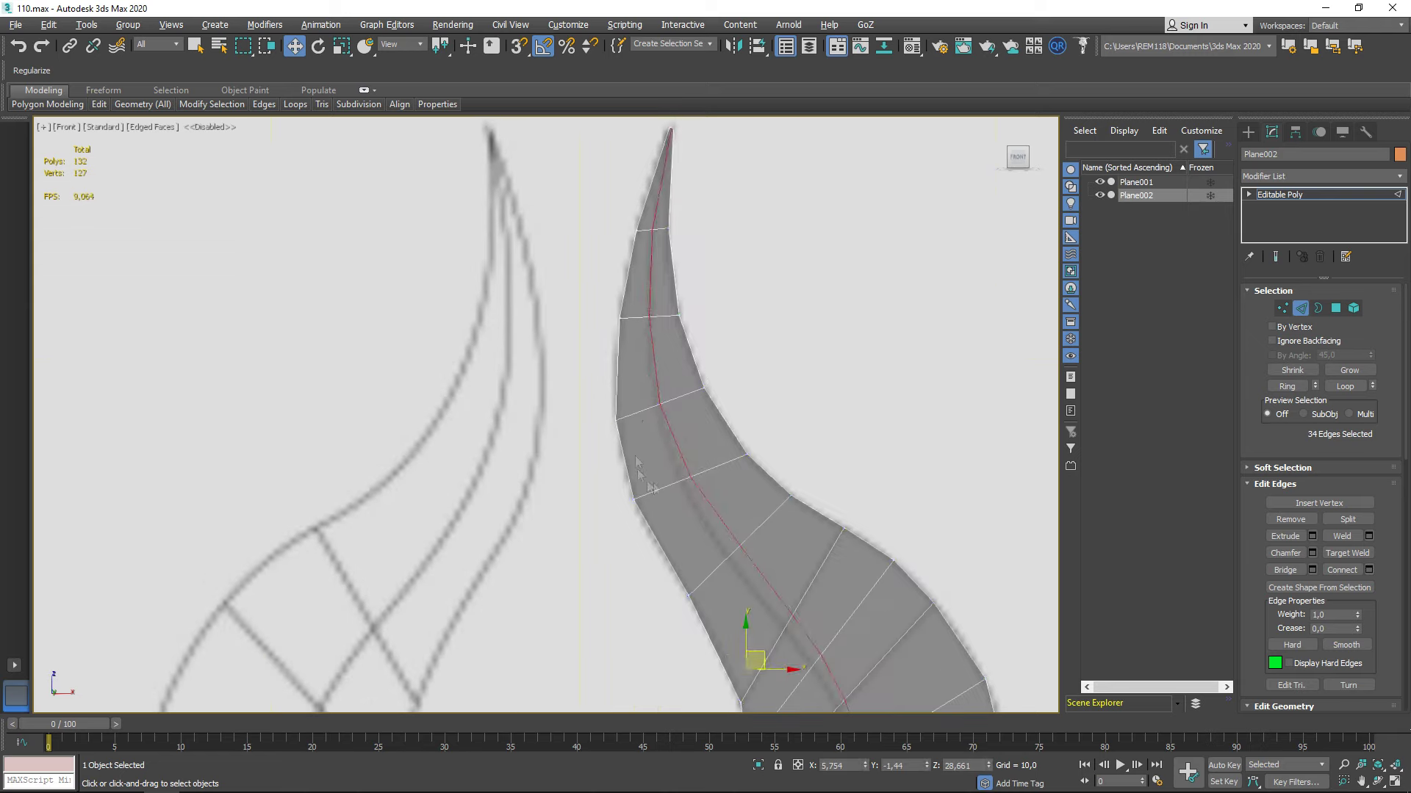
key("1")
Move the loop's vertices onto the sketch lines from the horn's top to its base
mouse_move(707, 468)
middle_mouse_down()
mouse_move(665, 479)
mouse_move(760, 444)
middle_mouse_up()
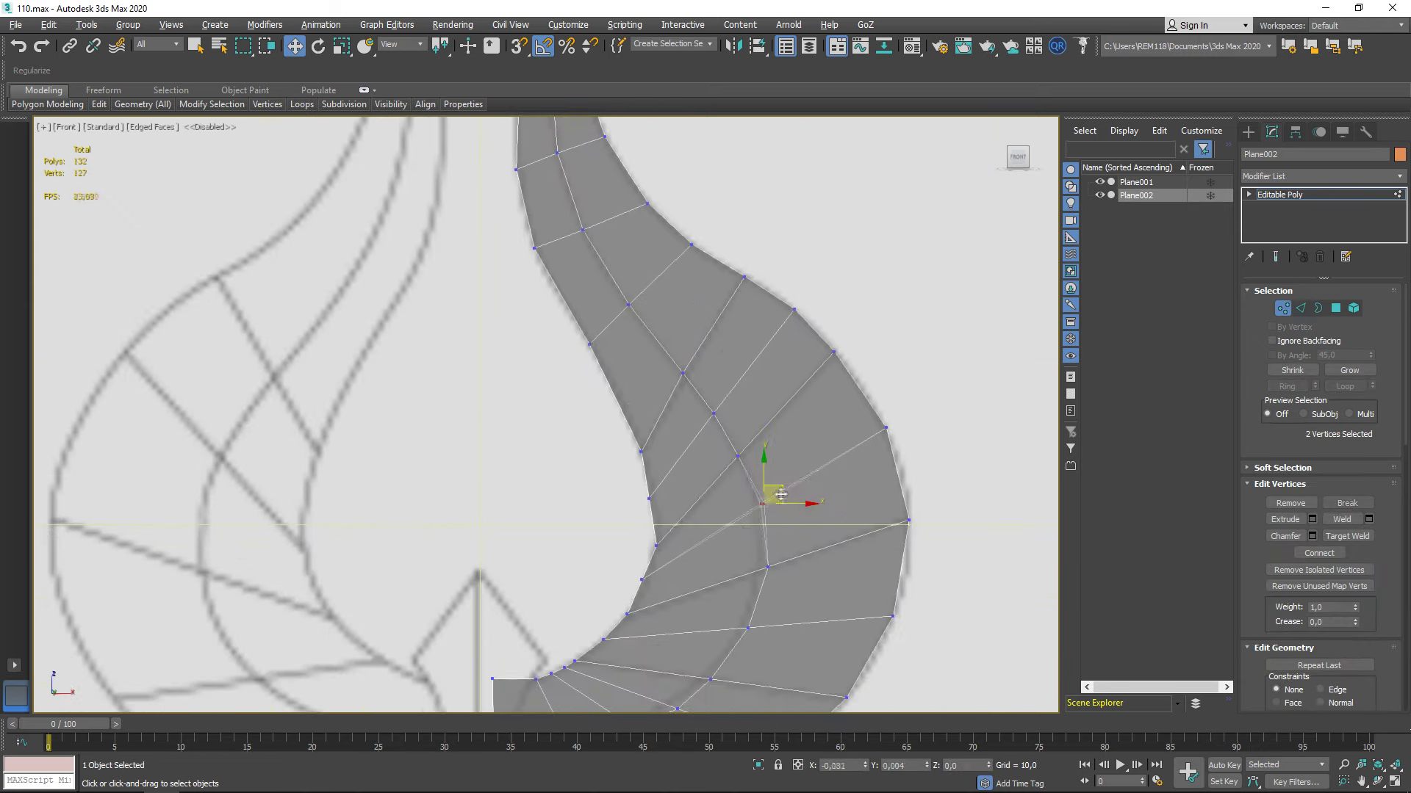
middle_click_drag(781, 494, 784, 389)
left_click_drag(783, 389, 790, 457)
middle_click_drag(777, 534, 720, 482)
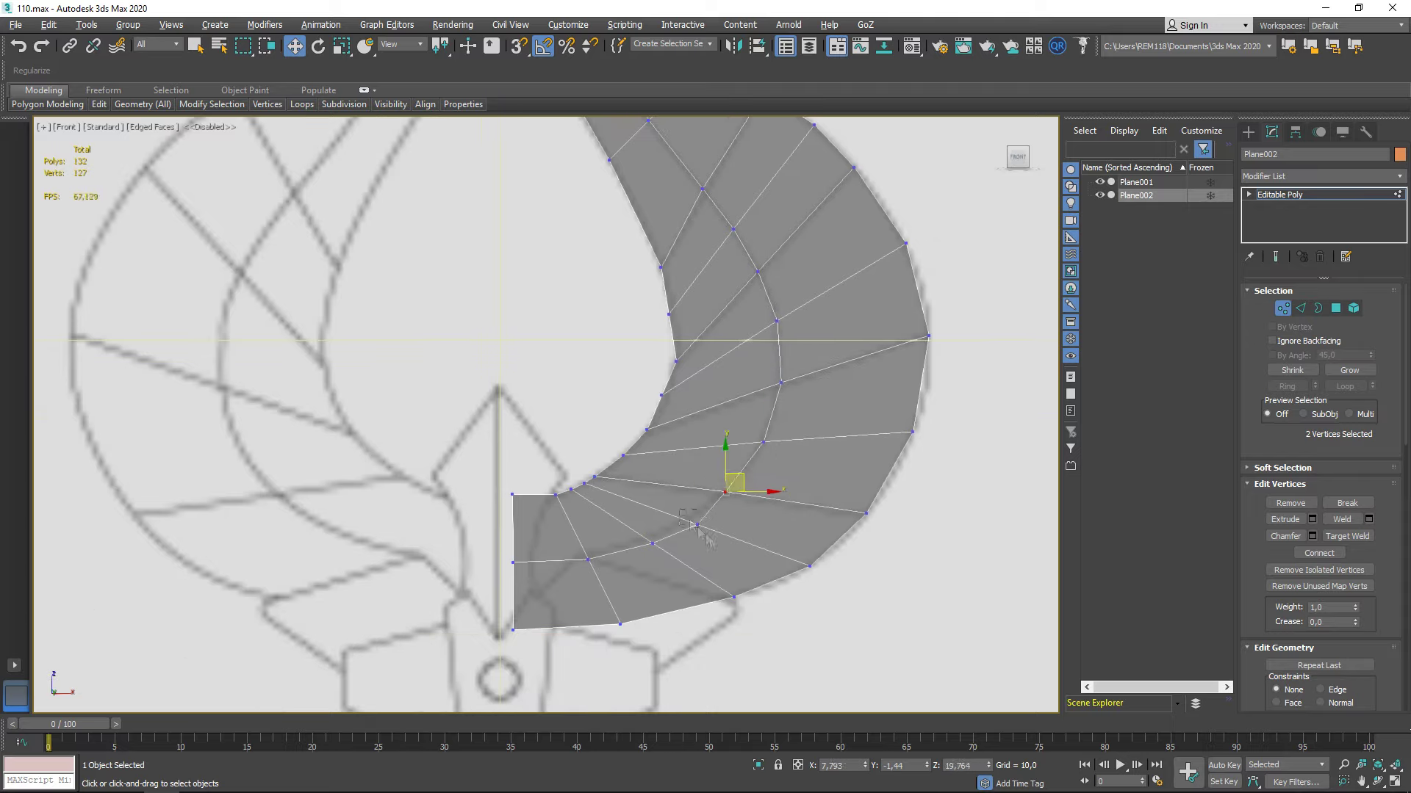
scroll(671, 558, "up", 5)
scroll(616, 479, "down", 3)
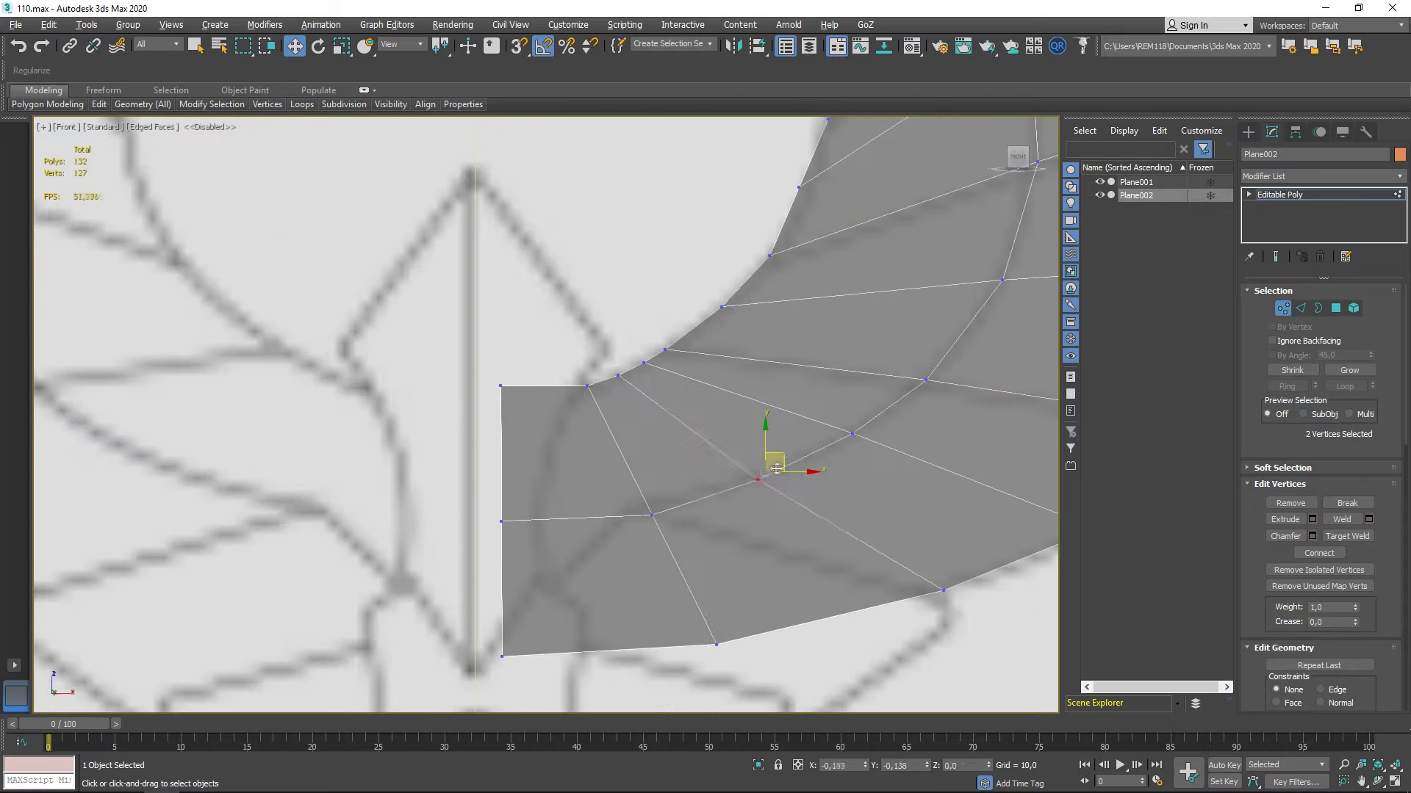
scroll(639, 455, "down", 3)
scroll(661, 441, "down", 2)
middle_click_drag(668, 435, 694, 408)
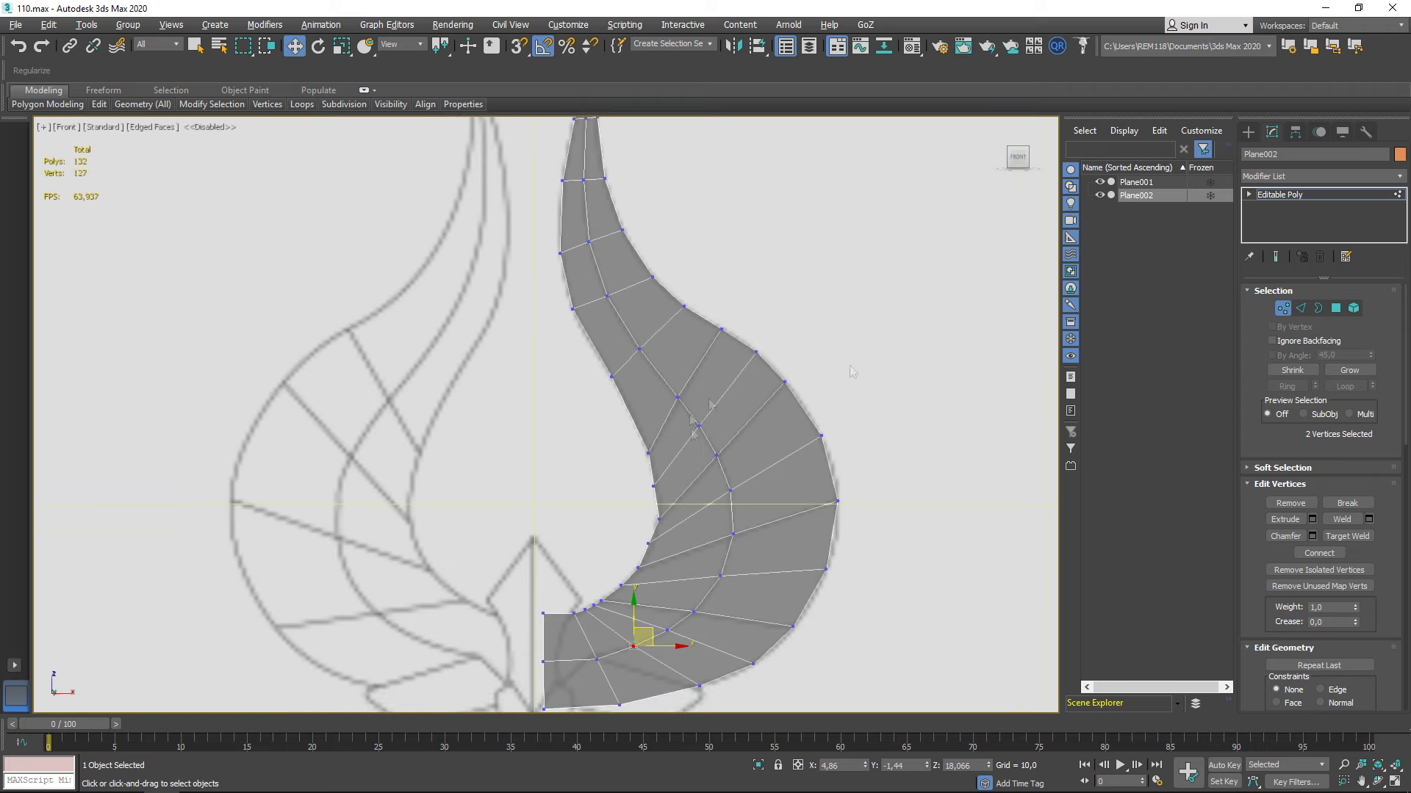
key("2")
scroll(713, 452, "up", 2)
scroll(657, 401, "up", 3)
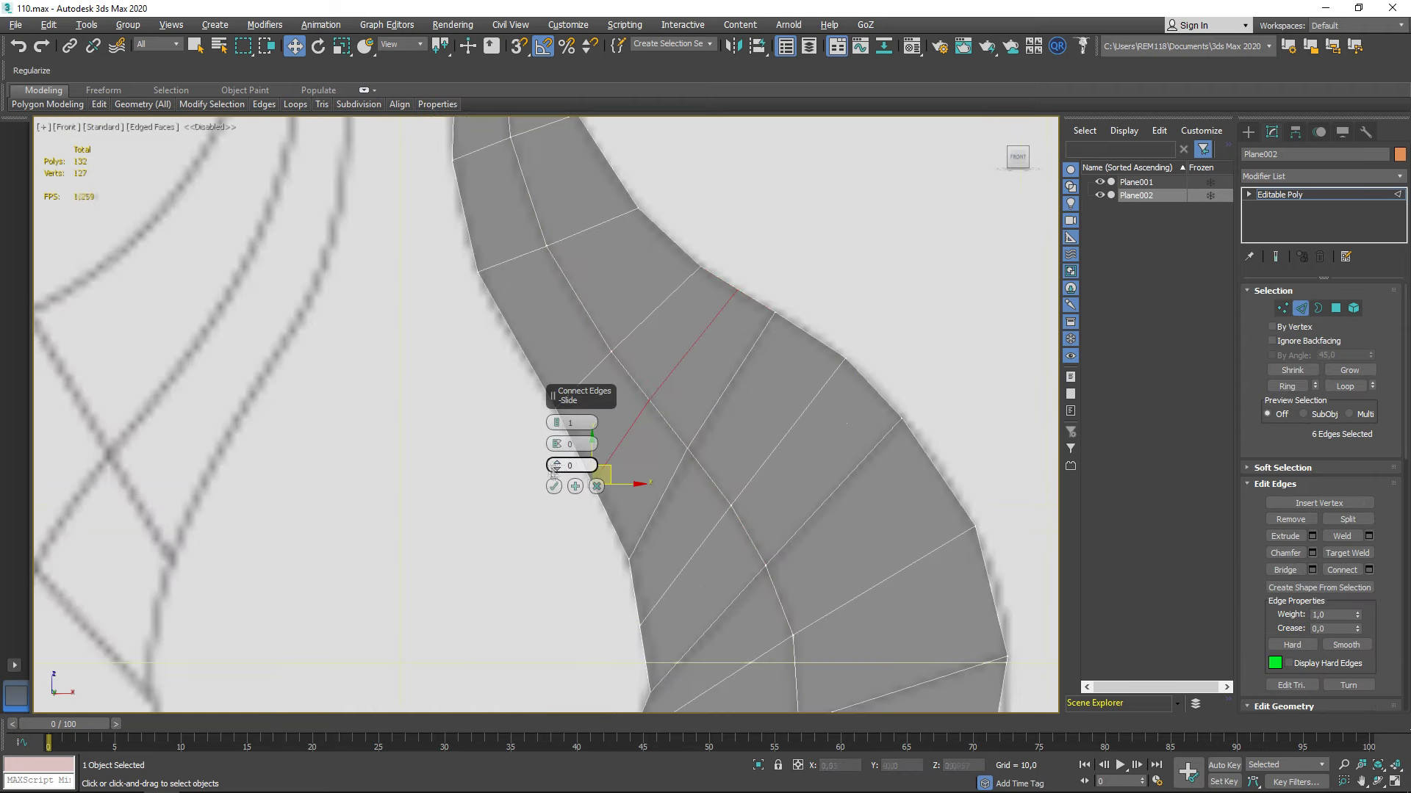
Add four Connect cuts across the horn's selected edge rings
left_click(554, 487)
scroll(558, 440, "down", 2)
scroll(504, 432, "up", 2)
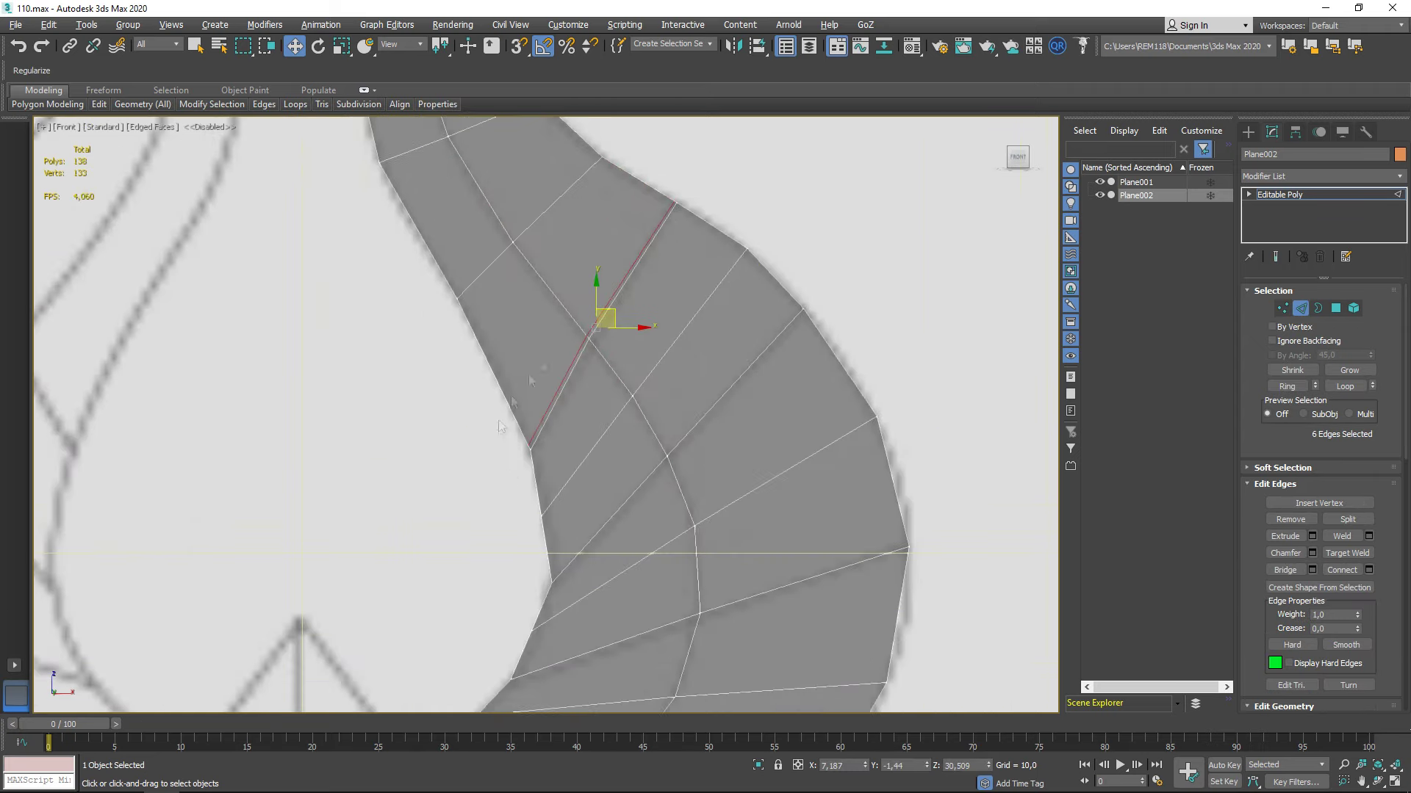
scroll(588, 367, "down", 2)
scroll(698, 358, "up", 2)
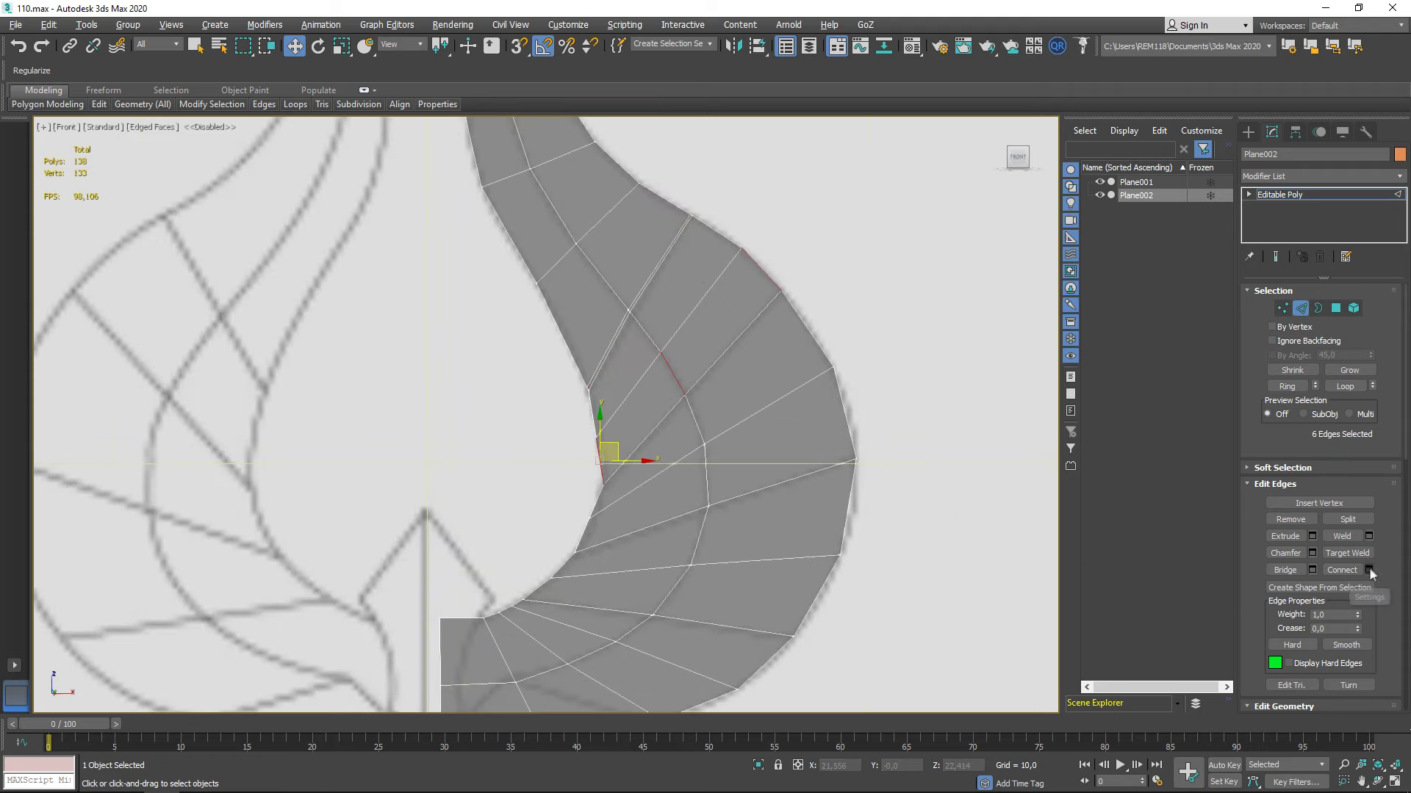
left_click(554, 487)
scroll(734, 409, "up", 2)
scroll(742, 389, "down", 2)
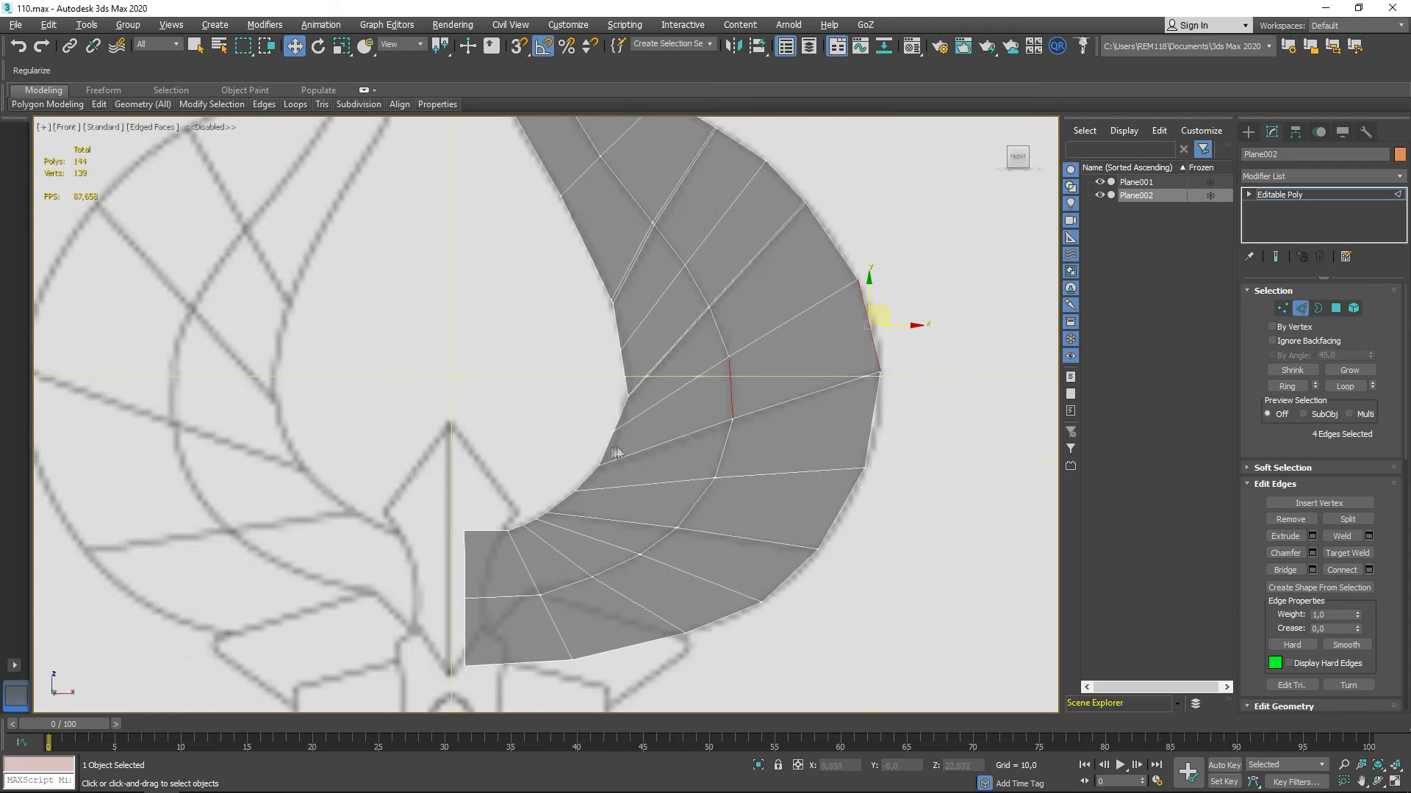
left_click(1369, 571)
scroll(631, 433, "down", 2)
scroll(650, 439, "up", 2)
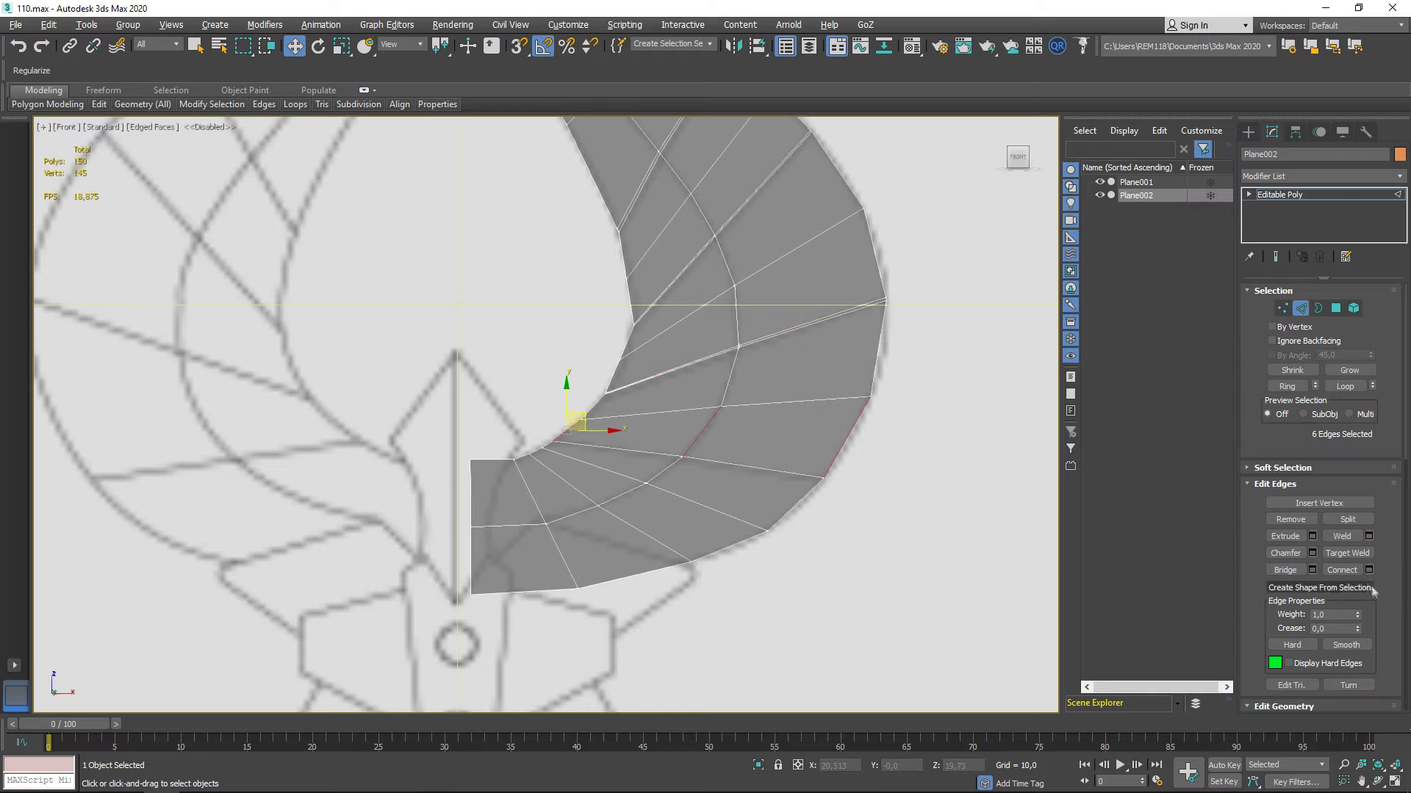
left_click(554, 487)
scroll(588, 411, "up", 2)
scroll(588, 411, "down", 2)
scroll(610, 382, "up", 4)
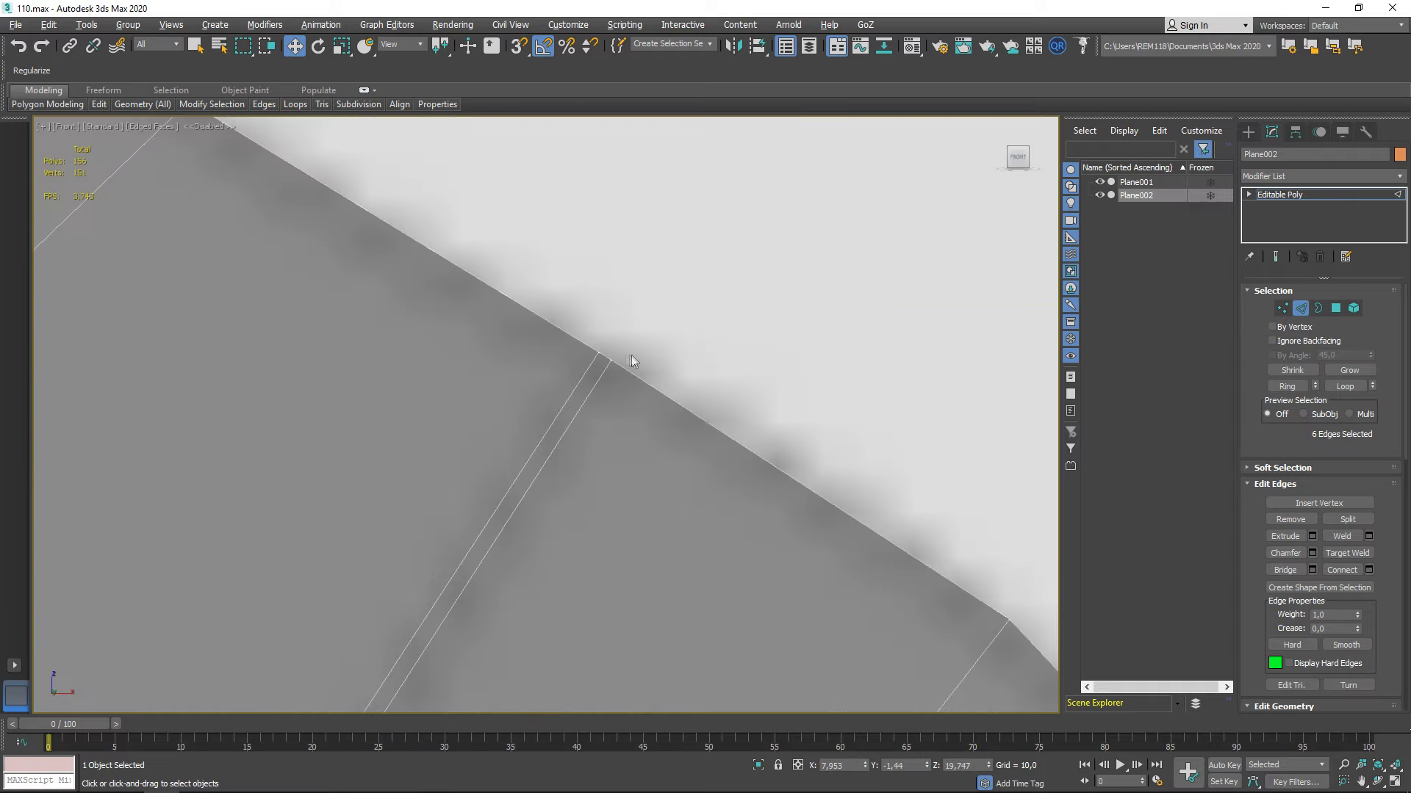
In Vertex mode, select the vertex pair at a cut's outer end and pull it onto the sketch outline
key("1")
left_click_drag(633, 347, 611, 385)
scroll(611, 385, "down", 4)
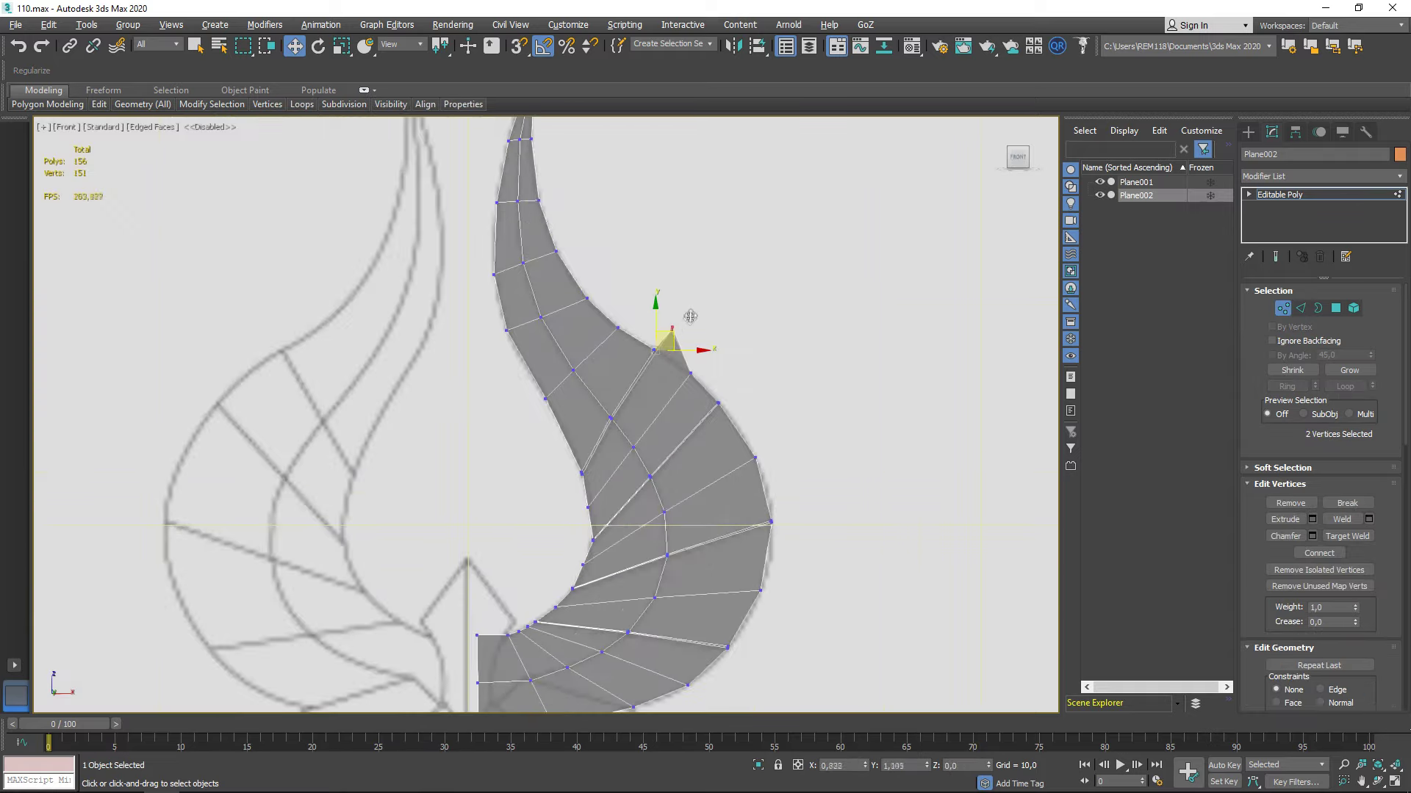
scroll(694, 312, "up", 5)
scroll(580, 444, "down", 2)
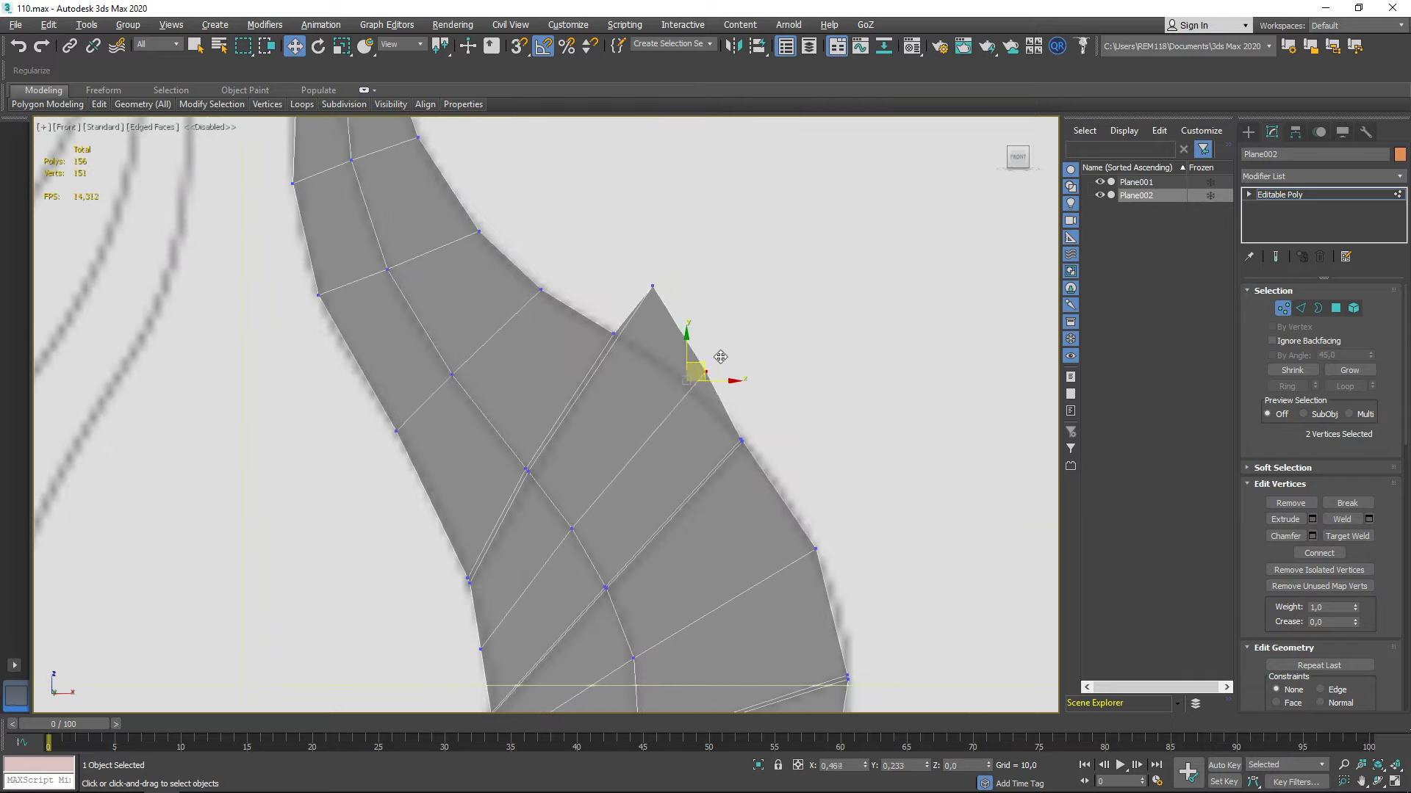
scroll(698, 371, "down", 2)
scroll(671, 411, "up", 4)
scroll(668, 367, "down", 2)
scroll(707, 332, "up", 5)
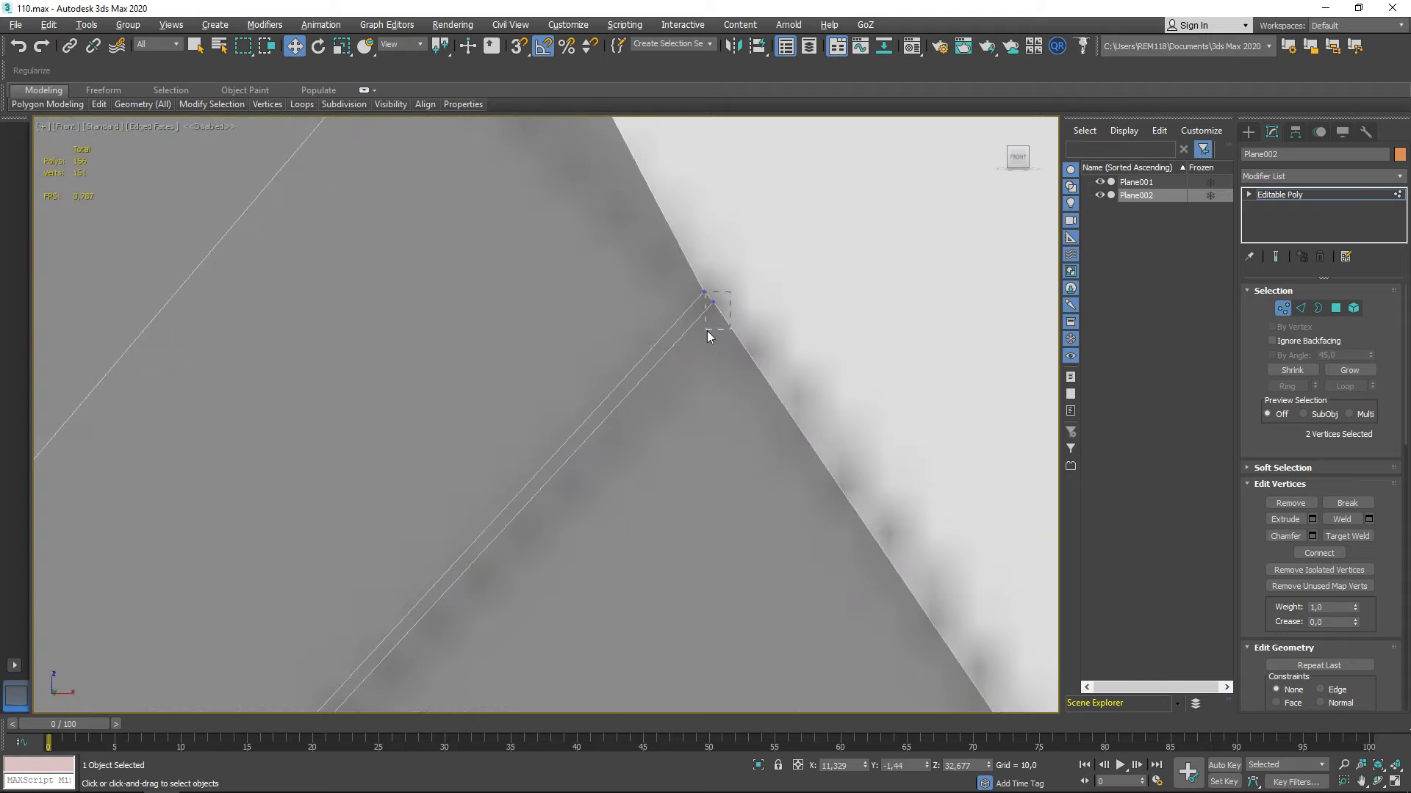
scroll(707, 332, "down", 5)
Pull four more outer-edge vertices outward into jagged feather tips
left_click(708, 437)
scroll(727, 441, "up", 2)
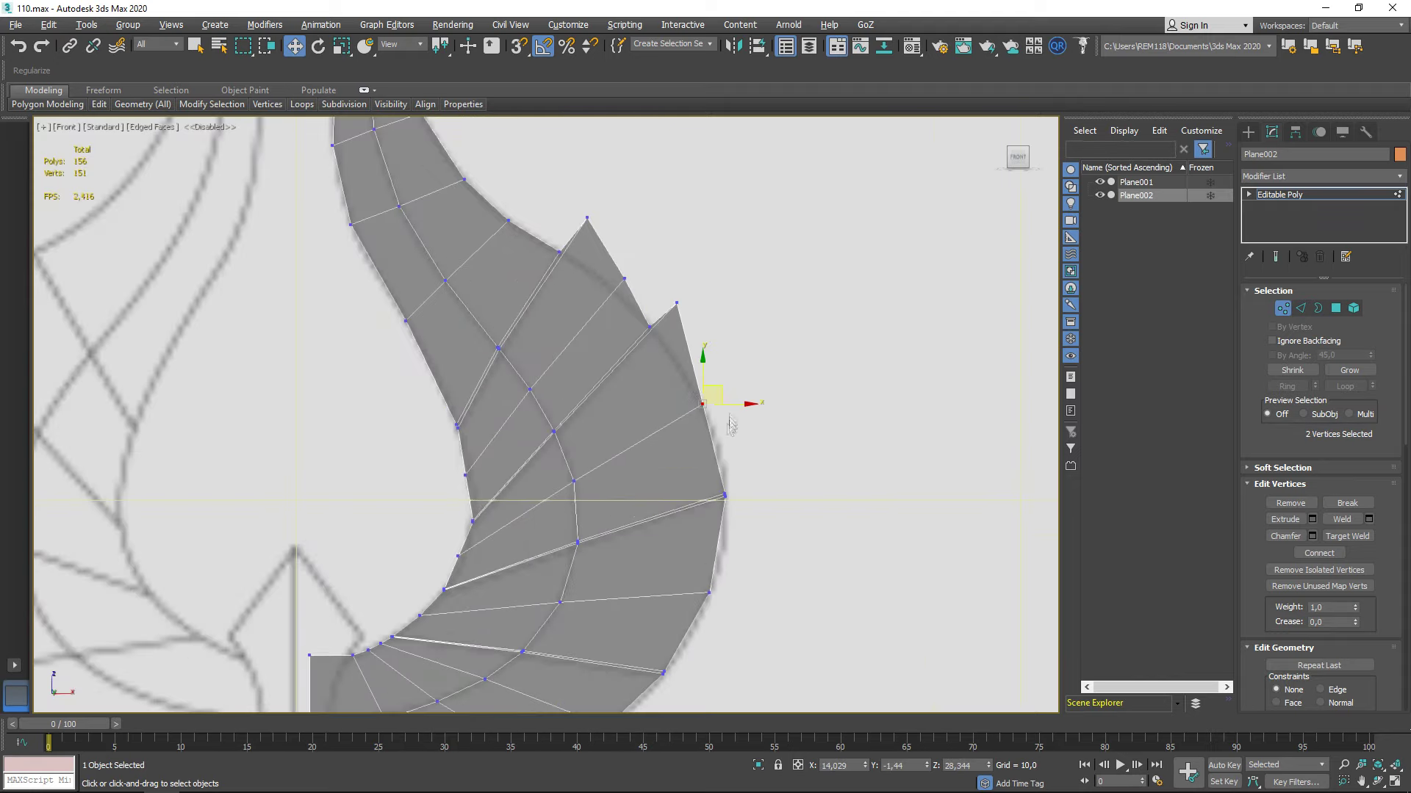
scroll(732, 397, "up", 5)
left_click(764, 403)
scroll(765, 403, "down", 5)
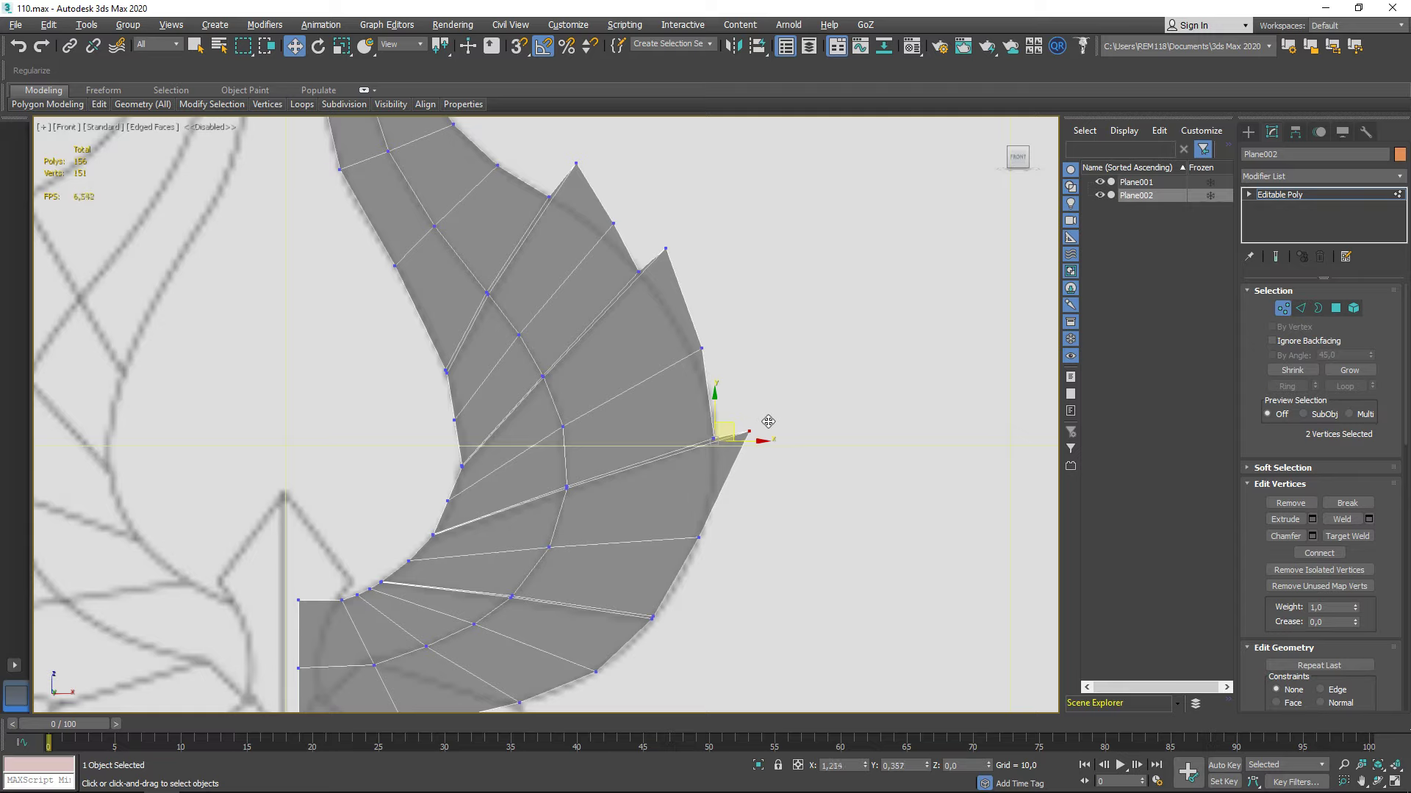
scroll(757, 449, "up", 3)
left_click(757, 441)
scroll(709, 482, "down", 4)
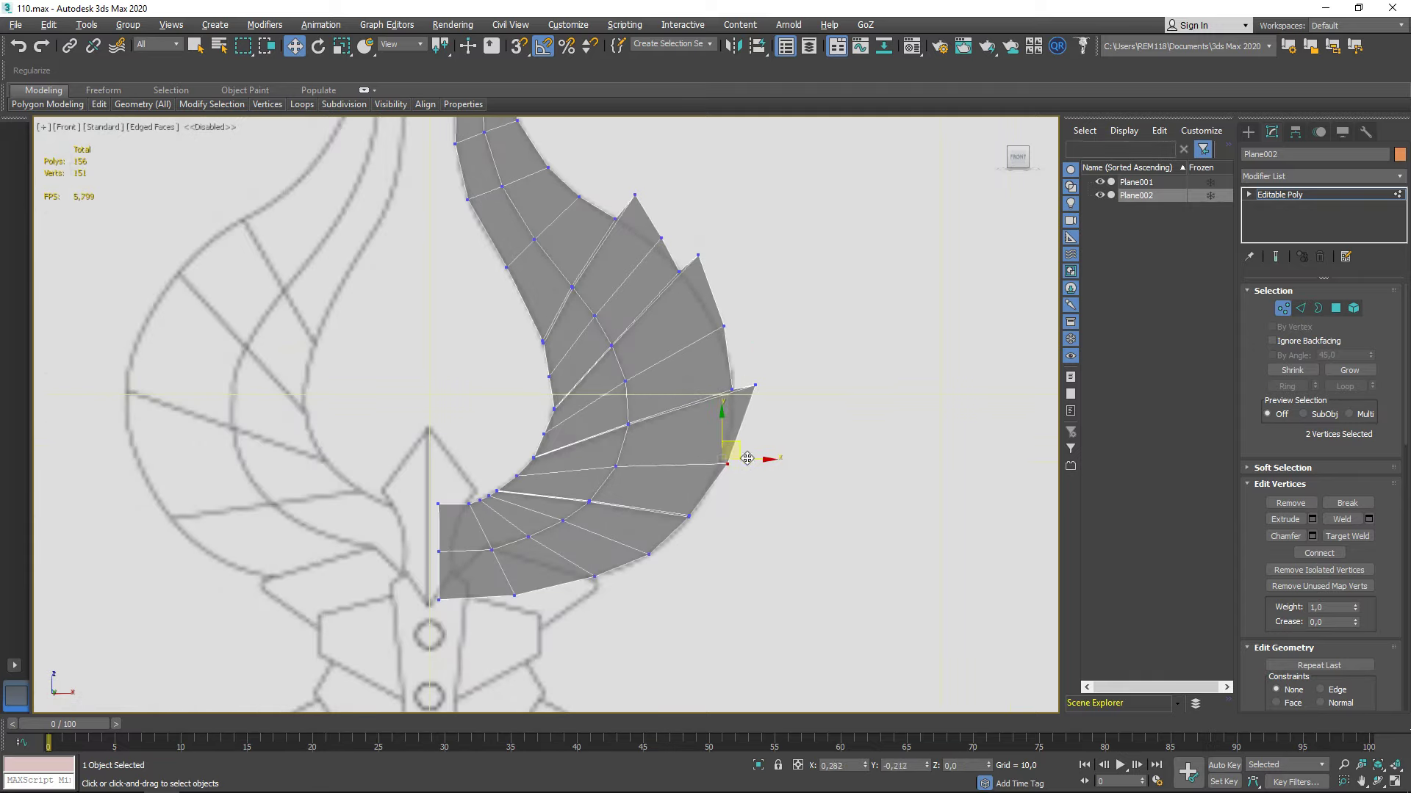
scroll(747, 458, "up", 5)
left_click(762, 460)
scroll(746, 463, "down", 4)
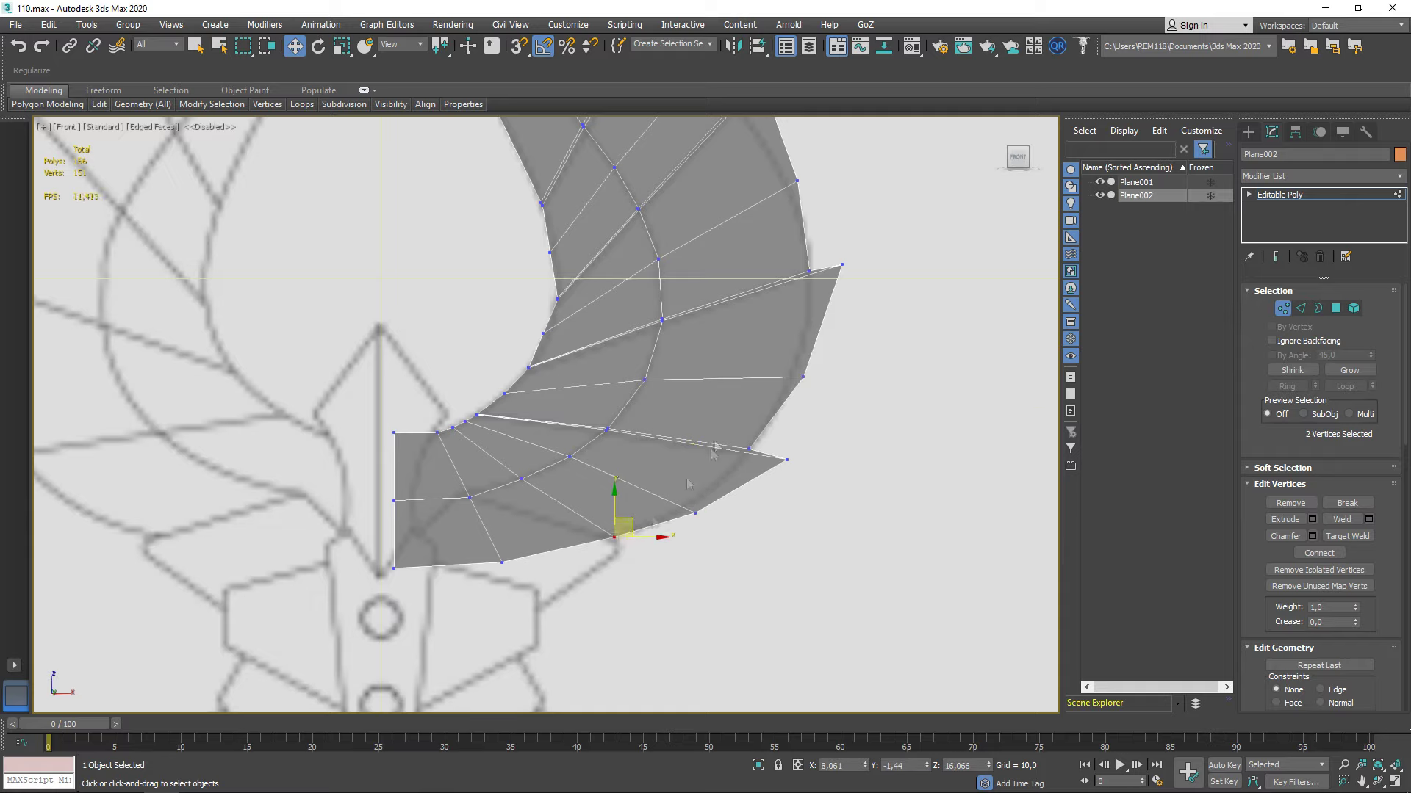
scroll(634, 526, "down", 5)
Exit vertex editing, hide the Plane001 sketch and orbit to see the wing in 3D
left_click(1279, 194)
left_click(1100, 181)
mouse_move(735, 478)
middle_mouse_down("alt")
mouse_move(808, 526)
mouse_move(765, 463)
middle_mouse_up("alt")
scroll(765, 463, "up", 5)
Select the two notch-tip vertices in Vertex mode and switch to Front view
scroll(690, 414, "up", 3)
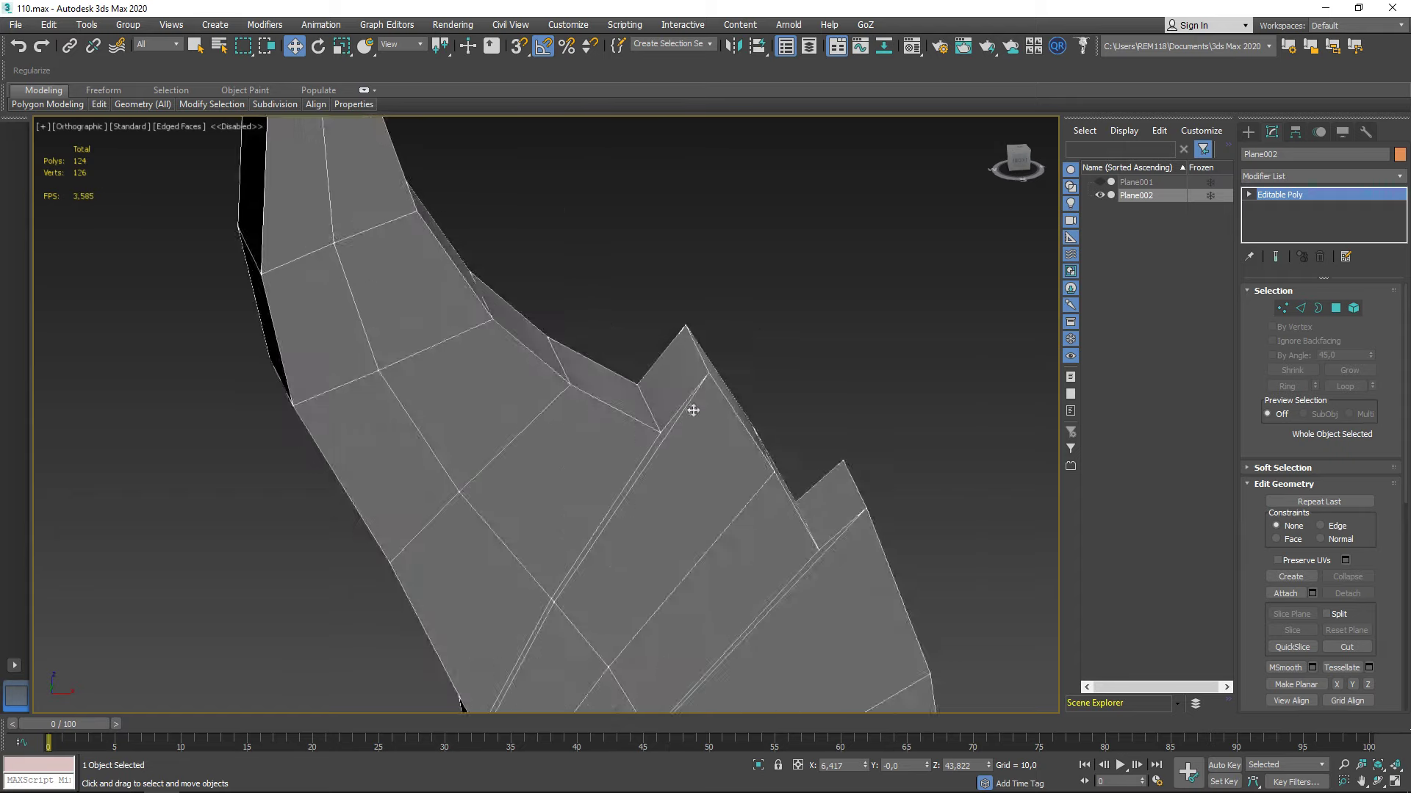
scroll(689, 414, "down", 5)
scroll(598, 451, "up", 4)
key("1")
left_click_drag(693, 363, 647, 454)
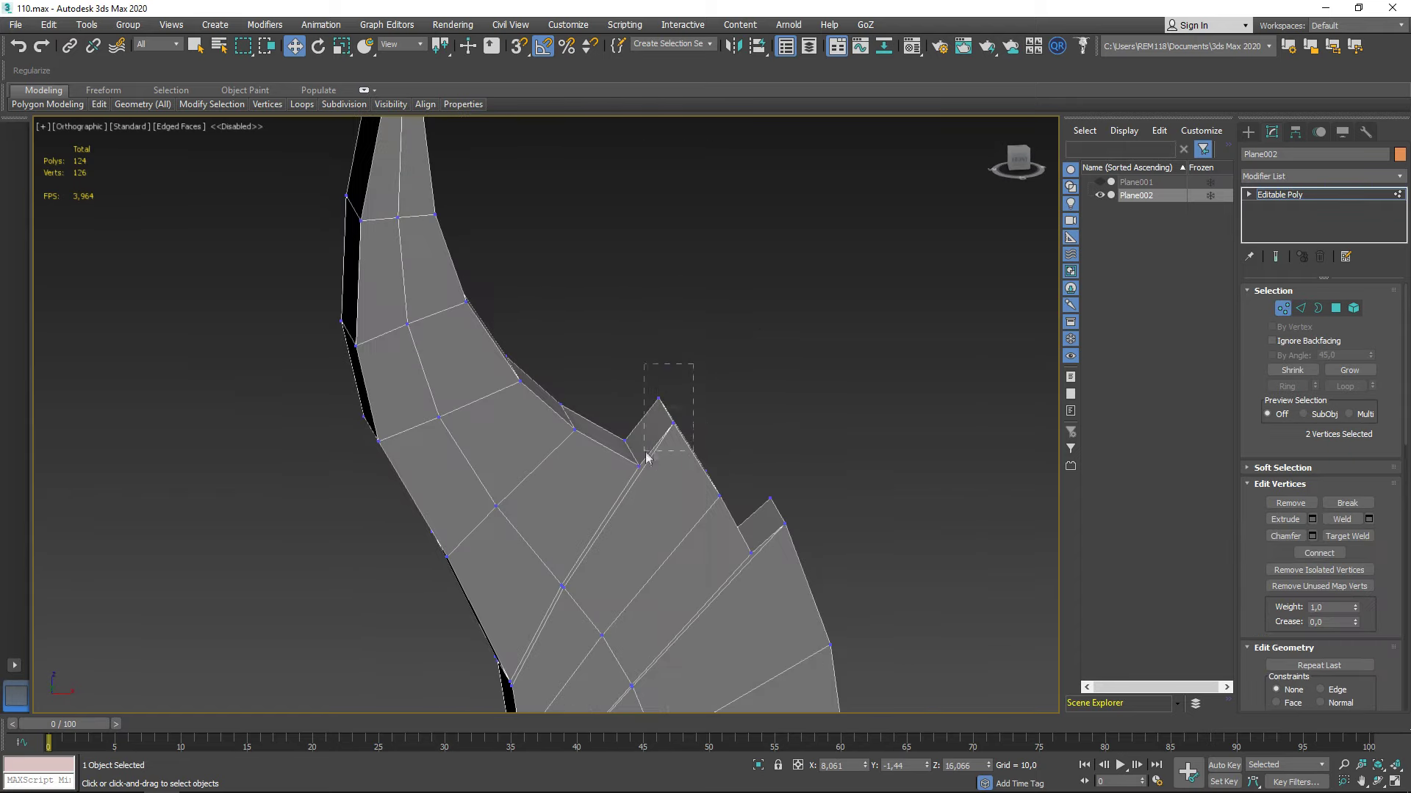
scroll(648, 460, "down", 3)
scroll(648, 460, "down", 3)
scroll(614, 441, "up", 6)
key("f")
scroll(559, 392, "down", 6)
scroll(558, 392, "up", 6)
scroll(712, 424, "up", 3)
scroll(798, 455, "down", 3)
scroll(706, 514, "up", 3)
Add the remaining feather-notch vertices to the selection with marquee drags
left_click_drag(562, 670, 596, 638)
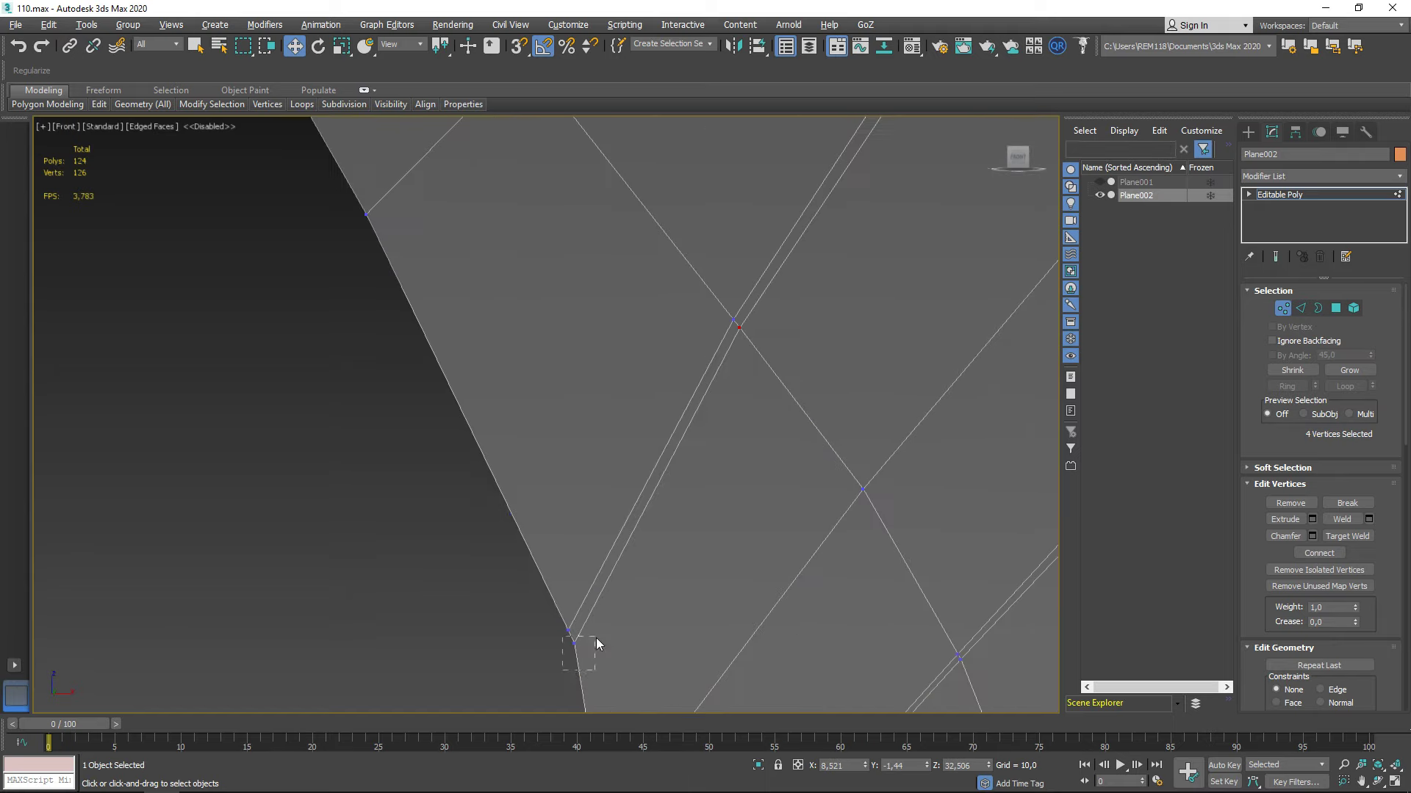
scroll(597, 638, "down", 4)
scroll(786, 401, "up", 4)
scroll(605, 527, "up", 2)
scroll(702, 390, "down", 2)
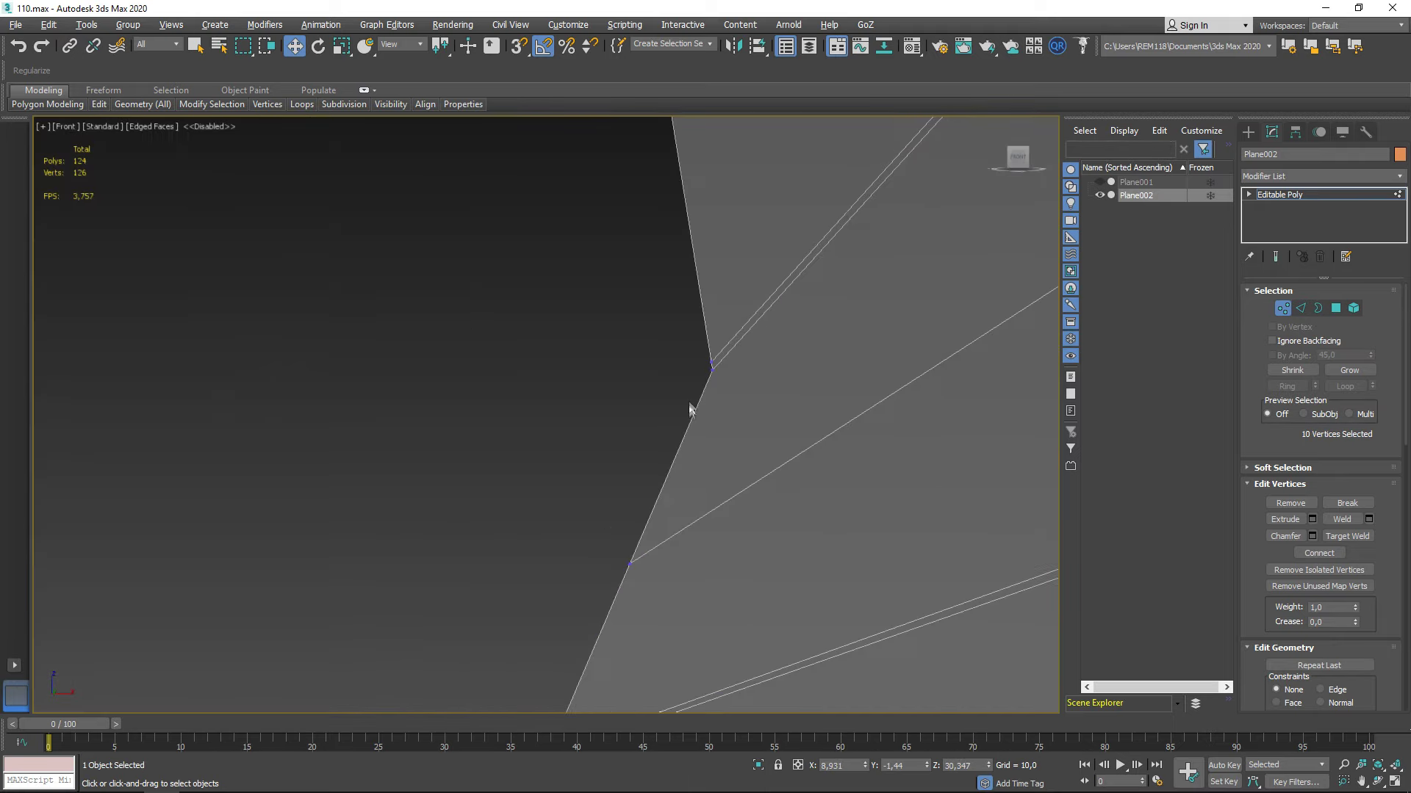
scroll(701, 389, "down", 4)
scroll(535, 551, "up", 4)
scroll(756, 418, "up", 2)
left_click_drag(699, 456, 756, 419)
scroll(679, 478, "up", 2)
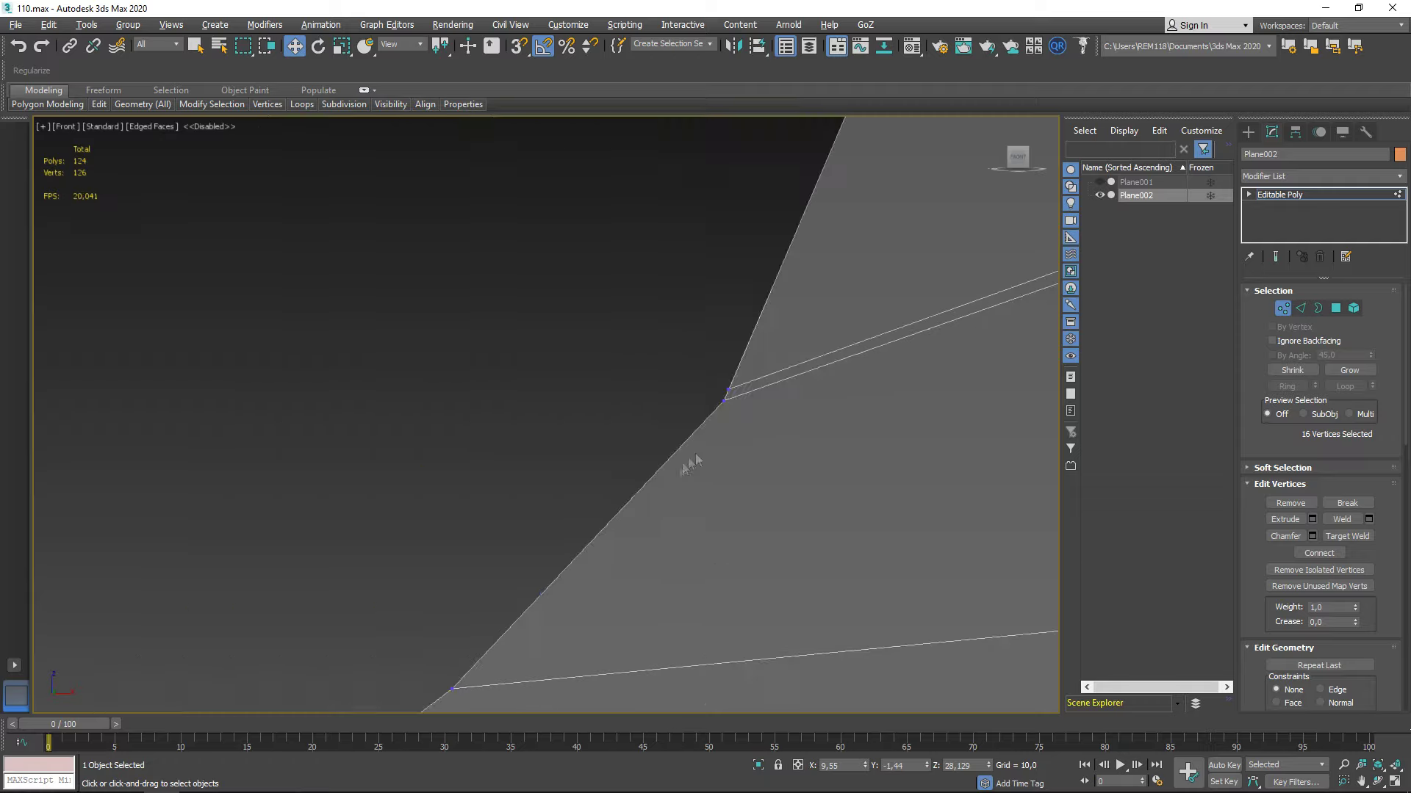
scroll(679, 477, "down", 4)
scroll(510, 463, "up", 4)
scroll(756, 478, "up", 2)
left_click_drag(756, 478, 819, 474)
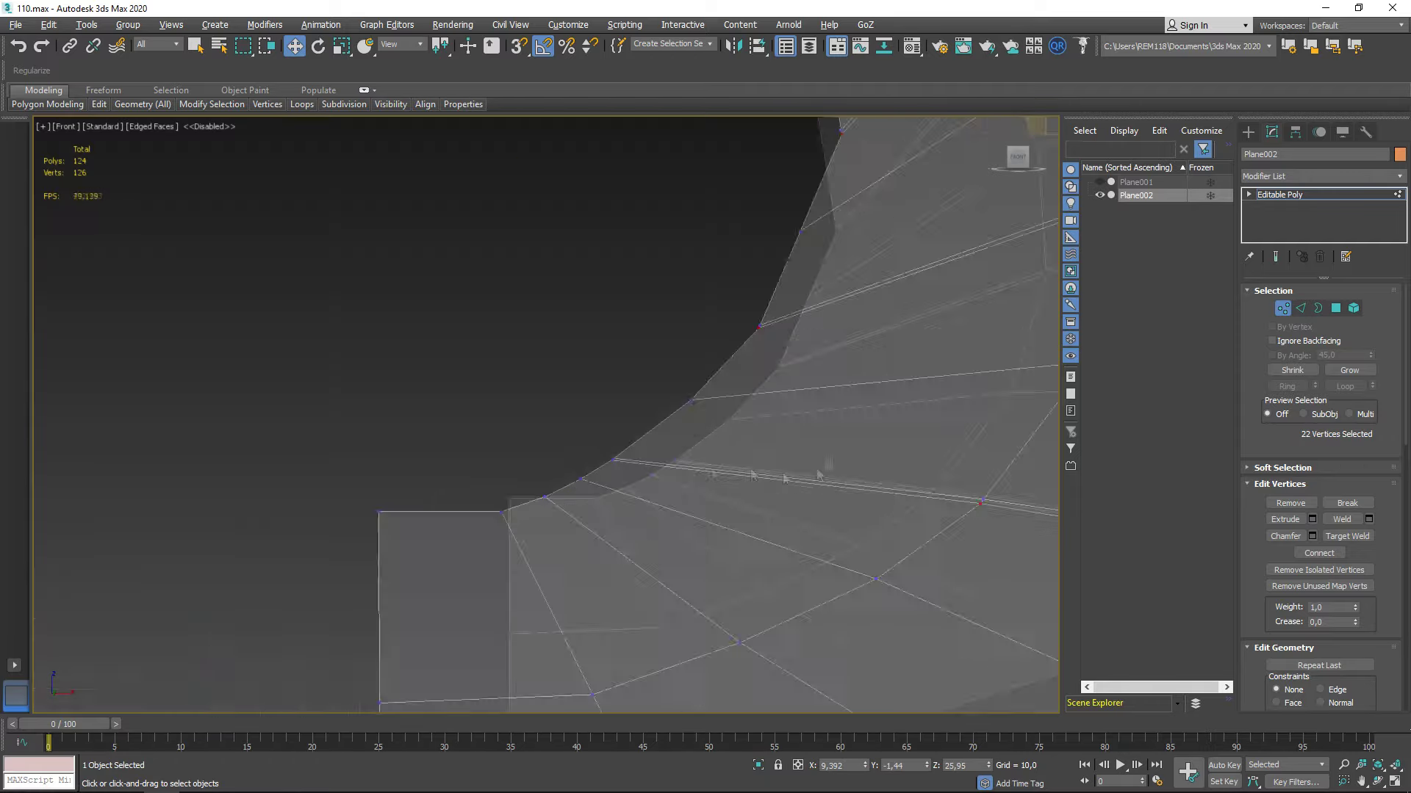
scroll(819, 474, "up", 2)
left_click_drag(677, 551, 812, 479)
mouse_move(813, 484)
middle_mouse_down("alt")
mouse_move(837, 411)
mouse_move(953, 607)
mouse_move(803, 378)
middle_mouse_up("alt")
Scale the selected notch vertices using Scale from the quad menu
right_click(803, 377)
left_click(845, 421)
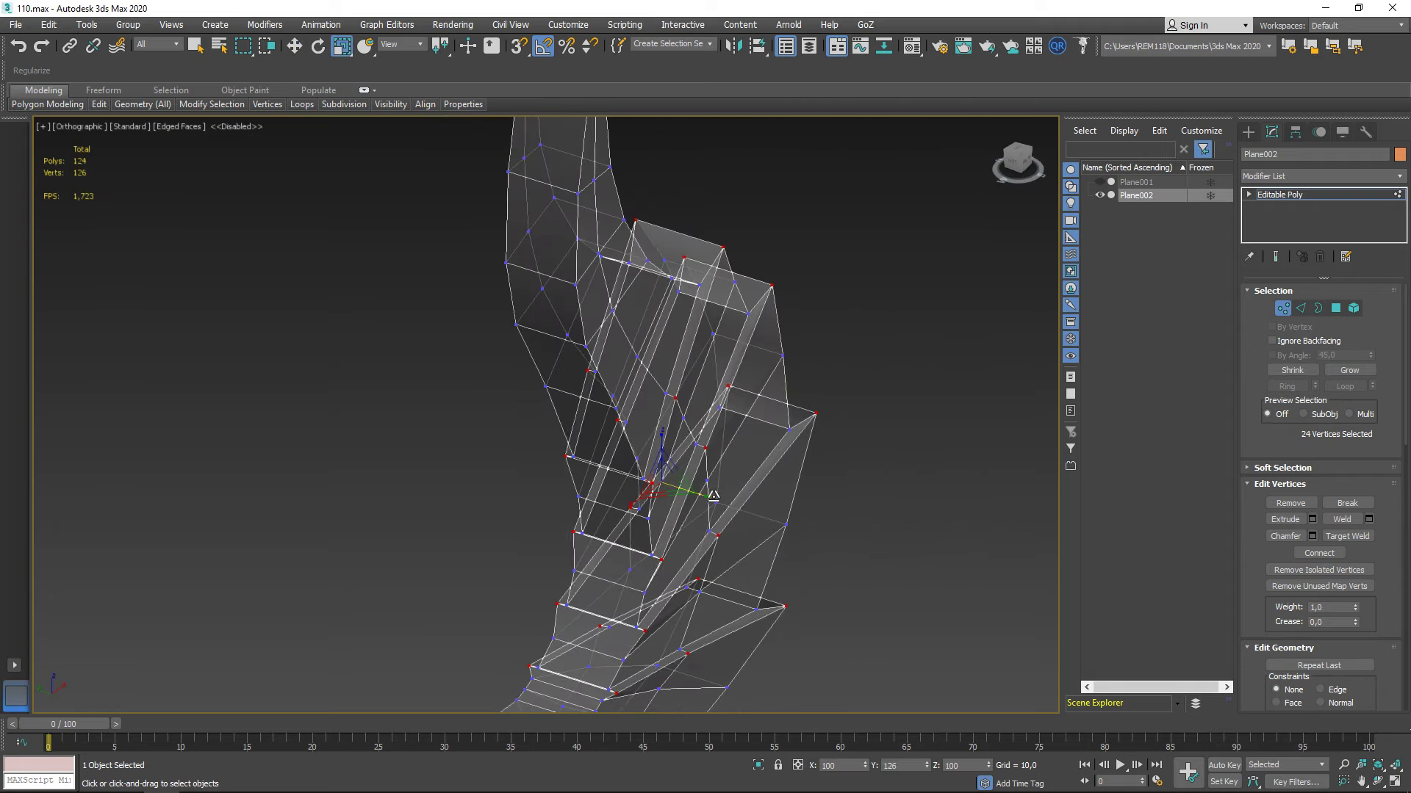
scroll(716, 497, "down", 3)
mouse_move(716, 497)
middle_mouse_down("alt")
mouse_move(937, 519)
mouse_move(698, 448)
middle_mouse_up("alt")
Remove the six stray base edges, taking Plane002 from 124 to 112 polygons, back in Front view
key("1")
scroll(698, 448, "up", 5)
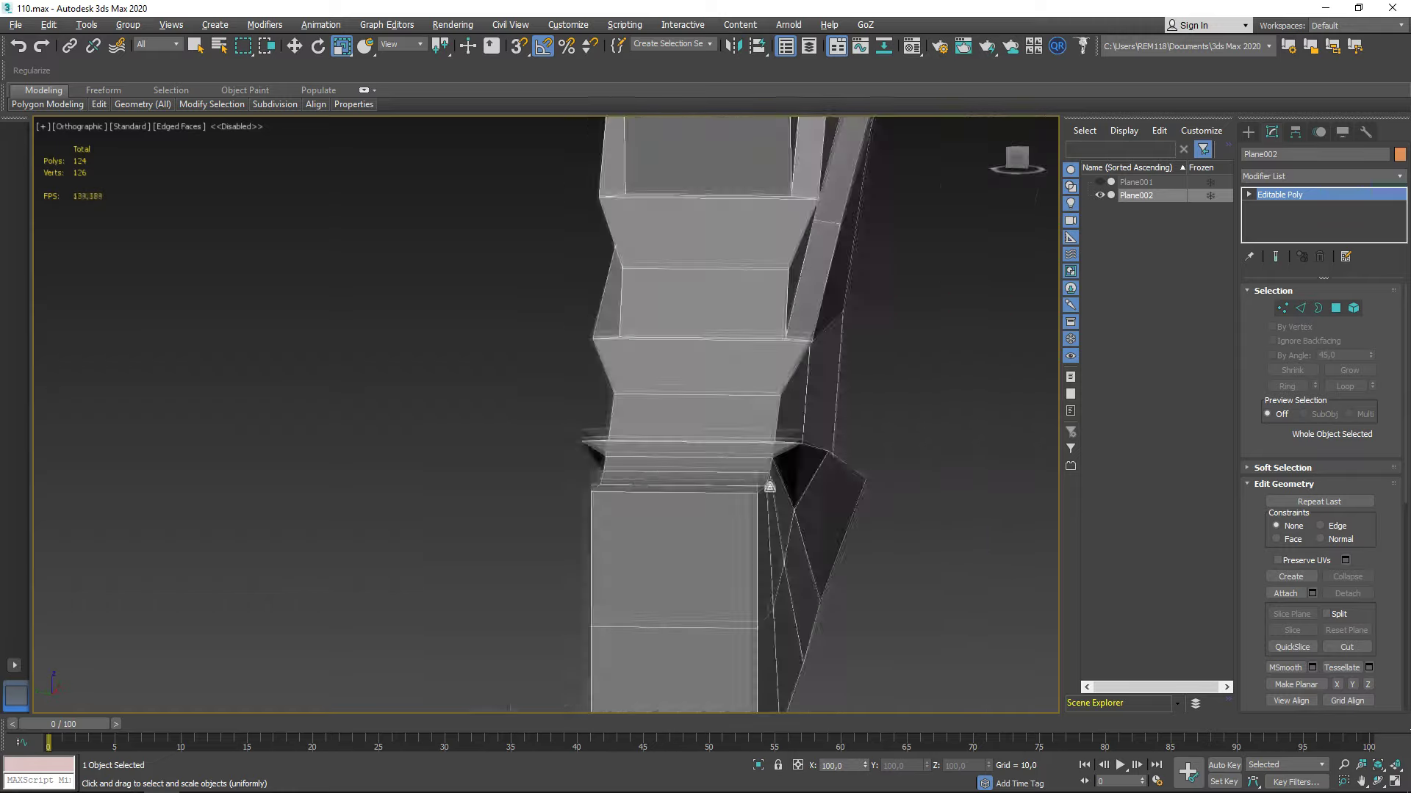
scroll(677, 537, "up", 3)
key("2")
mouse_move(708, 535)
middle_mouse_down("alt")
mouse_move(579, 468)
mouse_move(566, 440)
mouse_move(558, 468)
mouse_move(515, 412)
mouse_move(519, 450)
mouse_move(567, 441)
mouse_move(646, 551)
mouse_move(590, 481)
middle_mouse_up("alt")
key("ctrl+BackSpace")
key("f")
scroll(491, 378, "up", 5)
key("1")
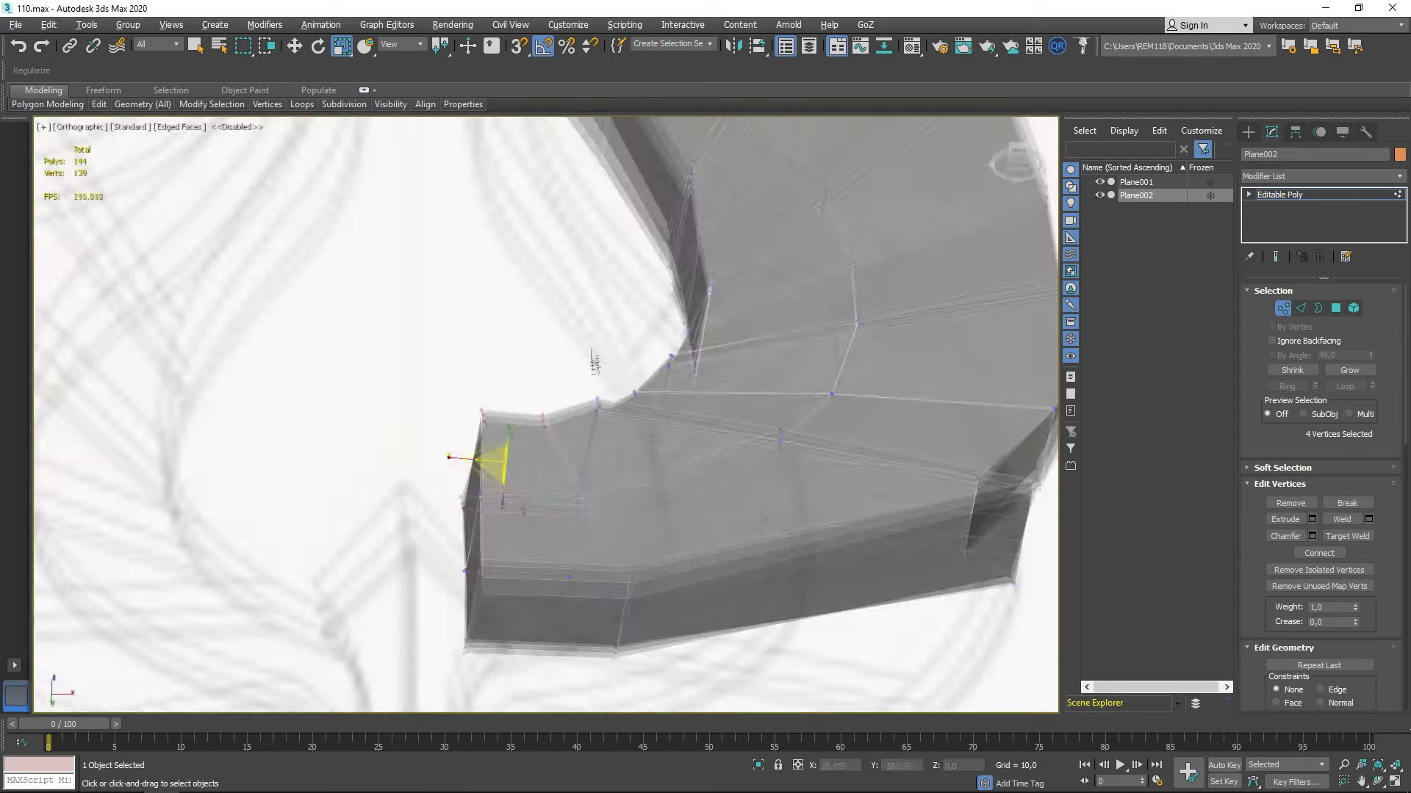
Connect a new edge loop across the horned wing in Front view
middle_click_drag(550, 498, 499, 455, "alt")
key("f")
scroll(291, 329, "up", 4)
scroll(290, 329, "up", 5)
key("2")
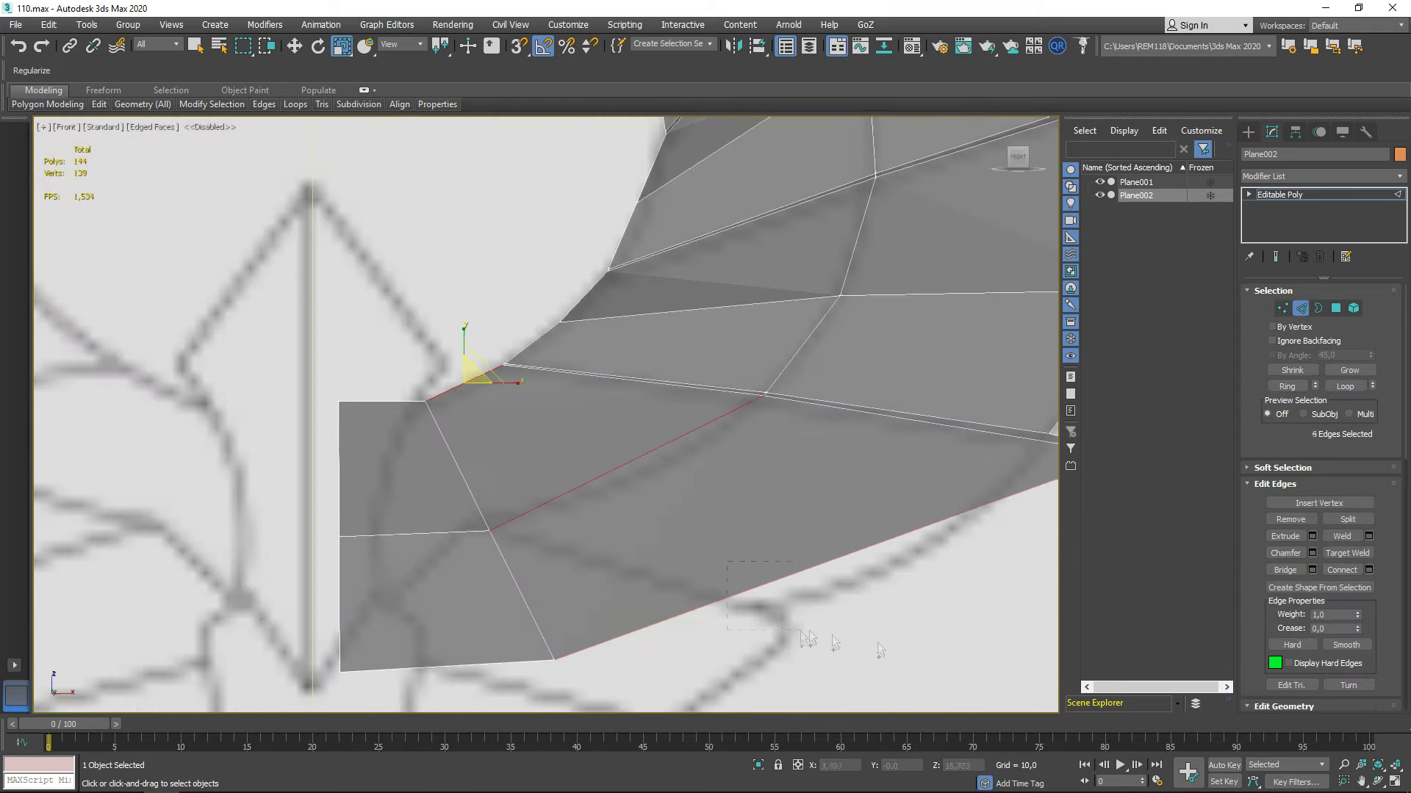
left_click(554, 486)
scroll(581, 489, "down", 3)
scroll(624, 477, "down", 2)
key("1")
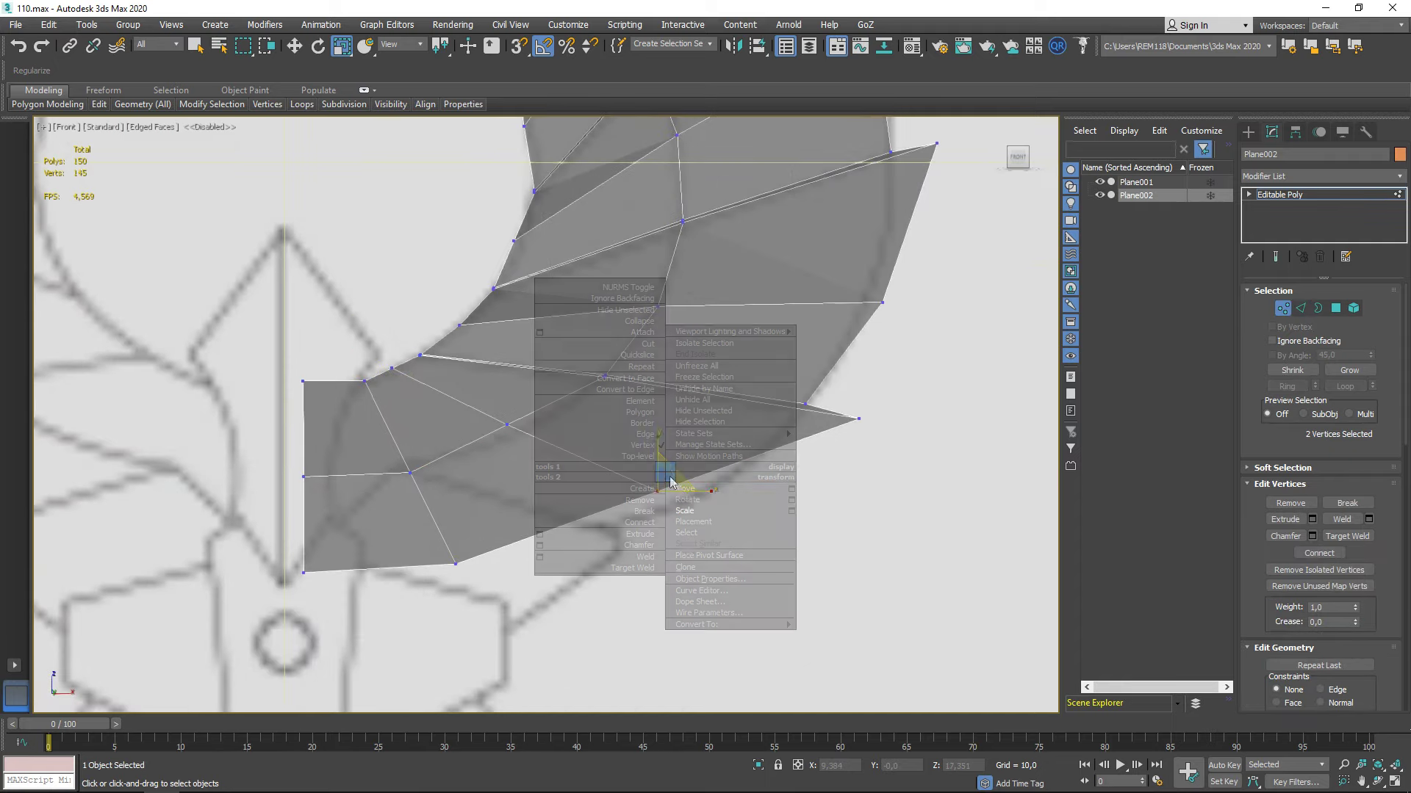
Select the horn-tip vertices and a group of wing edge vertices and move them for depth
scroll(675, 503, "down", 4)
middle_click_drag(658, 526, 735, 441, "alt")
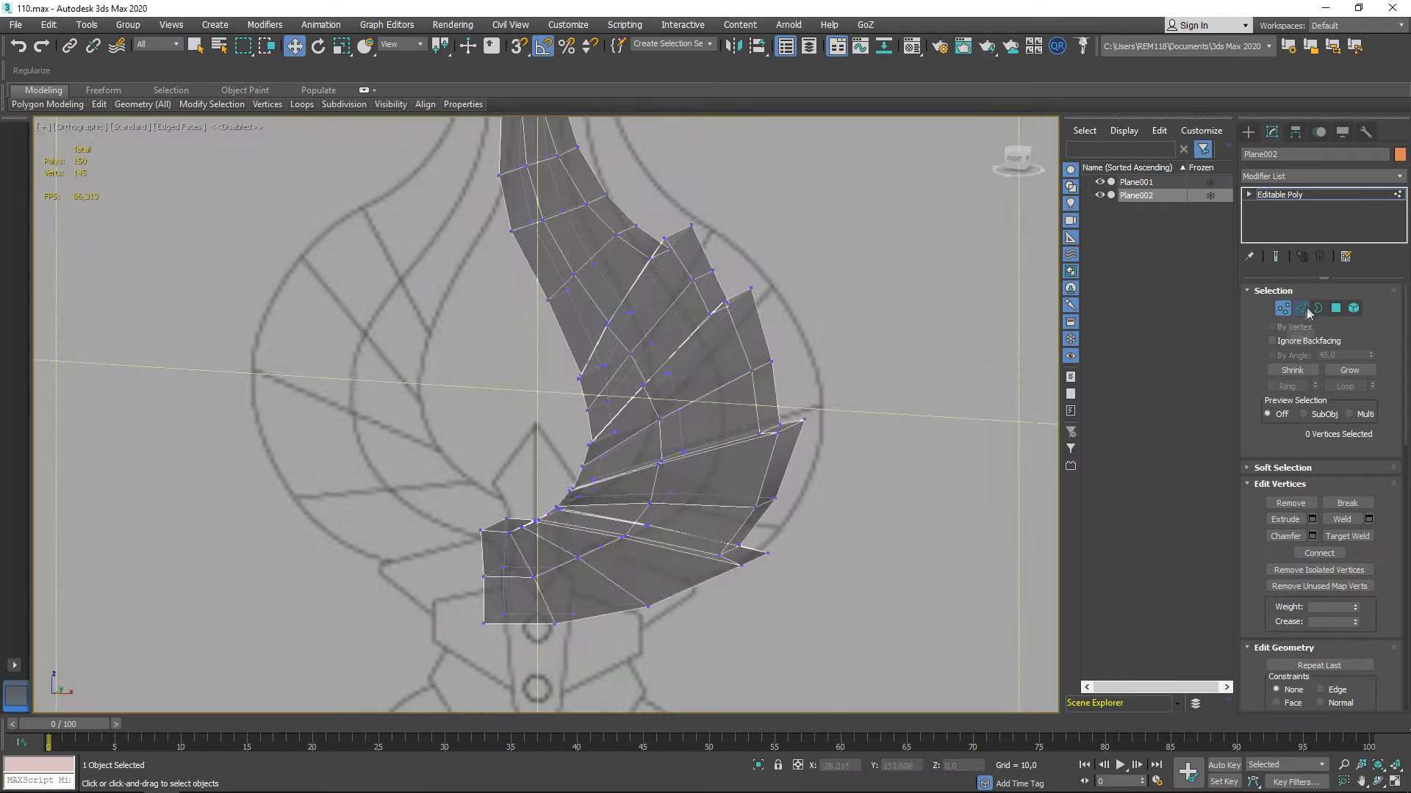
scroll(639, 267, "down", 3)
middle_click_drag(639, 267, 636, 309, "alt")
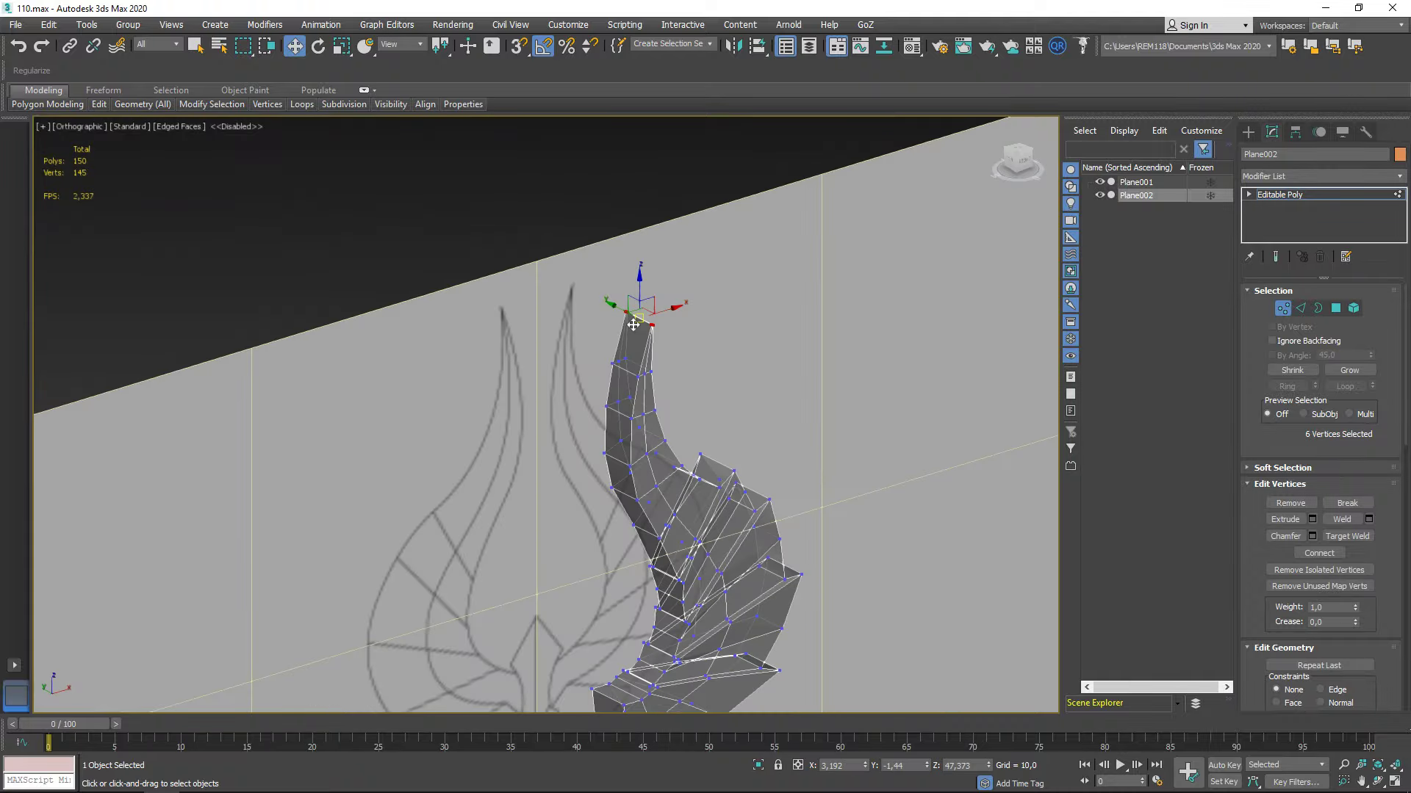
right_click(628, 307)
middle_click_drag(584, 262, 635, 435, "alt")
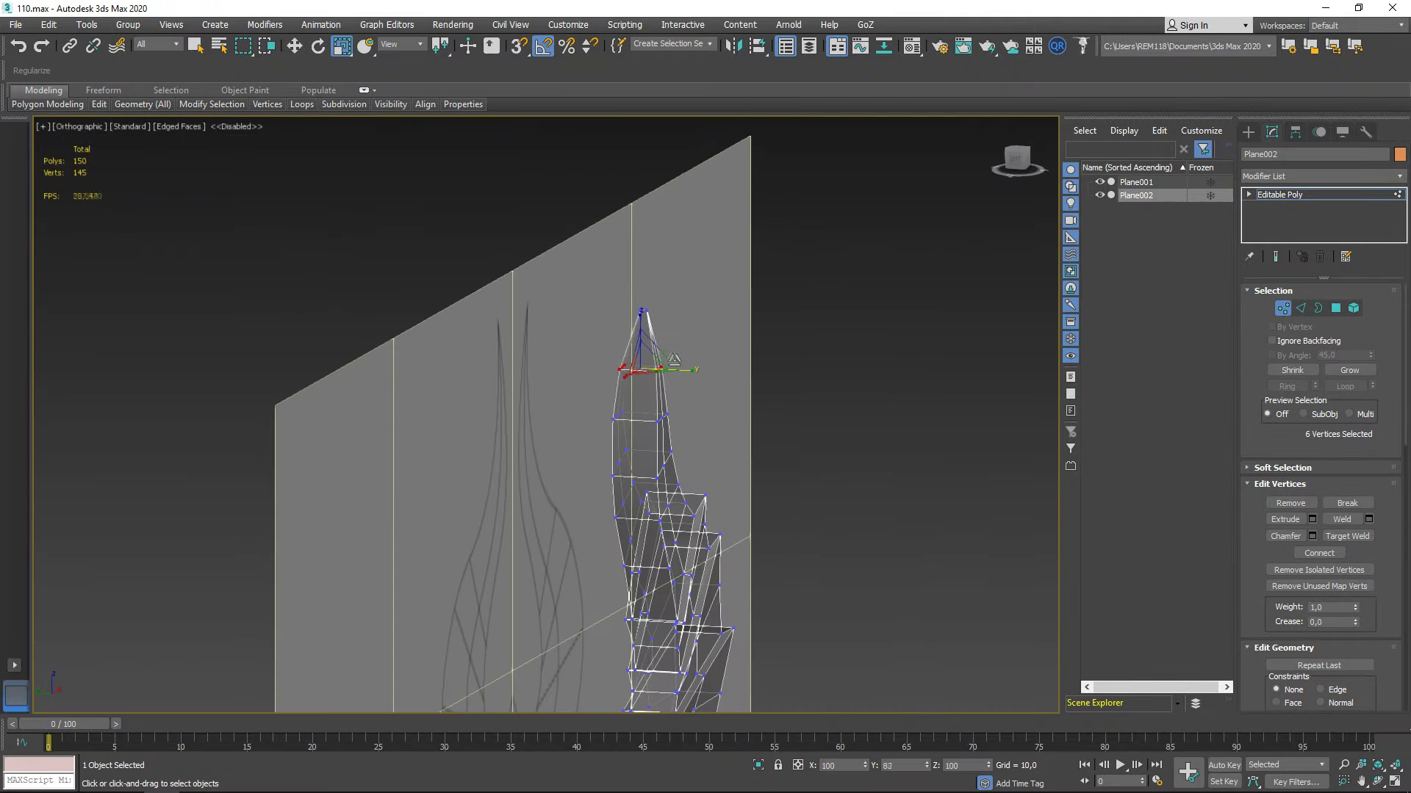
mouse_move(691, 365)
middle_mouse_down("alt")
mouse_move(661, 397)
mouse_move(677, 417)
mouse_move(845, 478)
middle_mouse_up("alt")
scroll(661, 397, "up", 5)
scroll(677, 418, "down", 5)
left_click_drag(904, 478, 844, 543)
middle_click_drag(843, 543, 866, 448)
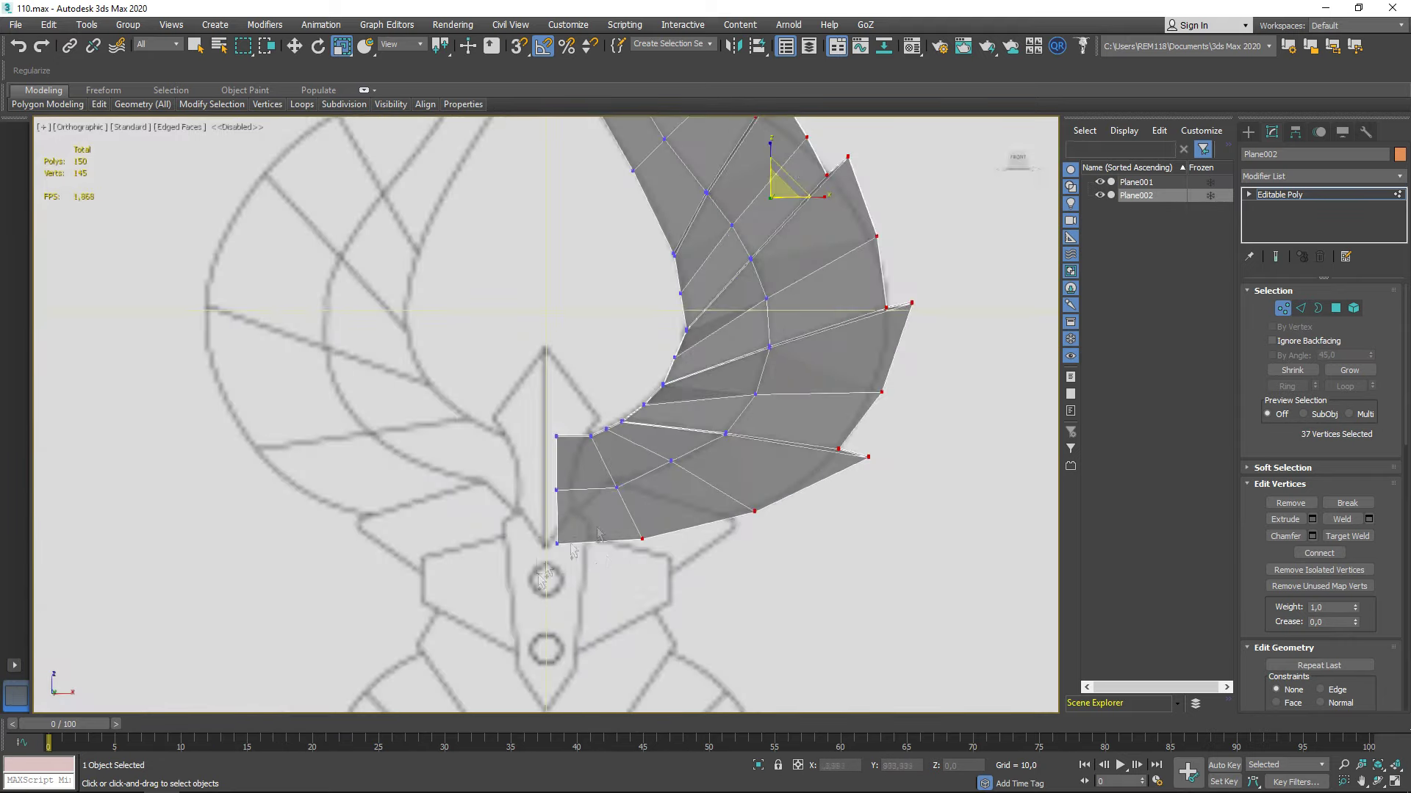
Push single feather-edge vertices for depth, then hide the Plane001 reference plane
middle_click_drag(612, 563, 620, 469, "alt")
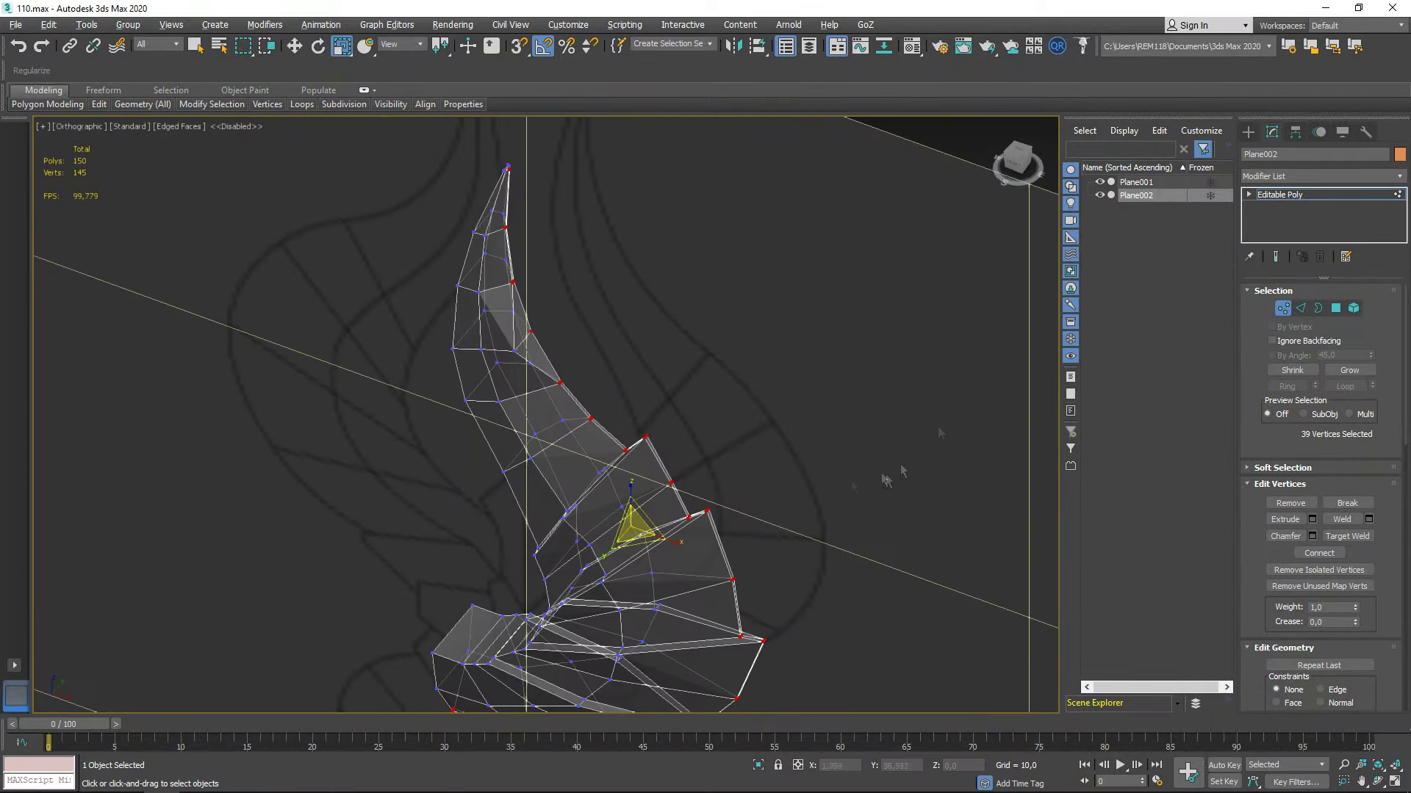
middle_click_drag(886, 481, 792, 536, "alt")
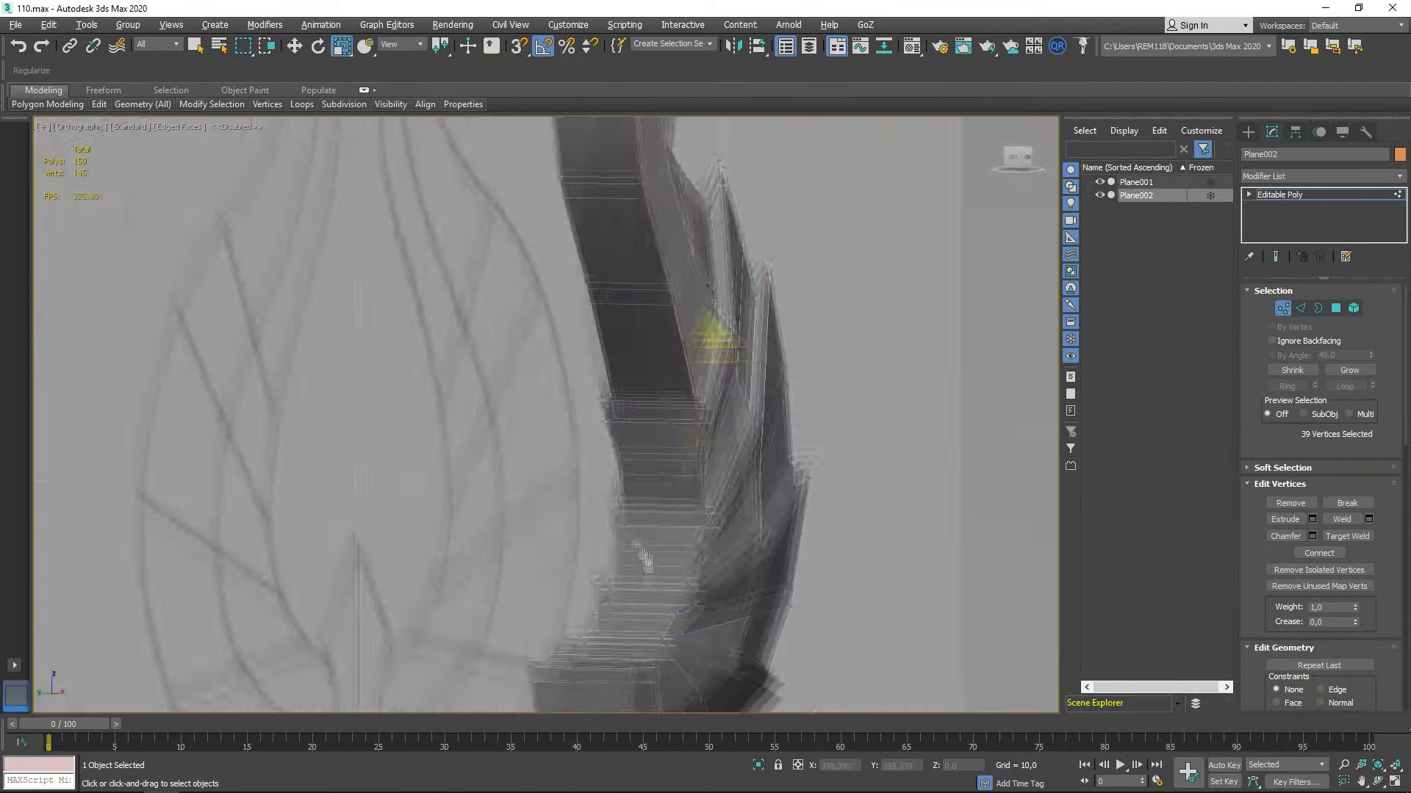
mouse_move(792, 536)
middle_mouse_down("alt")
mouse_move(639, 409)
mouse_move(571, 460)
middle_mouse_up("alt")
left_click(639, 409)
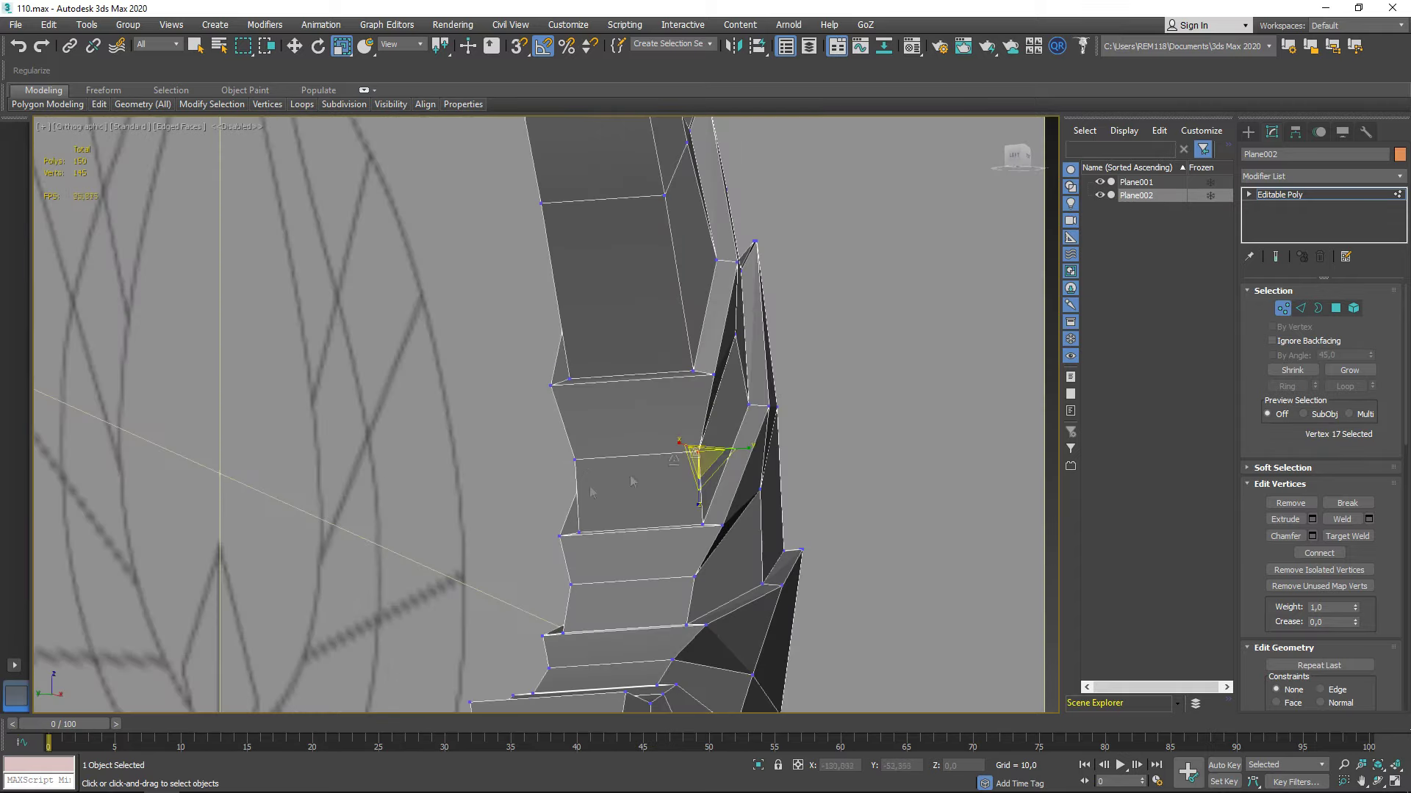
mouse_move(729, 491)
middle_mouse_down("alt")
mouse_move(648, 474)
mouse_move(741, 446)
mouse_move(631, 462)
middle_mouse_up("alt")
left_click(772, 447, "ctrl")
mouse_move(722, 481)
middle_mouse_down("alt")
mouse_move(602, 483)
mouse_move(1100, 189)
middle_mouse_up("alt")
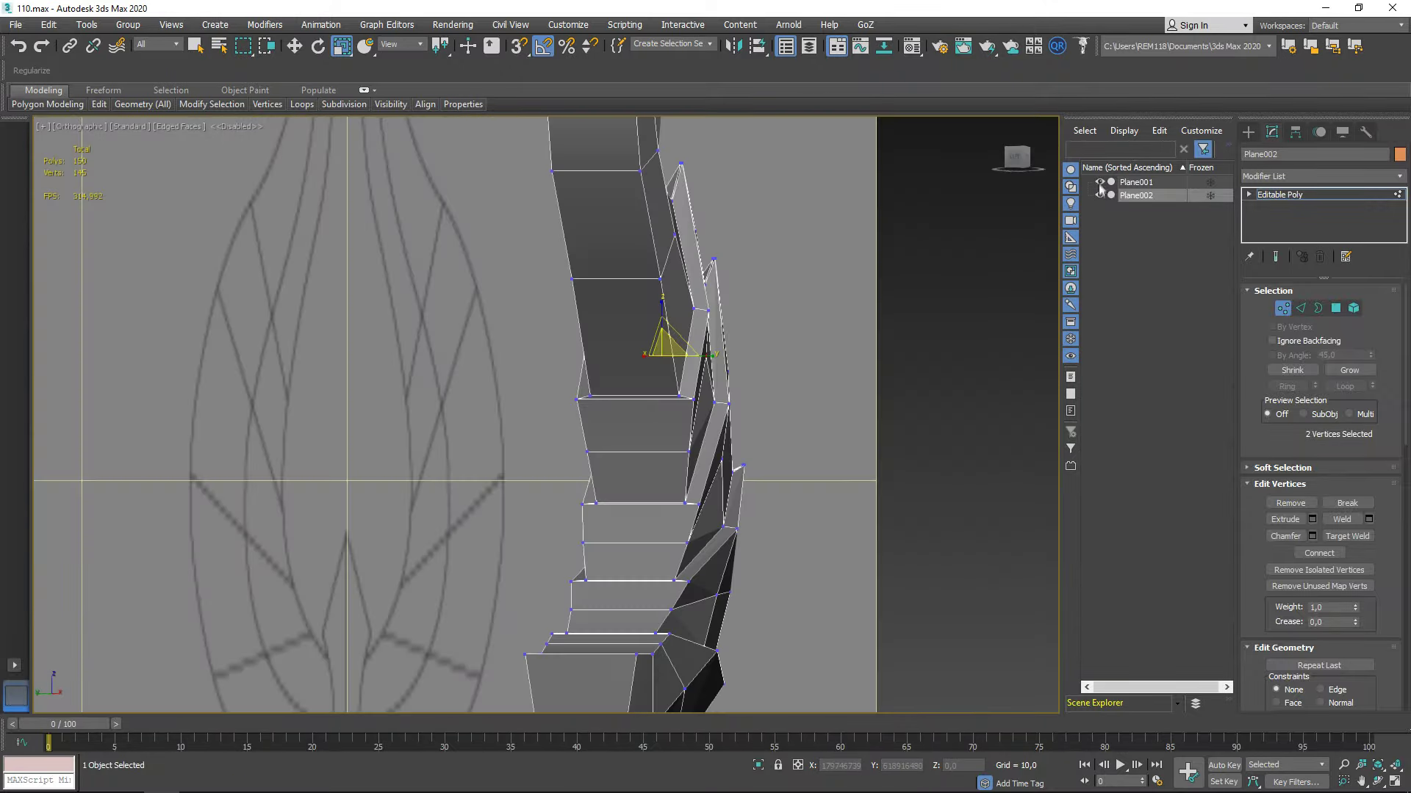
left_click(1100, 183)
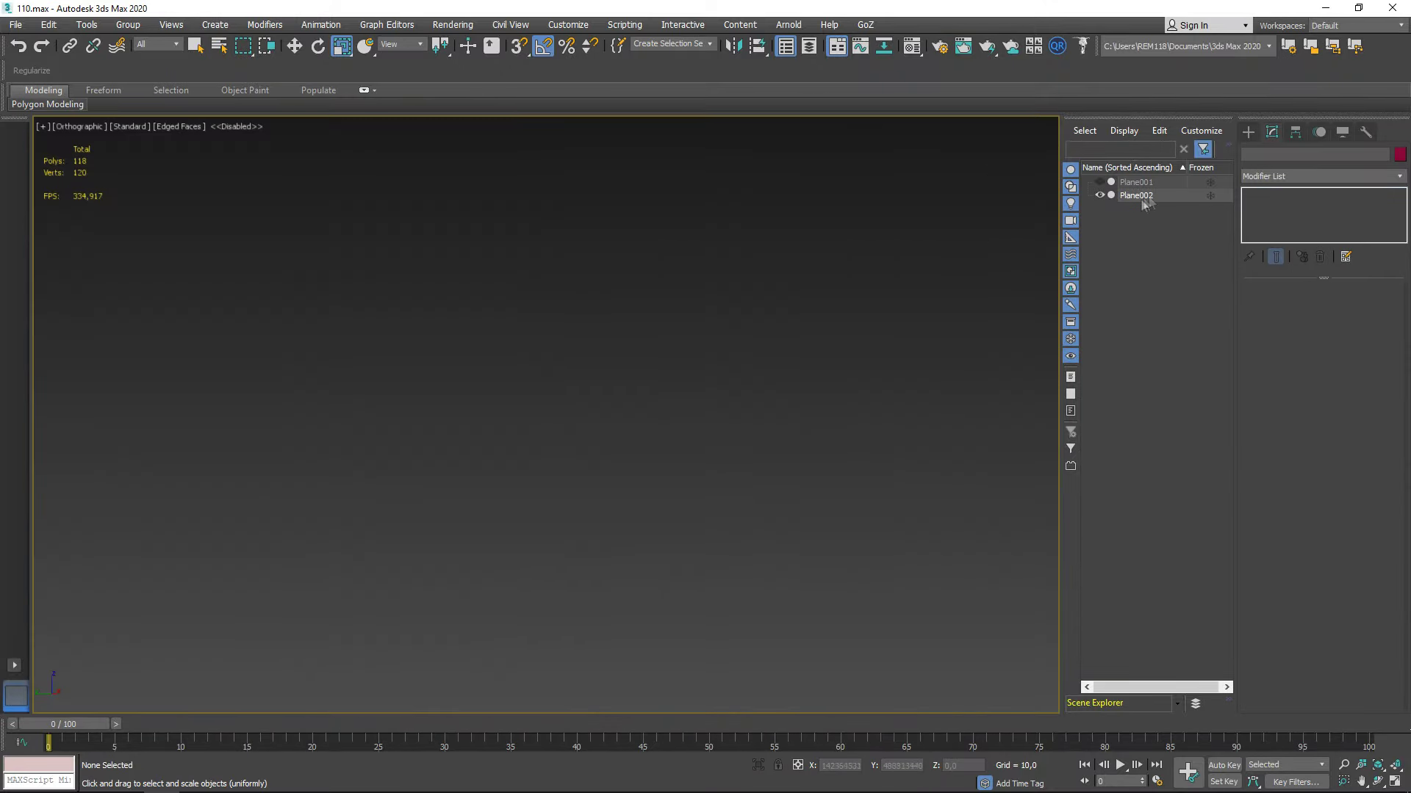
Move horn and wing vertices for thickness, bringing Plane002 to 150 polygons and 145 vertices
middle_click_drag(719, 382, 711, 361, "alt")
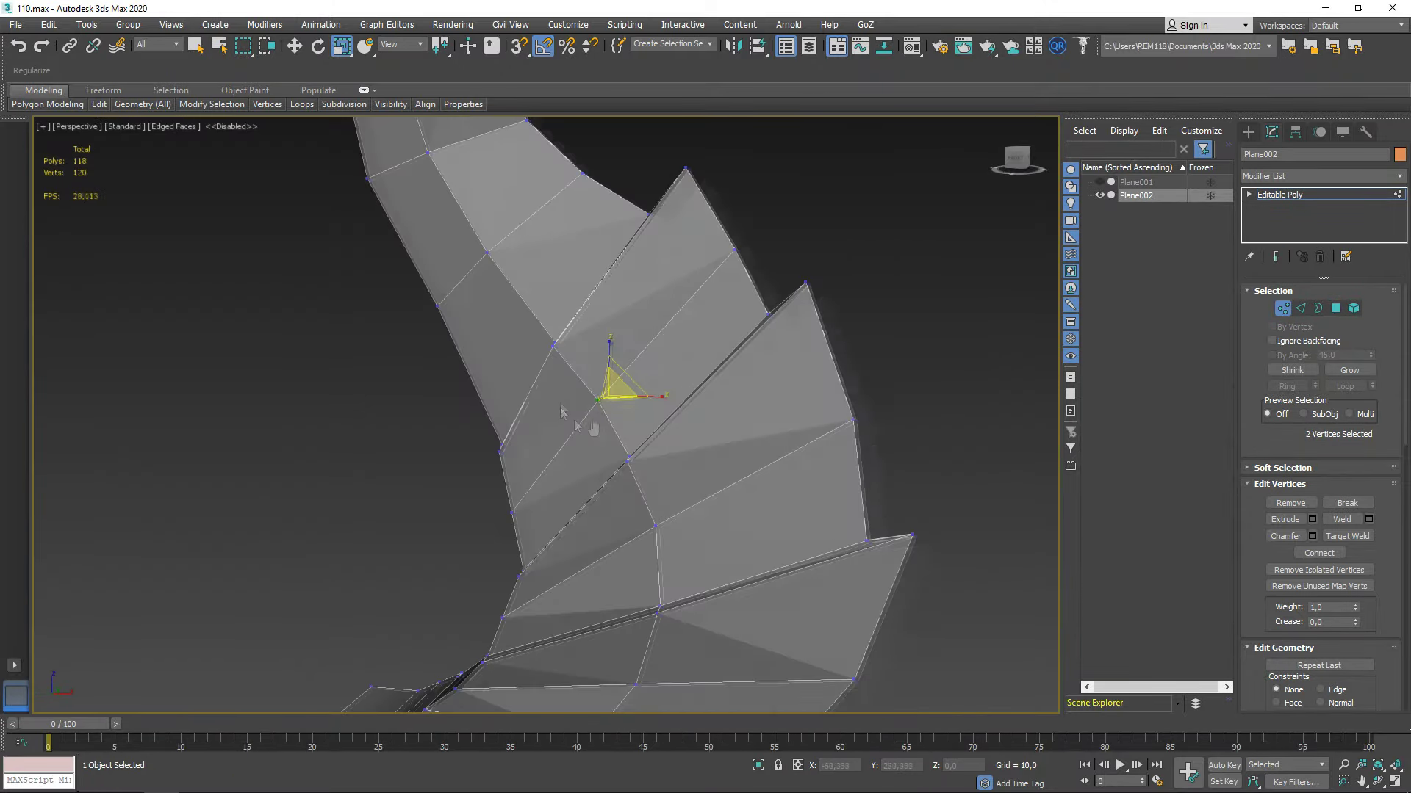
middle_click_drag(712, 360, 857, 445, "alt")
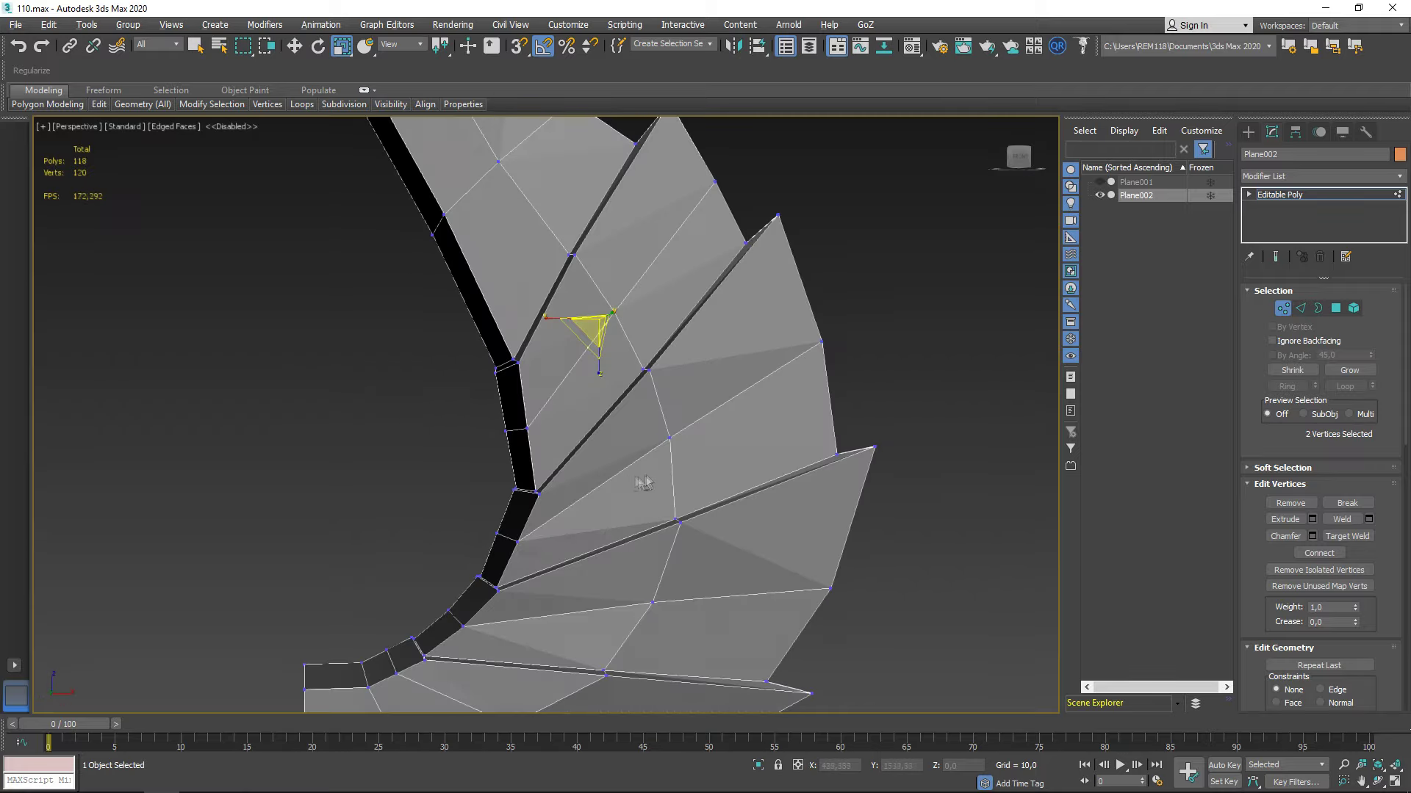
mouse_move(704, 435)
middle_mouse_down("alt")
mouse_move(492, 455)
mouse_move(555, 432)
mouse_move(639, 598)
mouse_move(601, 473)
mouse_move(689, 483)
mouse_move(639, 463)
mouse_move(629, 474)
mouse_move(647, 478)
mouse_move(579, 537)
mouse_move(559, 411)
mouse_move(737, 346)
mouse_move(569, 358)
middle_mouse_up("alt")
scroll(579, 534, "down", 5)
scroll(494, 385, "up", 8)
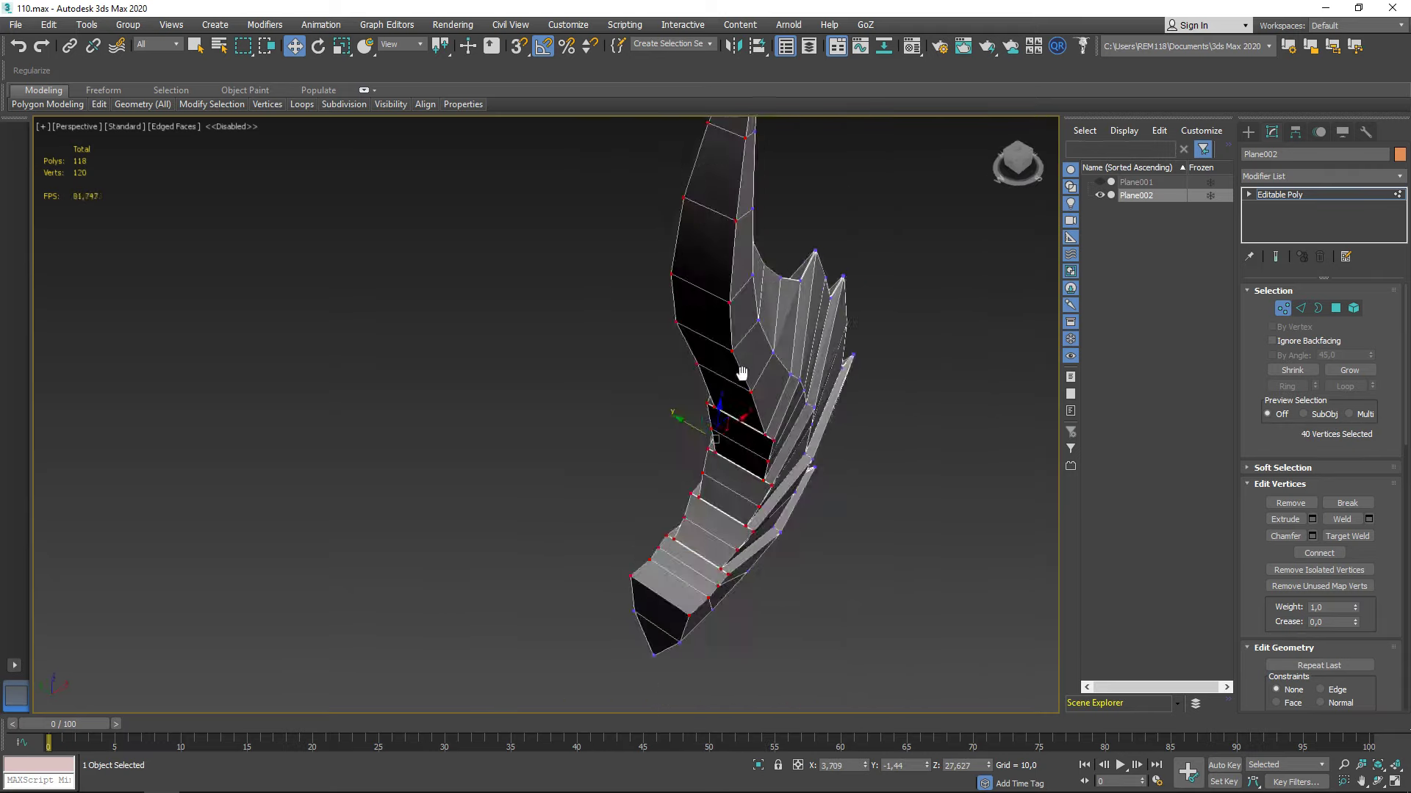
middle_click_drag(741, 373, 725, 432)
right_click(725, 432)
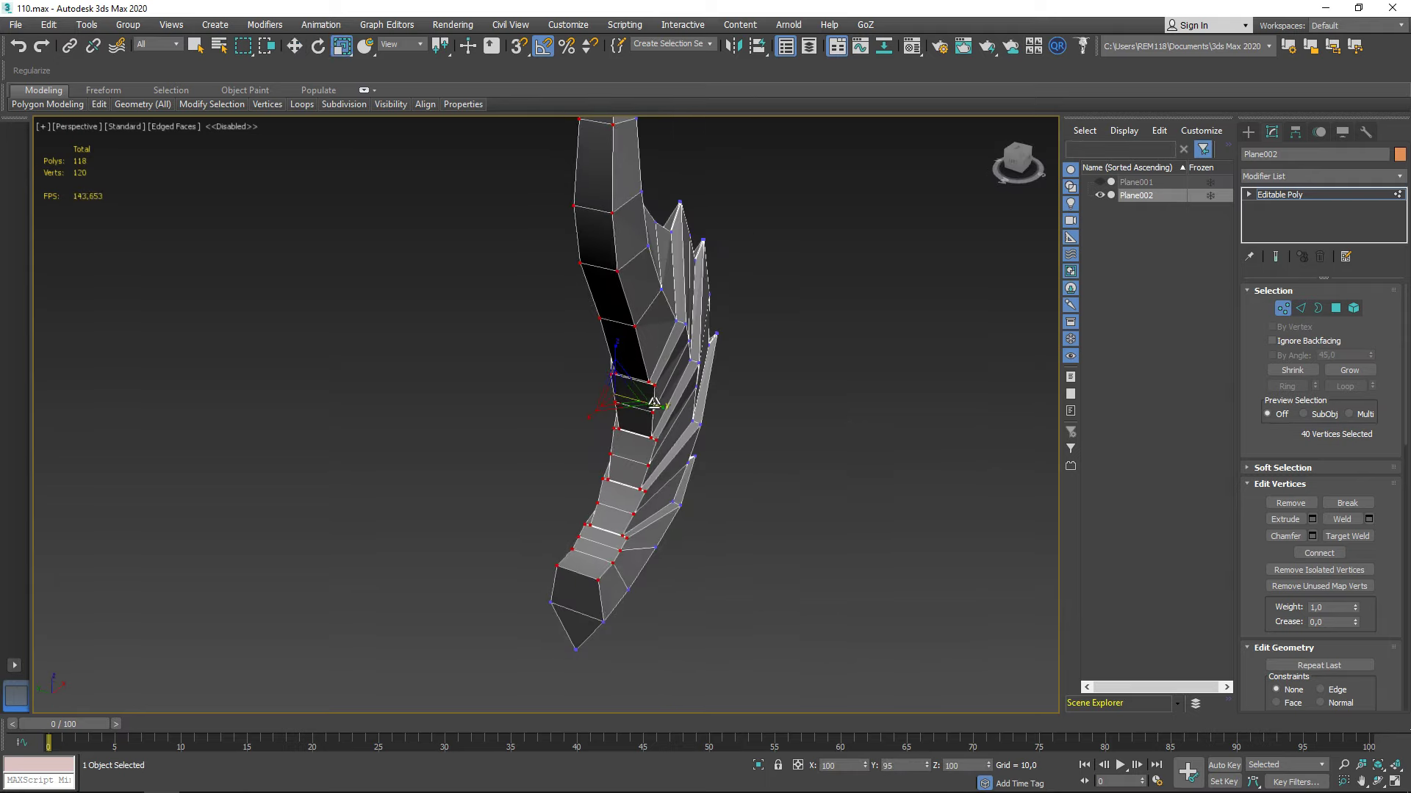
middle_click_drag(654, 403, 676, 463, "alt")
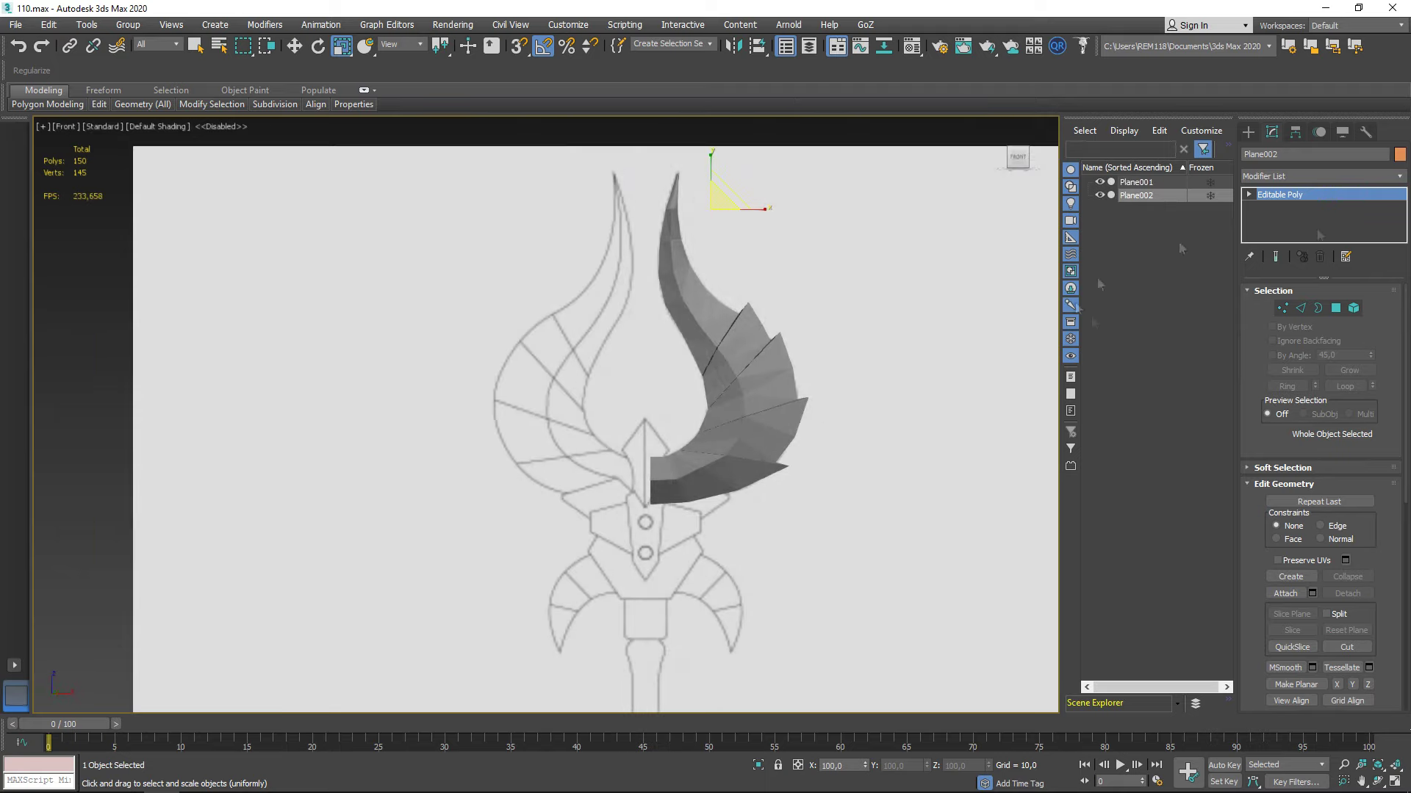
Mirror Plane002's horned wing with an X Symmetry modifier and open the Hierarchy pivot settings
scroll(1275, 685, "down", 15)
left_click(1271, 691)
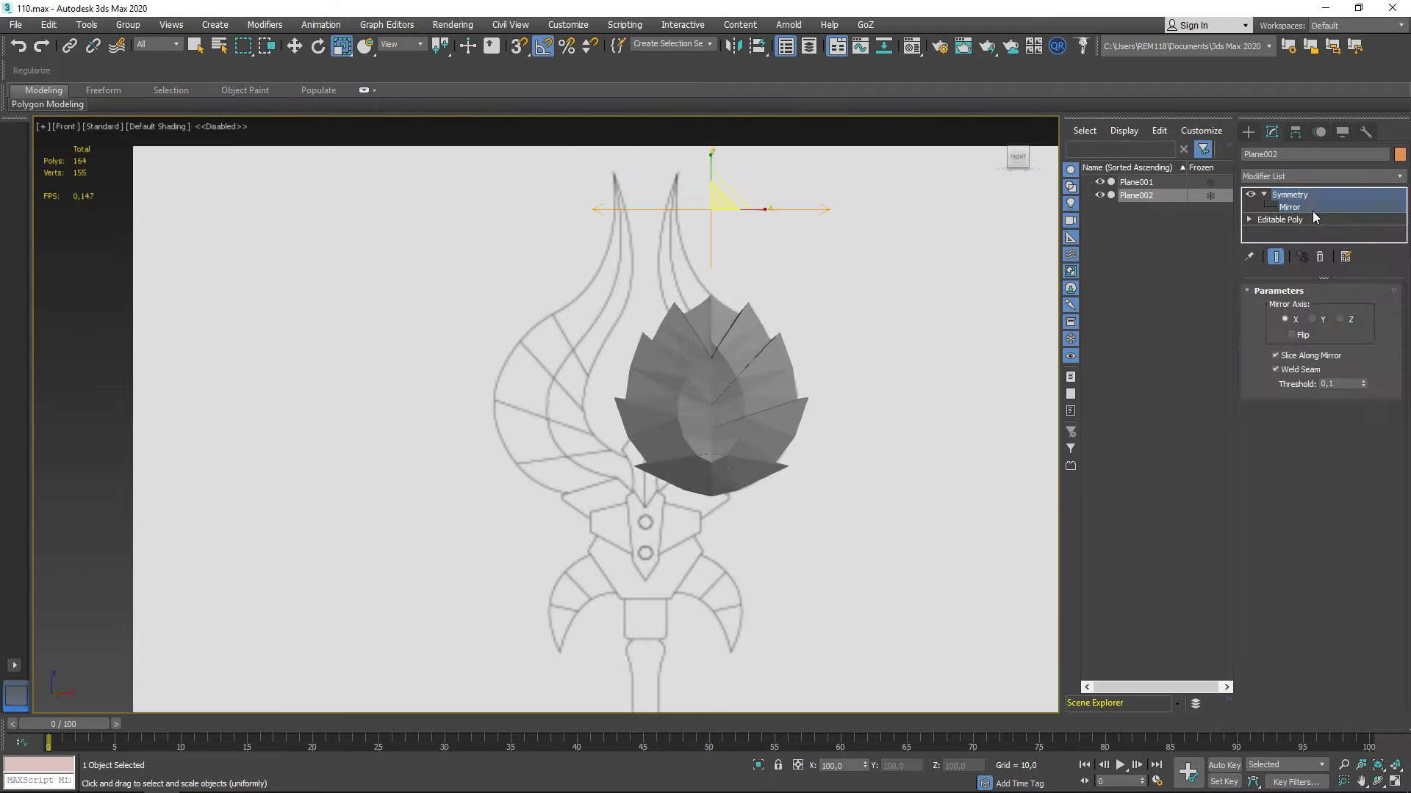
middle_click_drag(197, 389, 577, 407, "alt")
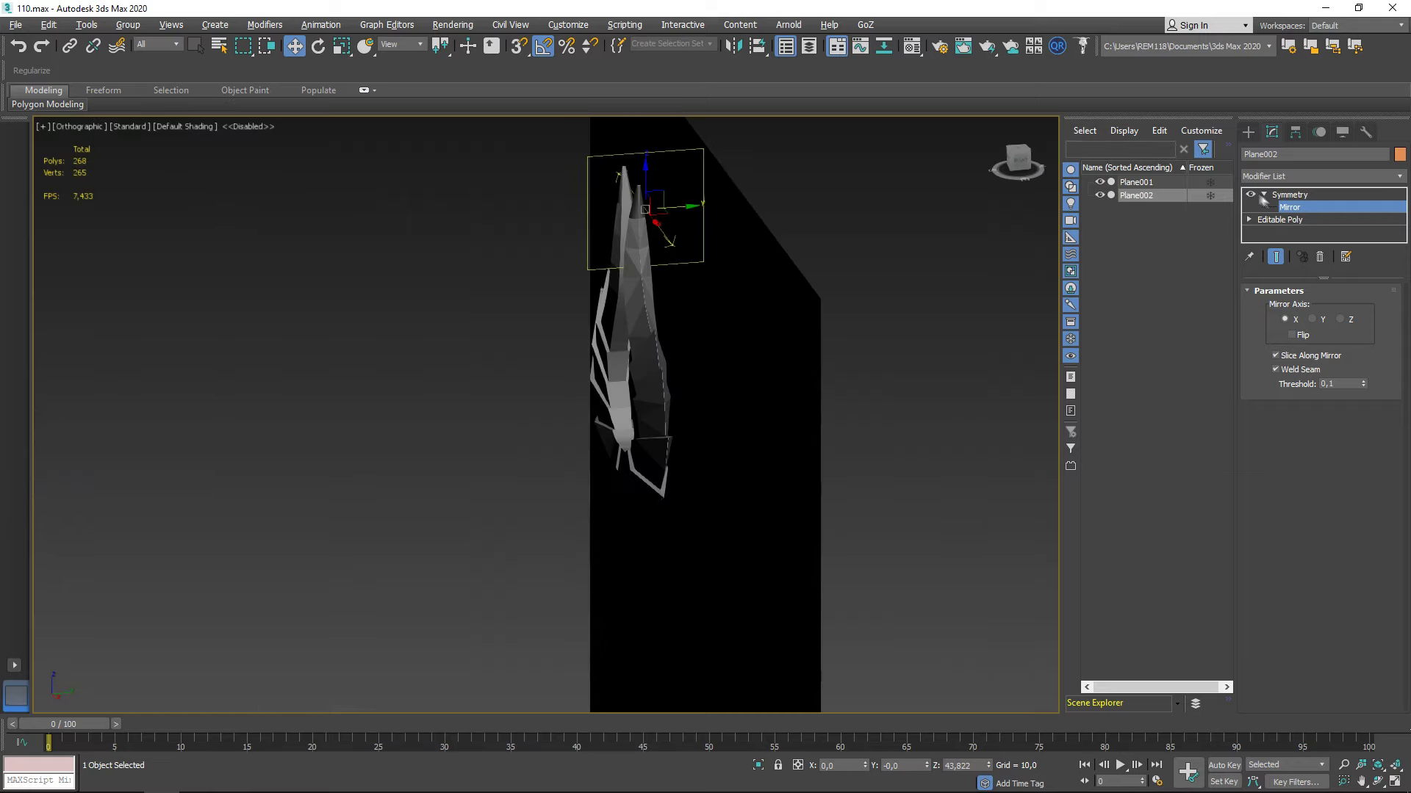
left_click(1280, 219)
left_click(1295, 132)
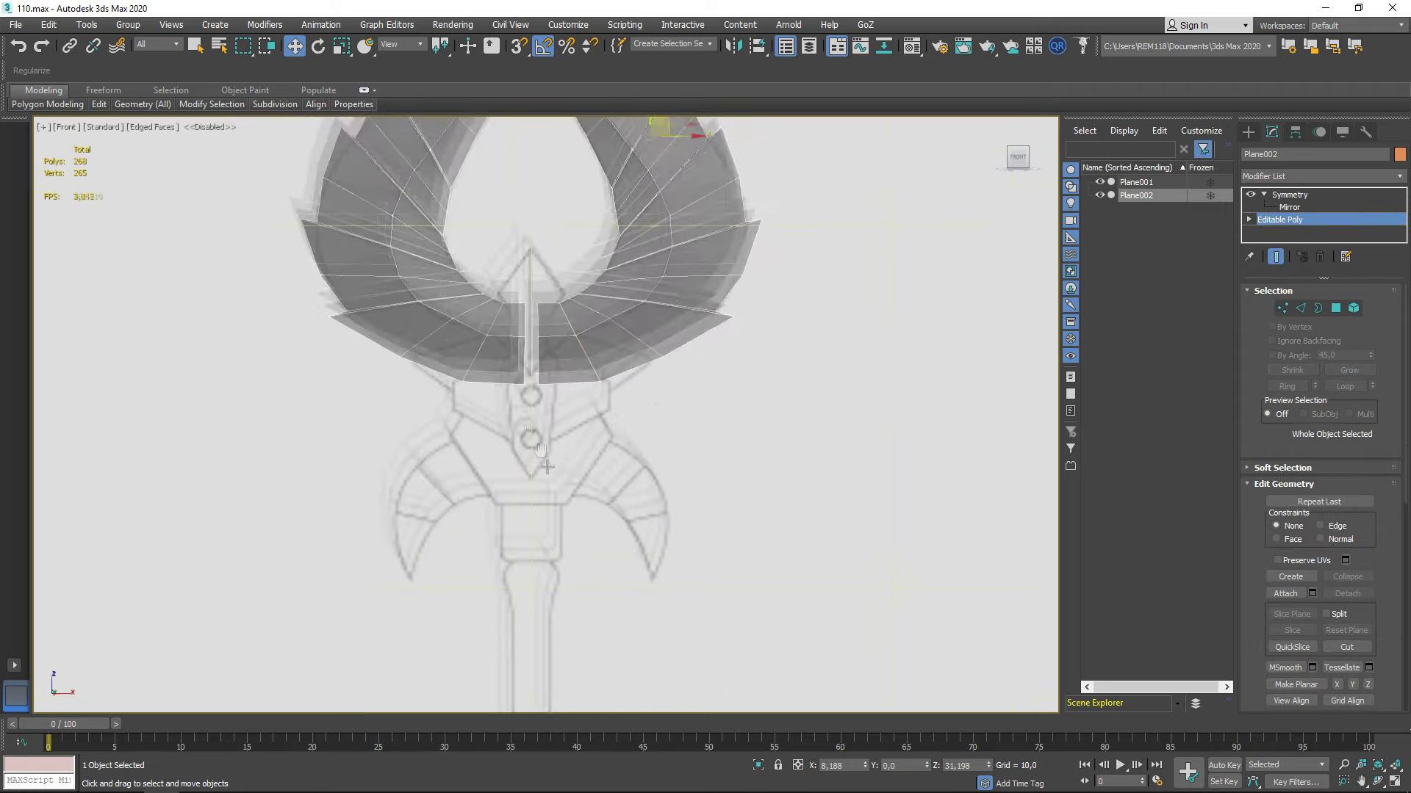
Create a new Standard Primitives plane and convert it to Editable Poly
left_click(1248, 132)
left_click(1348, 282)
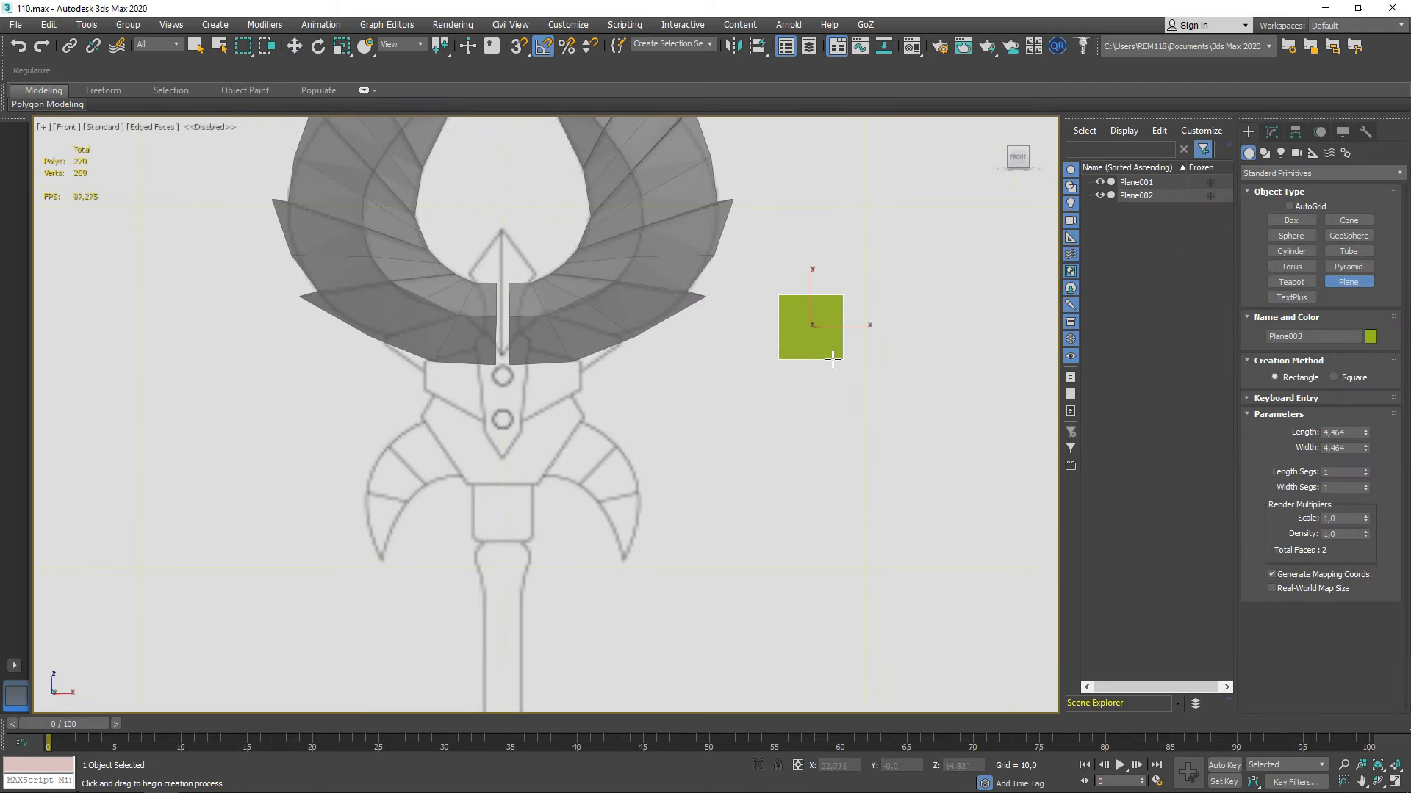
right_click(814, 339)
left_click(948, 487)
key("m")
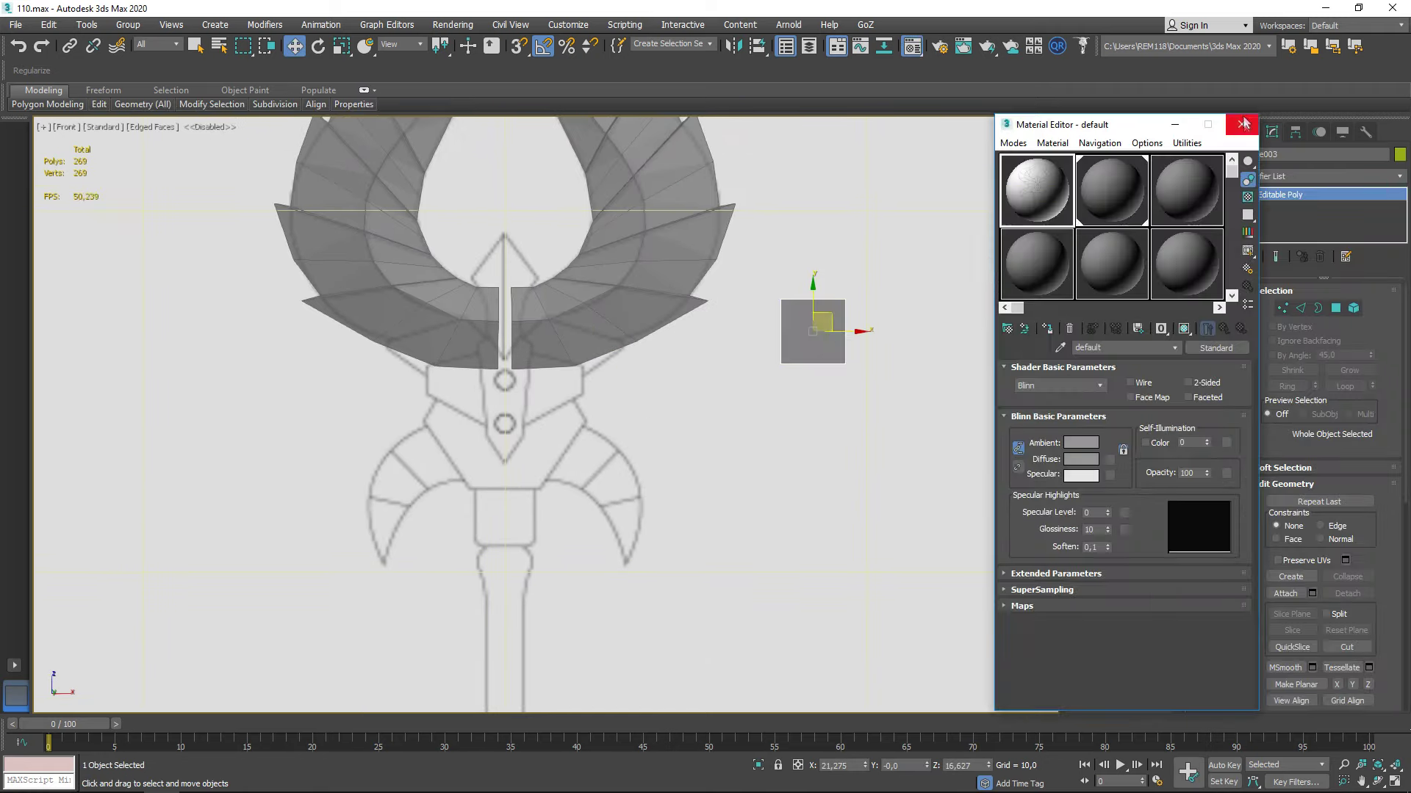
Move Plane003 below the wing's centre and reshape it toward the central spike outline
left_click_drag(792, 304, 524, 383)
scroll(524, 383, "up", 1)
scroll(524, 383, "up", 4)
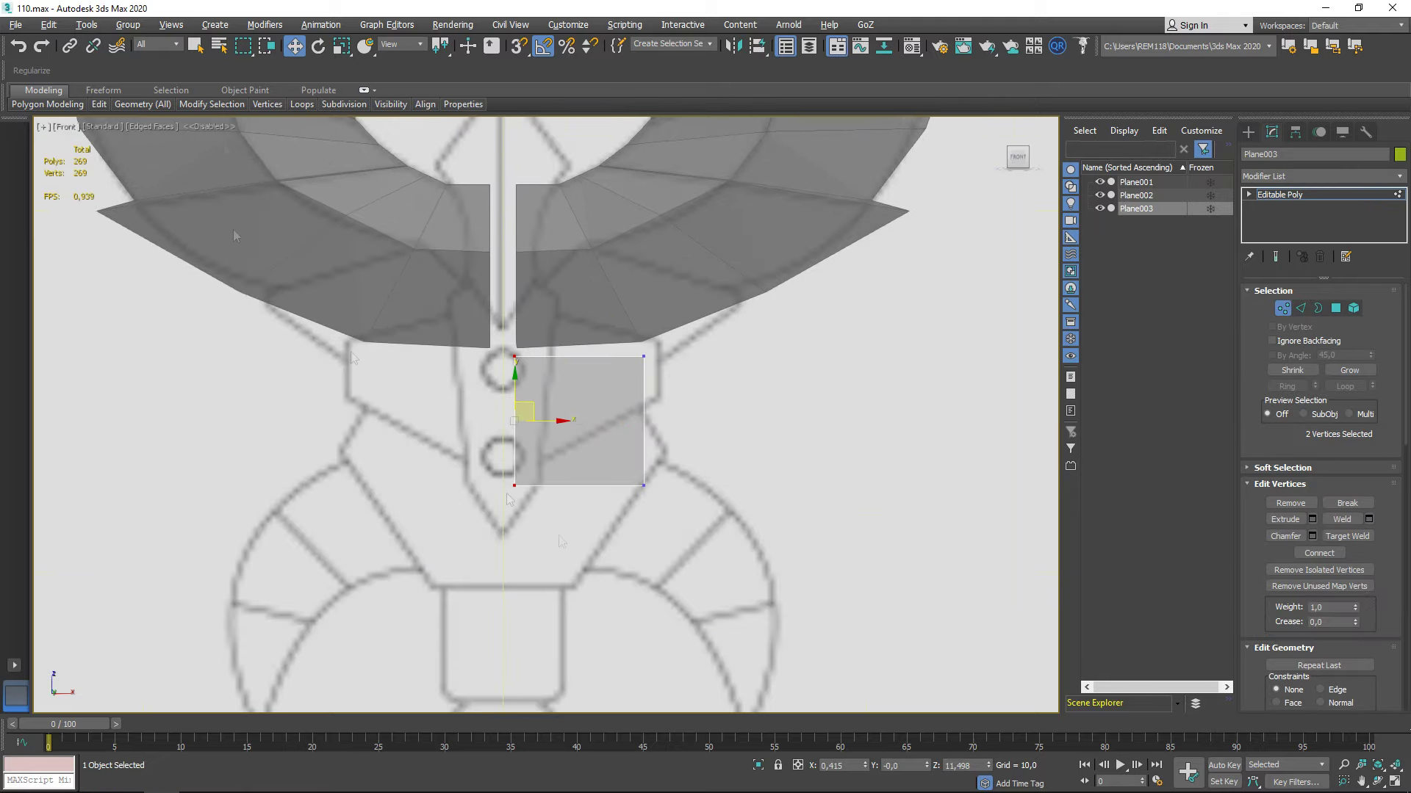
middle_click_drag(465, 390, 439, 421)
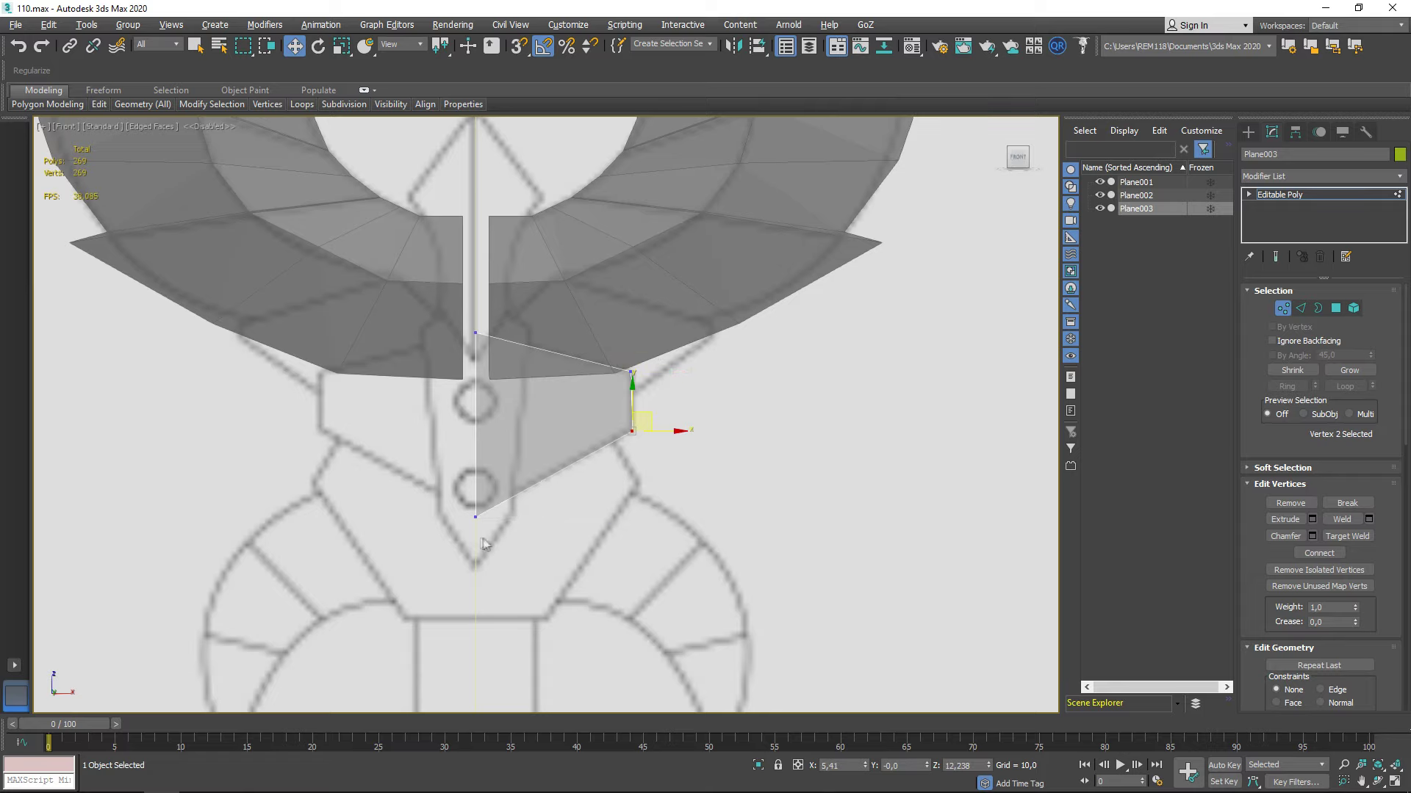
middle_click_drag(472, 380, 478, 387)
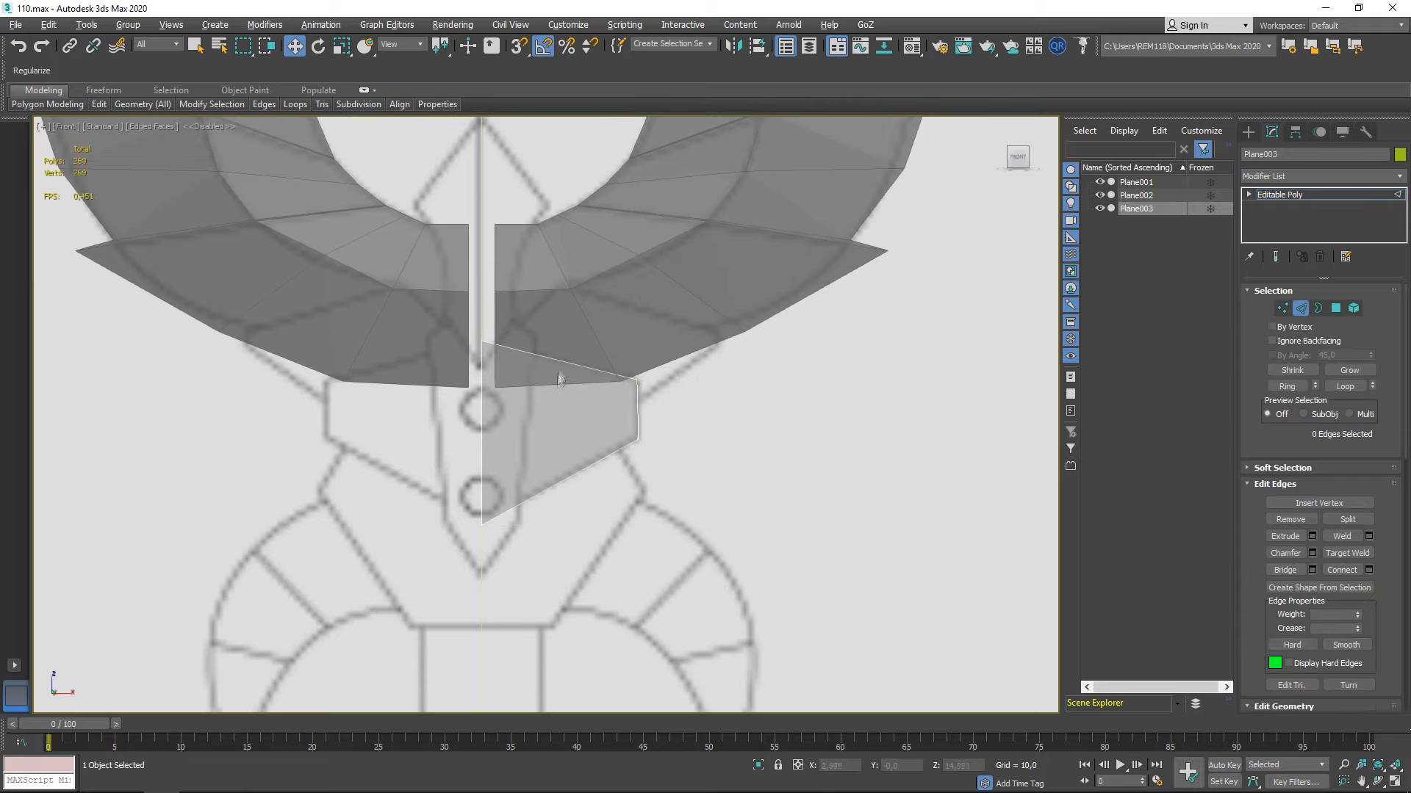
left_click(605, 456, "ctrl")
mouse_move(604, 455)
middle_mouse_down("alt")
mouse_move(624, 315)
mouse_move(619, 355)
mouse_move(514, 466)
middle_mouse_up("alt")
left_click(624, 346)
left_click(536, 437)
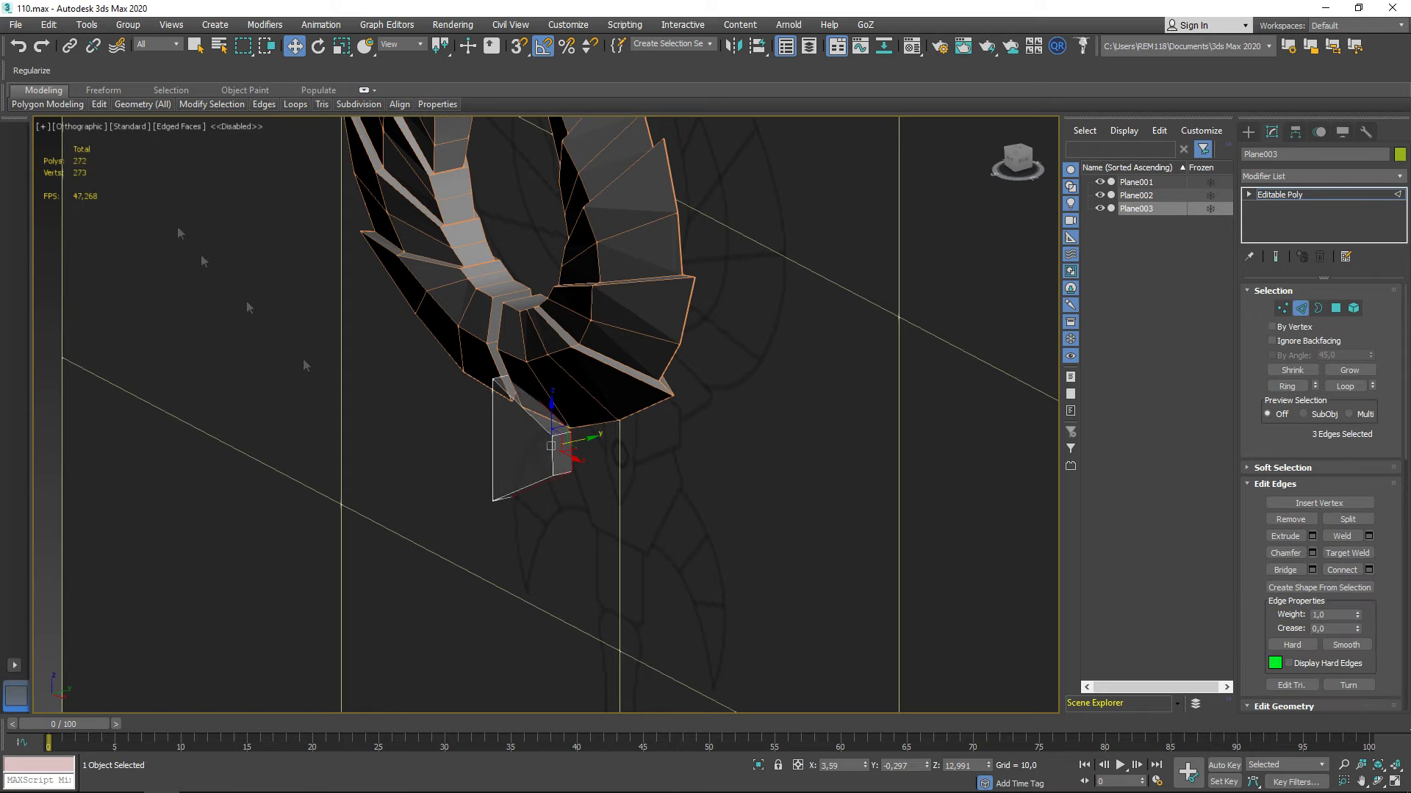
Add a Symmetry modifier to the centre piece, mirroring across the X axis
left_click(197, 422)
left_click(1320, 176)
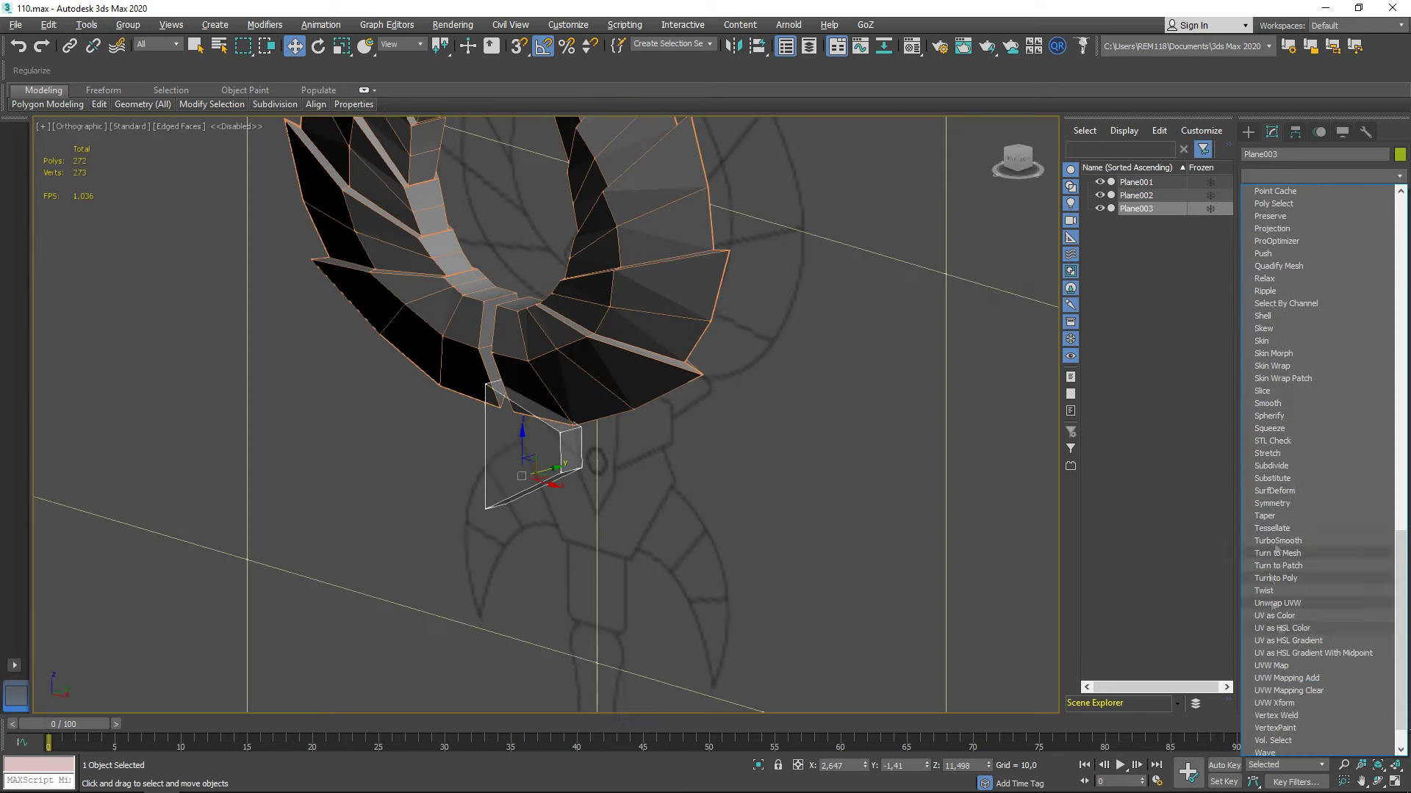
left_click(1322, 606)
left_click(1263, 194)
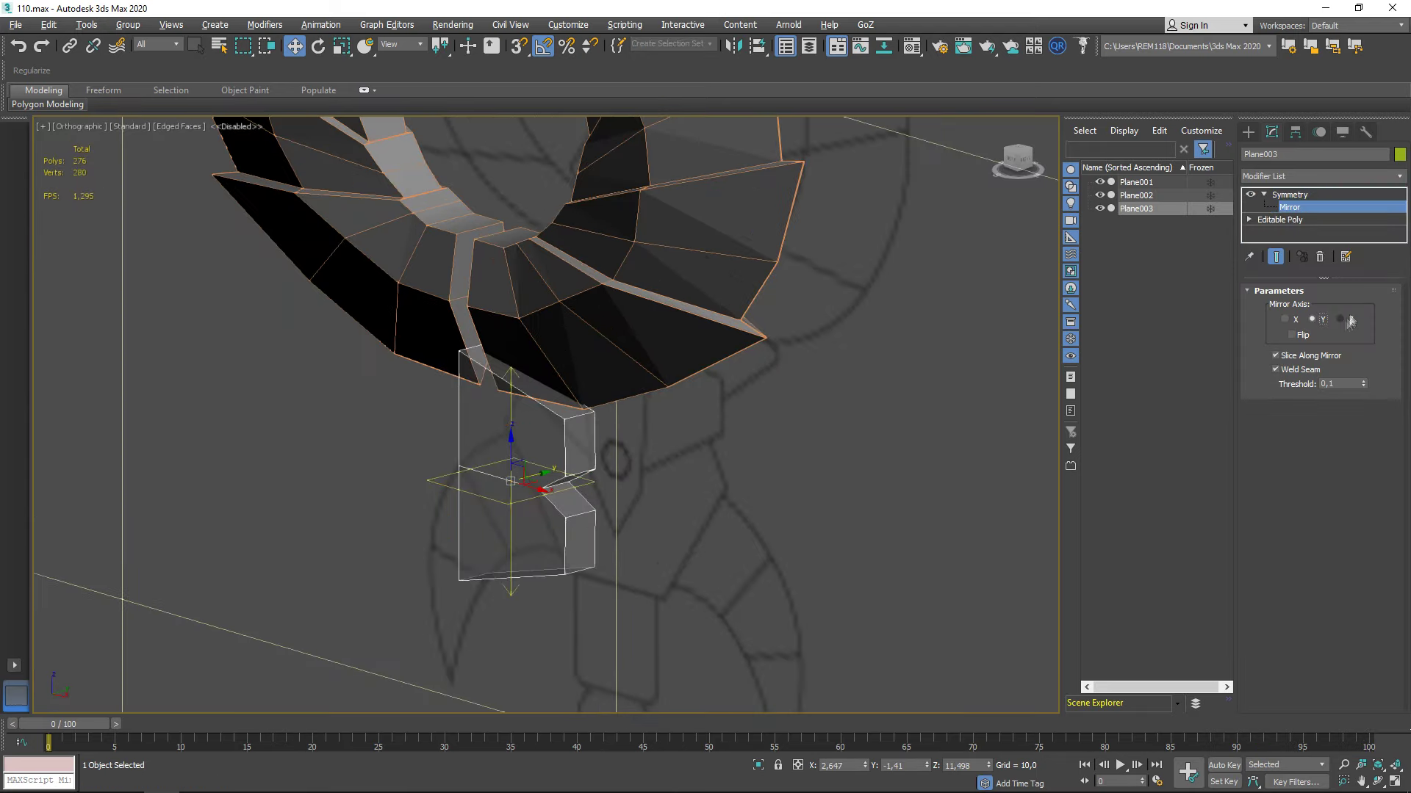
left_click(1284, 319)
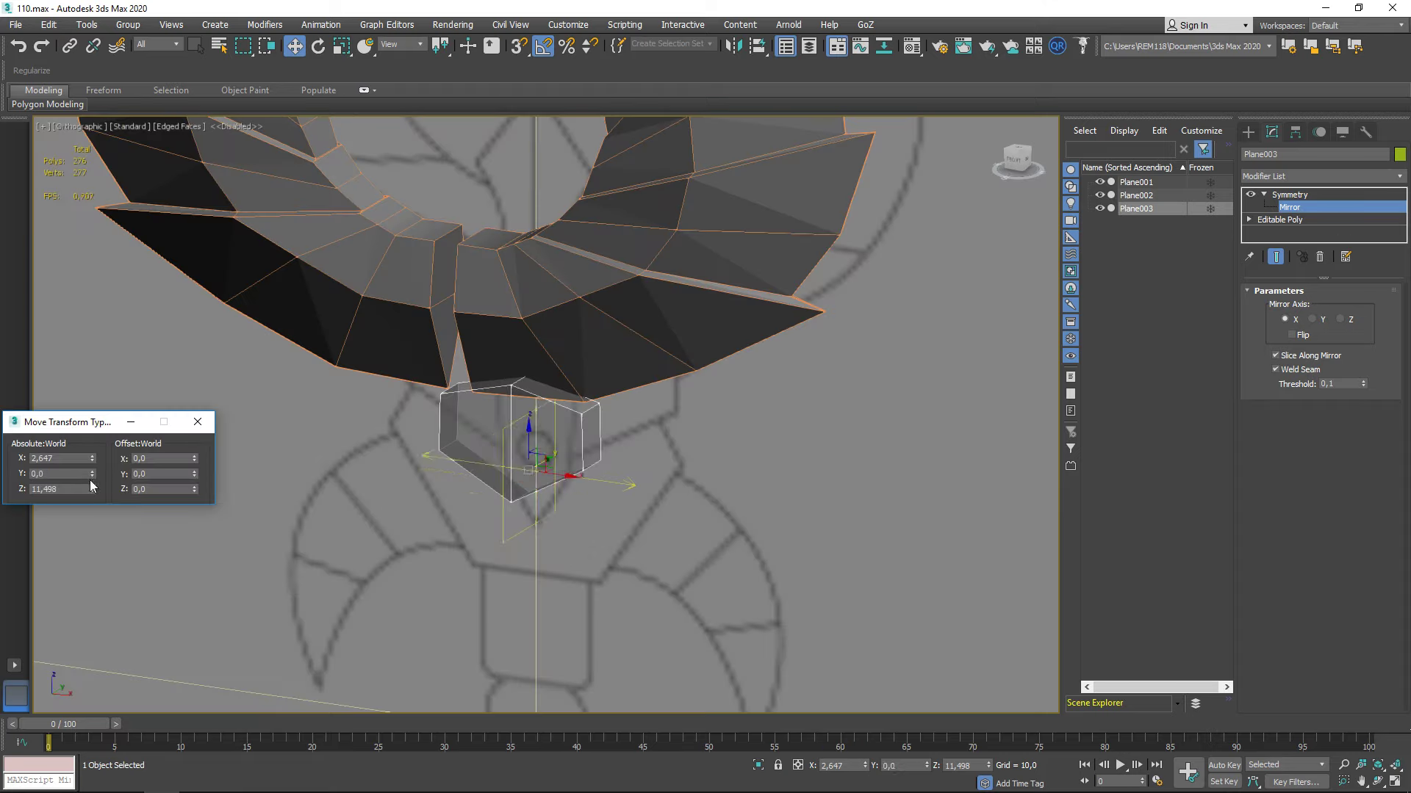
Copy and paste a second Symmetry modifier on top, set to mirror along Z
left_click(197, 422)
left_click(1018, 163)
right_click(1294, 207)
left_click(1313, 208)
right_click(1313, 208)
left_click(1315, 237)
left_click(1345, 322)
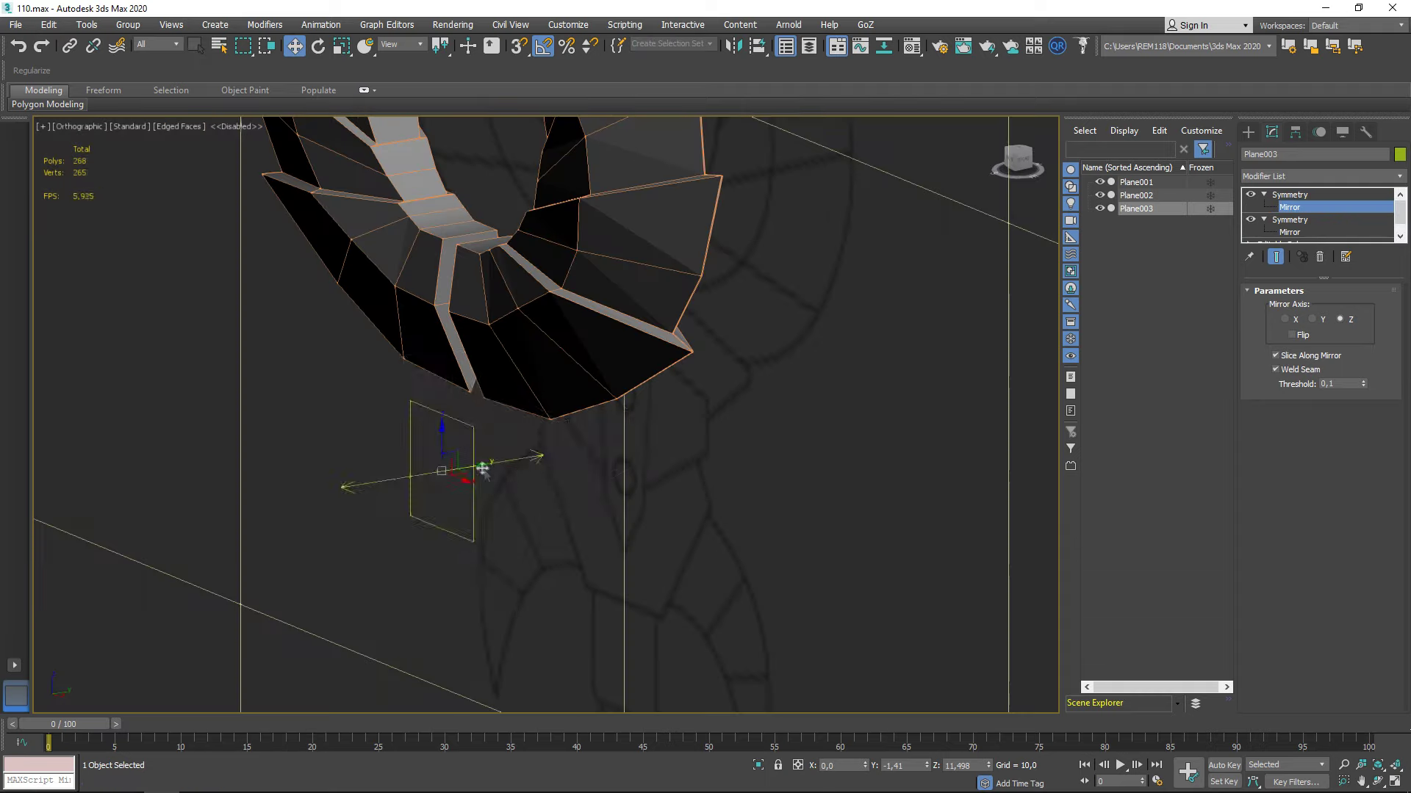
Reset the centre piece's Y position to 0 and view the head in Front view
middle_click_drag(261, 255, 308, 221, "alt")
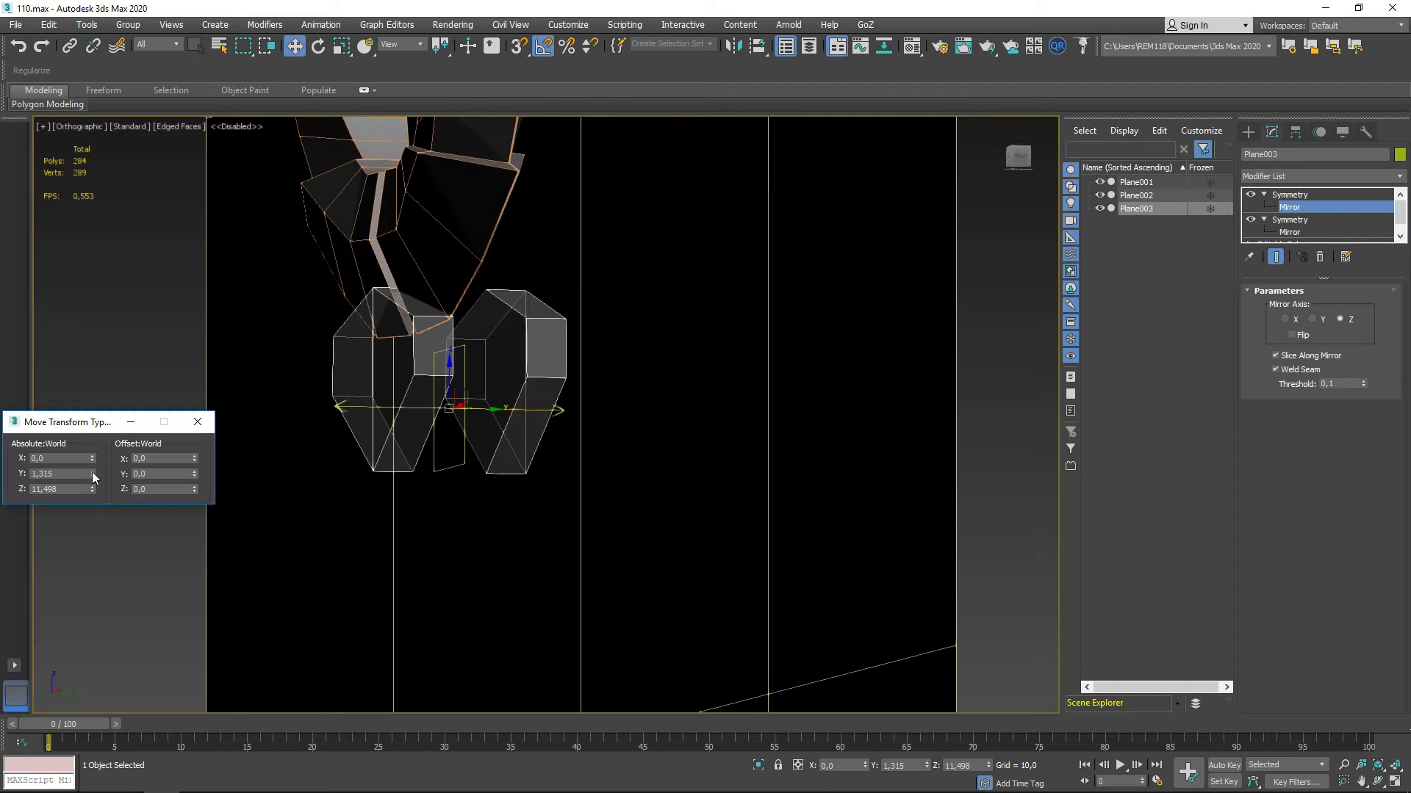
right_click(92, 474)
left_click(197, 421)
mouse_move(257, 411)
middle_mouse_down("alt")
mouse_move(549, 376)
mouse_move(619, 413)
middle_mouse_up("alt")
key("f")
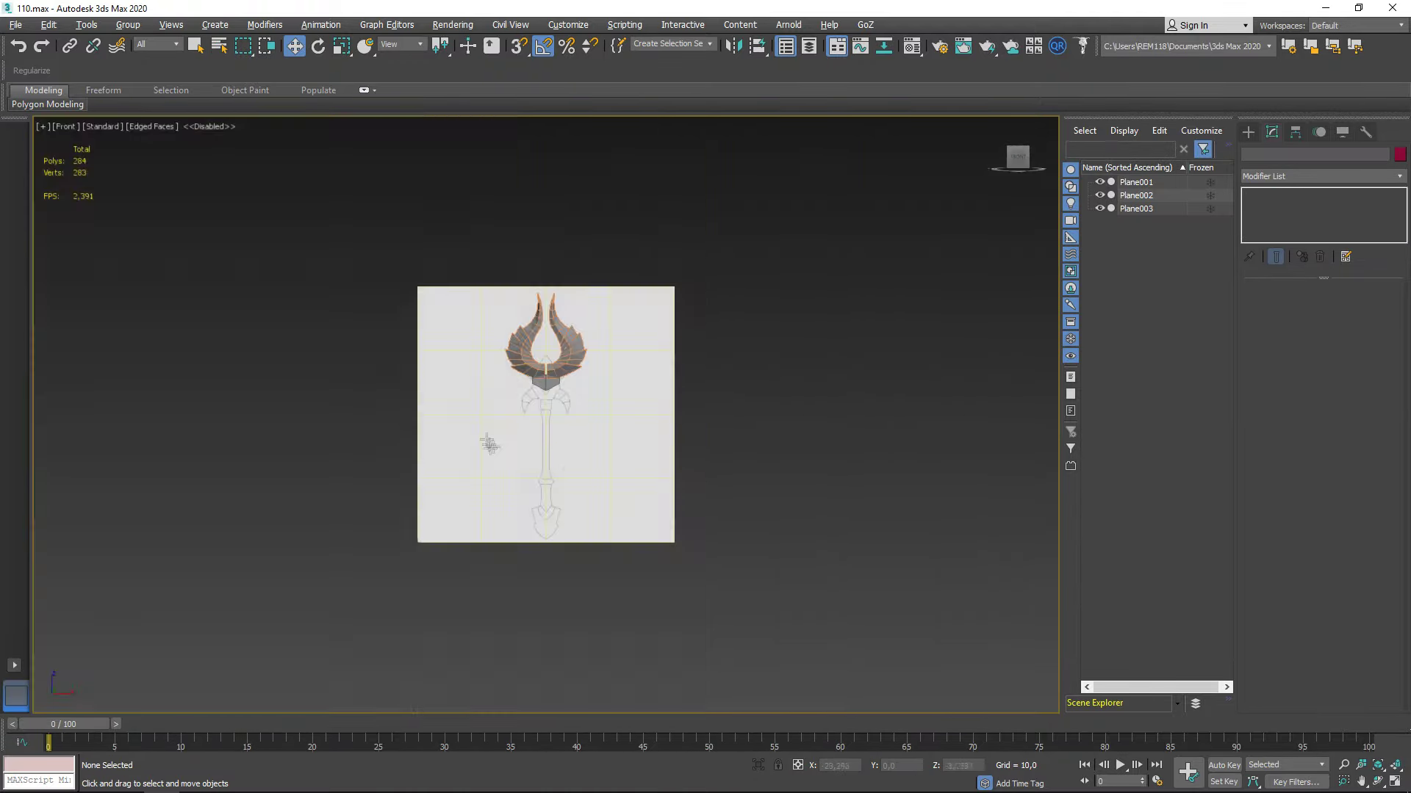
scroll(526, 386, "up", 5)
left_click(526, 368)
left_click(1313, 232)
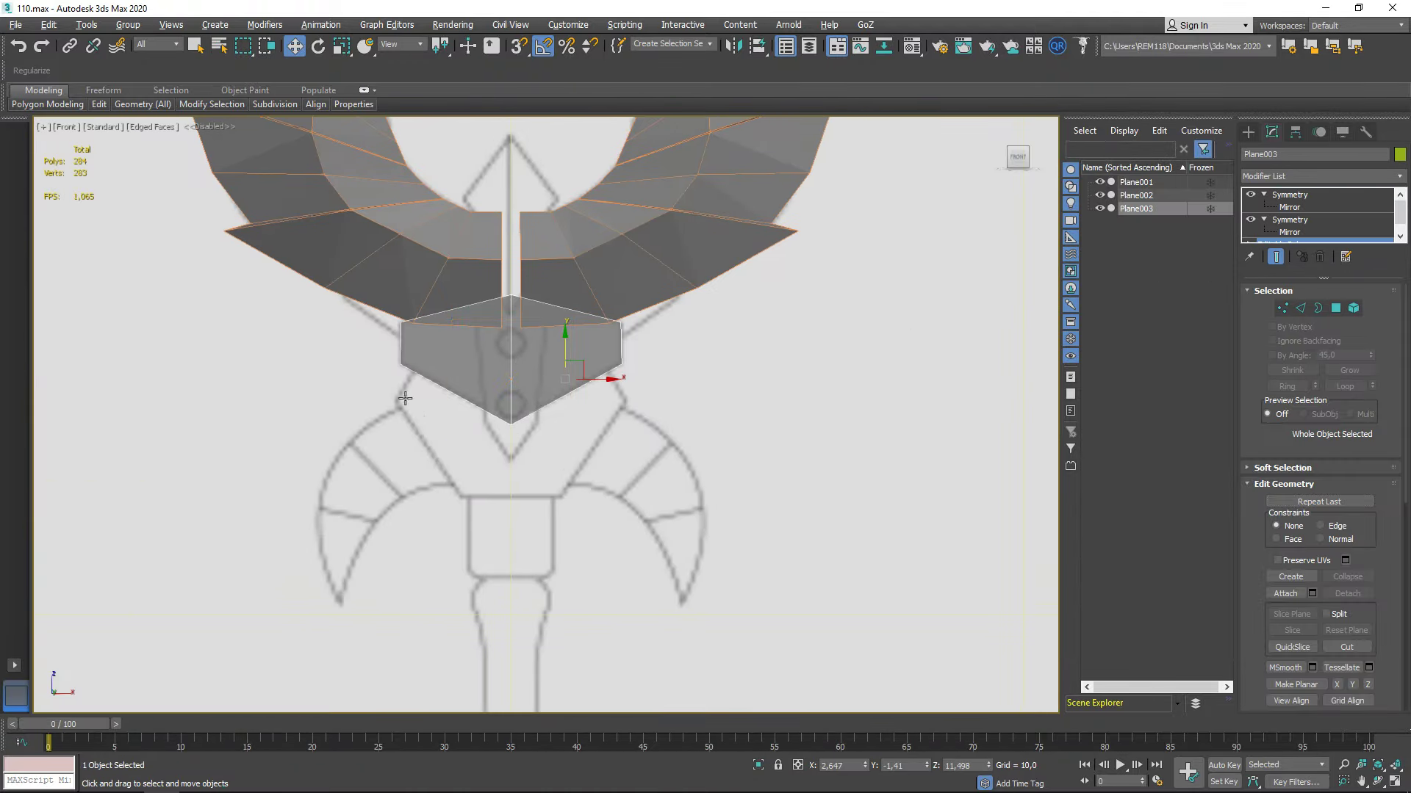
Clone the collar plate downward as Plane004, stretch its corner vertex and connect edges
middle_click_drag(558, 383, 549, 366)
left_click_drag(557, 325, 557, 403, "shift")
key("Return")
scroll(557, 404, "up", 2)
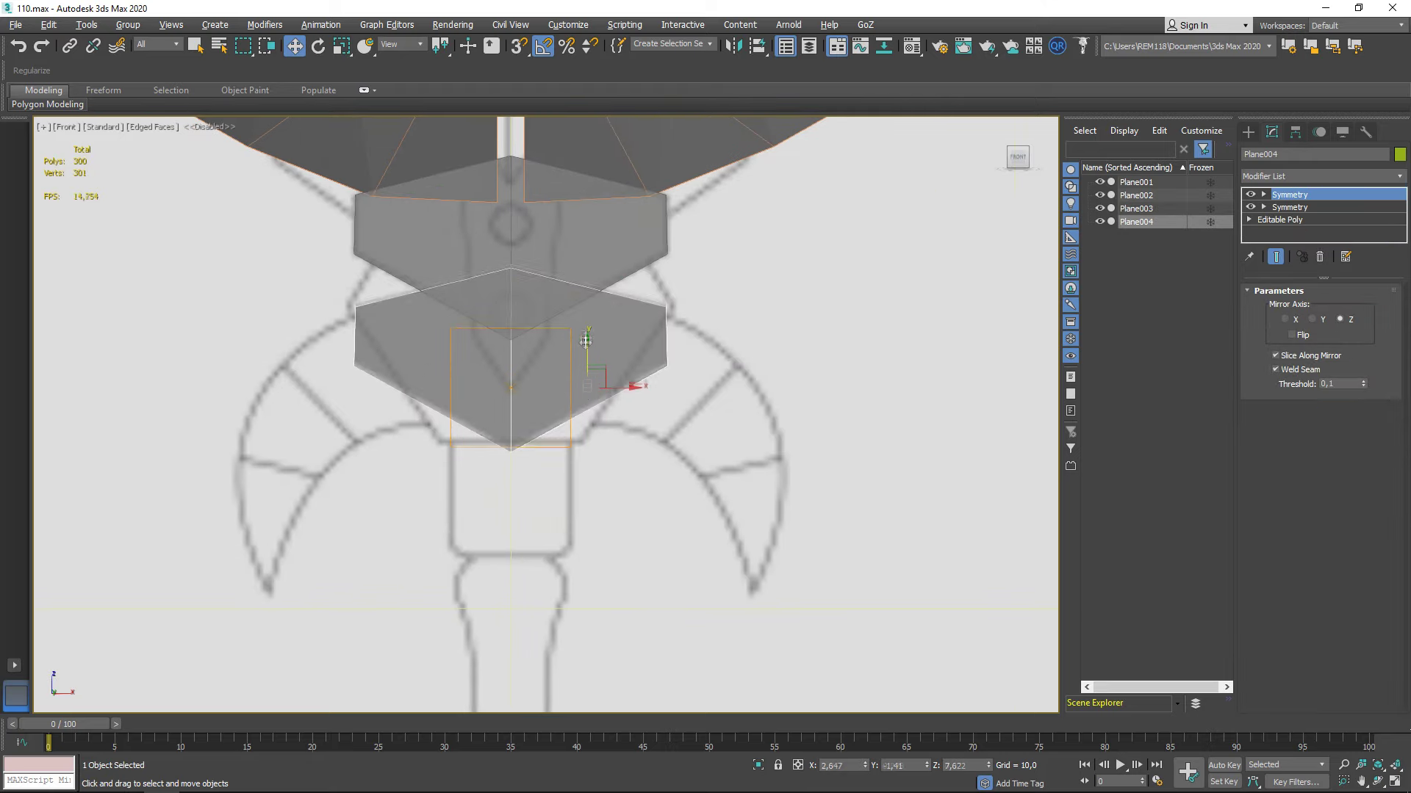
key("1")
middle_click_drag(598, 426, 591, 461)
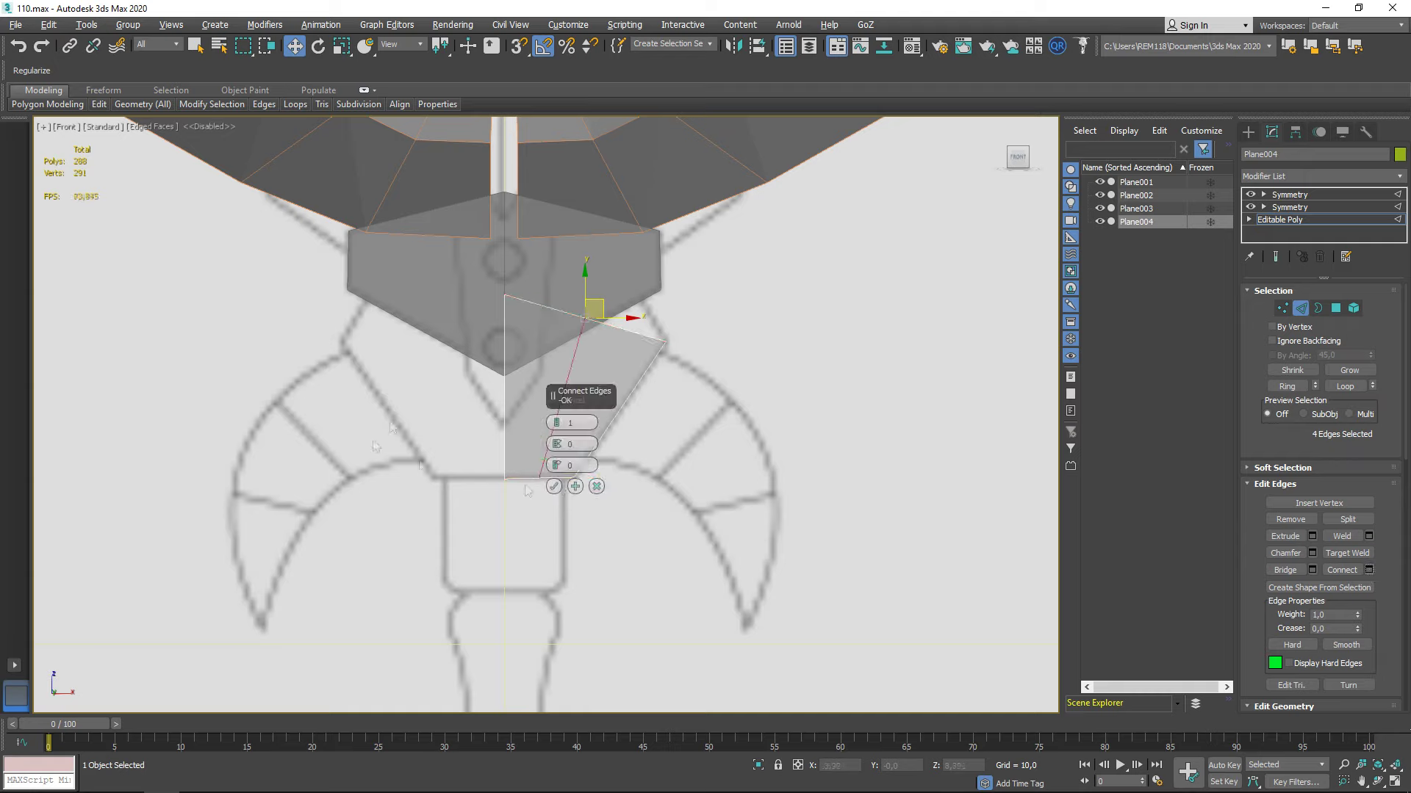
left_click(553, 486)
scroll(566, 373, "up", 2)
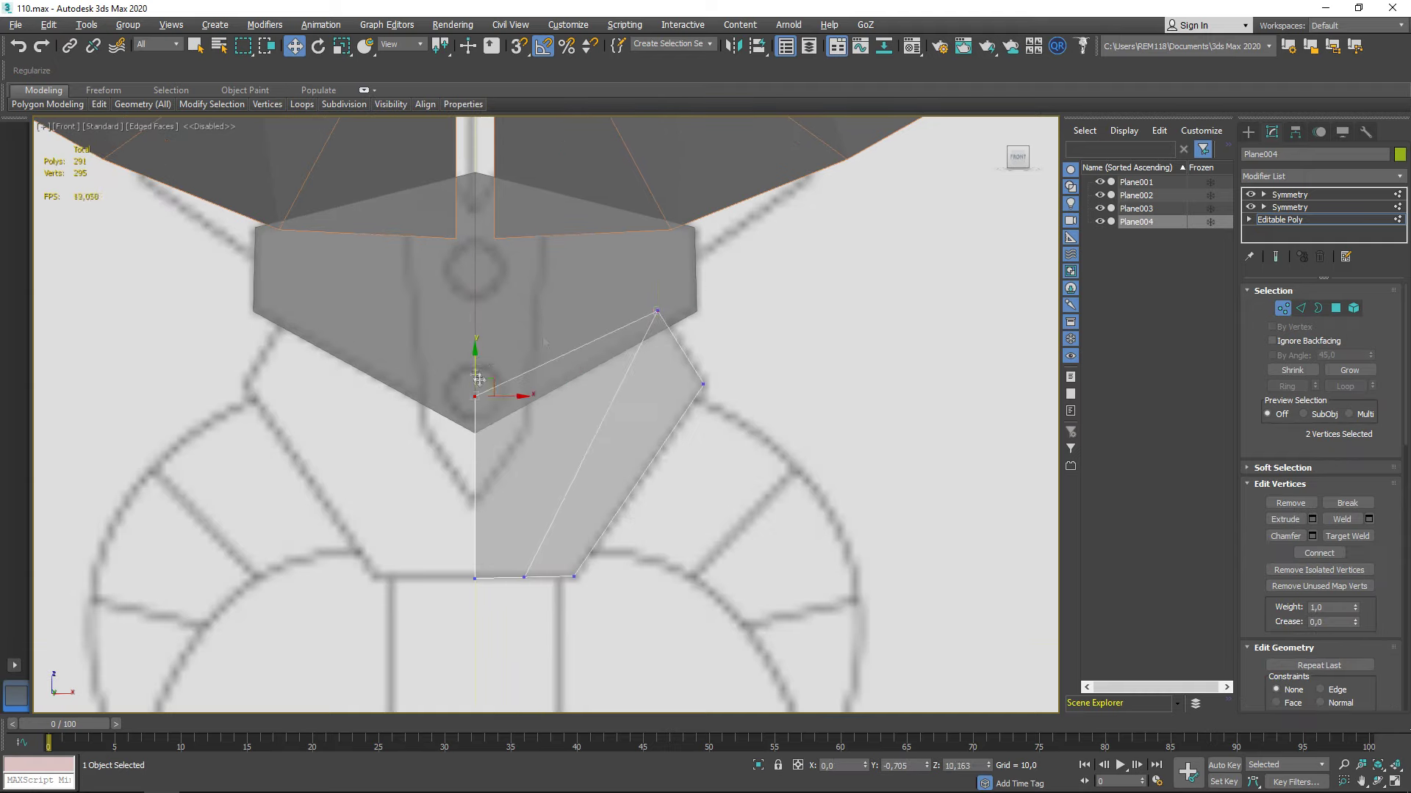
Inspect Plane004's mirrored result in 3D and refine its vertices before reselecting the upper plate
scroll(478, 378, "down", 3)
mouse_move(478, 378)
middle_mouse_down("alt")
mouse_move(614, 444)
mouse_move(628, 376)
middle_mouse_up("alt")
left_click(1290, 194)
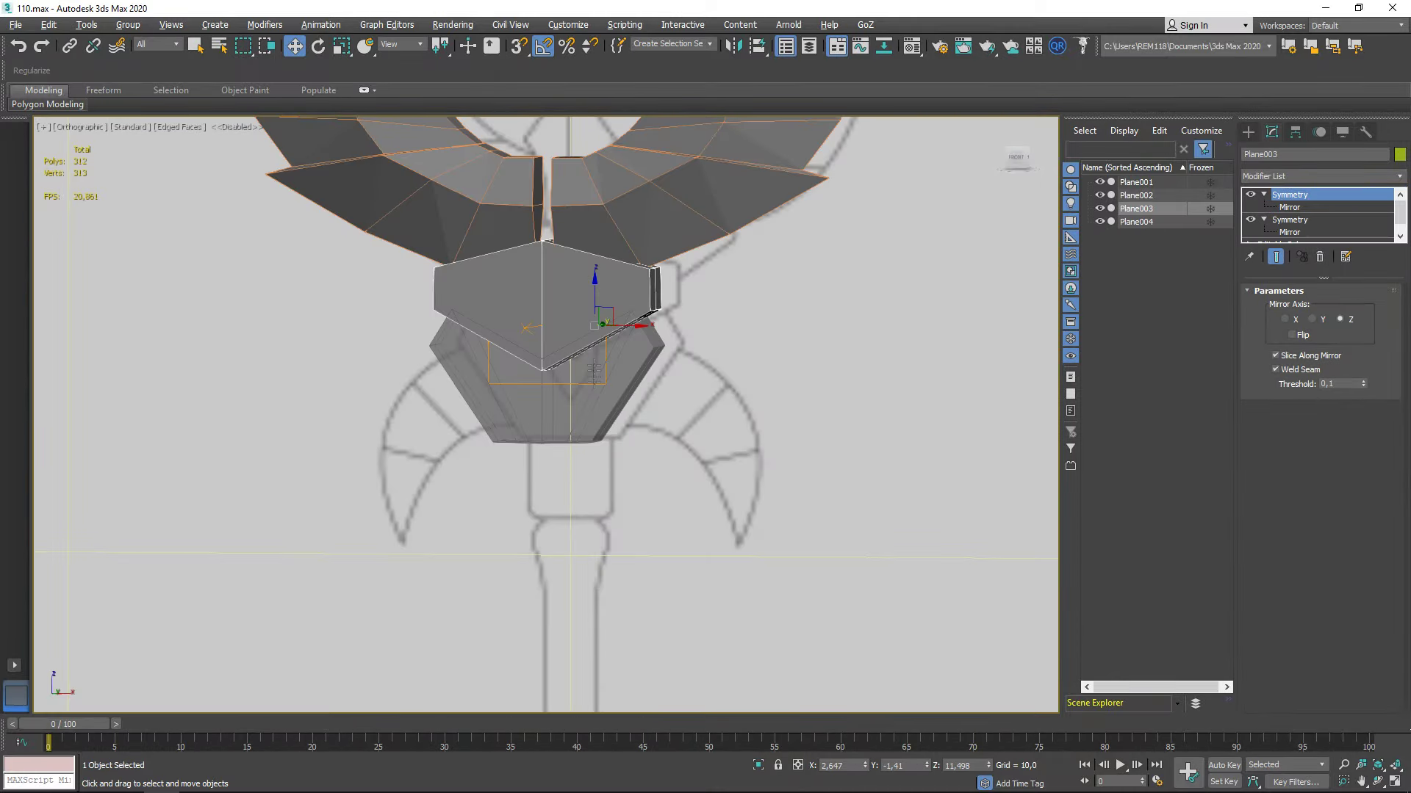
mouse_move(597, 399)
middle_mouse_down("alt")
mouse_move(625, 412)
mouse_move(462, 287)
middle_mouse_up("alt")
left_click(1279, 219)
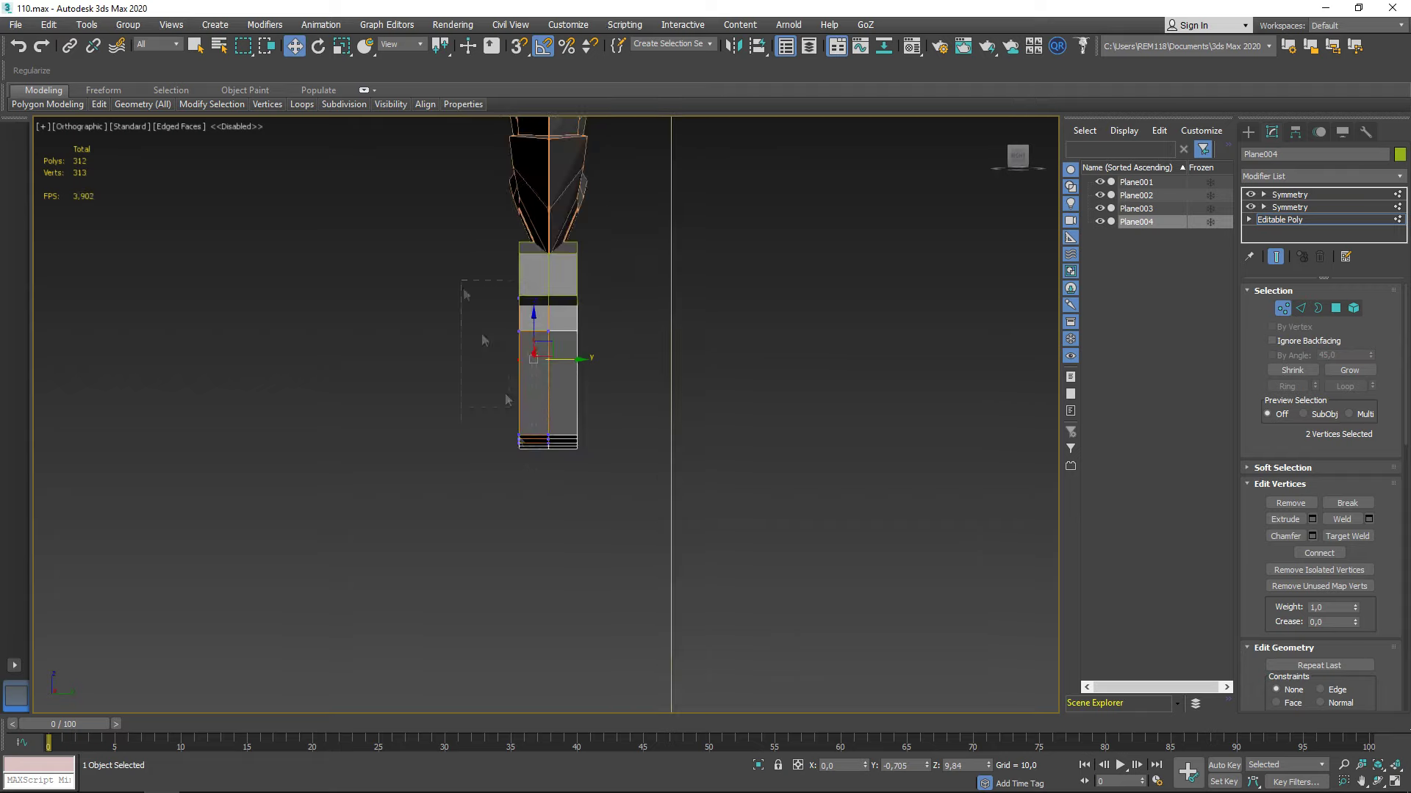
mouse_move(562, 394)
middle_mouse_down("alt")
mouse_move(559, 352)
mouse_move(609, 402)
middle_mouse_up("alt")
left_click(1289, 194)
left_click(632, 331)
key("f")
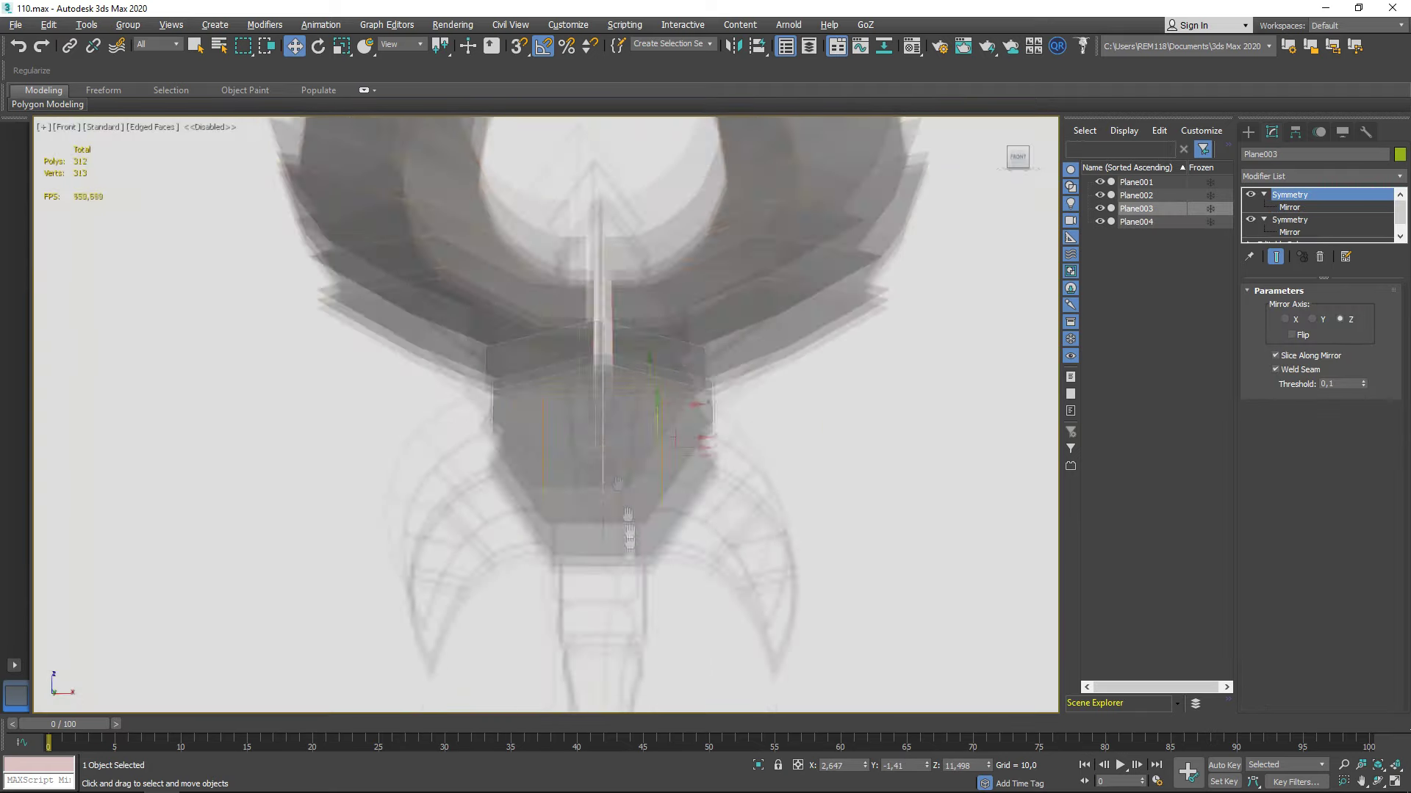
scroll(580, 411, "up", 2)
scroll(551, 410, "down", 2)
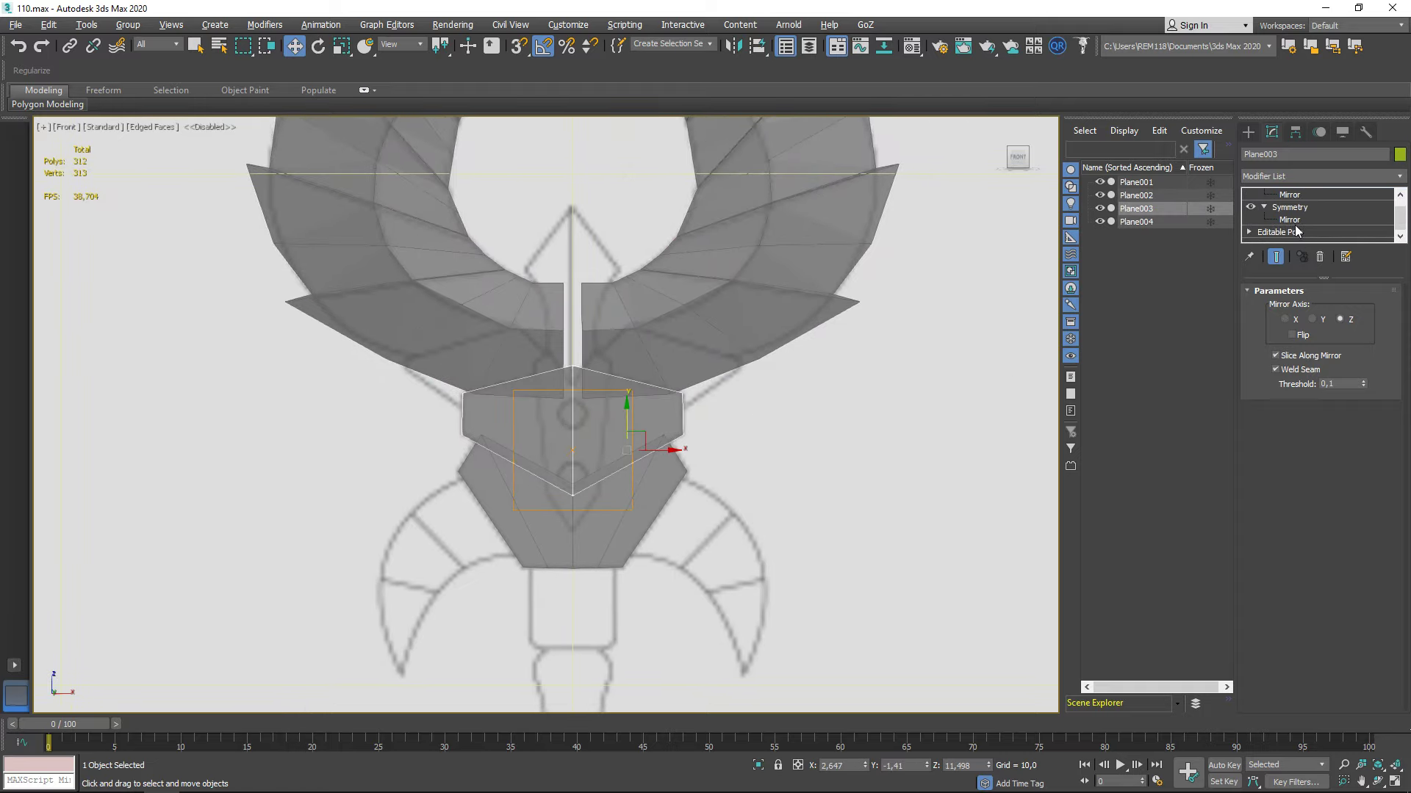
Shift-clone the upper collar plate as Plane005
left_click(1296, 232)
left_click_drag(626, 450, 627, 477, "shift")
left_click(705, 463)
middle_click_drag(705, 463, 547, 478, "alt")
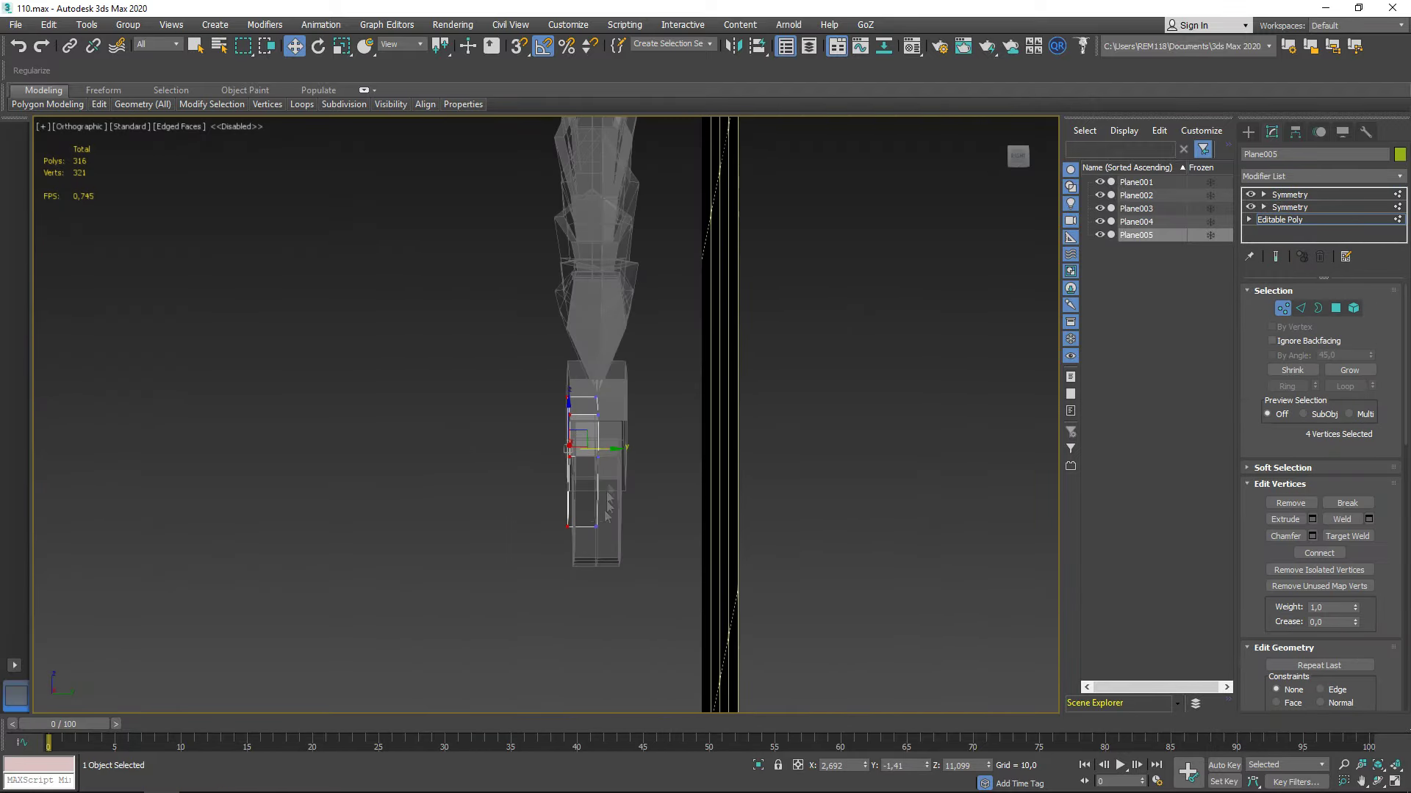
Frame the new copy in Front view and check its Symmetry result in 3D
key("f")
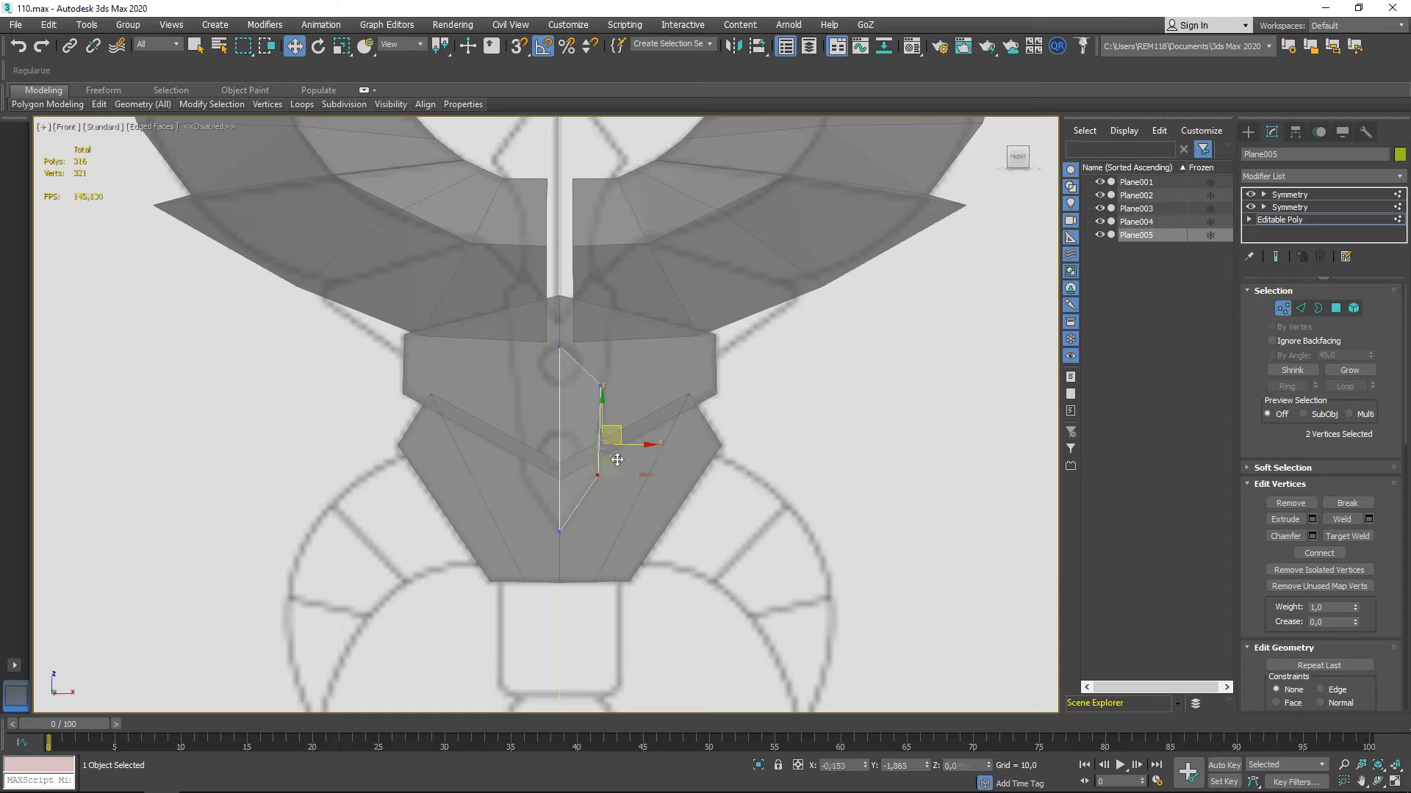
middle_click_drag(617, 460, 503, 463)
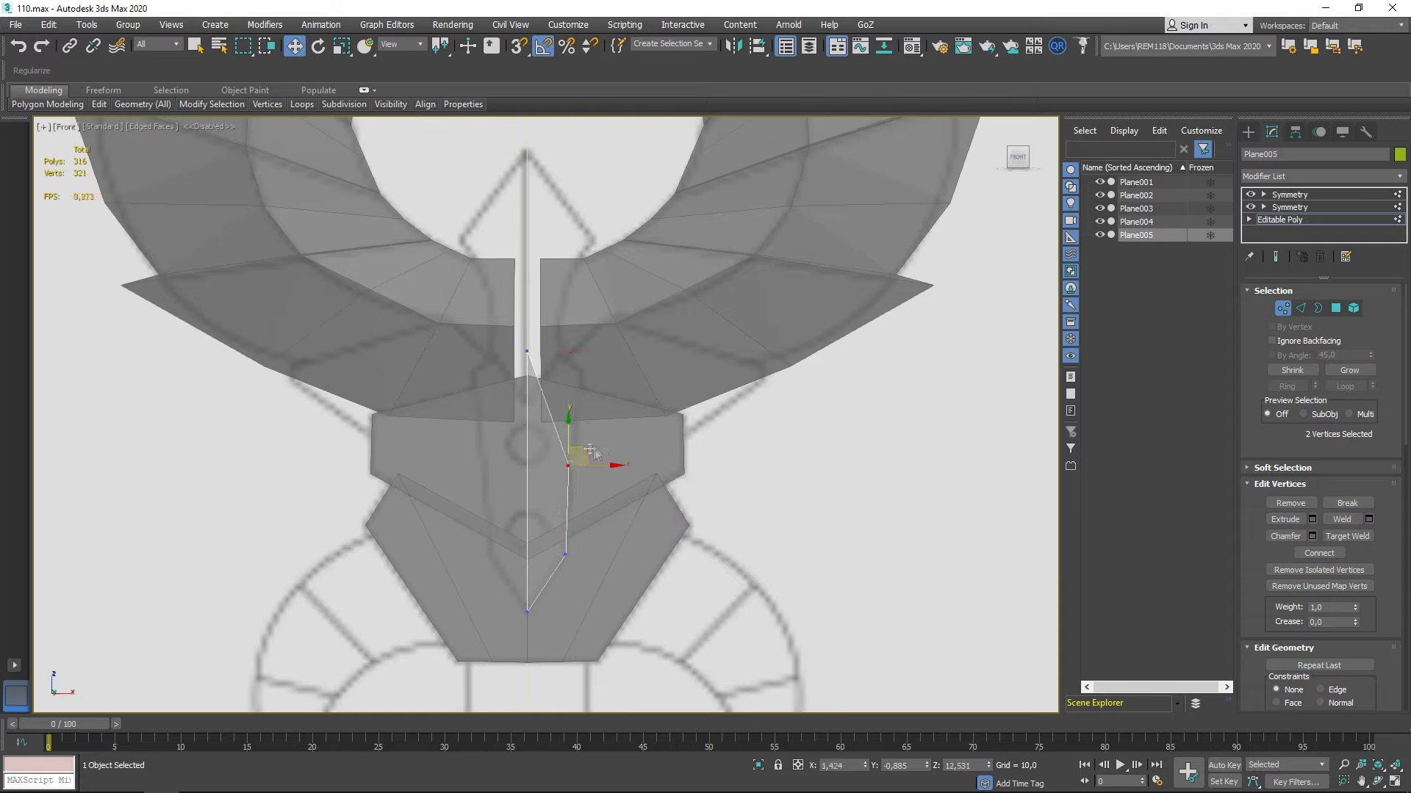
middle_click_drag(601, 356, 609, 322)
left_click(1290, 194)
mouse_move(558, 441)
middle_mouse_down("alt")
mouse_move(588, 419)
mouse_move(719, 431)
mouse_move(721, 394)
mouse_move(727, 429)
mouse_move(742, 411)
mouse_move(561, 497)
middle_mouse_up("alt")
left_click(652, 399)
Return to Front view and select the lower collar plate's Editable Poly base mesh
key("f")
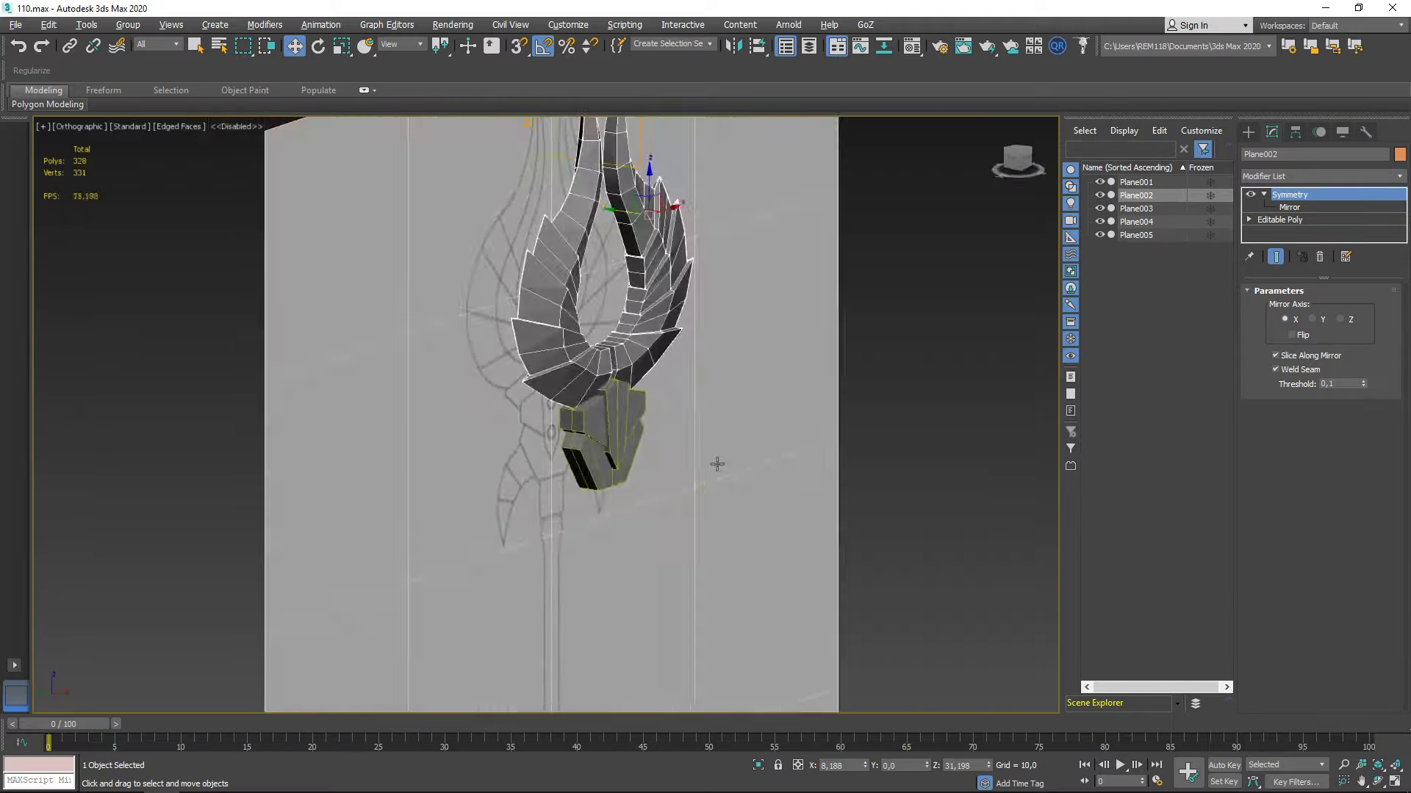
scroll(567, 425, "up", 3)
scroll(567, 424, "down", 4)
scroll(567, 425, "down", 2)
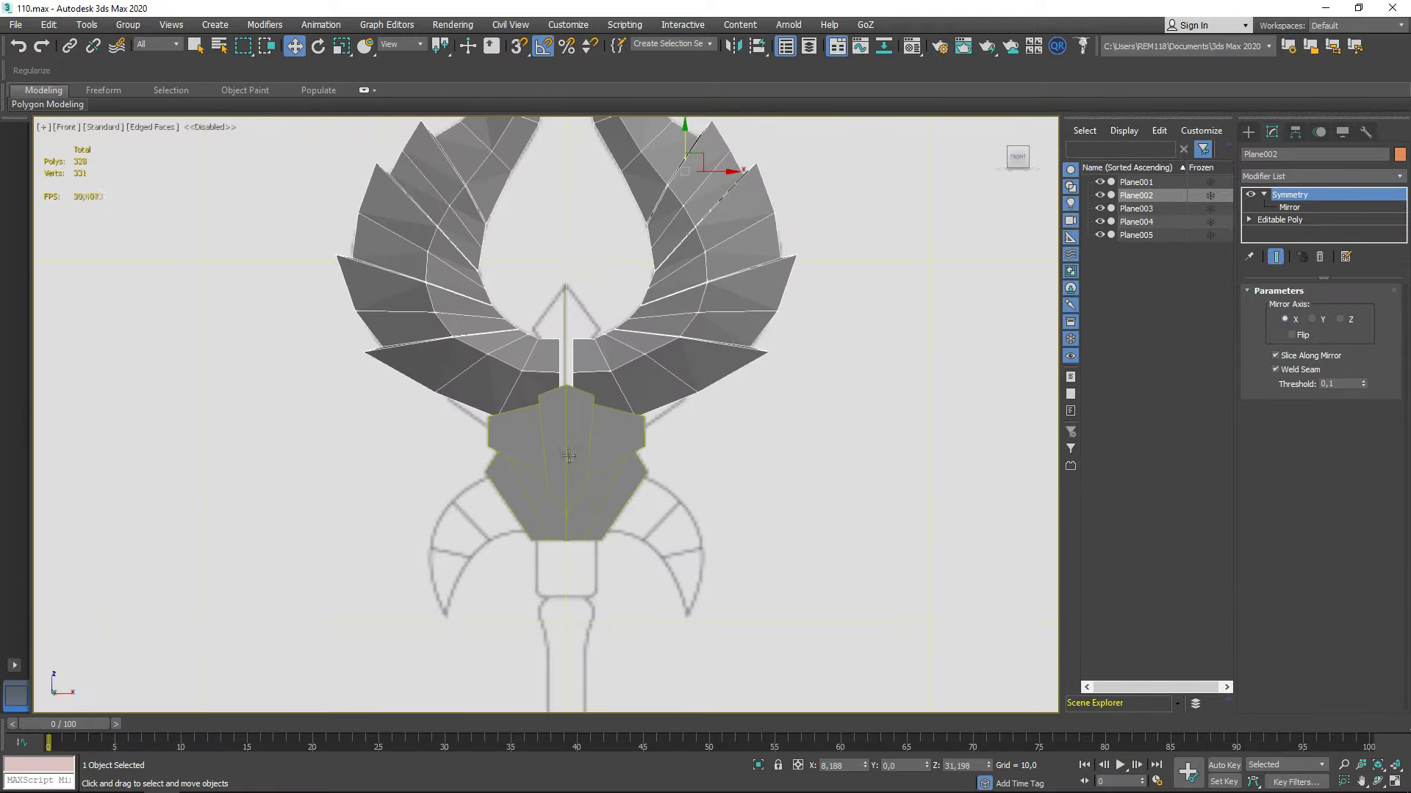
left_click(601, 502)
scroll(601, 502, "up", 2)
scroll(601, 502, "up", 2)
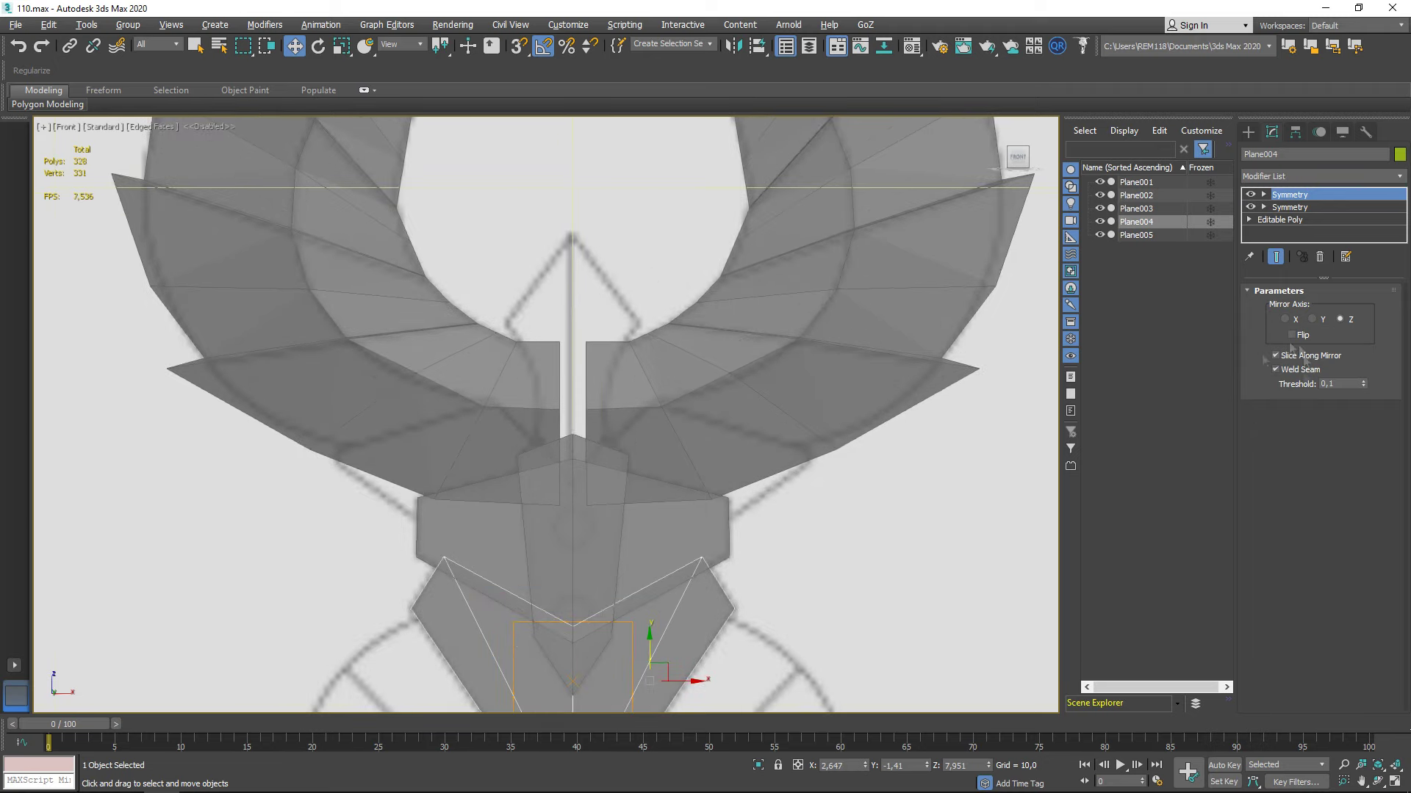
left_click(1297, 220)
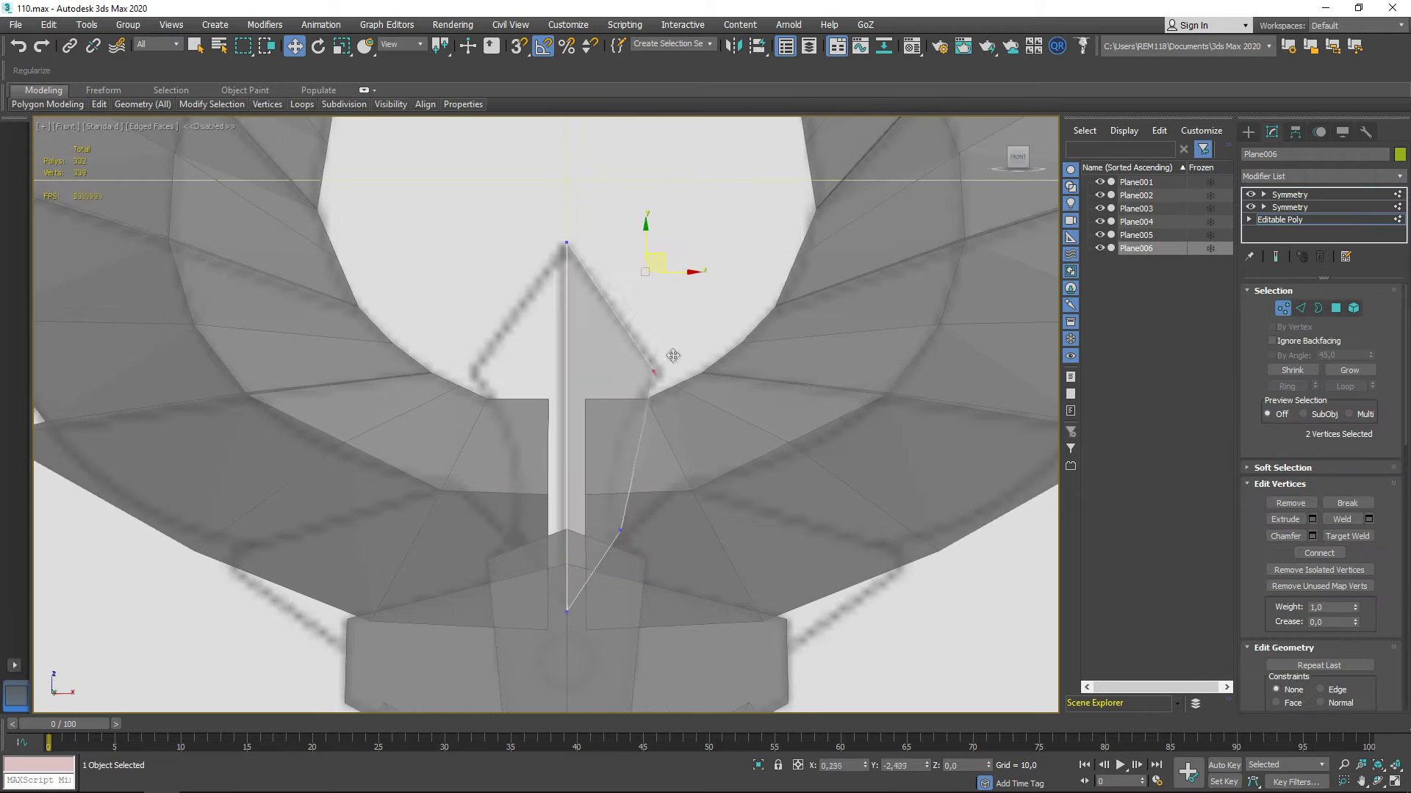
Connect new edges across the neck piece and move a vertex to shape its outline
middle_click_drag(673, 355, 668, 241)
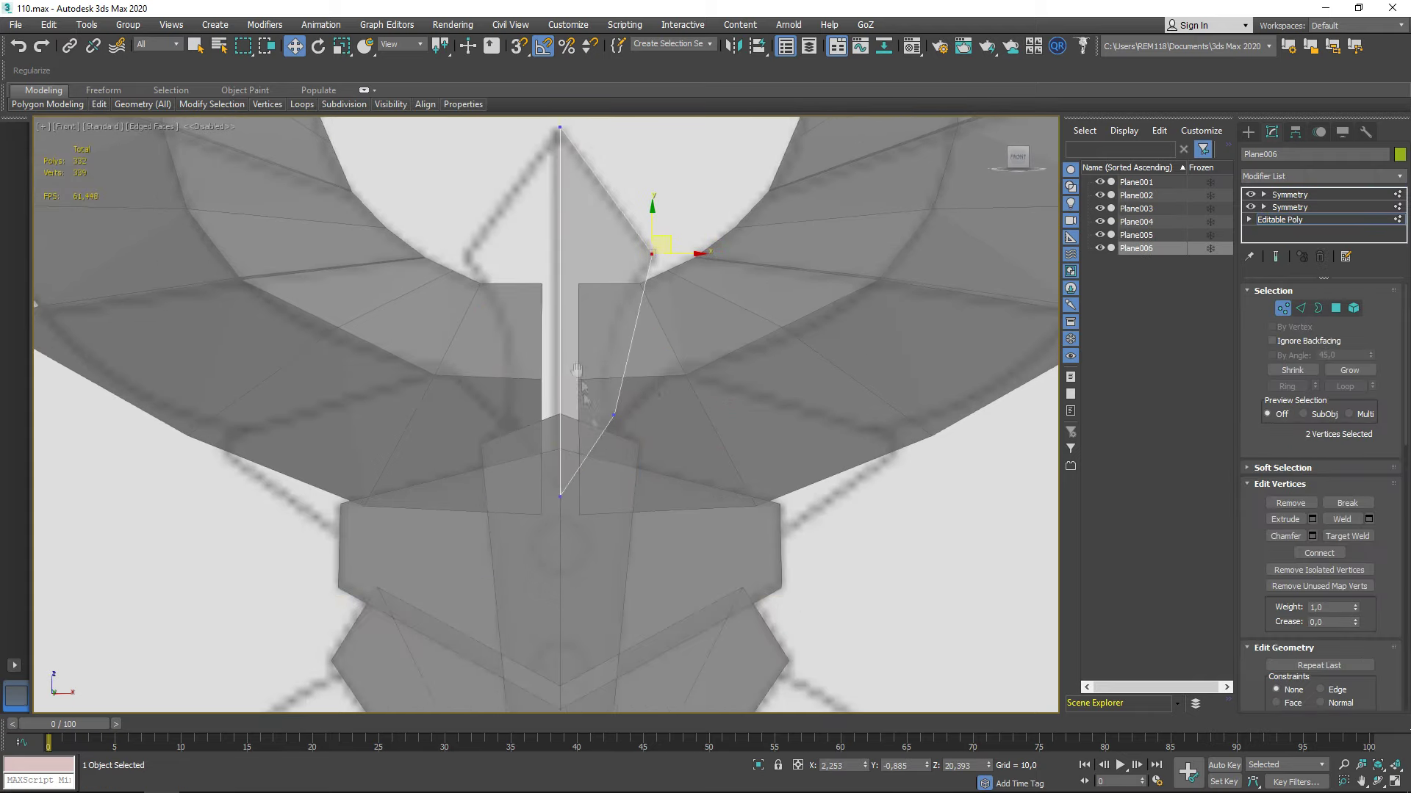
middle_click_drag(649, 425, 654, 466)
key("2")
left_click(554, 486)
scroll(637, 286, "up", 4)
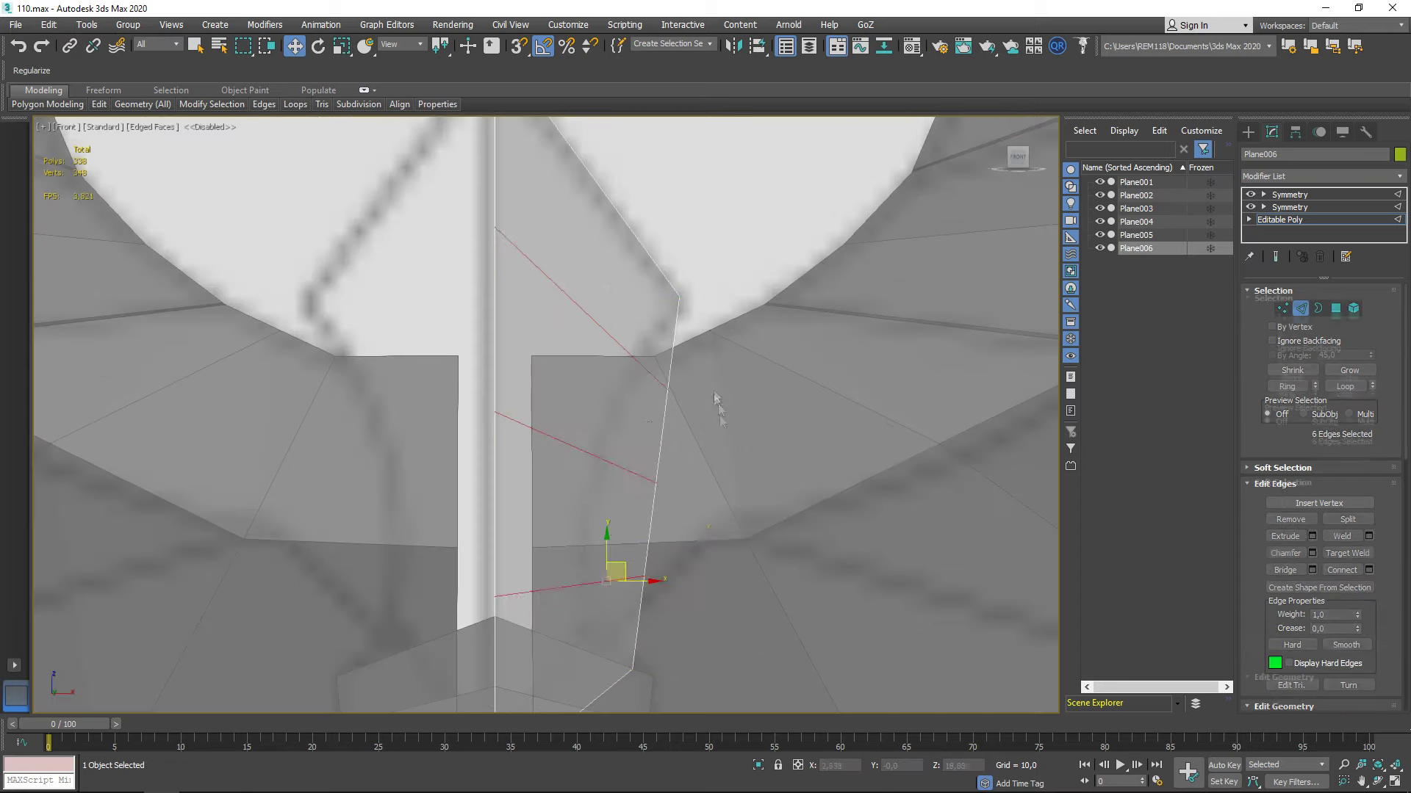
middle_click_drag(608, 481, 591, 378)
left_click(626, 472)
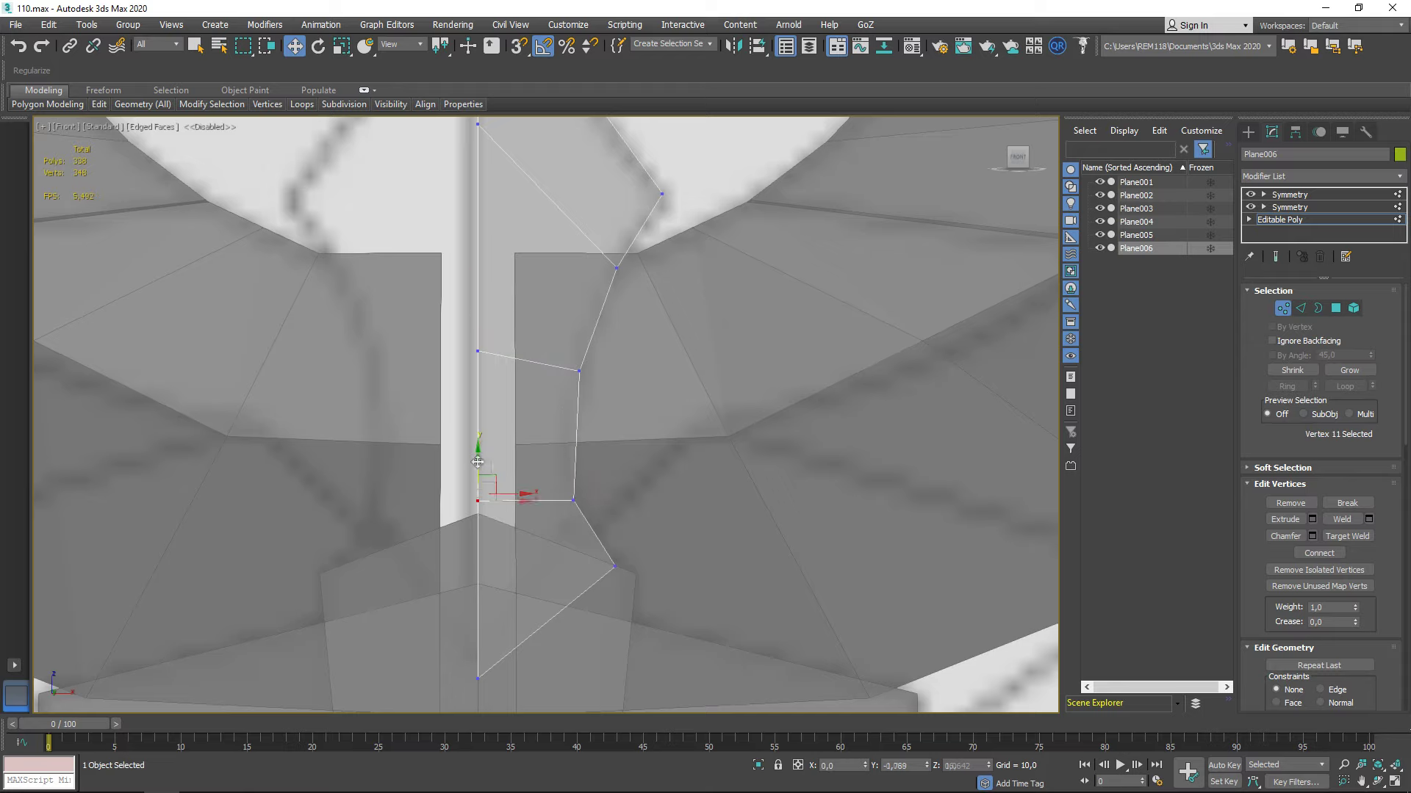
scroll(478, 462, "down", 5)
Check the mirrored neck piece from the side and select its vertices there
left_click(1289, 195)
middle_click_drag(514, 367, 661, 375, "alt")
left_click(1280, 220)
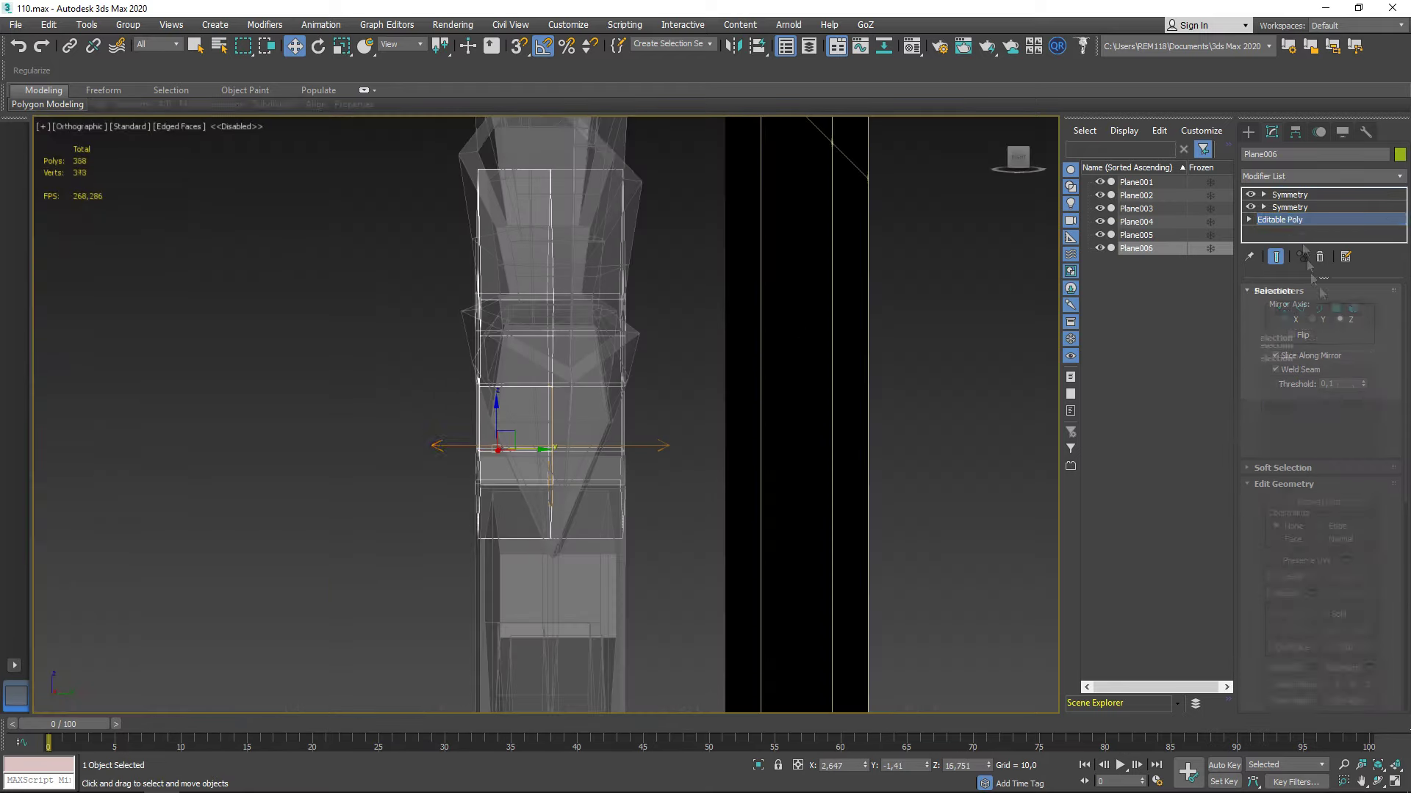
left_click_drag(346, 139, 516, 592)
mouse_move(506, 365)
middle_mouse_down("alt")
mouse_move(664, 396)
mouse_move(479, 389)
middle_mouse_up("alt")
left_click(1289, 195)
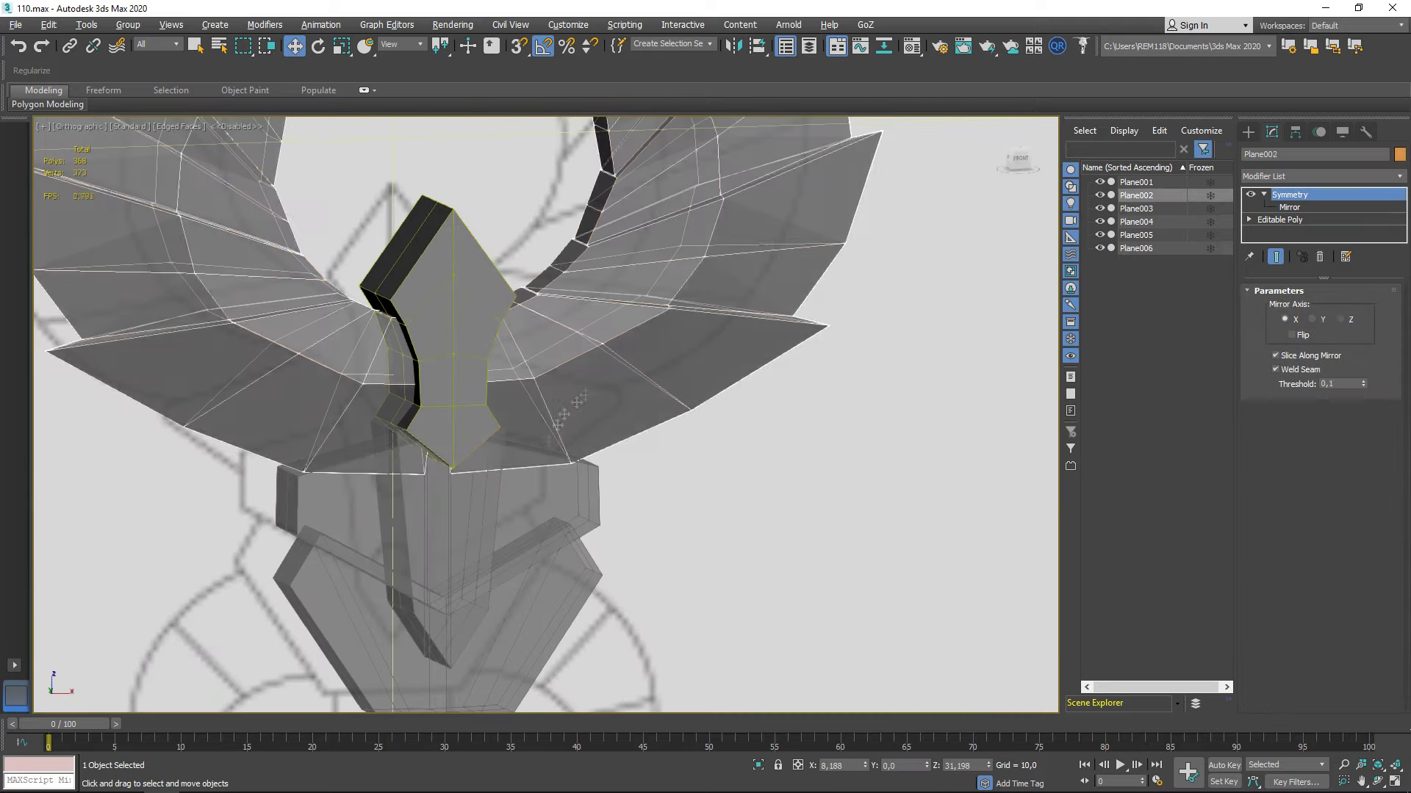
scroll(515, 382, "down", 4)
mouse_move(514, 382)
middle_mouse_down("alt")
mouse_move(577, 355)
mouse_move(491, 430)
middle_mouse_up("alt")
Reselect the neck piece Plane006 in the Front view
key("f")
scroll(578, 356, "up", 5)
left_click(519, 412)
scroll(520, 412, "down", 5)
scroll(554, 377, "up", 5)
middle_click_drag(554, 378, 523, 399, "alt")
Adjust a single neck vertex in vertex mode in the Front view
key("f")
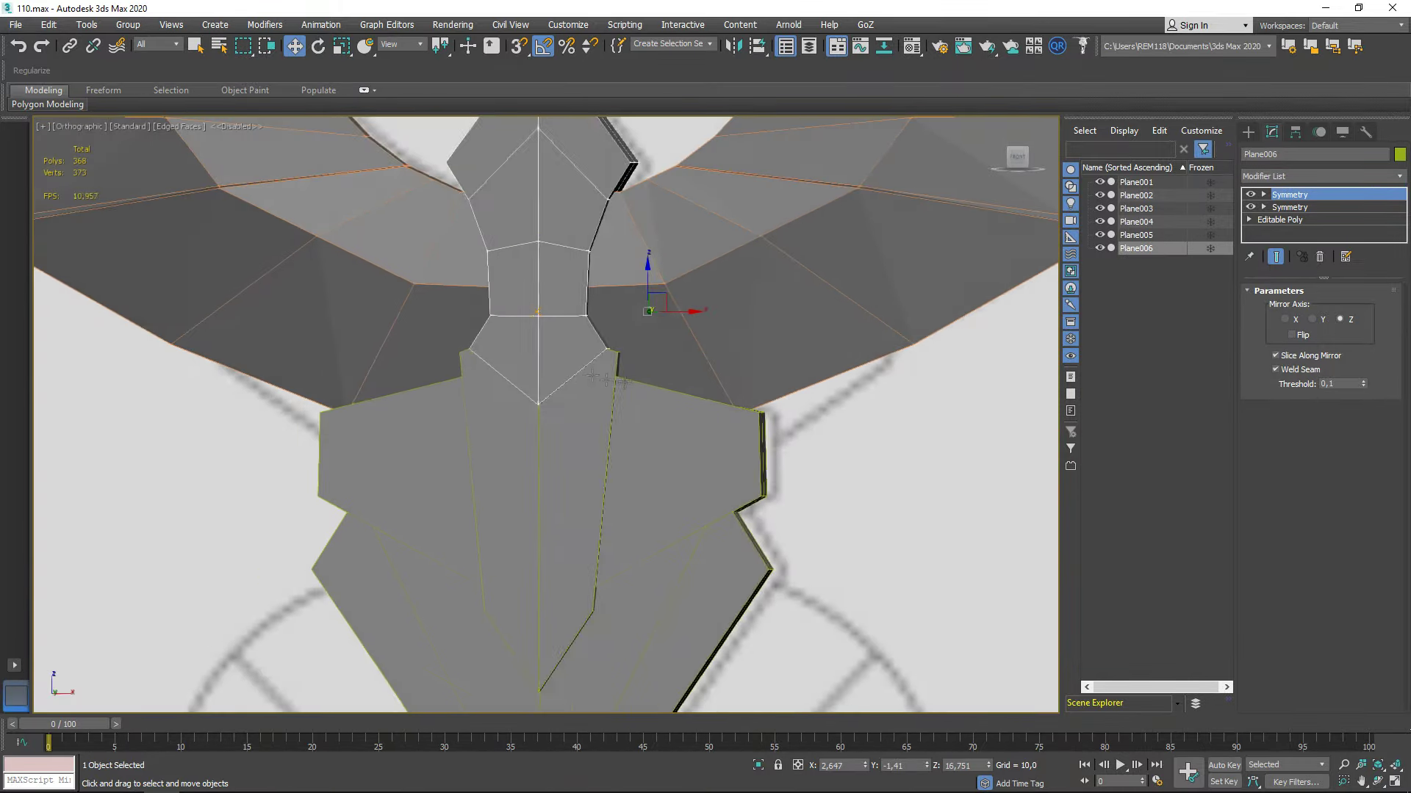
scroll(620, 384, "up", 2)
key("1")
scroll(803, 388, "down", 4)
scroll(610, 471, "up", 5)
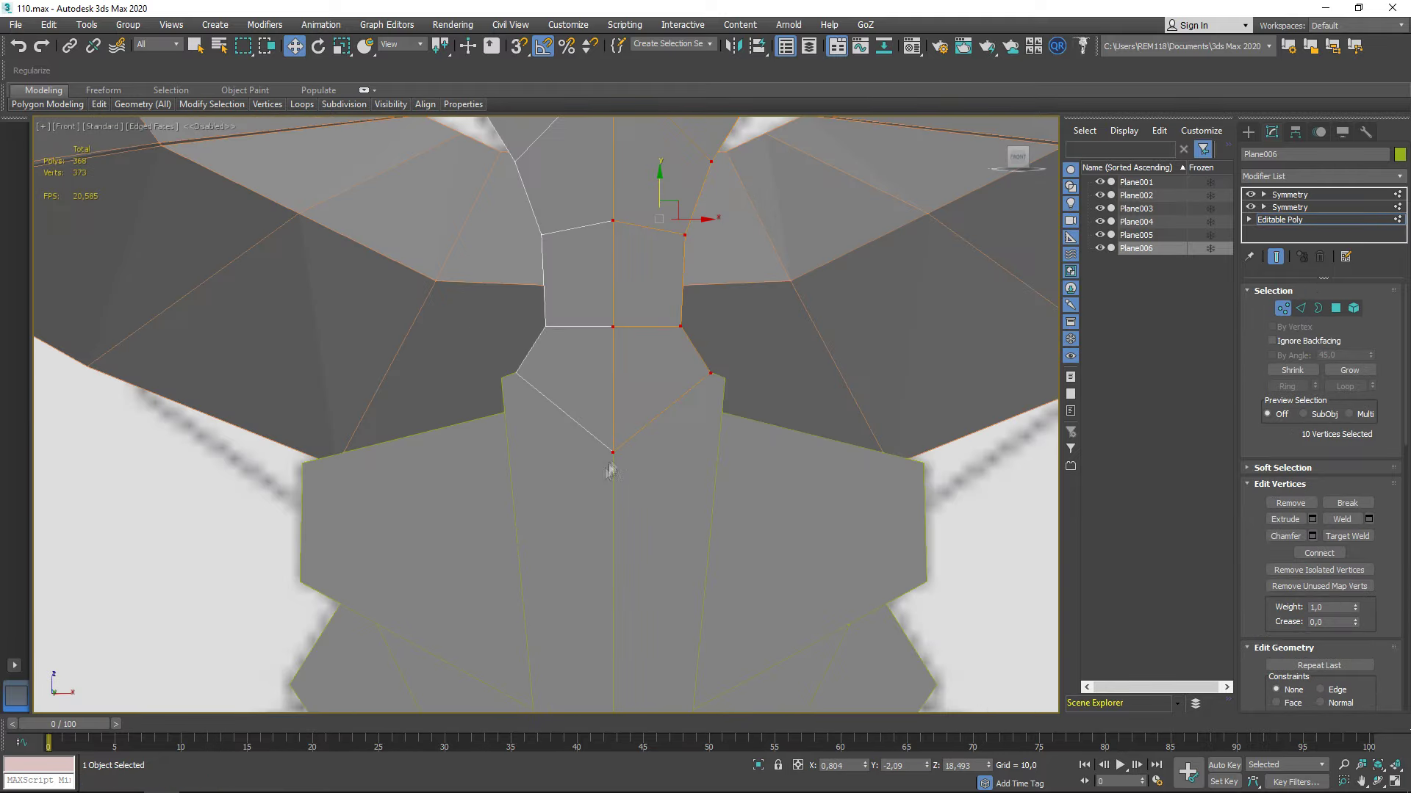
scroll(662, 315, "up", 2)
left_click(590, 321)
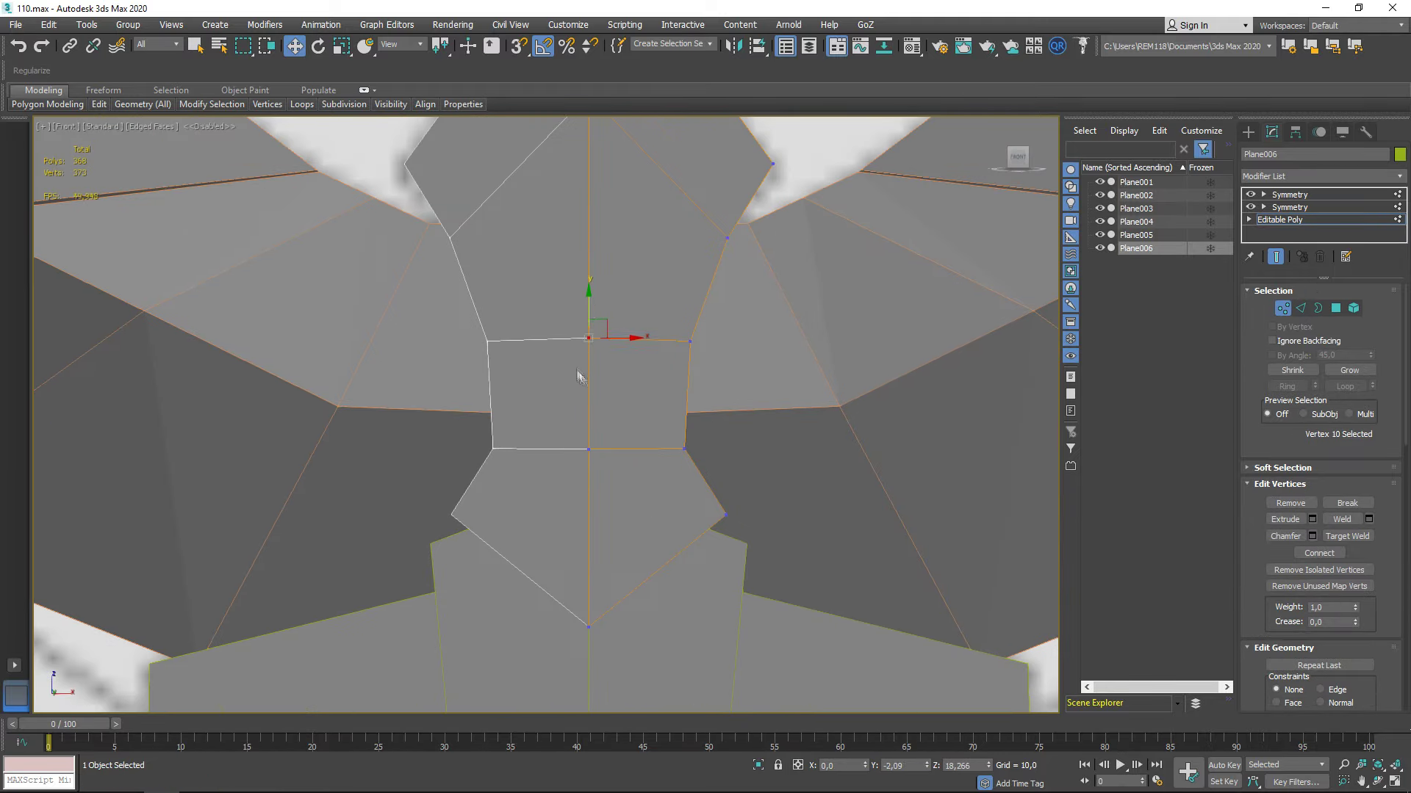
scroll(662, 287, "down", 3)
Move the neck piece's top vertex while orbiting to check it from several angles
key("1")
mouse_move(663, 287)
middle_mouse_down("alt")
mouse_move(554, 224)
mouse_move(1291, 272)
middle_mouse_up("alt")
left_click(682, 238)
middle_click_drag(682, 239, 702, 224, "alt")
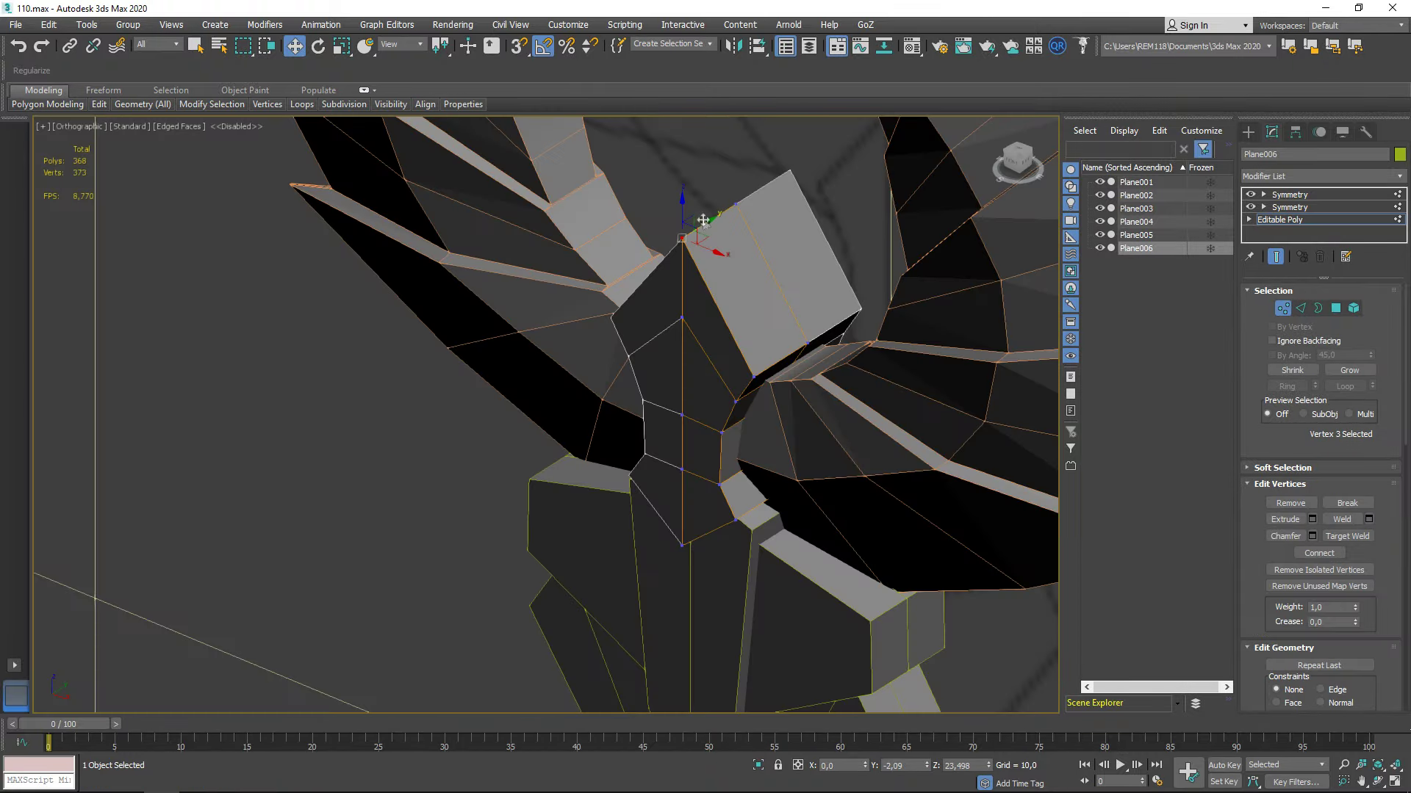
mouse_move(779, 361)
middle_mouse_down("alt")
mouse_move(861, 278)
mouse_move(593, 293)
mouse_move(936, 410)
middle_mouse_up("alt")
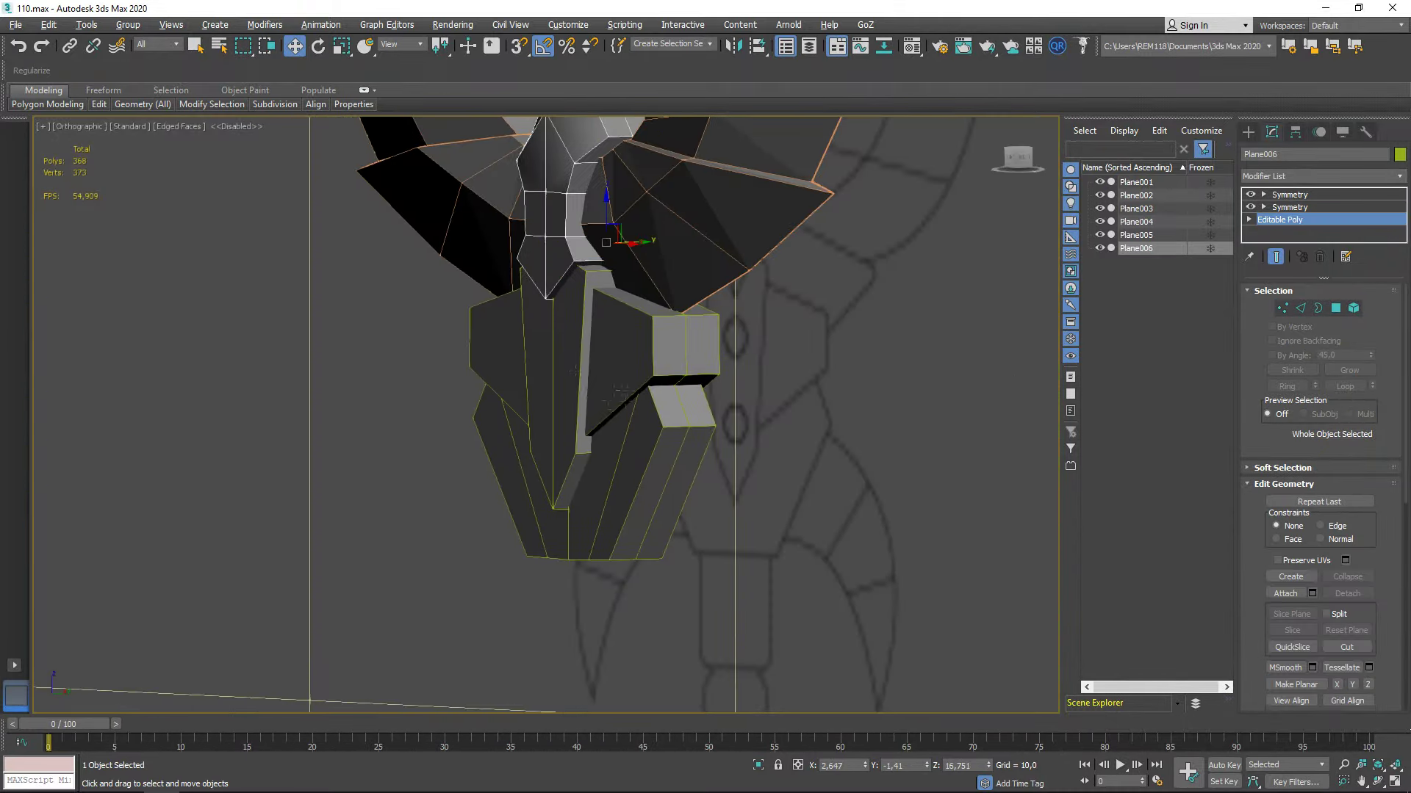
middle_click_drag(936, 410, 580, 351, "alt")
Select the three collar plates Plane003–005 and switch to Scale from the quad menu
left_click(580, 351)
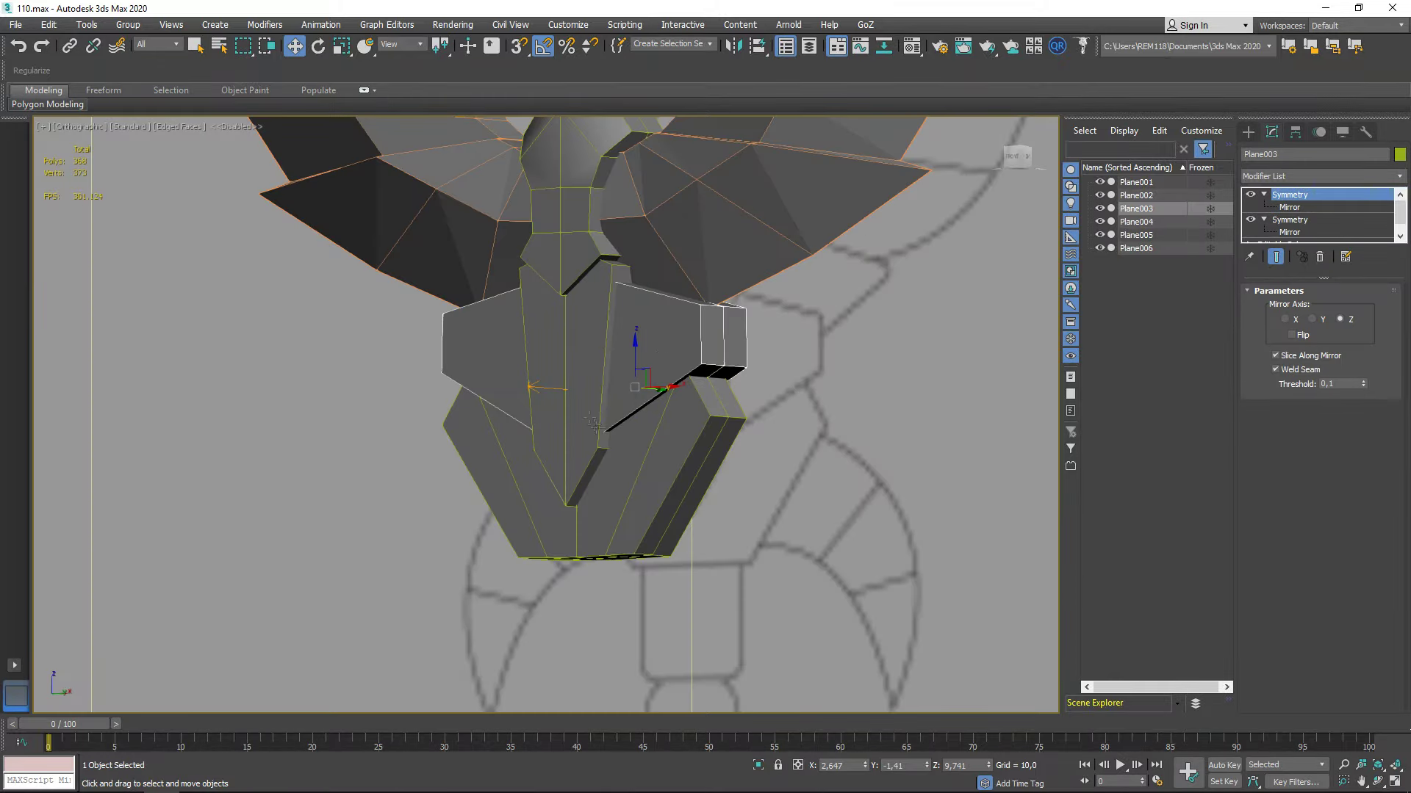
left_click_drag(645, 424, 648, 461)
right_click(635, 430)
left_click(662, 461)
mouse_move(661, 461)
middle_mouse_down("alt")
mouse_move(570, 340)
mouse_move(651, 389)
middle_mouse_up("alt")
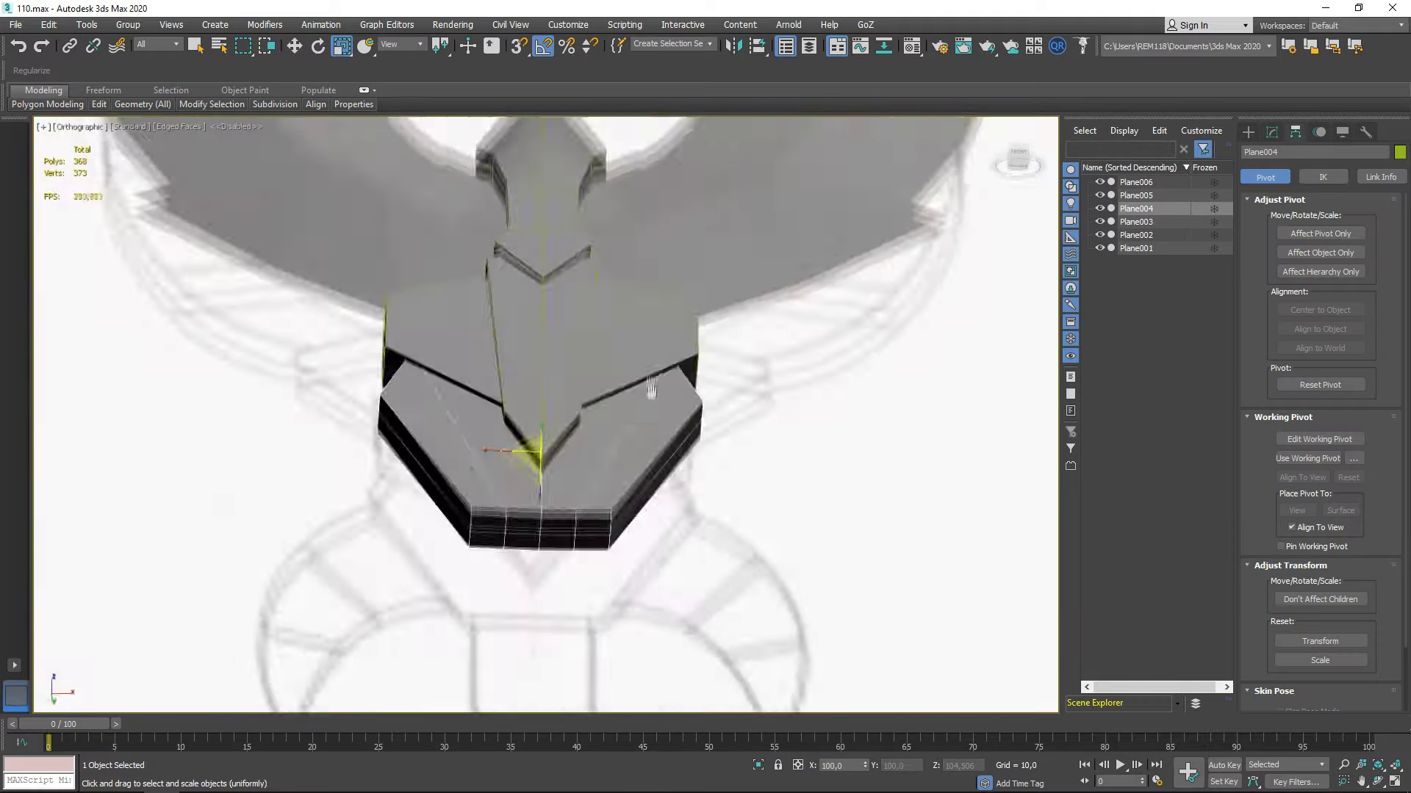
Add a lattice deformer to the lower collar plate, bake it into the mesh, and hide the copy
left_click(1272, 132)
mouse_move(651, 389)
middle_mouse_down("alt")
mouse_move(536, 502)
mouse_move(697, 435)
mouse_move(476, 570)
middle_mouse_up("alt")
left_click(1320, 176)
left_click(1315, 536)
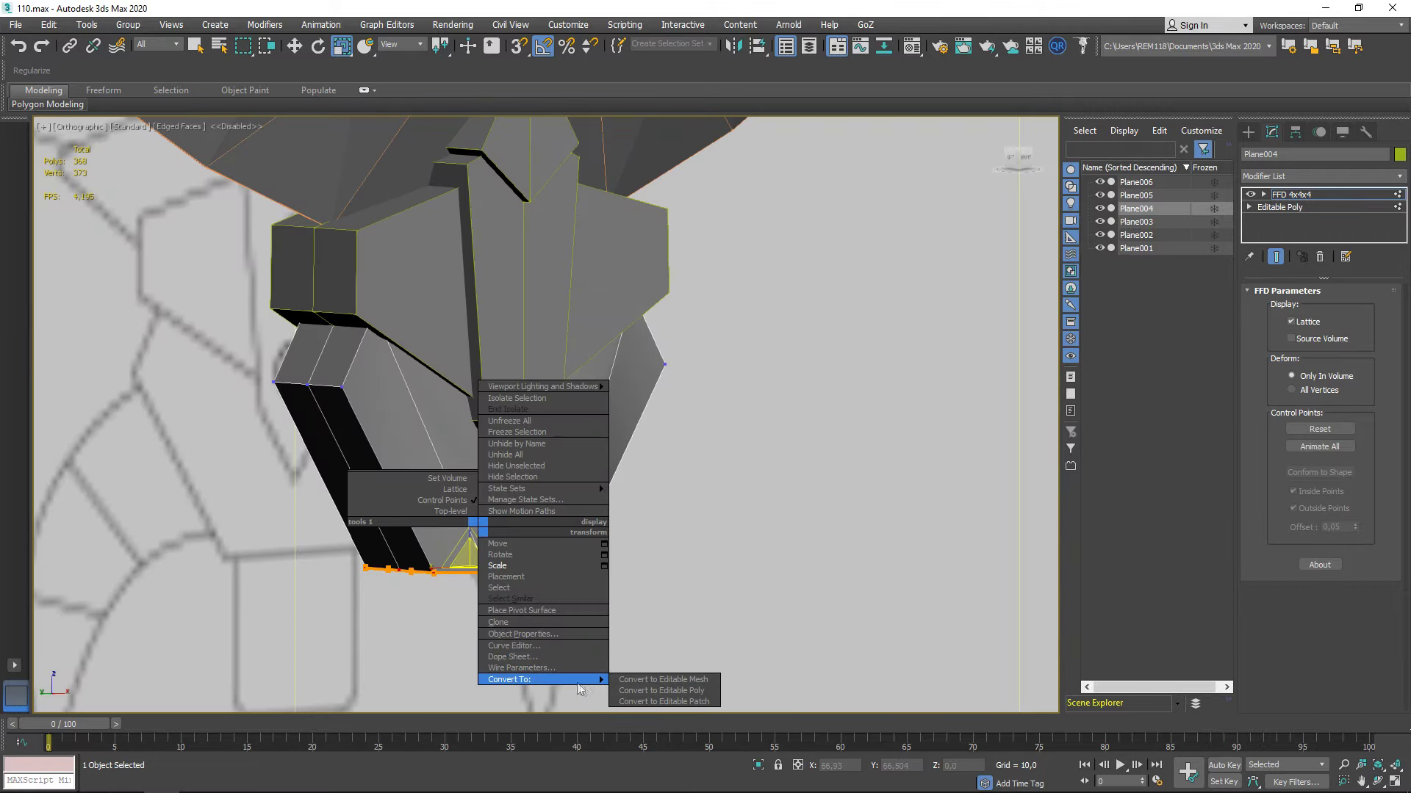
left_click(661, 690)
left_click(1100, 195)
Orbit around the lower head pieces in polygon mode to inspect the collar shape
middle_click_drag(514, 470, 394, 504, "alt")
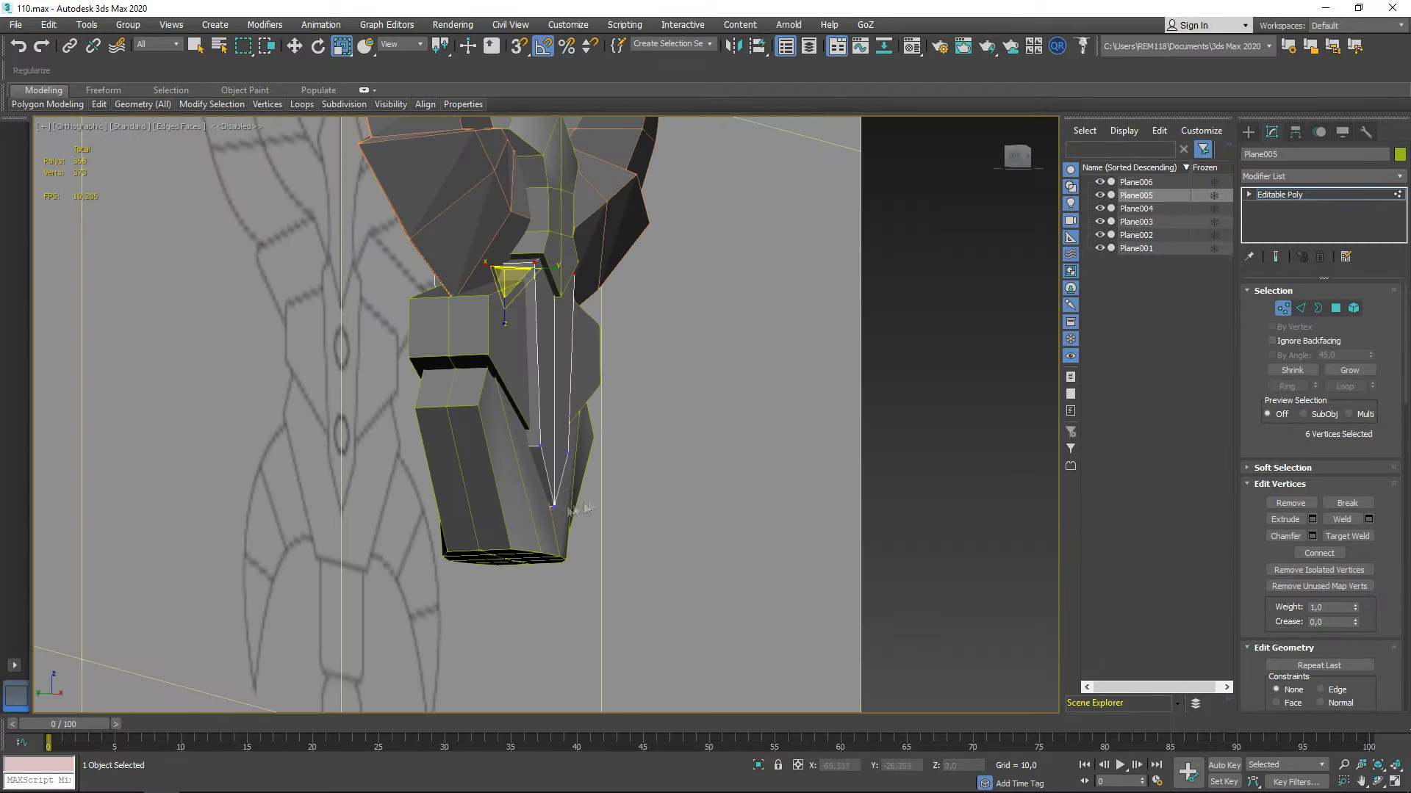
middle_click_drag(571, 510, 554, 537, "alt")
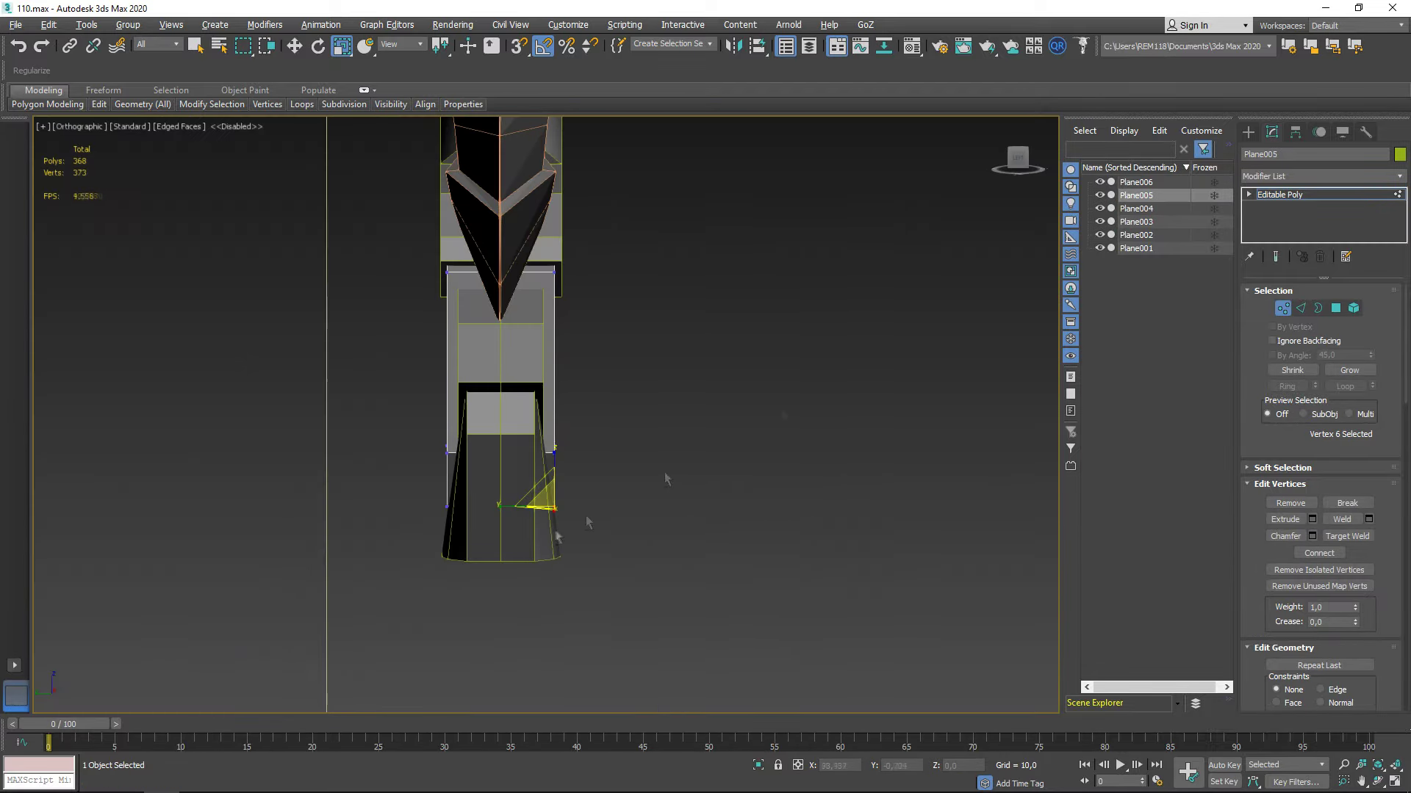
middle_click_drag(420, 485, 527, 482, "alt")
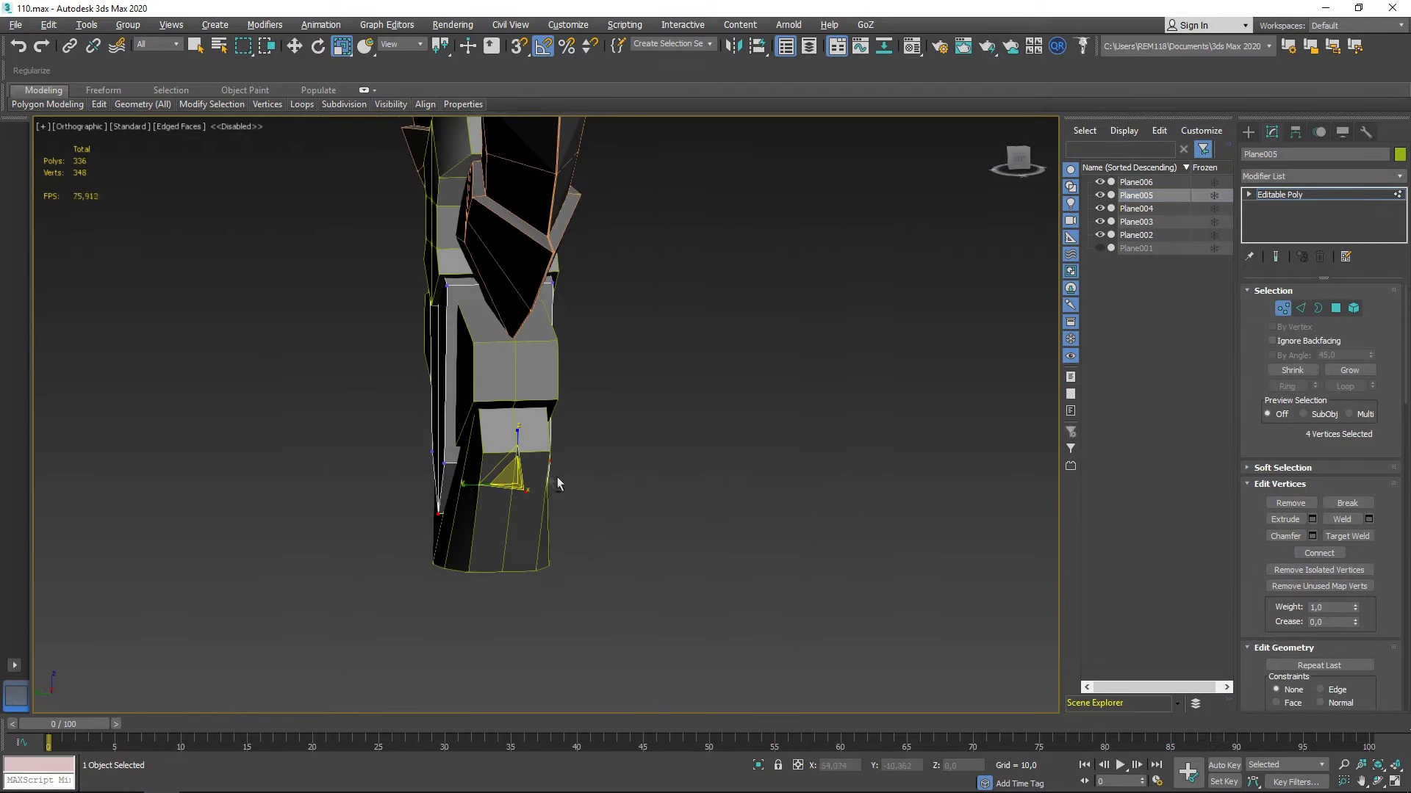
middle_click_drag(533, 482, 515, 456, "alt")
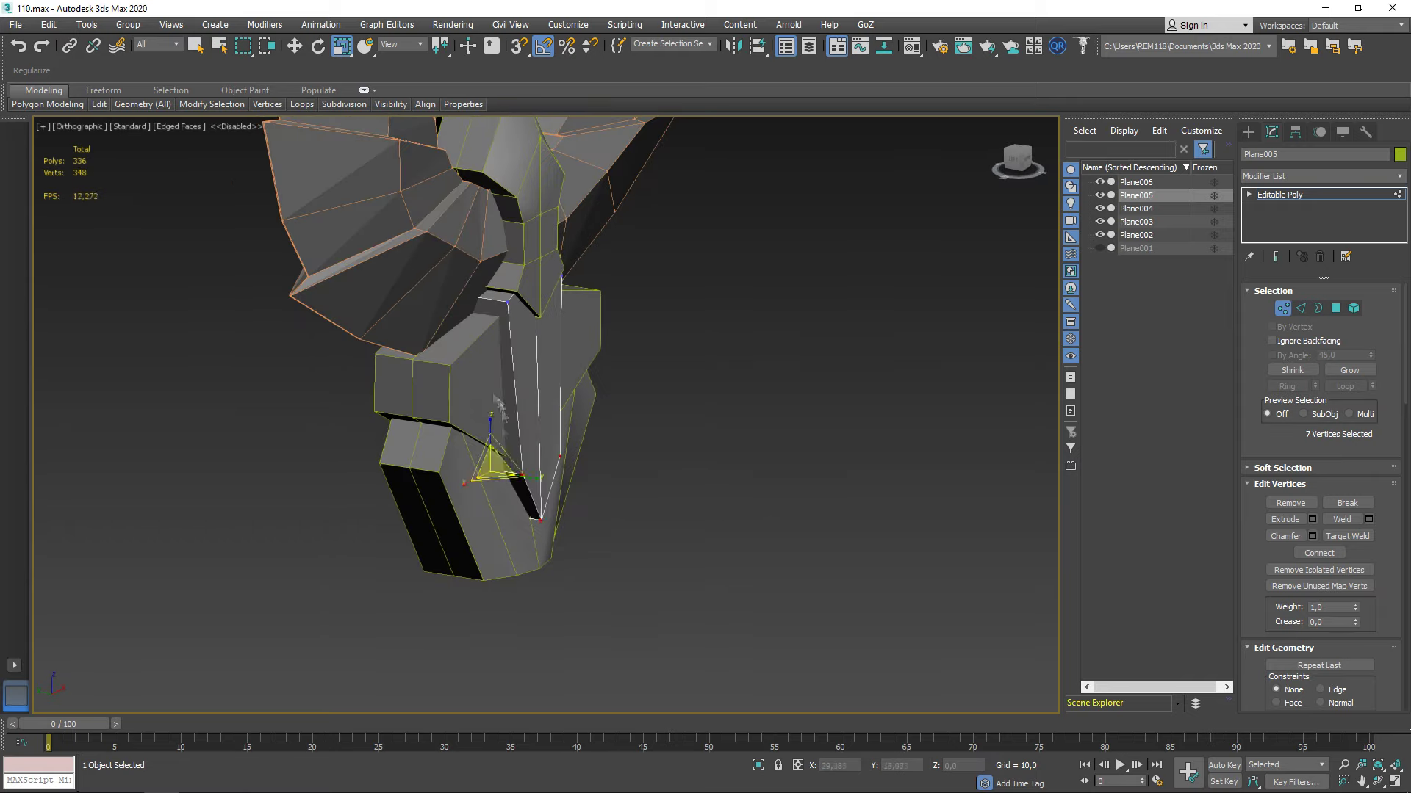
middle_click_drag(769, 396, 565, 419, "alt")
mouse_move(616, 459)
middle_mouse_down("alt")
mouse_move(551, 379)
mouse_move(514, 441)
mouse_move(547, 491)
mouse_move(538, 517)
middle_mouse_up("alt")
key("4")
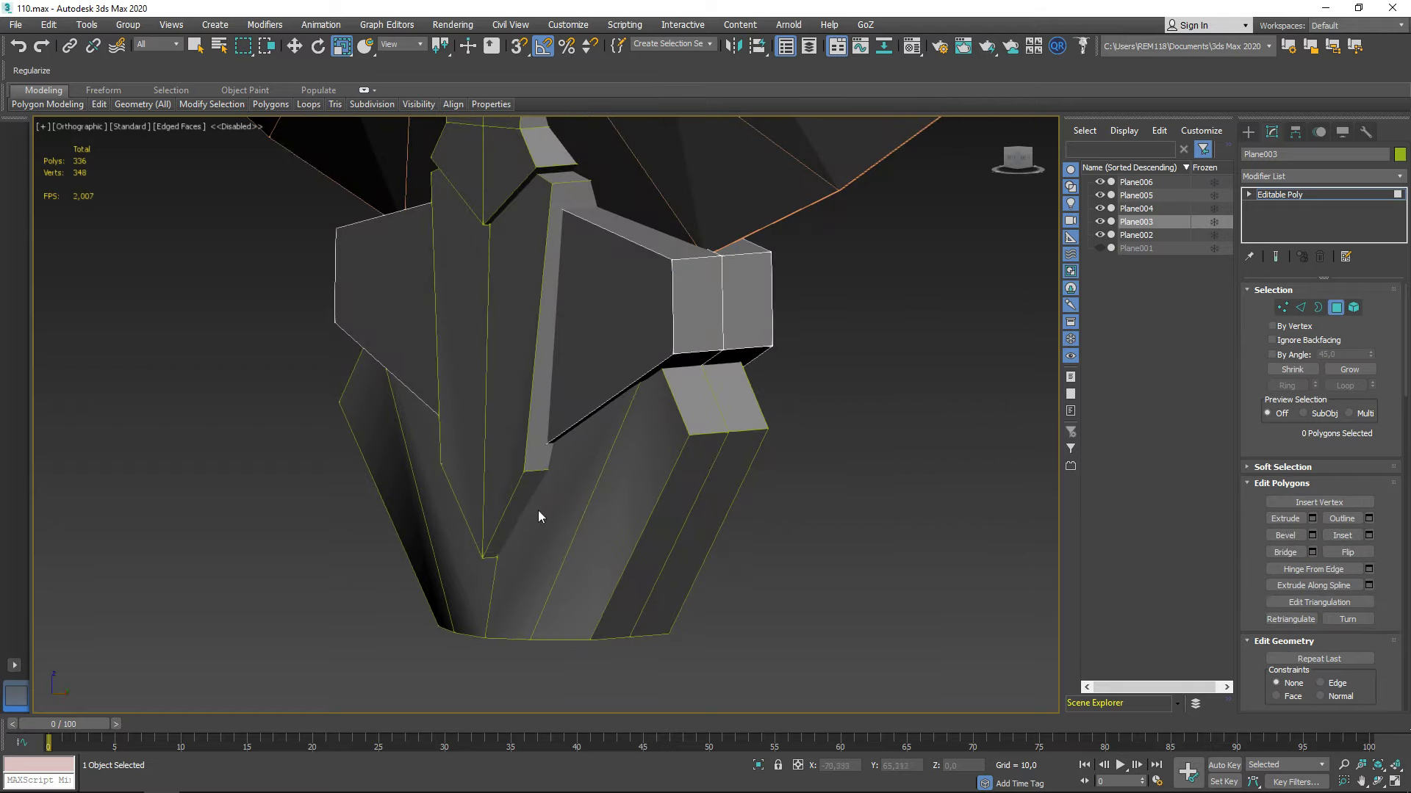
mouse_move(579, 435)
middle_mouse_down("alt")
mouse_move(561, 560)
mouse_move(517, 540)
mouse_move(454, 470)
mouse_move(192, 385)
mouse_move(470, 426)
mouse_move(446, 391)
middle_mouse_up("alt")
scroll(323, 430, "up", 5)
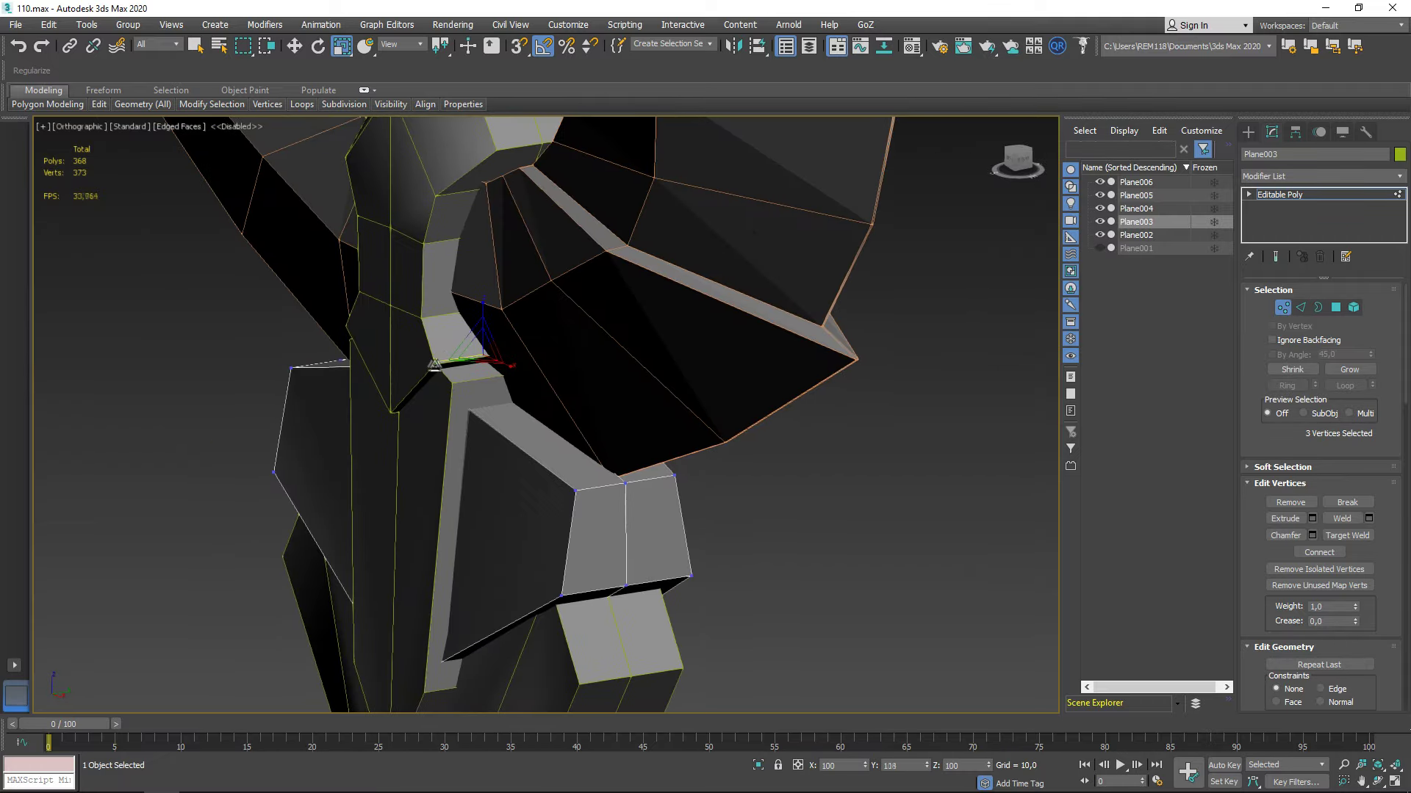
scroll(435, 366, "down", 5)
middle_click_drag(652, 387, 440, 547, "alt")
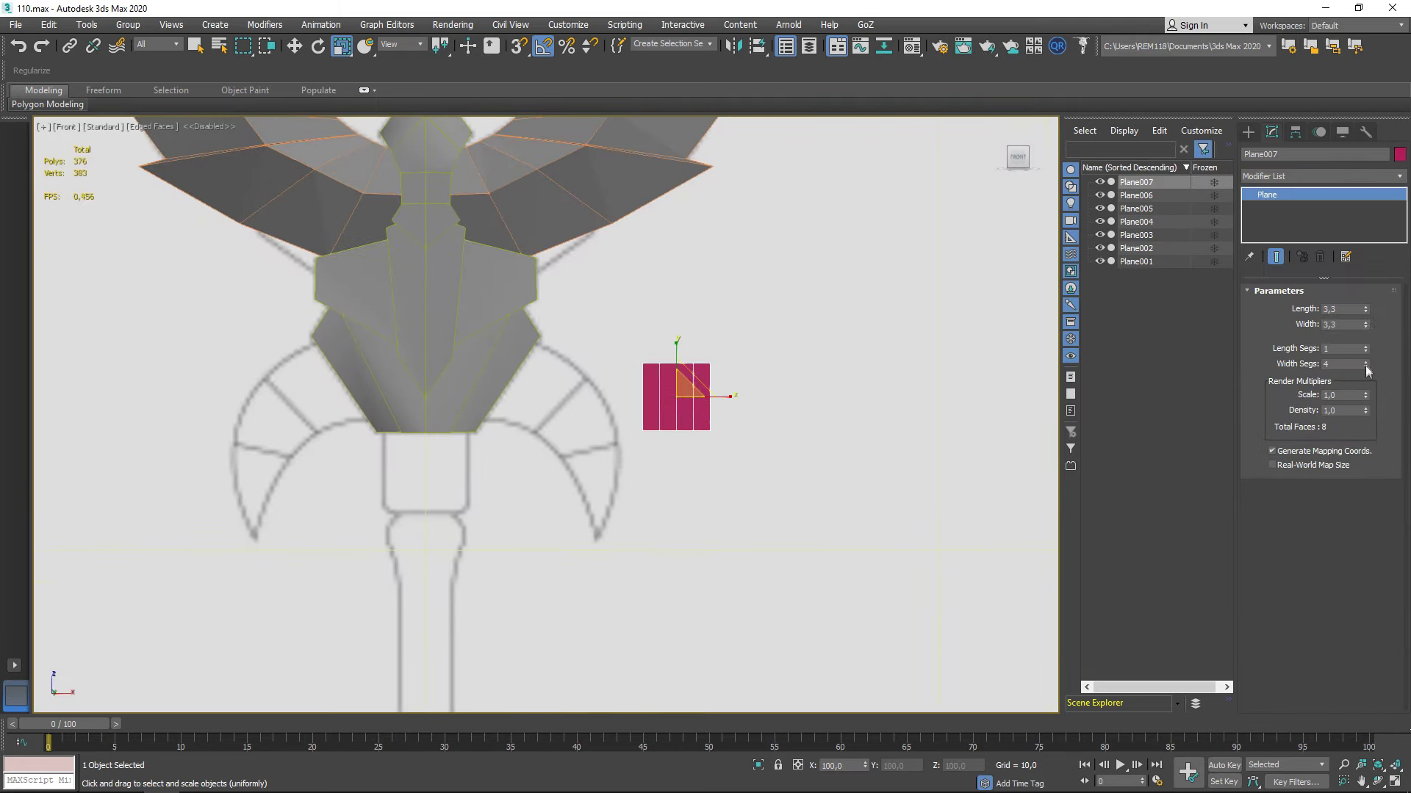
Convert the new plane to Editable Poly and move it over the reference horn
right_click(672, 401)
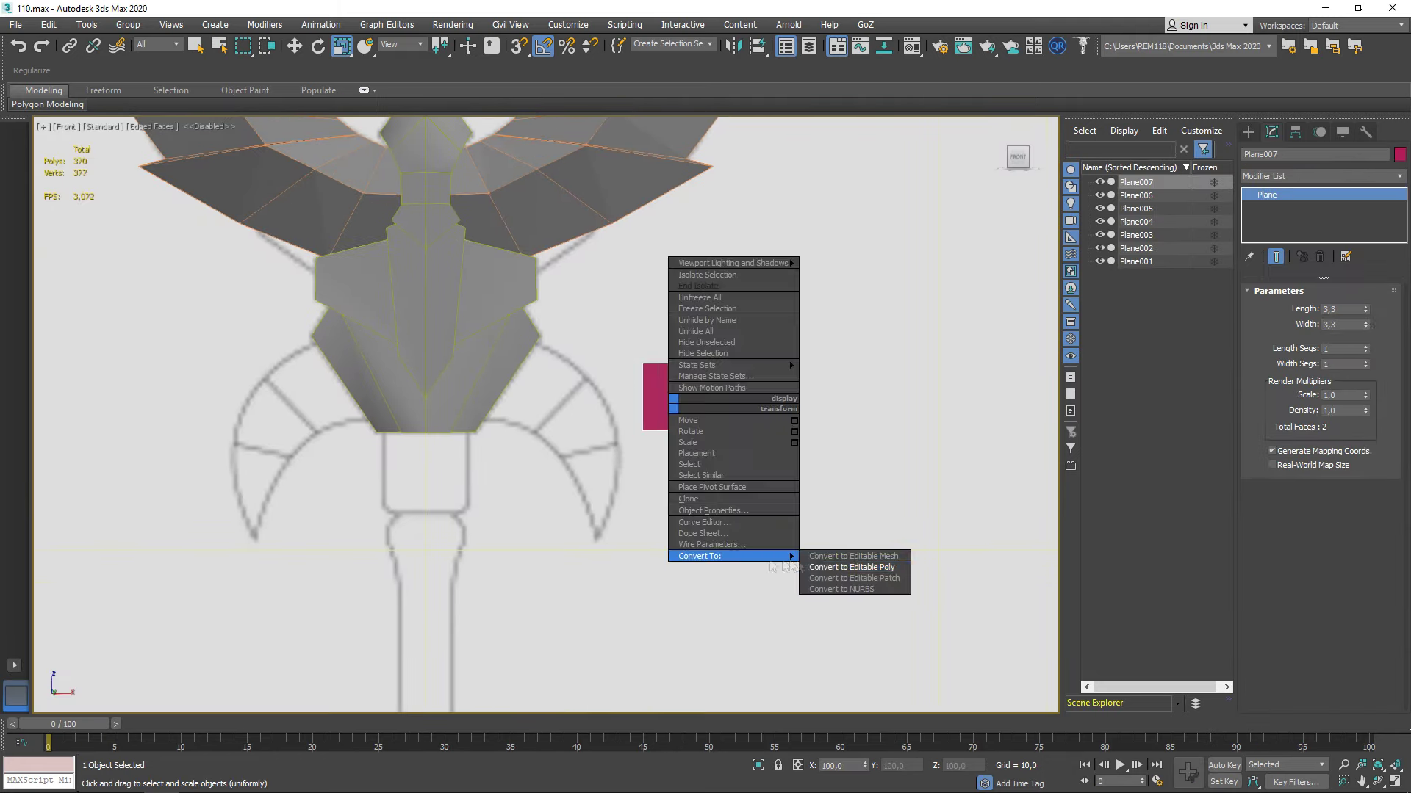
left_click(845, 561)
scroll(555, 403, "up", 5)
right_click(871, 423)
left_click(882, 428)
left_click_drag(885, 431, 654, 389)
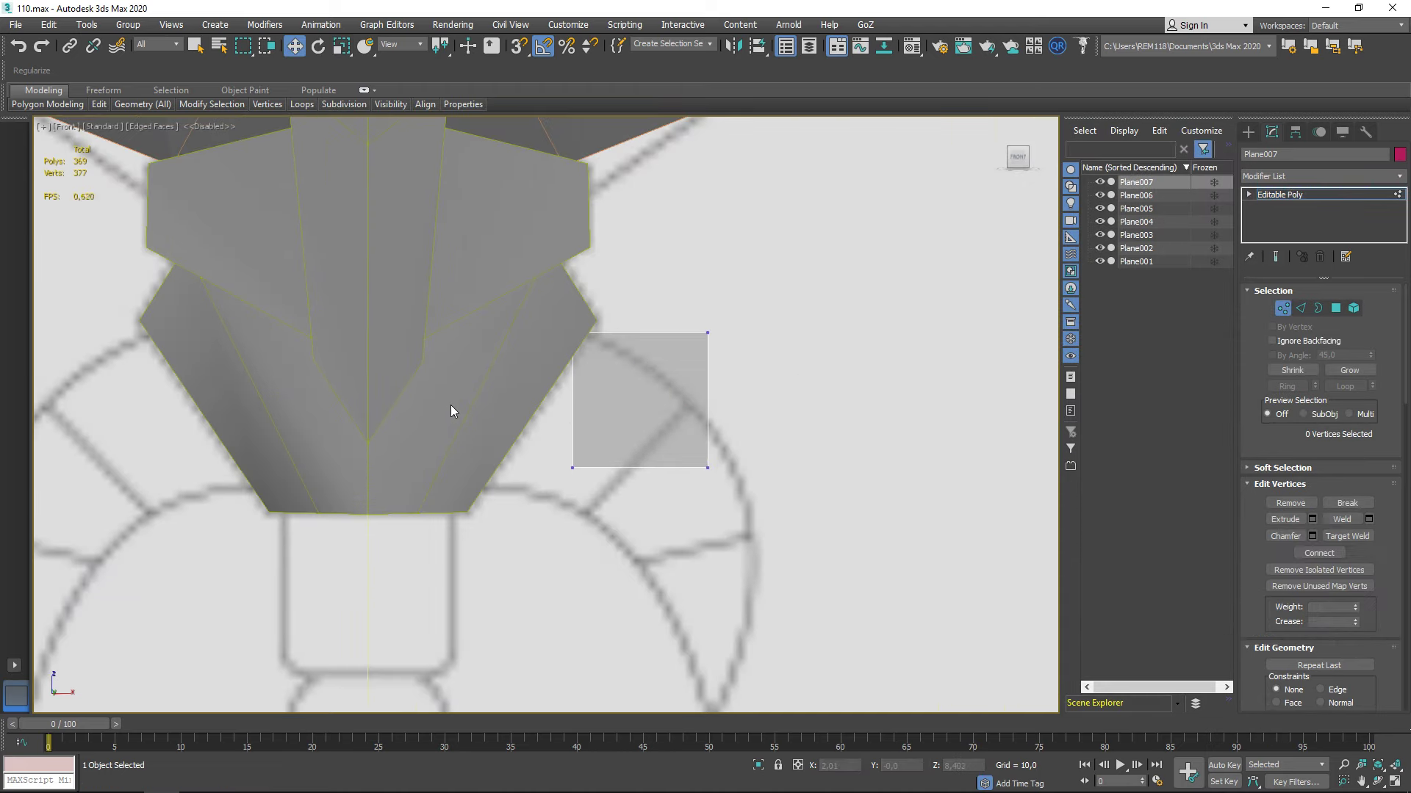
middle_click_drag(494, 402, 476, 403)
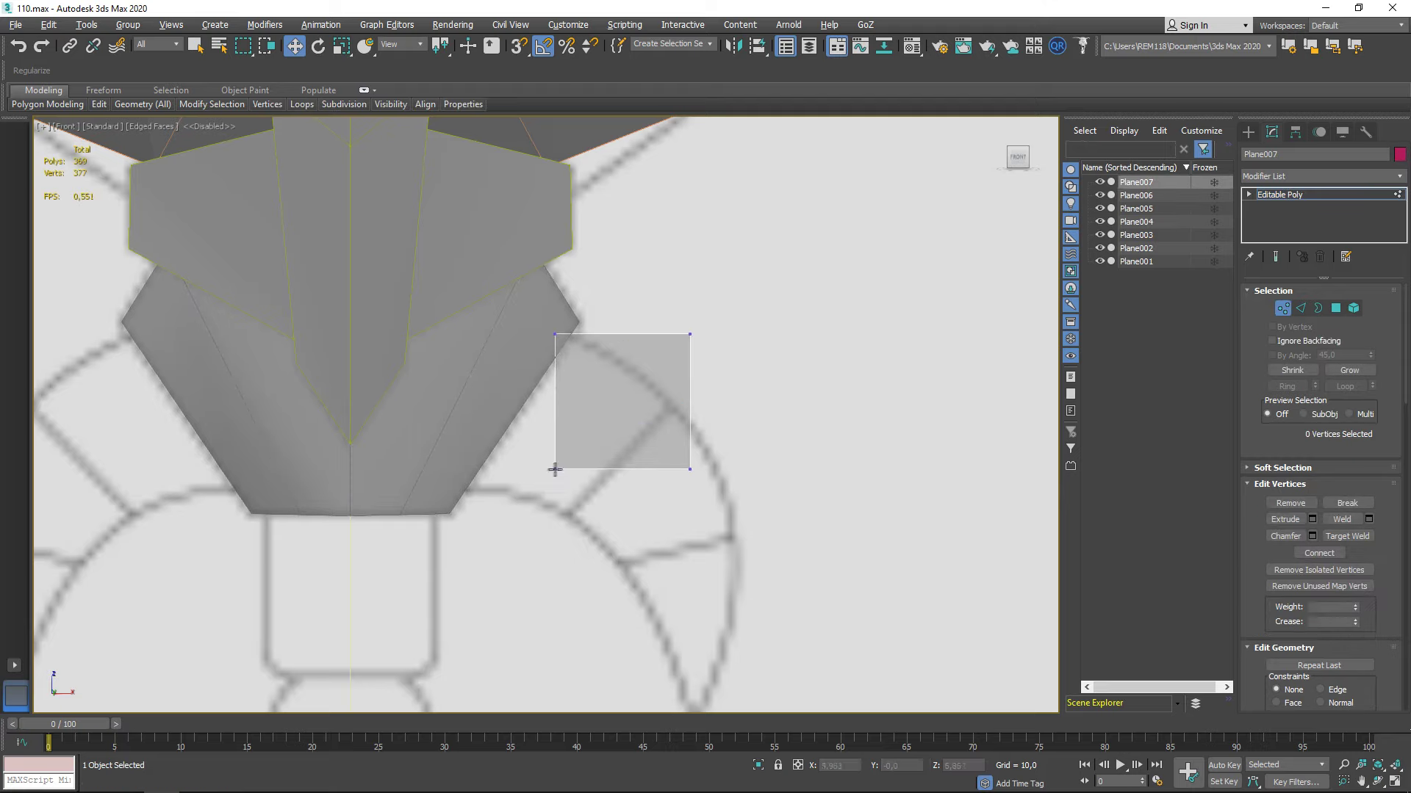
Extend the plane along the crescent arc by repositioning corners and extruding a new edge segment
left_click_drag(689, 334, 671, 404)
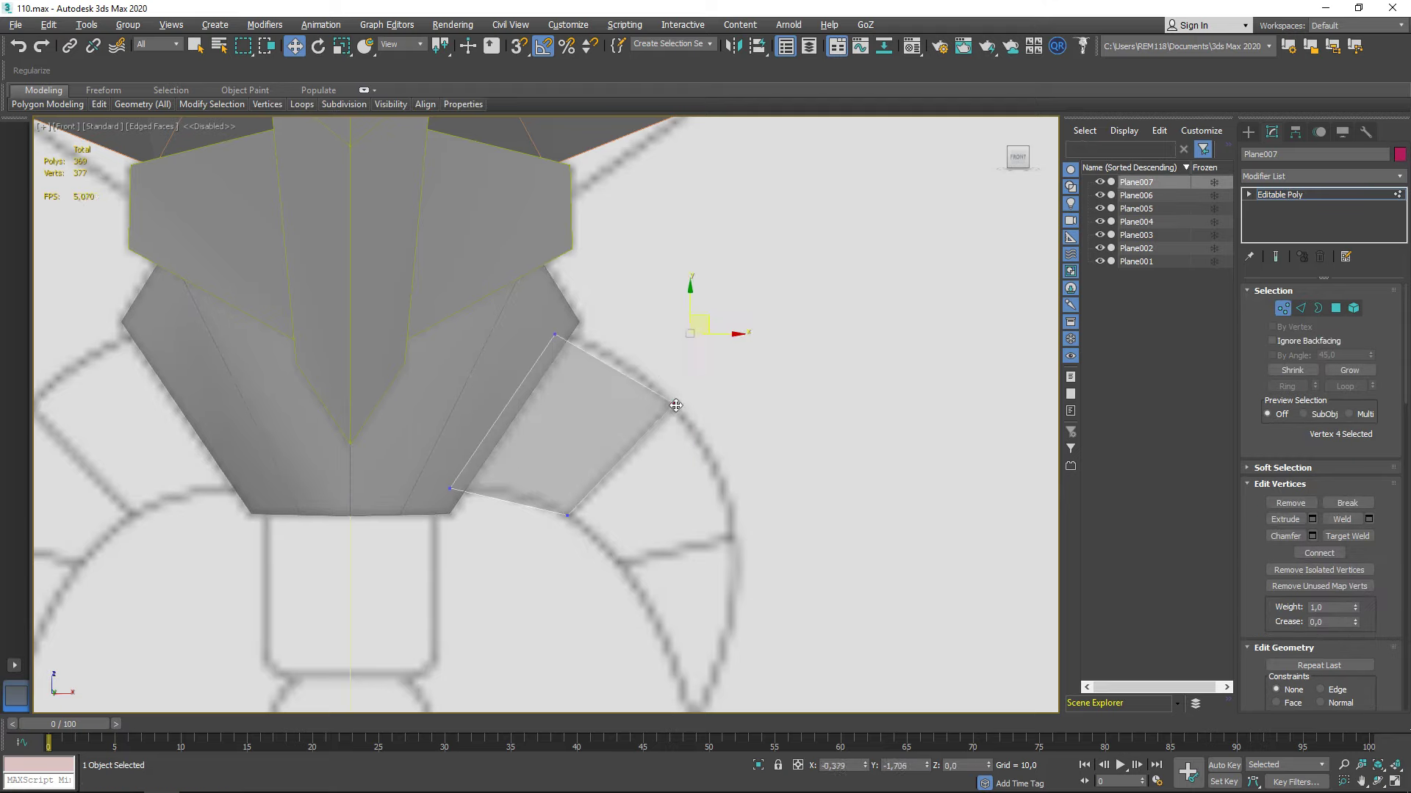
middle_click_drag(632, 448, 613, 416)
key("2")
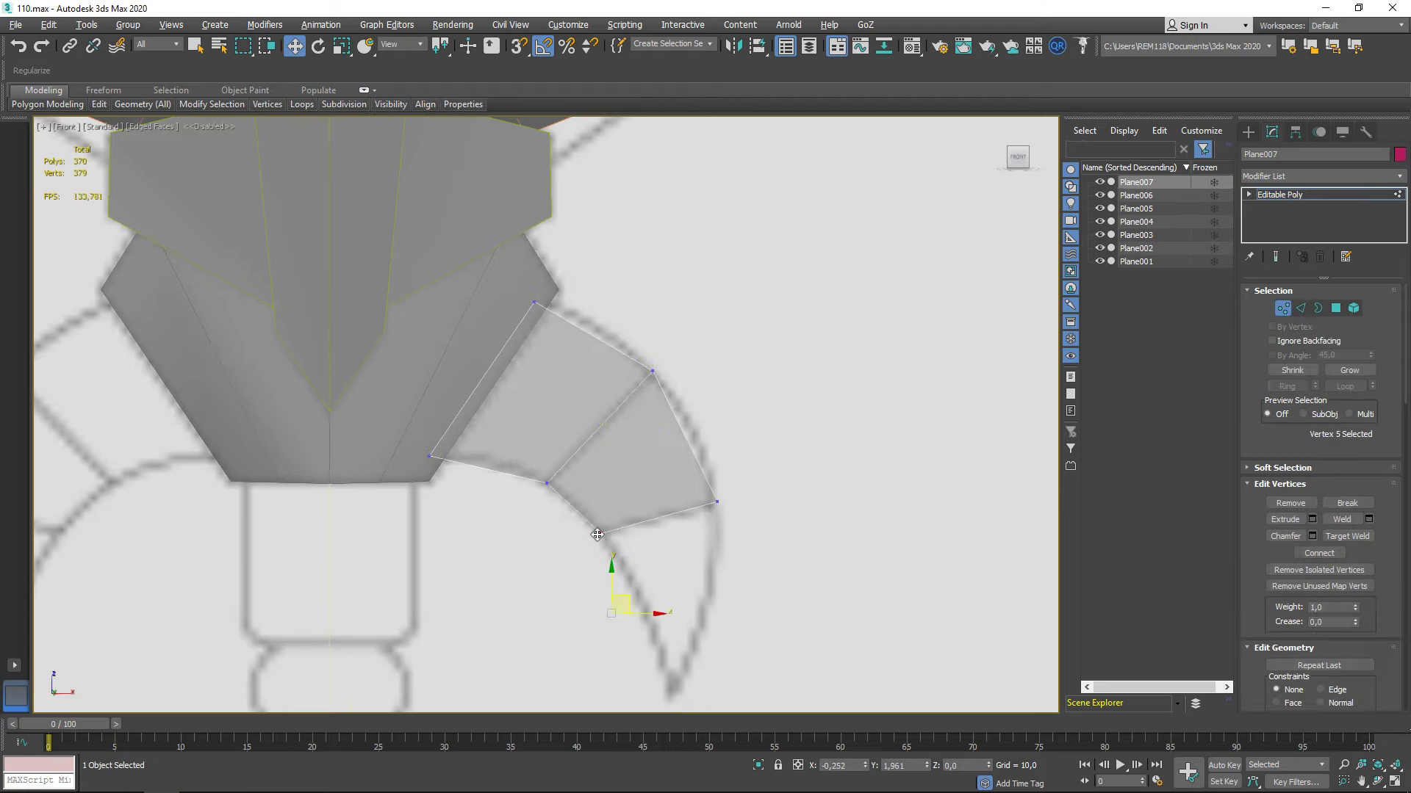
middle_click_drag(597, 537, 556, 471)
key("2")
left_click(635, 448)
key("1")
scroll(644, 534, "up", 3)
scroll(644, 535, "up", 3)
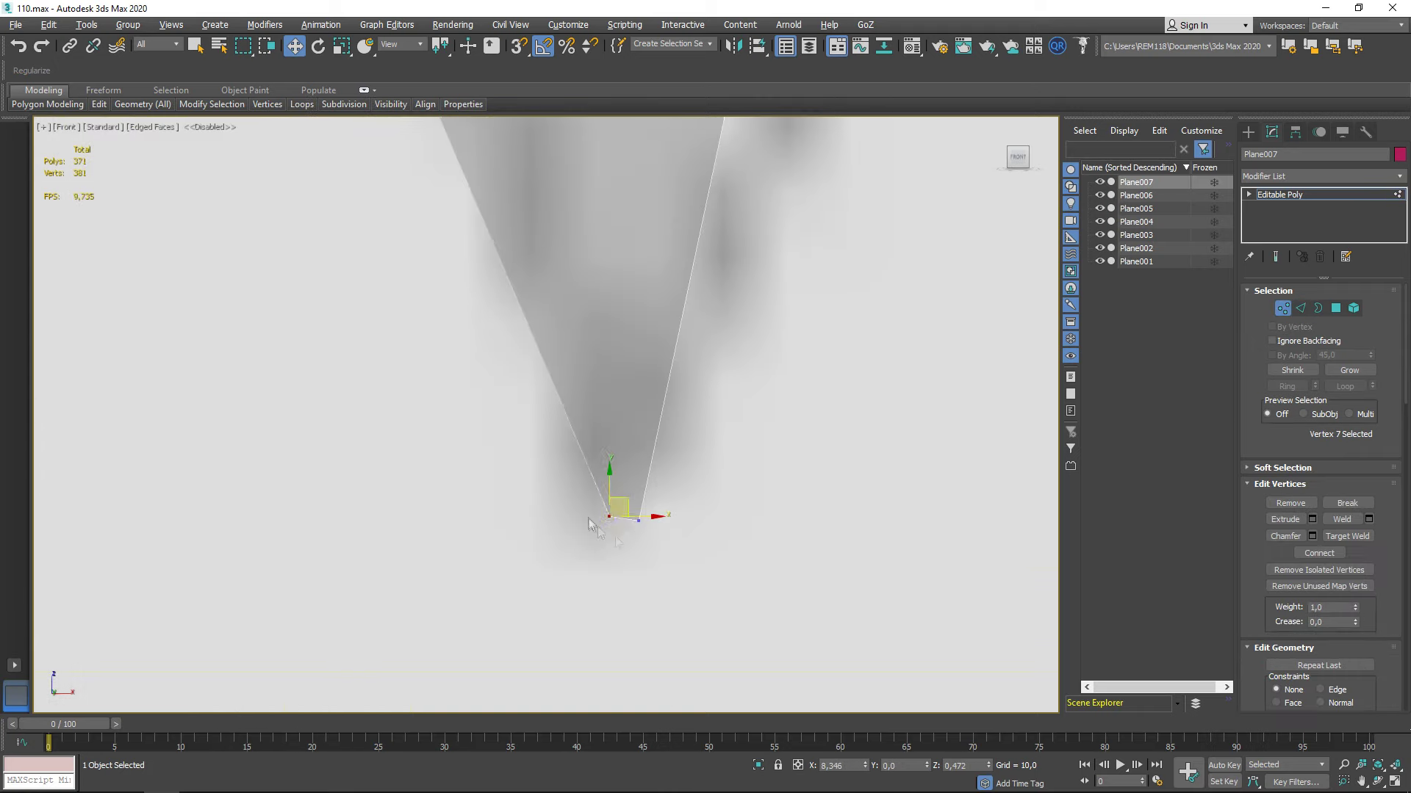
scroll(623, 518, "down", 5)
key("2")
Connect the horn's cross edges and snap the outer-arc vertices onto the reference curve
left_click_drag(629, 236, 588, 298)
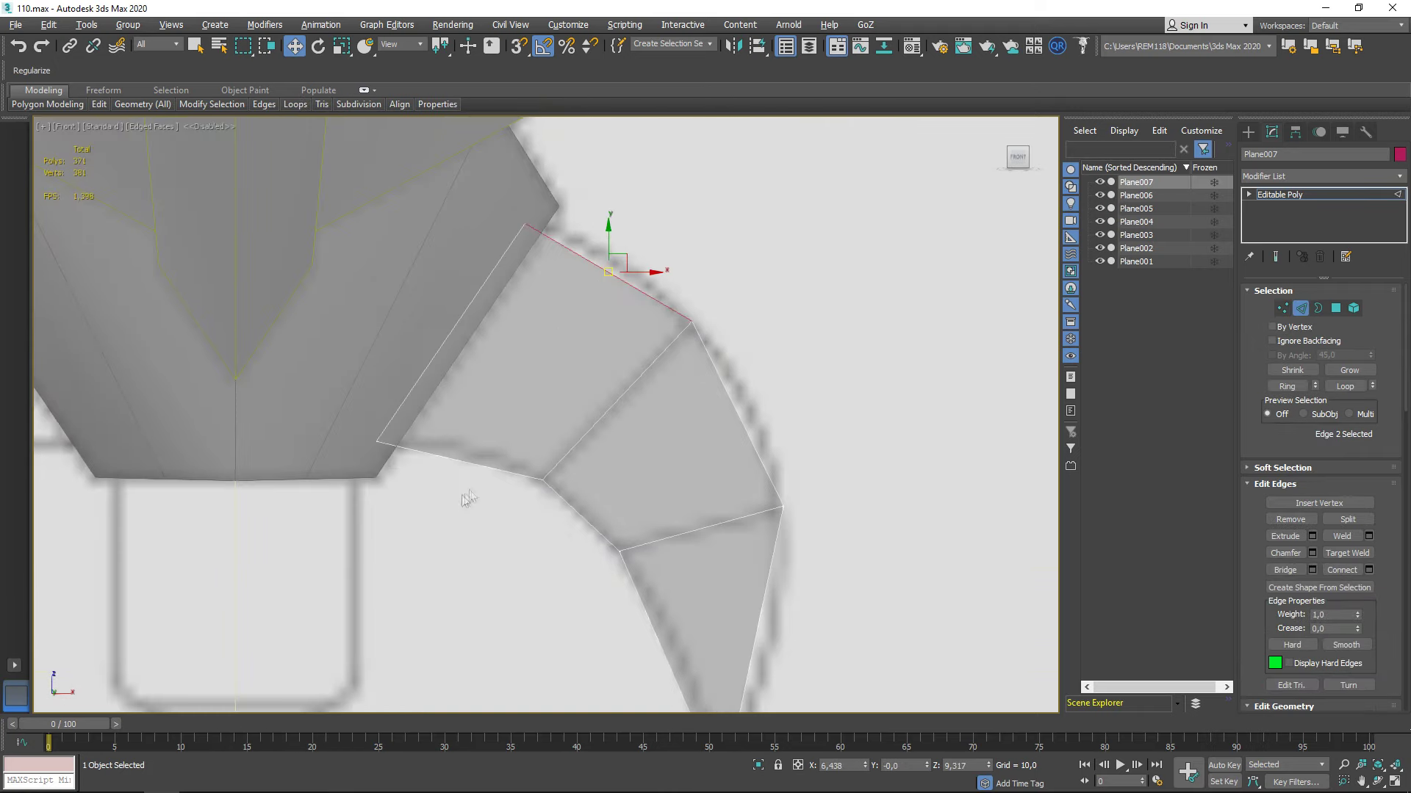
key("ctrl+shift+e")
key("1")
left_click(621, 259)
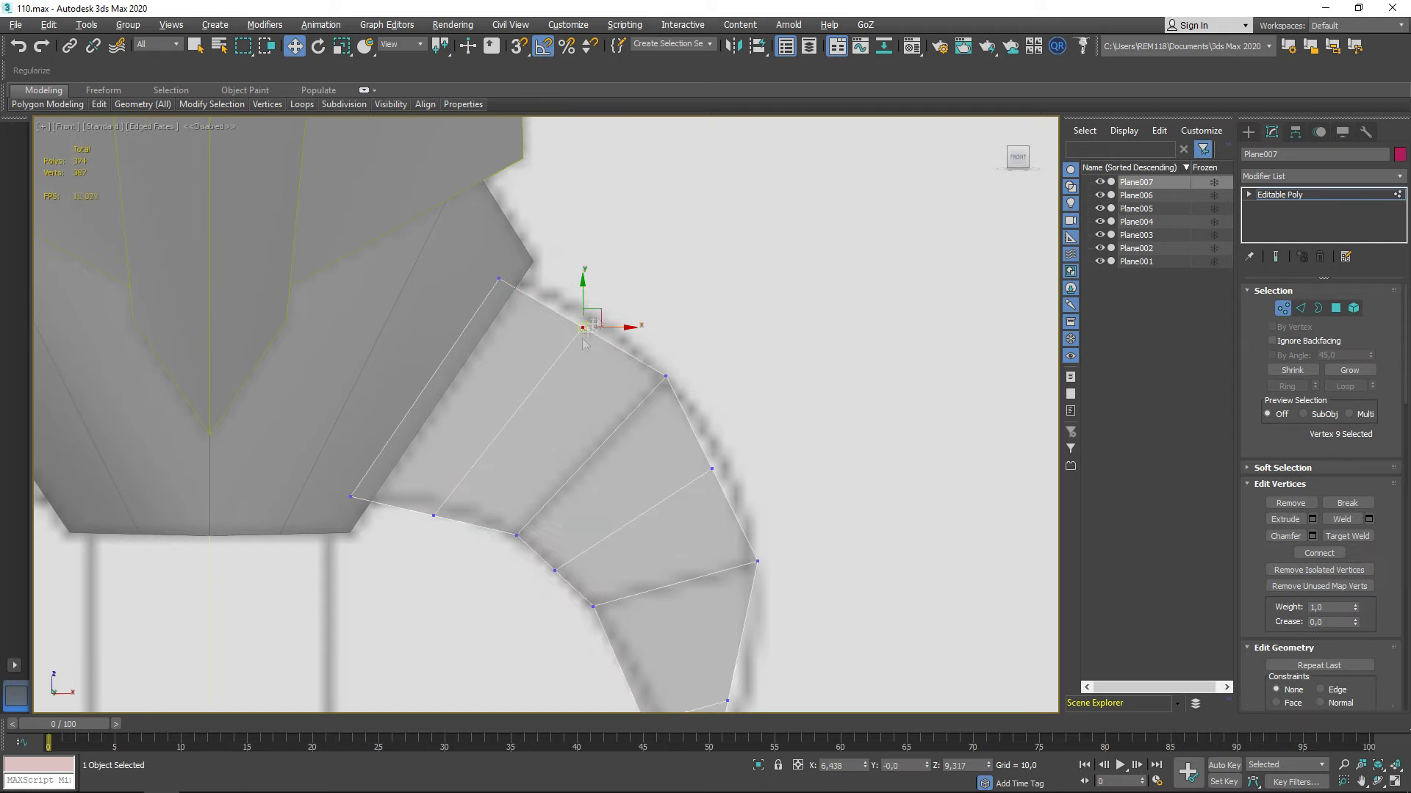
middle_click_drag(546, 399, 520, 401)
middle_click_drag(467, 441, 412, 372)
left_click(501, 448)
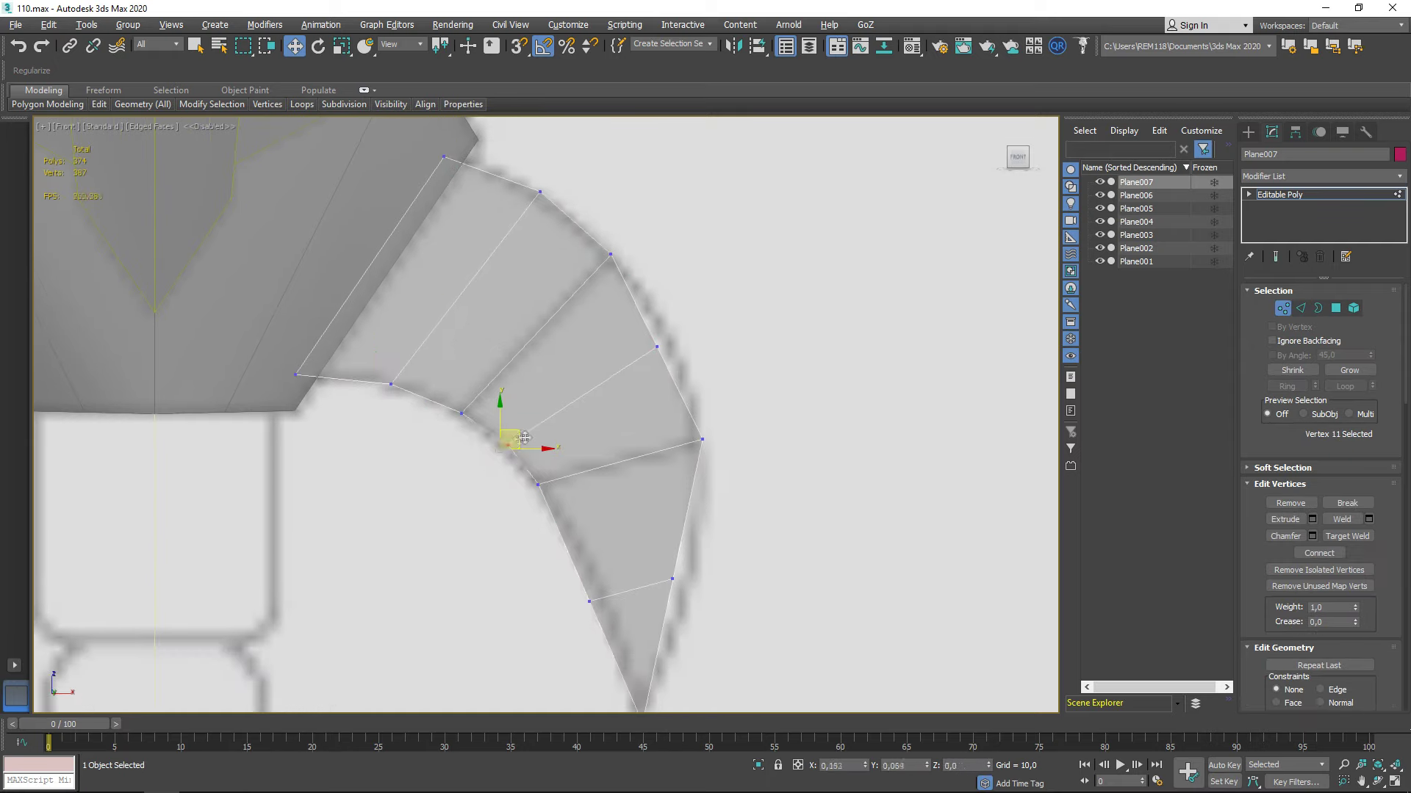
middle_click_drag(674, 340, 637, 221)
left_click(657, 437)
scroll(615, 466, "down", 3)
scroll(738, 686, "up", 2)
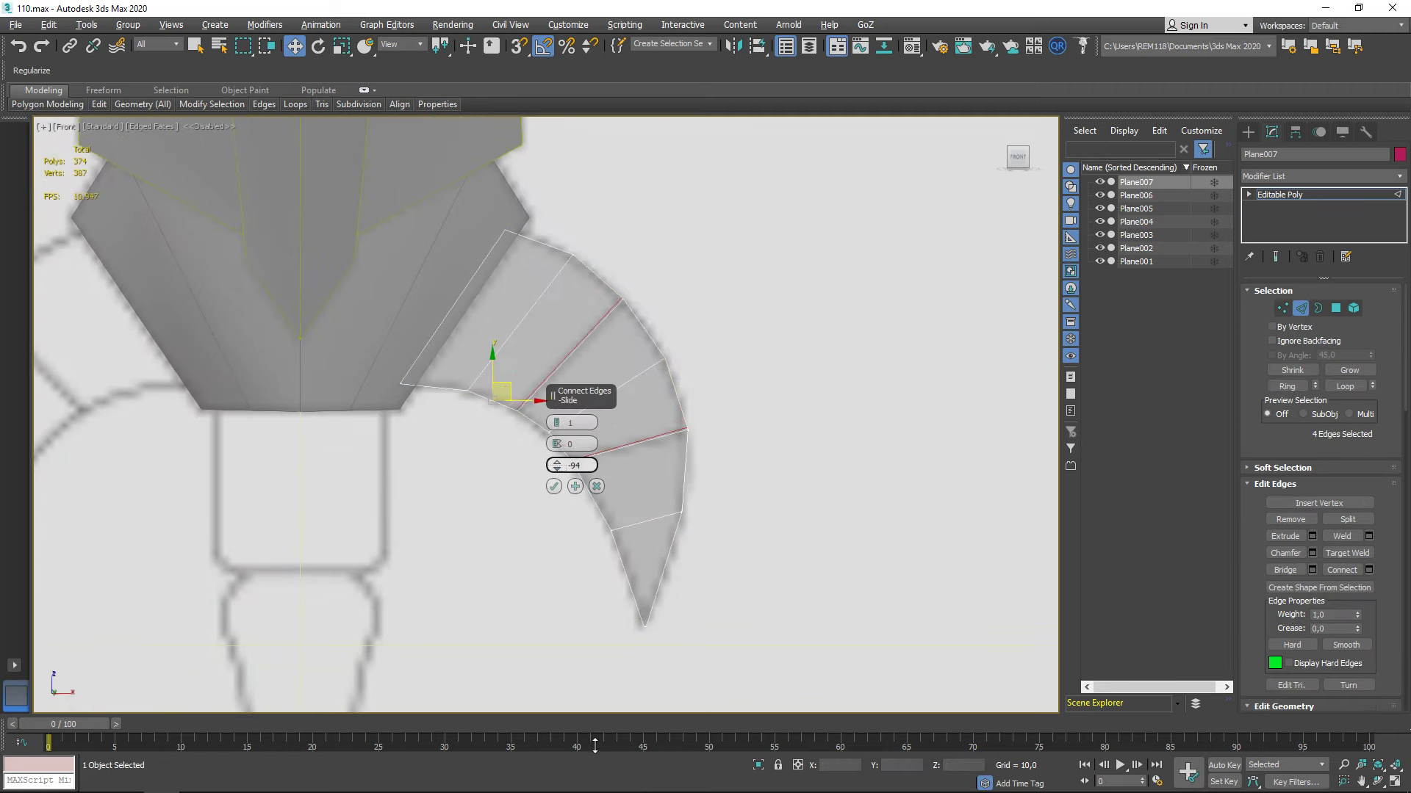
Confirm the connecting edges and select the doubled vertices on the horn's outer arc
left_click(553, 486)
key("1")
scroll(573, 396, "down", 5)
scroll(599, 381, "up", 6)
scroll(639, 375, "up", 3)
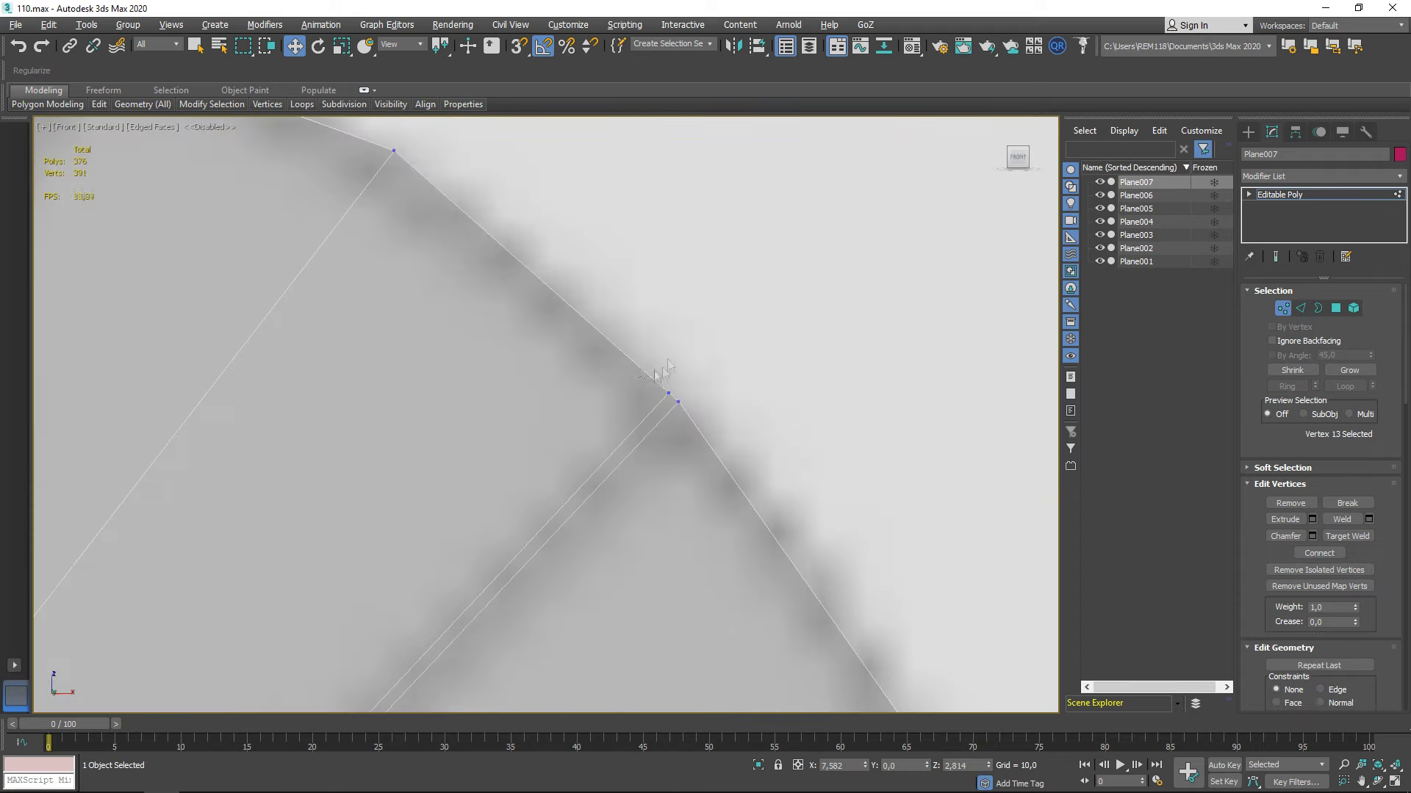
scroll(641, 371, "down", 5)
left_click(638, 336)
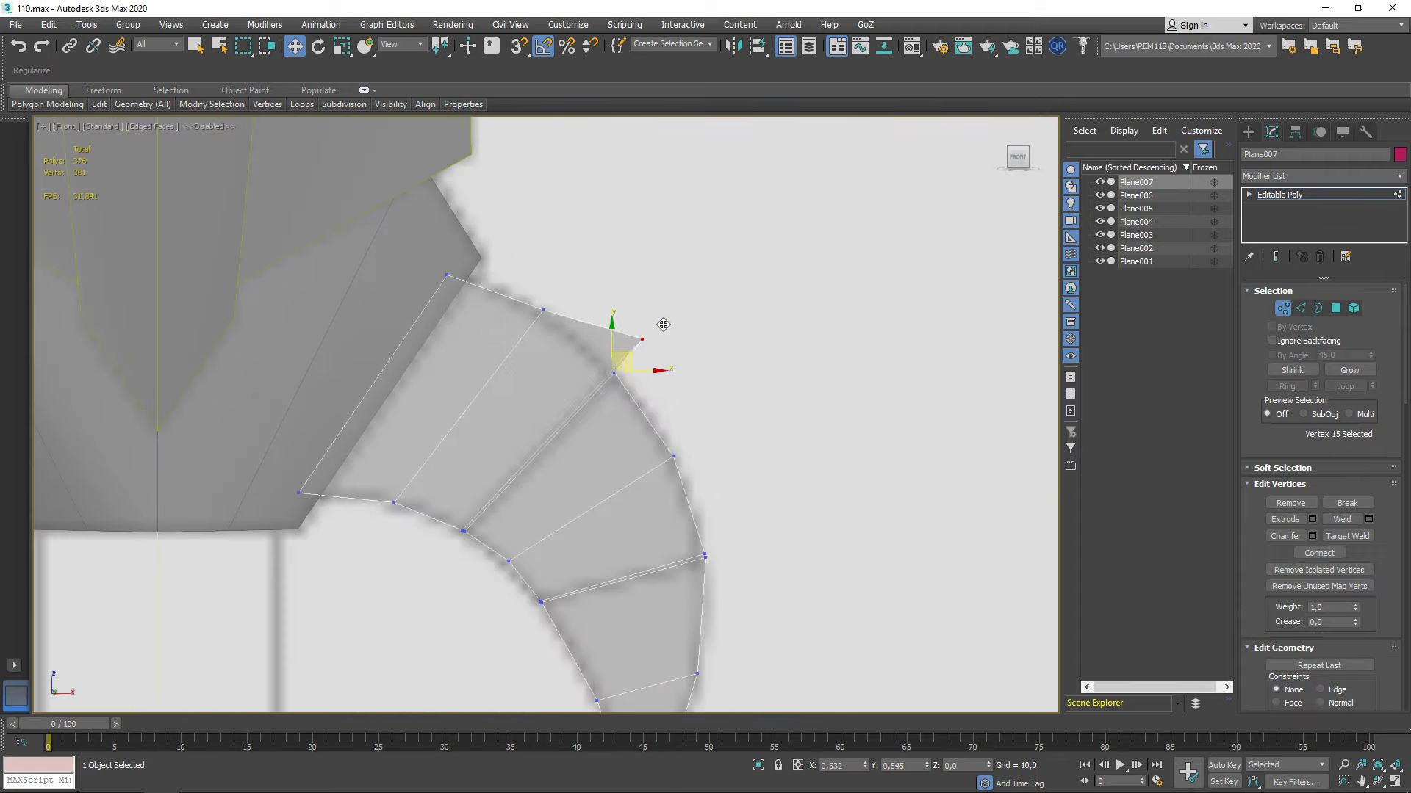
left_click(652, 466)
scroll(651, 466, "up", 5)
scroll(665, 413, "down", 6)
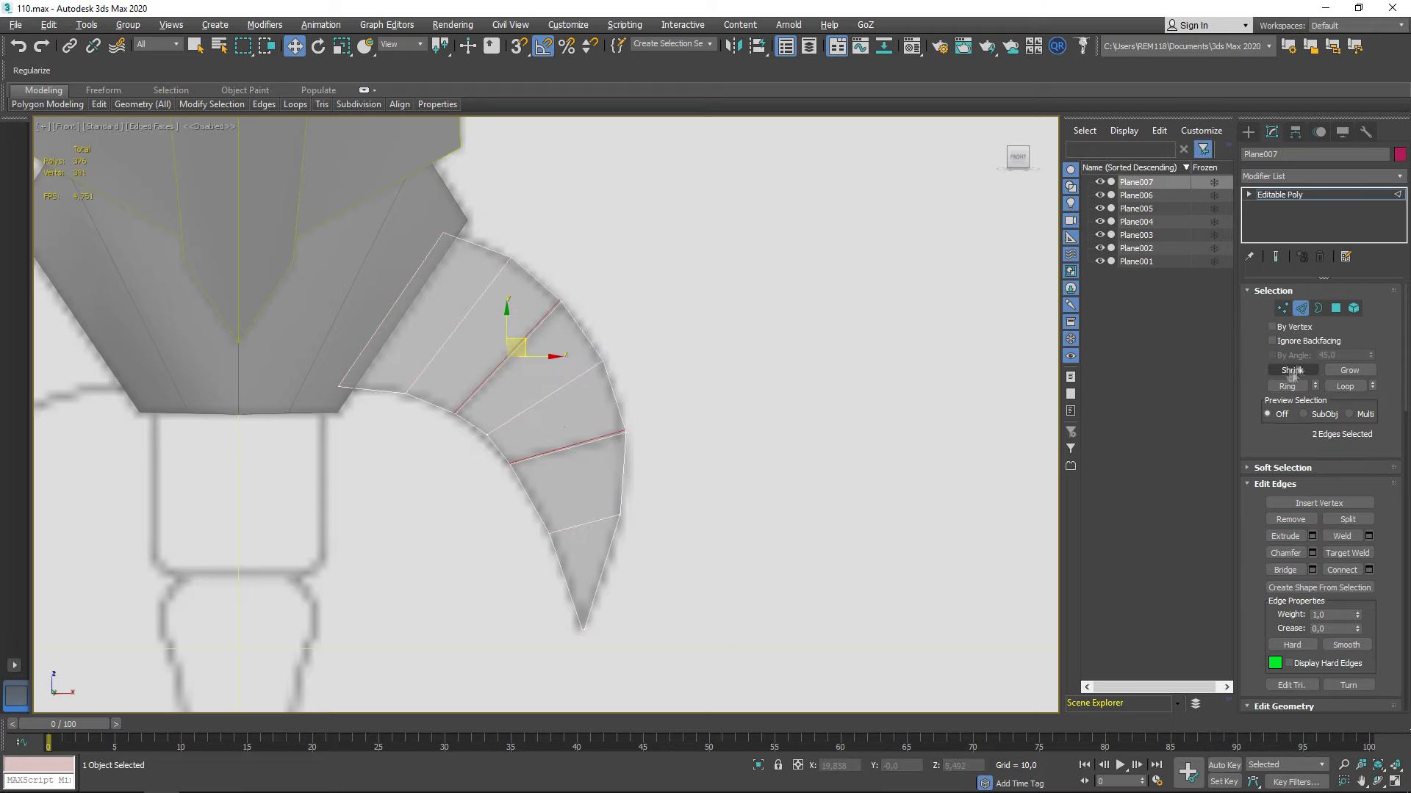
Move the last vertex onto the reference outline, then orbit to inspect the horn in 3D
scroll(542, 324, "up", 6)
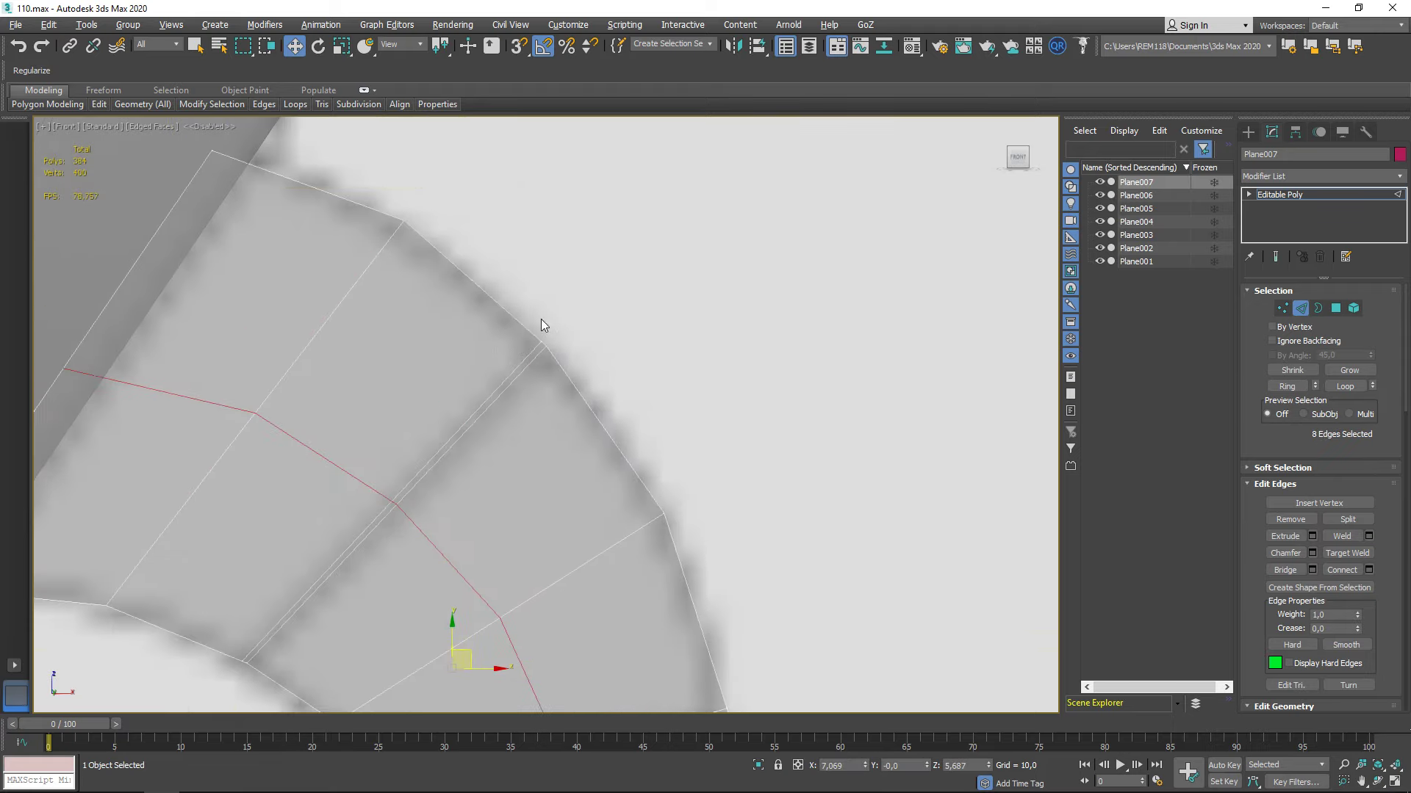
scroll(537, 343, "down", 6)
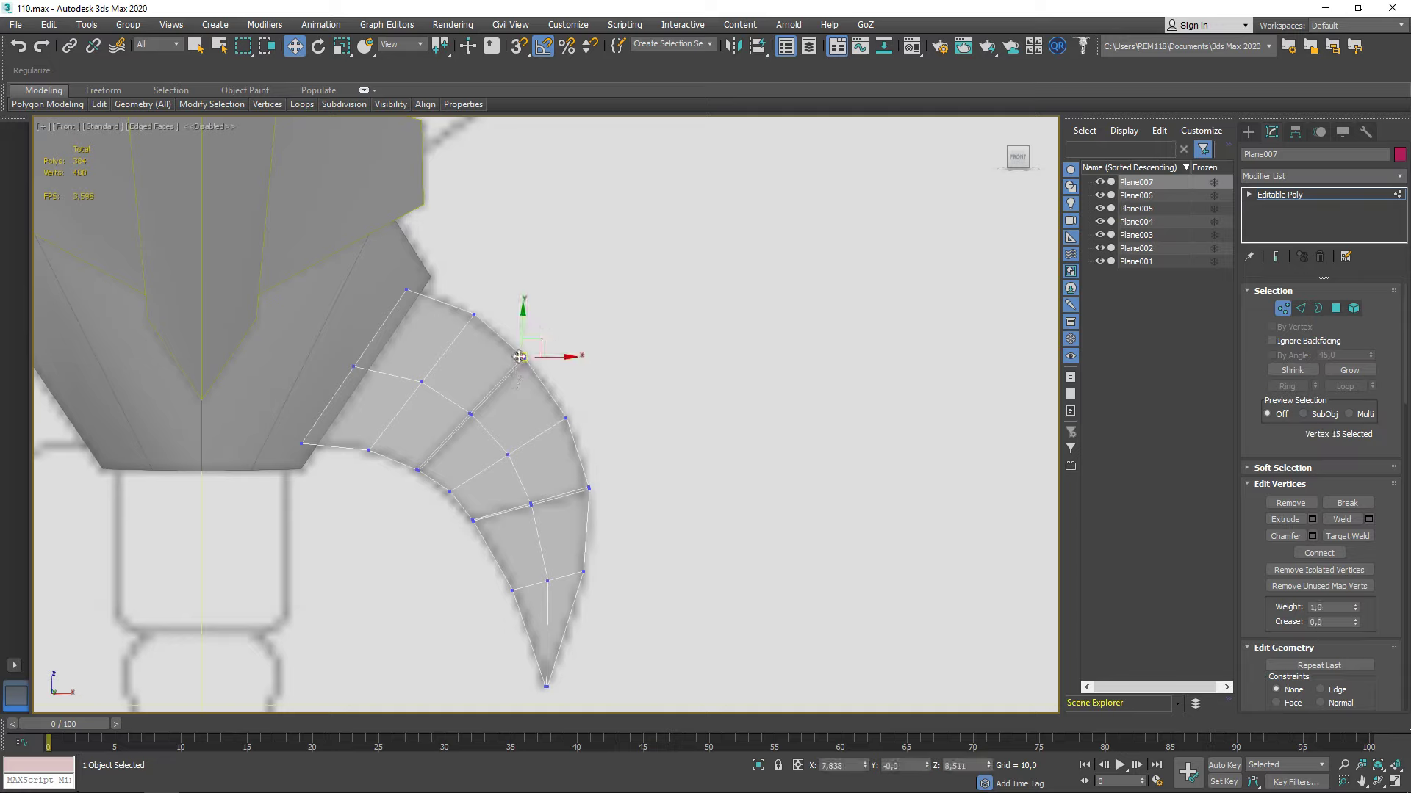
scroll(557, 321, "up", 2)
scroll(580, 382, "up", 2)
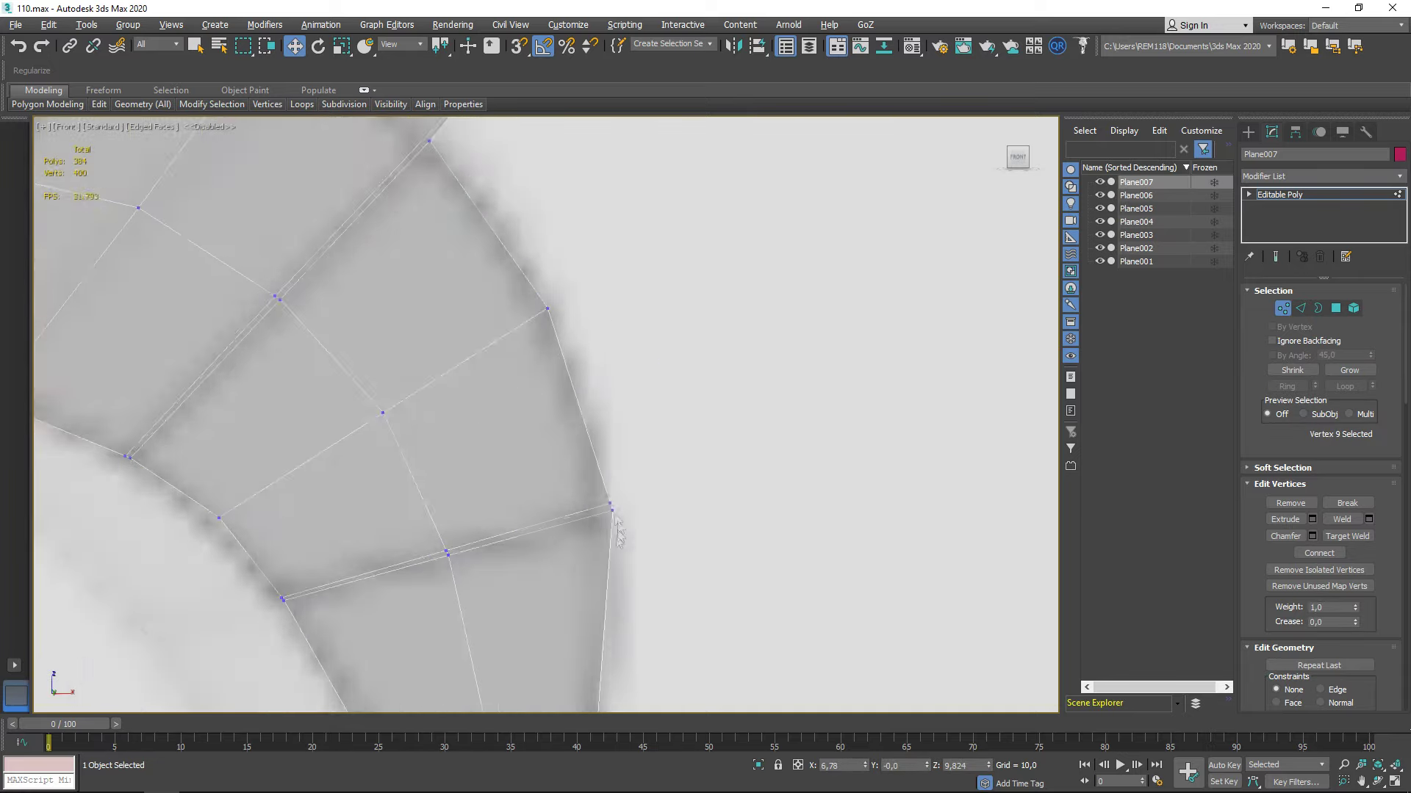
scroll(595, 441, "down", 1)
left_click_drag(566, 470, 601, 450)
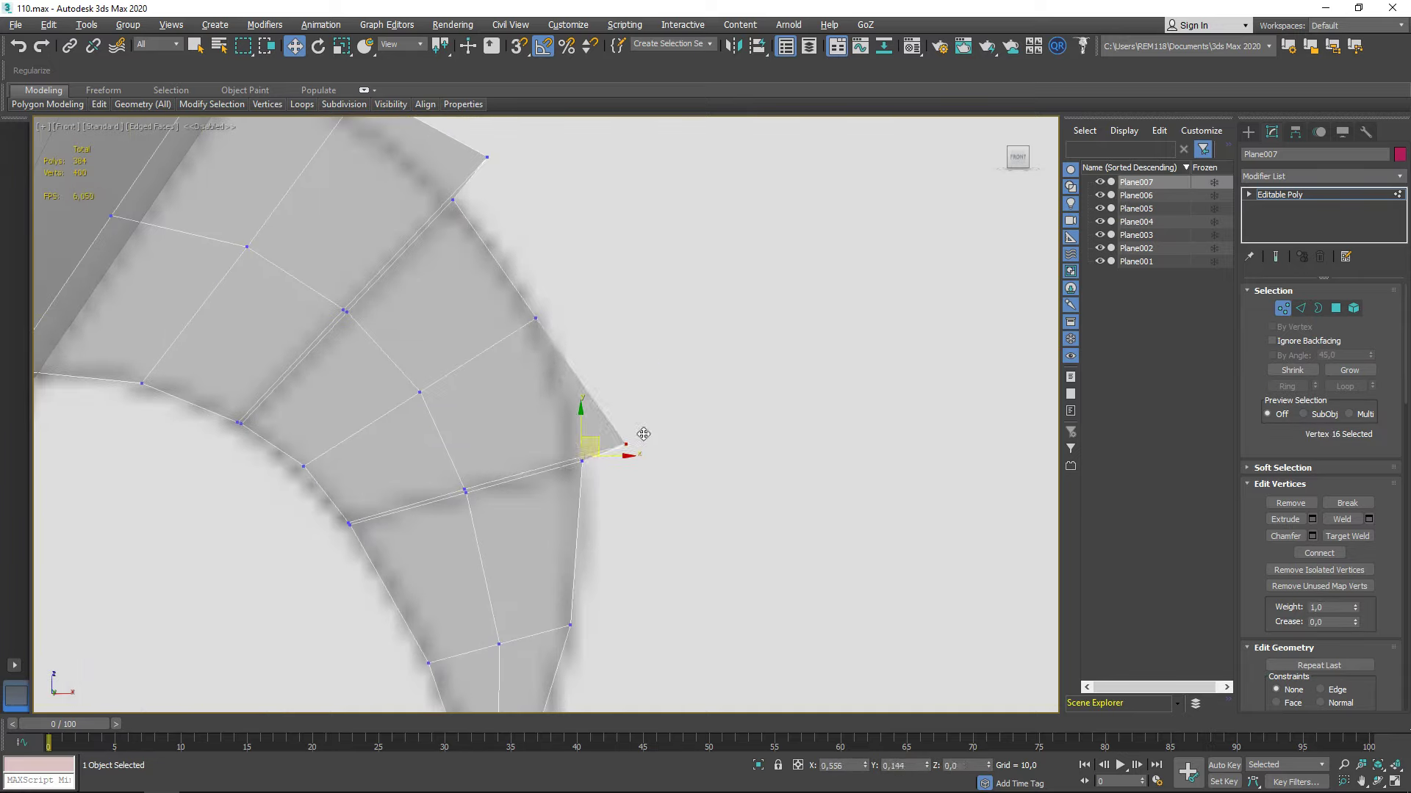
scroll(673, 346, "down", 2)
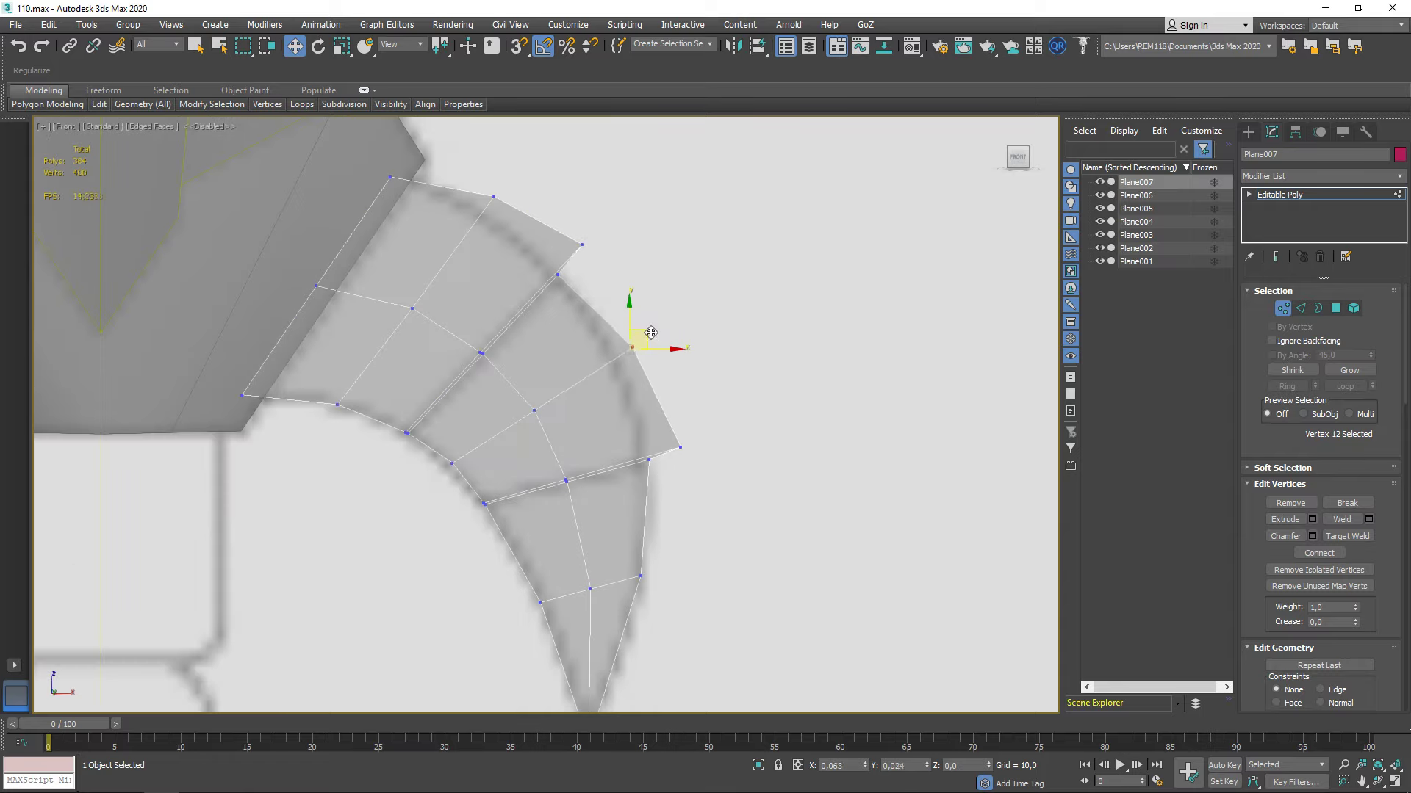
scroll(651, 333, "down", 3)
key("1")
middle_click_drag(687, 379, 1359, 301, "alt")
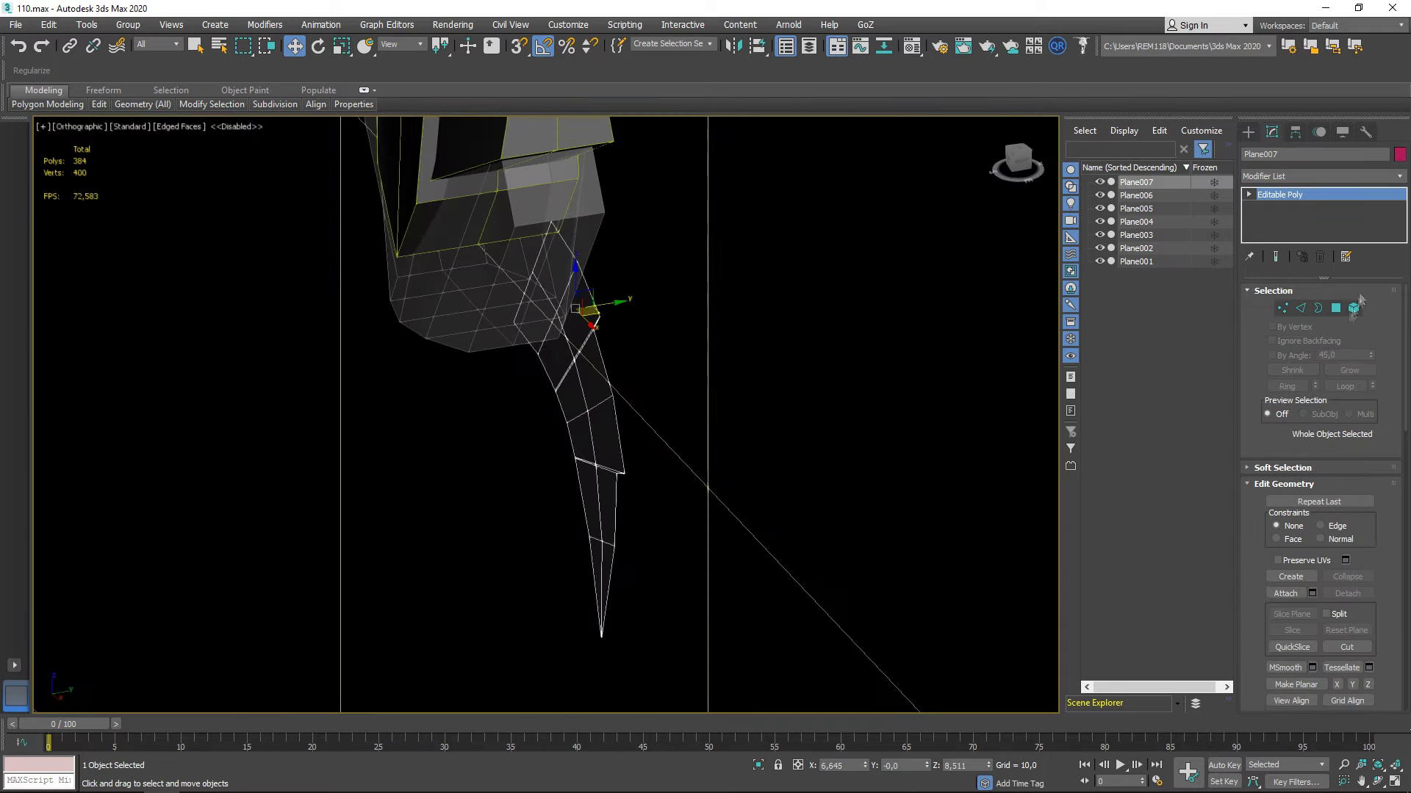
Add a Shell modifier to thicken Plane007's horn, then collapse it to Editable Poly
middle_click_drag(615, 303, 623, 329)
left_click(1401, 180)
scroll(1282, 627, "down", 10)
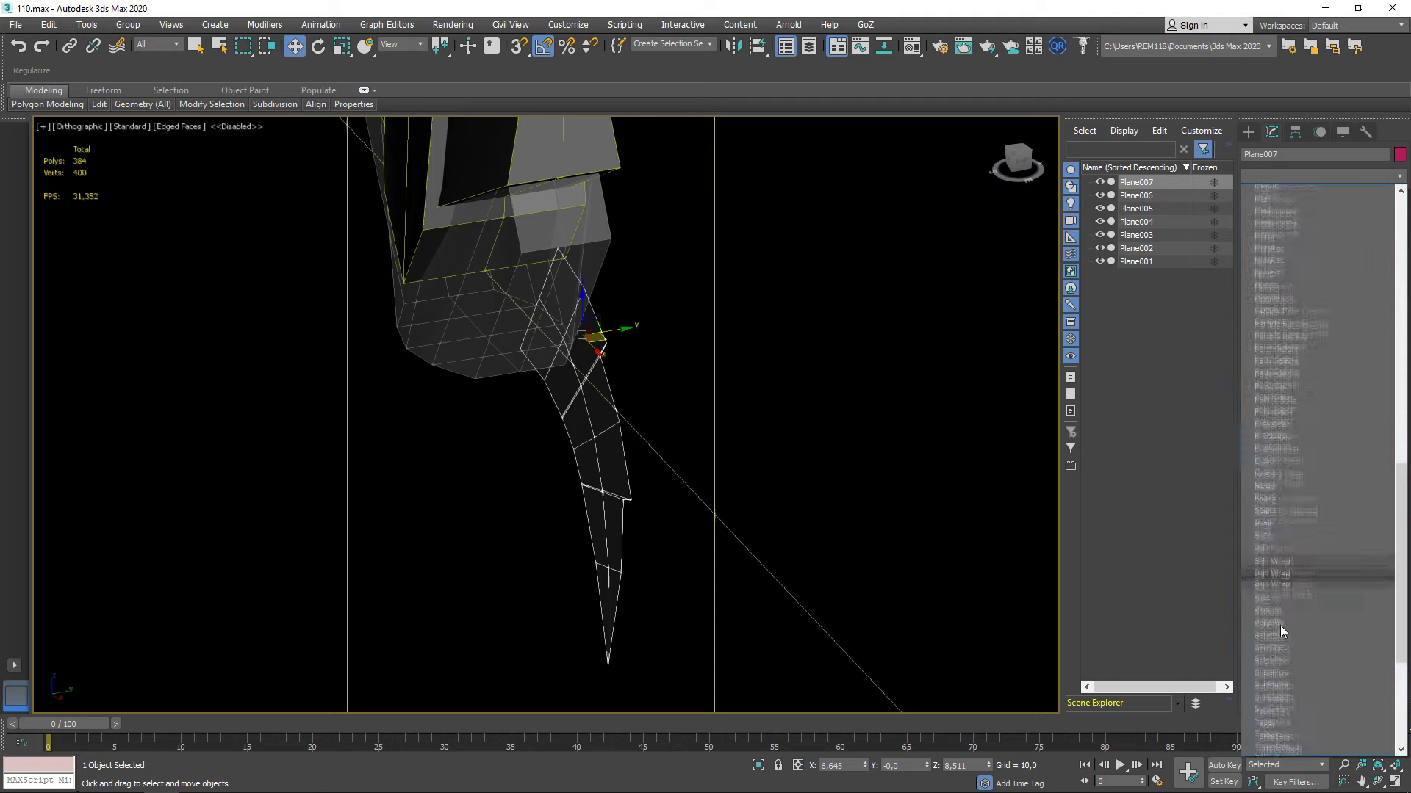
left_click(1284, 427)
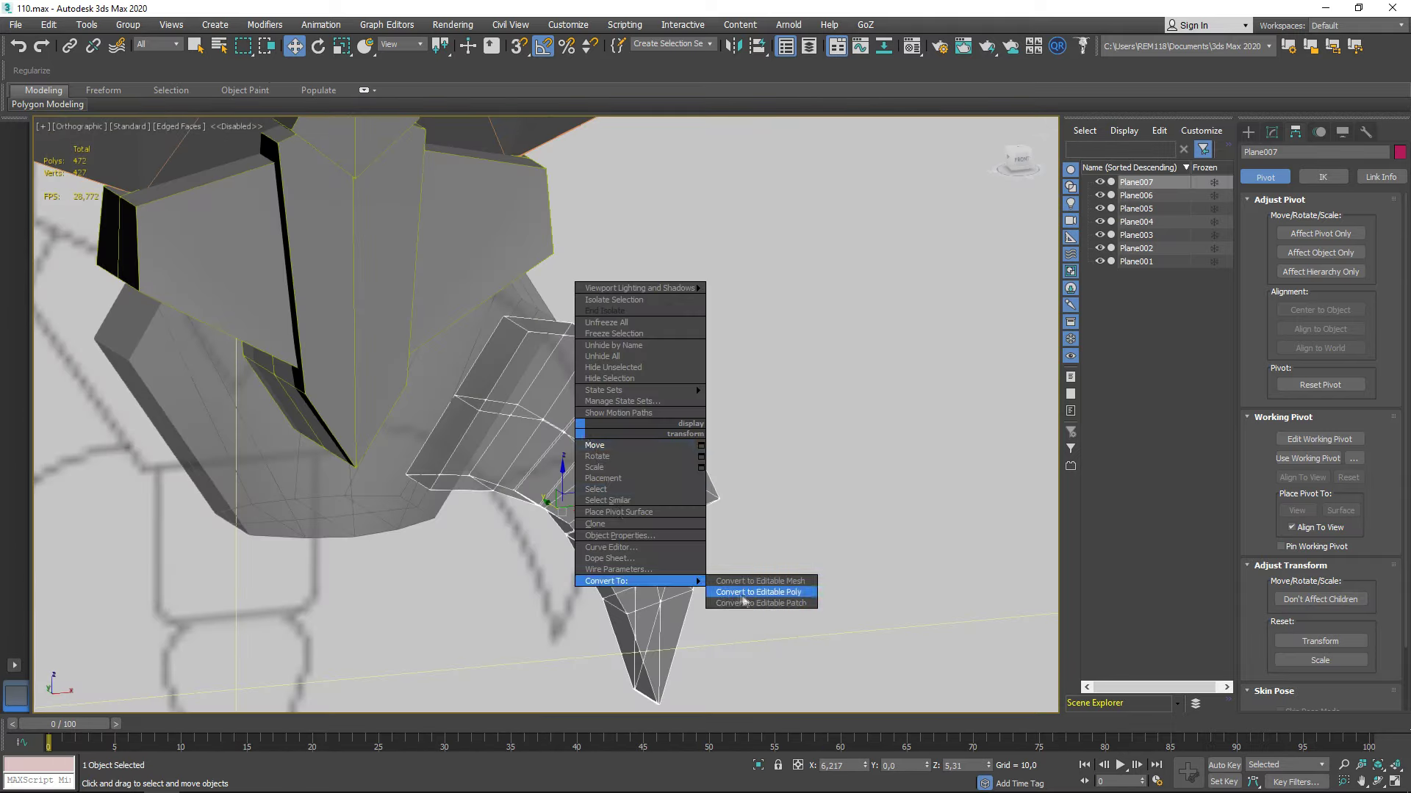
left_click(735, 588)
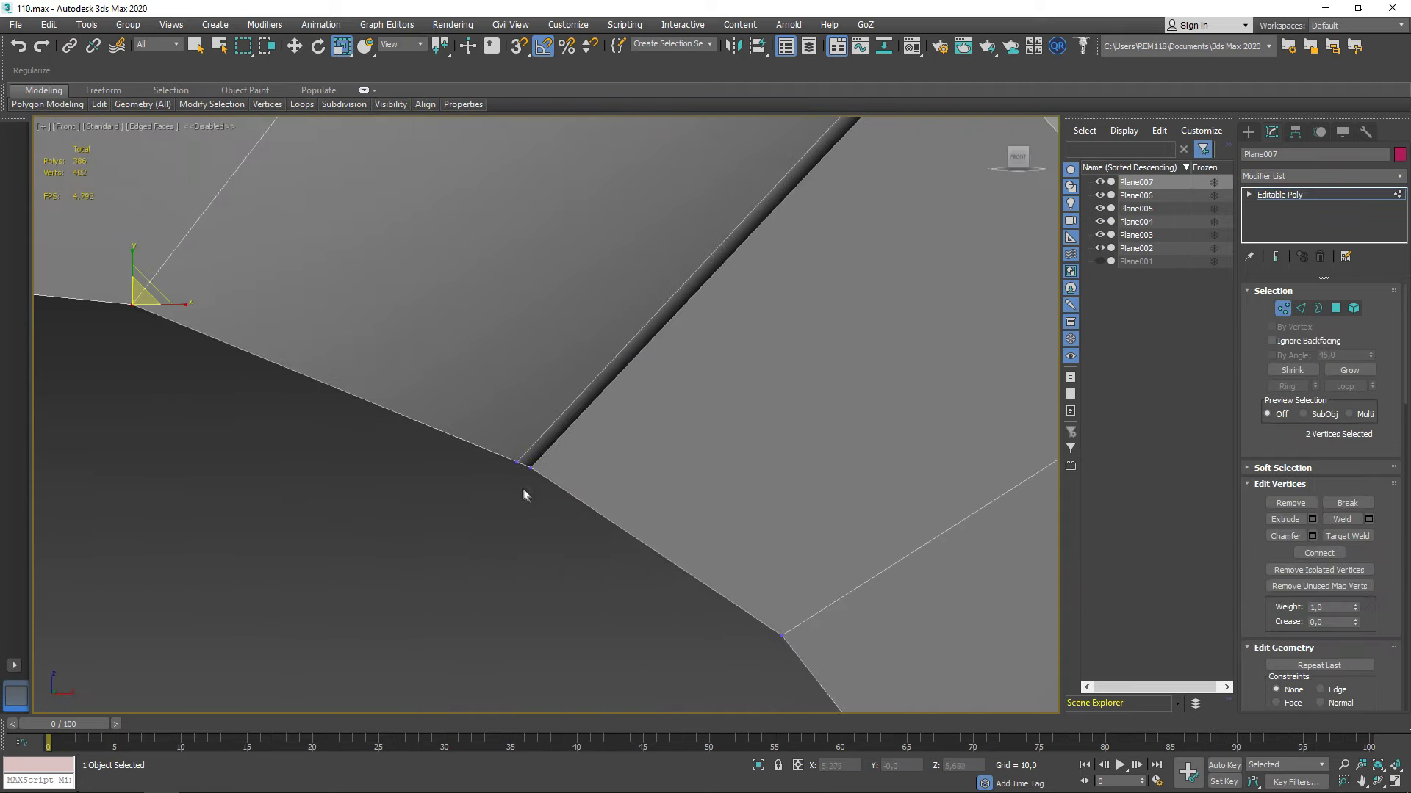
Select the overlapping seam vertices and mirror the horn across X with a Symmetry modifier
right_click(561, 429)
left_click(615, 444)
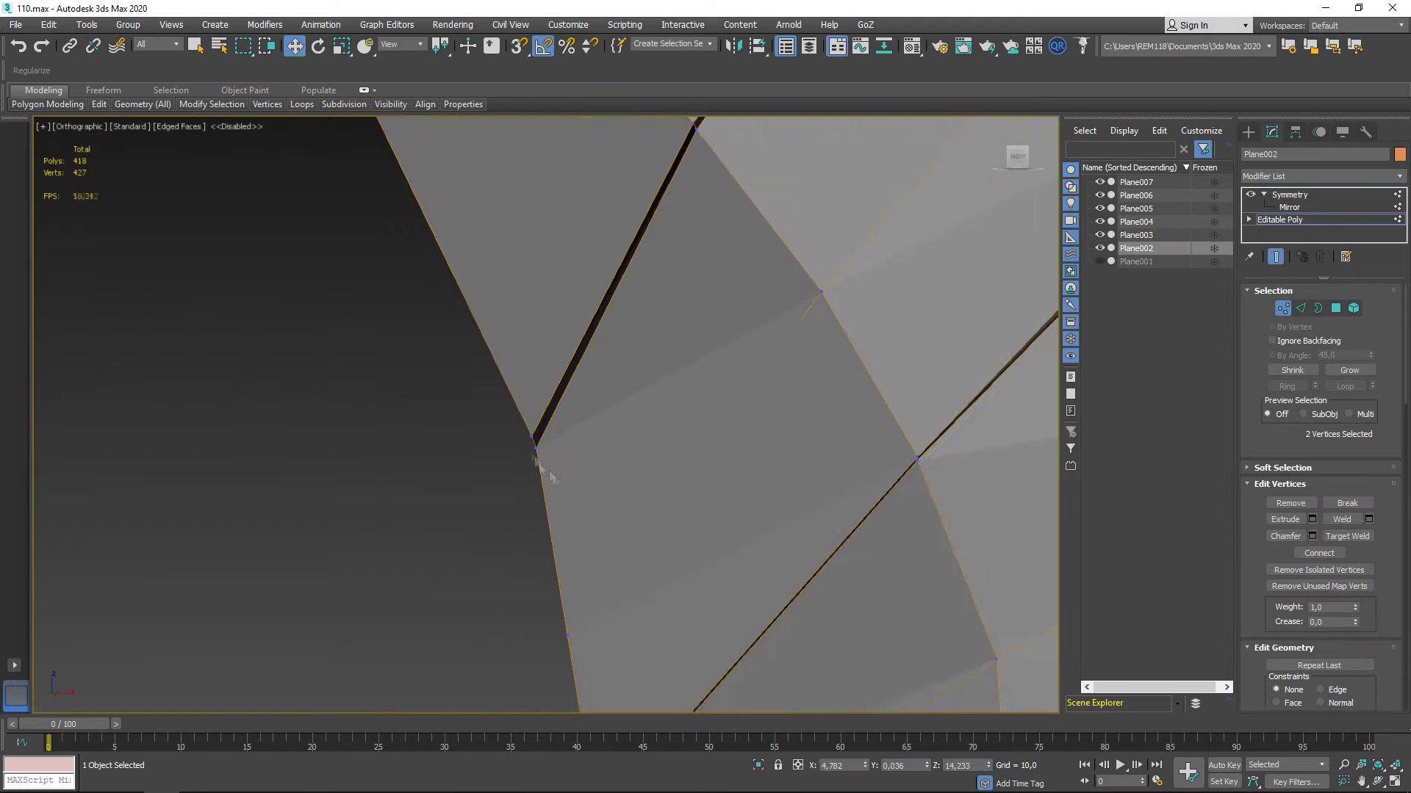
left_click_drag(490, 405, 547, 448)
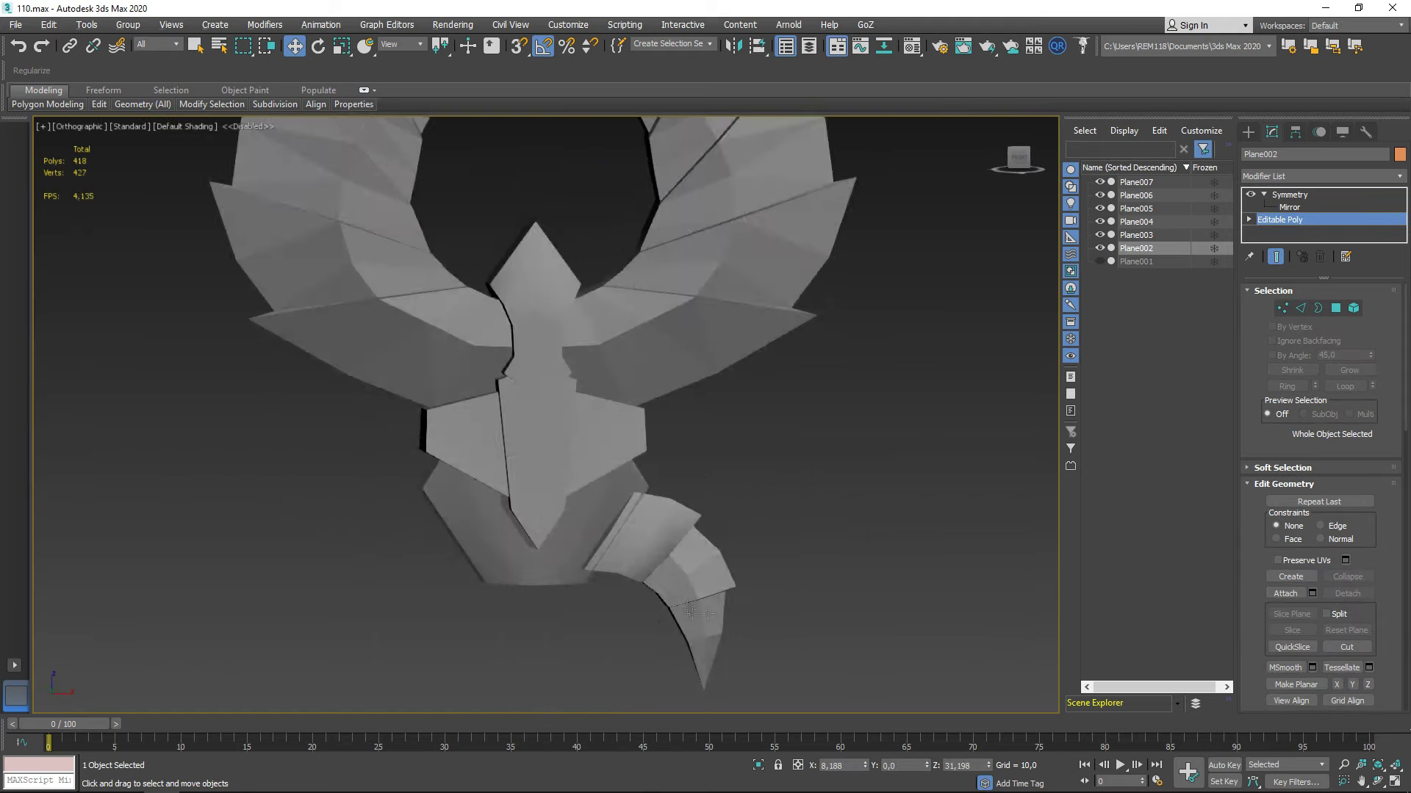
left_click(1323, 176)
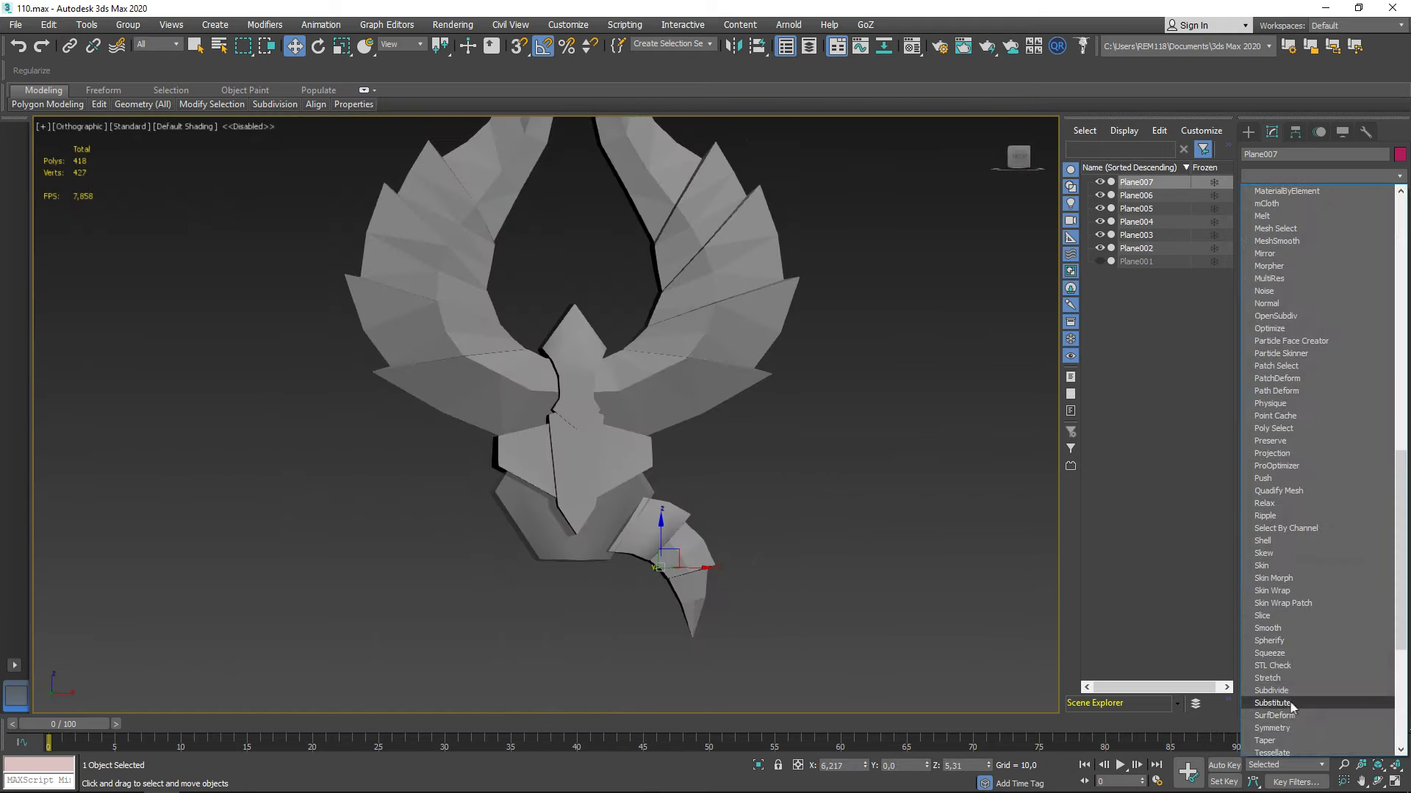
left_click(1316, 577)
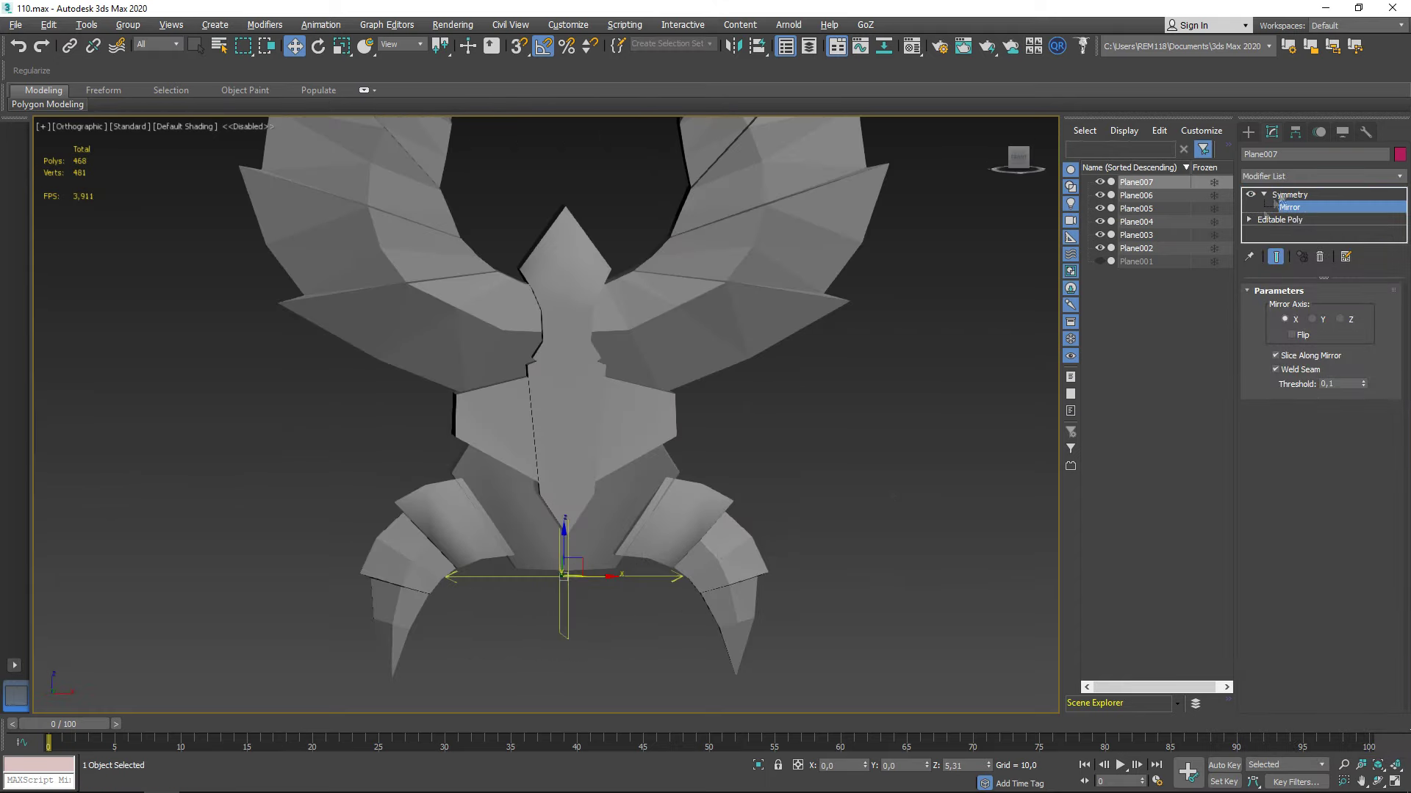
Select Plane004 and draw a cylinder below the halberd head
left_click(593, 526)
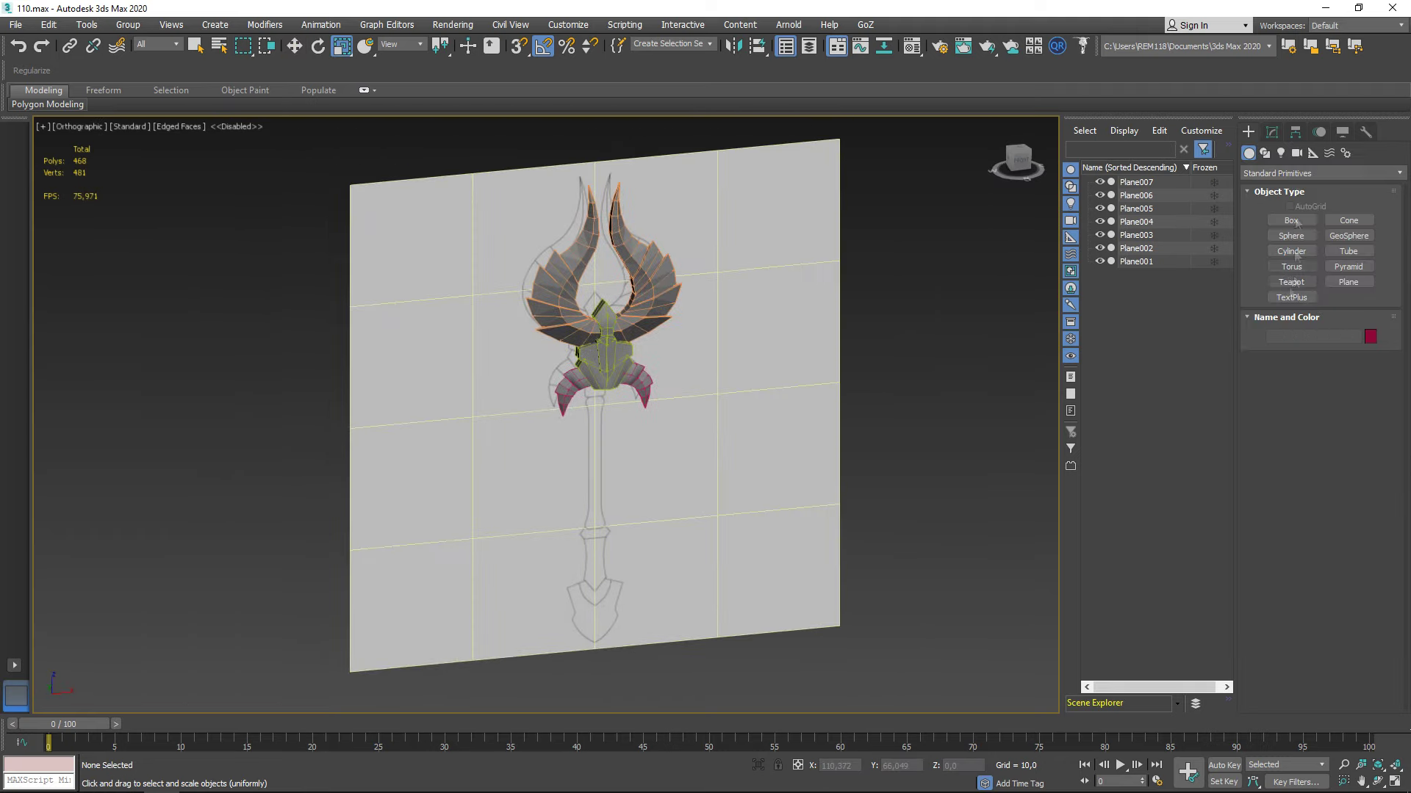
left_click(1291, 251)
left_click_drag(655, 447, 687, 448)
Size the cylinder to radius 2.146, zero its Y position, and shorten its height slightly
left_click(665, 412)
right_click(670, 427)
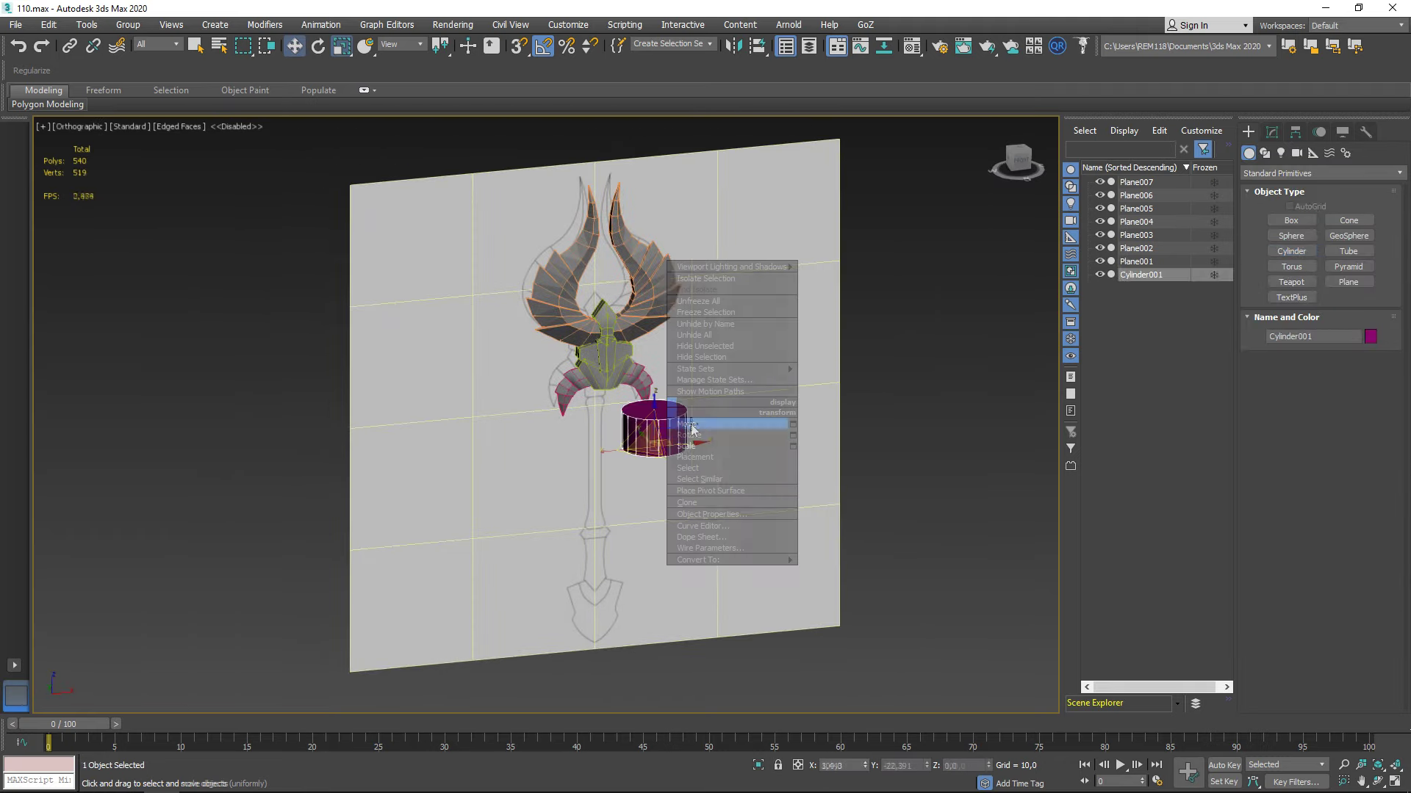
left_click(734, 432)
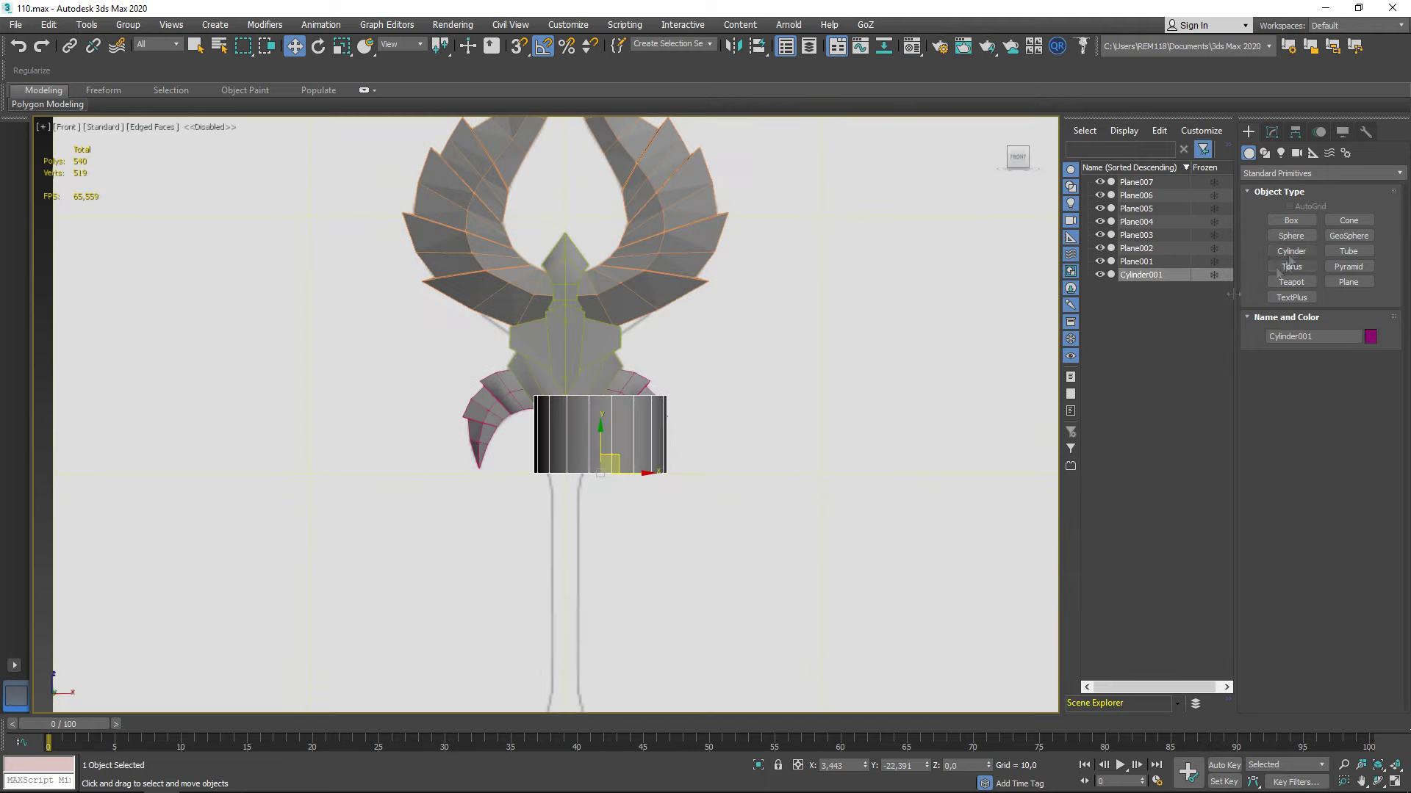
mouse_move(1374, 313)
left_mouse_down()
mouse_move(1373, 346)
mouse_move(1373, 331)
left_mouse_up()
right_click(92, 476)
left_click(197, 422)
scroll(583, 411, "up", 2)
scroll(792, 413, "up", 5)
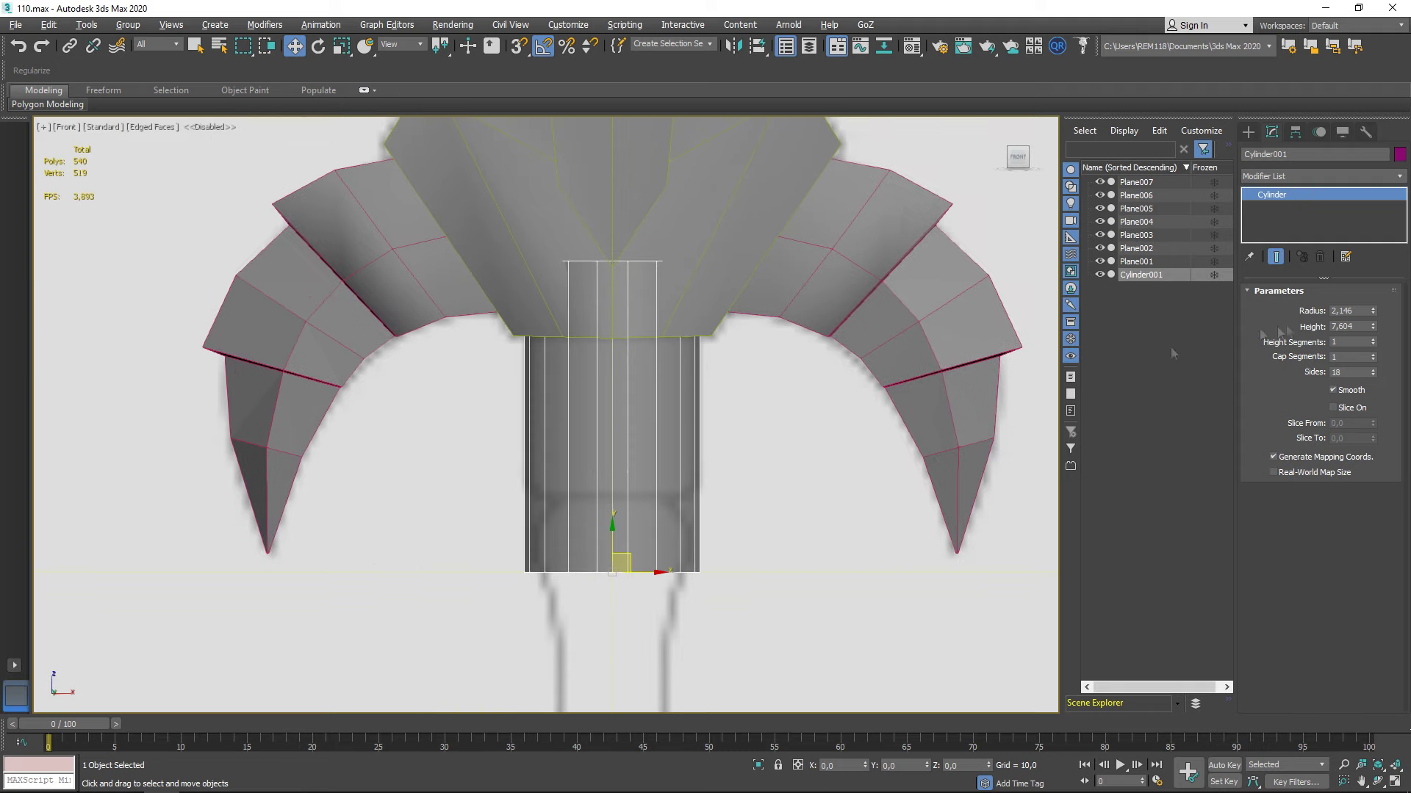
middle_click_drag(515, 599, 513, 551)
Convert the cylinder to Editable Poly and delete both end caps
right_click(601, 409)
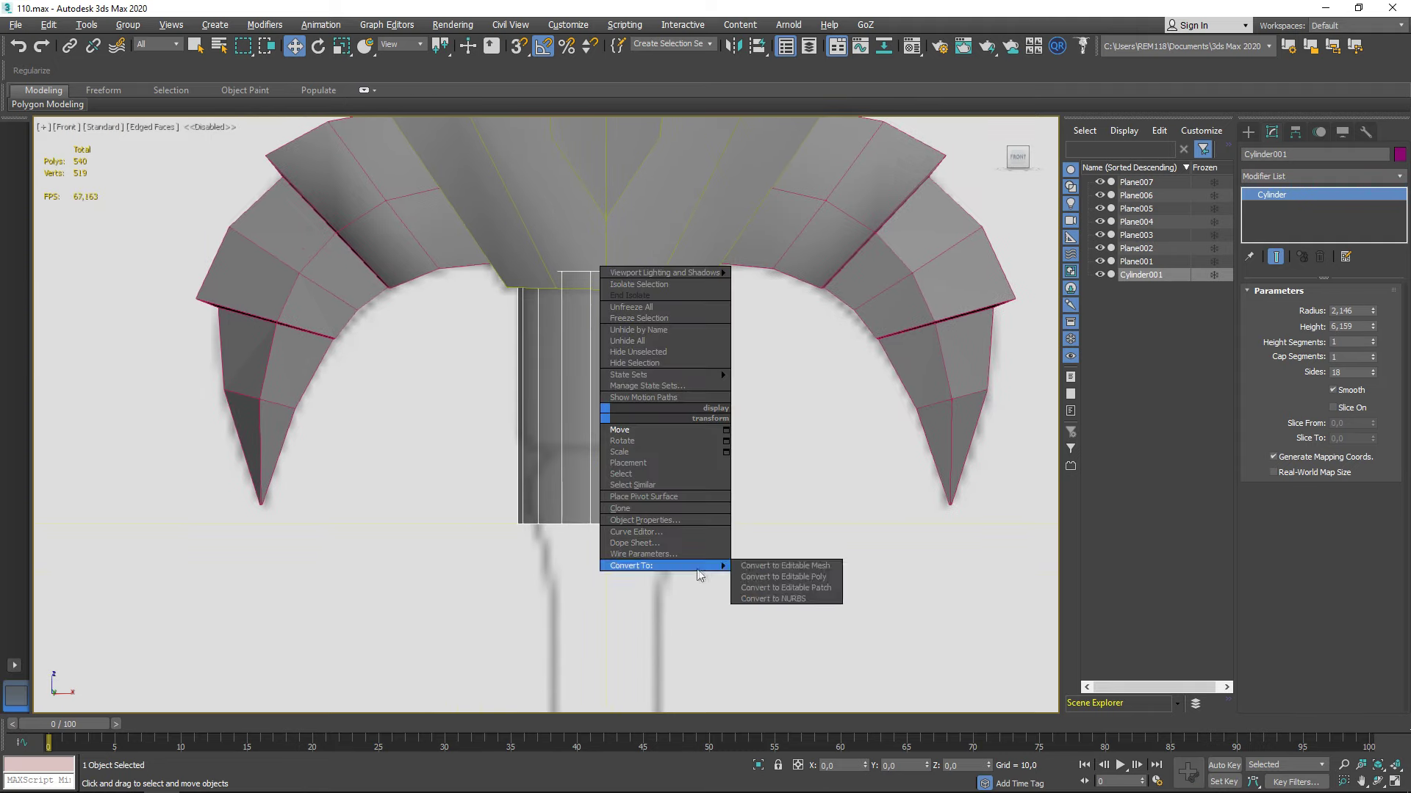
left_click(786, 581)
key("1")
left_click_drag(488, 560, 709, 507)
key("4")
mouse_move(619, 322)
middle_mouse_down("alt")
mouse_move(588, 353)
mouse_move(574, 476)
middle_mouse_up("alt")
left_click(583, 331)
key("F3")
left_click(575, 475, "ctrl")
key("Delete")
Shift-scale the open rim edges inward to taper the collar's end
mouse_move(519, 324)
middle_mouse_down("alt")
mouse_move(560, 448)
mouse_move(566, 283)
middle_mouse_up("alt")
key("2")
left_click(566, 283)
right_click(570, 355)
left_click(621, 393)
left_click_drag(564, 288, 547, 345, "shift")
middle_click_drag(540, 624, 537, 509)
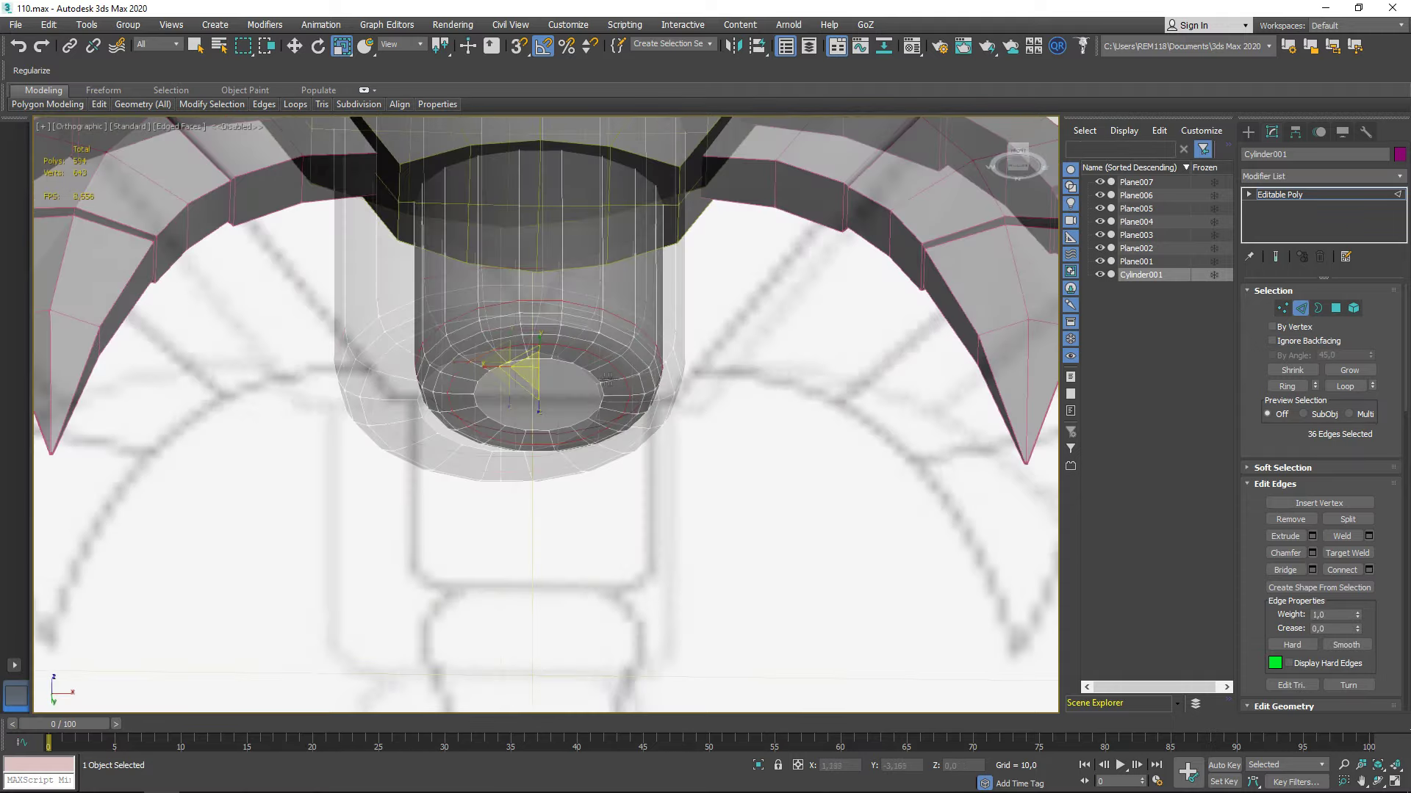
Clone the collar's bottom ring in place and detach it as Object001
key("4")
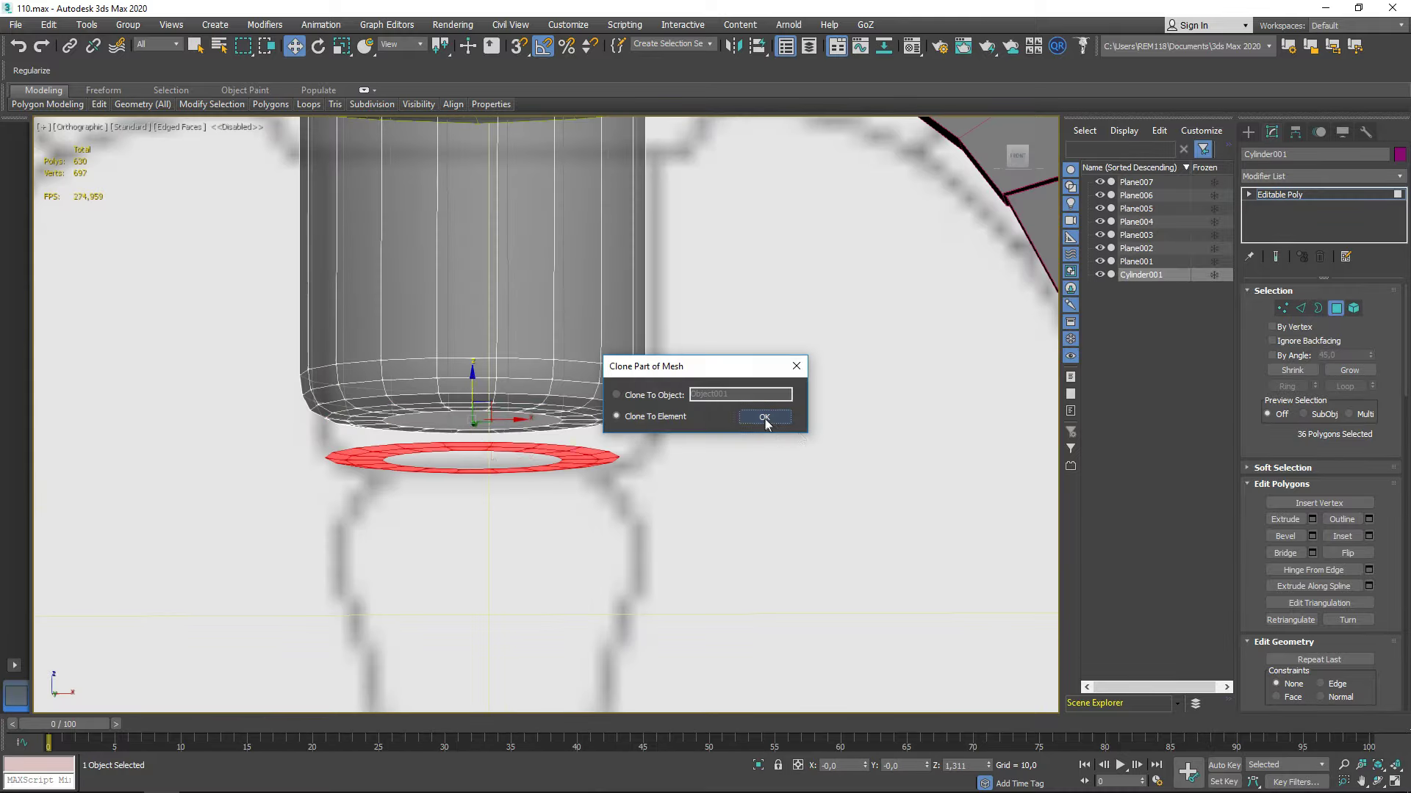
left_click(764, 419)
scroll(1356, 601, "down", 5)
left_click(738, 422)
scroll(472, 441, "up", 2)
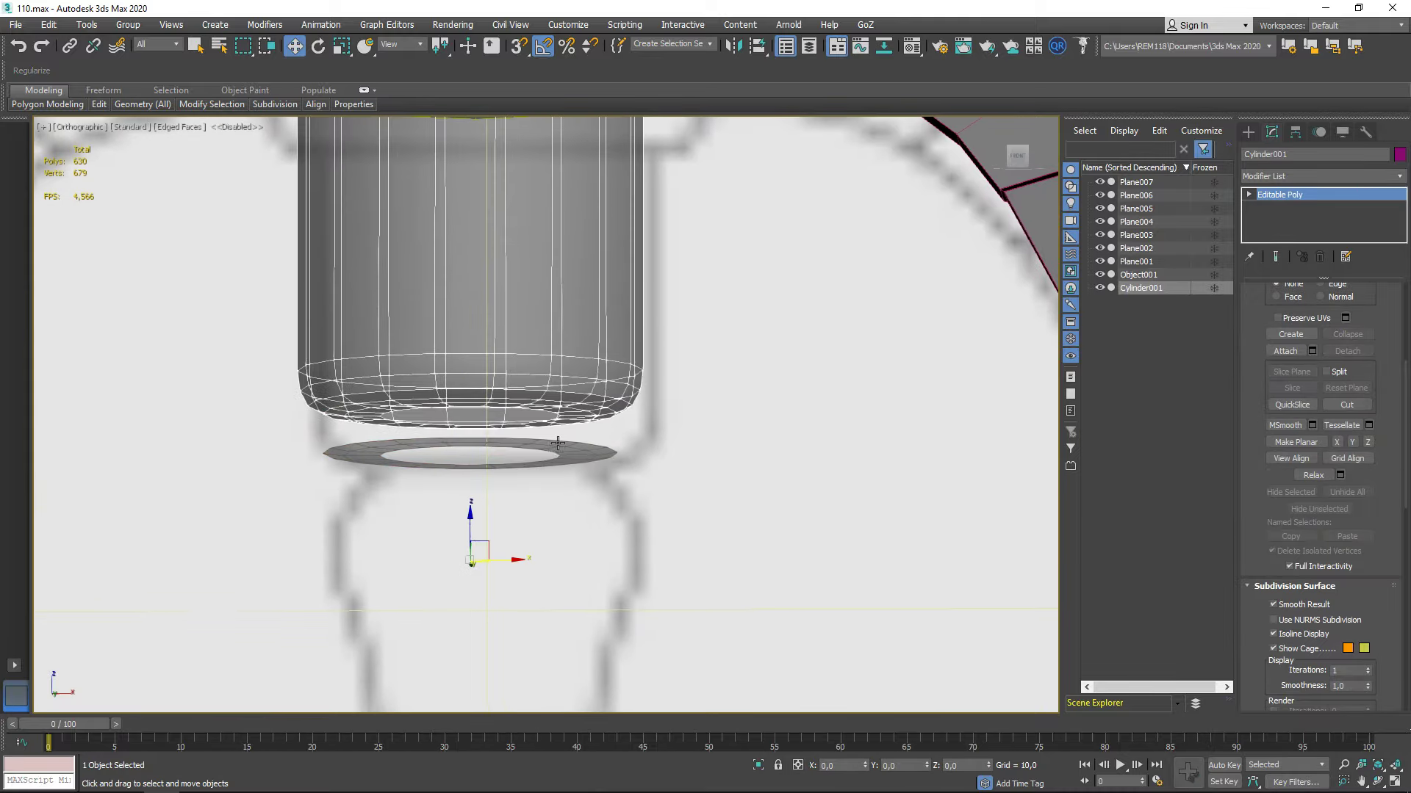
middle_click_drag(488, 466, 457, 457, "alt")
Extrude the ring's bottom edge loop downward twice to start the shaft
key("2")
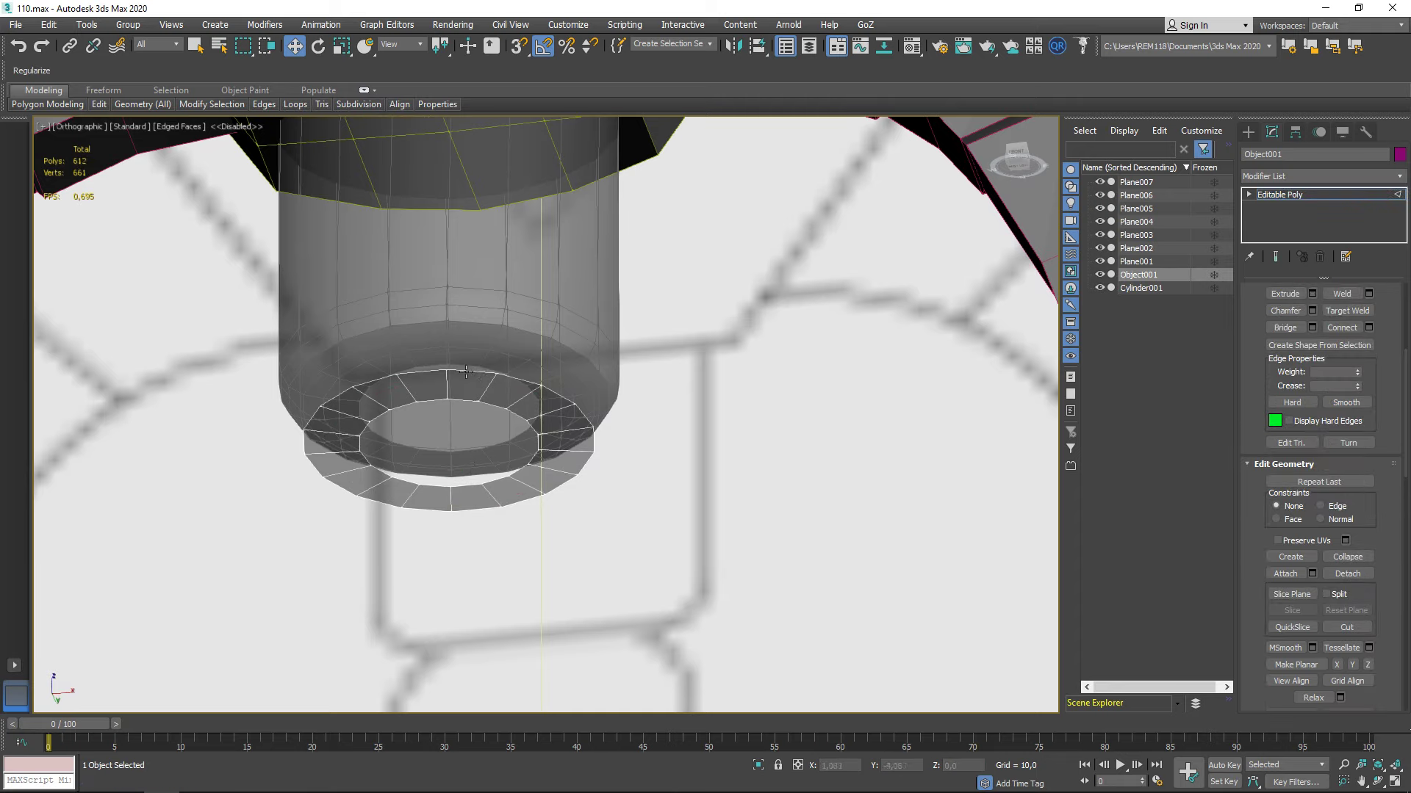
middle_click_drag(481, 388, 449, 403, "alt")
key("f")
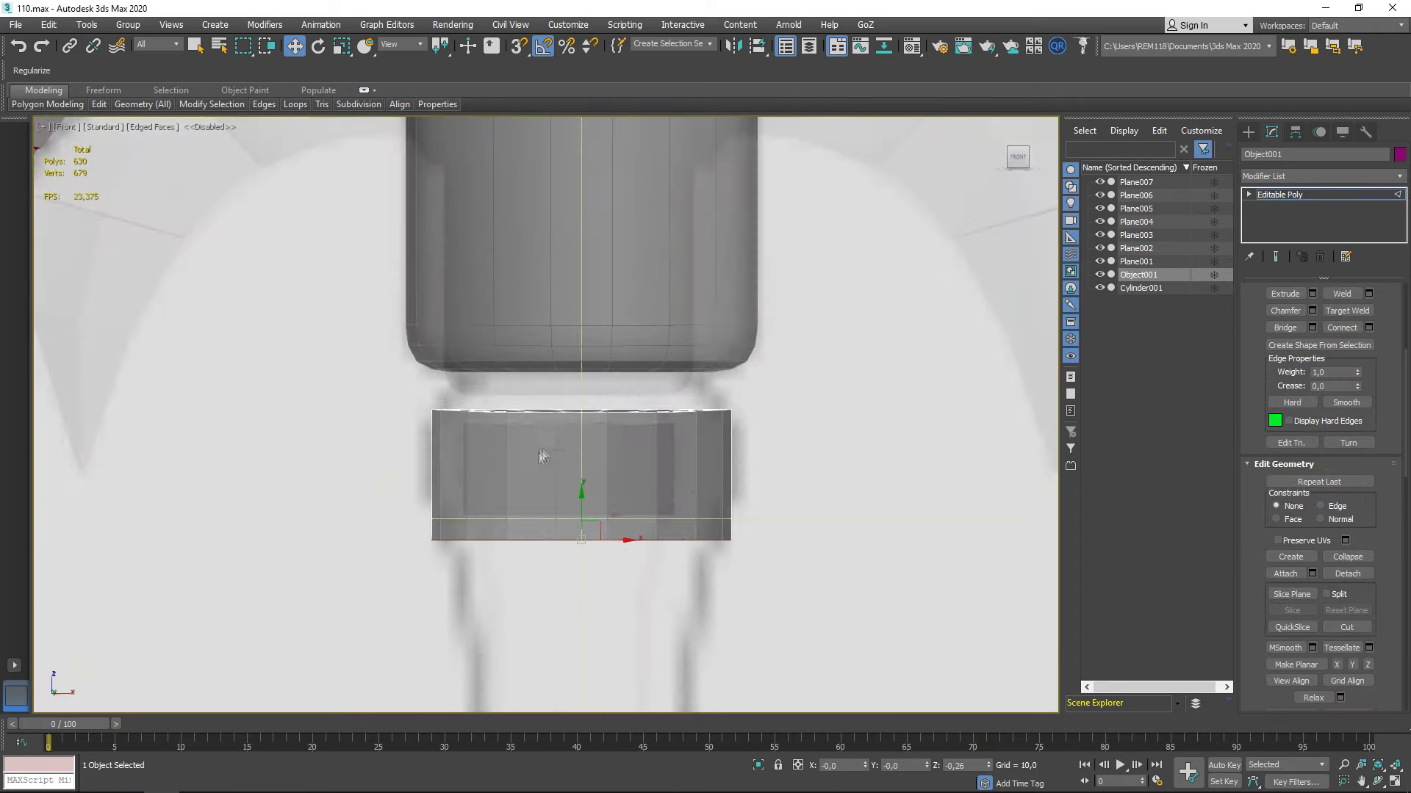
key("2")
key("1")
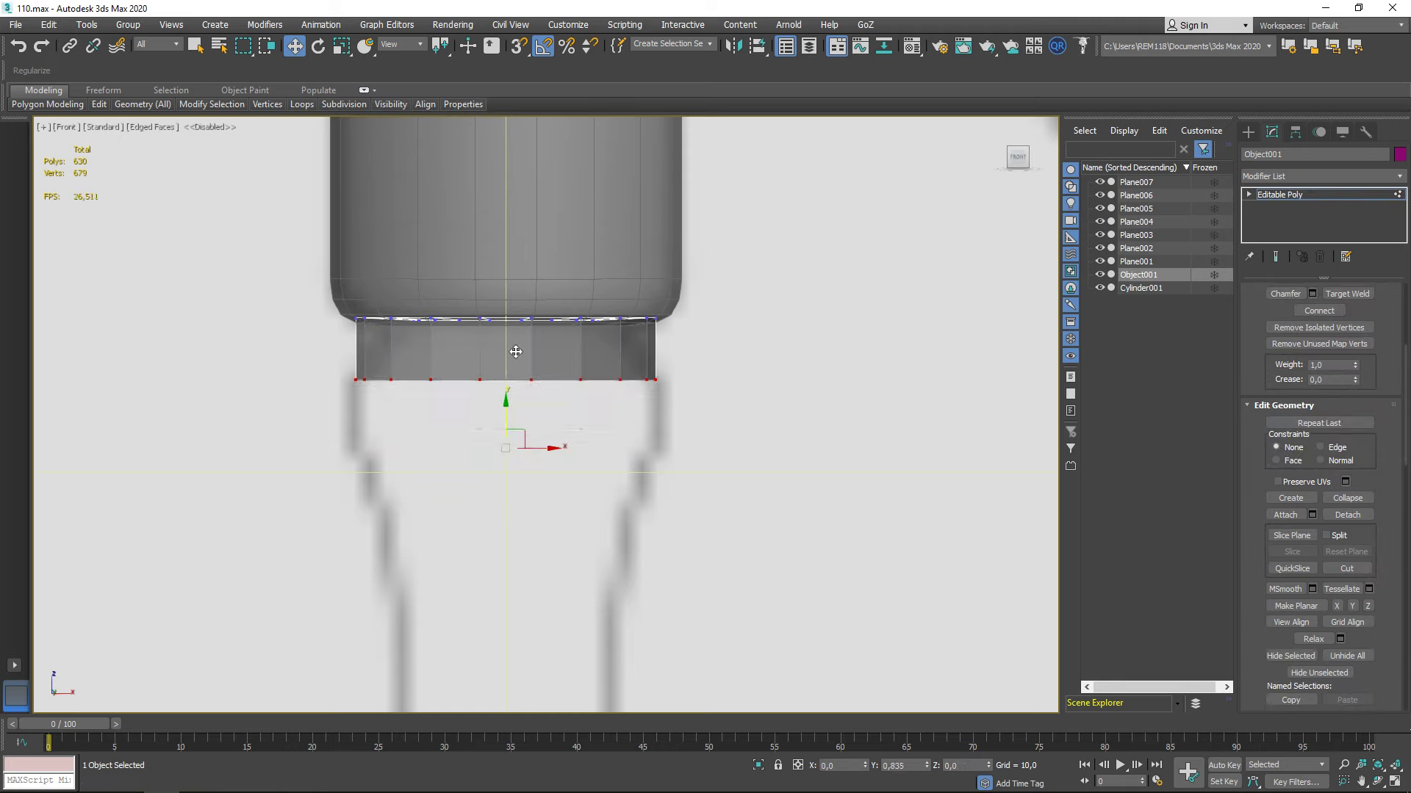
key("F12")
key("2")
mouse_move(505, 336)
left_mouse_down("shift")
mouse_move(506, 399)
mouse_move(198, 510)
left_mouse_up("shift")
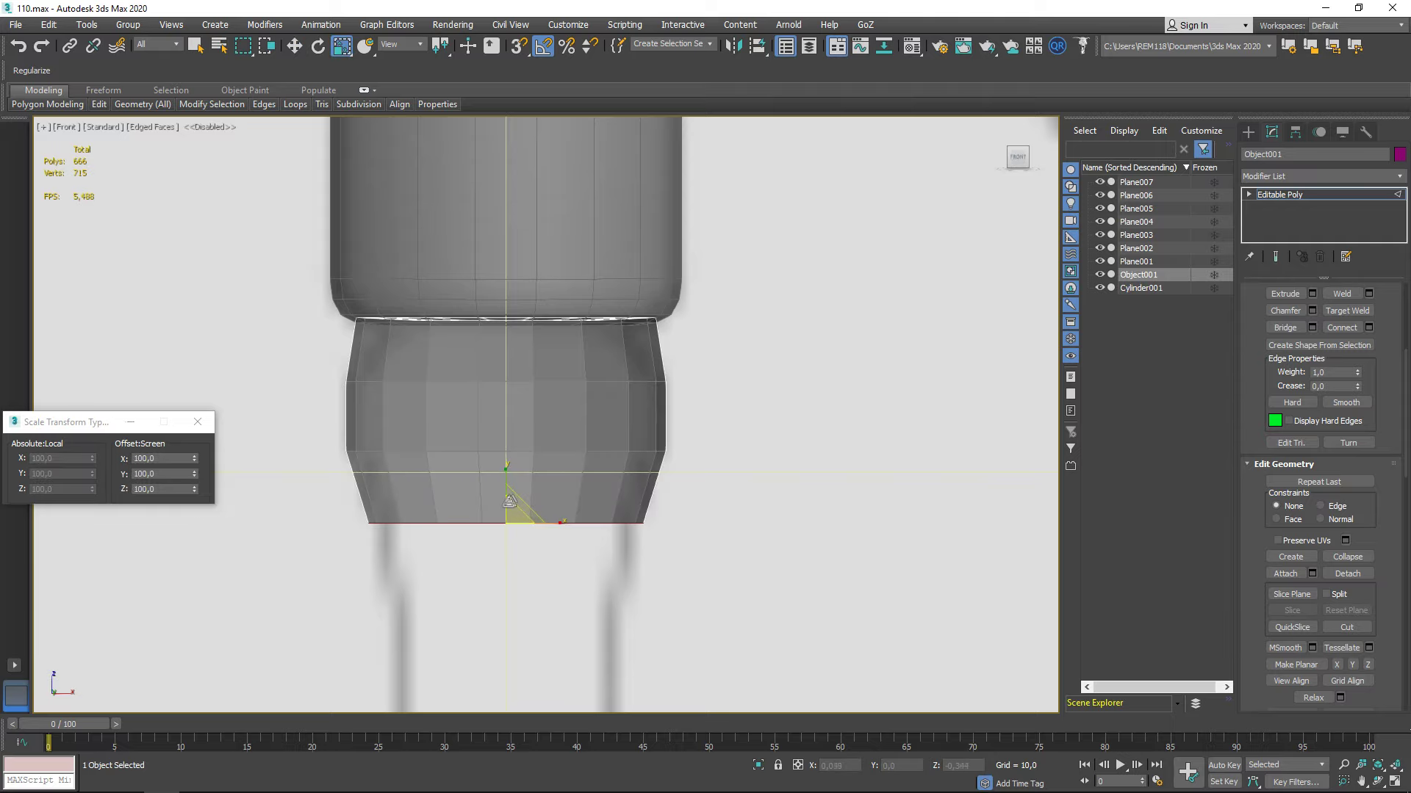
key("w")
left_click_drag(508, 507, 518, 526, "shift")
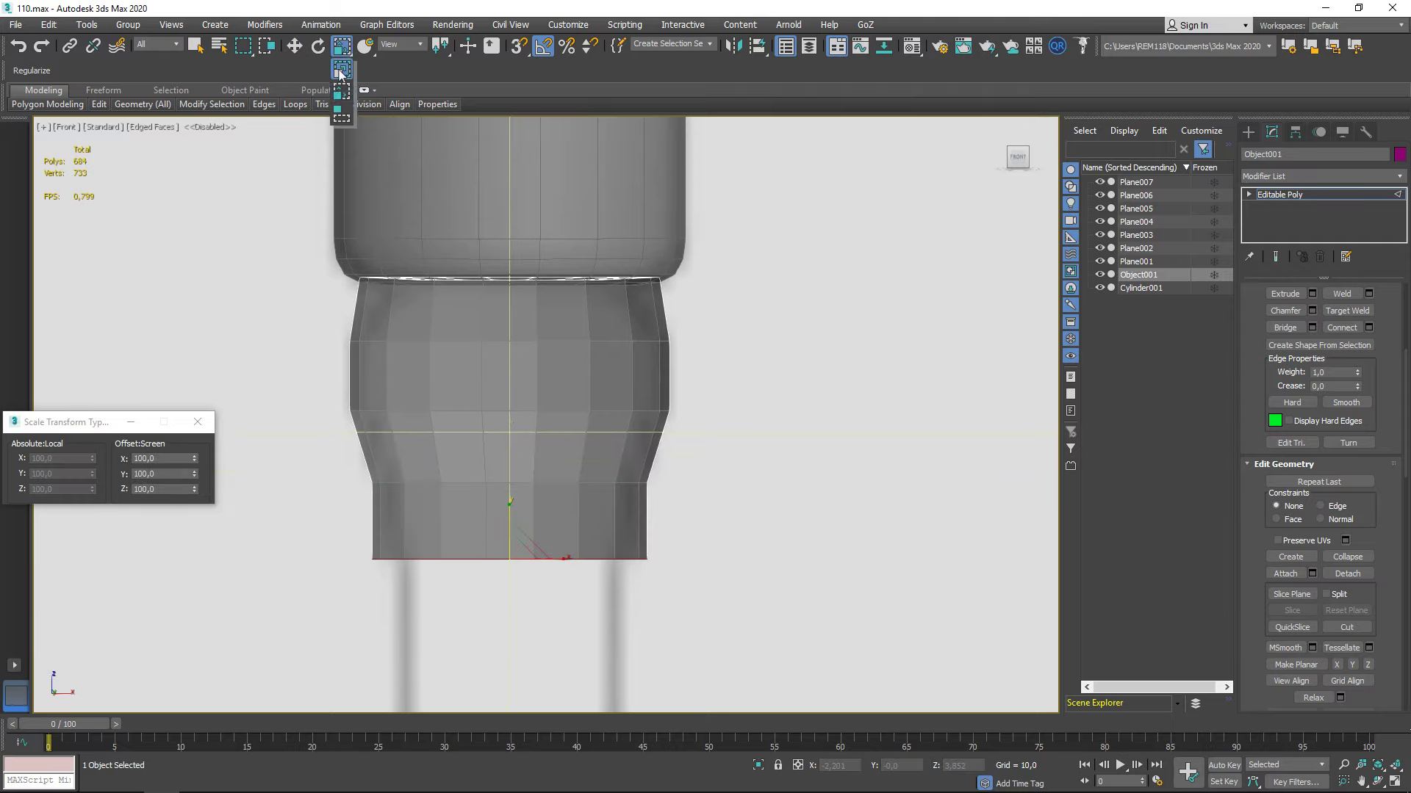
key("2")
scroll(560, 402, "down", 3)
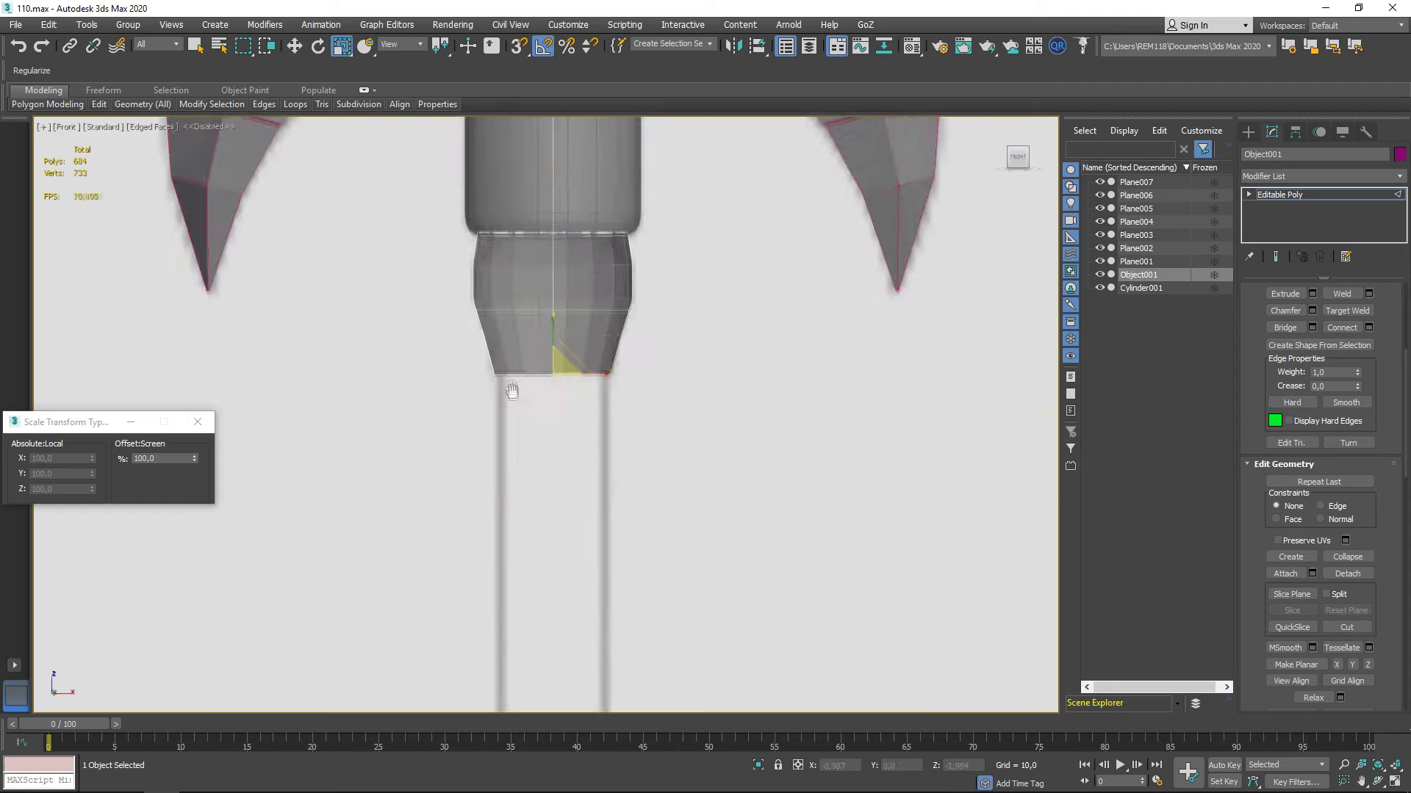
Extrude another loop further down the shaft and flare the bottom loop outward
key("2")
key("w")
mouse_move(561, 403)
left_mouse_down("shift")
mouse_move(562, 441)
mouse_move(586, 445)
left_mouse_up("shift")
scroll(562, 441, "down", 3)
scroll(602, 441, "up", 2)
scroll(602, 442, "up", 2)
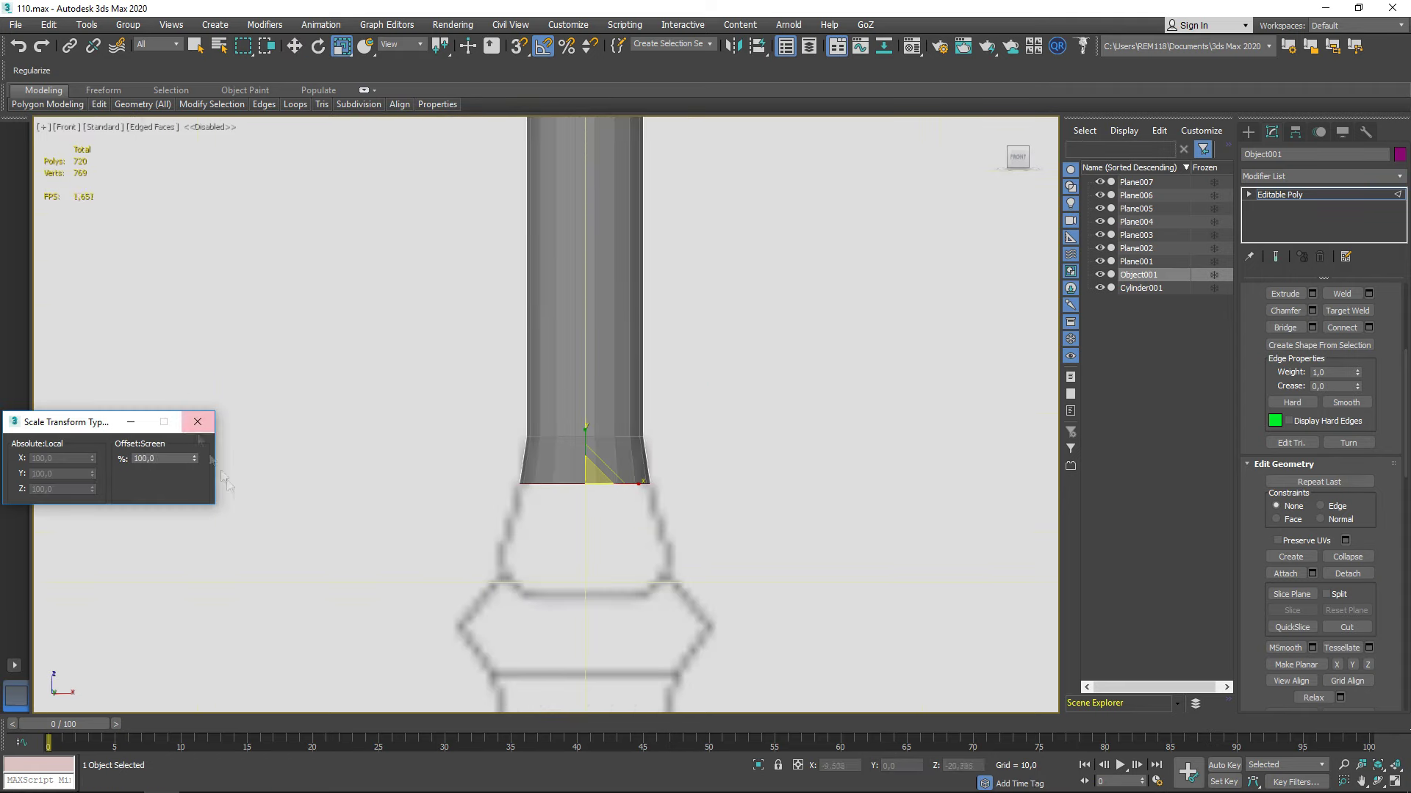
middle_click_drag(569, 562, 551, 481)
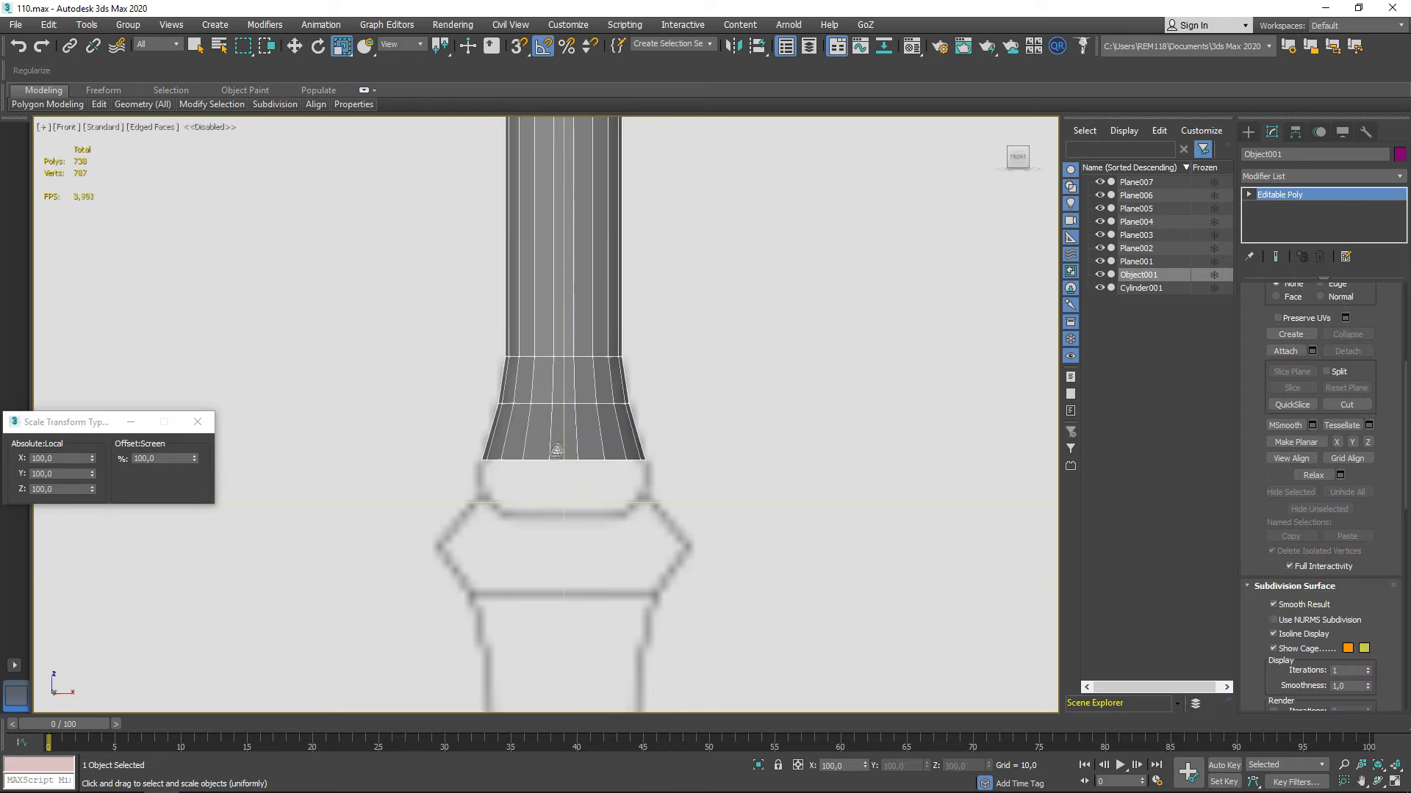
left_click_drag(568, 444, 568, 444)
scroll(519, 471, "up", 3)
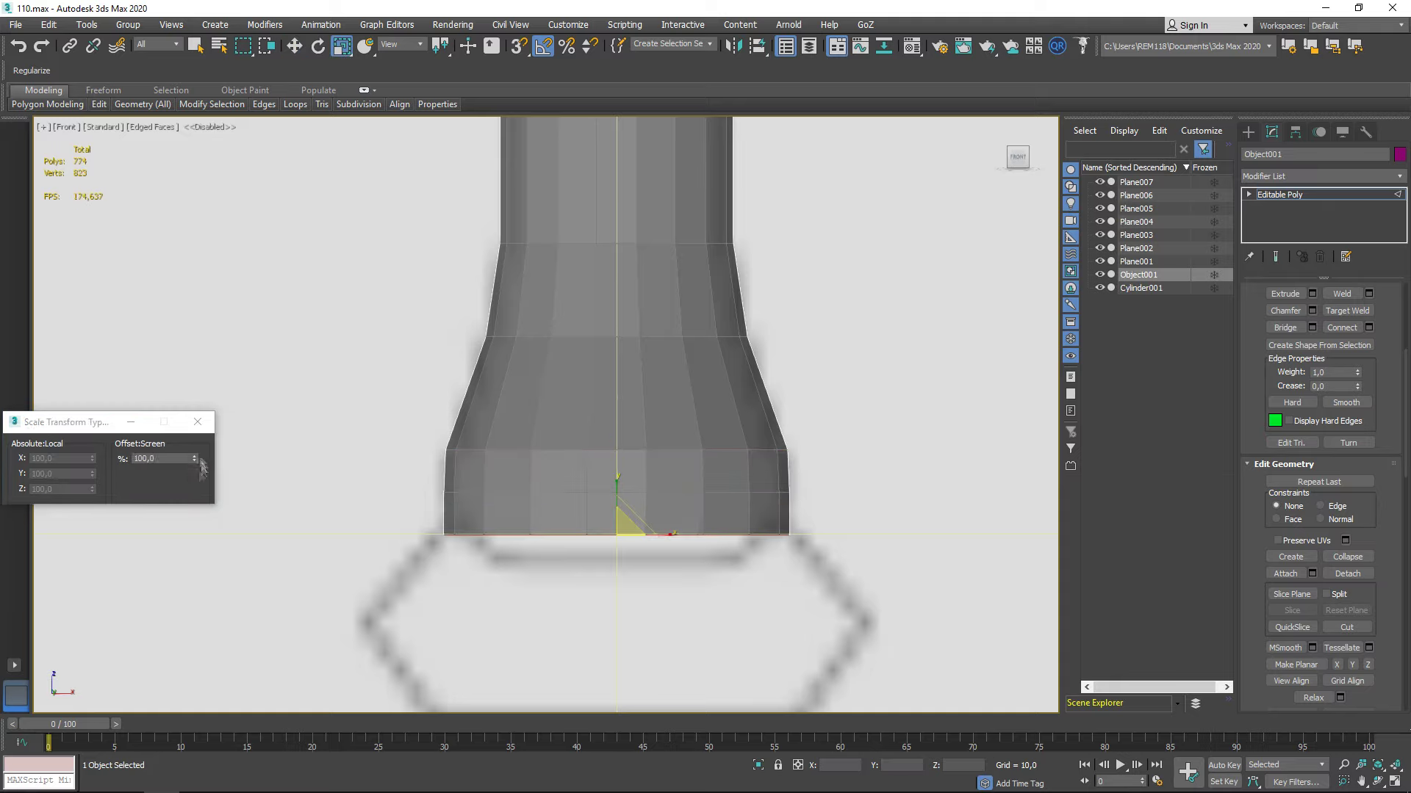
scroll(199, 512, "down", 2)
right_click(536, 441)
left_click(539, 448)
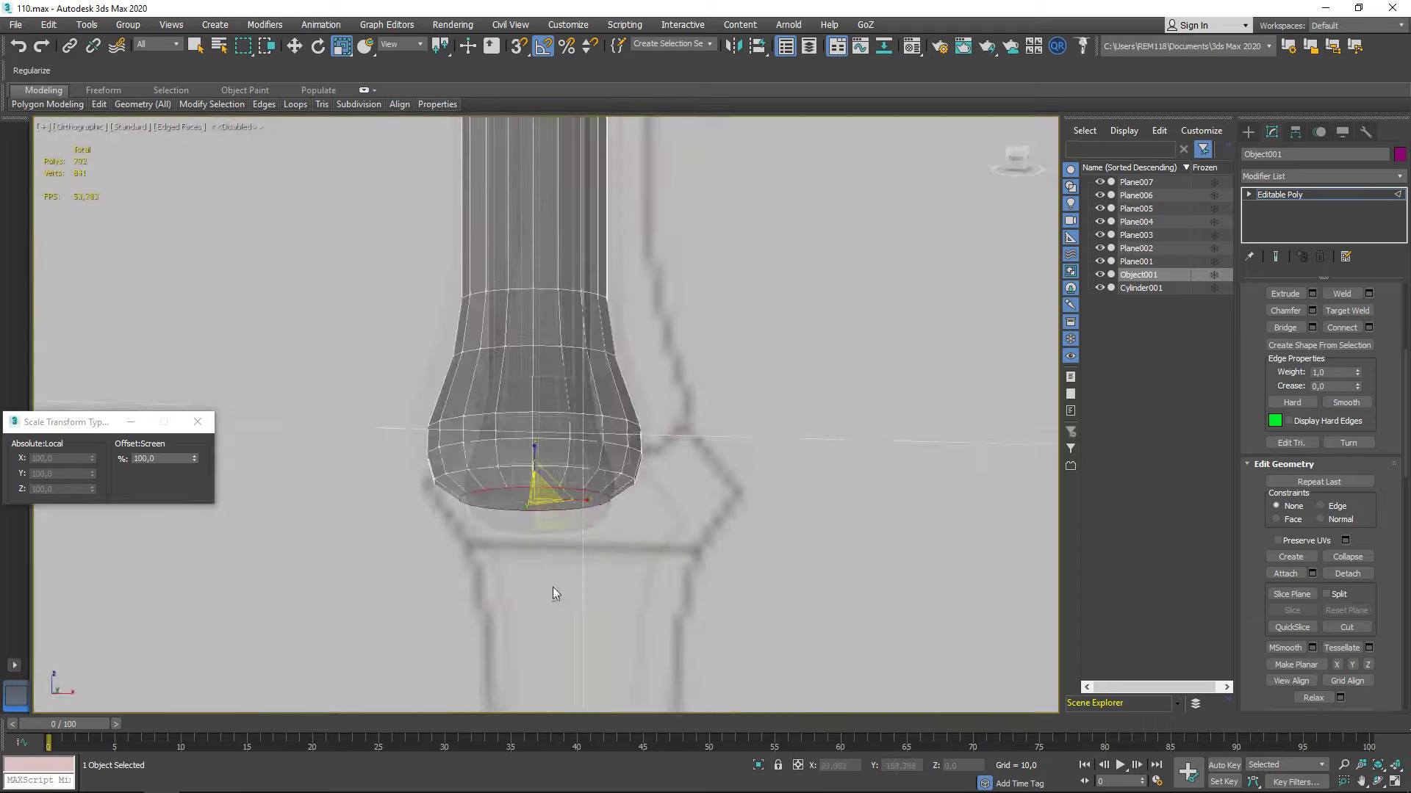
Inspect the shaft and adjust the vertices of its flared lower end
scroll(551, 559, "down", 3)
middle_click_drag(551, 519, 514, 661)
scroll(504, 471, "up", 5)
scroll(504, 471, "up", 2)
scroll(541, 444, "down", 5)
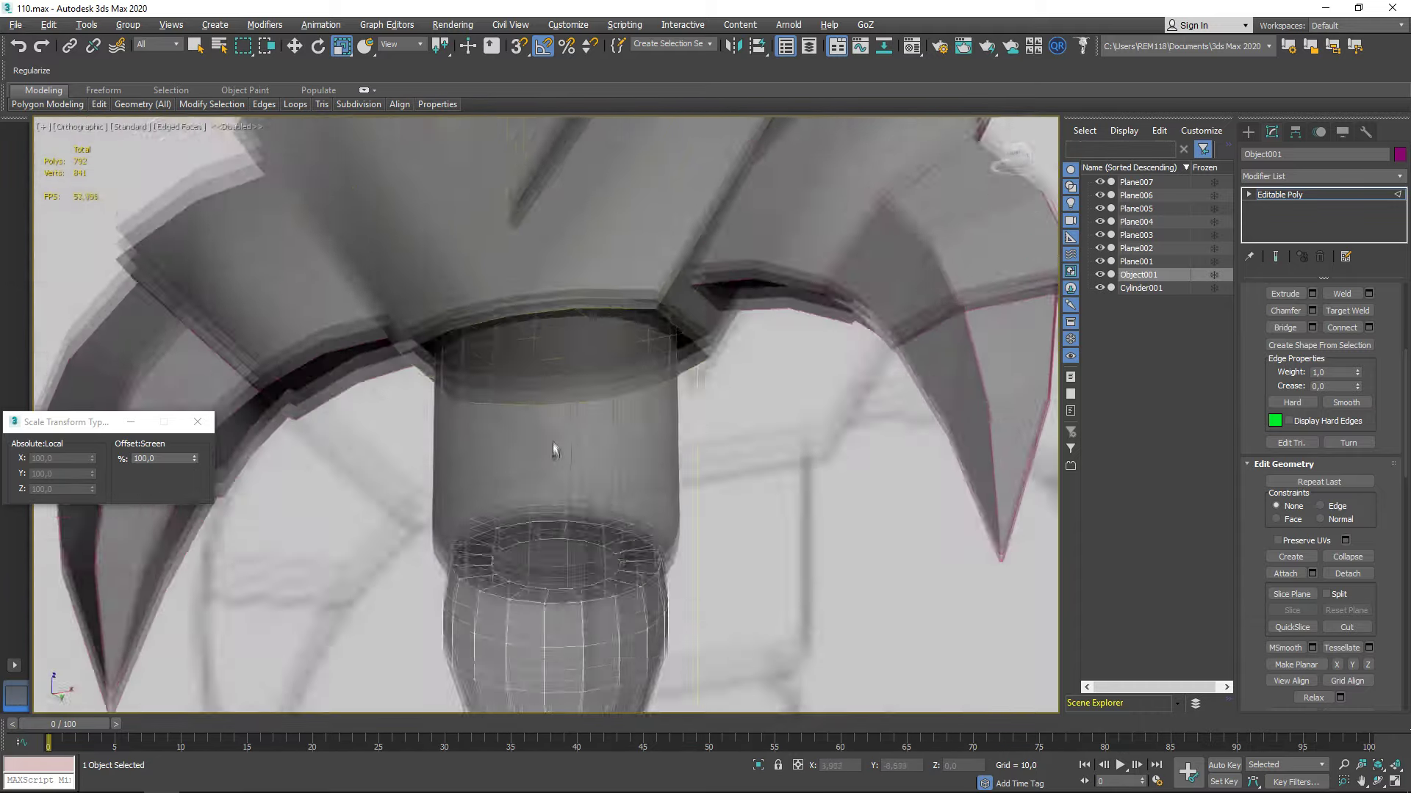
scroll(554, 444, "up", 3)
scroll(628, 408, "up", 3)
scroll(628, 409, "down", 3)
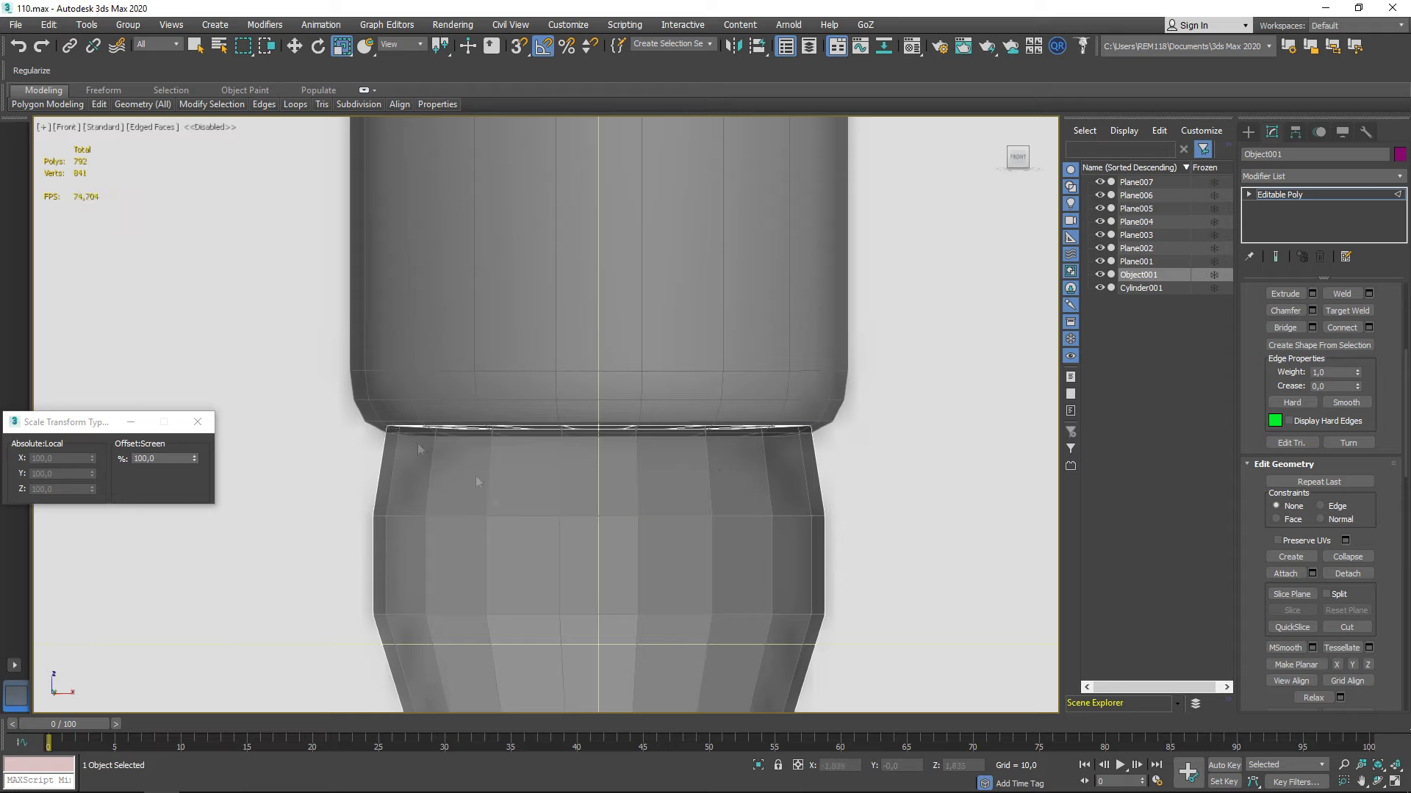
key("1")
scroll(1297, 490, "up", 3)
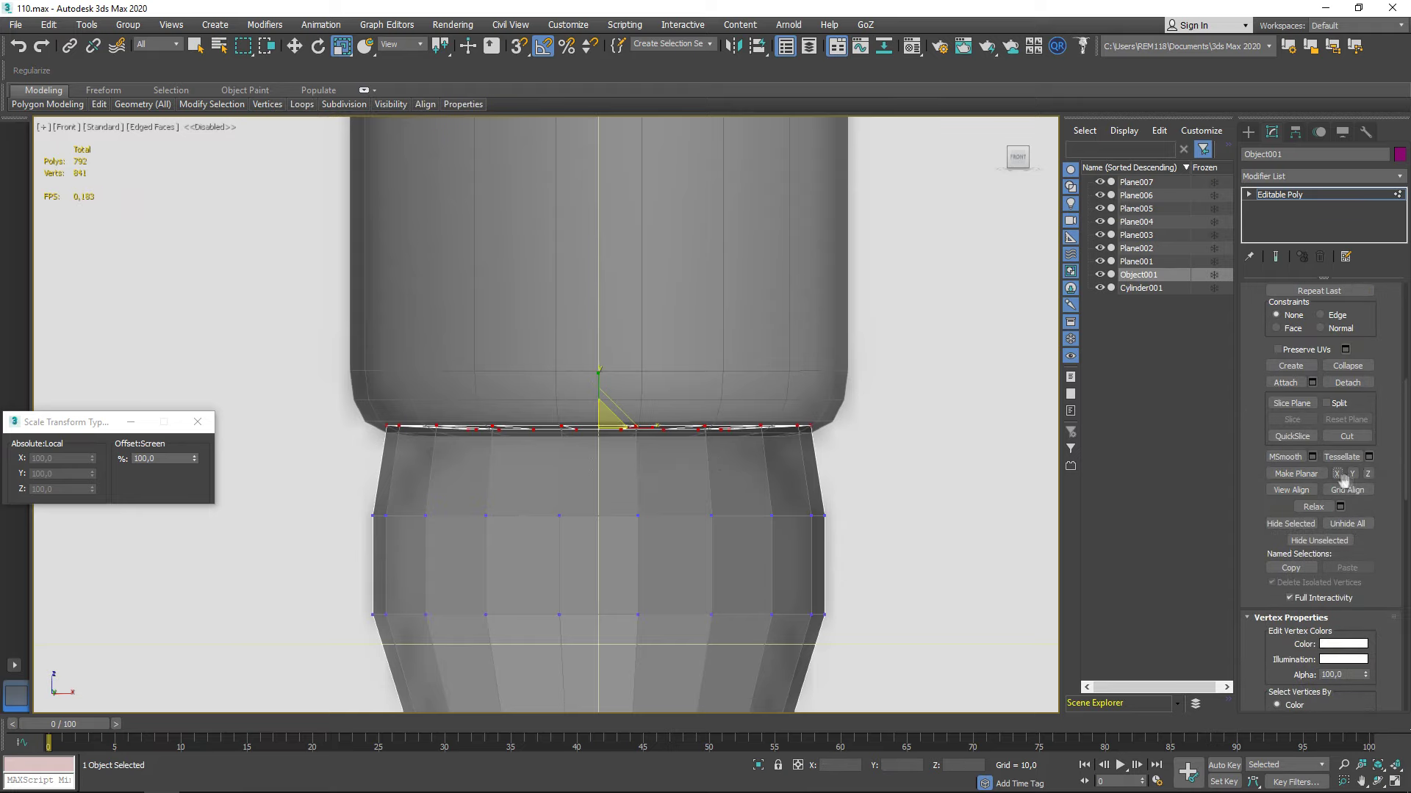
scroll(712, 498, "down", 5)
scroll(639, 394, "up", 6)
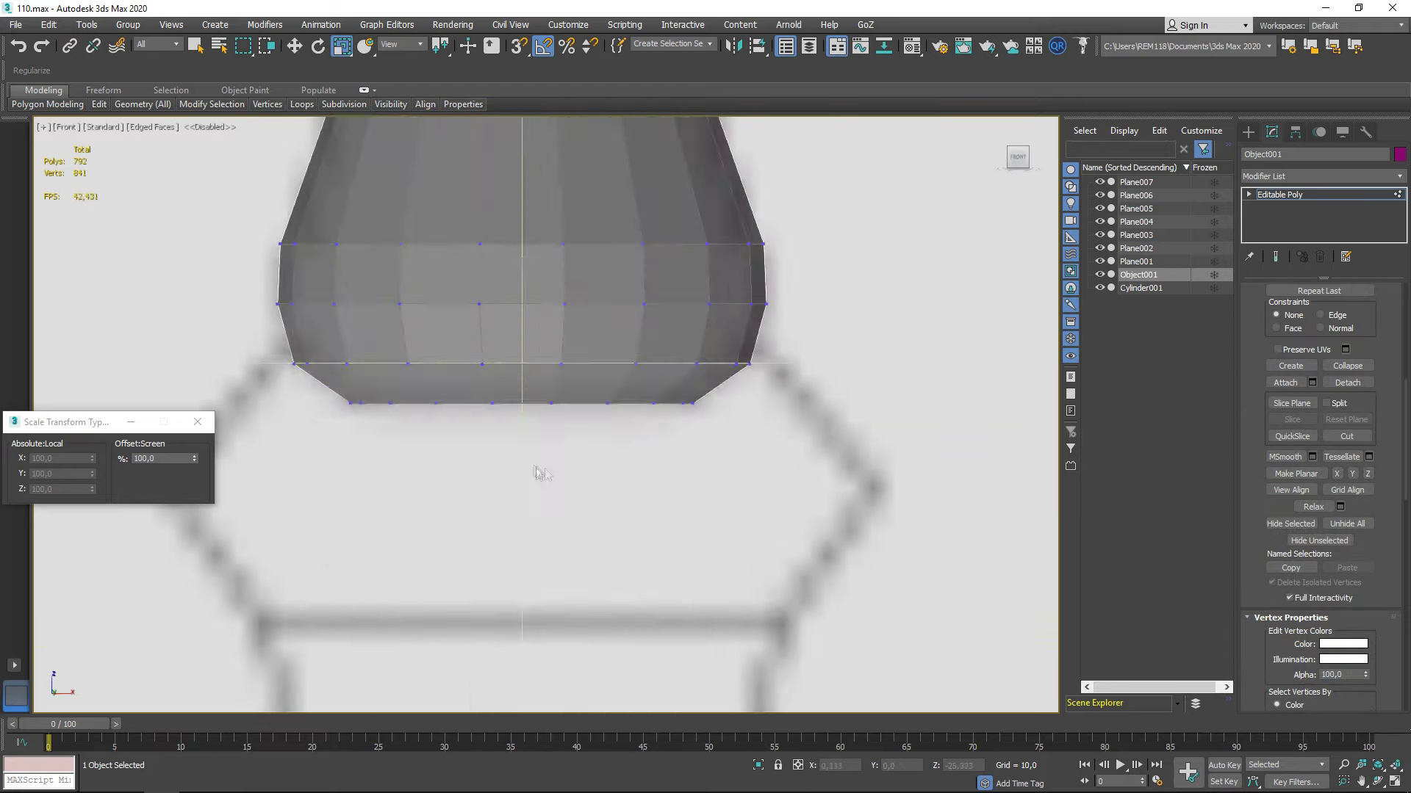
middle_click_drag(570, 466, 539, 547)
key("w")
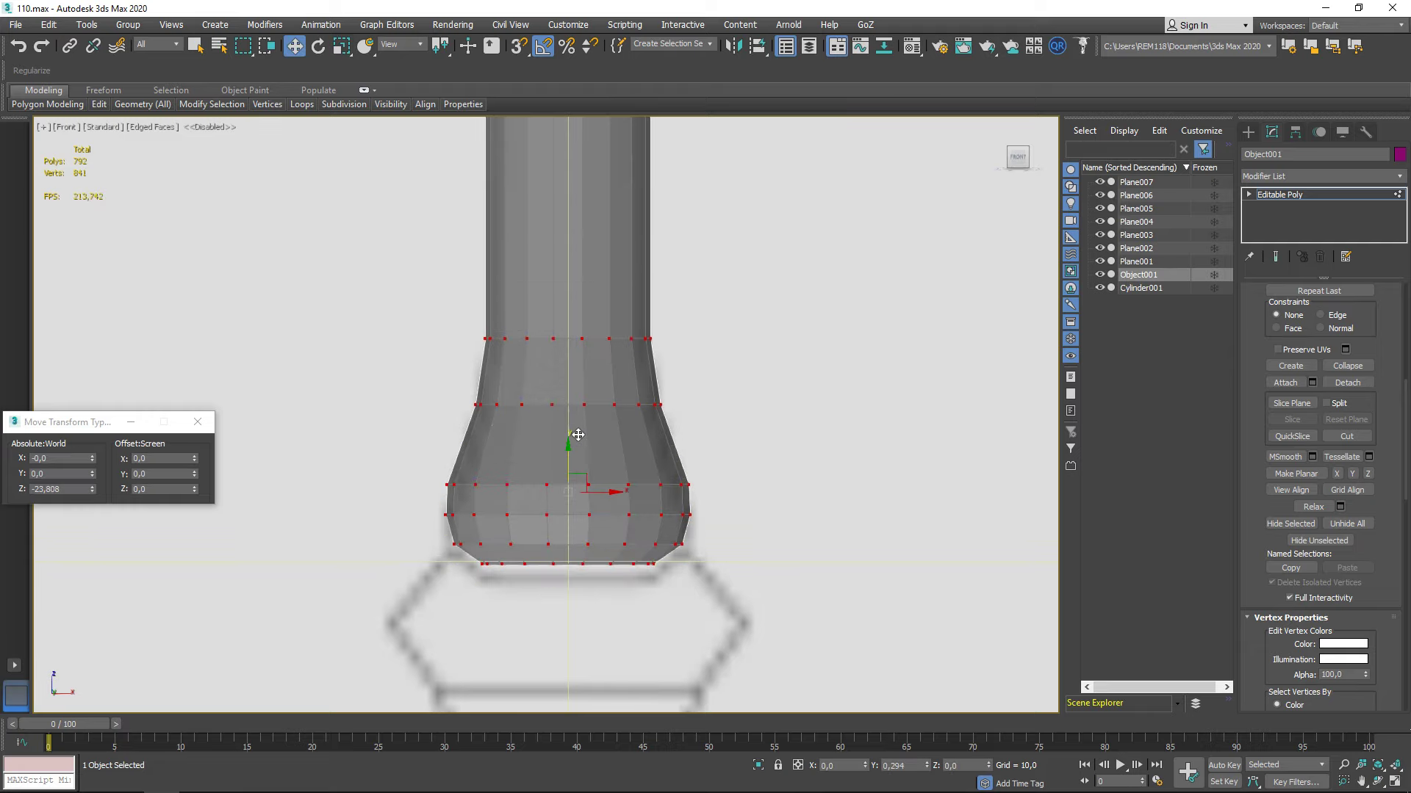
scroll(577, 433, "down", 2)
key("1")
scroll(1323, 367, "up", 5)
Select the entire shaft piece as one element
left_click(1353, 309)
left_click(592, 391)
scroll(1367, 646, "down", 3)
scroll(1345, 683, "down", 3)
scroll(810, 504, "down", 5)
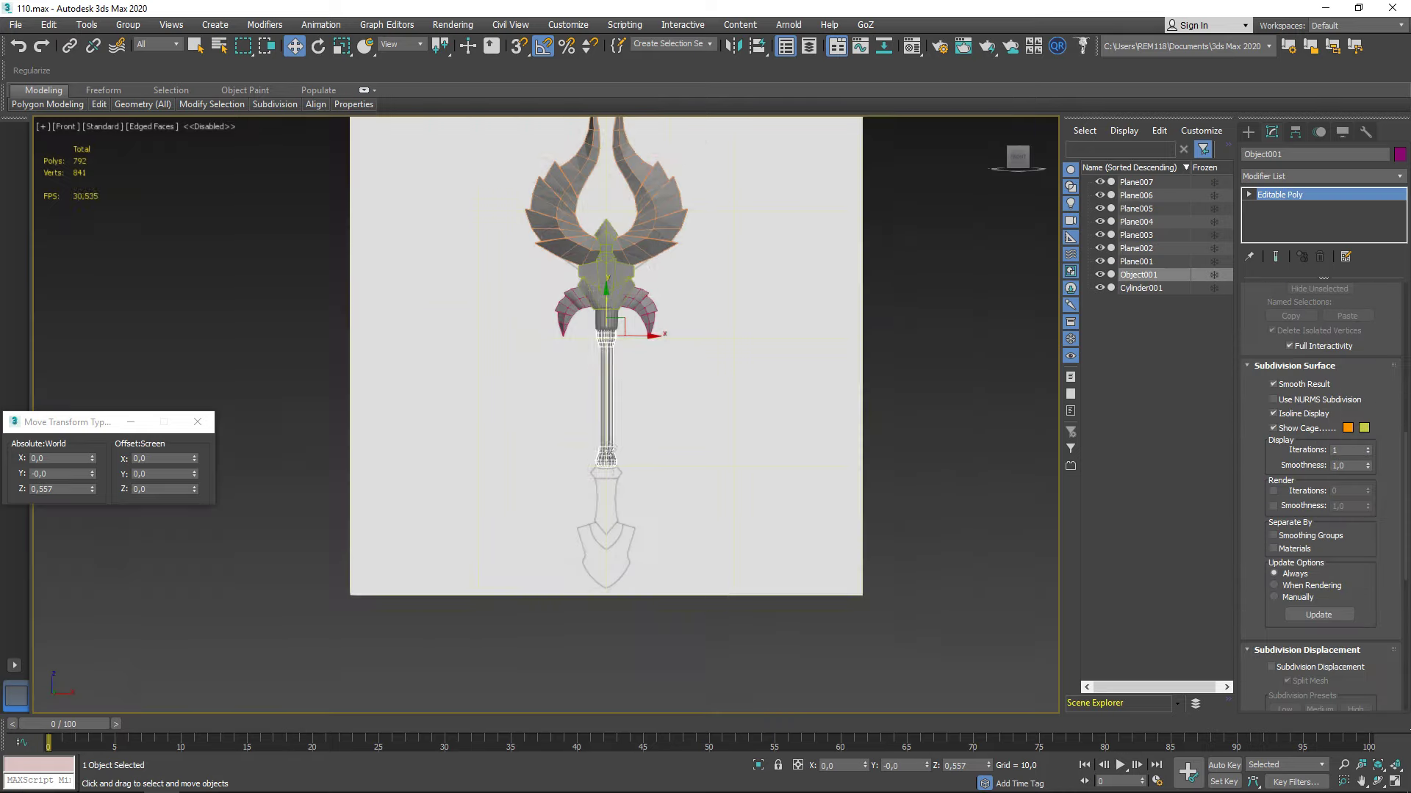
Start drawing a new cylinder's base near the bottom of the handle
key("F4")
key("shift+f")
left_click(1249, 133)
left_click(1287, 245)
middle_click_drag(529, 367, 588, 352, "alt")
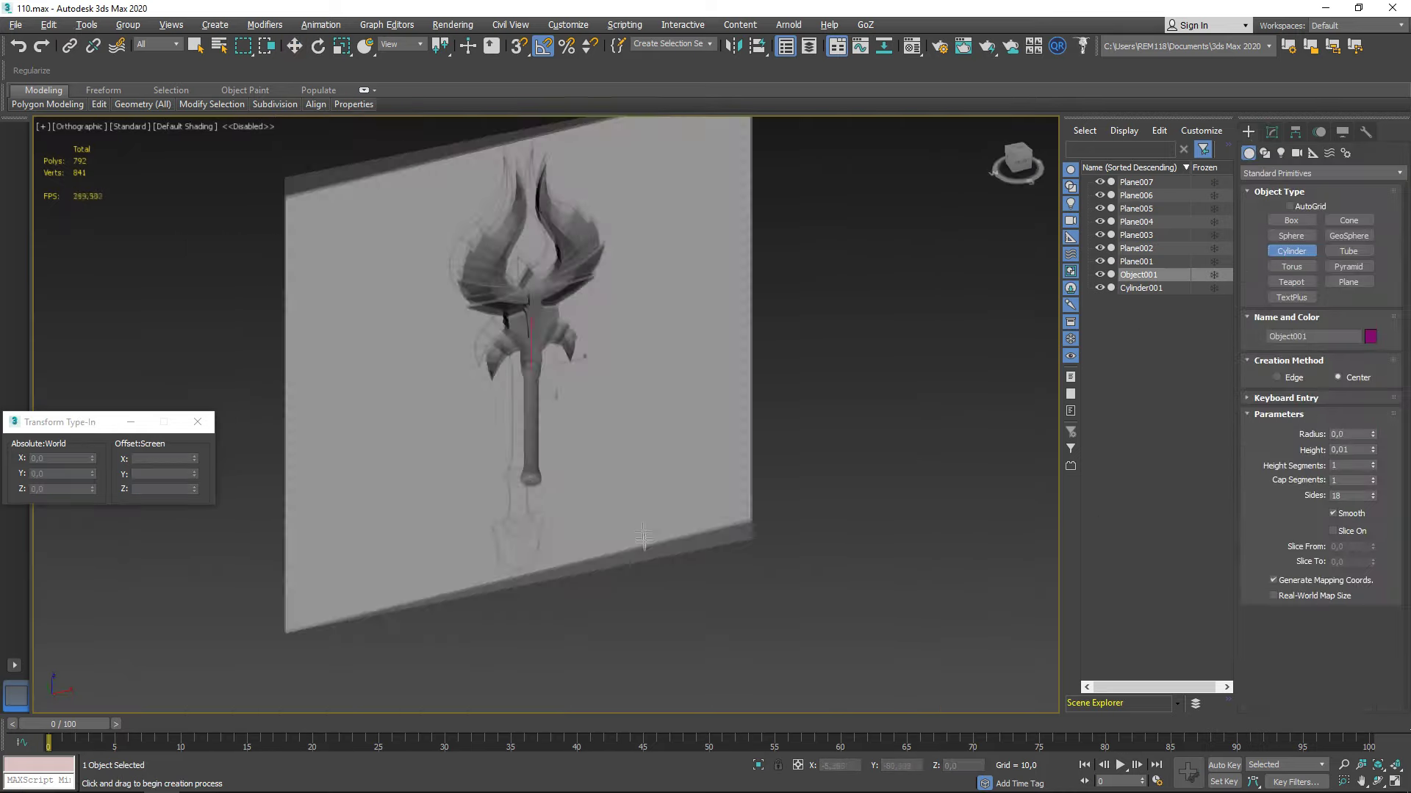
Set the cylinder's height, zero its Y position and move it to the shaft base
left_click_drag(583, 518, 596, 517)
left_click(597, 506)
scroll(603, 522, "up", 3)
scroll(611, 522, "up", 2)
key("m")
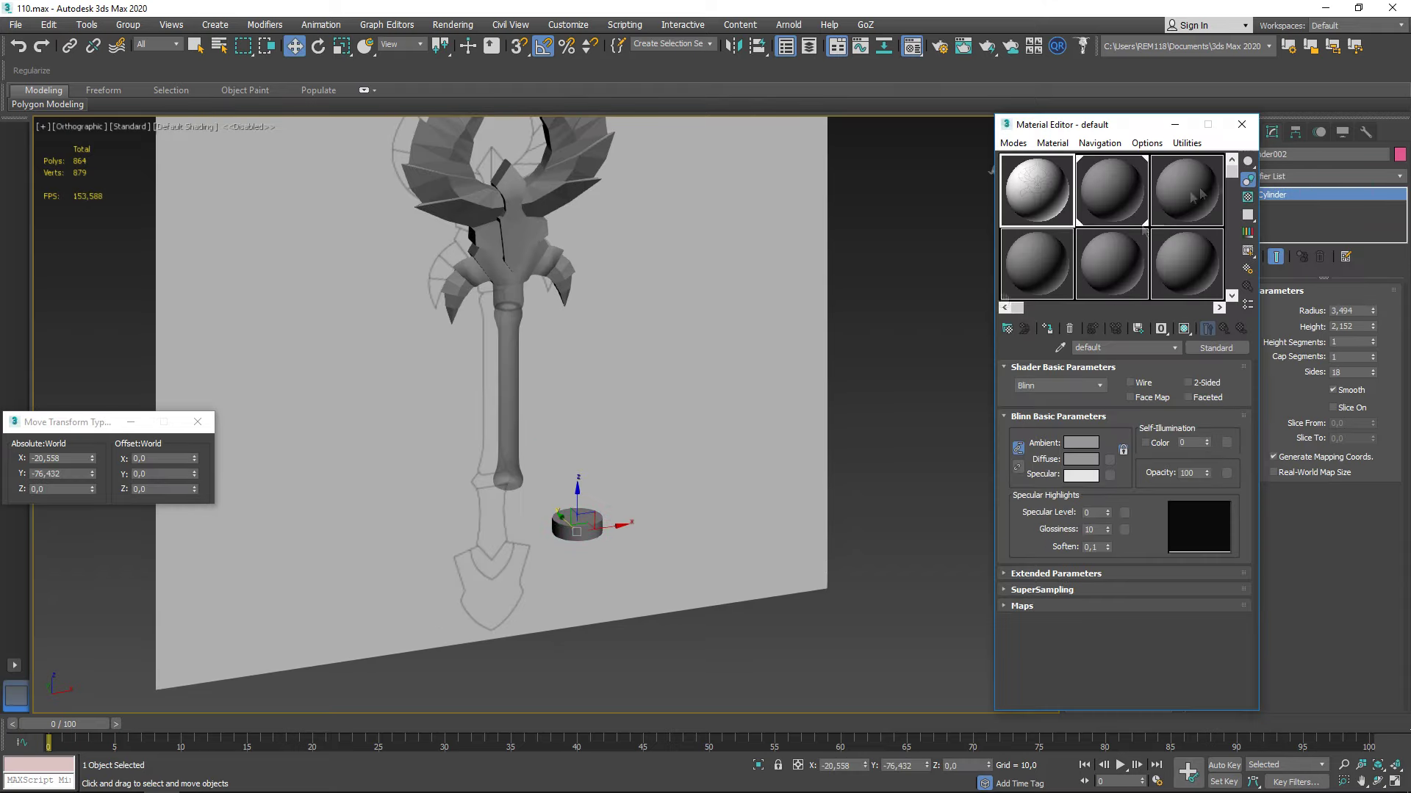
key("f")
right_click(92, 474)
left_click(198, 422)
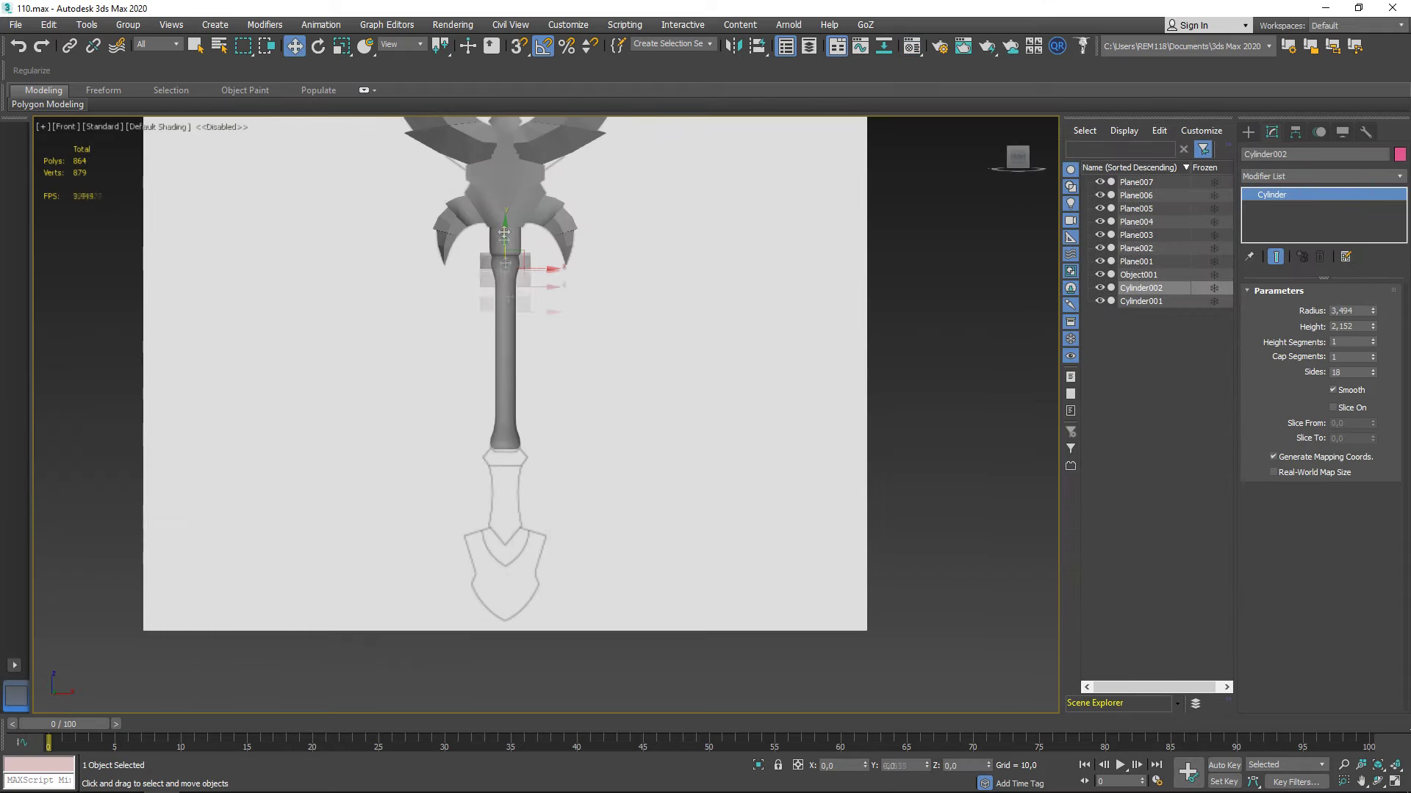
left_click_drag(505, 227, 505, 470)
key("z")
scroll(617, 381, "up", 3)
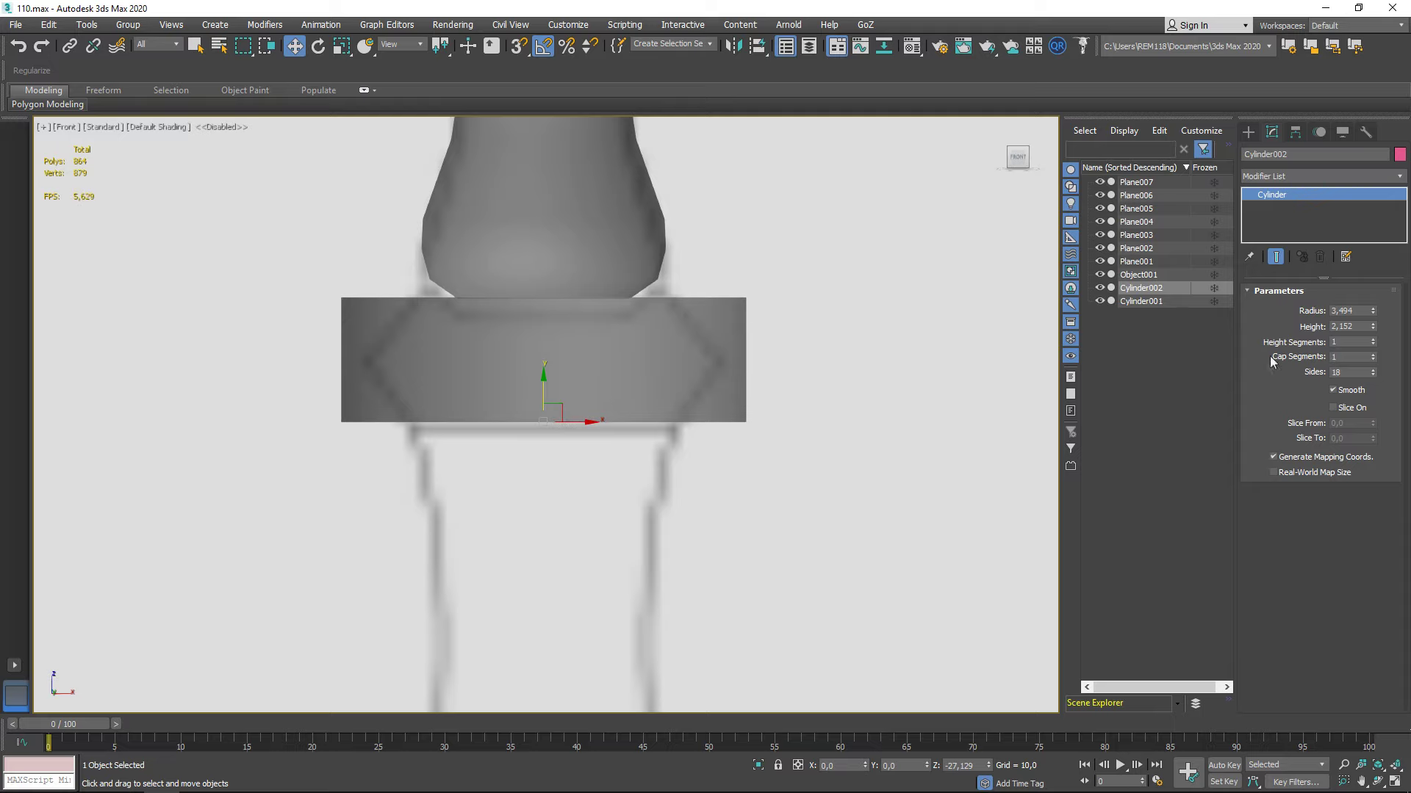
Convert the cylinder to editable poly and delete both of its caps
right_click(566, 371)
left_click(742, 545)
mouse_move(441, 505)
middle_mouse_down("alt")
mouse_move(565, 447)
mouse_move(586, 409)
middle_mouse_up("alt")
key("F4")
left_click(536, 338)
left_click(540, 471, "ctrl")
key("Delete")
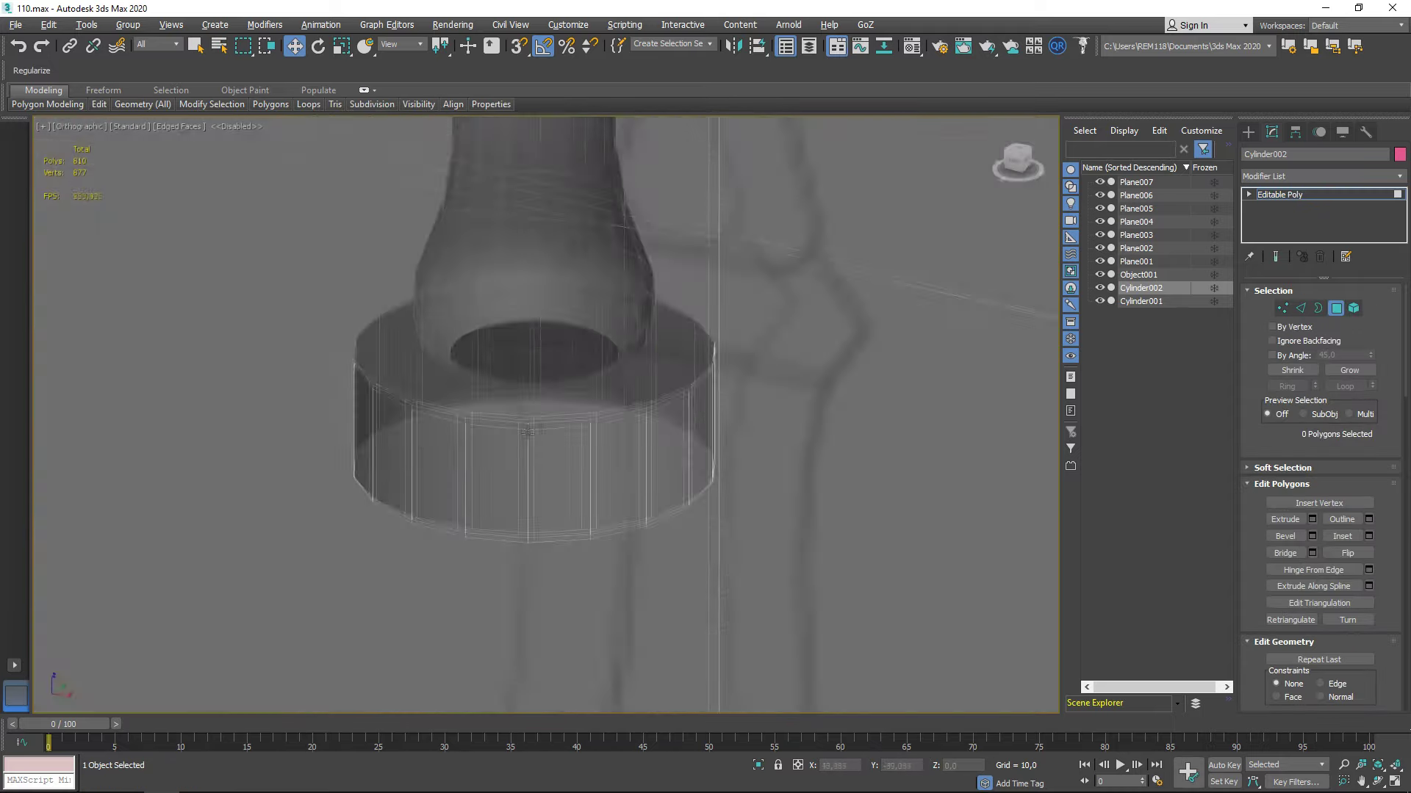
key("2")
Shift-scale the collar's top border and bottom edge loop inward
right_click(580, 548)
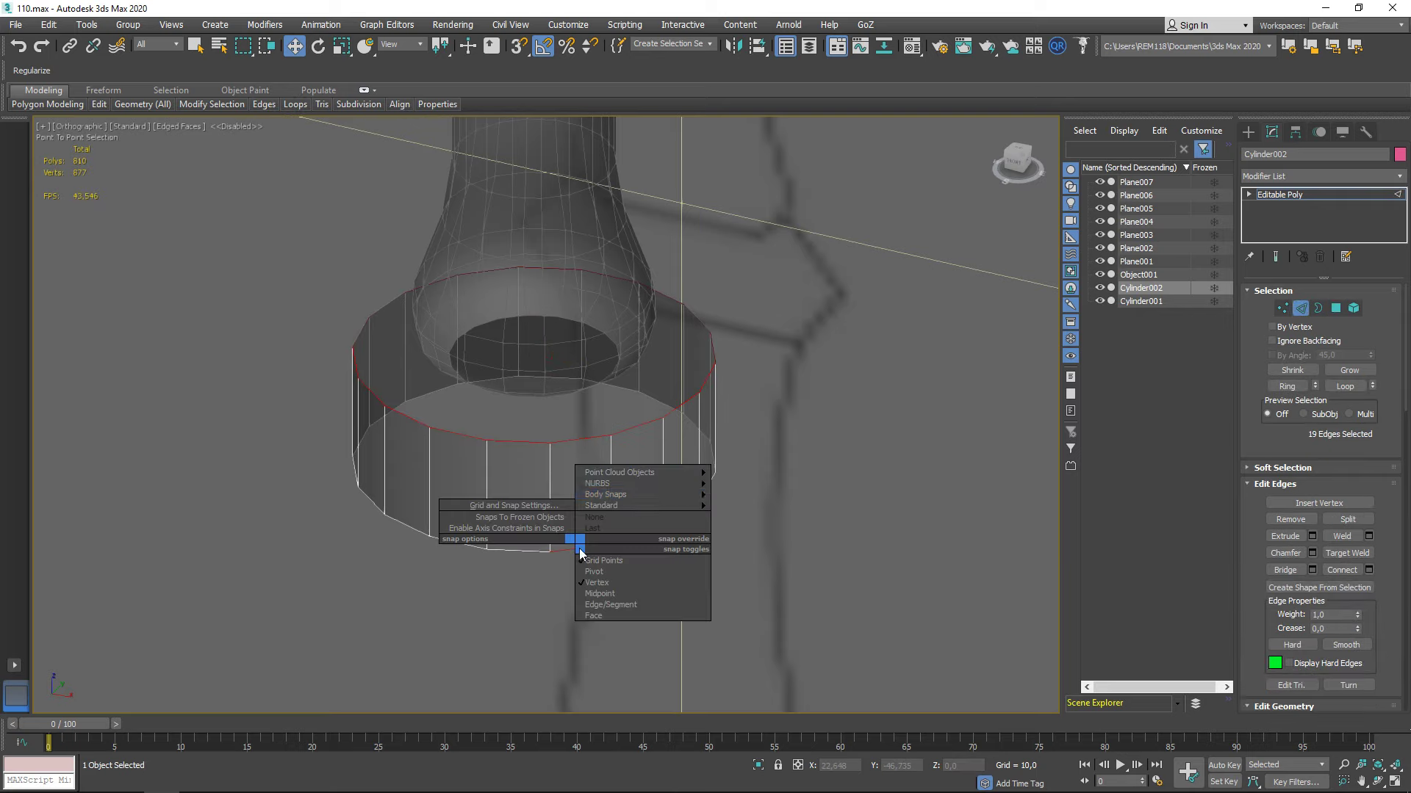
left_click(588, 542)
right_click(567, 426)
left_click(588, 441)
left_click_drag(573, 353, 530, 266, "shift")
middle_click_drag(531, 266, 562, 383, "alt")
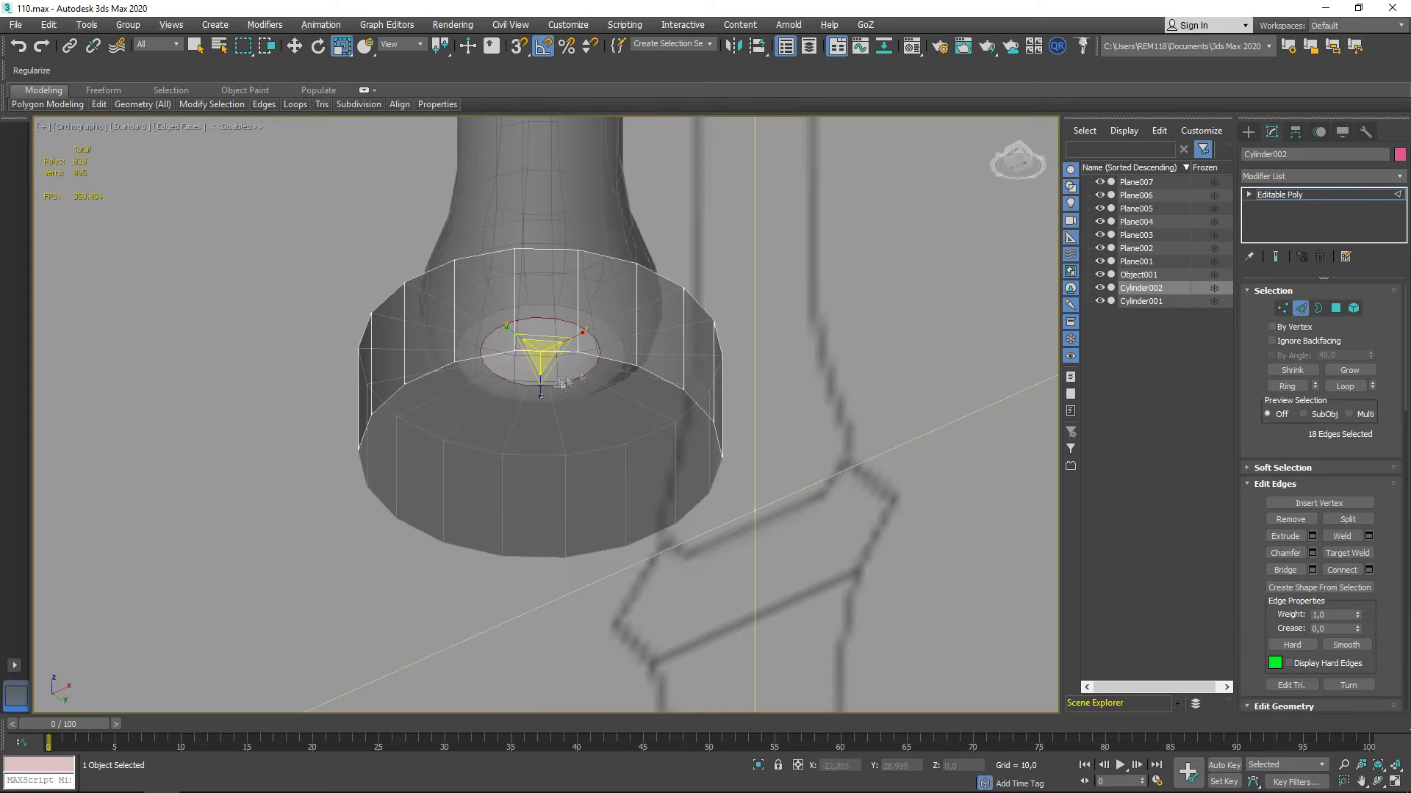
left_click_drag(545, 439, 579, 447, "shift")
Chamfer the collar's middle edge loop
key("f")
key("1")
left_click_drag(764, 477, 368, 577)
right_click(585, 450)
left_click(604, 467)
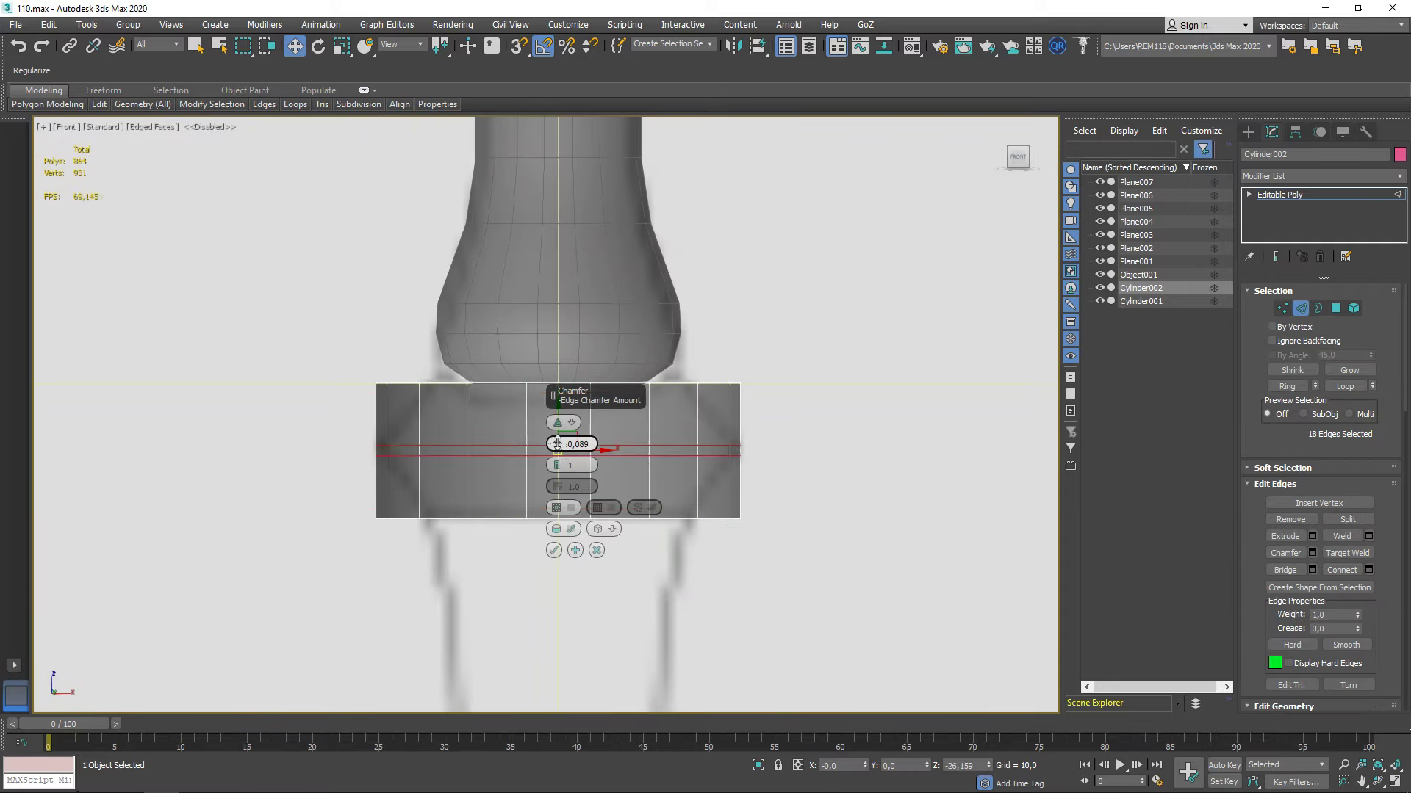
left_click(554, 551)
scroll(544, 445, "up", 2)
Scale the collar's top and bottom vertex rows inward and lower them
key("1")
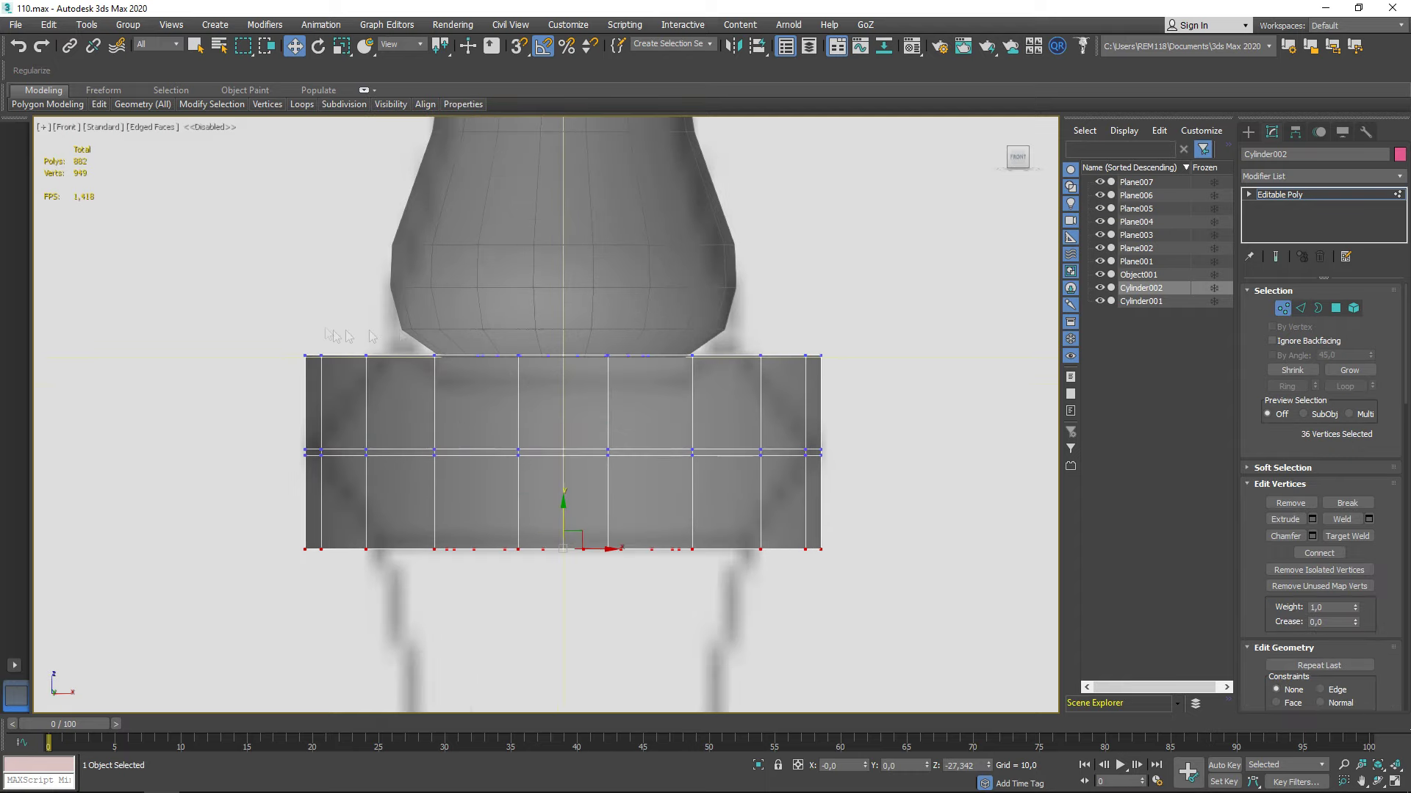
key("r")
key("F12")
left_click_drag(194, 458, 206, 537)
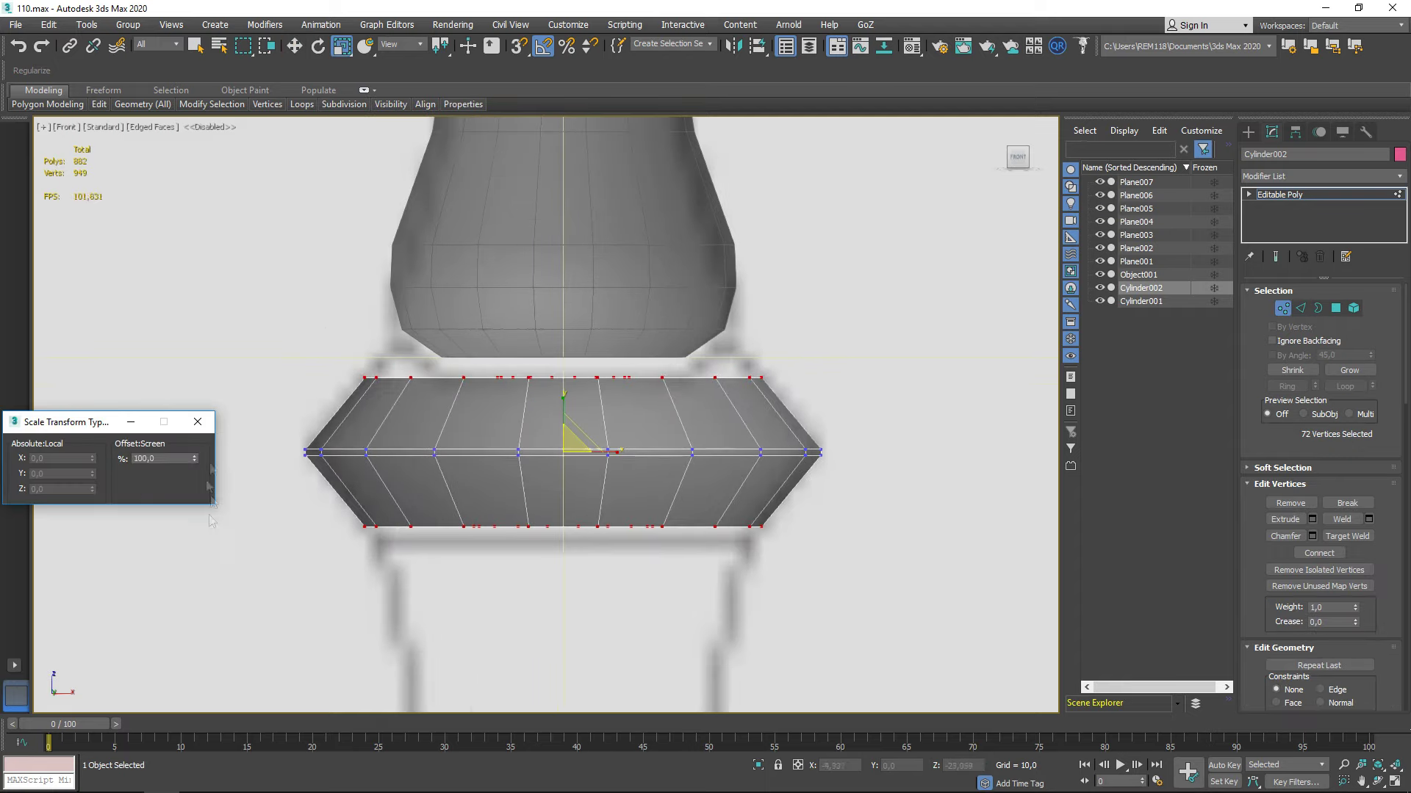
key("F12")
left_click_drag(323, 344, 864, 412)
left_click_drag(570, 321, 558, 438)
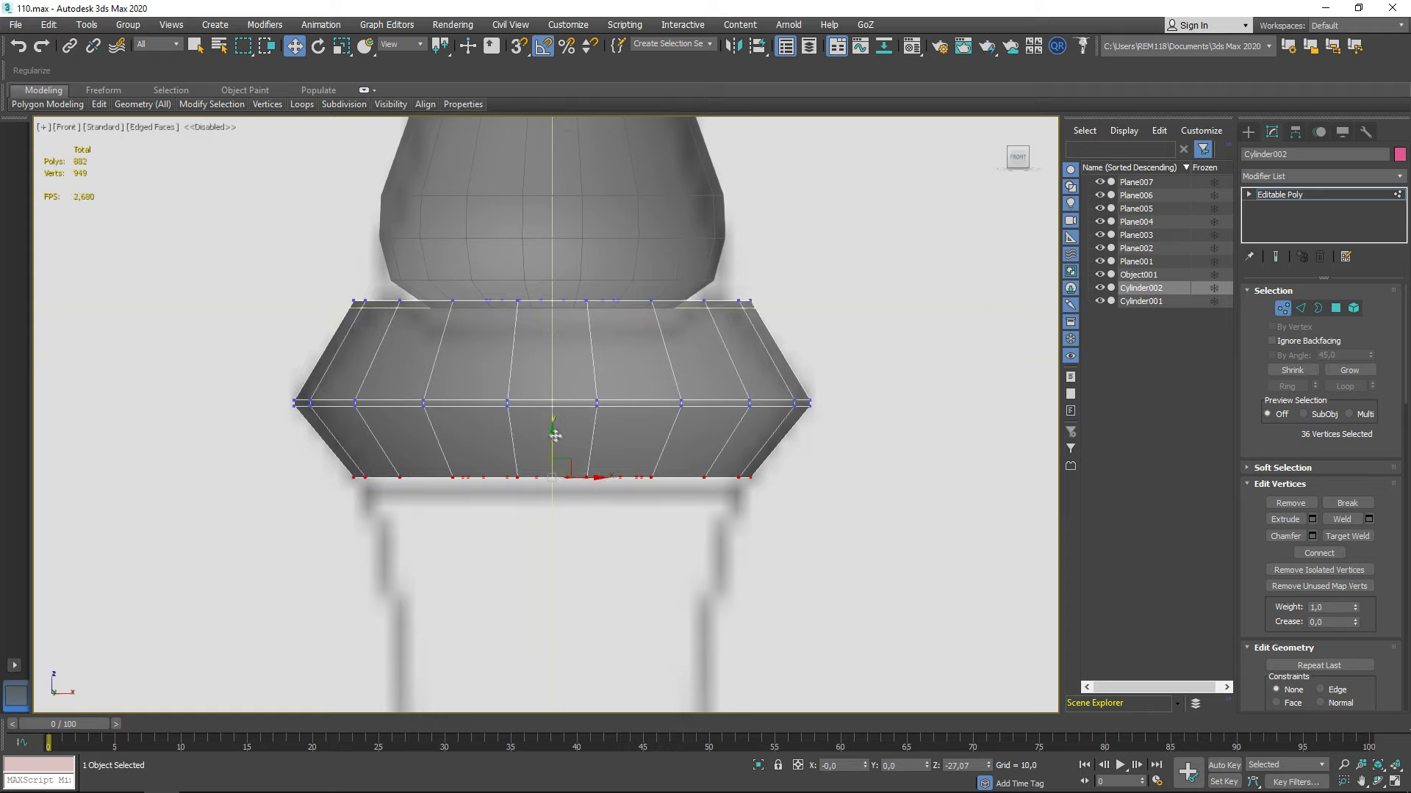
scroll(567, 452, "down", 5)
middle_click_drag(568, 453, 574, 330, "alt")
Select the shaft with the bulb and bring up its modifier list
left_click(575, 330)
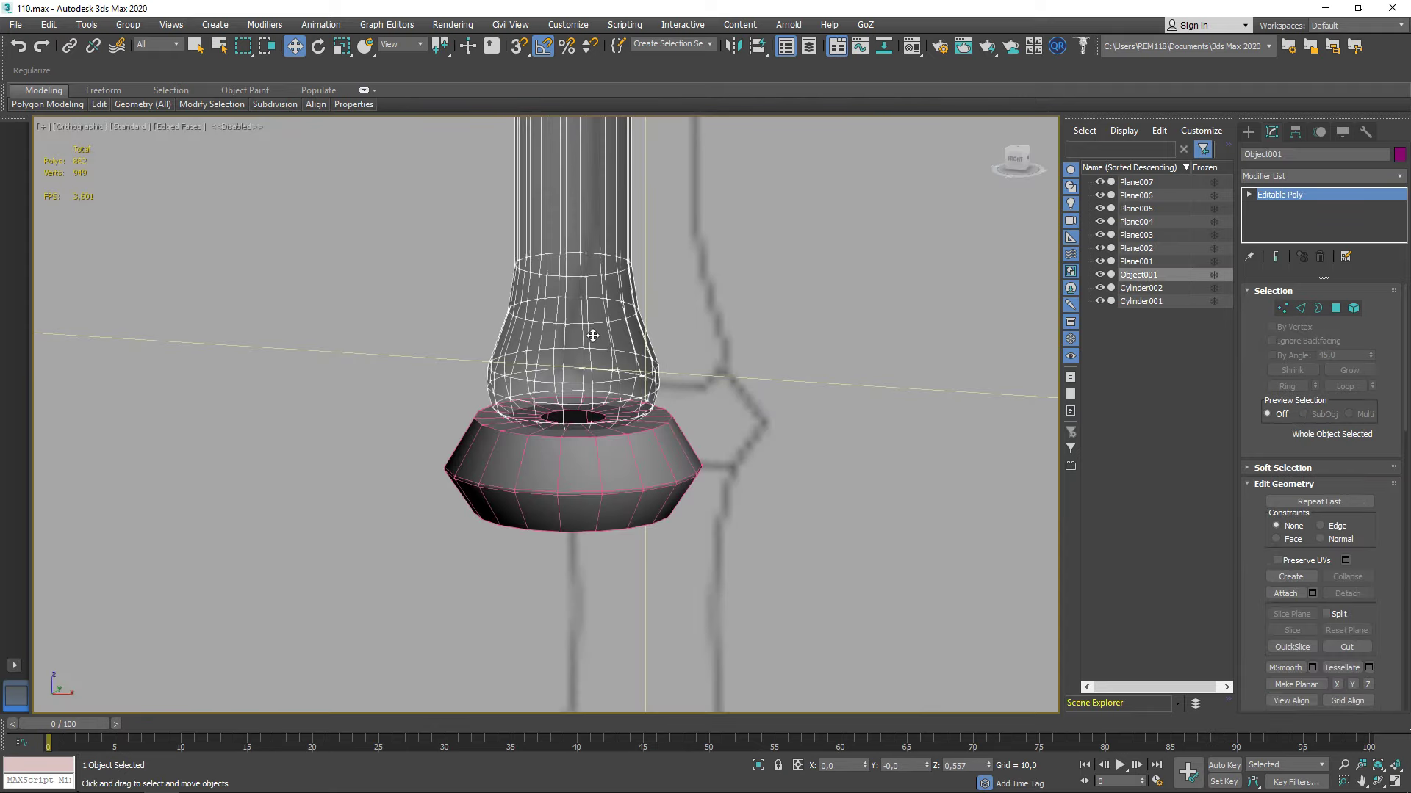
scroll(575, 330, "down", 3)
left_click(1322, 176)
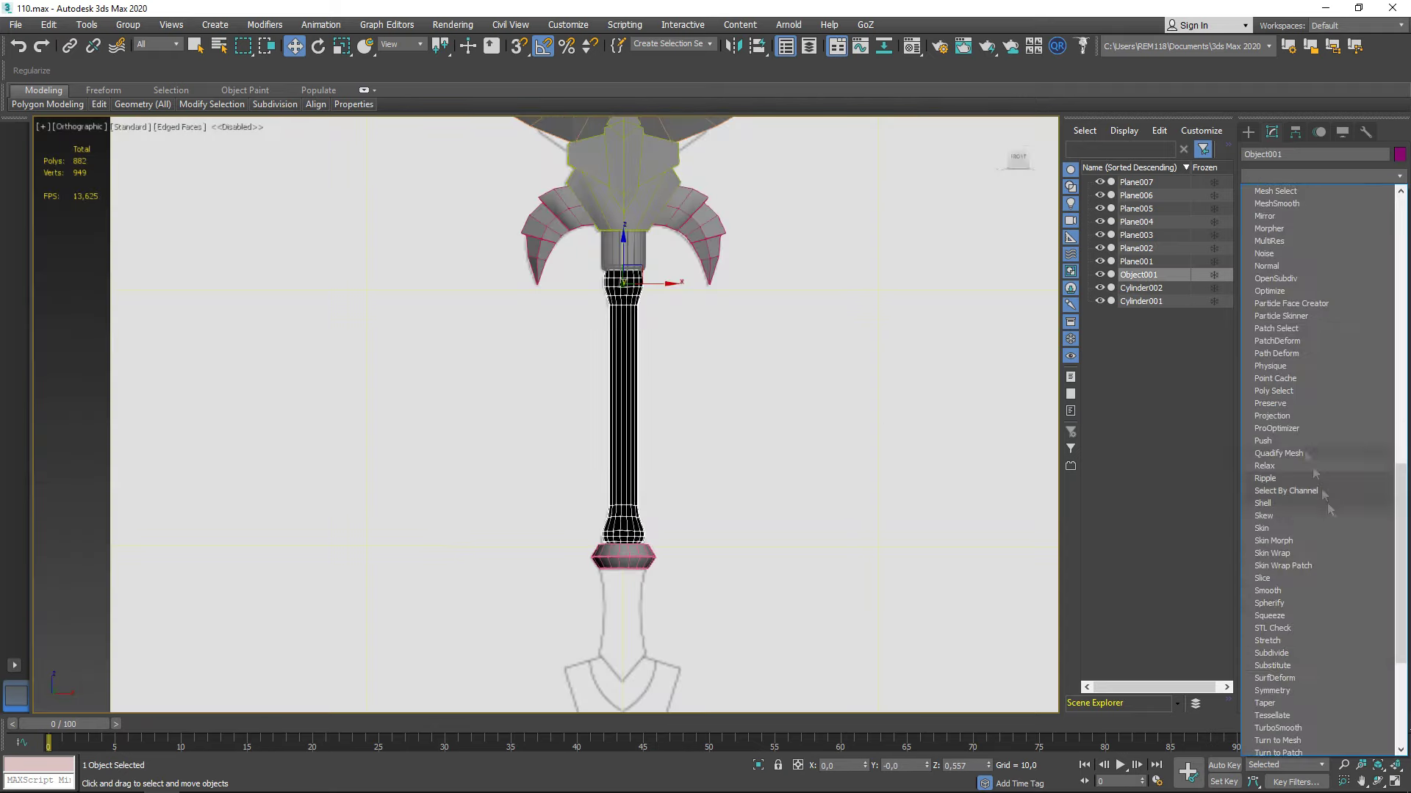
Add a Normal modifier to the shaft, then delete it again
left_click(1303, 634)
right_click(742, 325)
left_click(764, 542)
key("f")
Select and scale the bulb's vertex rows at the end of the shaft
scroll(535, 575, "up", 5)
scroll(535, 575, "up", 3)
key("1")
left_click_drag(471, 412, 805, 515)
right_click(597, 498)
left_click(639, 537)
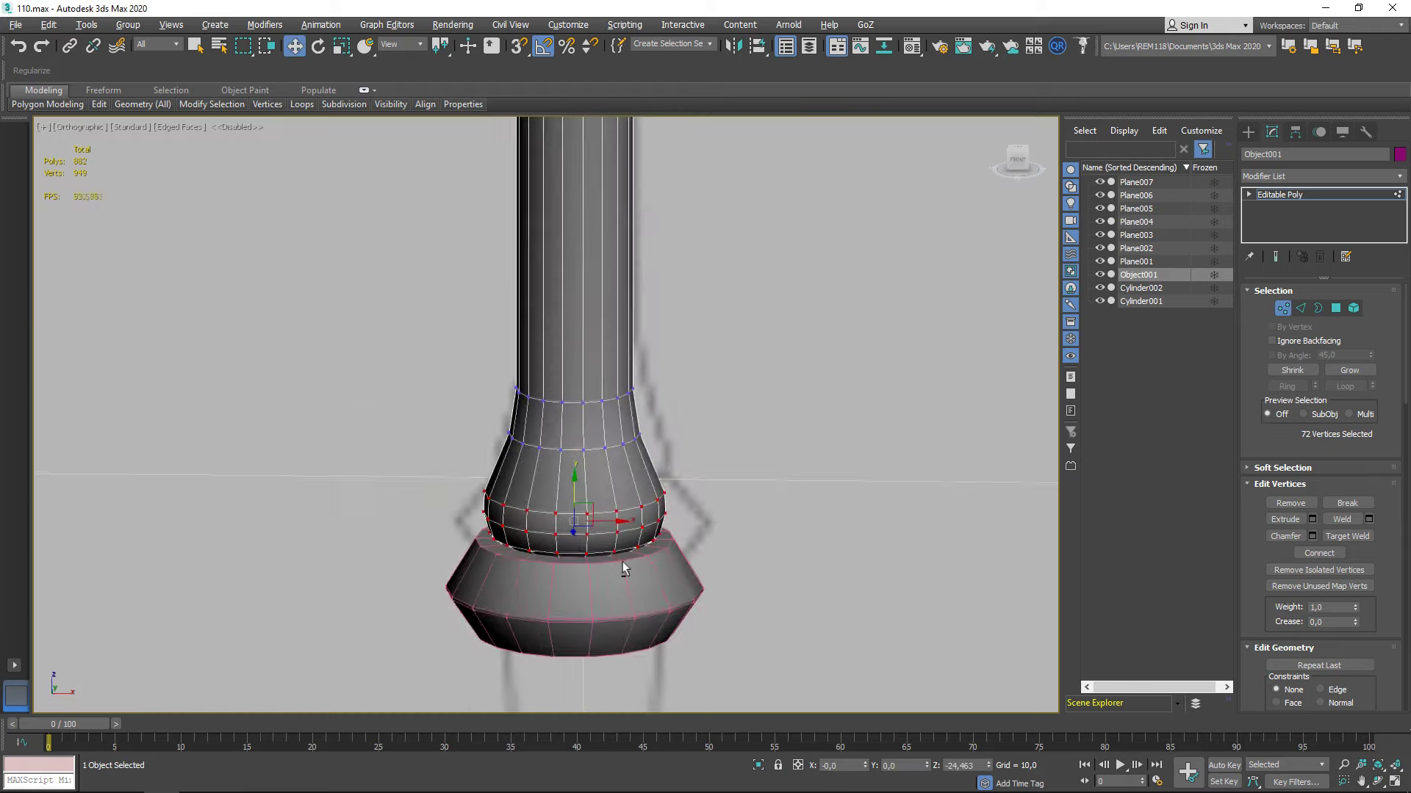
middle_click_drag(577, 476, 598, 560, "alt")
key("f")
left_click_drag(524, 470, 599, 396)
Scale Cylinder002's vertices and select its bottom ring of polygons
left_click(1141, 288)
left_click(1282, 308)
key("r")
middle_click_drag(450, 541, 555, 580, "alt")
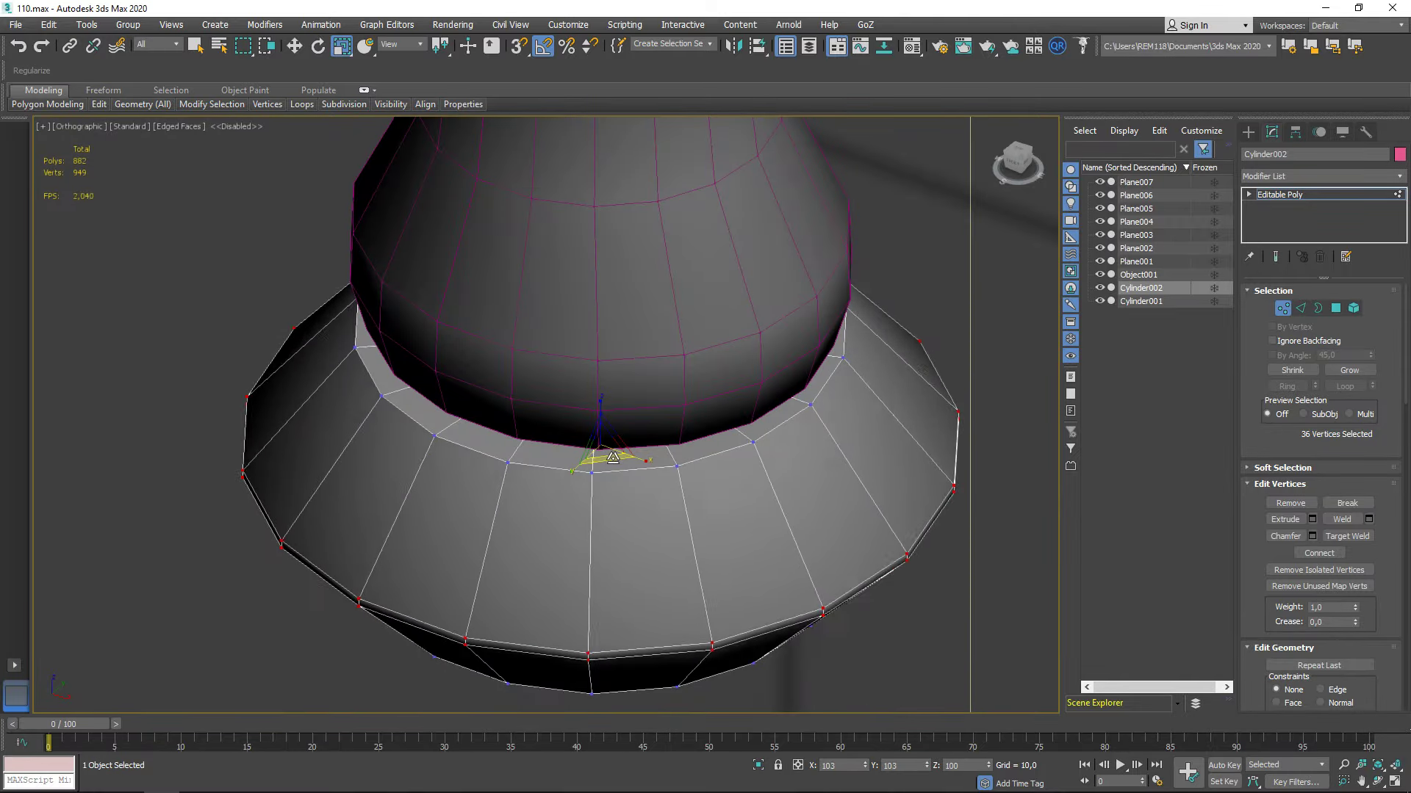
middle_click_drag(611, 457, 629, 470, "alt")
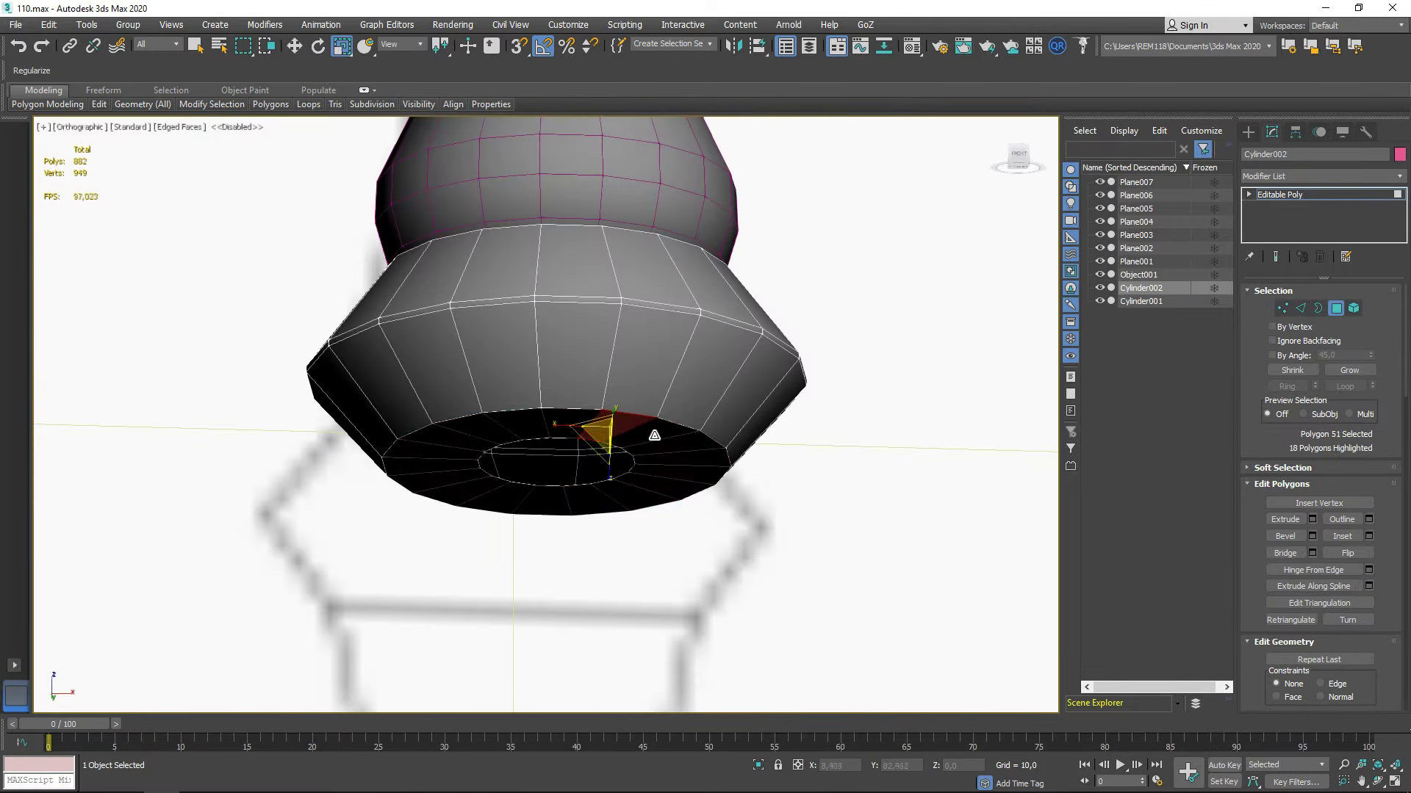
left_click(654, 436, "shift")
right_click(617, 440)
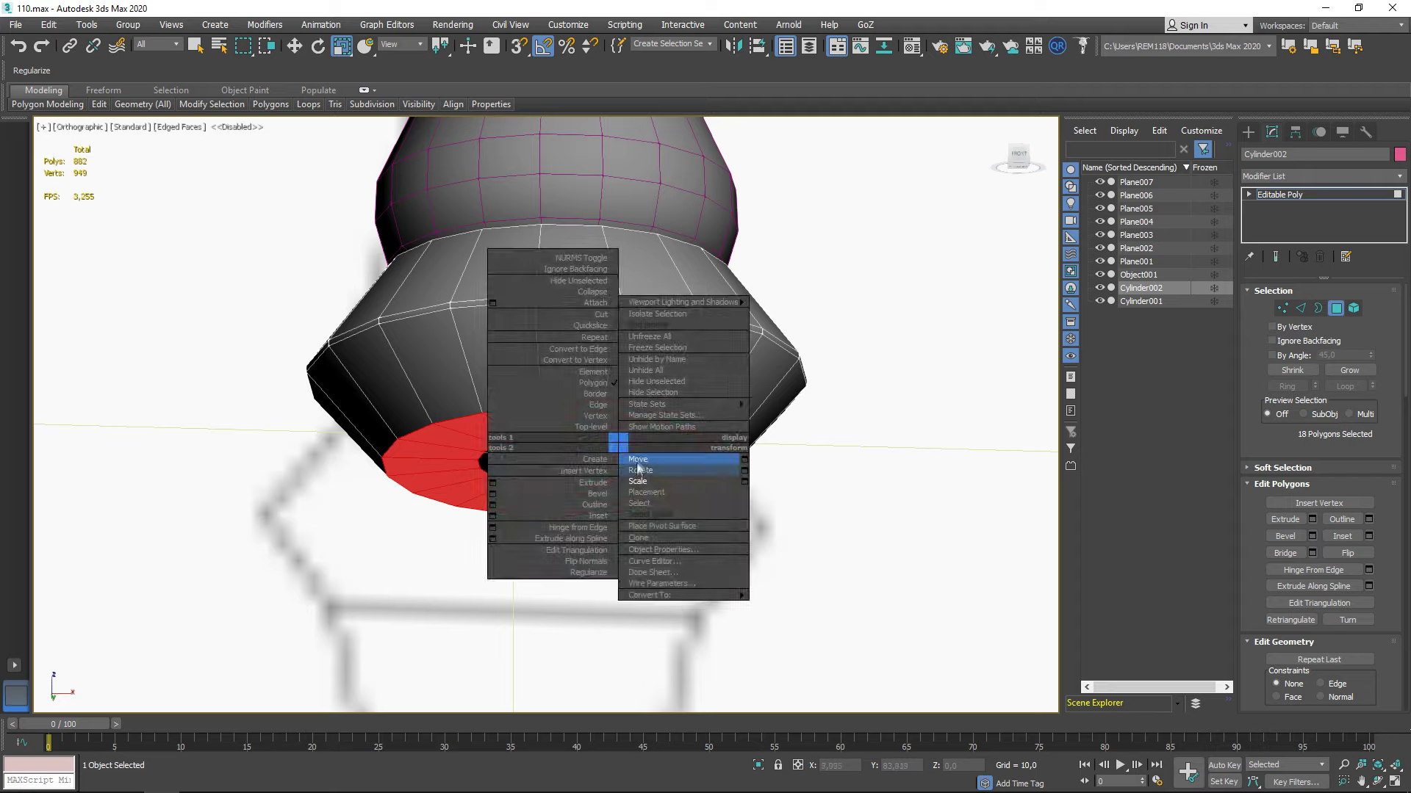
Detach the collar's bottom polygon ring as Object002
left_click(636, 463)
key("Return")
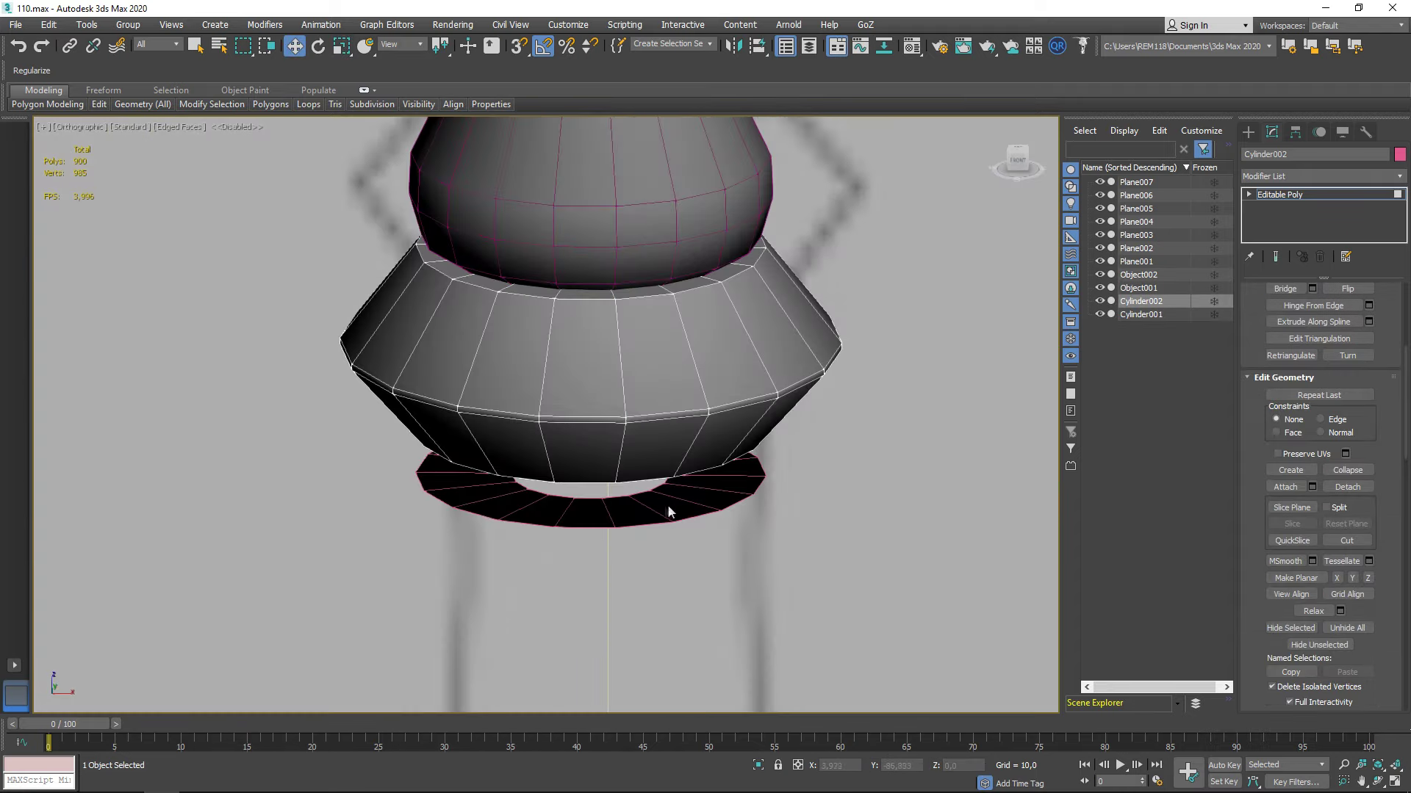
left_click(667, 504)
Flip Object002's faces with a Normal modifier and collapse it to editable poly
left_click(1319, 177)
scroll(1268, 650, "down", 5)
left_click(1265, 490)
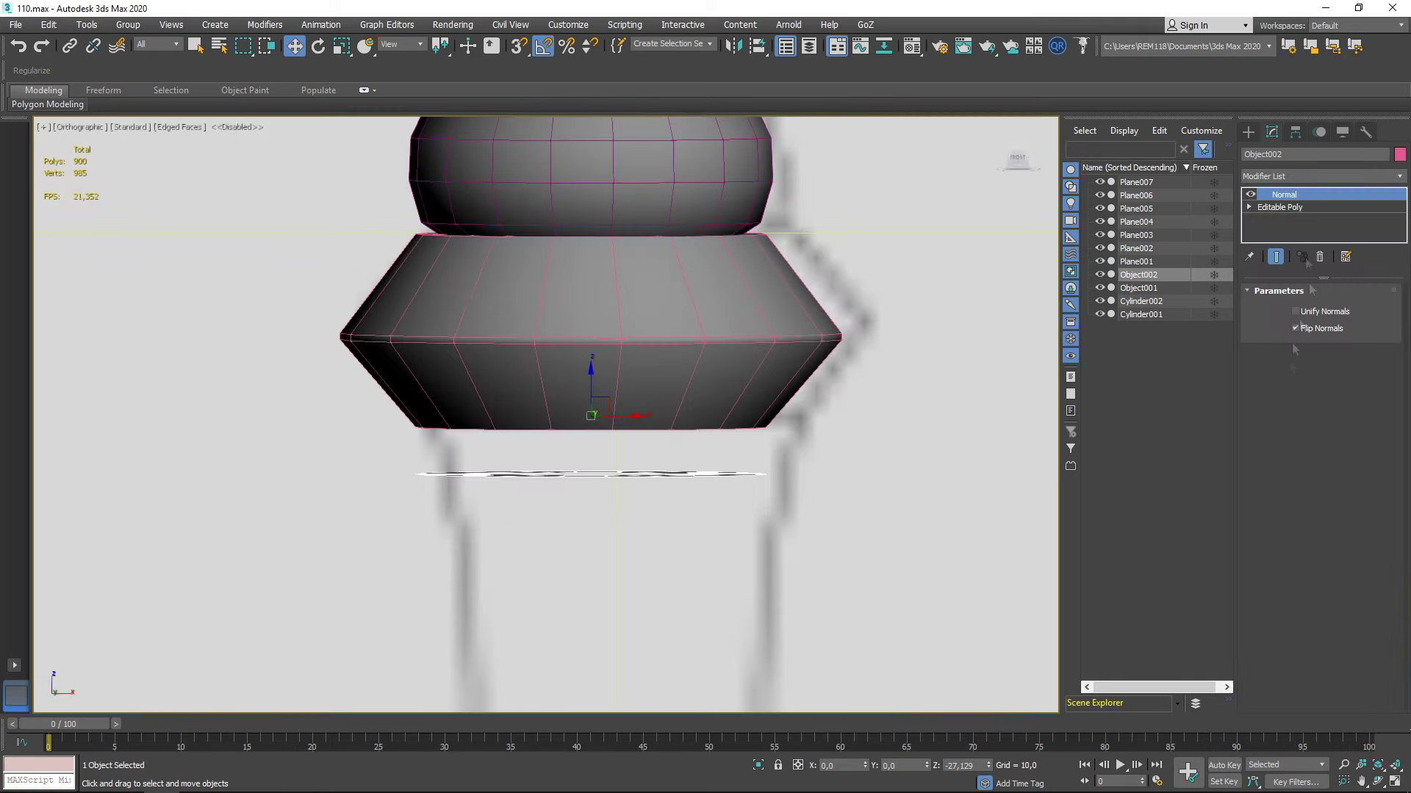
right_click(639, 509)
left_click(808, 659)
key("2")
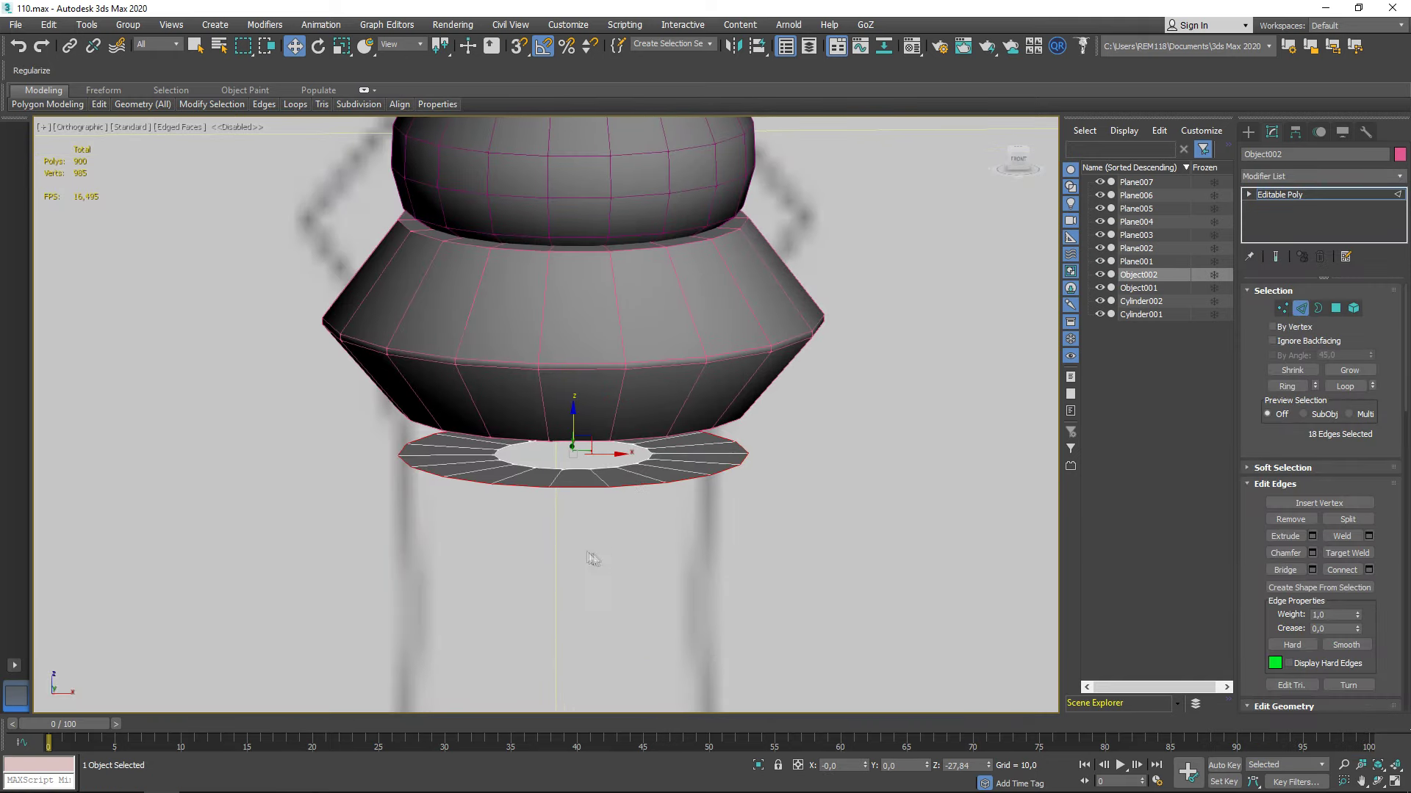
key("f")
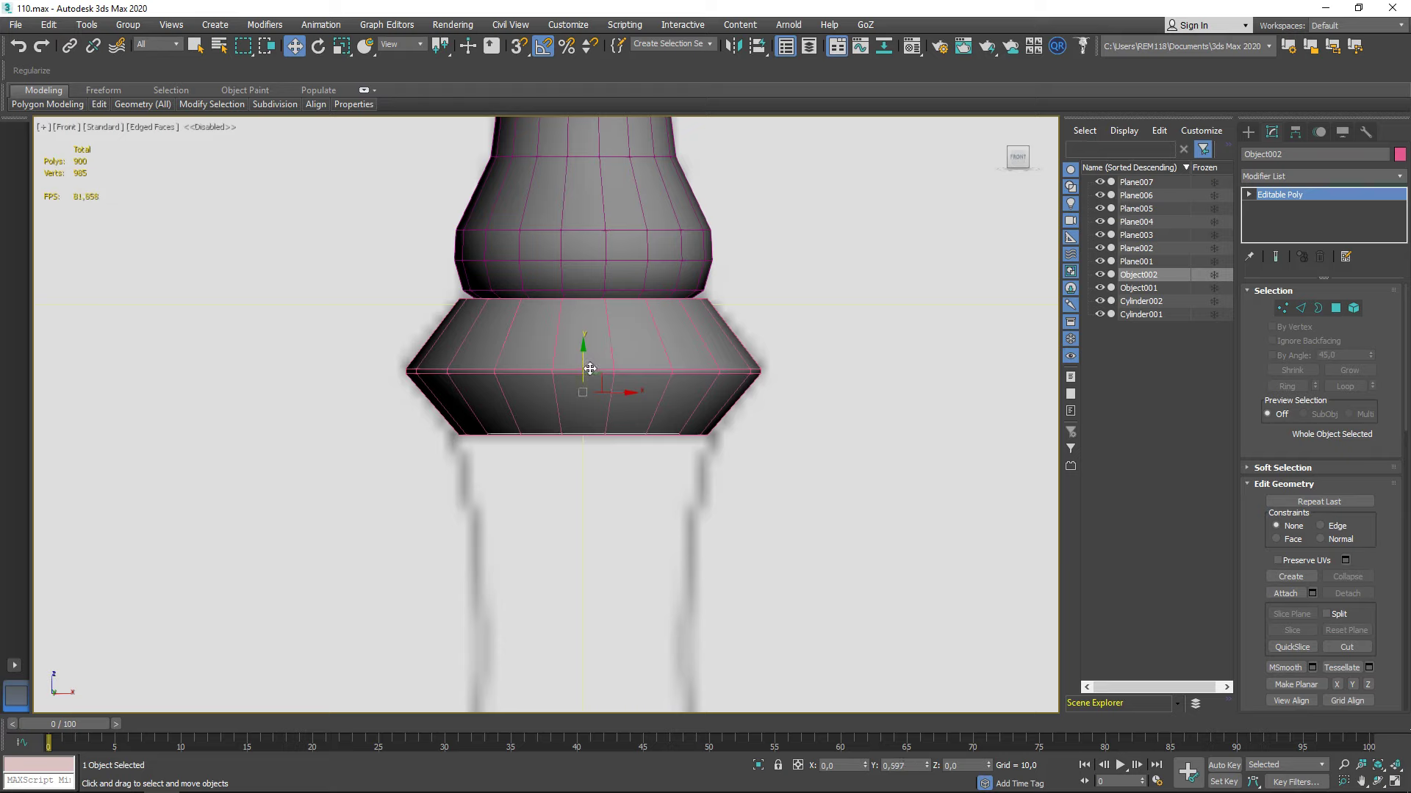
Extrude the detached ring's border downward in successive bands to form a long sleeve
key("2")
left_click_drag(582, 390, 582, 455, "shift")
scroll(581, 455, "down", 4)
scroll(566, 390, "up", 3)
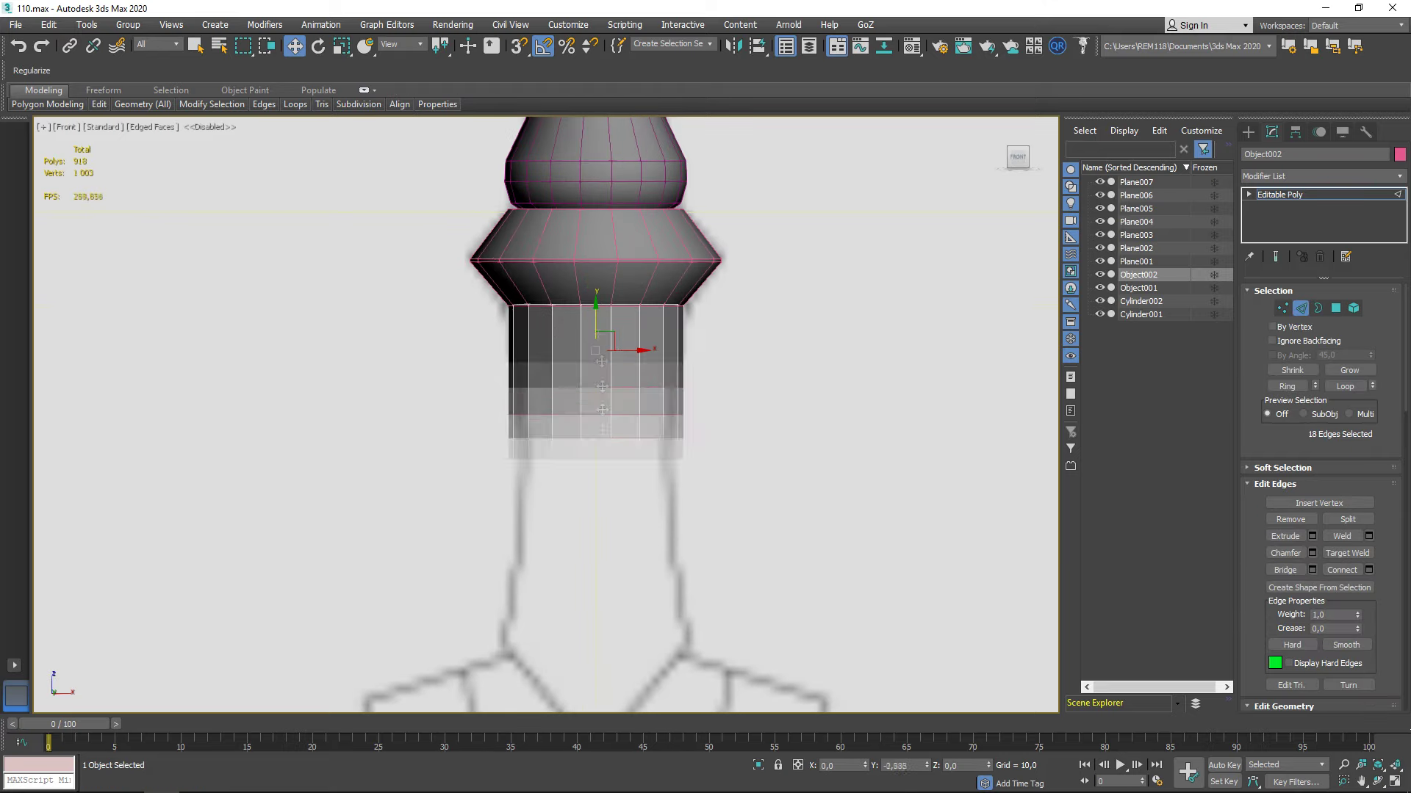
key("r")
key("F12")
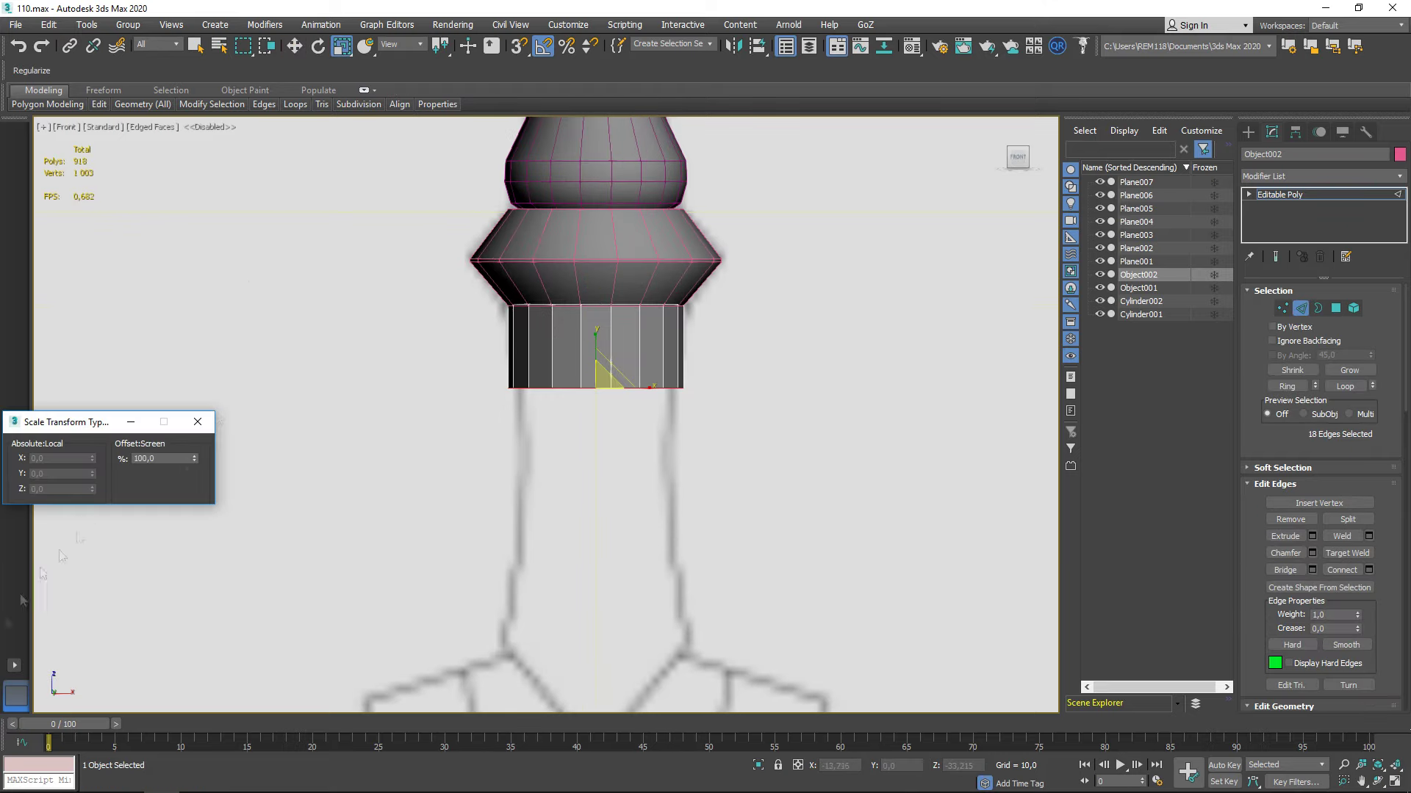
left_click_drag(595, 343, 609, 451, "shift")
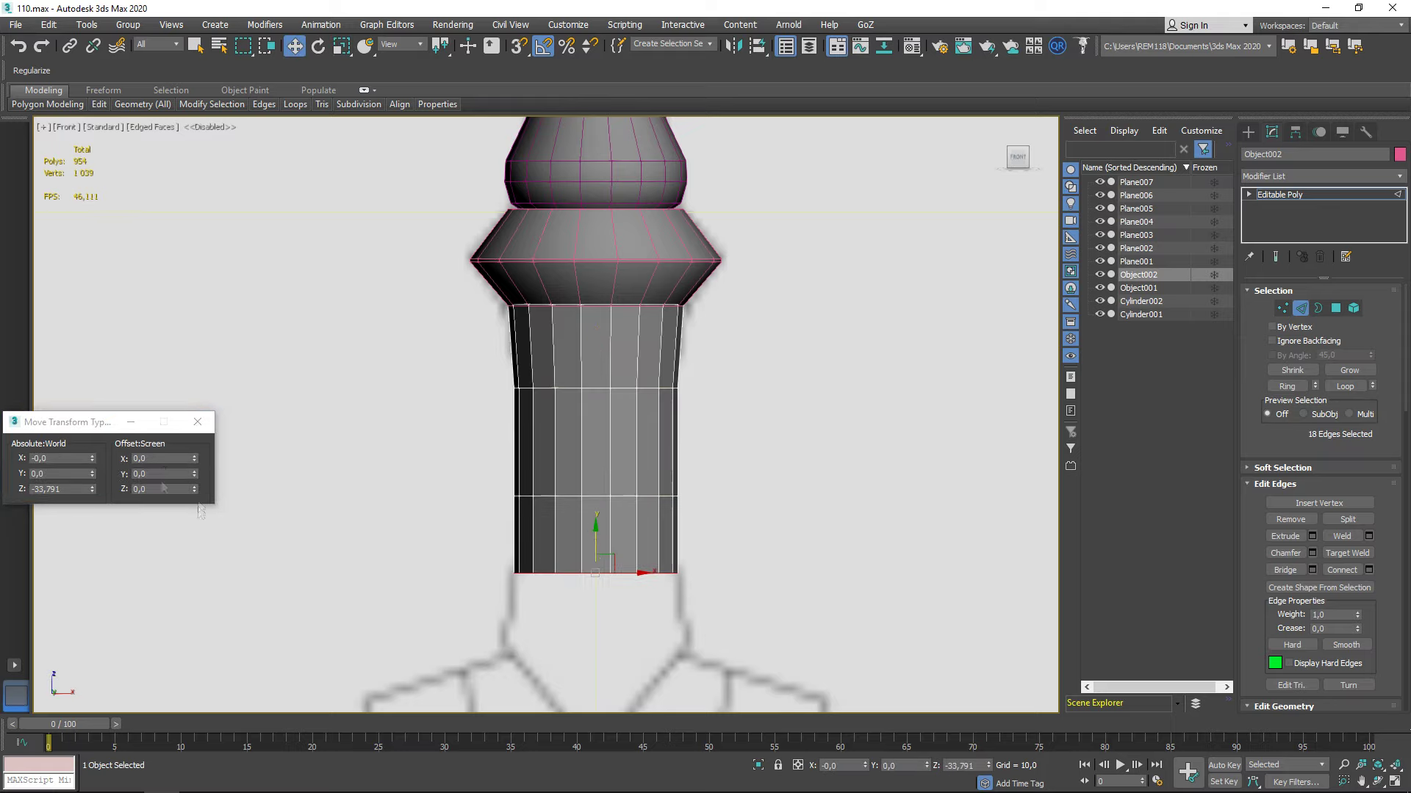
key("w")
middle_click_drag(580, 606, 581, 481)
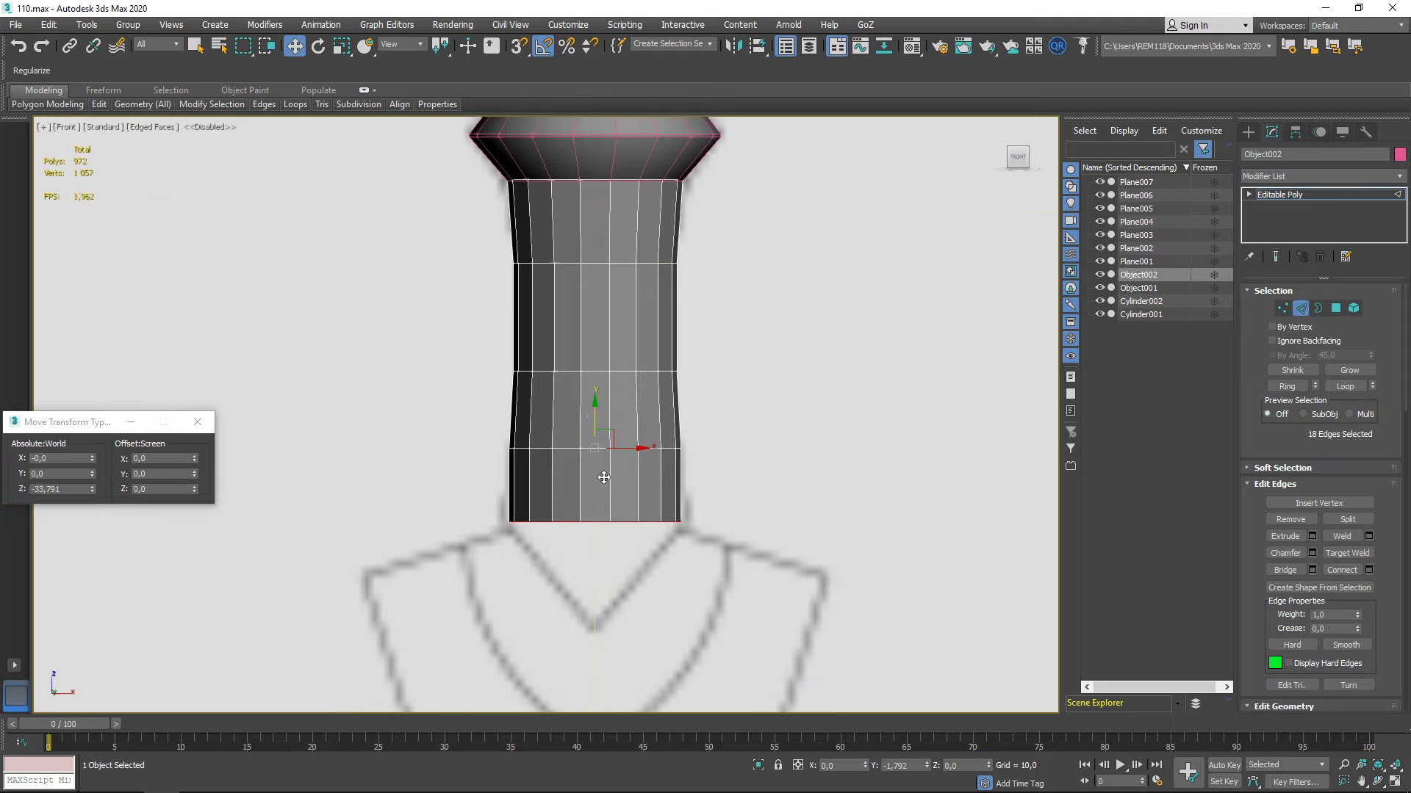
right_click(592, 486)
left_click(599, 492)
left_click_drag(592, 484, 595, 588, "shift")
scroll(595, 588, "up", 2)
Select the sleeve's tip and corner vertices and scale them together into a point
key("1")
key("r")
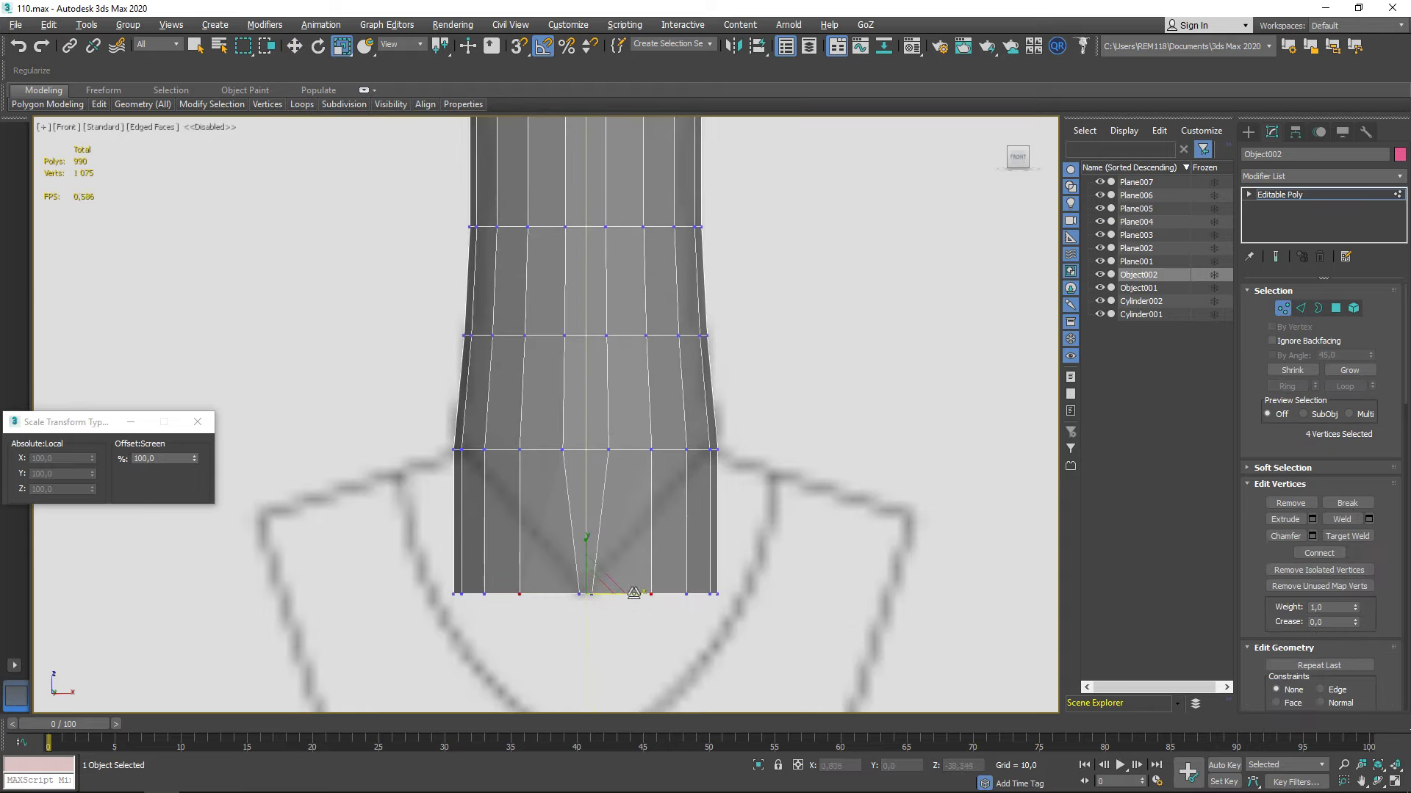
key("w")
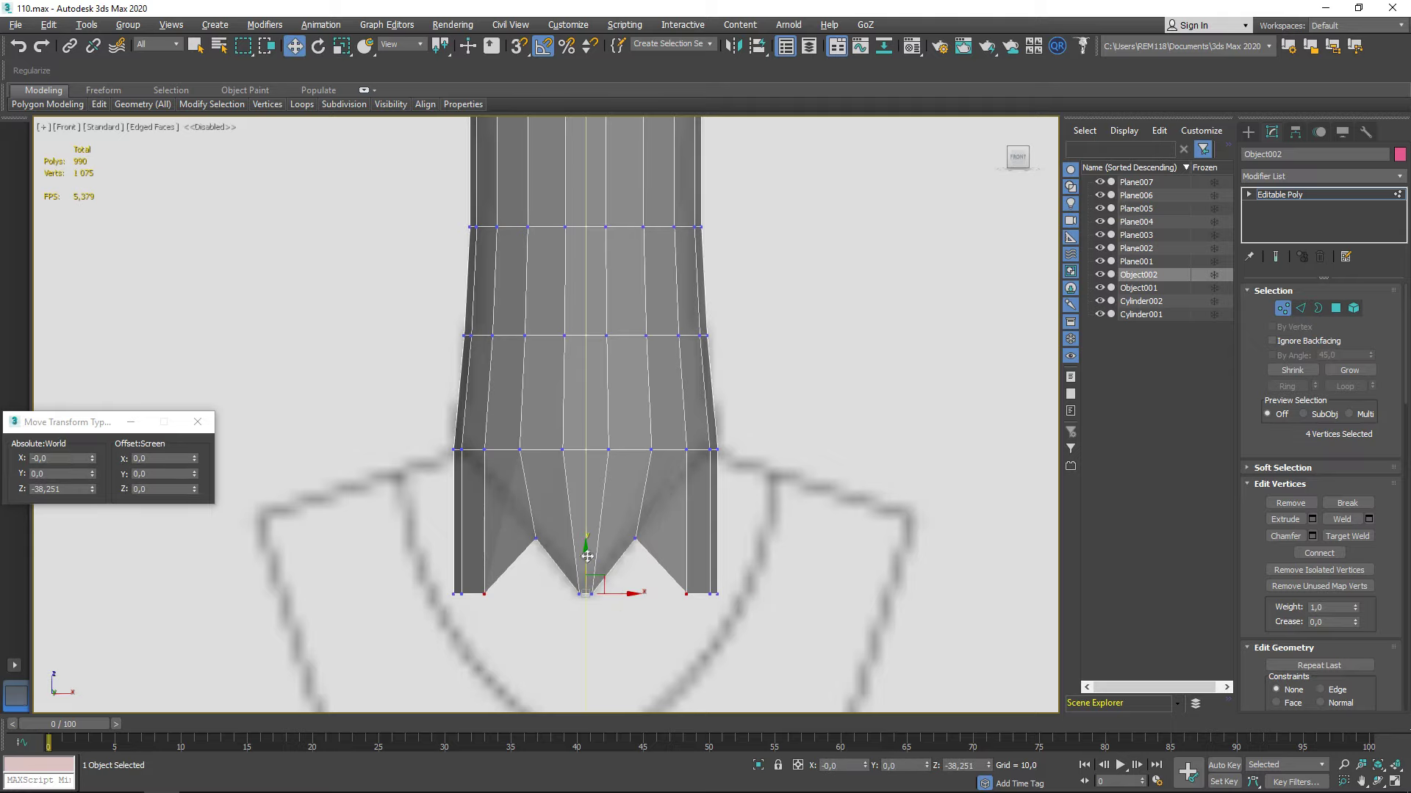
scroll(465, 614, "up", 2)
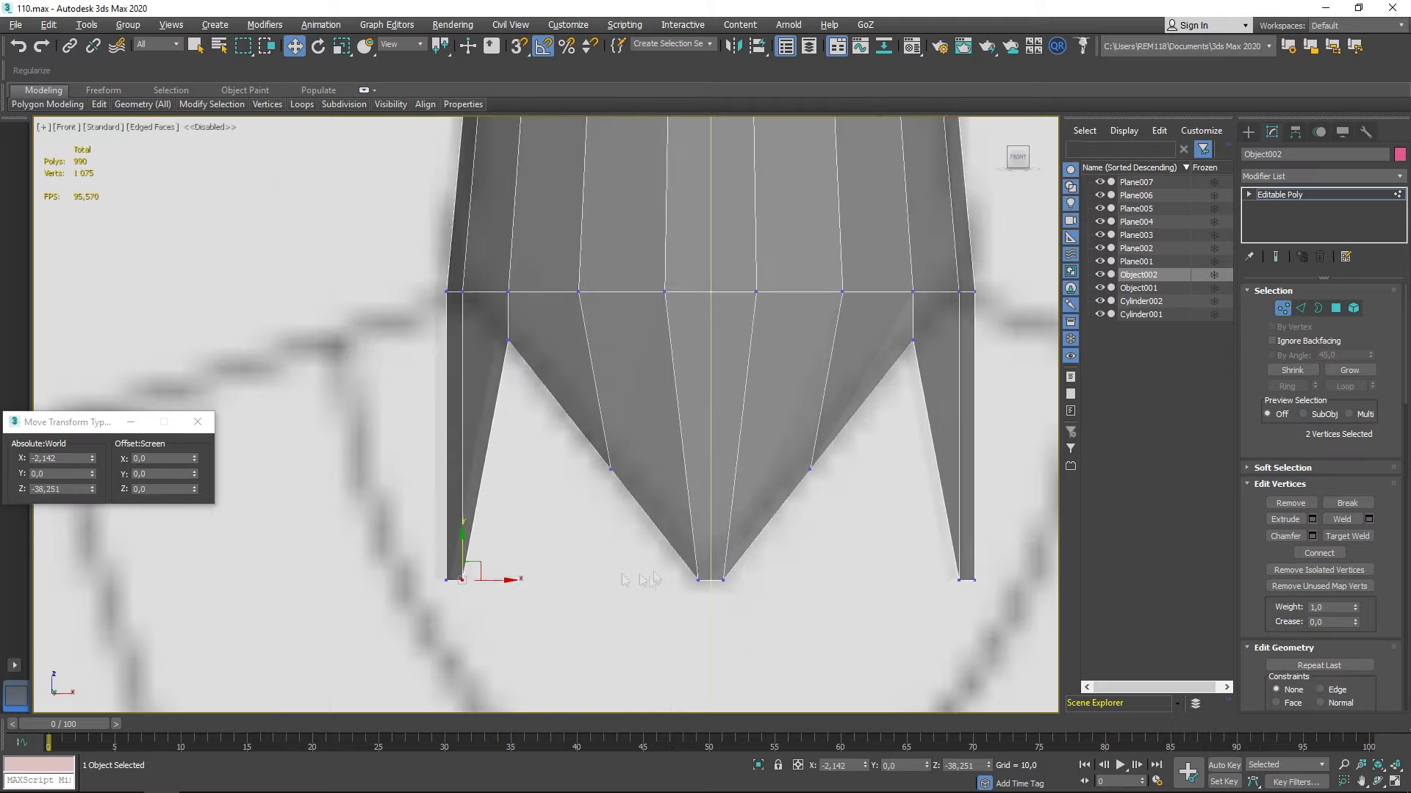
left_click_drag(525, 554, 577, 595)
scroll(574, 410, "down", 2)
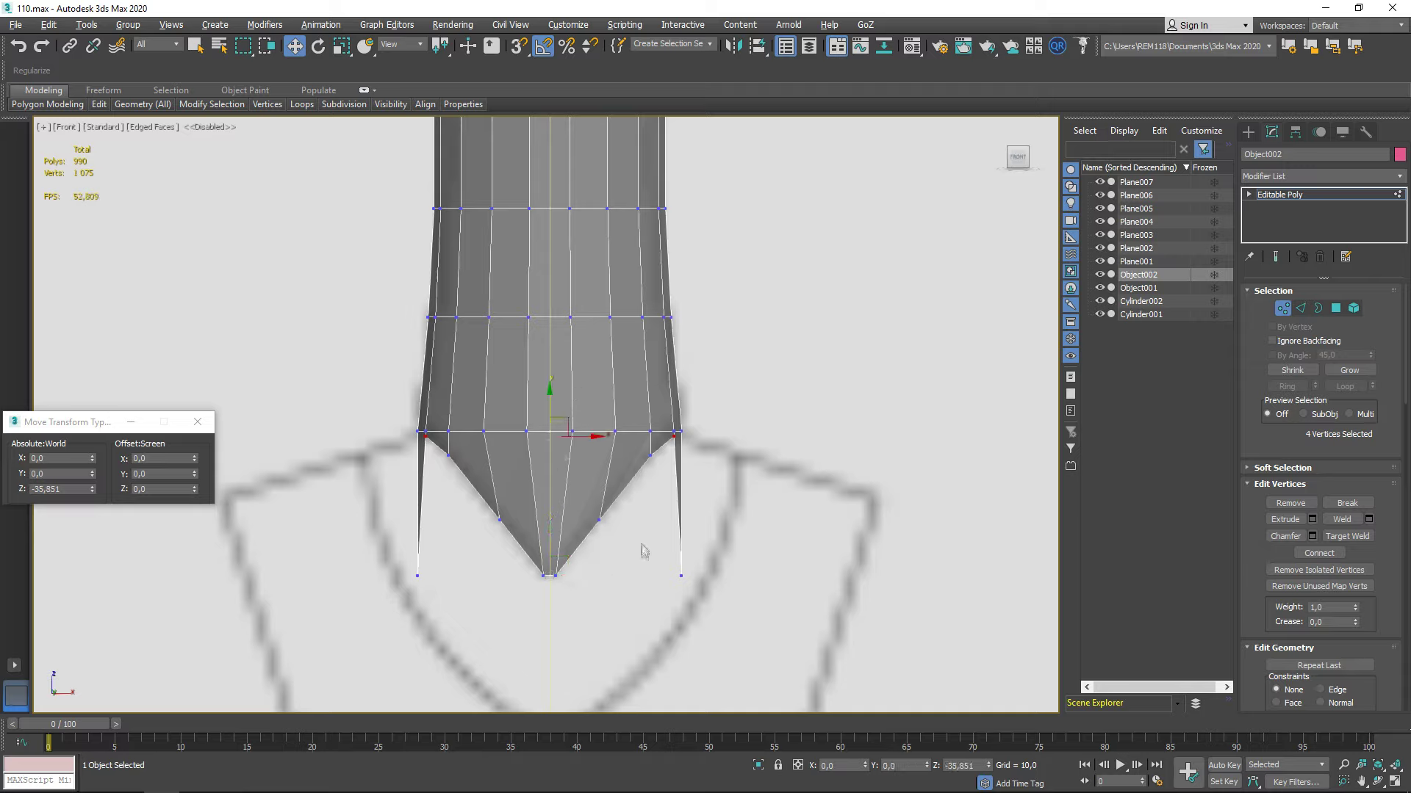
right_click(566, 506)
left_click(603, 544)
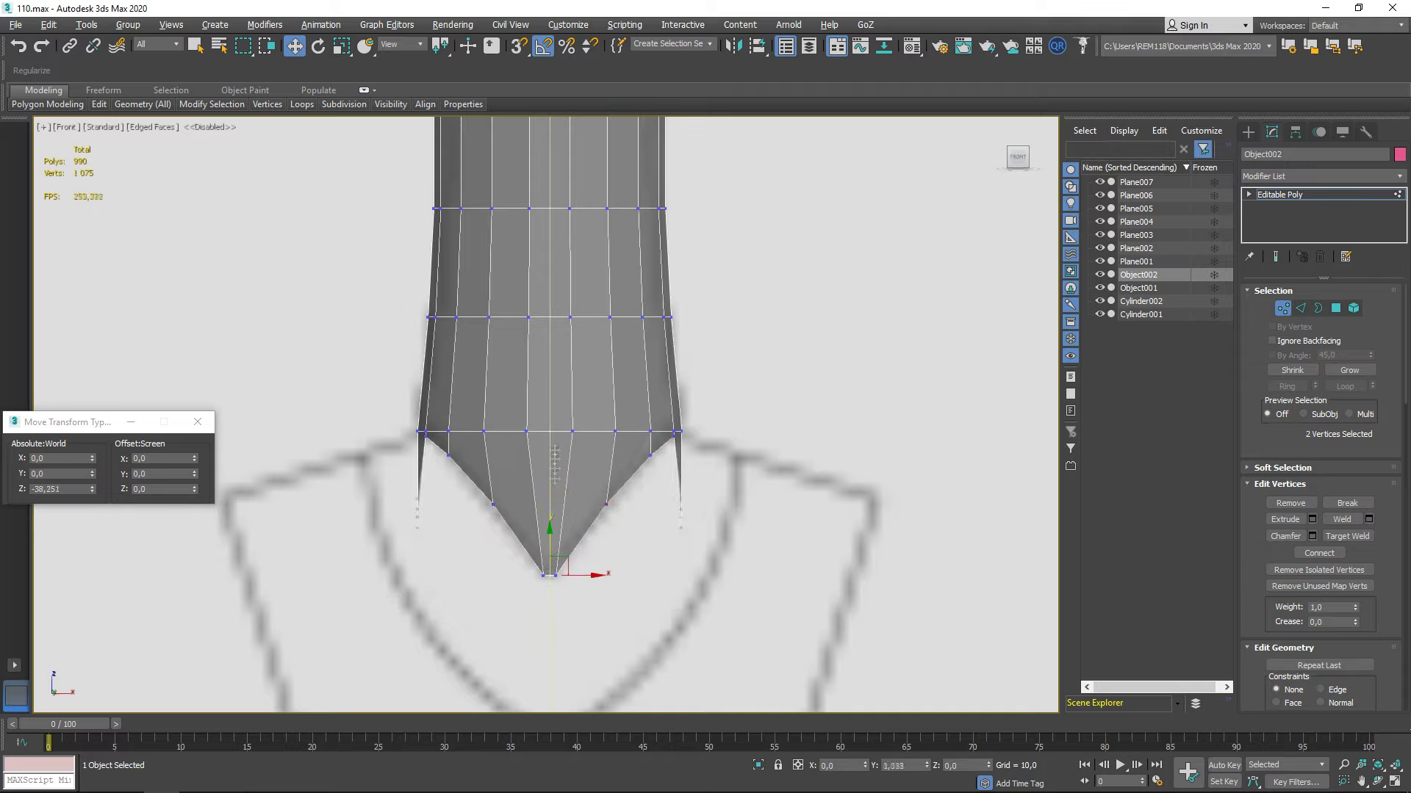
scroll(561, 392, "up", 3)
left_click(507, 378, "ctrl")
scroll(701, 387, "down", 3)
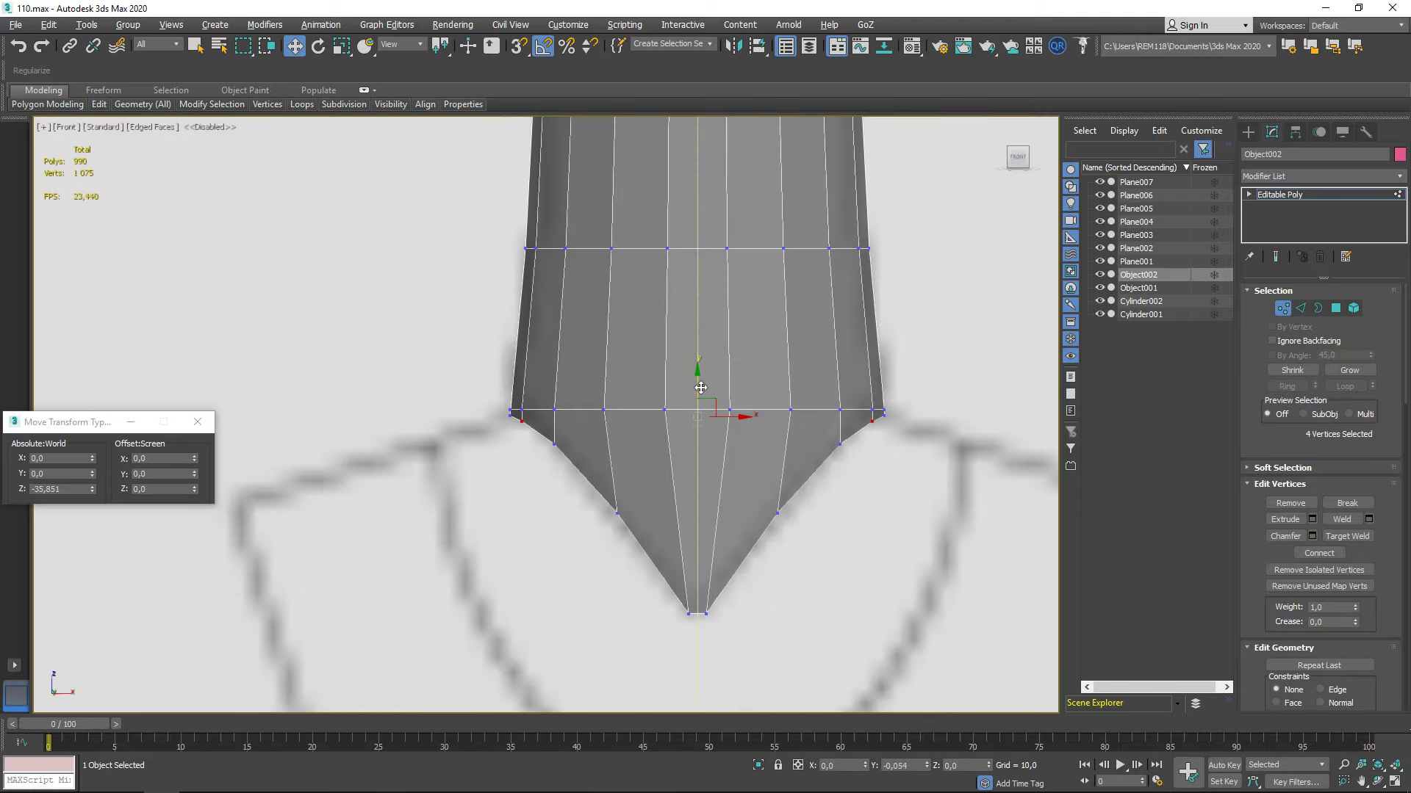
Scale the tip edges and inspect the sleeve's open bottom from below
middle_click_drag(617, 615, 608, 560, "alt")
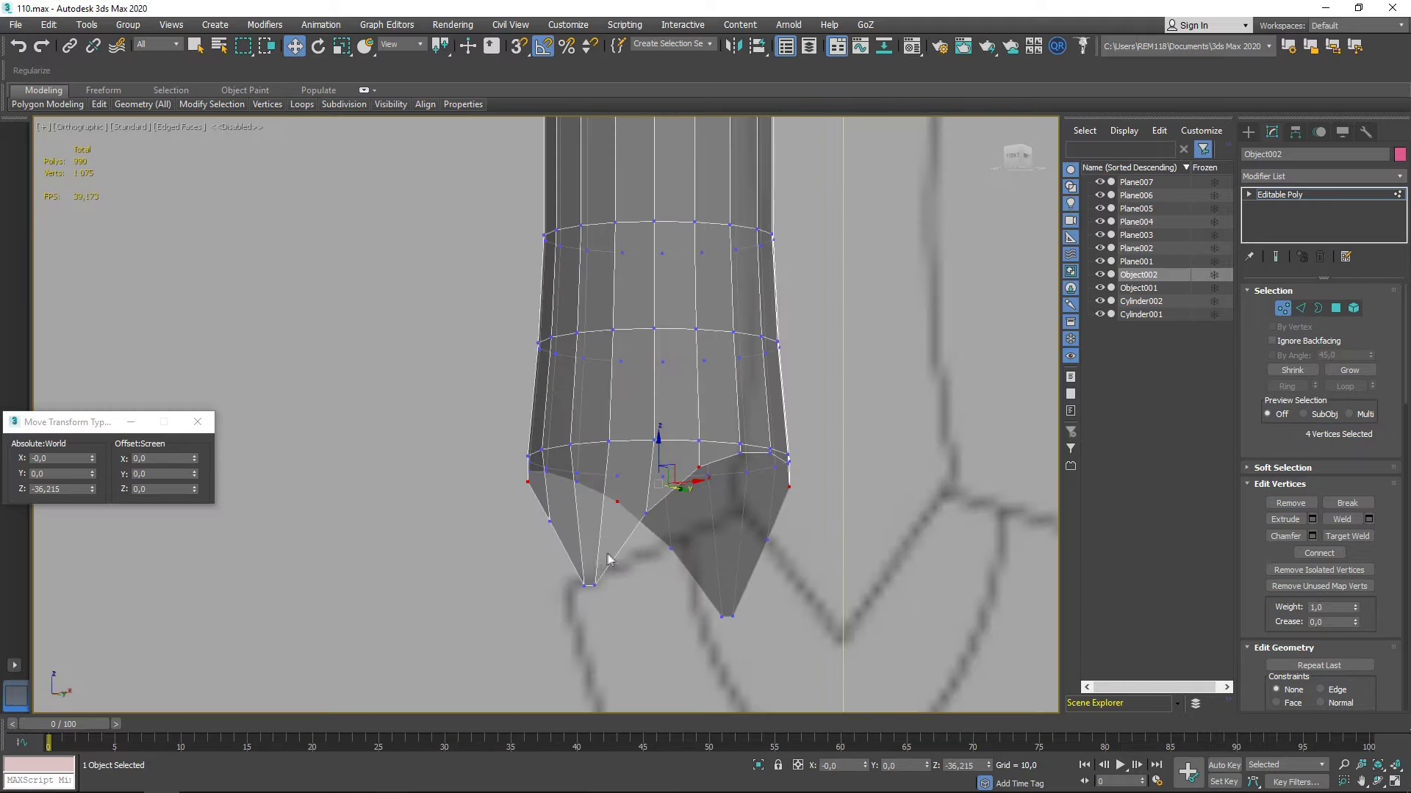
key("2")
right_click(676, 497)
left_click(698, 529)
scroll(653, 570, "down", 5)
scroll(624, 529, "up", 5)
middle_click_drag(617, 514, 580, 470, "alt")
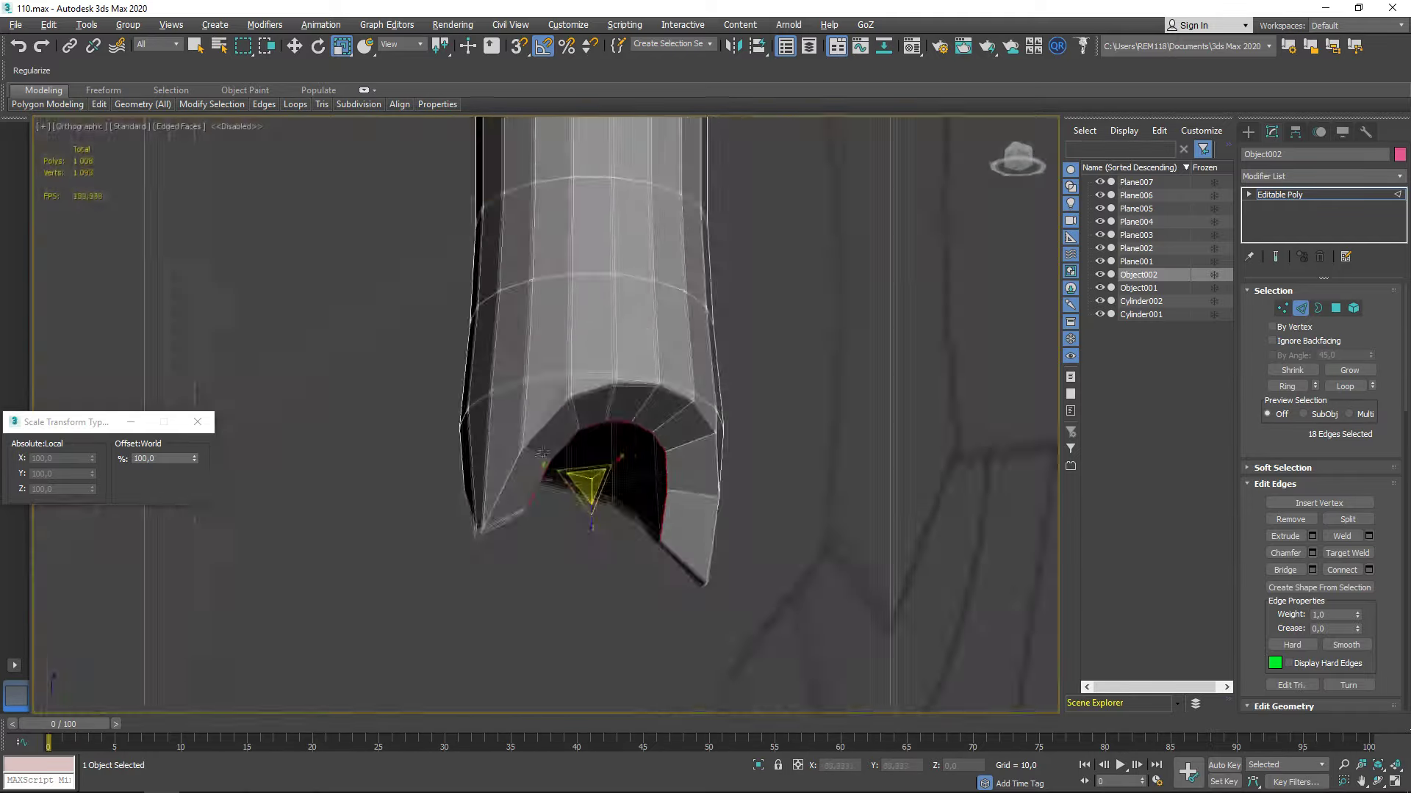
Detach the selected pointed-tip polygons as a separate object, Object003
key("f")
scroll(550, 542, "down", 2)
scroll(549, 542, "up", 4)
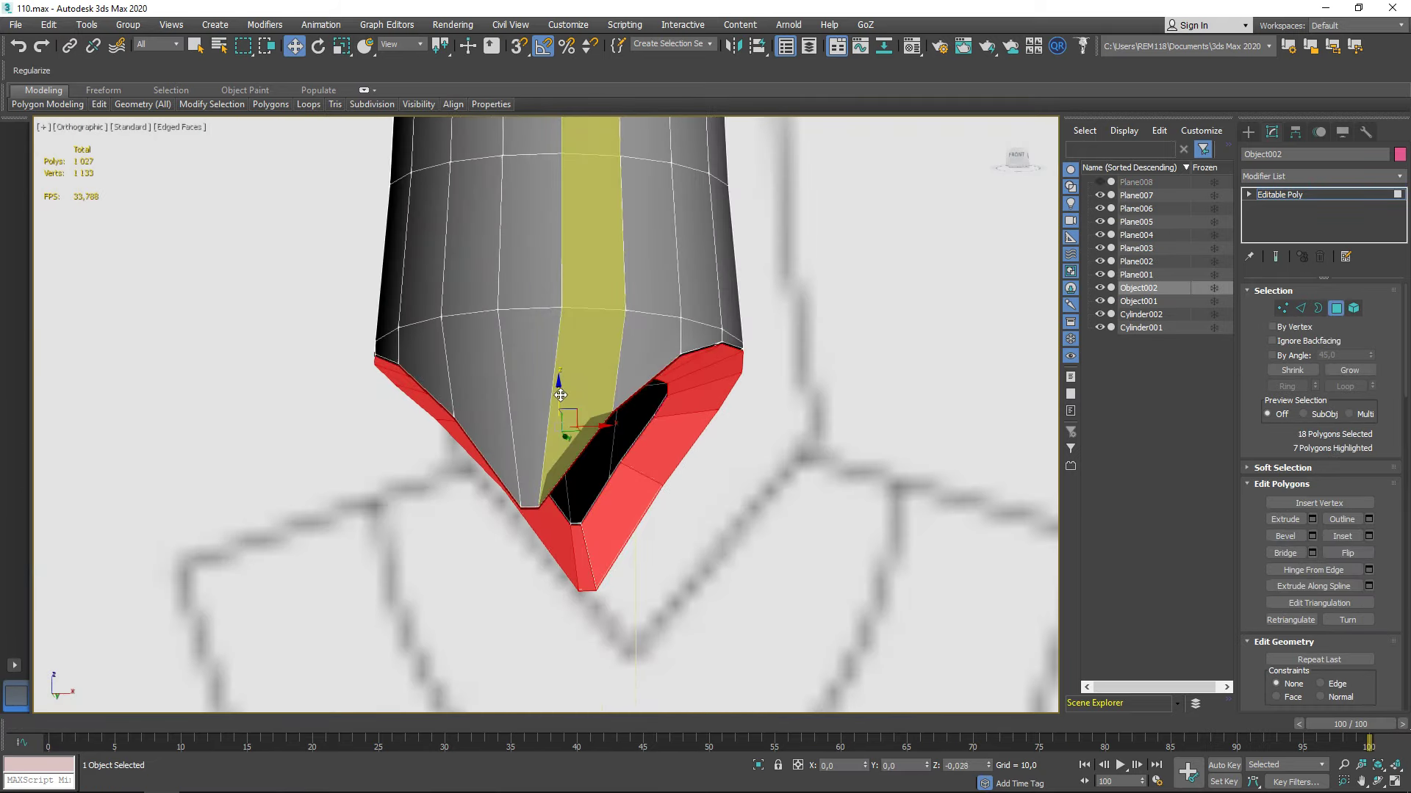
left_click(1372, 623)
left_click(735, 431)
left_click(1295, 131)
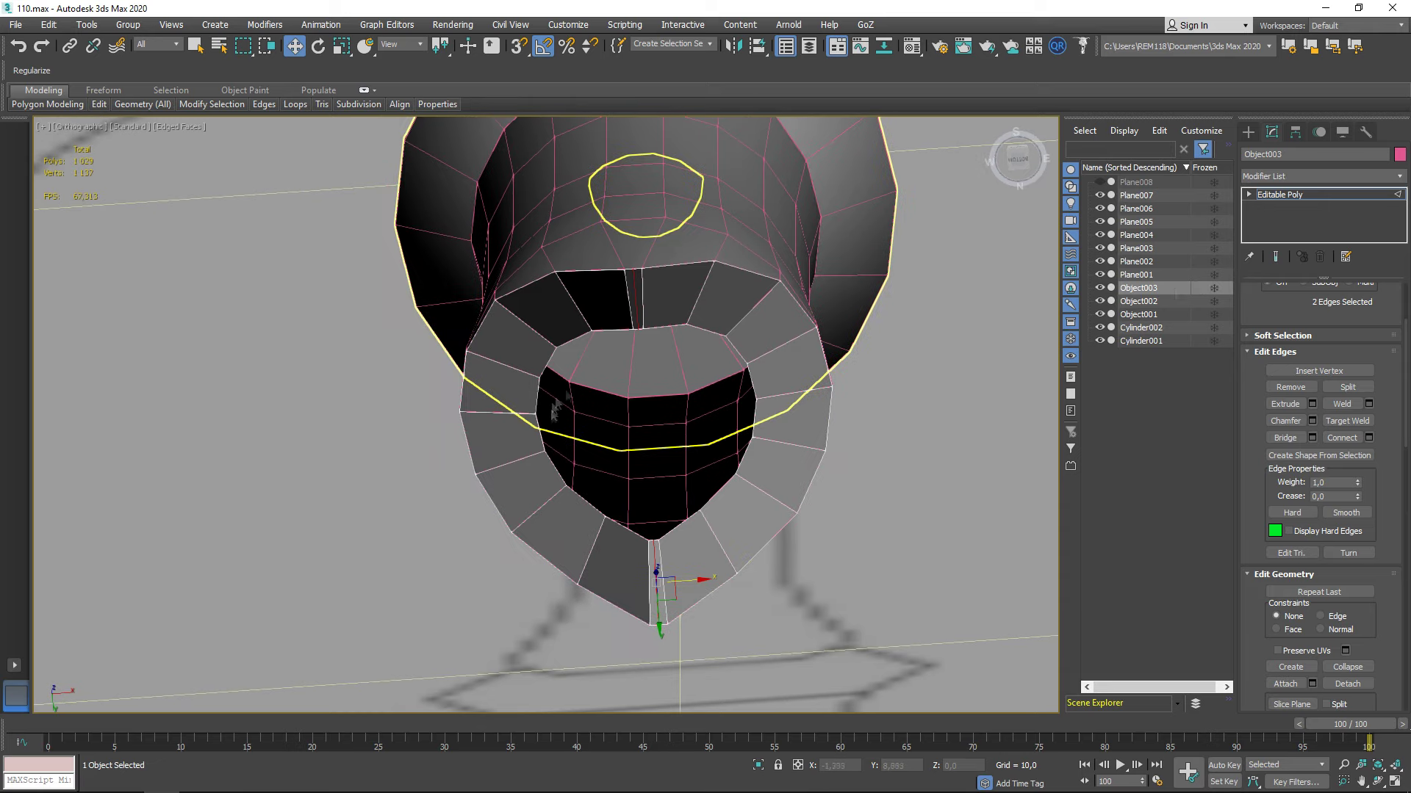
Delete the left-half ring polygons and inspect the resulting cut opening
key("4")
left_click(764, 412)
left_click(595, 297)
left_click(647, 611, "shift")
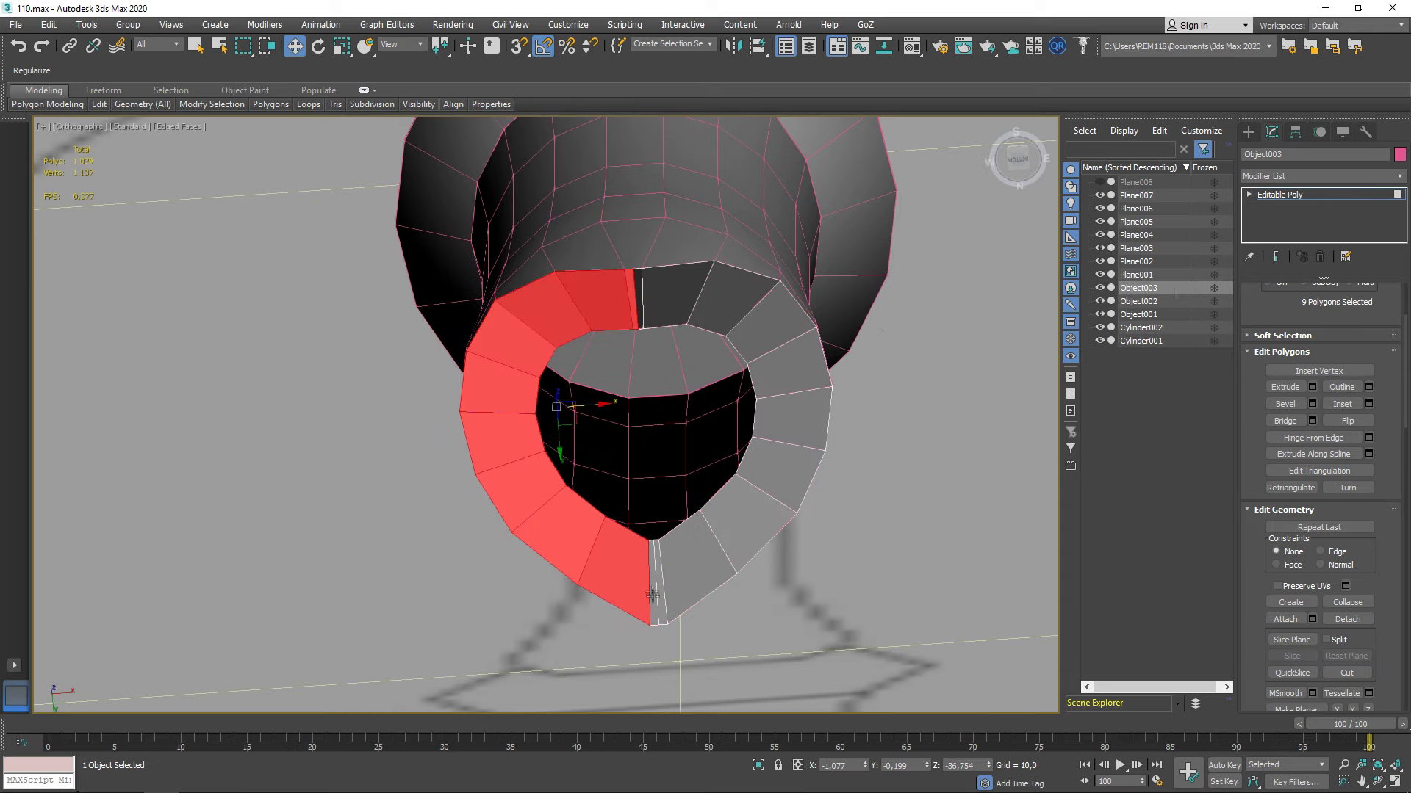
key("Delete")
middle_click_drag(653, 597, 688, 451, "alt")
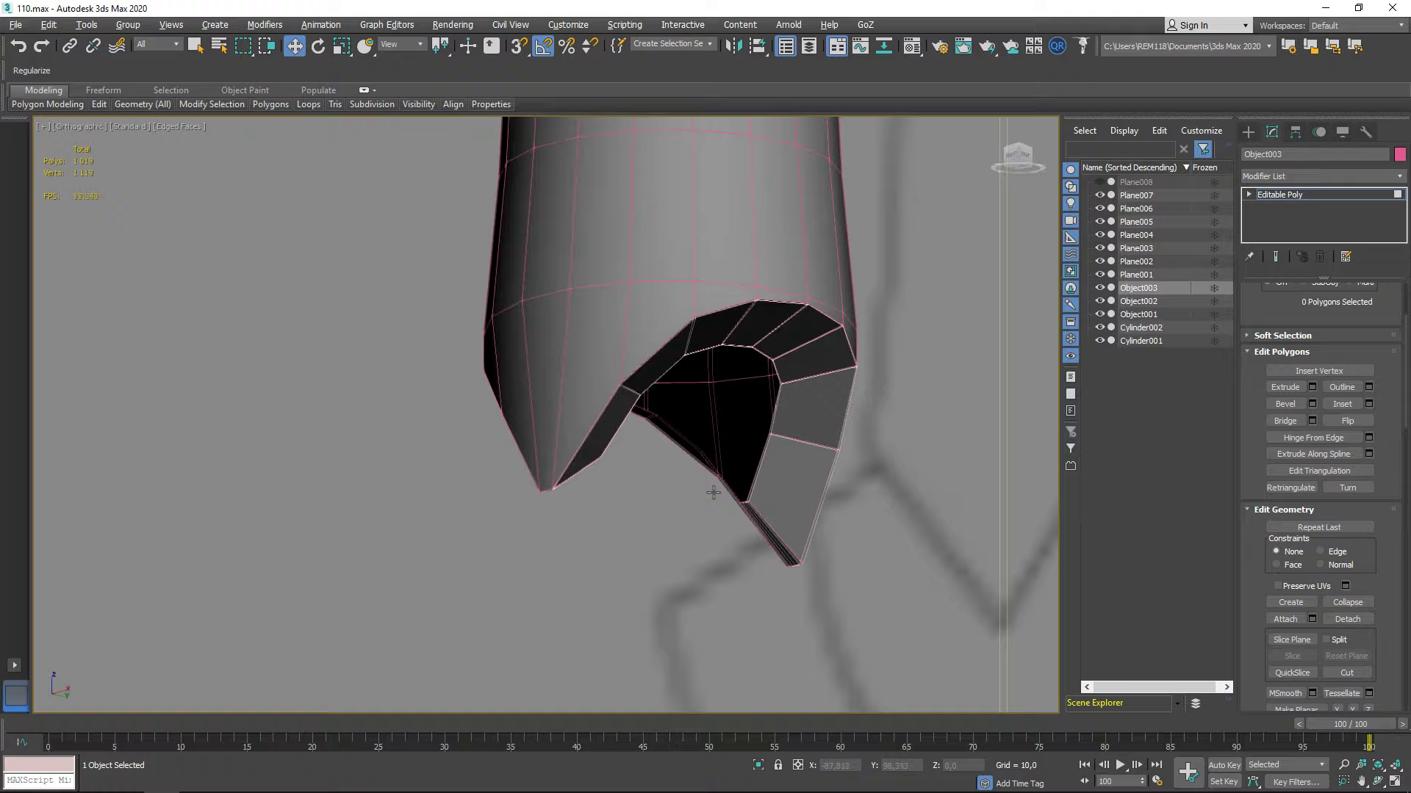
Flip the flange's faces with a Normal modifier and collapse it to Editable Poly
key("2")
key("f")
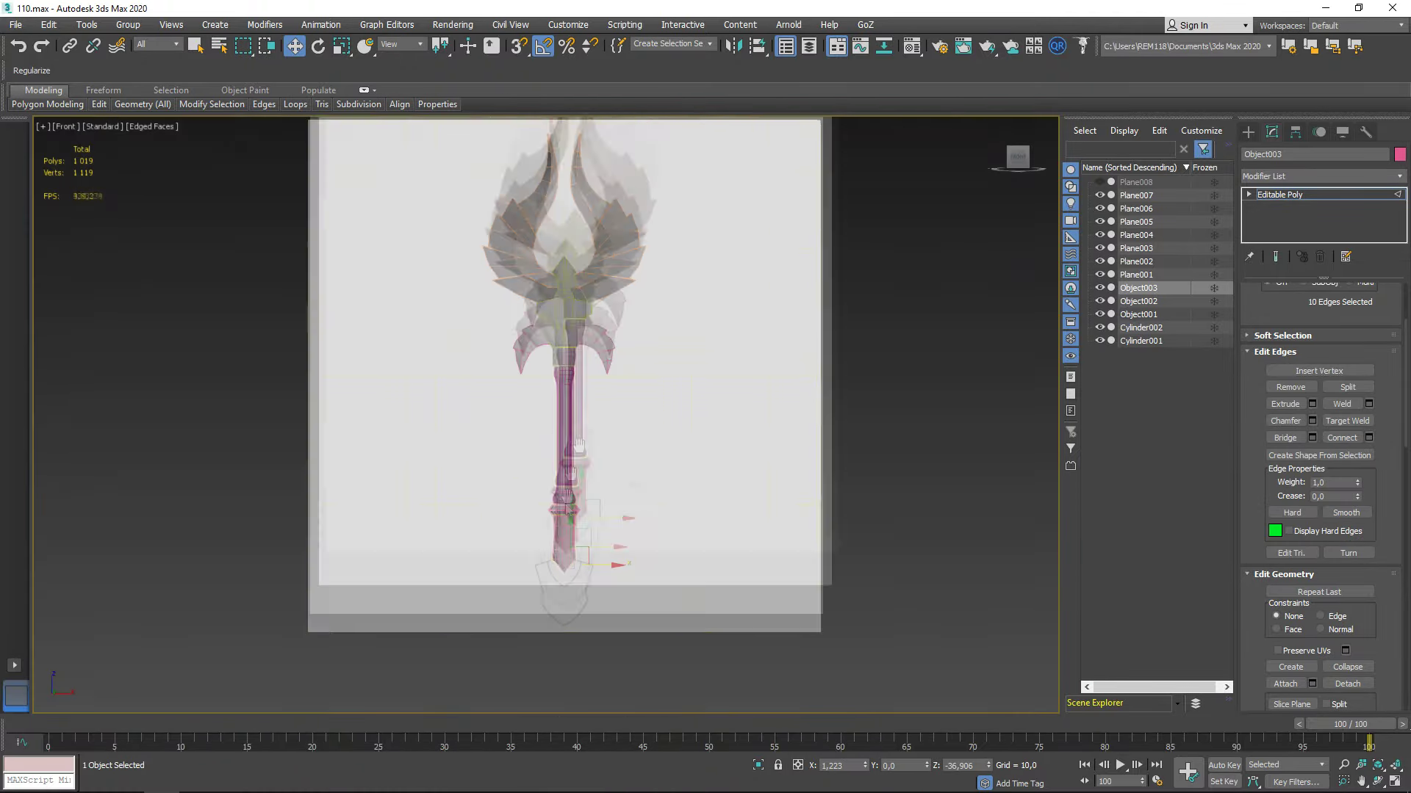
scroll(617, 373, "up", 5)
scroll(639, 455, "up", 1)
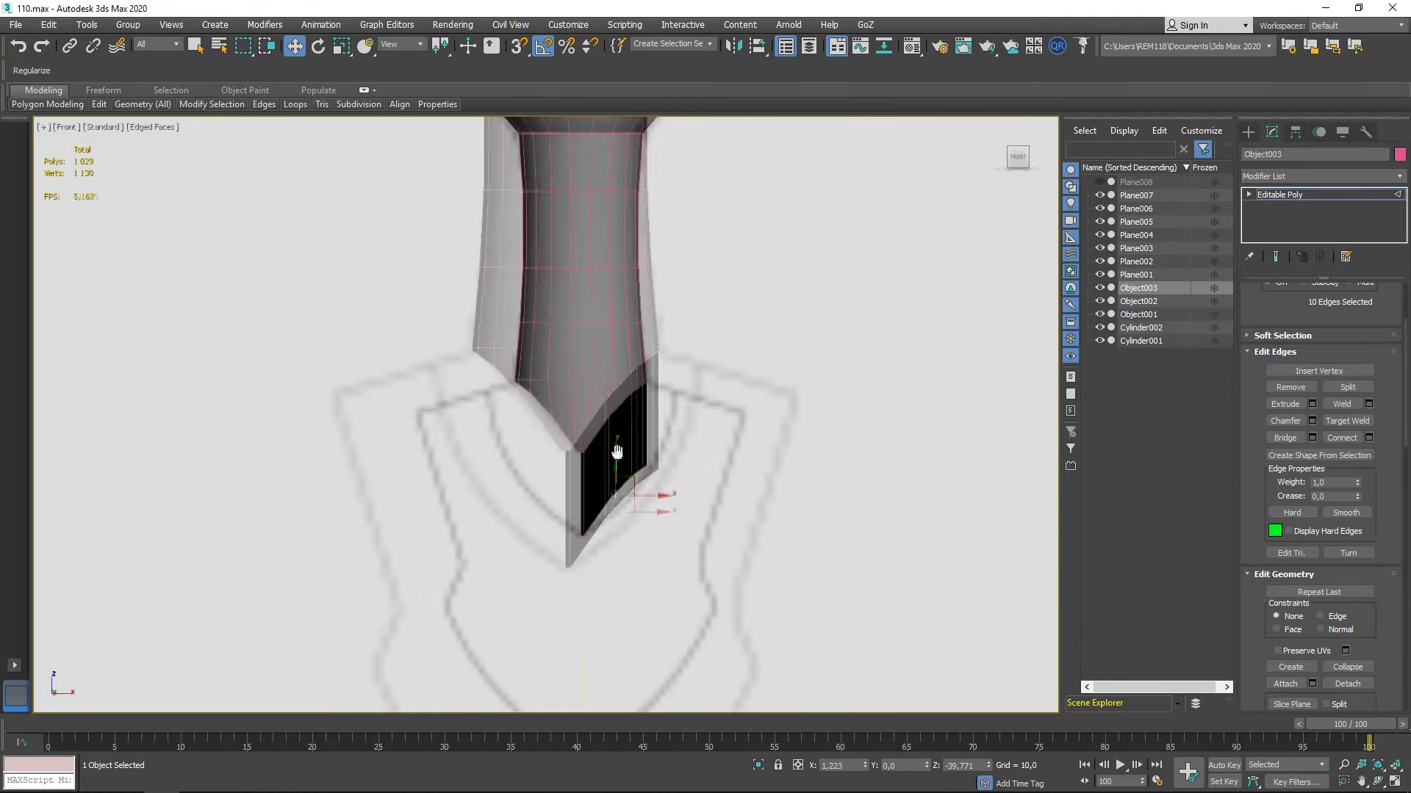
scroll(617, 460, "up", 1)
left_click(1321, 177)
left_click(1258, 574)
right_click(659, 425)
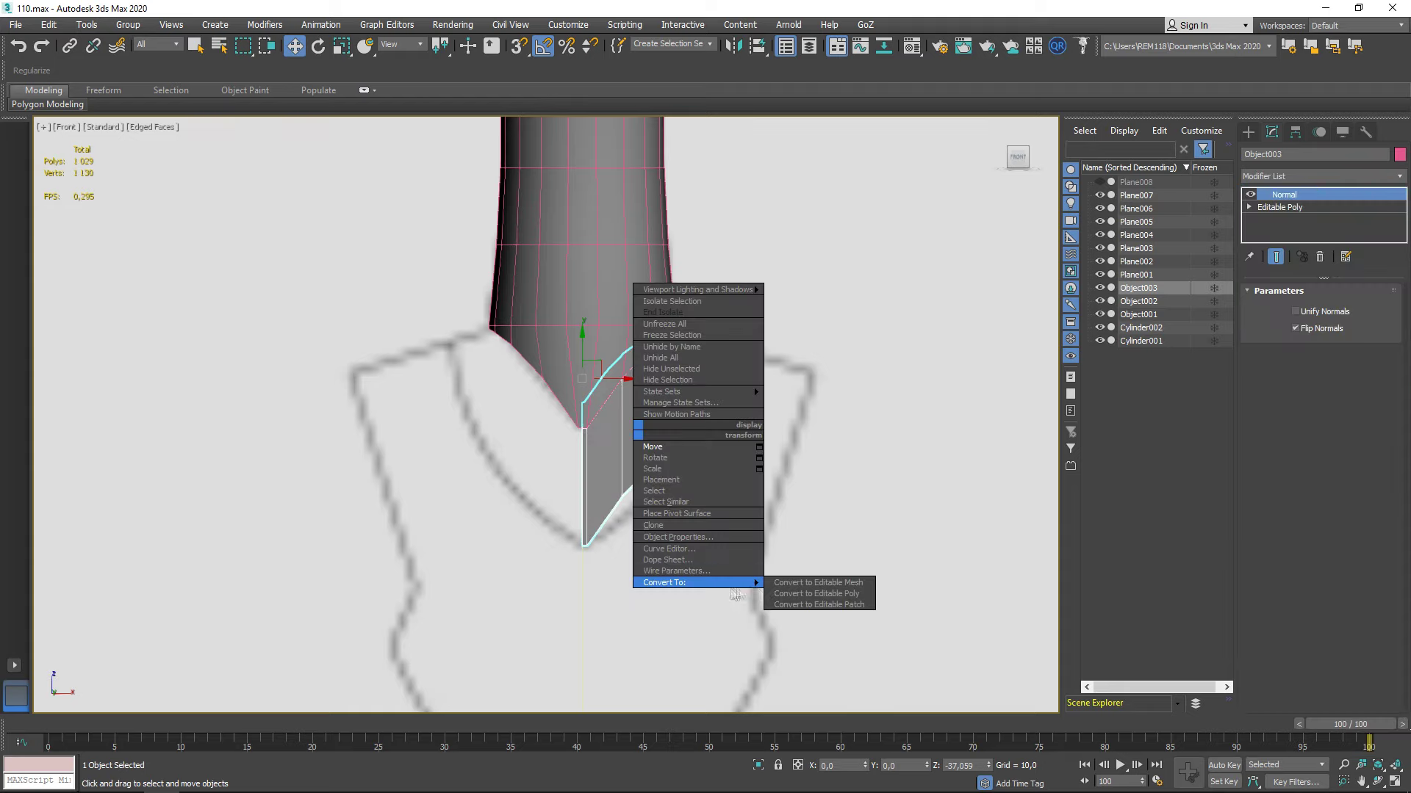
left_click(815, 587)
scroll(711, 409, "up", 2)
Move the flange's outer corner vertex down and right to follow the reference outline
key("1")
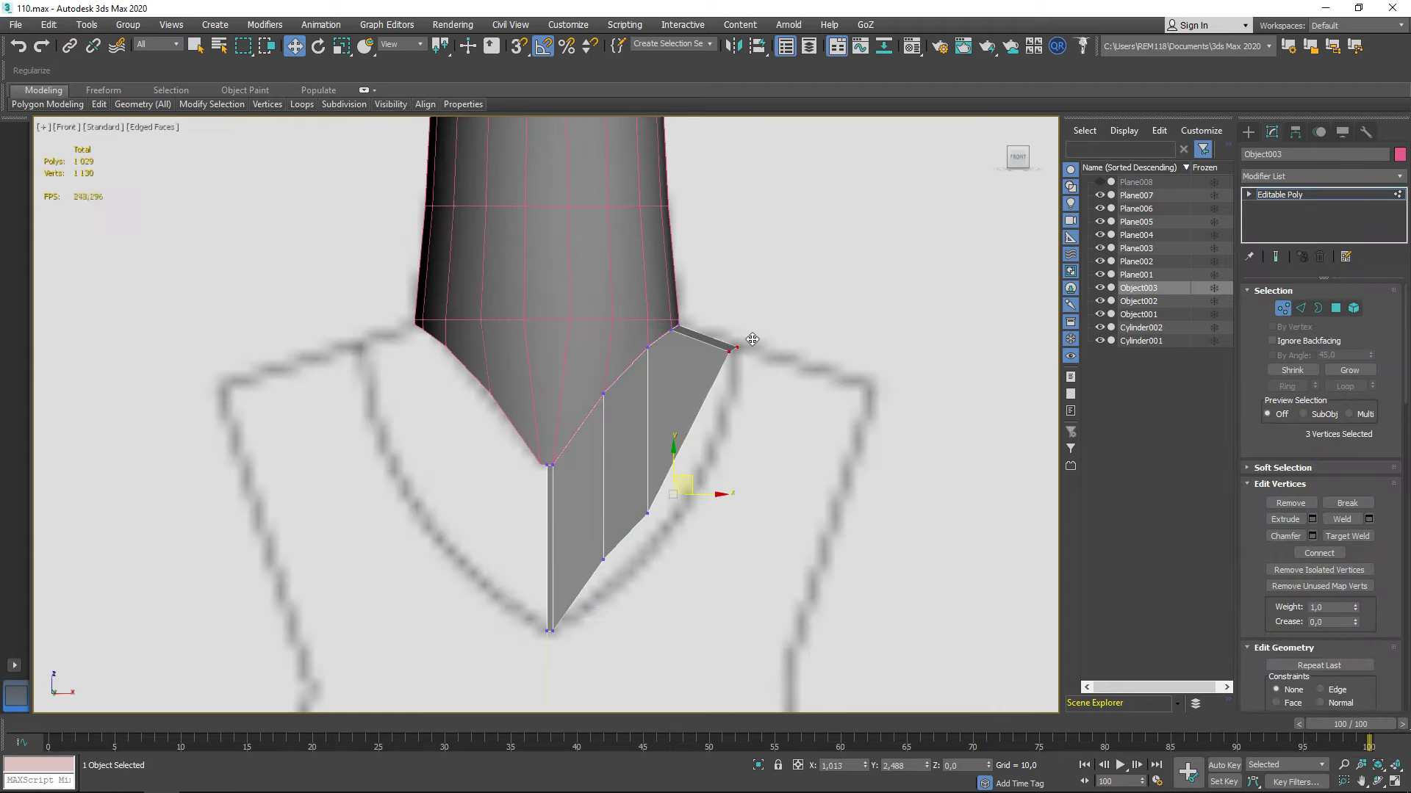
scroll(753, 339, "up", 3)
scroll(731, 340, "down", 2)
left_click_drag(646, 513, 704, 468)
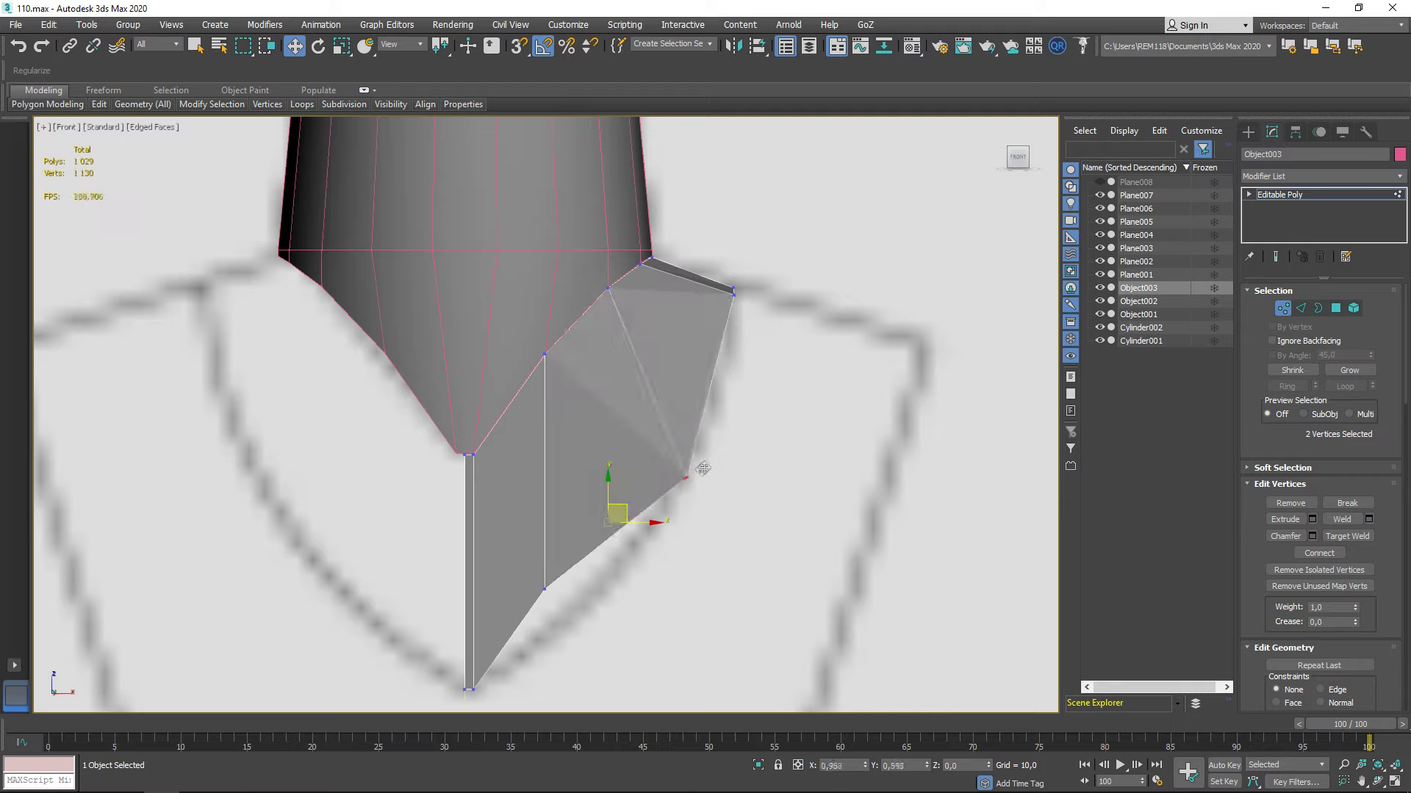
middle_click_drag(722, 424, 774, 342)
left_click(596, 507)
middle_click_drag(684, 496, 648, 542)
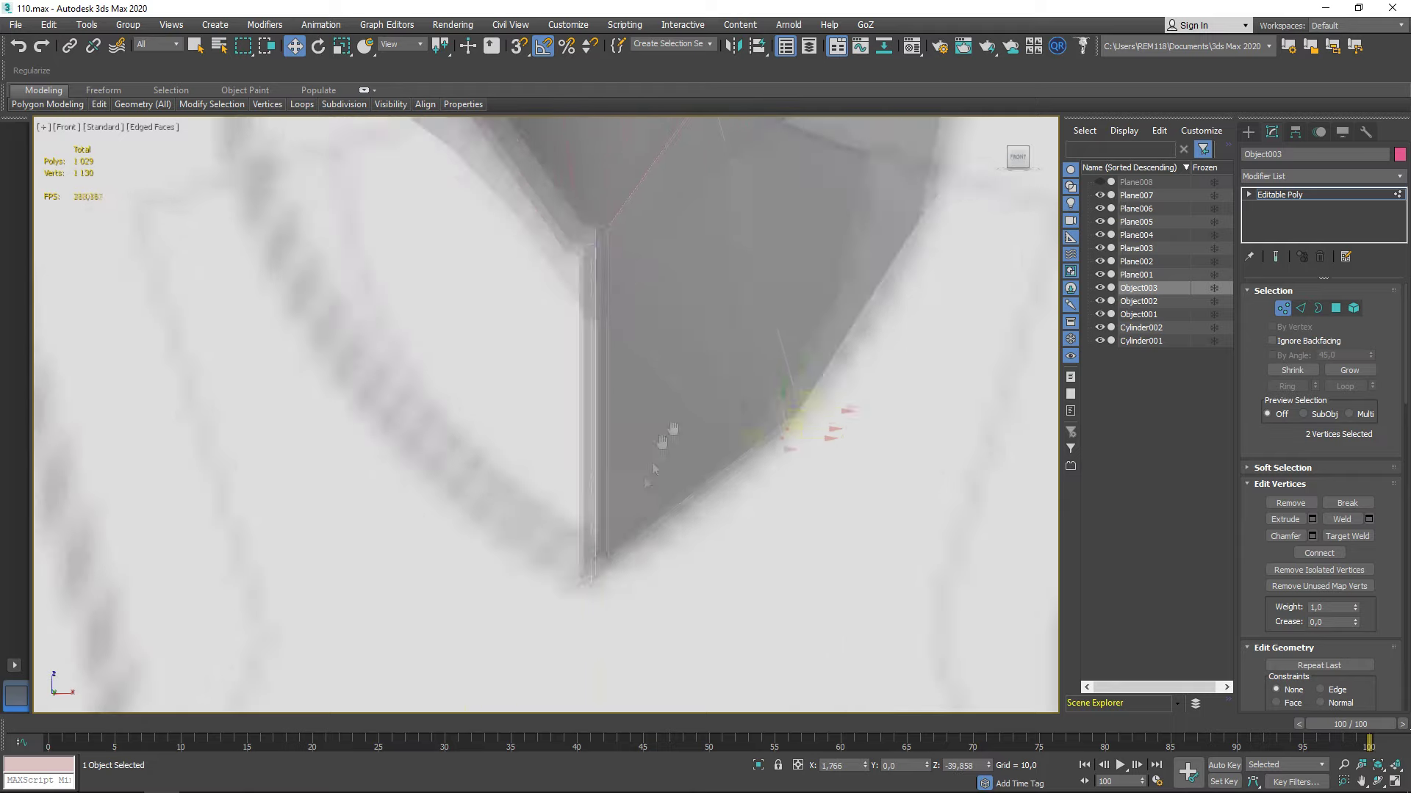
Scale the tip edges and inspect the tip's vertices from an angle
left_click(1302, 308)
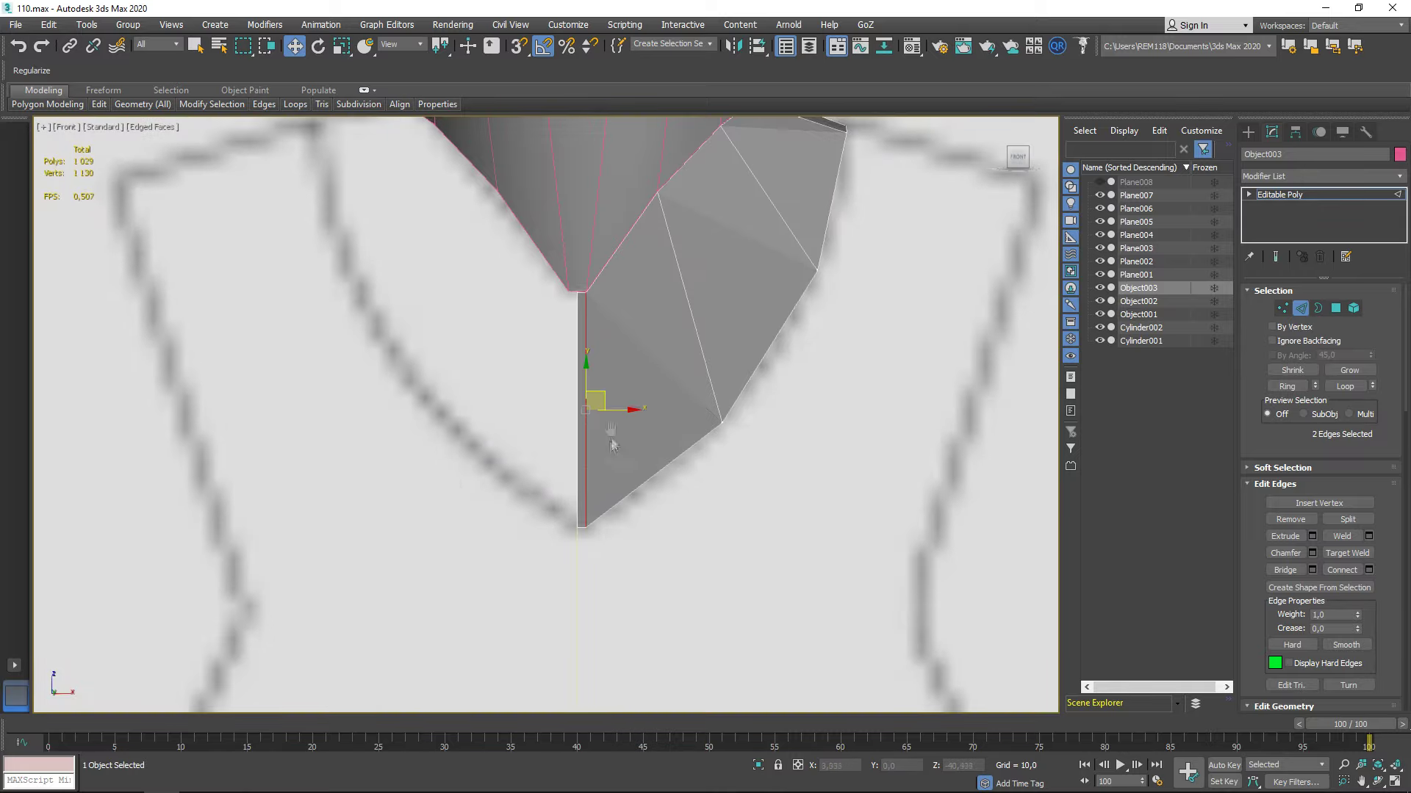
mouse_move(596, 475)
middle_mouse_down("alt")
mouse_move(628, 443)
mouse_move(558, 390)
middle_mouse_up("alt")
scroll(538, 371, "up", 5)
key("r")
scroll(683, 408, "down", 5)
key("1")
mouse_move(661, 367)
middle_mouse_down("alt")
mouse_move(618, 279)
mouse_move(742, 252)
mouse_move(725, 441)
middle_mouse_up("alt")
scroll(616, 262, "up", 8)
scroll(613, 265, "down", 5)
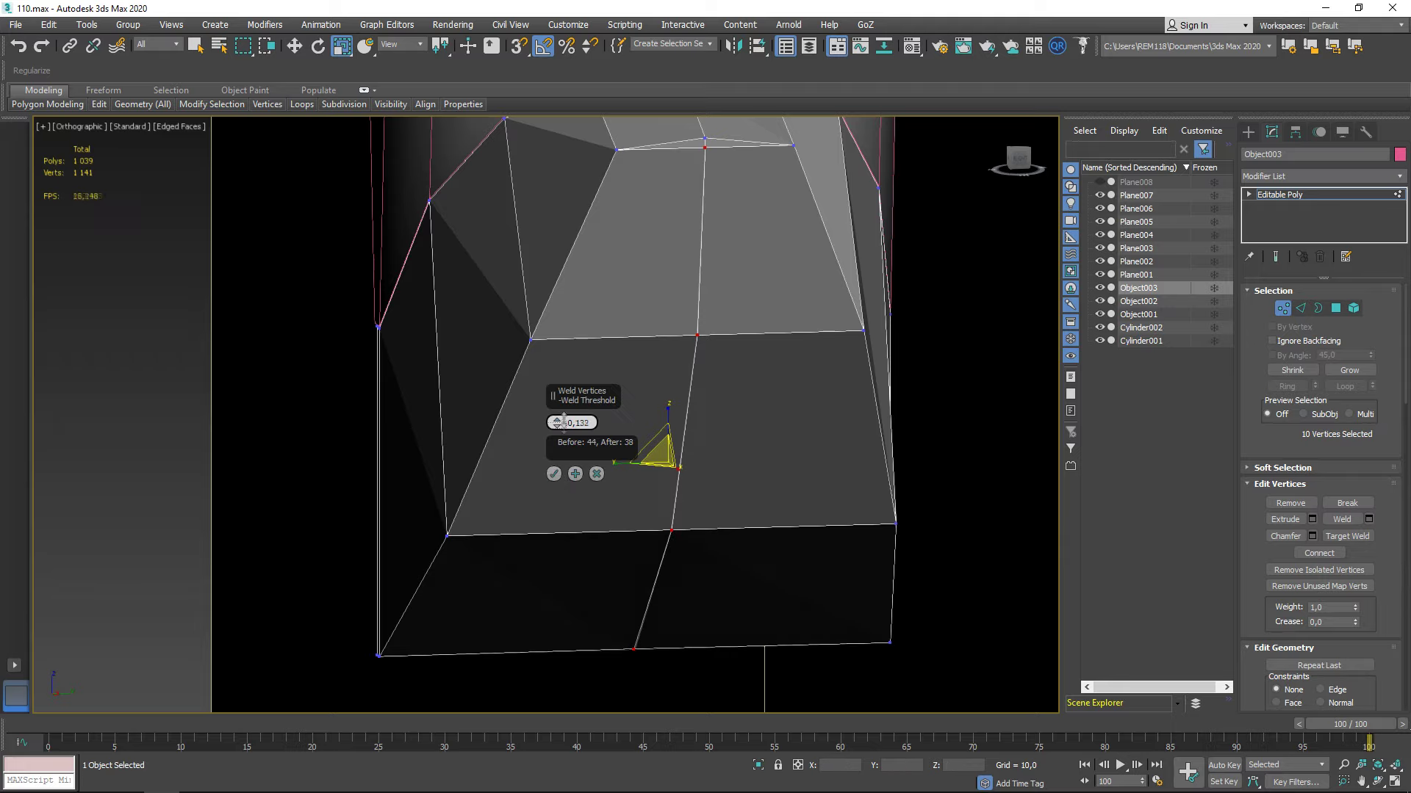
Commit the vertex weld and select the single top vertex for moving
left_click(554, 474)
scroll(647, 409, "down", 4)
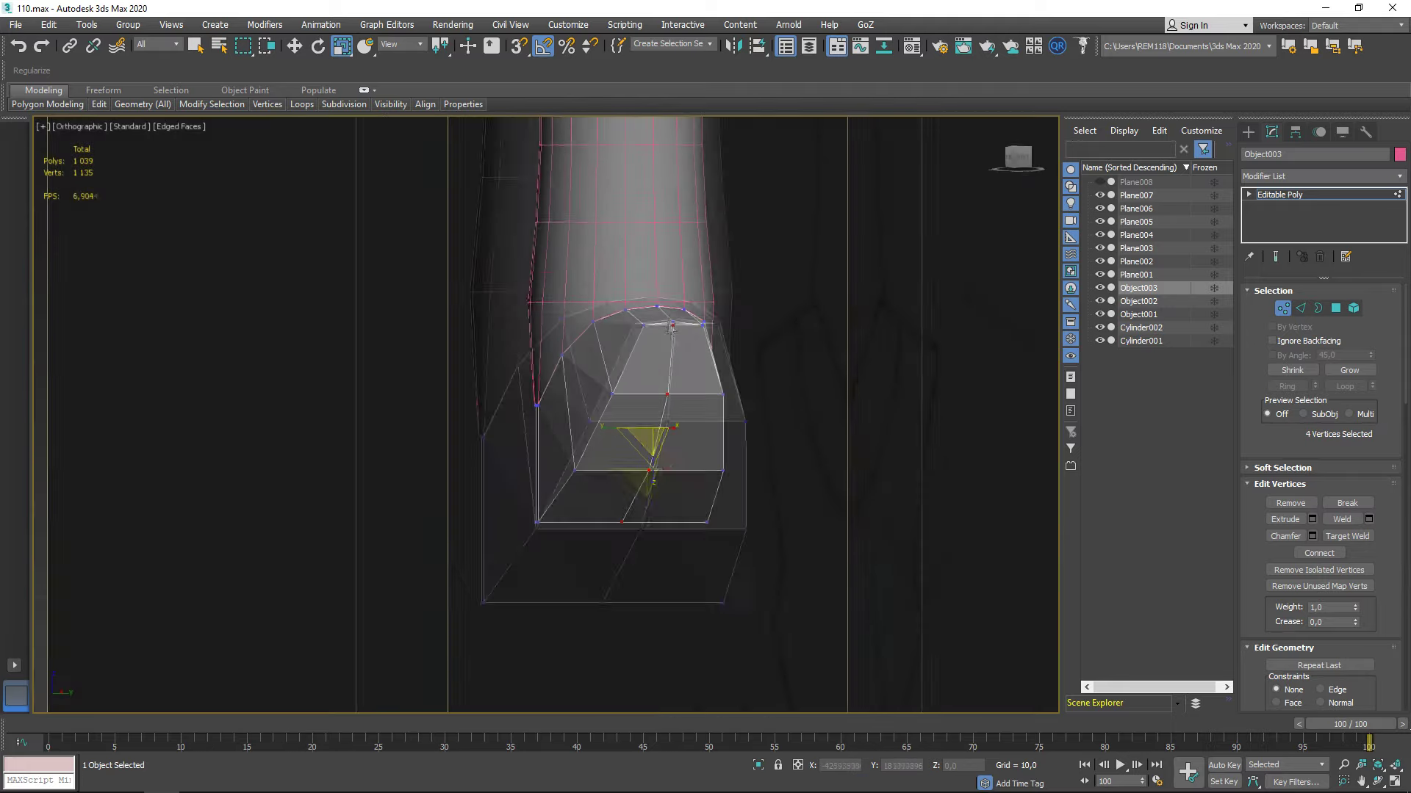
scroll(676, 321, "up", 3)
key("w")
left_click(676, 317)
scroll(1351, 661, "down", 3)
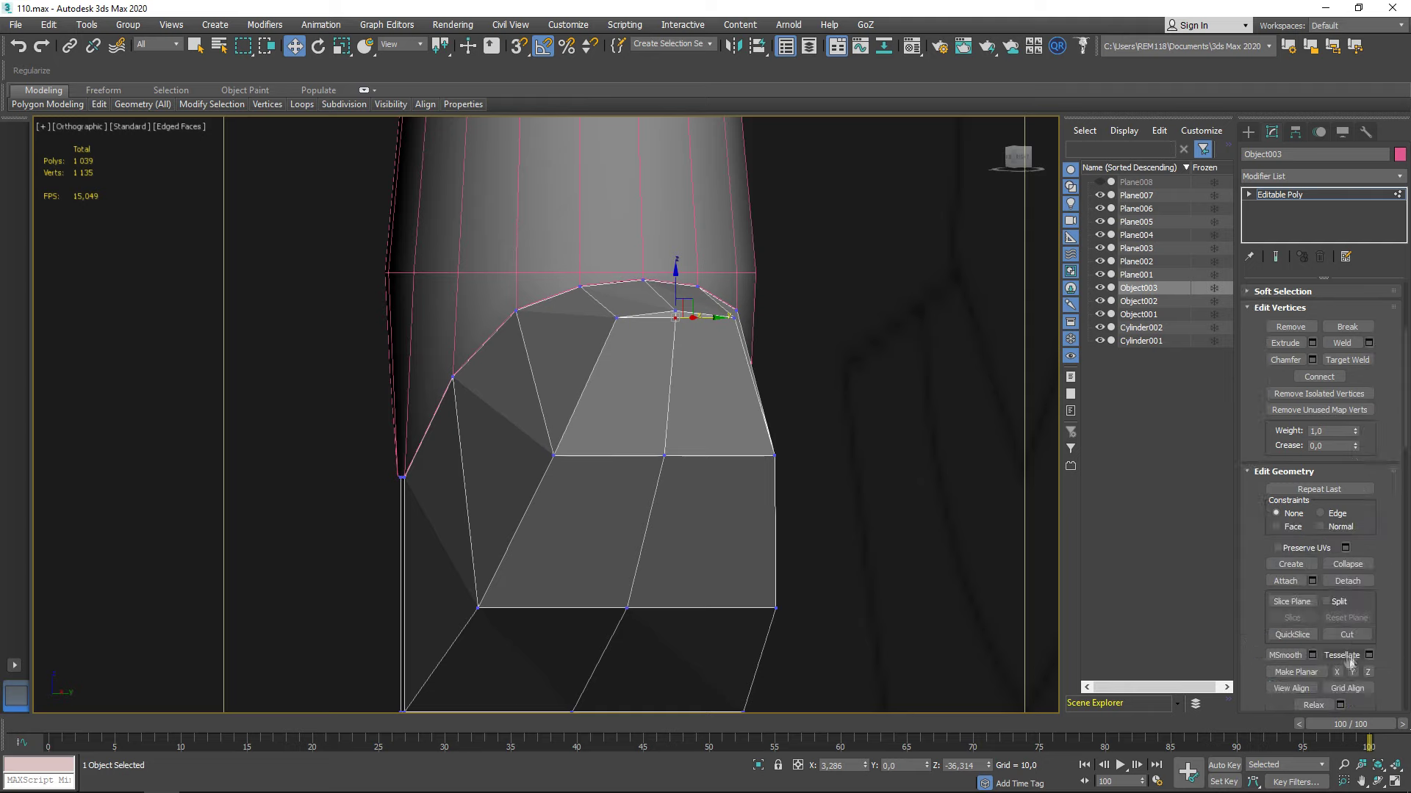
middle_click_drag(616, 427, 603, 397, "alt")
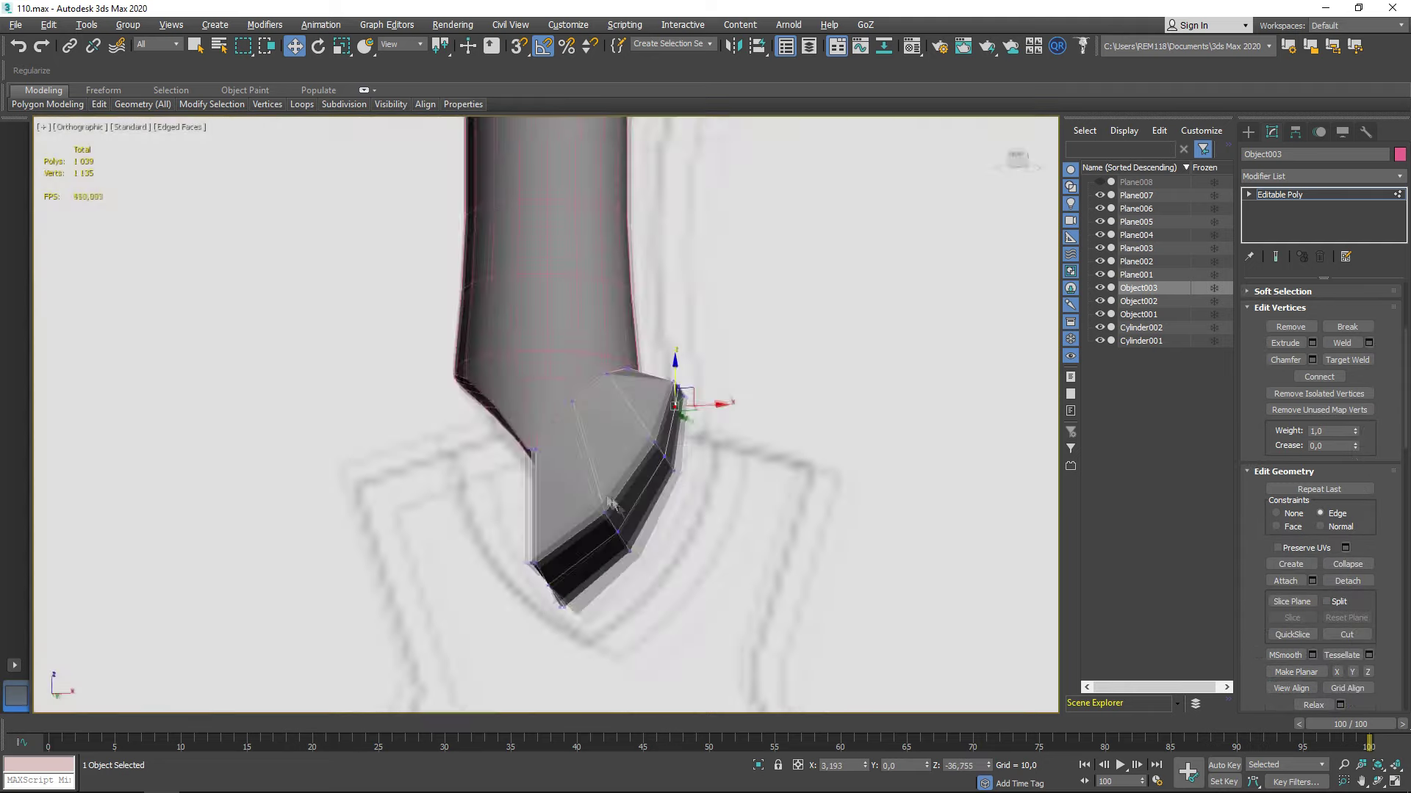
scroll(602, 396, "up", 4)
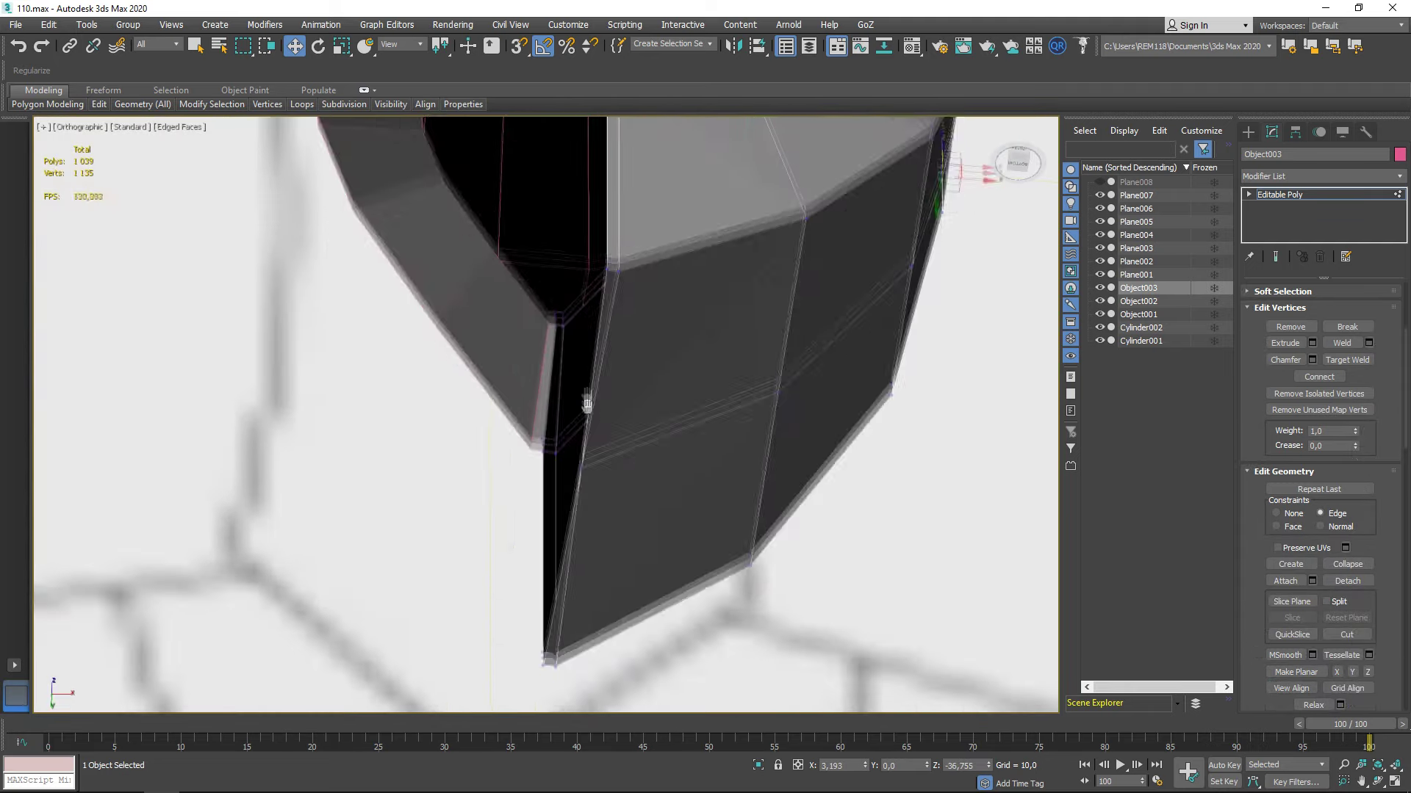
scroll(603, 396, "up", 3)
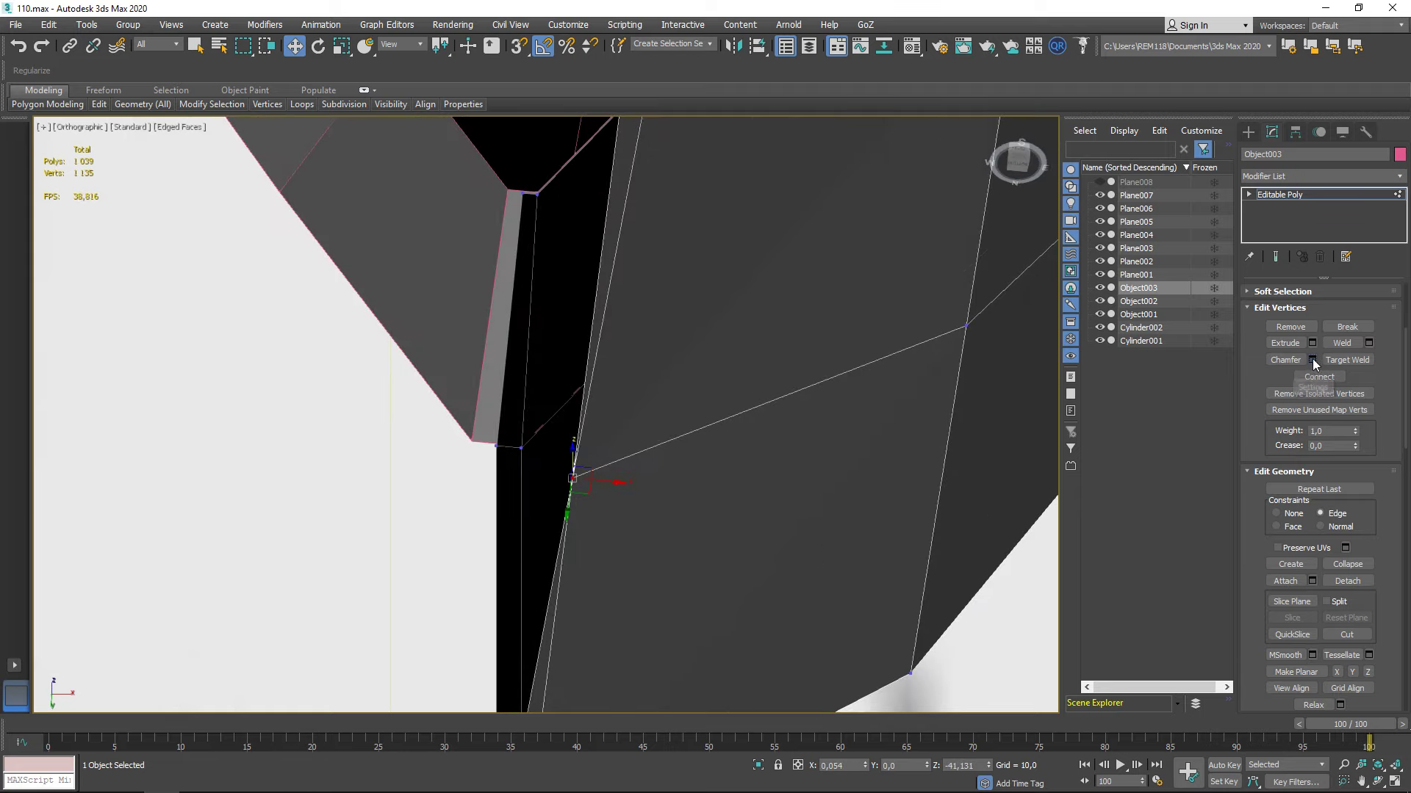
scroll(623, 397, "down", 2)
scroll(598, 384, "down", 4)
Inspect the mesh's polygons from new angles and ready the tip corner vertices for moving
key("4")
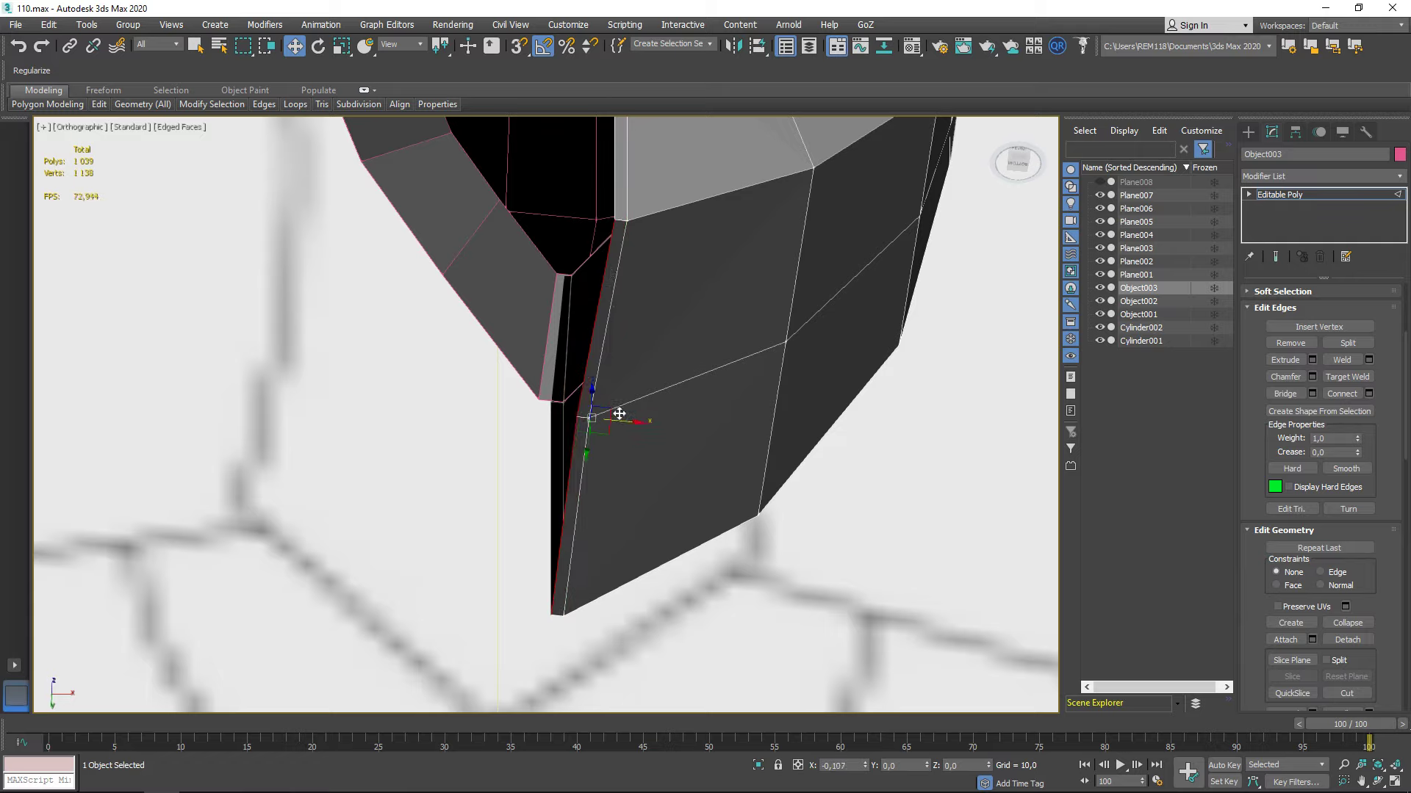
scroll(620, 414, "down", 5)
key("q")
scroll(585, 417, "down", 10)
scroll(543, 514, "up", 8)
scroll(525, 557, "up", 5)
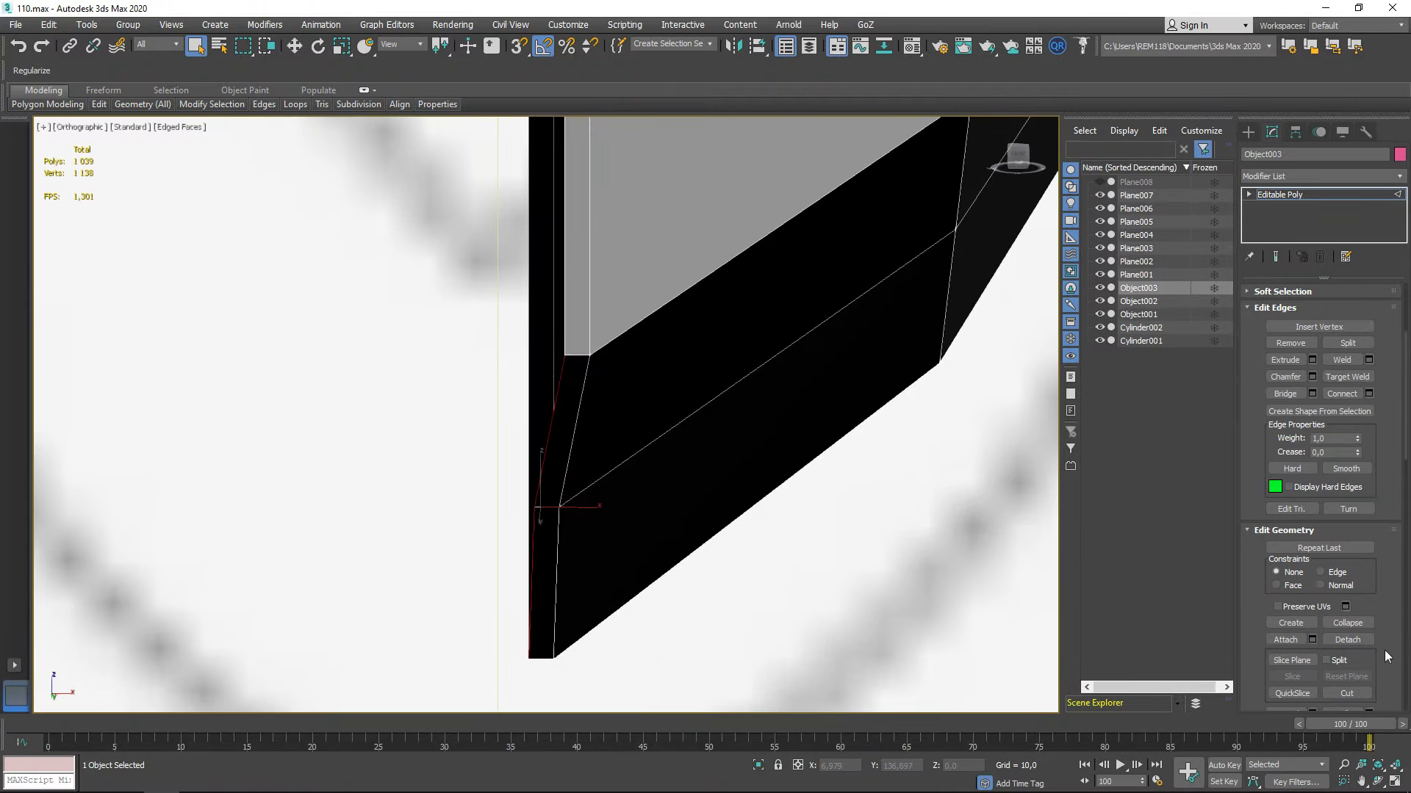
scroll(1389, 656, "down", 3)
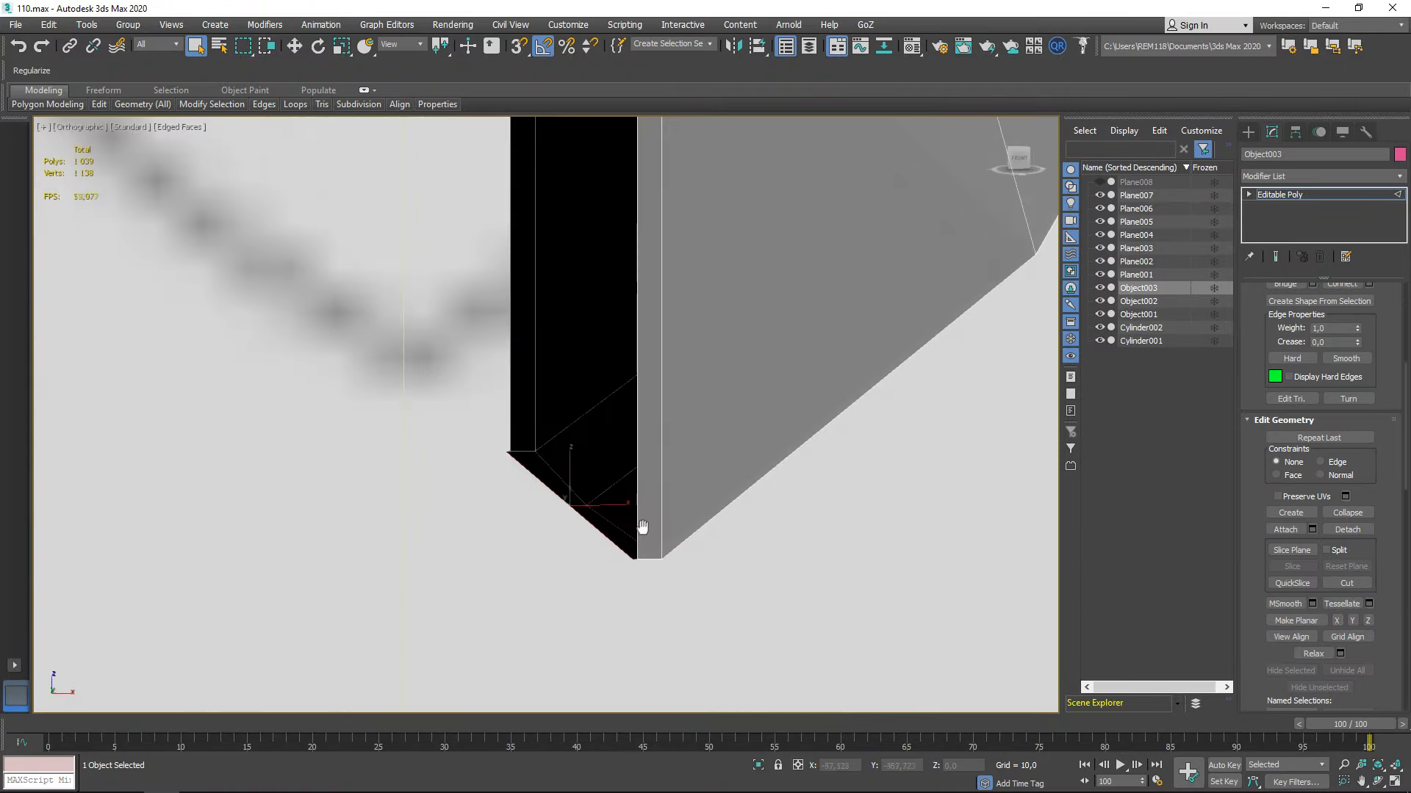
middle_click_drag(646, 529, 621, 586, "alt")
right_click(551, 396)
left_click(591, 409)
key("1")
middle_click_drag(605, 570, 577, 435, "alt")
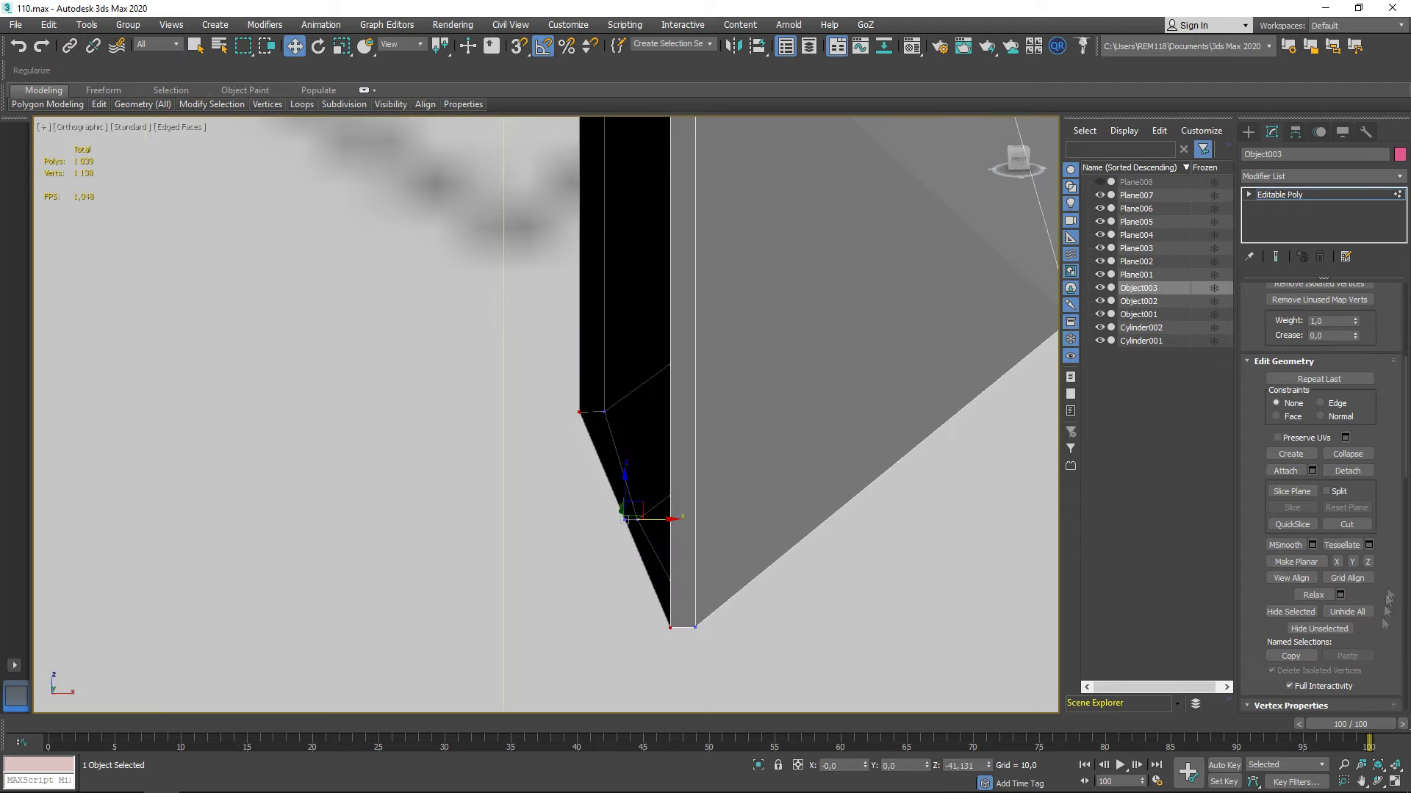
Retry welding the tip corner vertex, cancel when nothing merges, and pick another corner vertex
scroll(1363, 434, "up", 3)
left_click(1368, 365)
scroll(681, 521, "up", 5)
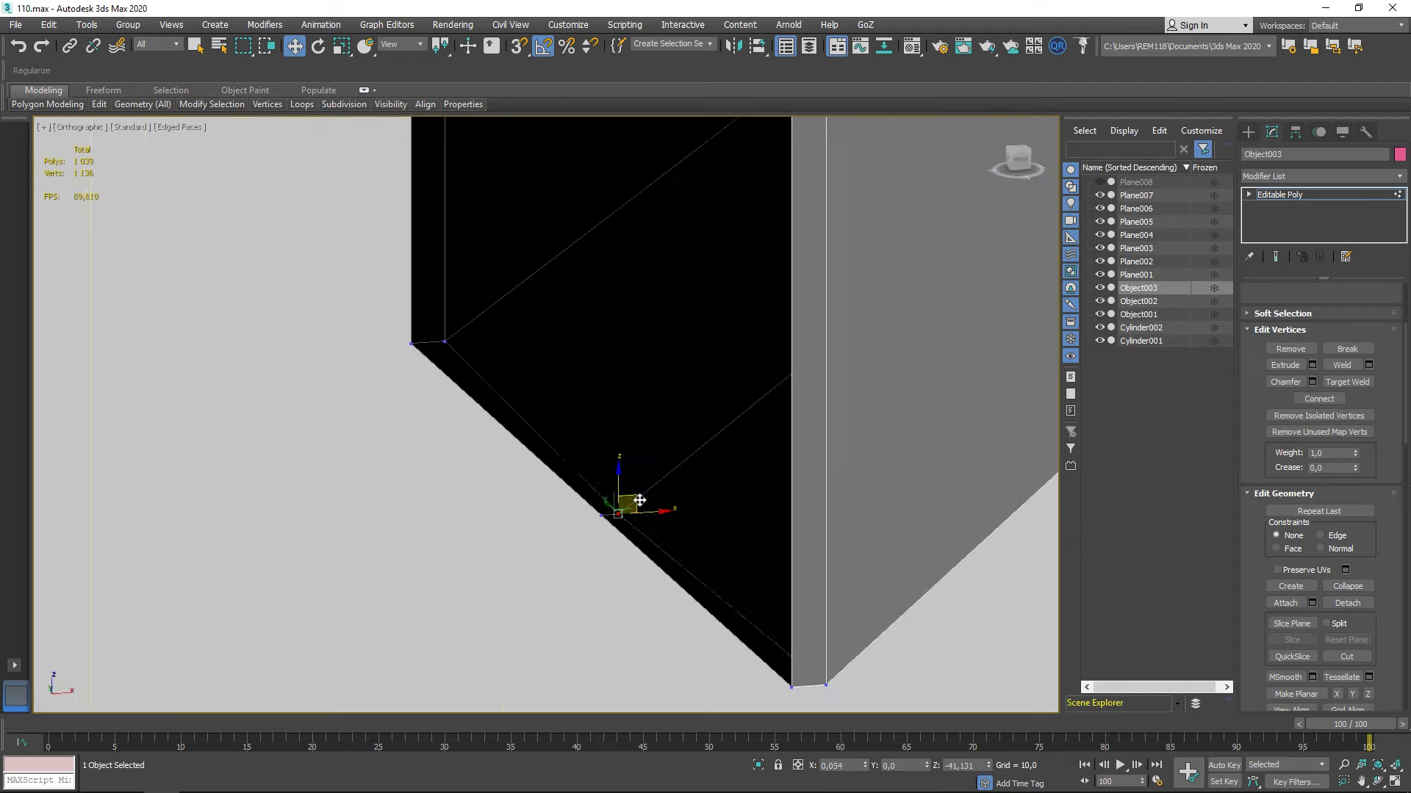
mouse_move(673, 507)
middle_mouse_down("alt")
mouse_move(684, 506)
mouse_move(645, 523)
middle_mouse_up("alt")
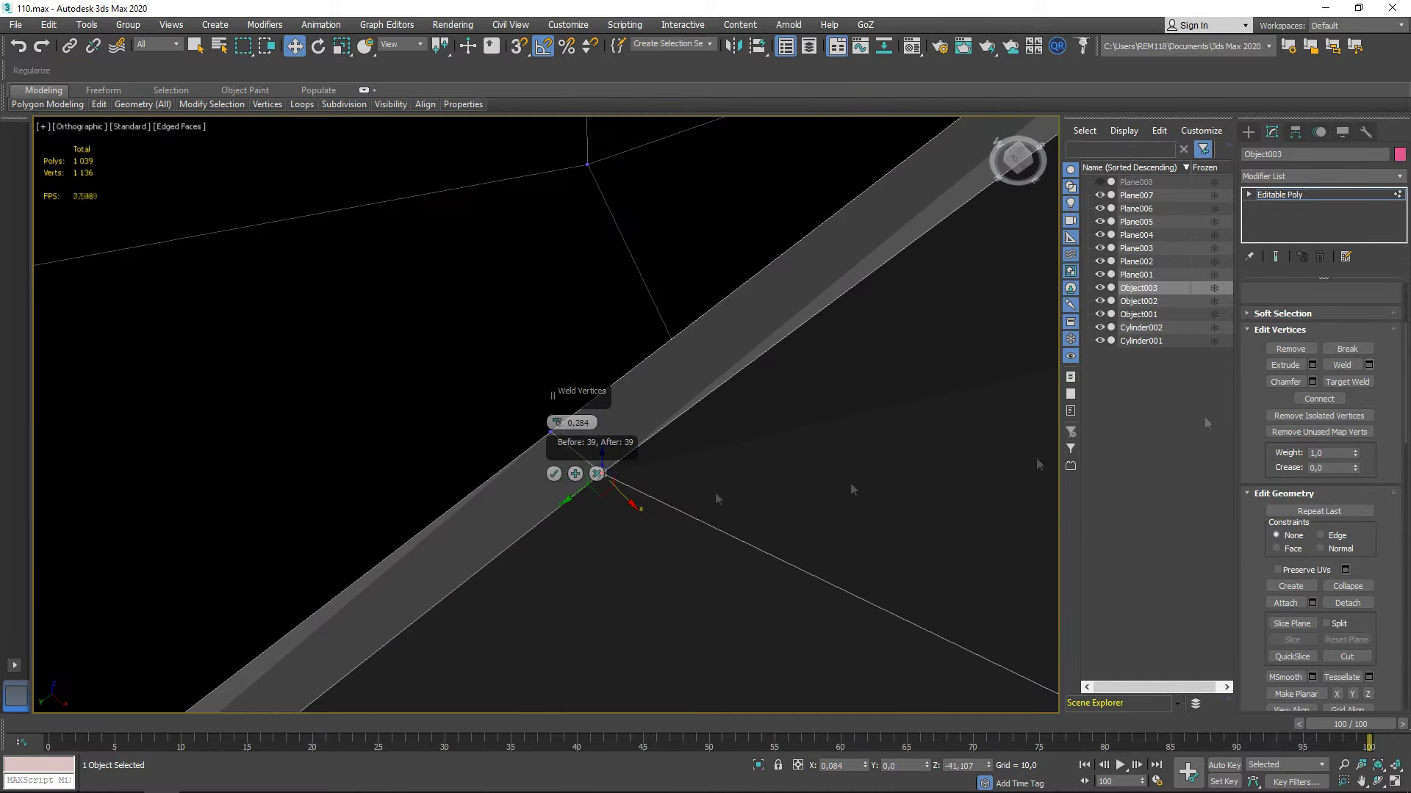
left_click(598, 474)
left_click(600, 445)
scroll(624, 504, "down", 3)
mouse_move(624, 504)
middle_mouse_down("alt")
mouse_move(646, 523)
mouse_move(662, 441)
middle_mouse_up("alt")
scroll(650, 544, "up", 4)
scroll(648, 479, "down", 5)
Mirror the piece across X with a Symmetry modifier and check the result
left_click(1321, 177)
left_click(1272, 466)
middle_click_drag(787, 551, 645, 561, "alt")
scroll(699, 551, "up", 3)
Collapse to Editable Poly and chamfer the guard-to-shaft V edges at 0.043, 1 segment
right_click(696, 519)
left_click(858, 686)
left_click(1300, 309)
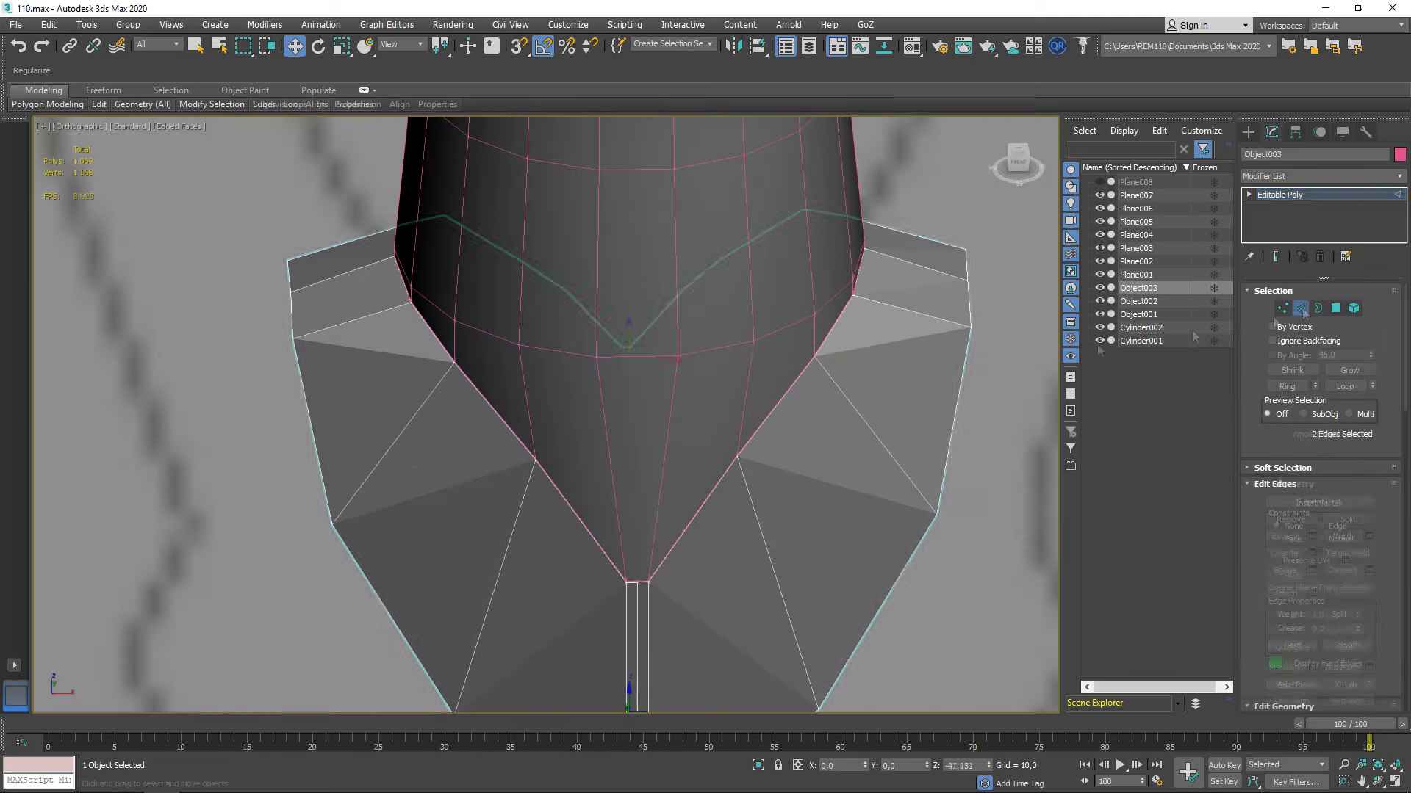
left_click(1312, 553)
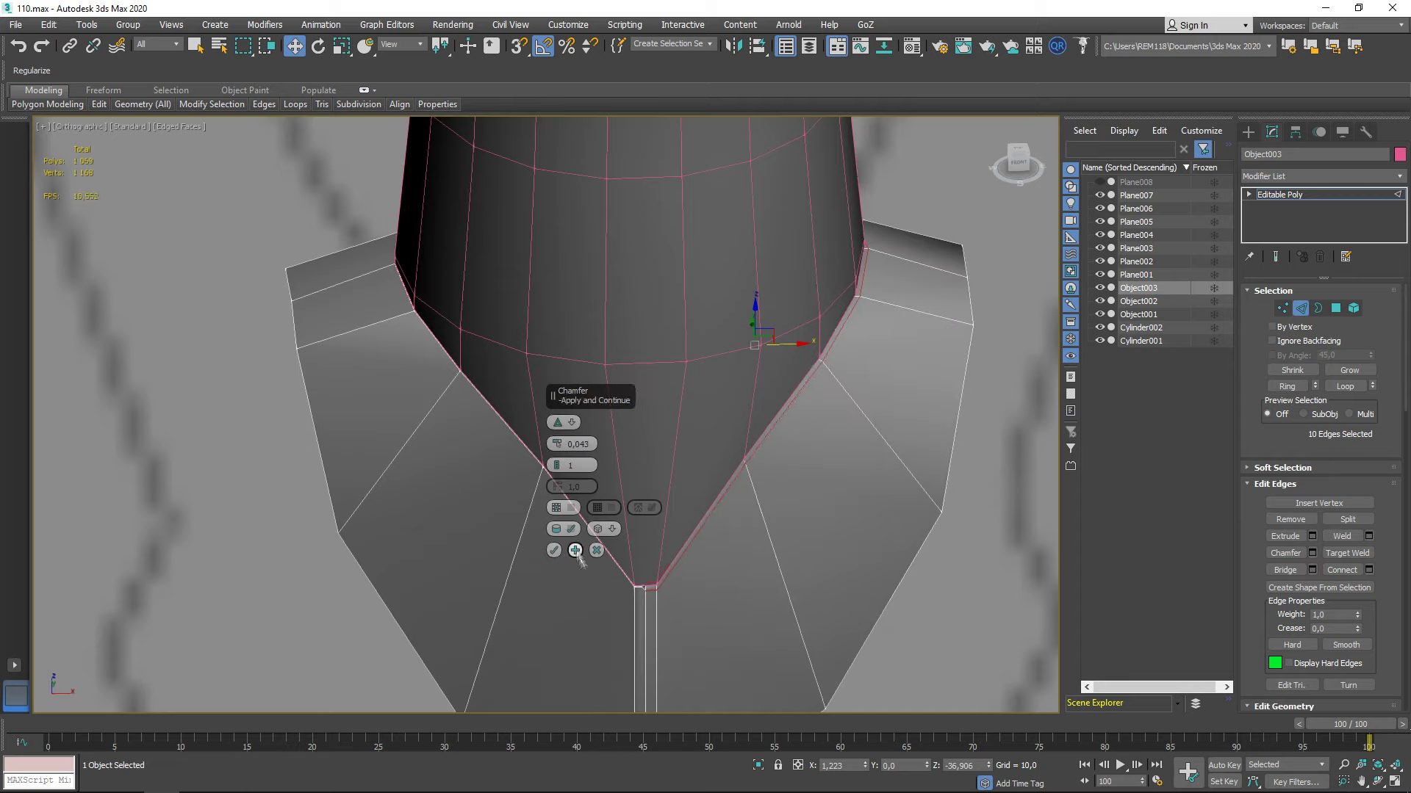
left_click(581, 563)
scroll(691, 505, "up", 5)
scroll(691, 506, "down", 5)
scroll(650, 494, "down", 5)
scroll(650, 494, "down", 5)
key("2")
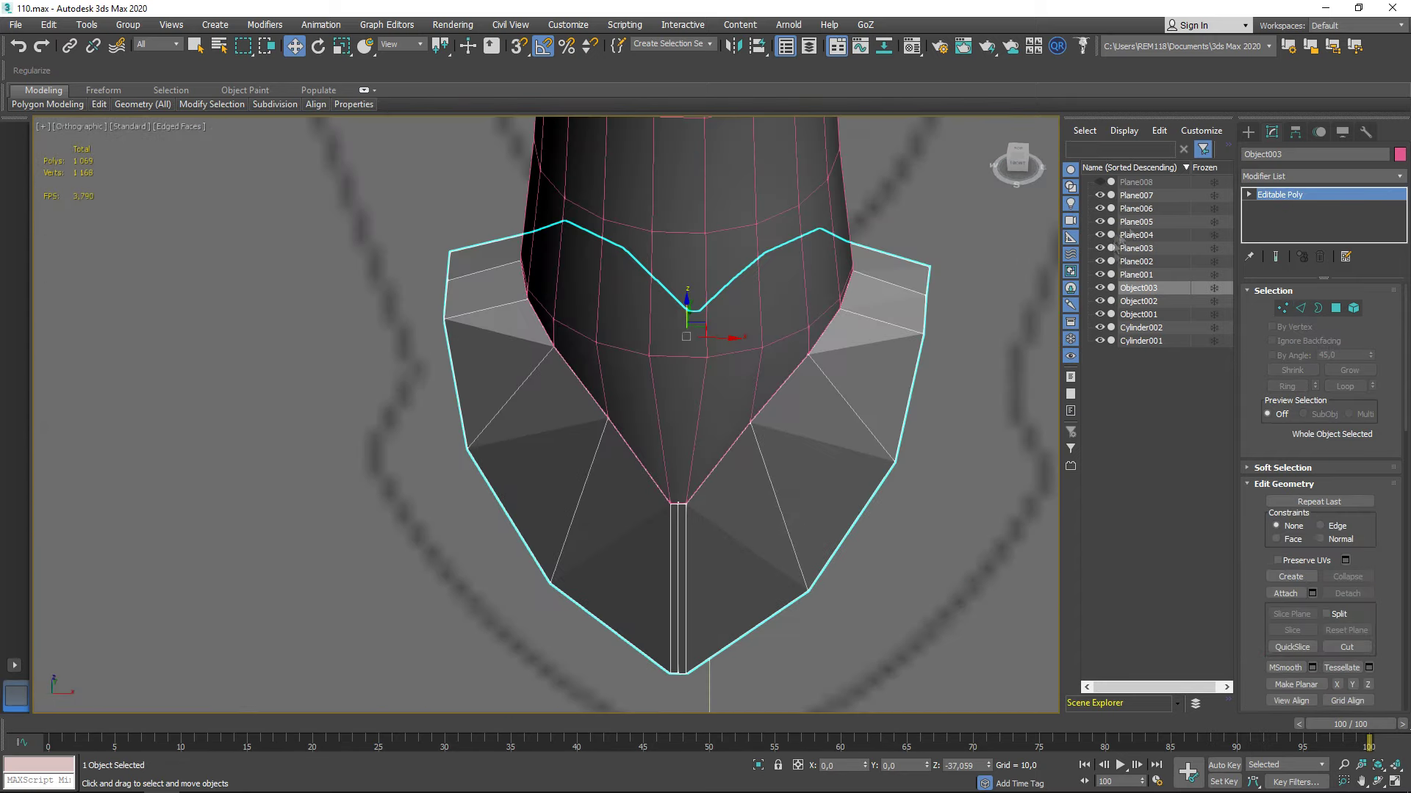
Toggle the reference planes, frame Object002, then hide it to isolate the guard Object003
left_click(1100, 274)
left_click(1100, 261)
left_click_drag(1099, 248, 1099, 274)
left_click(1138, 302)
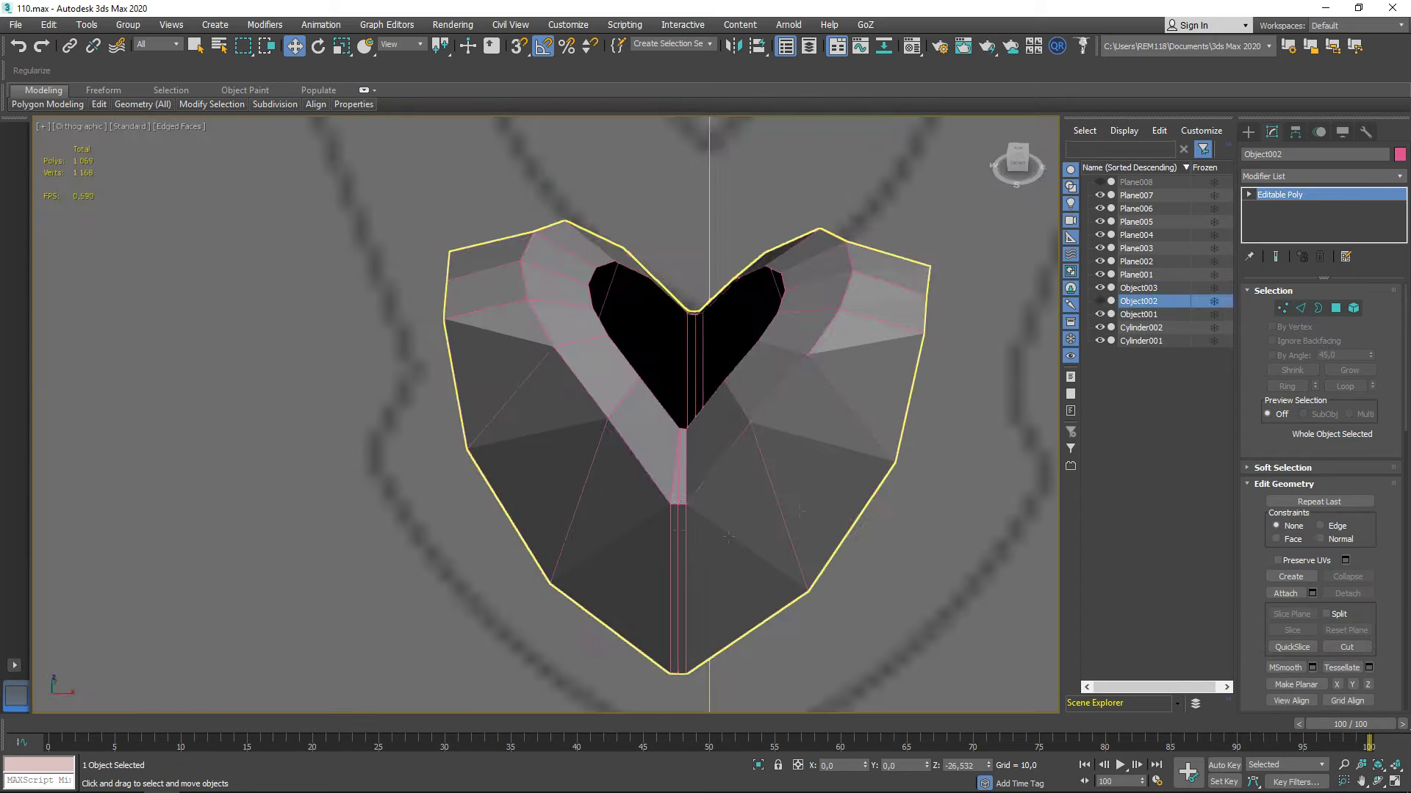
key("z")
left_click(1138, 288)
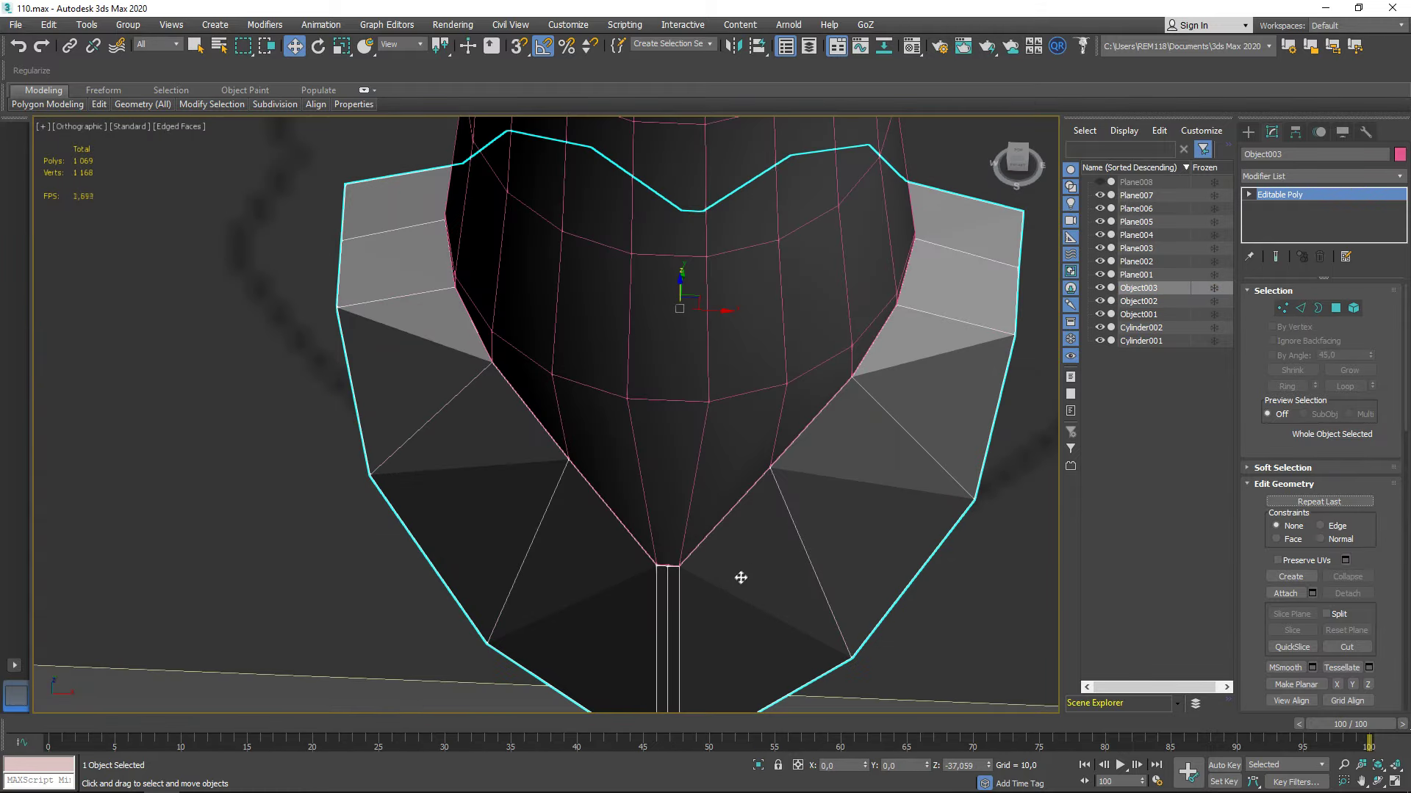
scroll(733, 566, "up", 3)
scroll(944, 428, "down", 2)
left_click(1100, 301)
mouse_move(808, 441)
middle_mouse_down("alt")
mouse_move(772, 463)
mouse_move(193, 173)
middle_mouse_up("alt")
Nudge the Symmetry mirror plane slightly left to line up the halves at the centre
key("1")
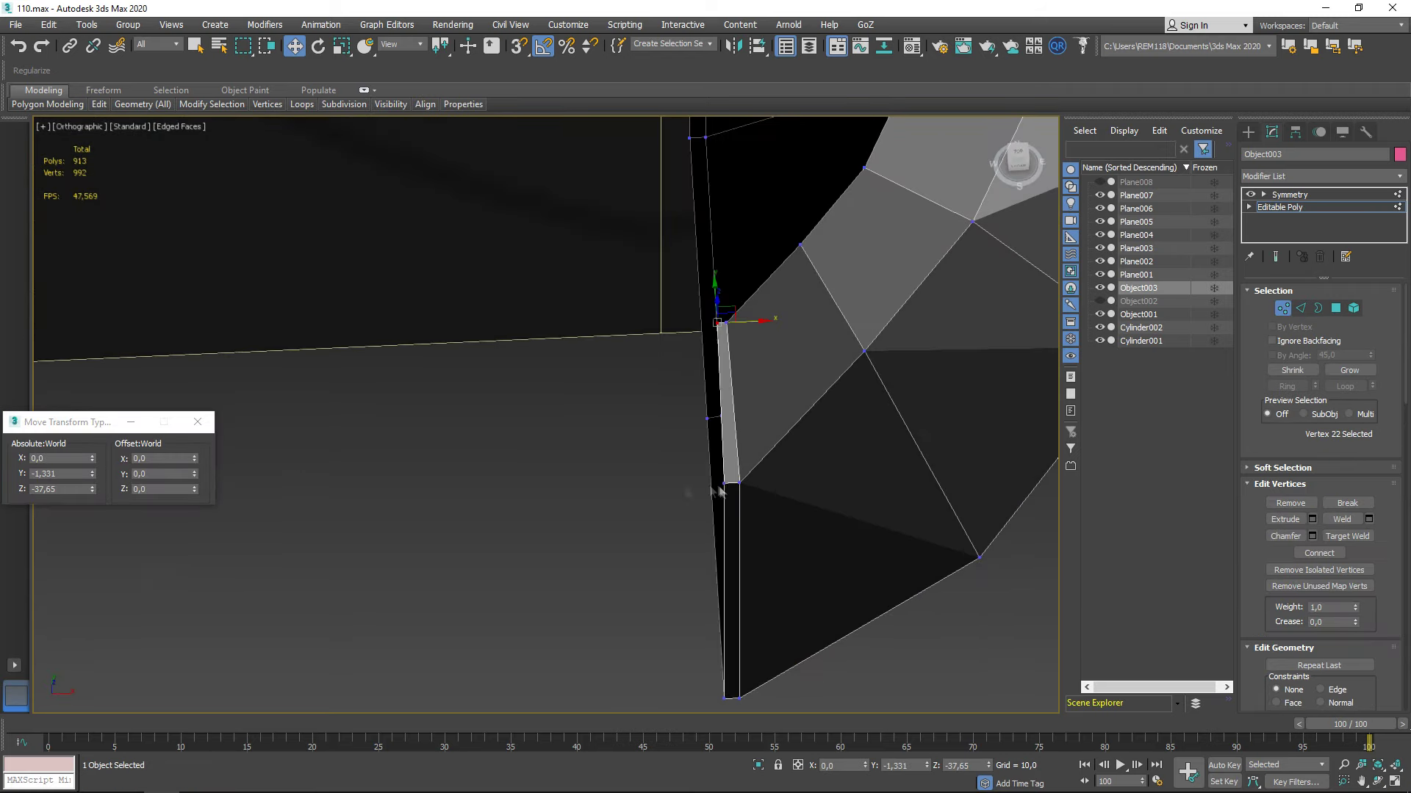
middle_click_drag(718, 488, 536, 504, "alt")
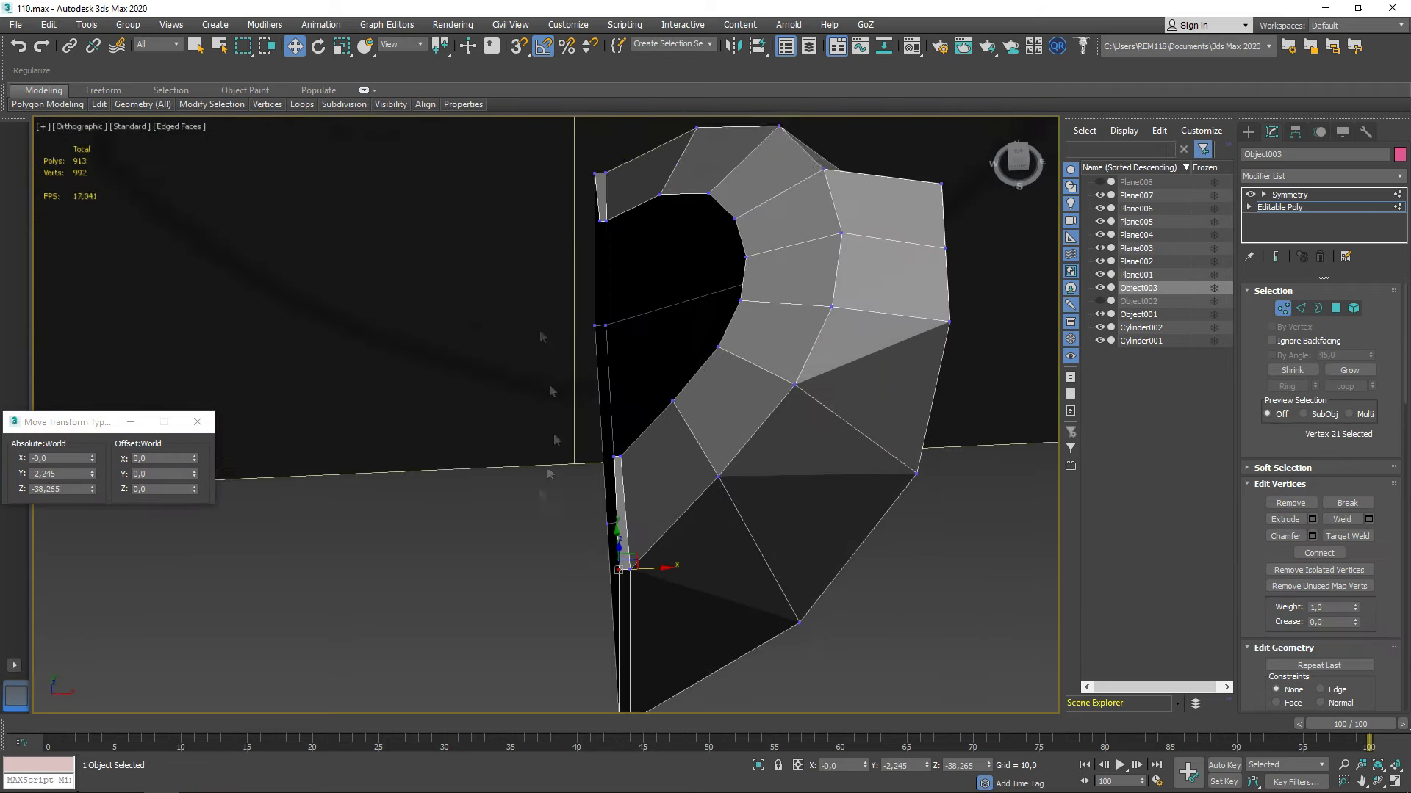
left_click(1289, 195)
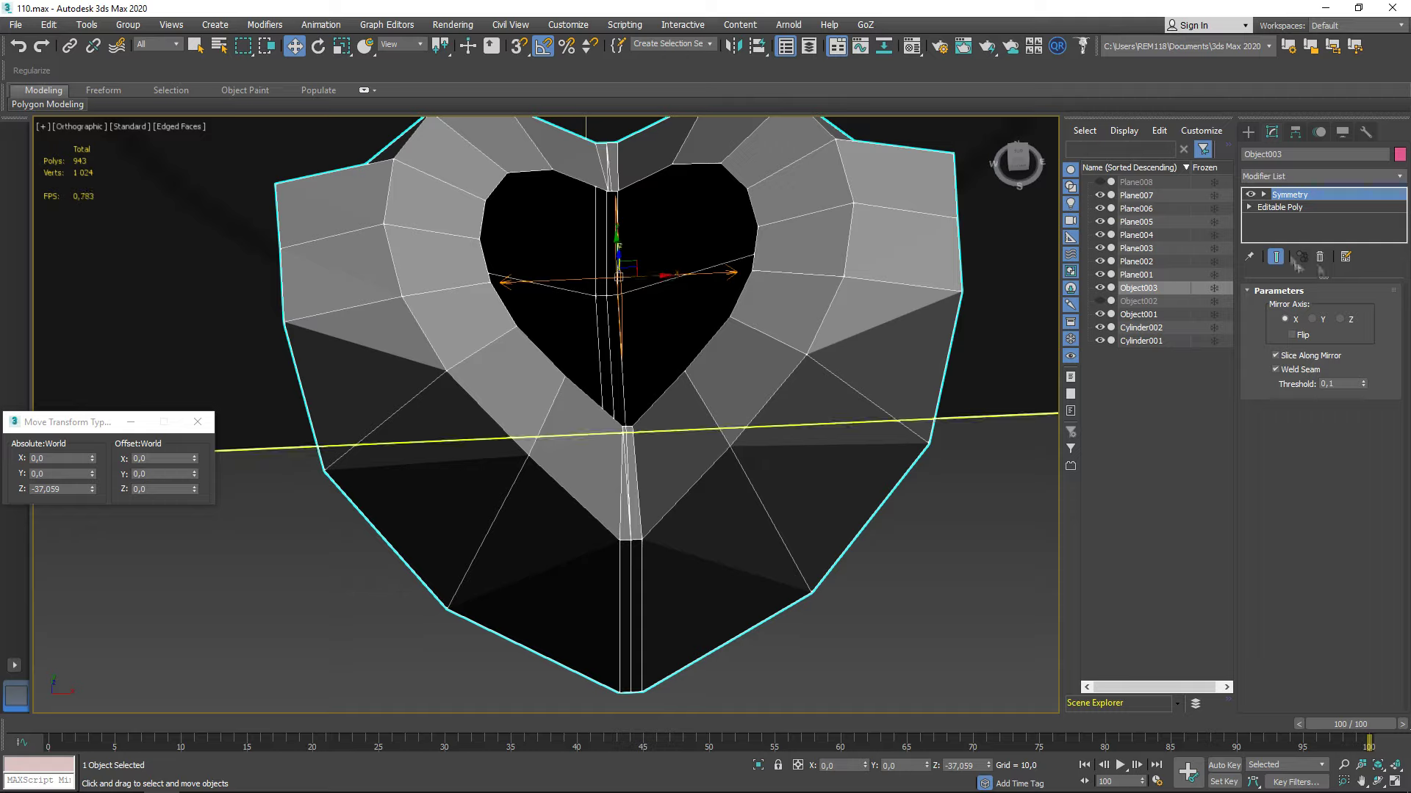
left_click_drag(657, 290, 652, 293)
key("f")
scroll(783, 444, "down", 2)
scroll(588, 487, "up", 4)
scroll(588, 487, "up", 1)
right_click(690, 523)
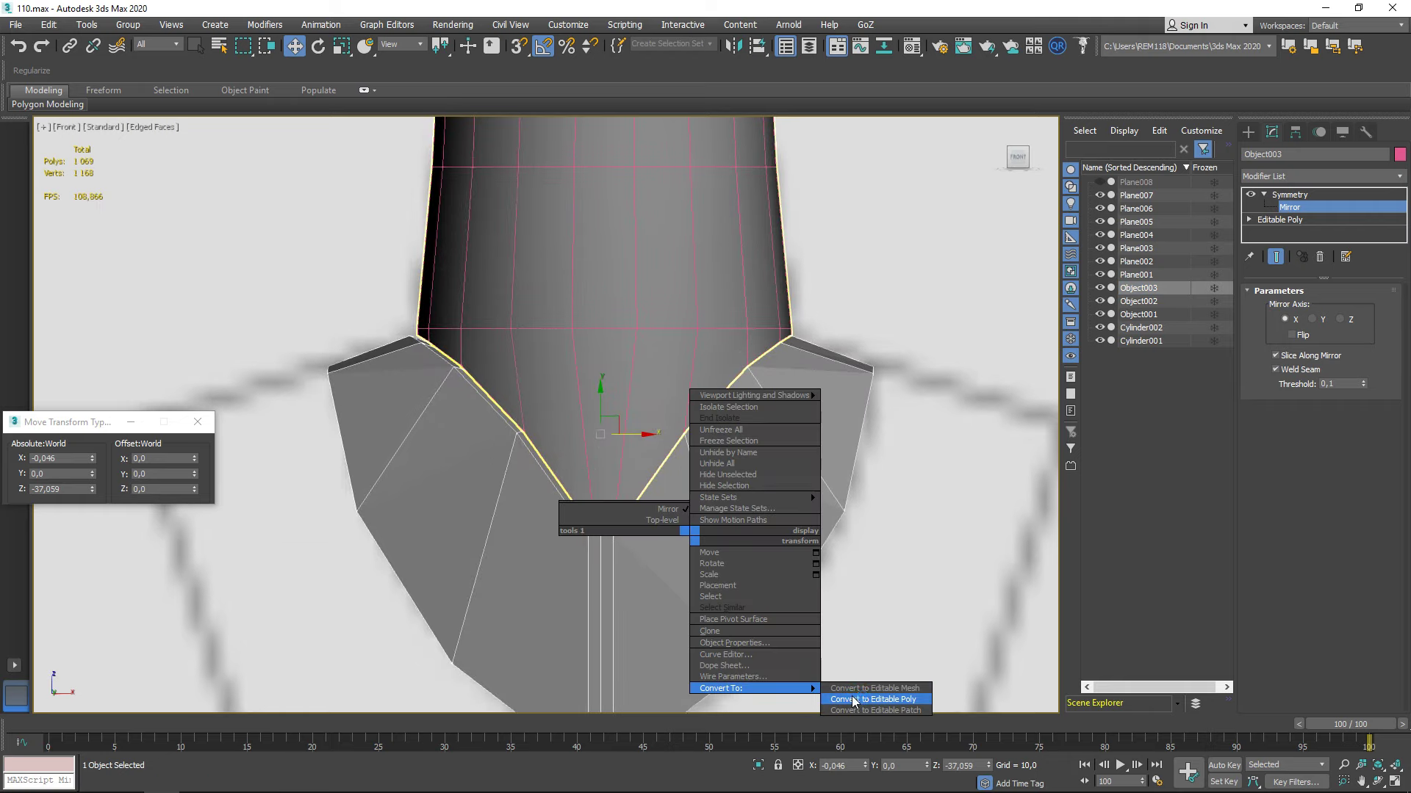
Convert Object003 to Editable Poly and zero its X position to centre it on the shaft
left_click(881, 690)
left_click(1296, 132)
scroll(426, 524, "up", 2)
right_click(92, 458)
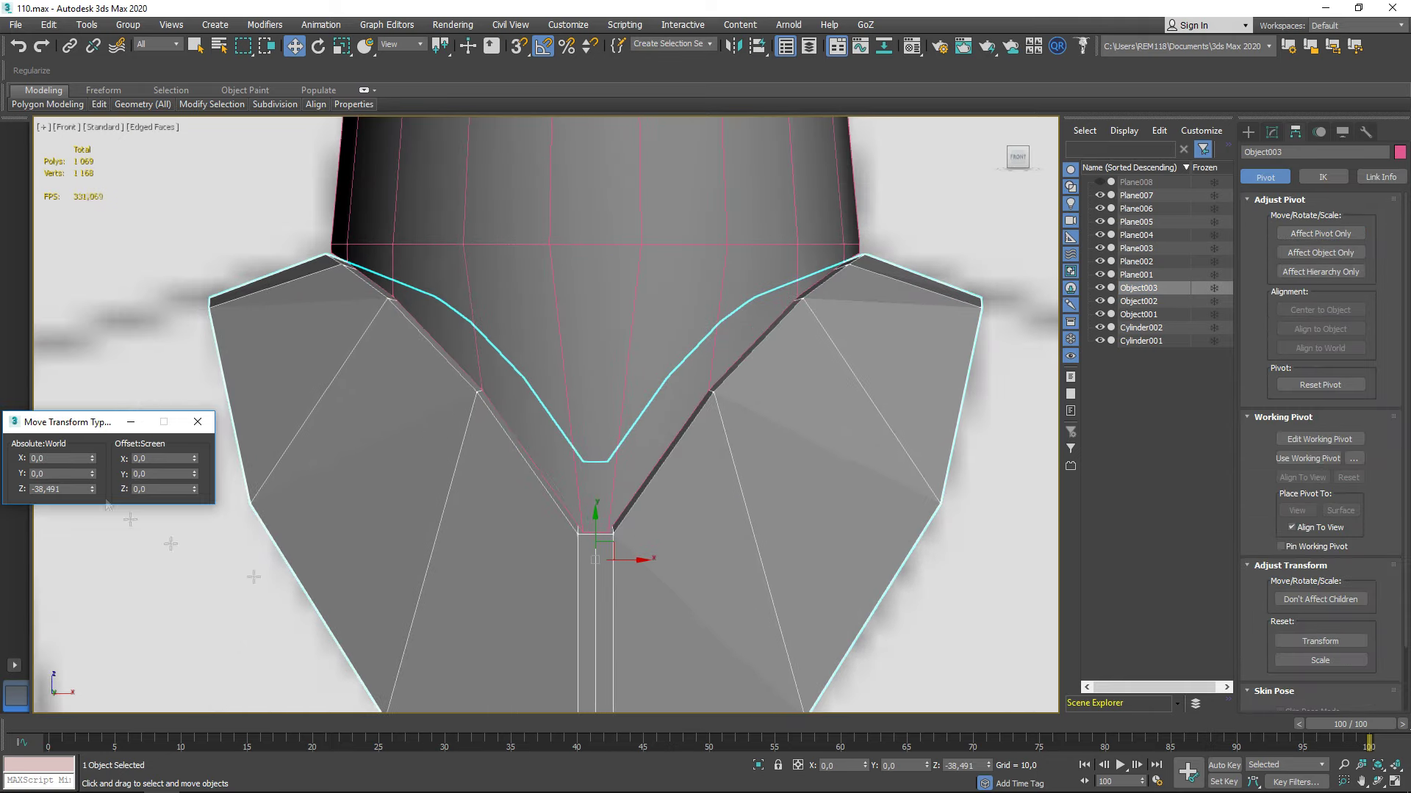
middle_click_drag(595, 519, 639, 542, "alt")
scroll(639, 542, "up", 5)
scroll(709, 423, "down", 4)
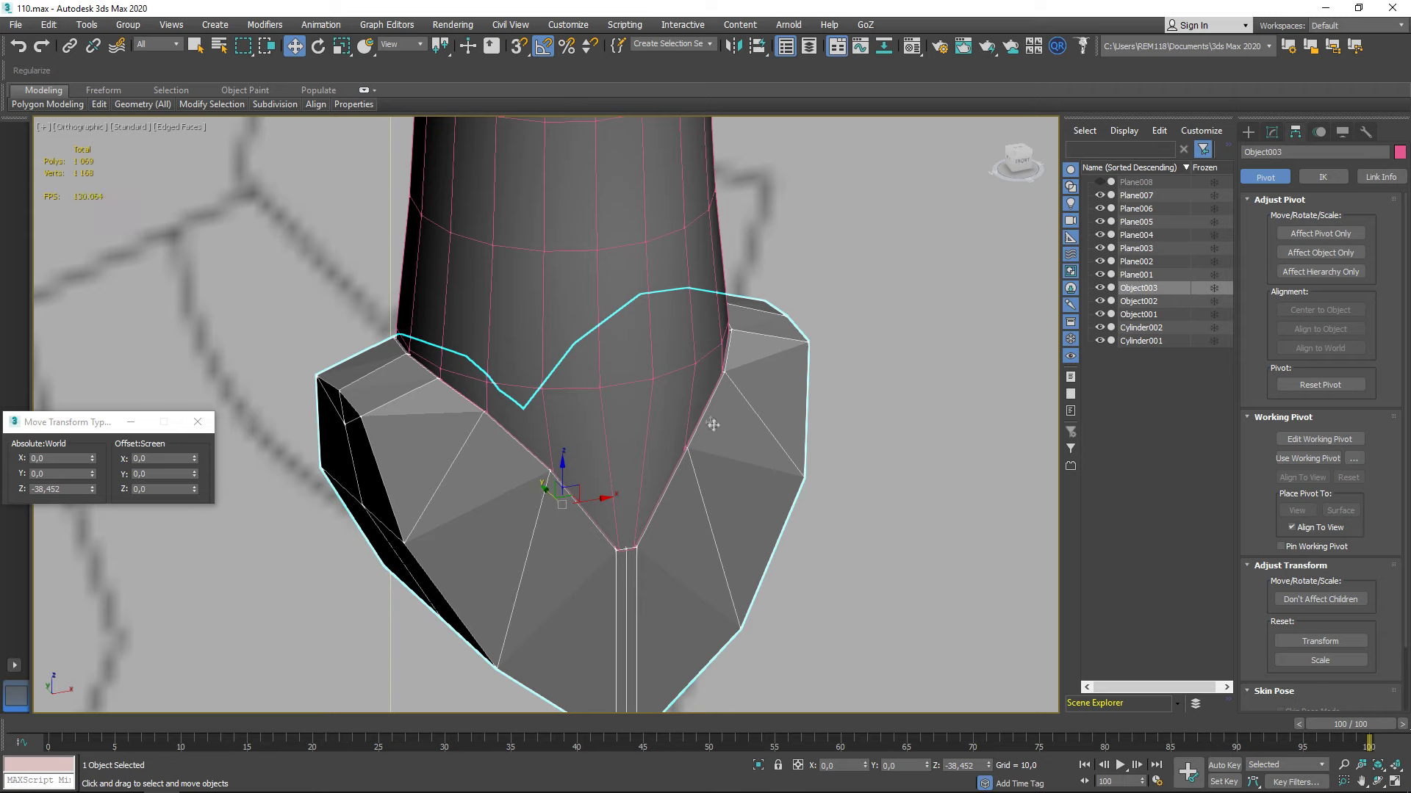
scroll(708, 412, "up", 1)
Chamfer the edge loop where the collar meets the shaft
key("2")
double_click(707, 412)
left_click(1312, 552)
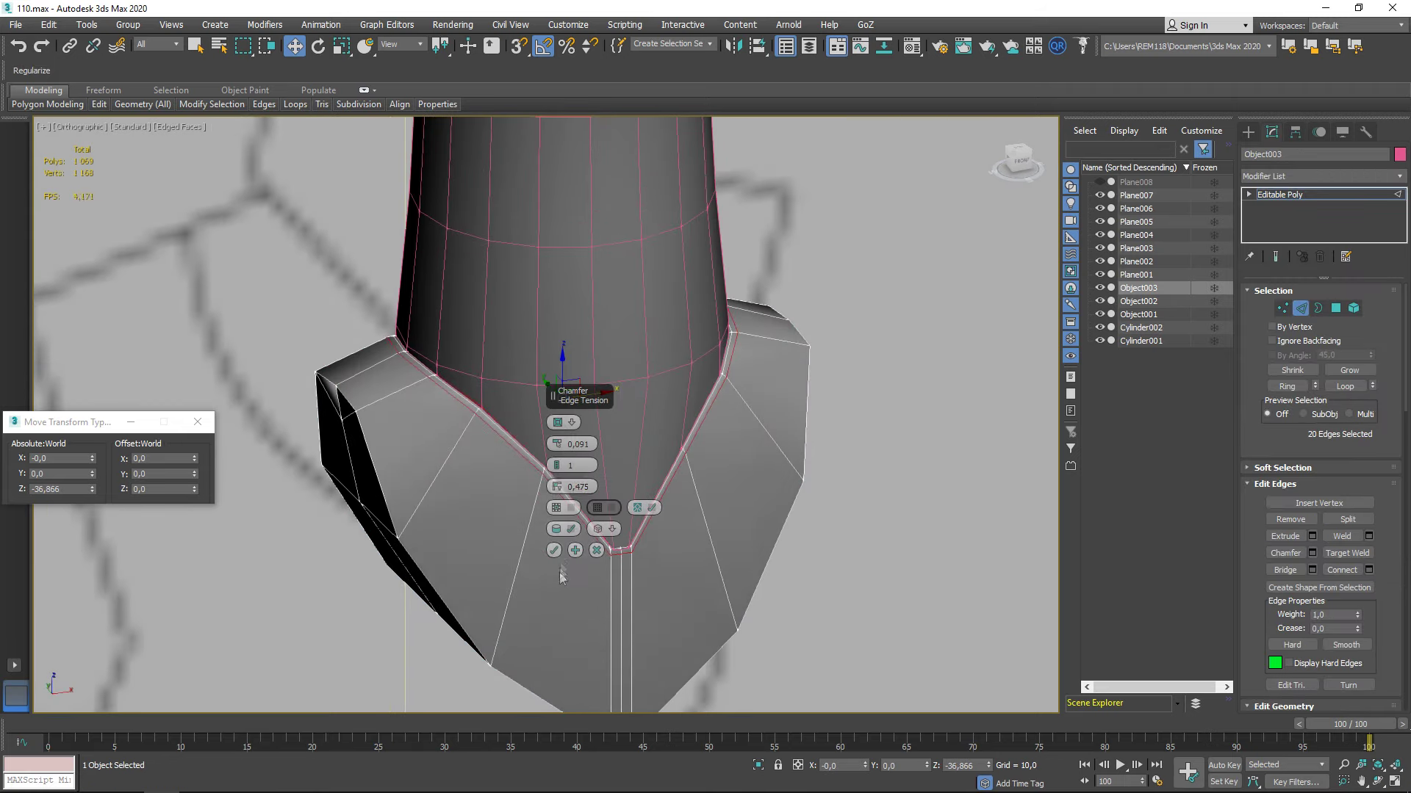
left_click(554, 551)
Scale the collar's rim vertices and select four of them on the rim
key("1")
scroll(558, 514, "down", 5)
middle_click_drag(559, 514, 587, 559, "alt")
scroll(604, 617, "up", 5)
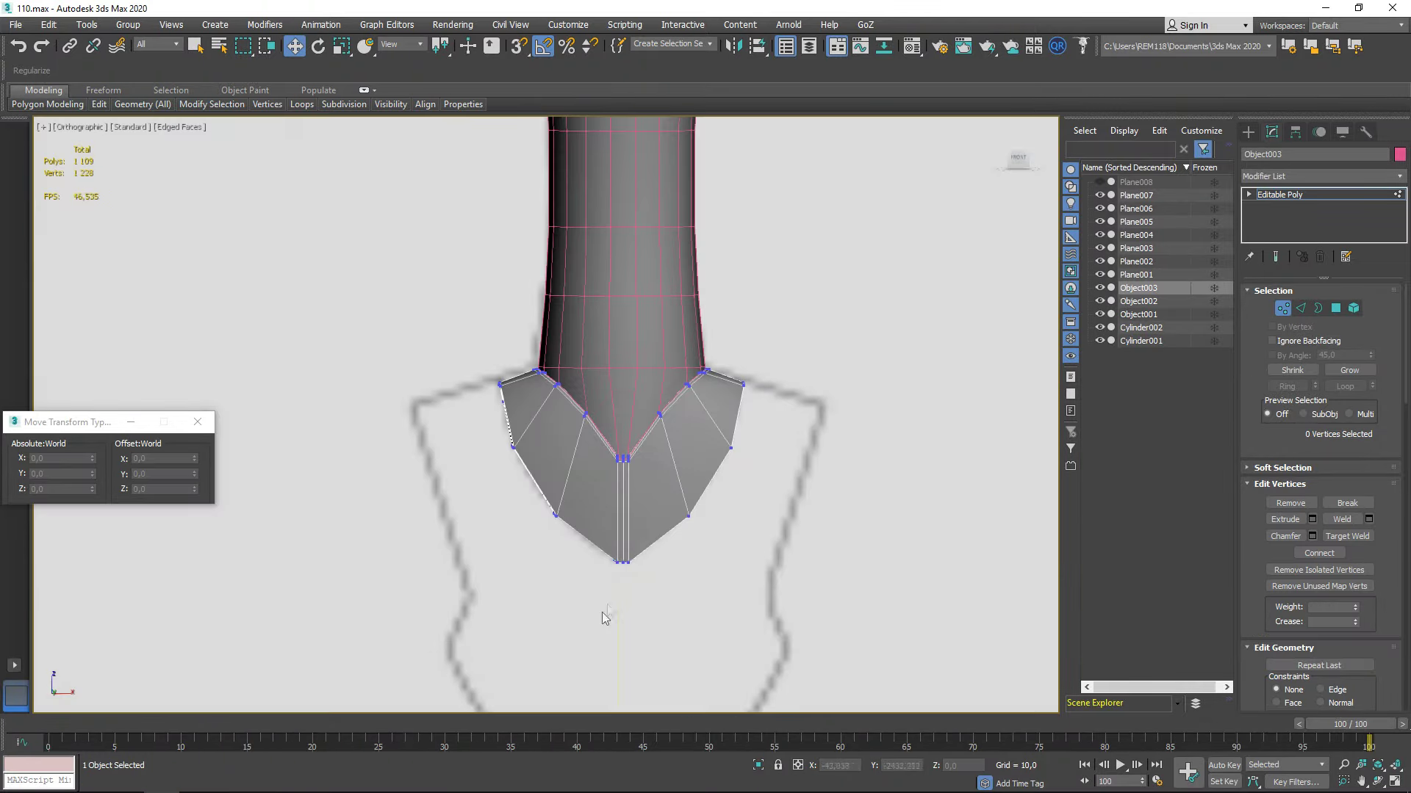
right_click(588, 519)
mouse_move(594, 506)
middle_mouse_down("alt")
mouse_move(588, 519)
mouse_move(610, 514)
middle_mouse_up("alt")
left_click(624, 556)
scroll(610, 515, "up", 5)
left_click(673, 491)
scroll(673, 491, "down", 4)
scroll(551, 568, "up", 2)
middle_click_drag(208, 540, 516, 463, "alt")
Move the selected rim vertices and return to a front view of the collar
key("w")
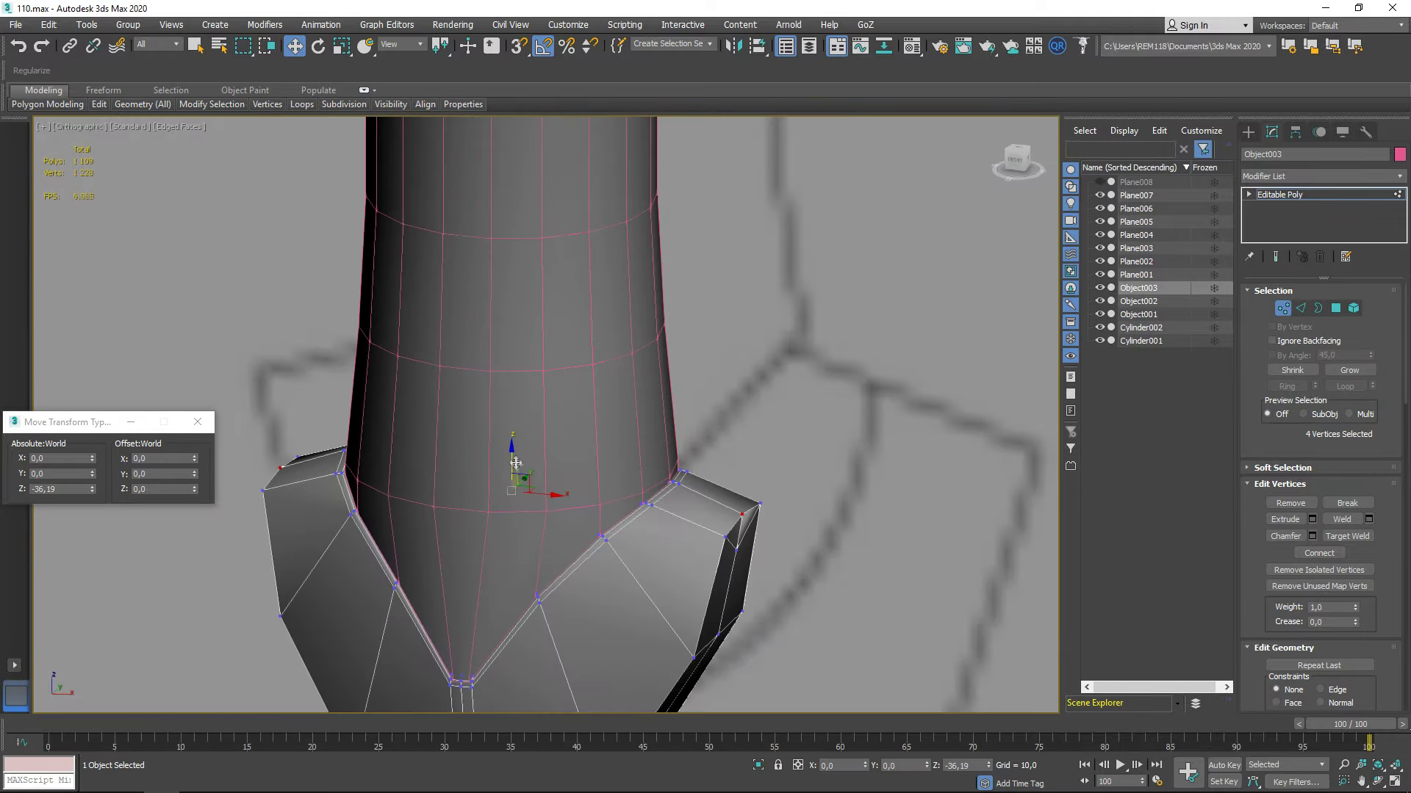
scroll(569, 482, "up", 3)
scroll(569, 482, "down", 5)
scroll(440, 477, "up", 4)
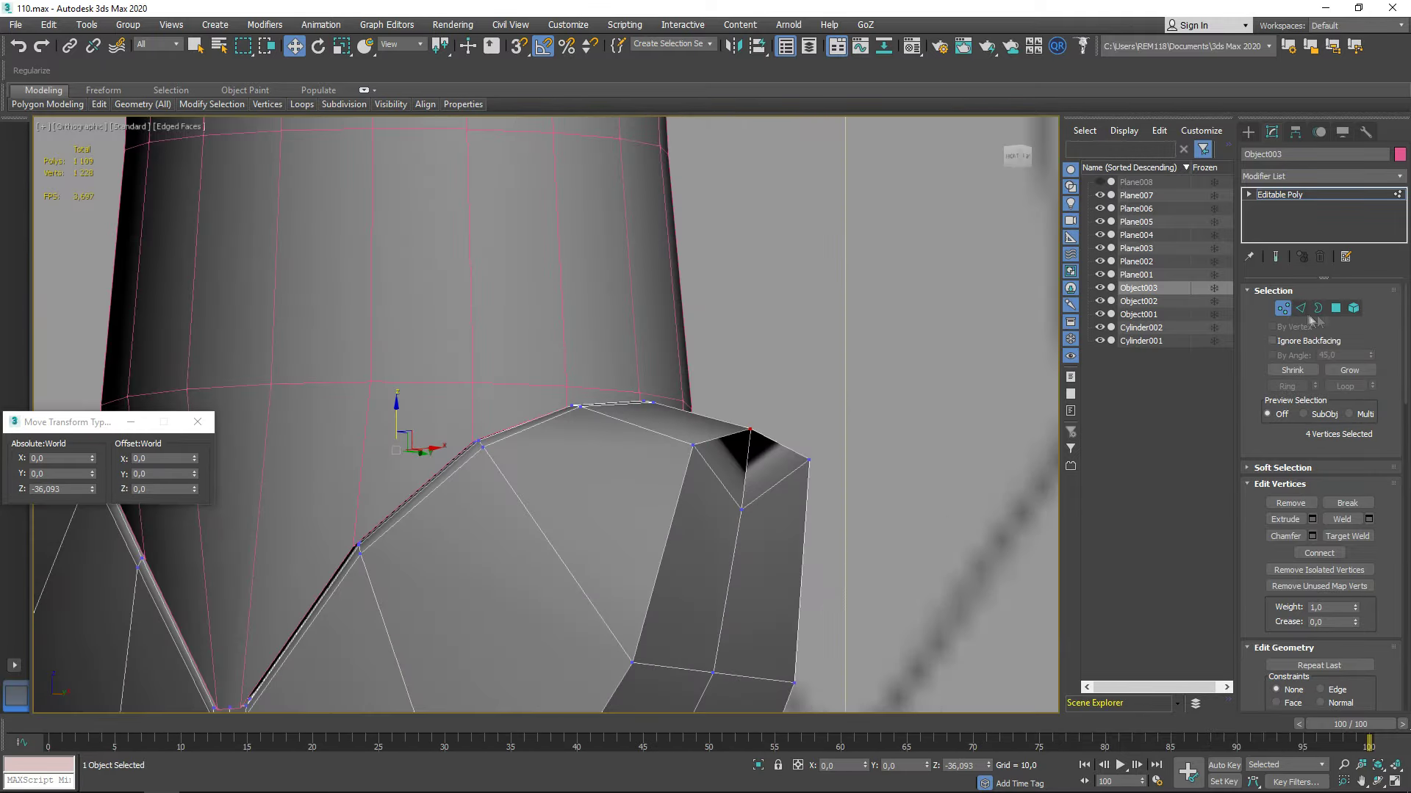
scroll(410, 561, "down", 2)
key("2")
scroll(410, 561, "up", 5)
scroll(515, 367, "down", 5)
key("f")
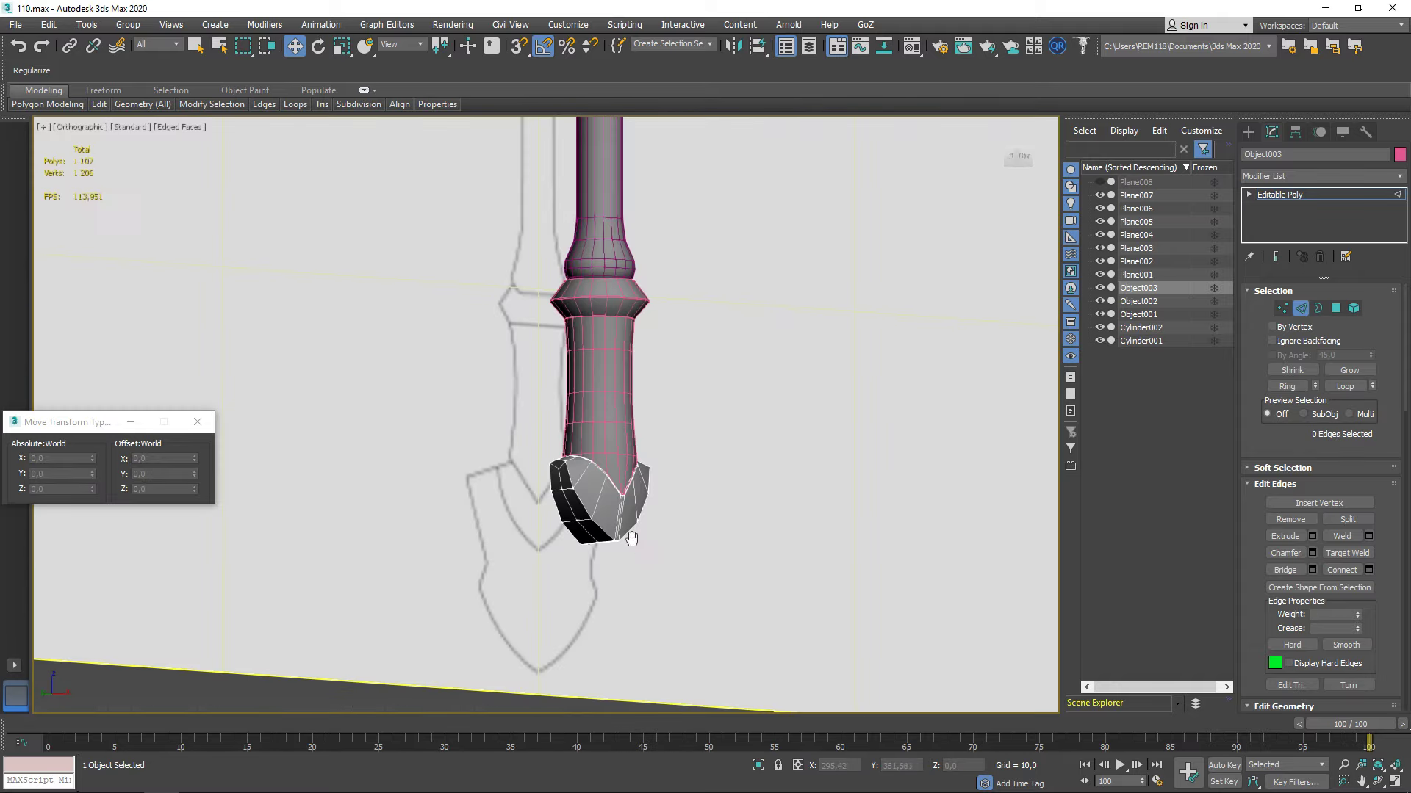
scroll(664, 452, "up", 3)
left_click(1248, 131)
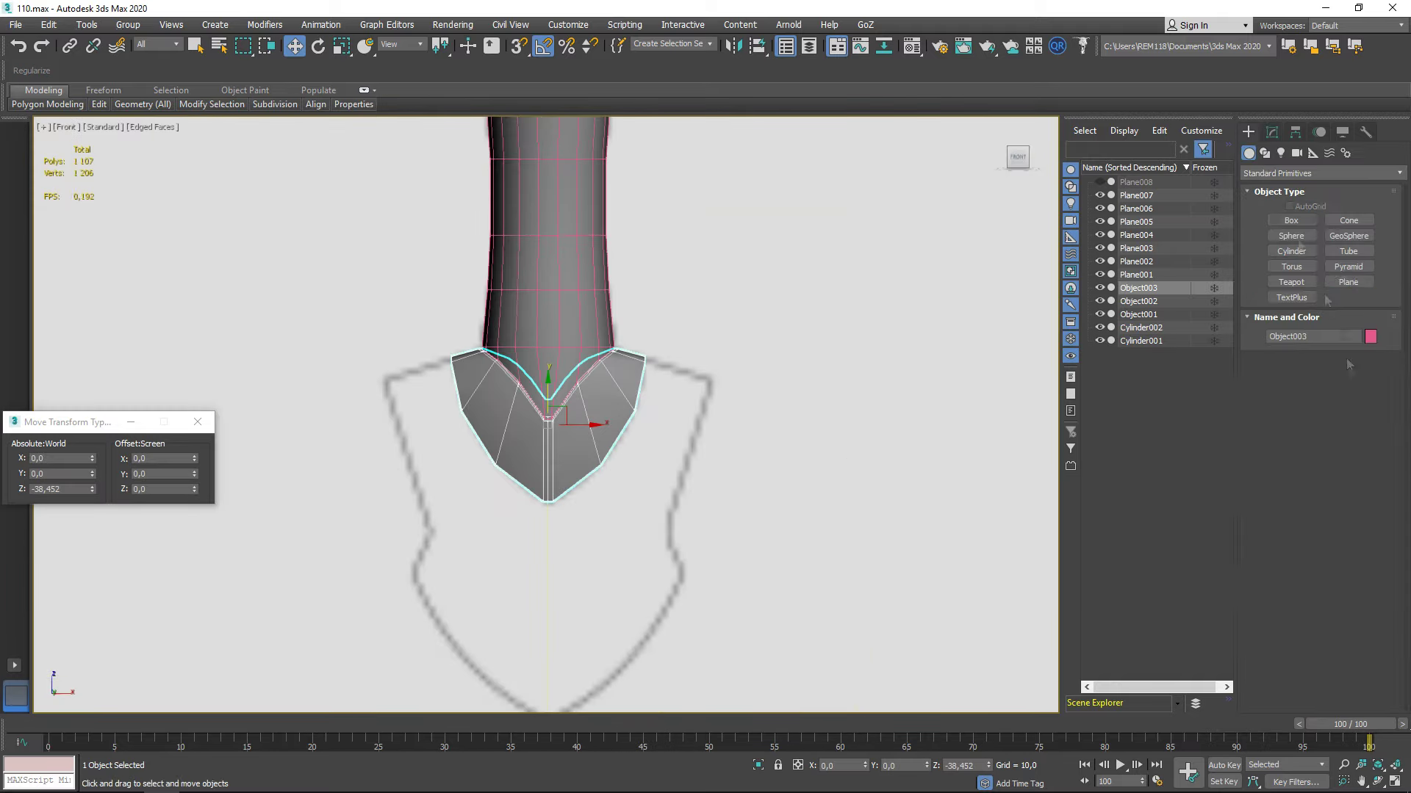
Draw a small plane beside the collar and convert it to Editable Poly
left_click(1348, 281)
left_click_drag(783, 406, 848, 471)
key("m")
key("m")
key("w")
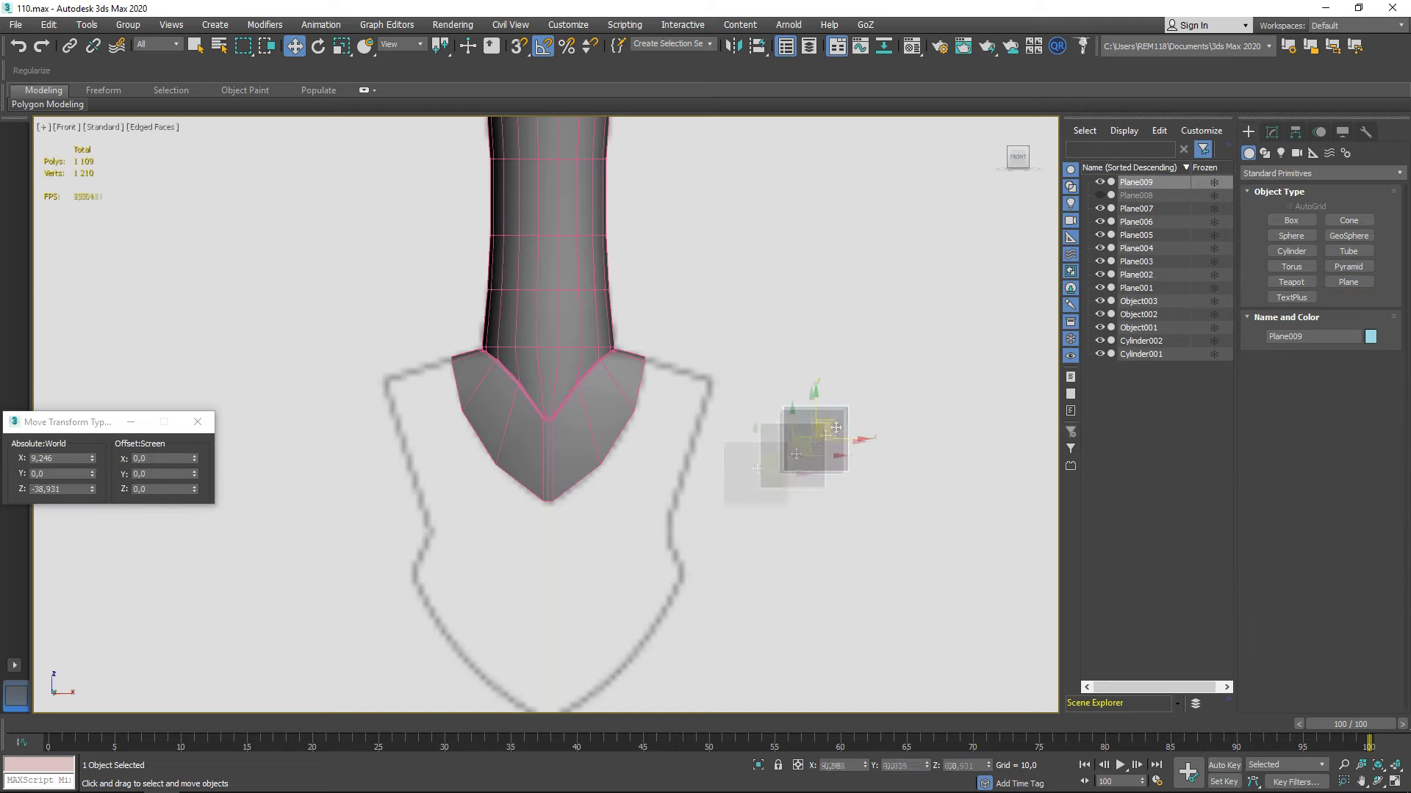
scroll(646, 391, "up", 3)
right_click(704, 444)
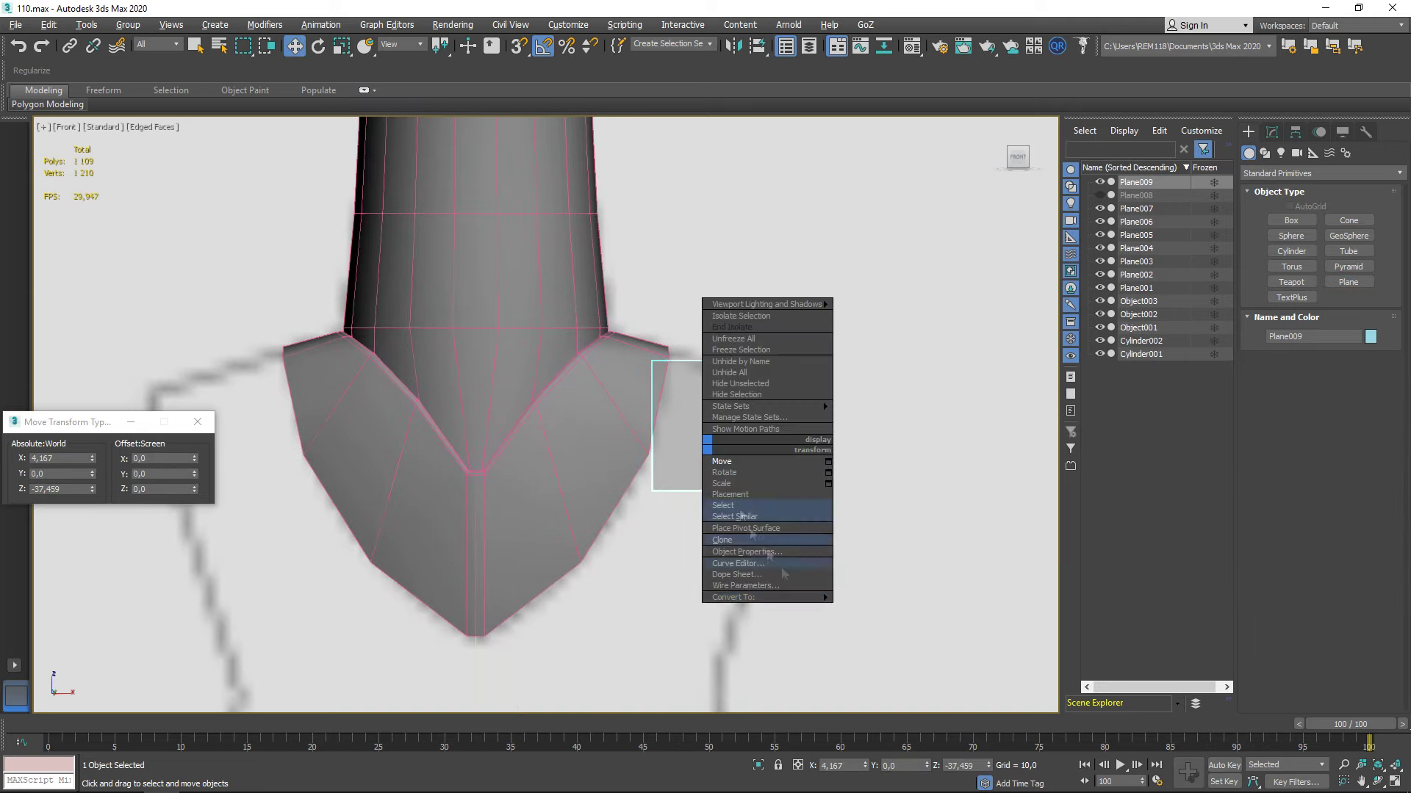
left_click(865, 611)
Move the plane's top-right corner vertex outward onto the reference outline
key("1")
left_click_drag(804, 350, 824, 382)
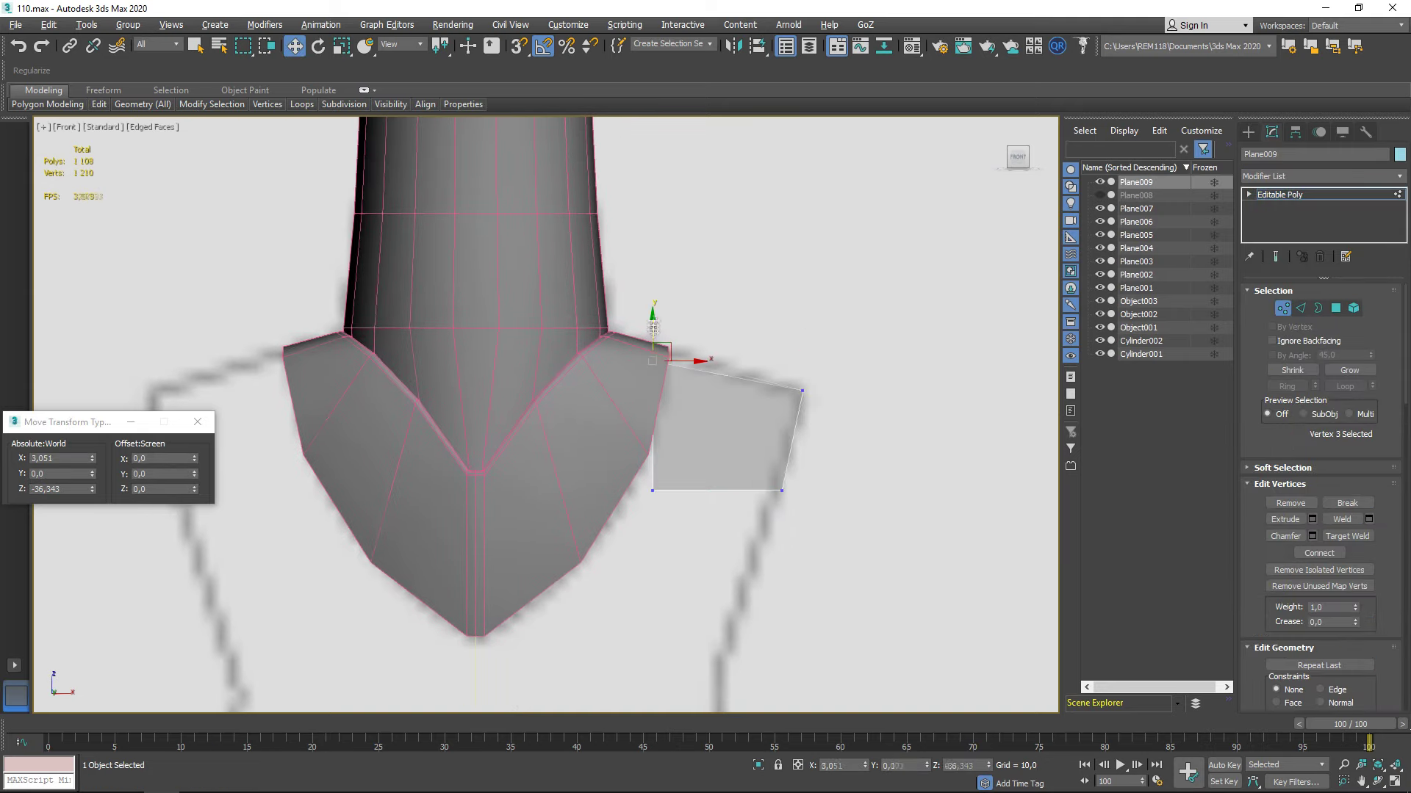
middle_click_drag(653, 334, 700, 437)
key("1")
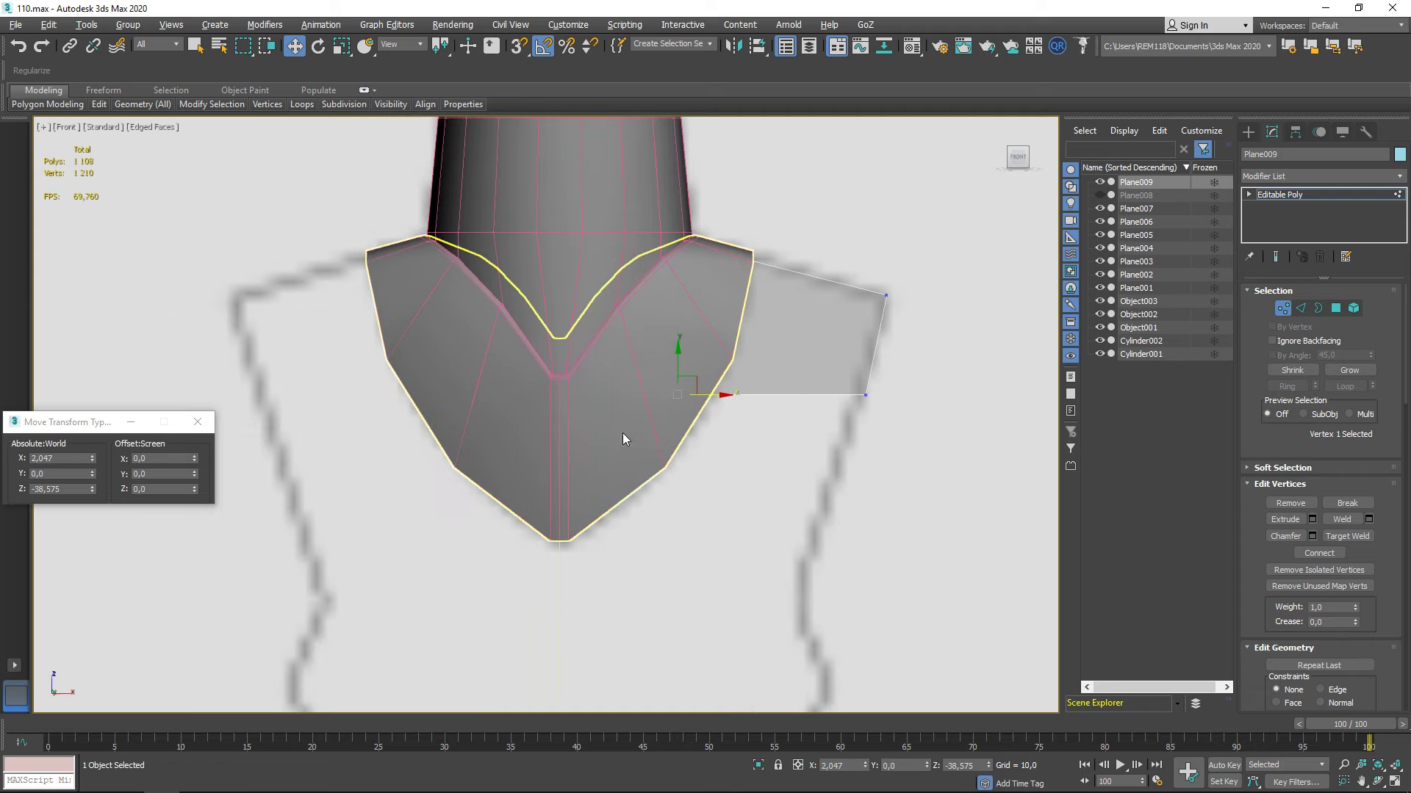
left_click(622, 433)
middle_click_drag(641, 404, 665, 514)
key("1")
left_click(779, 382)
key("1")
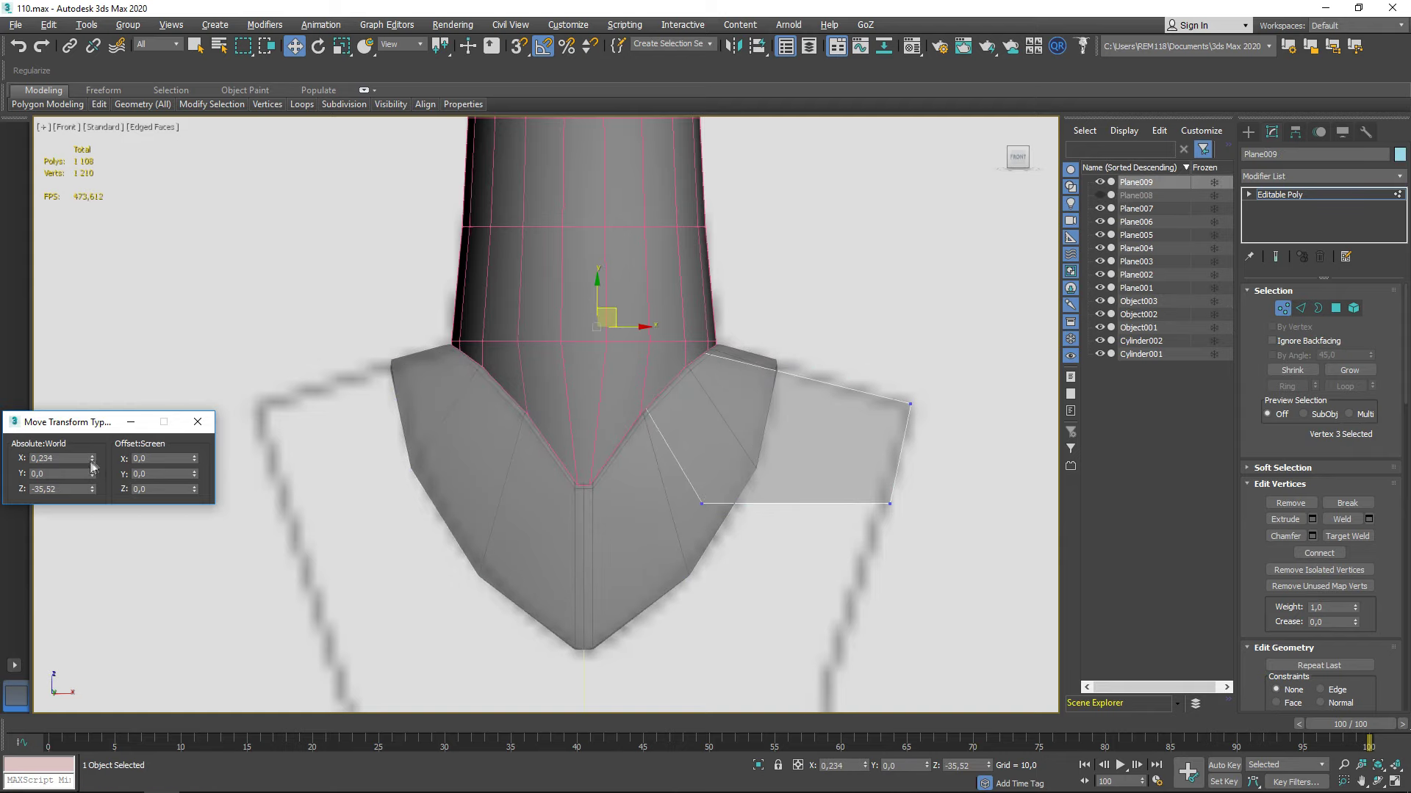
Extend the plane down in rows toward the outline's tip
scroll(665, 546, "down", 2)
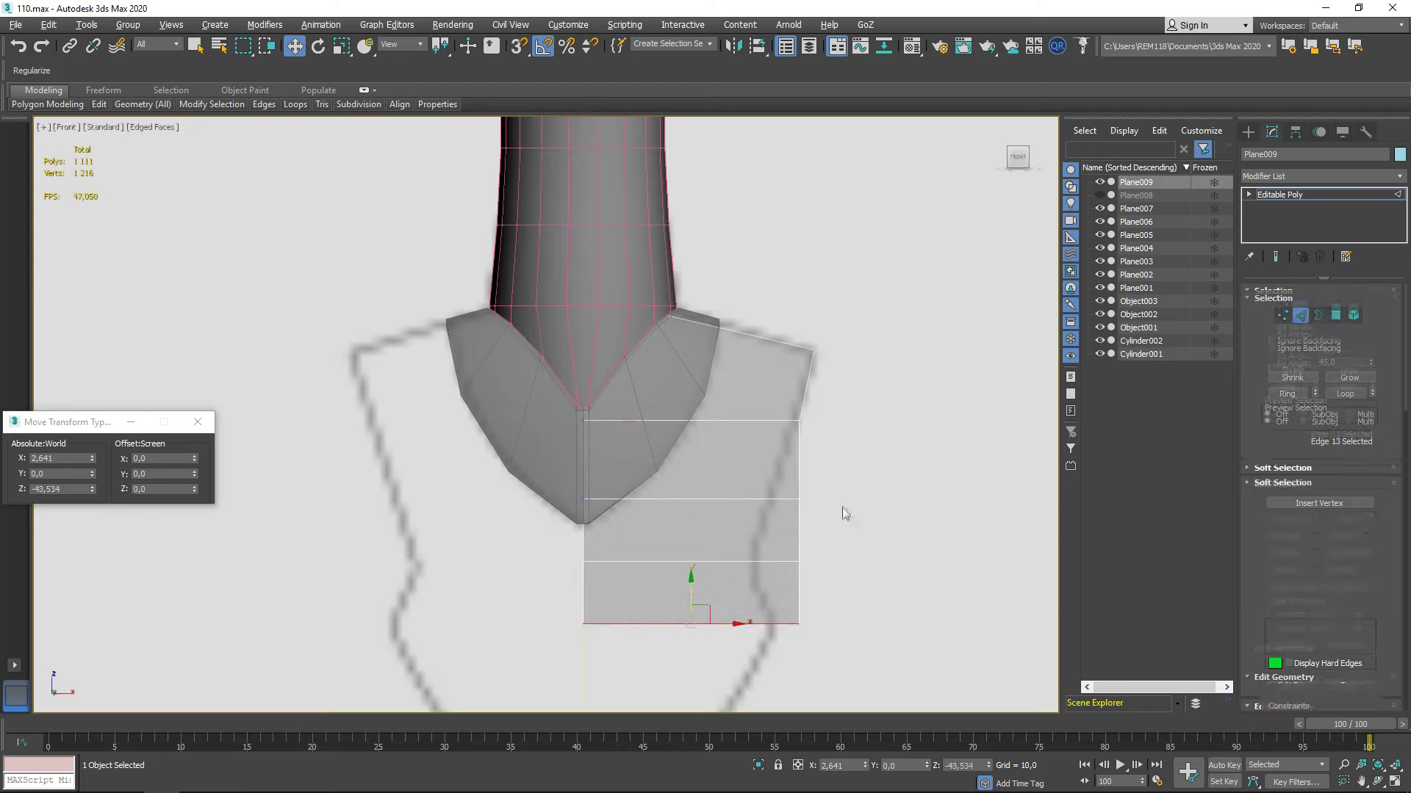
middle_click_drag(651, 644, 661, 495)
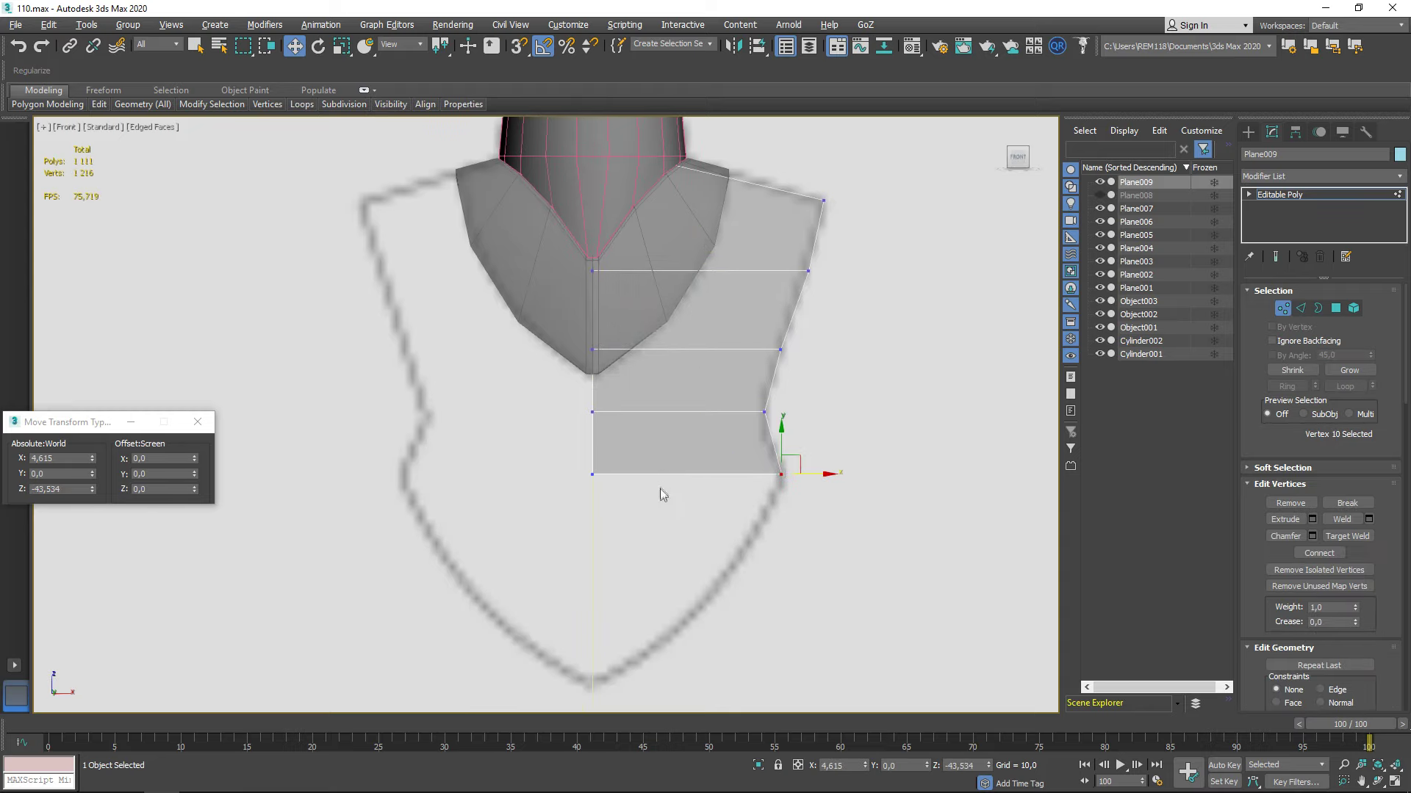
key("1")
middle_click_drag(689, 651, 695, 643)
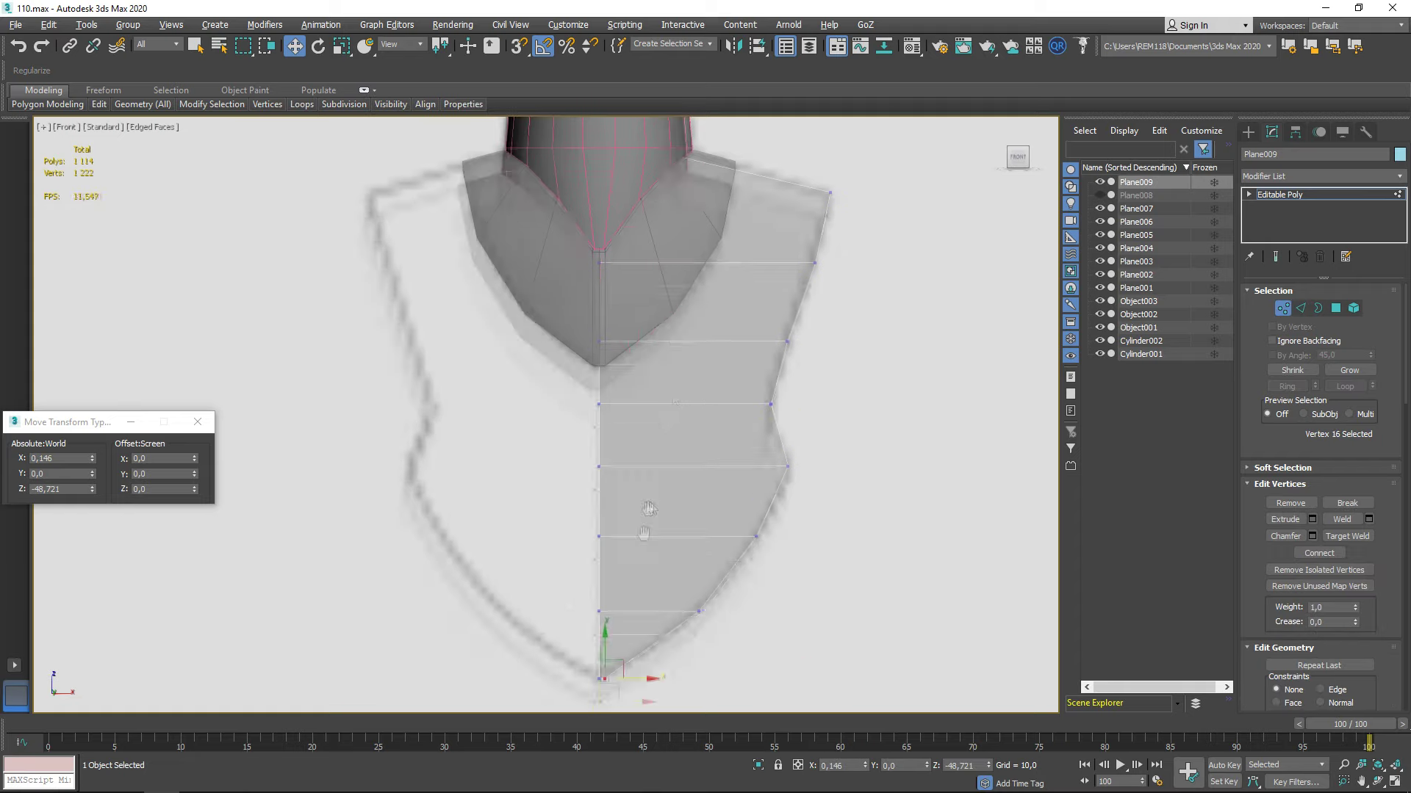
middle_click_drag(661, 680, 671, 509, "alt")
scroll(734, 377, "up", 3)
left_click(580, 437)
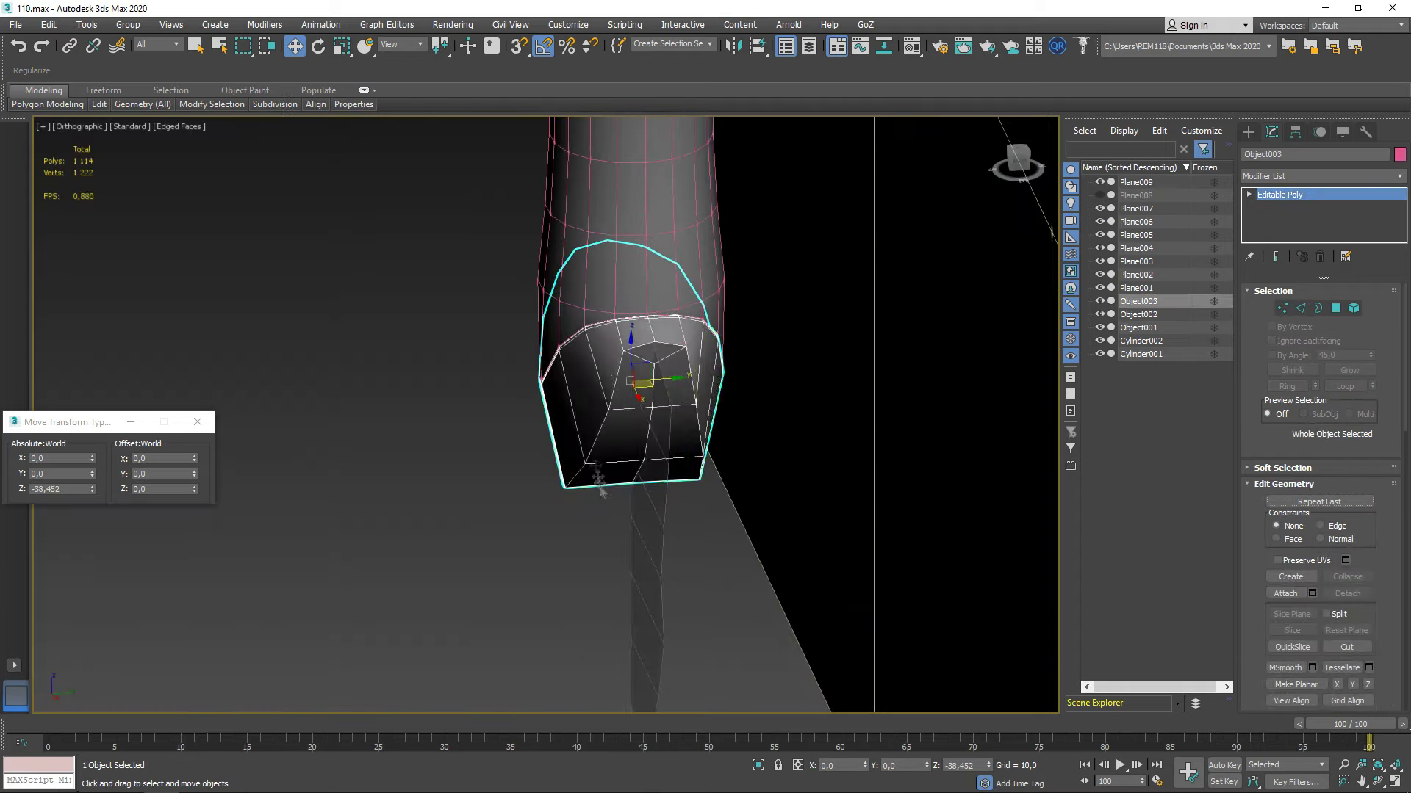
Extrude the flange plane's edges to give the half flange depth
scroll(599, 487, "up", 5)
left_click(622, 543)
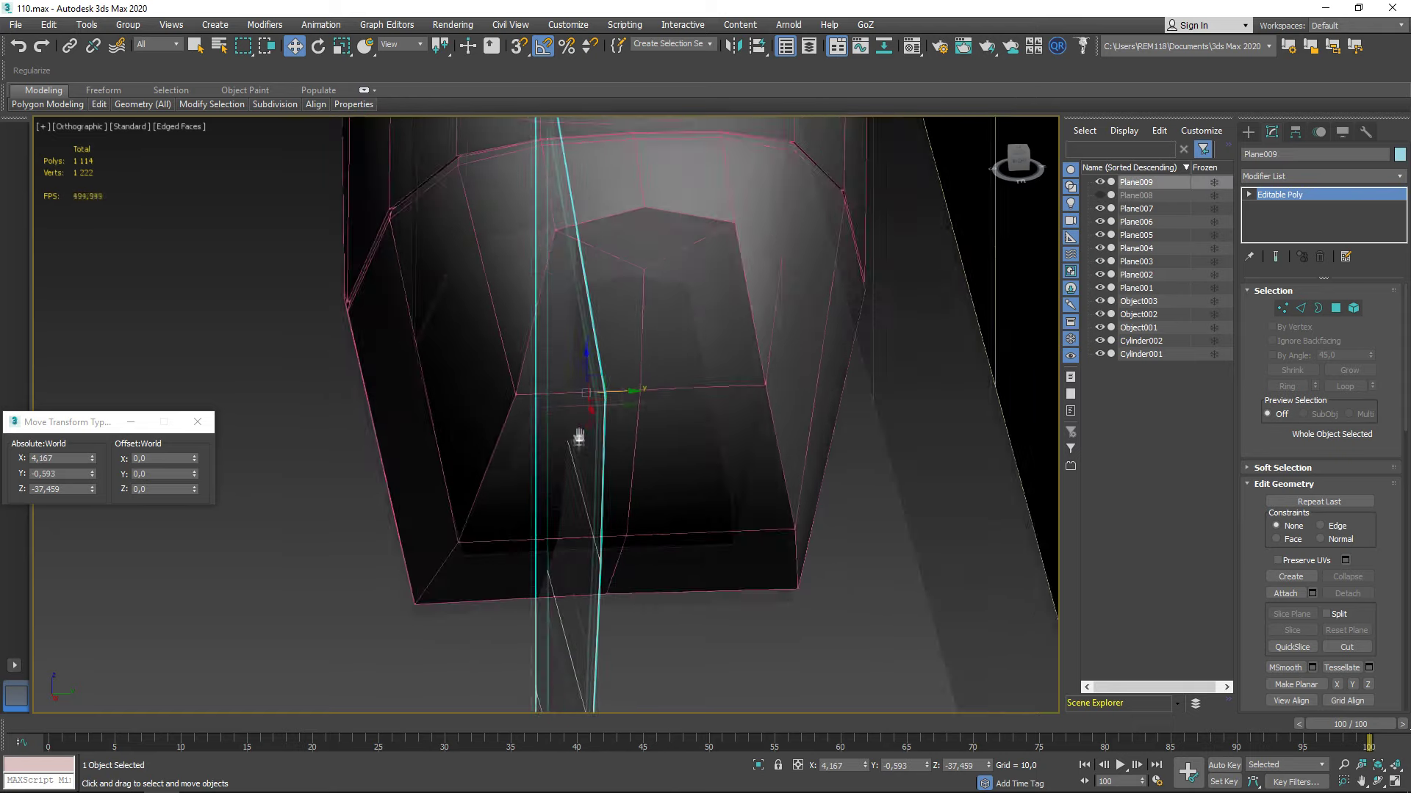
middle_click_drag(622, 543, 577, 509, "alt")
key("f")
key("1")
left_click_drag(400, 324, 813, 460)
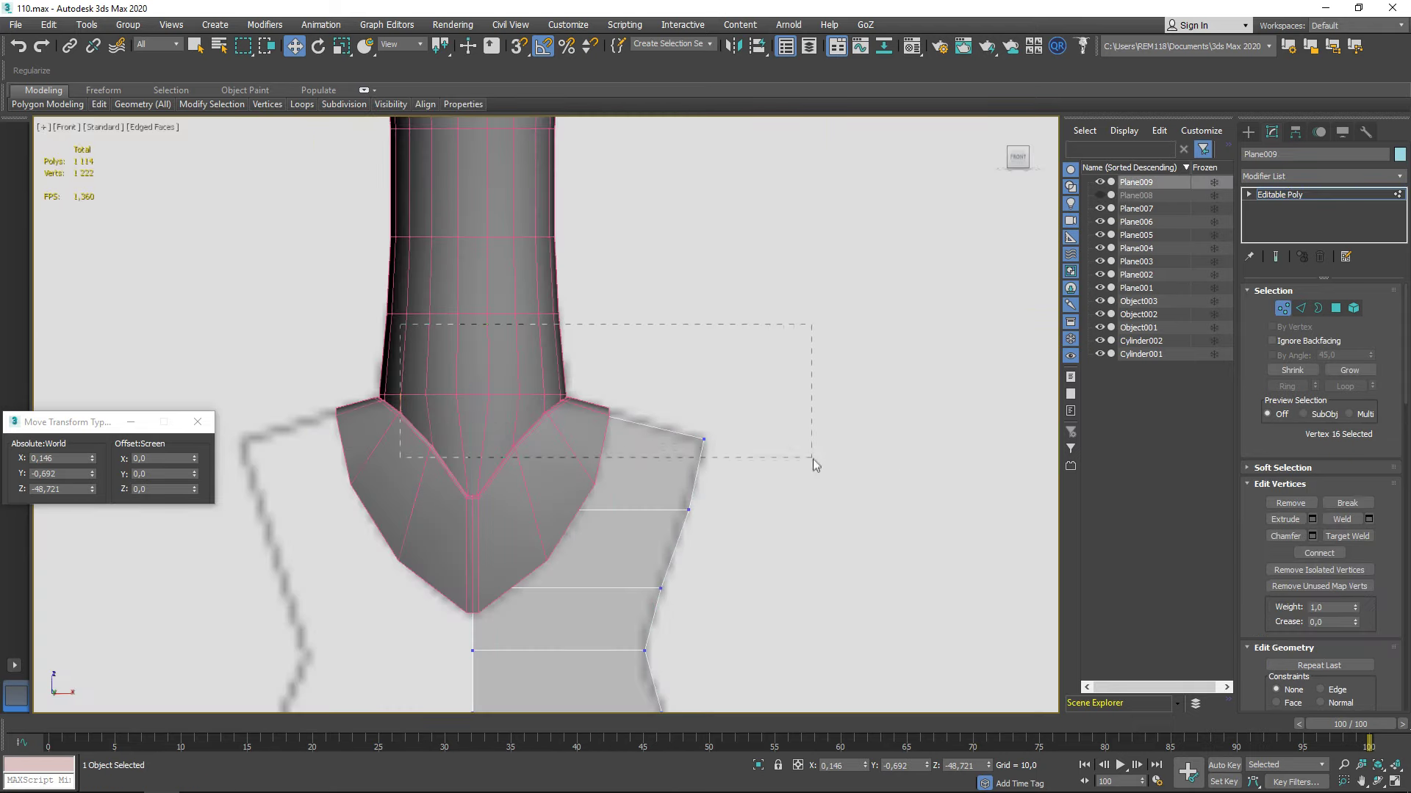
middle_click_drag(592, 387, 643, 494, "alt")
key("2")
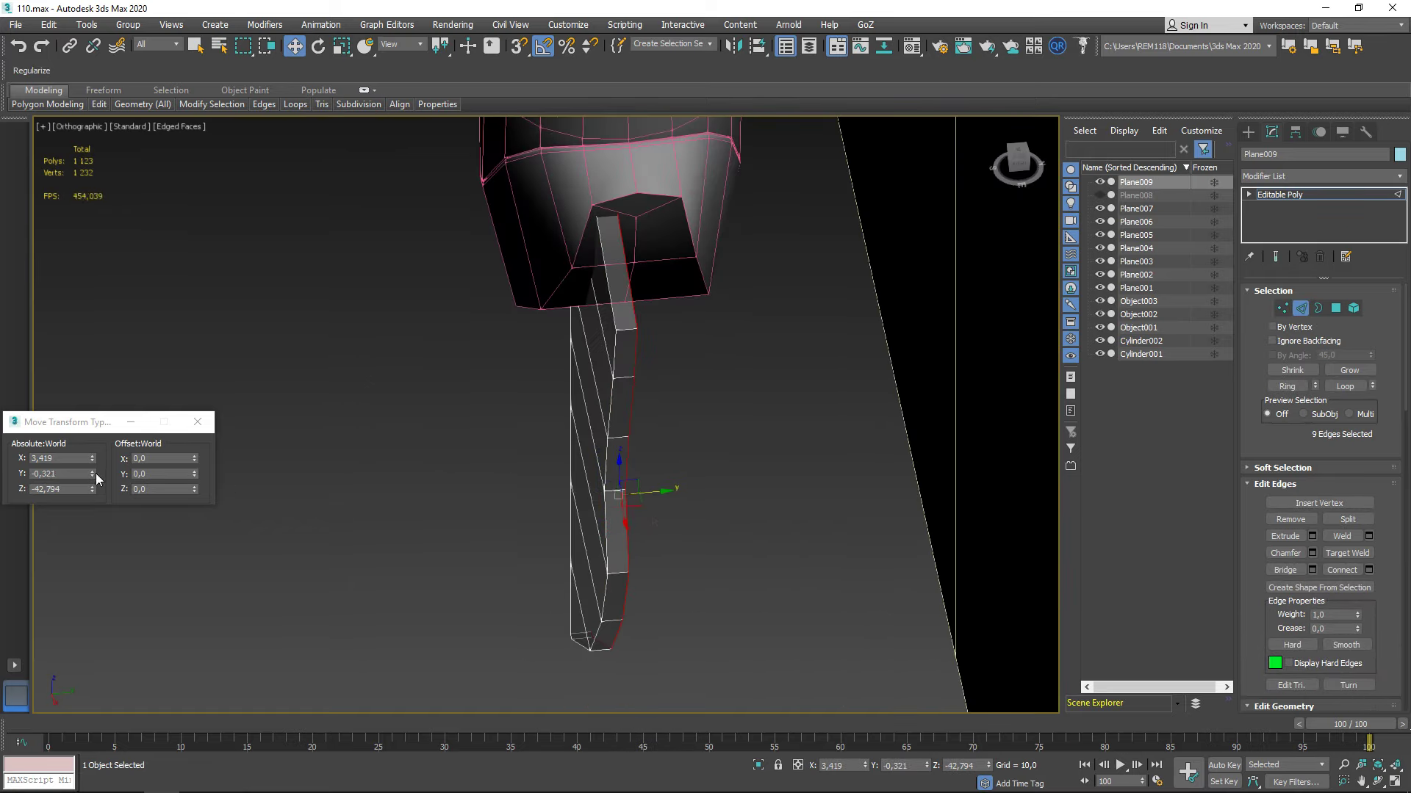
middle_click_drag(471, 503, 514, 471, "alt")
Add a Symmetry modifier on X, centre the flange at X 0, and paste a second copy
left_click(1320, 177)
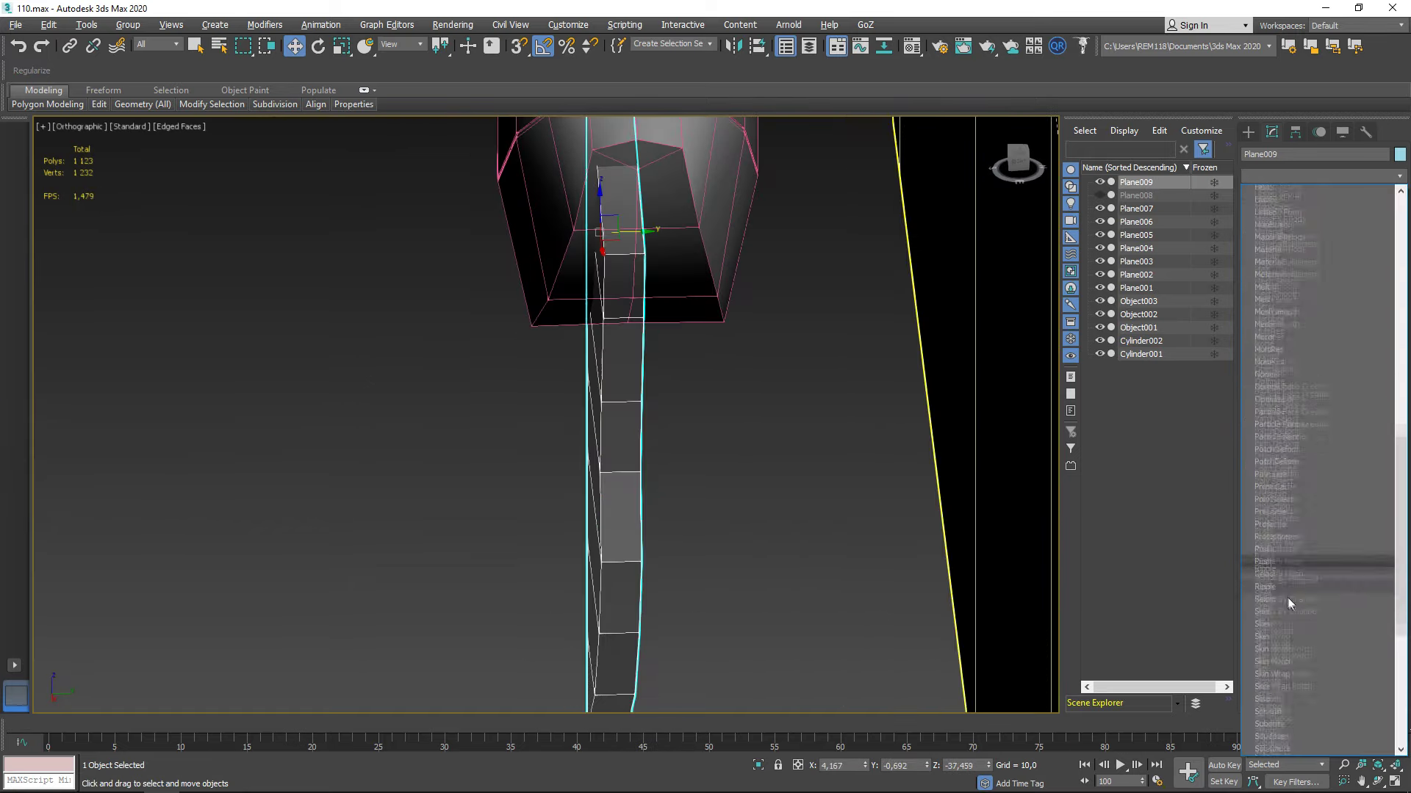
left_click(1295, 692)
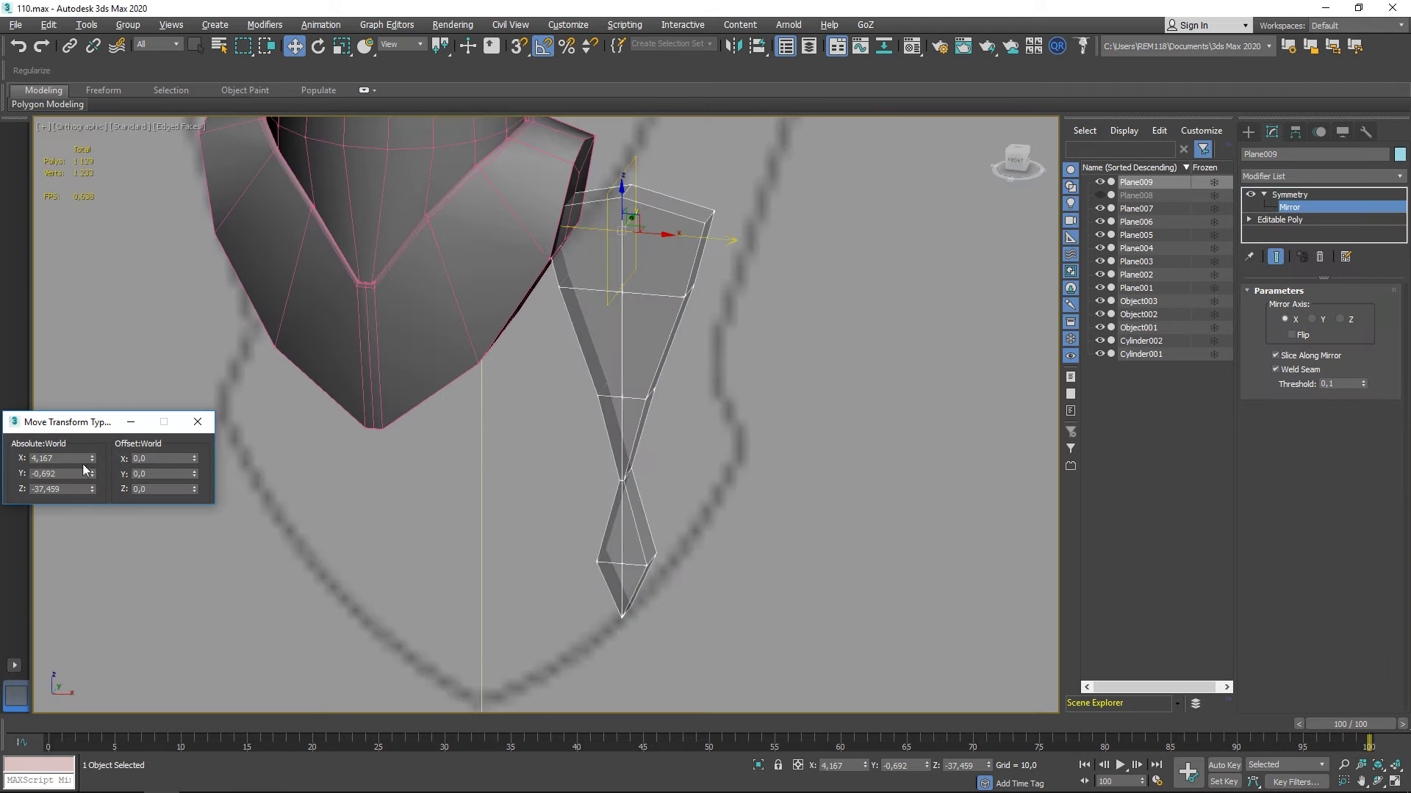
right_click(92, 459)
right_click(1326, 200)
left_click(1315, 255)
right_click(1327, 197)
left_click(1322, 274)
Set the second Symmetry modifier to the Z axis and view the flange front-on
left_click(1327, 208)
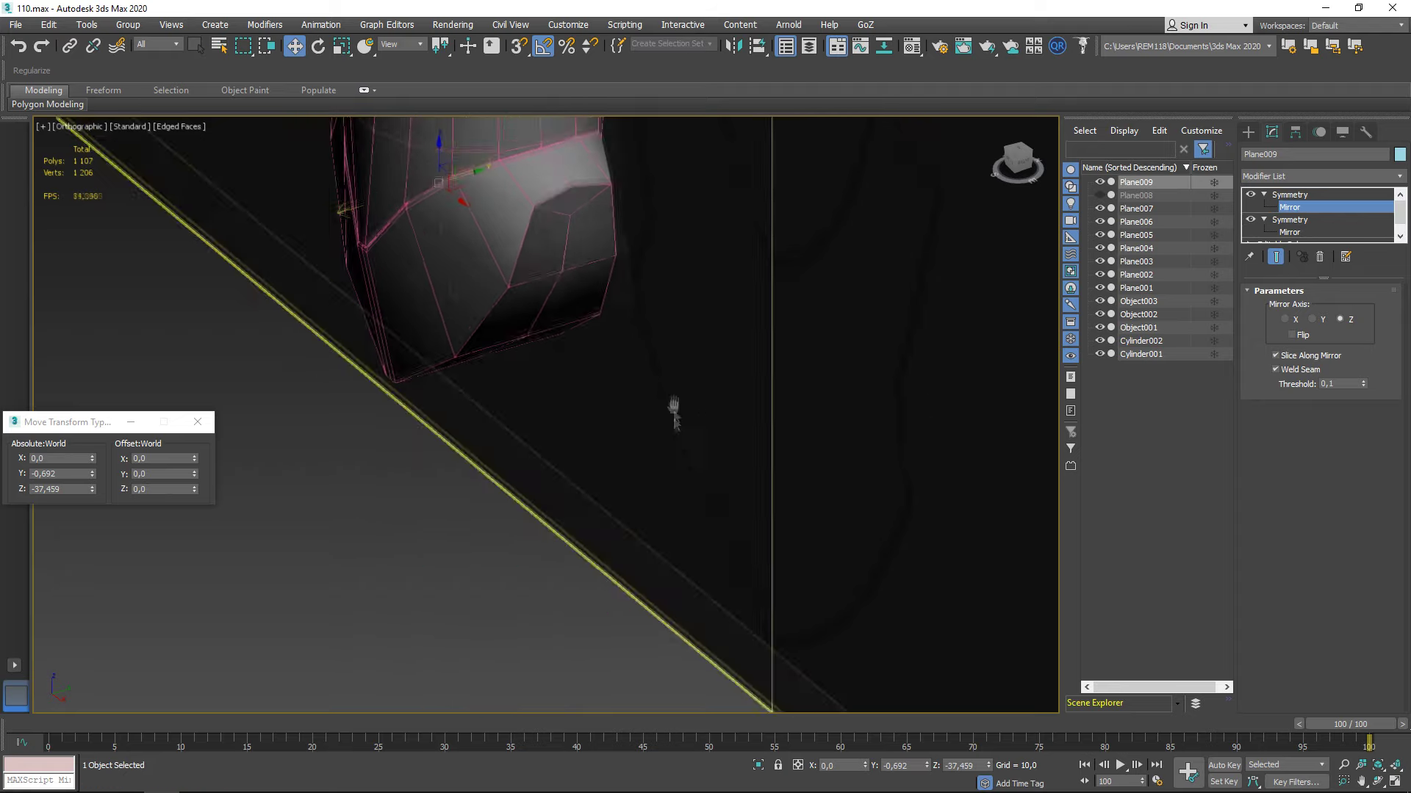
scroll(612, 297, "down", 3)
key("F12")
mouse_move(731, 409)
middle_mouse_down("alt")
mouse_move(606, 428)
mouse_move(608, 456)
mouse_move(631, 457)
middle_mouse_up("alt")
key("shift+z")
scroll(588, 504, "up", 3)
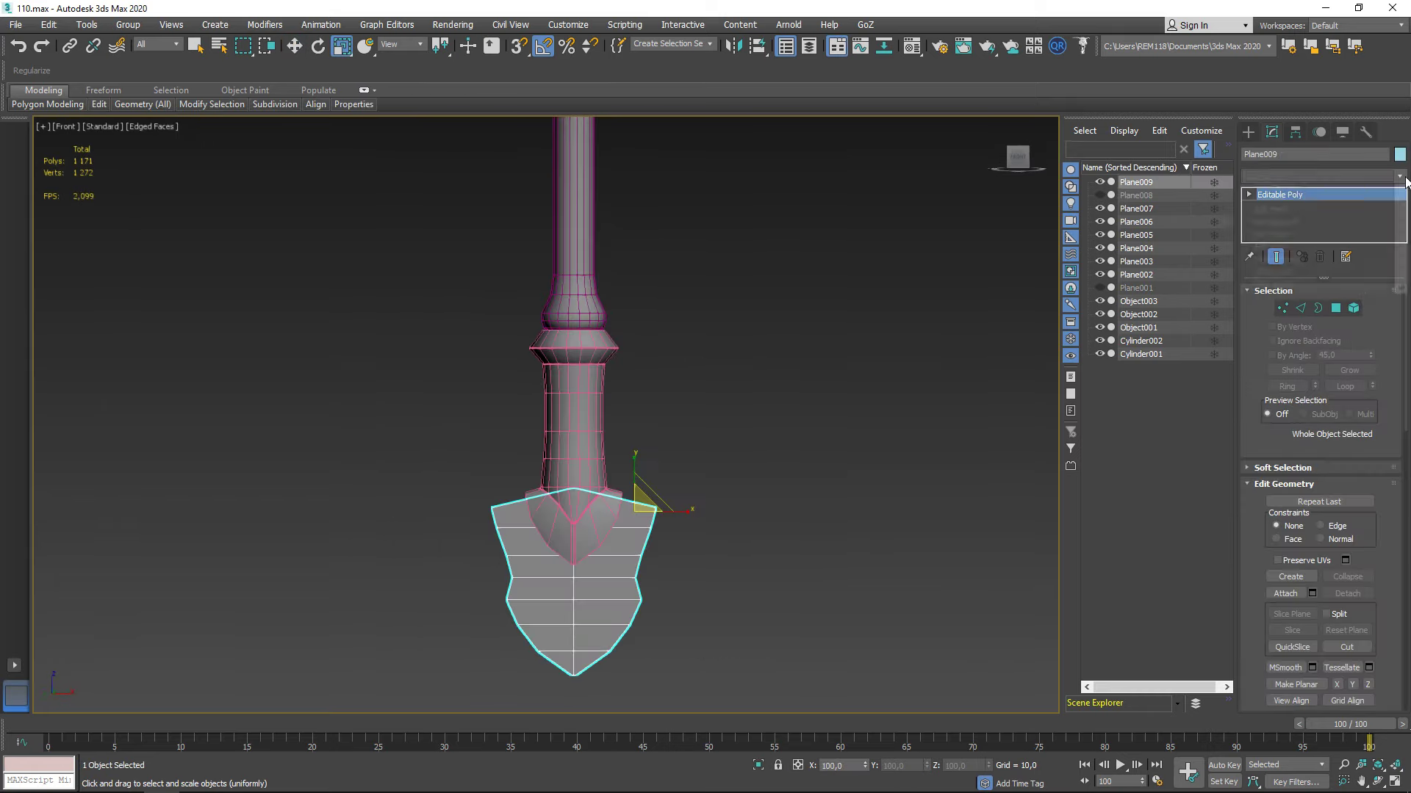
Taper the flange with an FFD 3x3x3 modifier and collapse it into the Editable Poly
left_click(1399, 177)
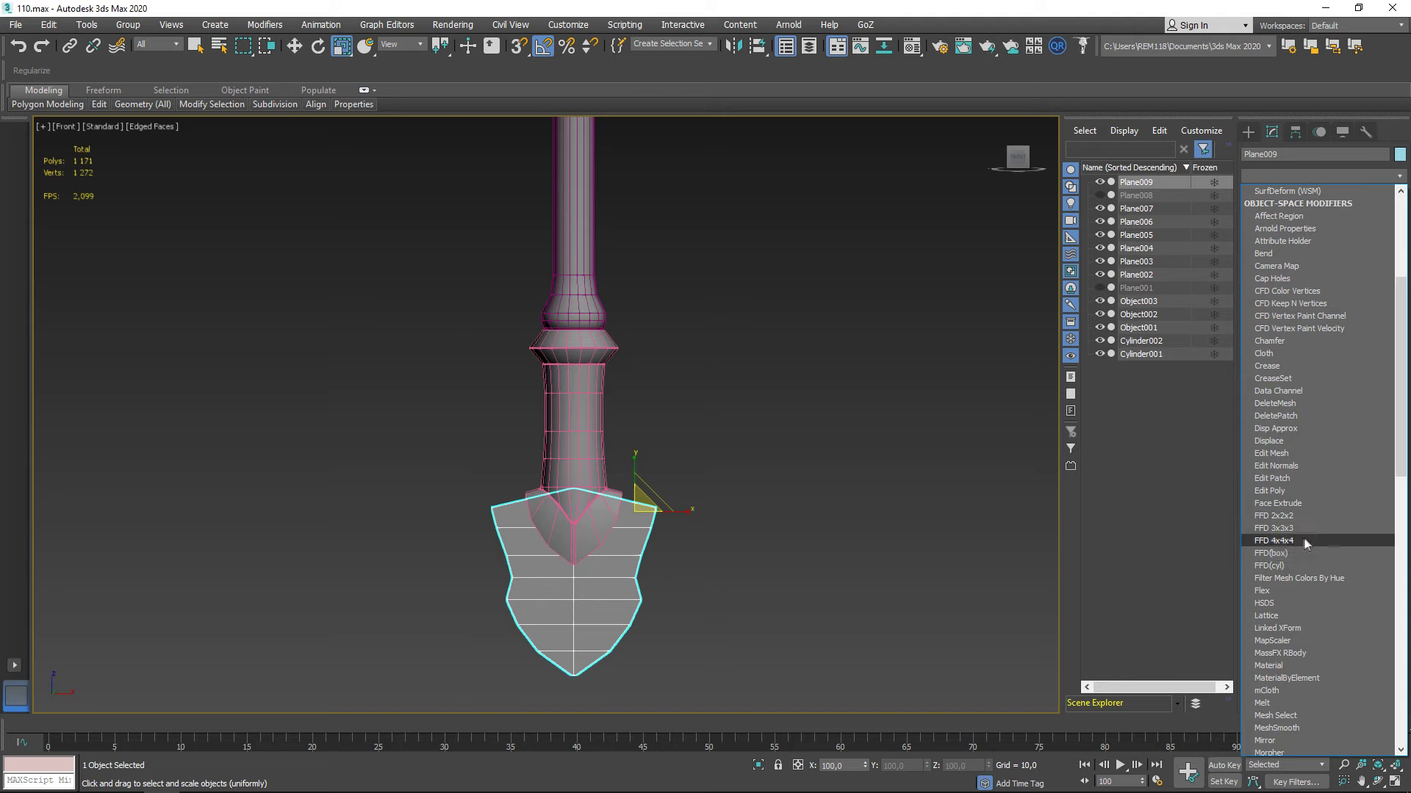
left_click(1293, 540)
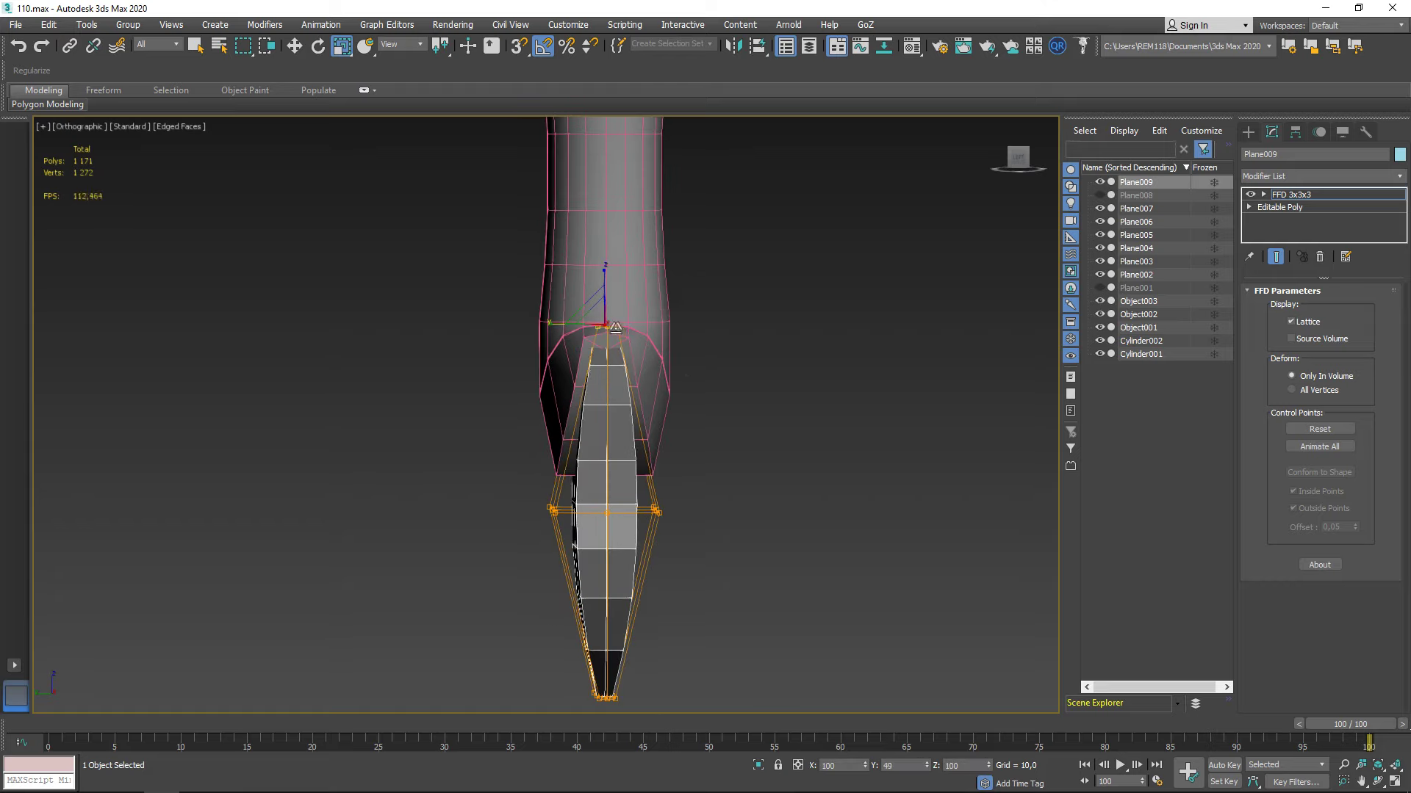
right_click(623, 483)
left_click(811, 653)
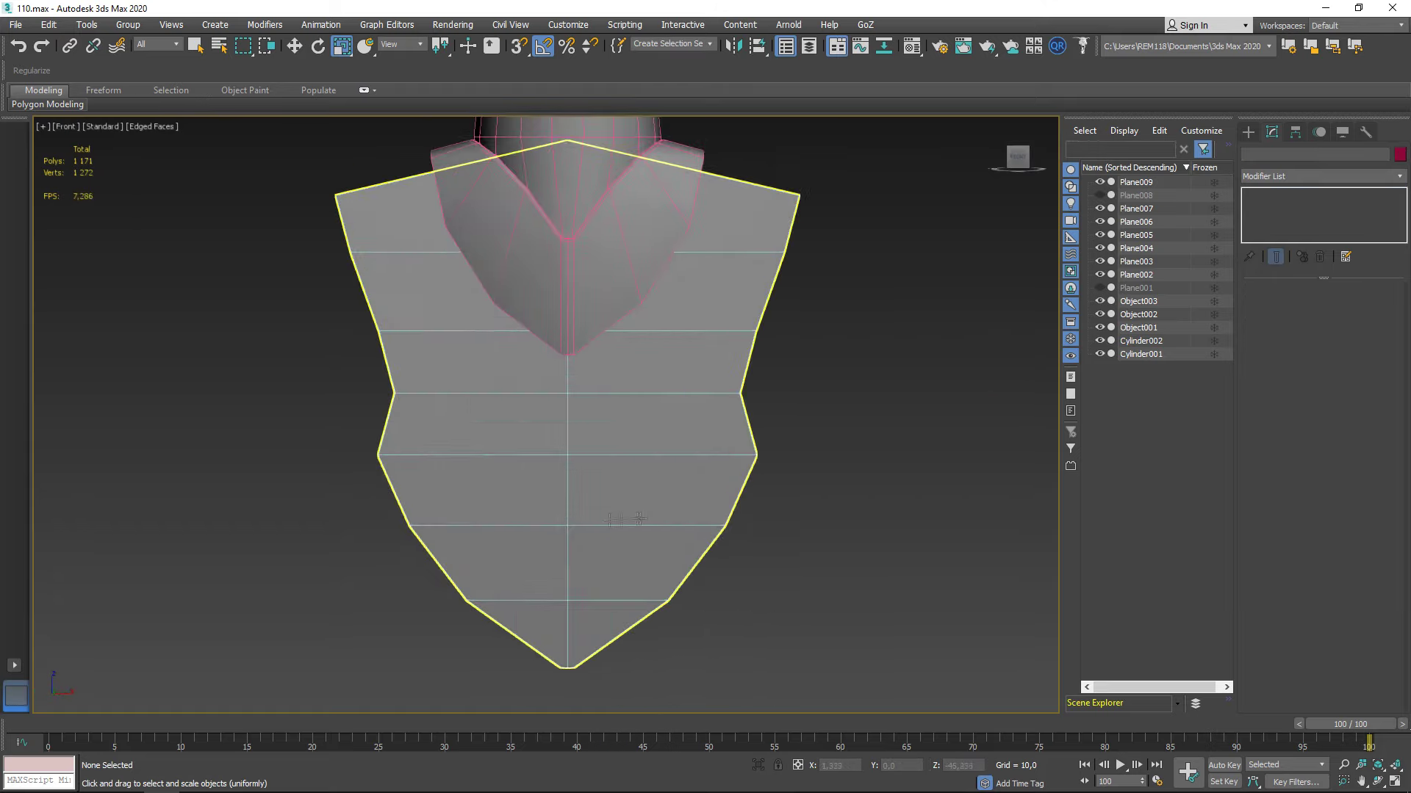
left_click(625, 519)
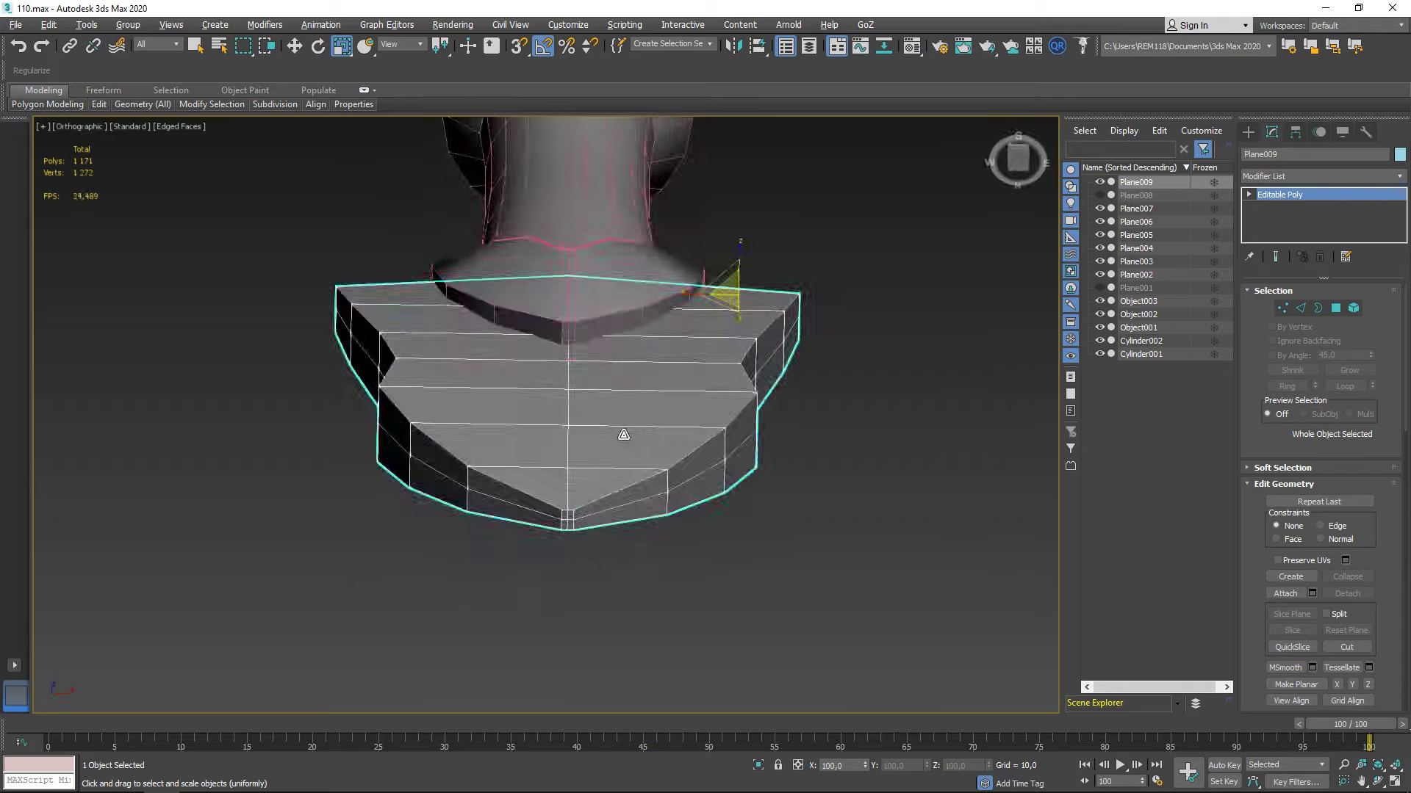
middle_click_drag(623, 434, 724, 525, "alt")
scroll(724, 607, "down", 5)
Send the halberd via GoZ and use Split To Parts to make 12 SubTools
key("F4")
left_click(529, 599)
scroll(529, 599, "up", 3)
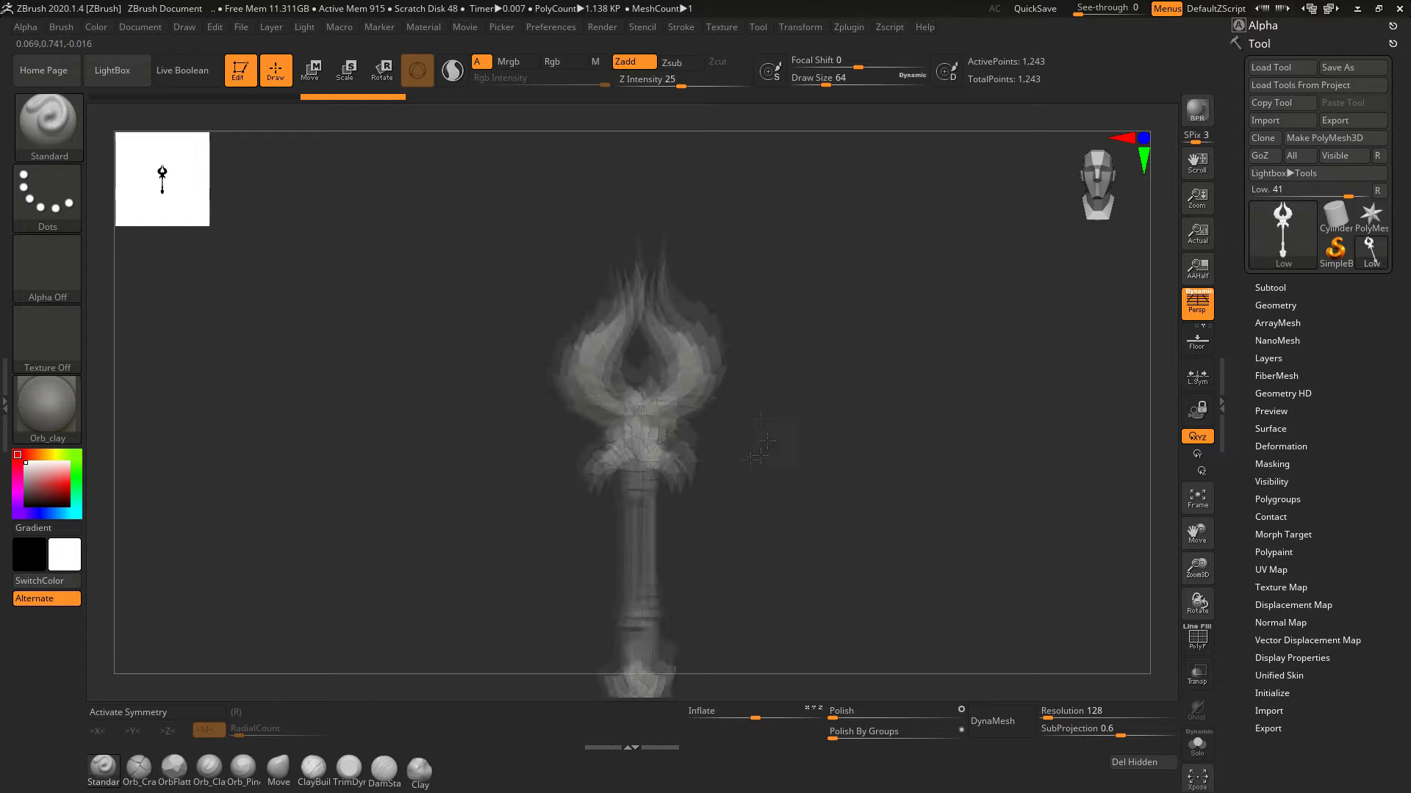
left_click(1270, 287)
left_click(1261, 639)
left_click(1293, 674)
left_click(1150, 687)
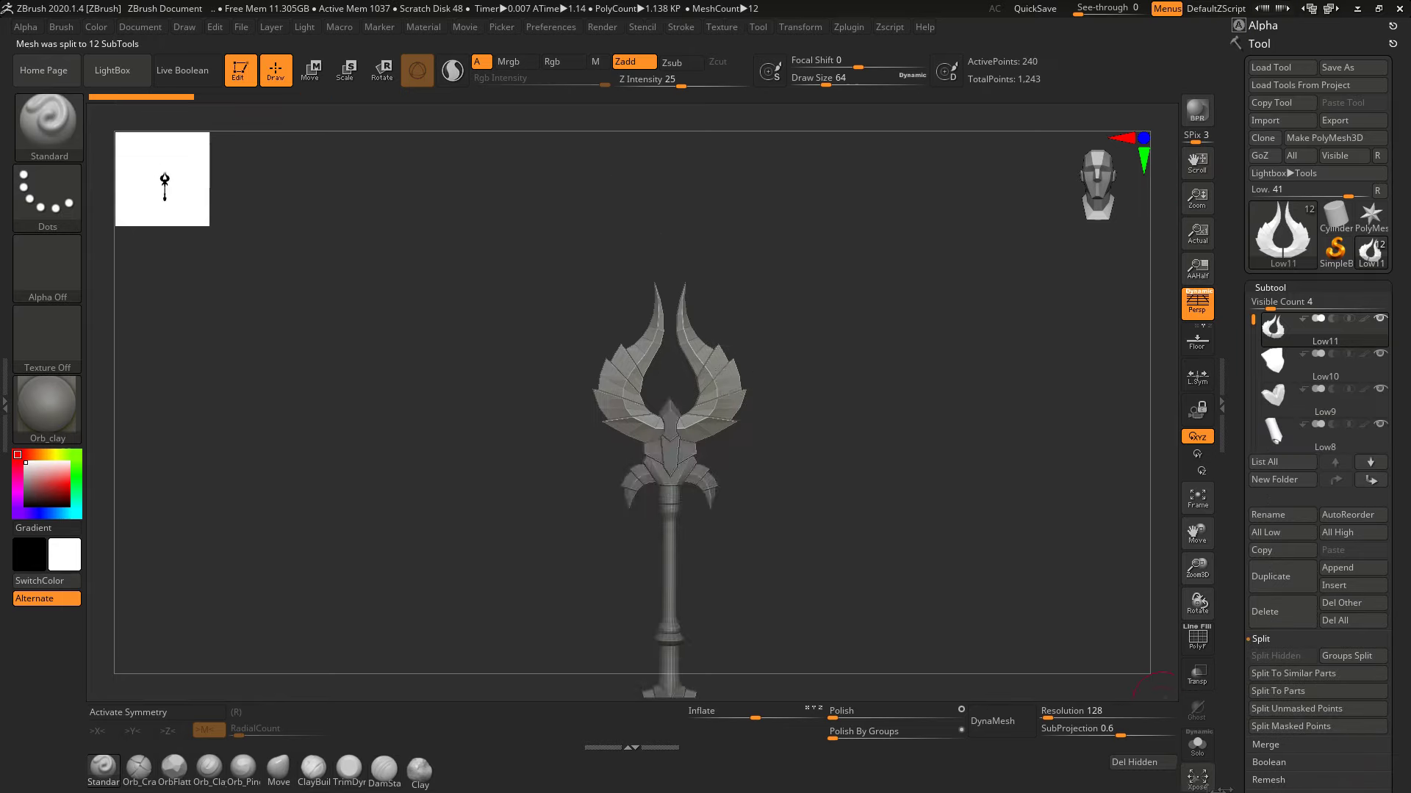
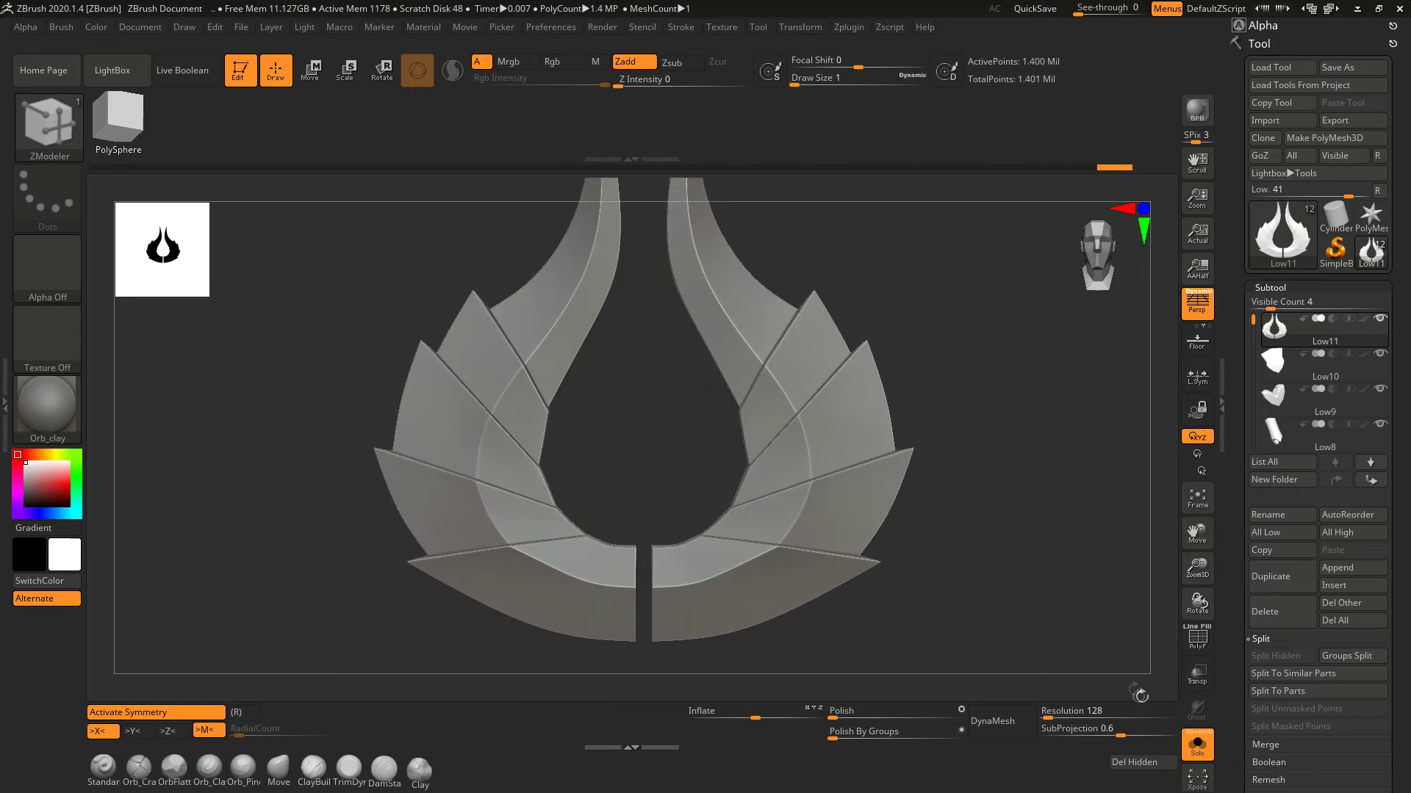
DynaMesh the crest piece at a lower resolution and show its polygon wireframe
left_click(916, 757)
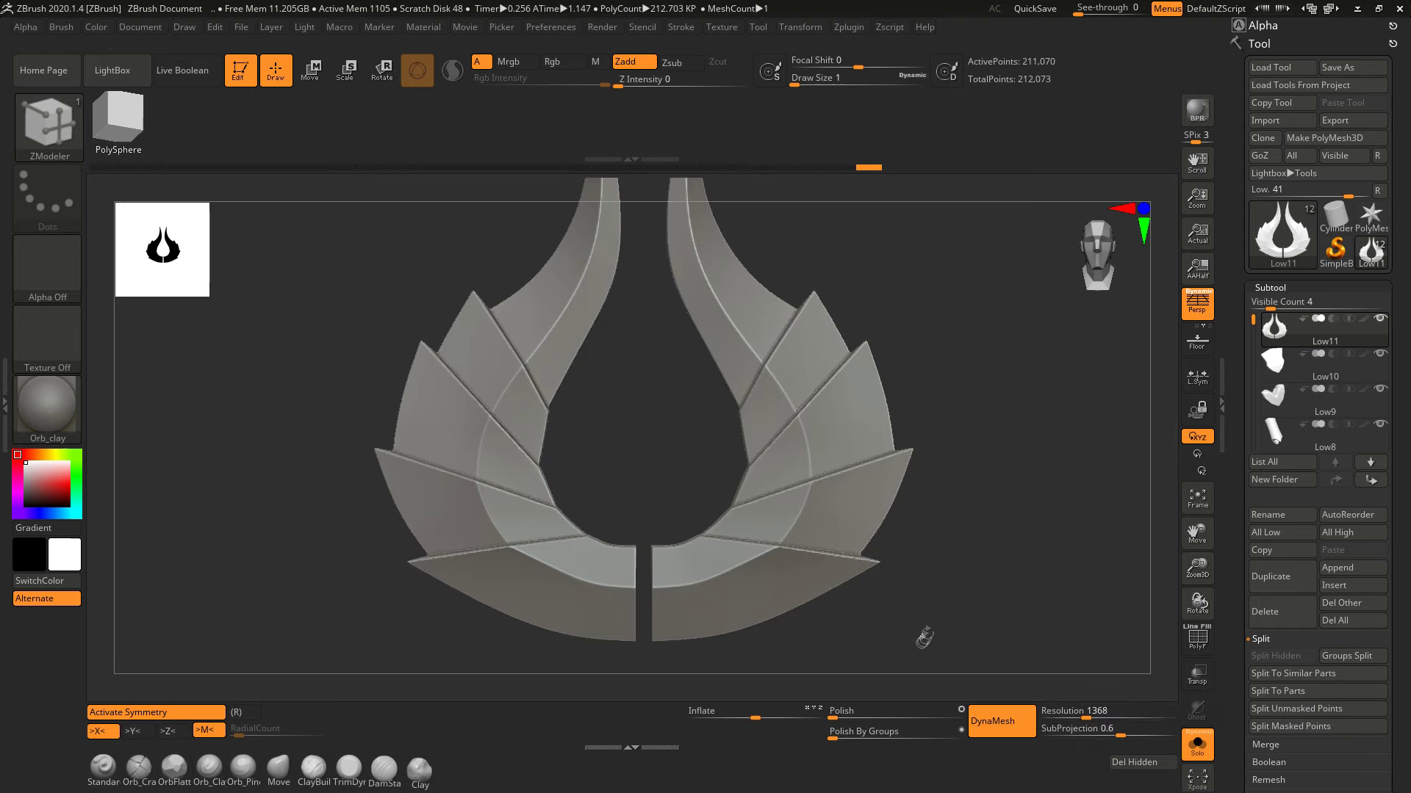
left_click_drag(1076, 729, 1047, 710)
left_click(916, 661)
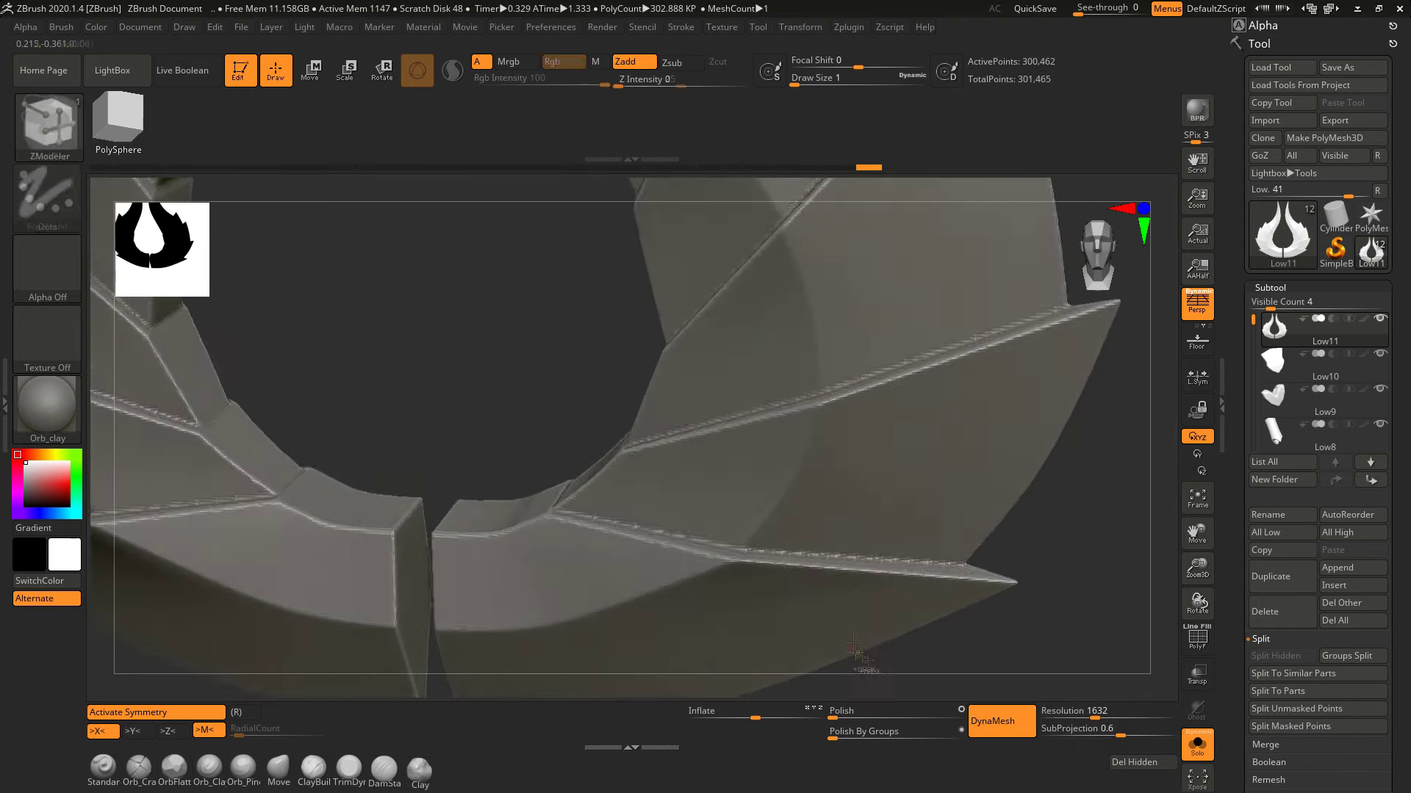
left_click(1017, 724)
left_click_drag(1005, 642, 808, 514)
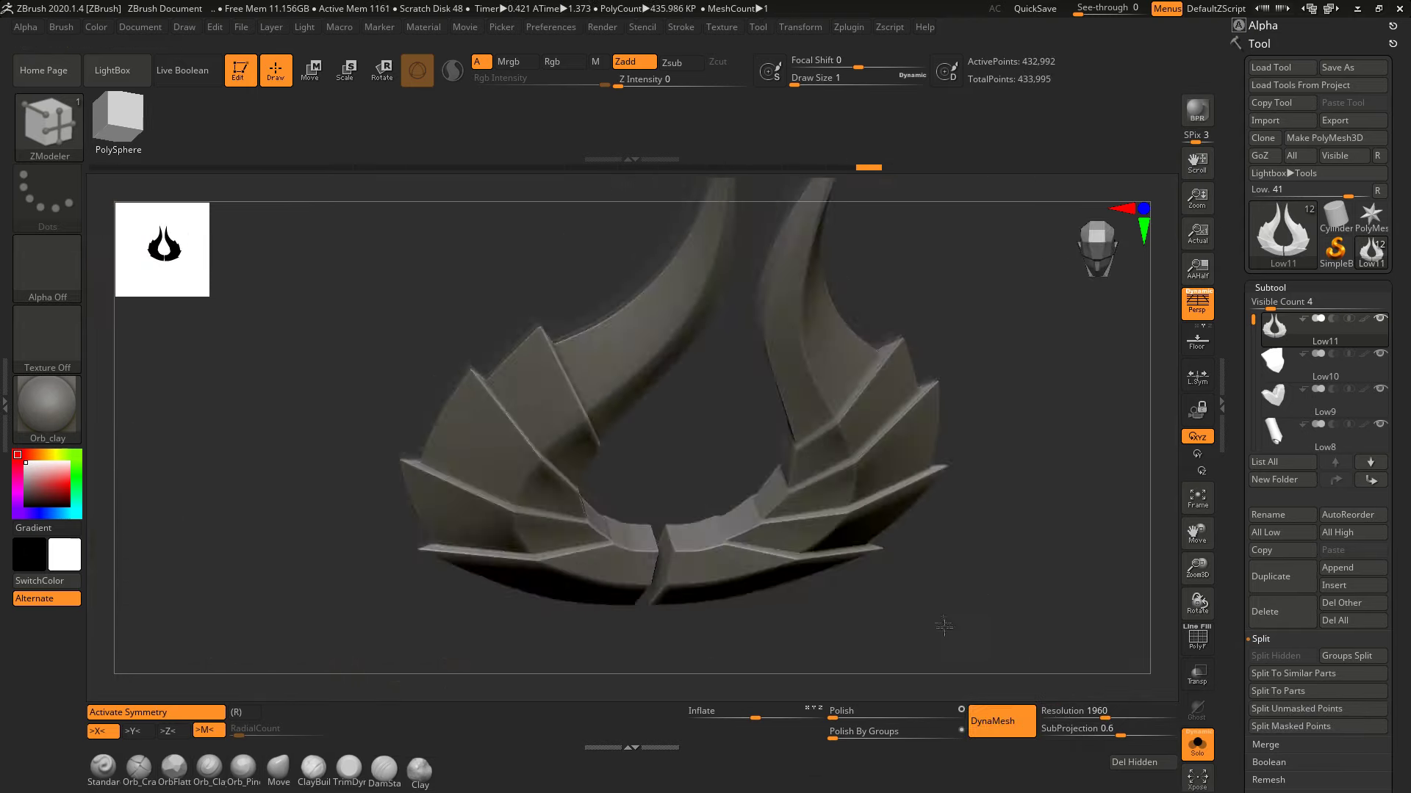
key("shift+f")
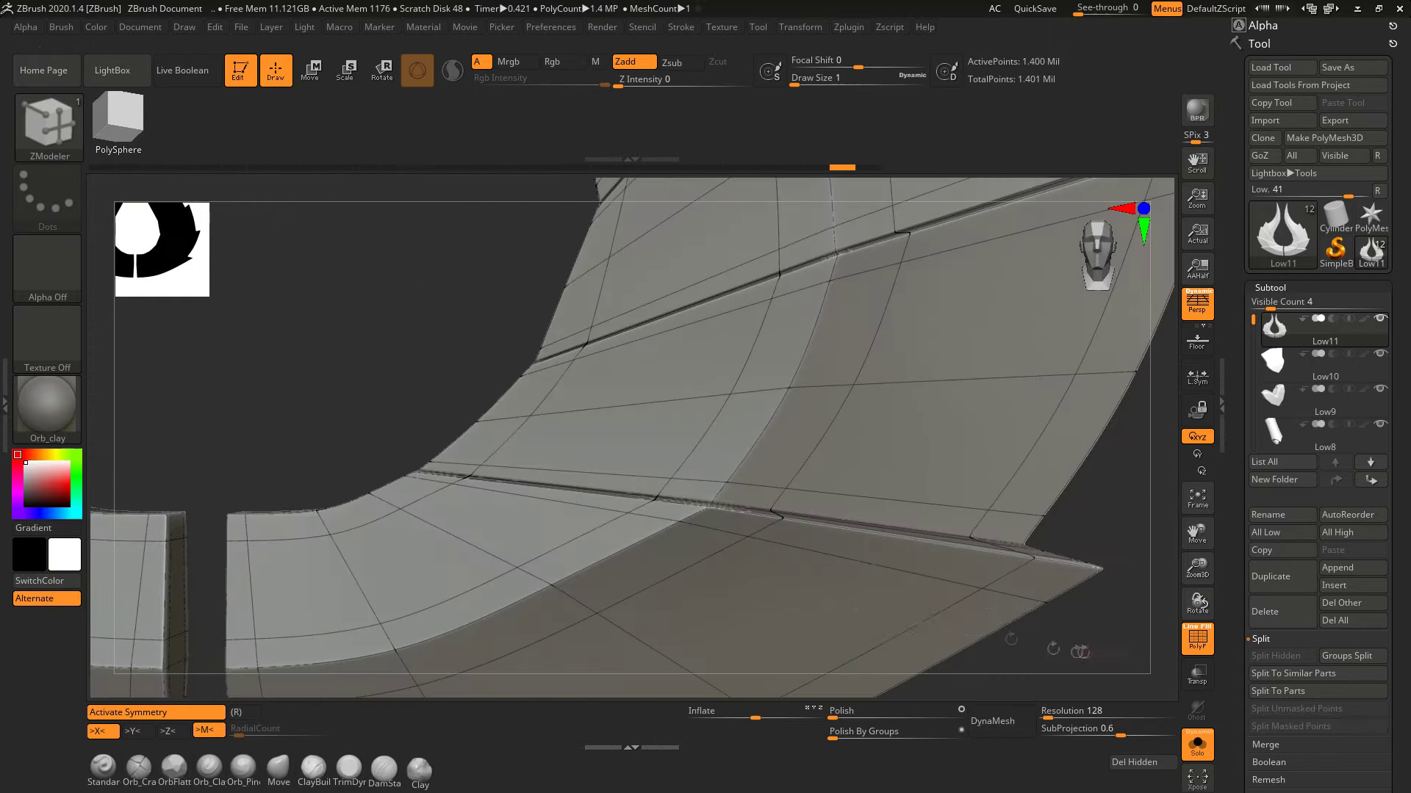
Re-DynaMesh the crest at a higher resolution, answer the freeze prompt, and polish its edges
left_click_drag(808, 514, 928, 588)
left_click_drag(1105, 711, 1116, 722)
left_click(992, 721)
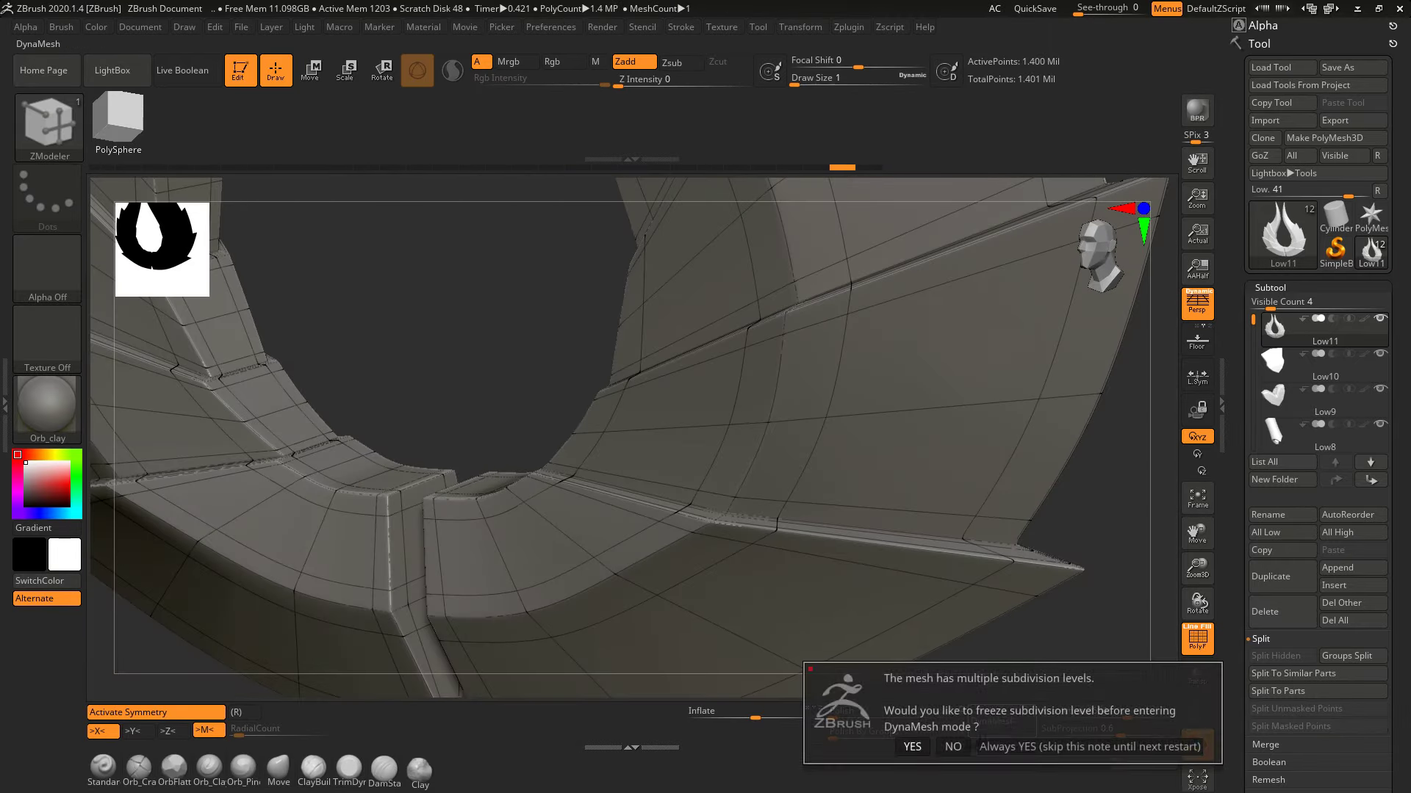
left_click(992, 746)
left_click_drag(947, 683, 889, 669)
left_click_drag(1031, 624, 1016, 643)
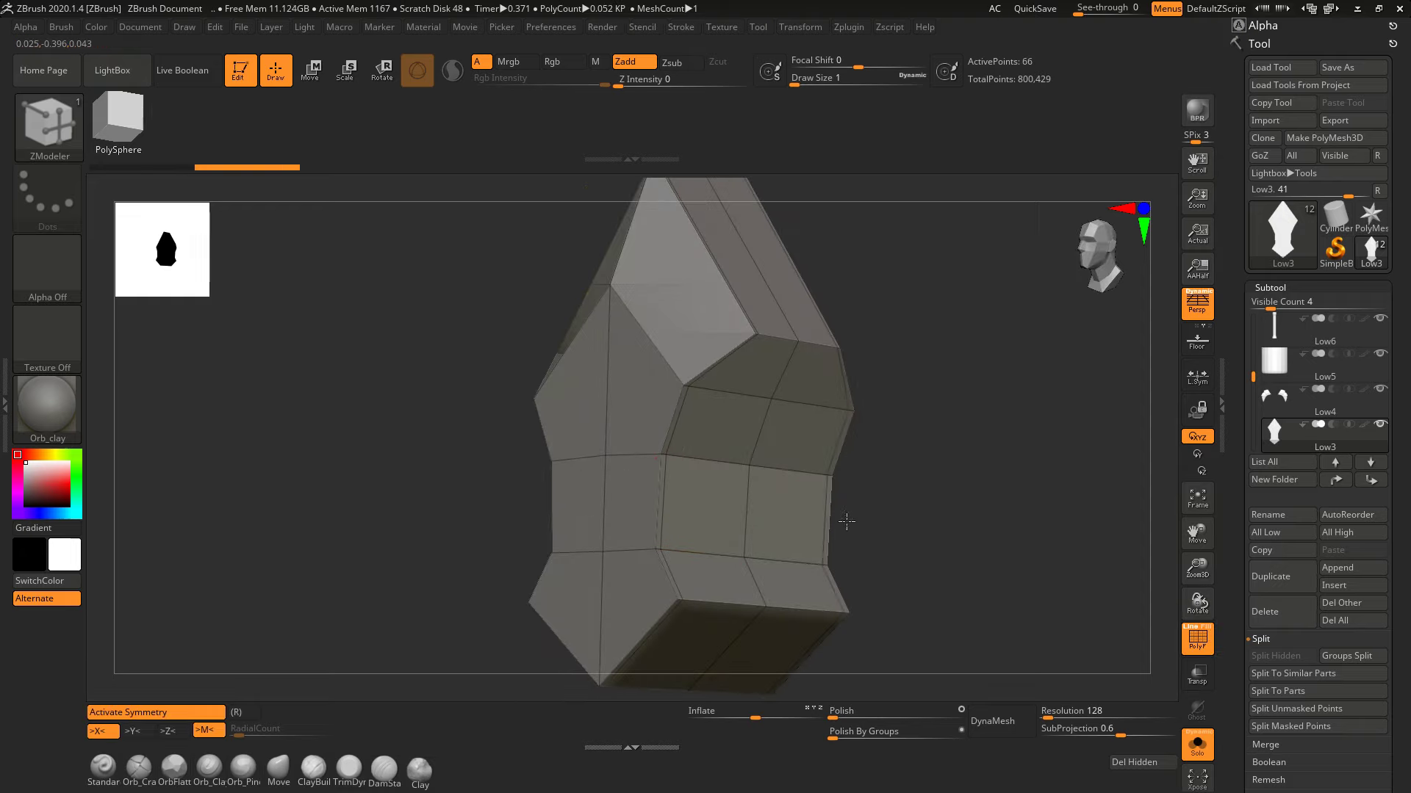
Insert two ZModeler edge loops across the pointed Low3 head piece
left_click_drag(846, 521, 662, 370)
left_click(668, 395)
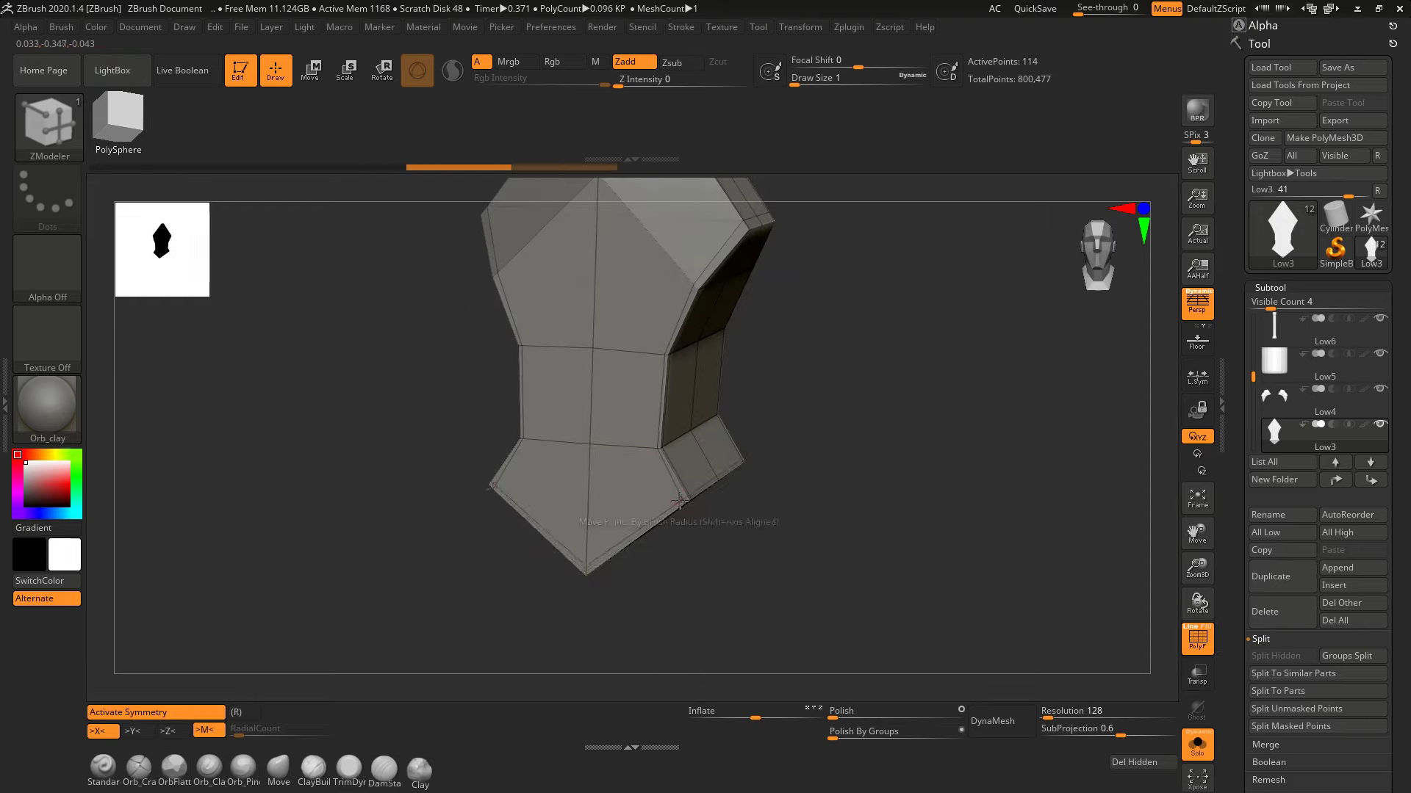
left_click_drag(680, 501, 725, 267)
left_click(601, 424)
left_click_drag(626, 450, 687, 381)
DynaMesh the Low3 head piece into a dense grid at resolution 2056
right_click_drag(694, 255, 619, 382)
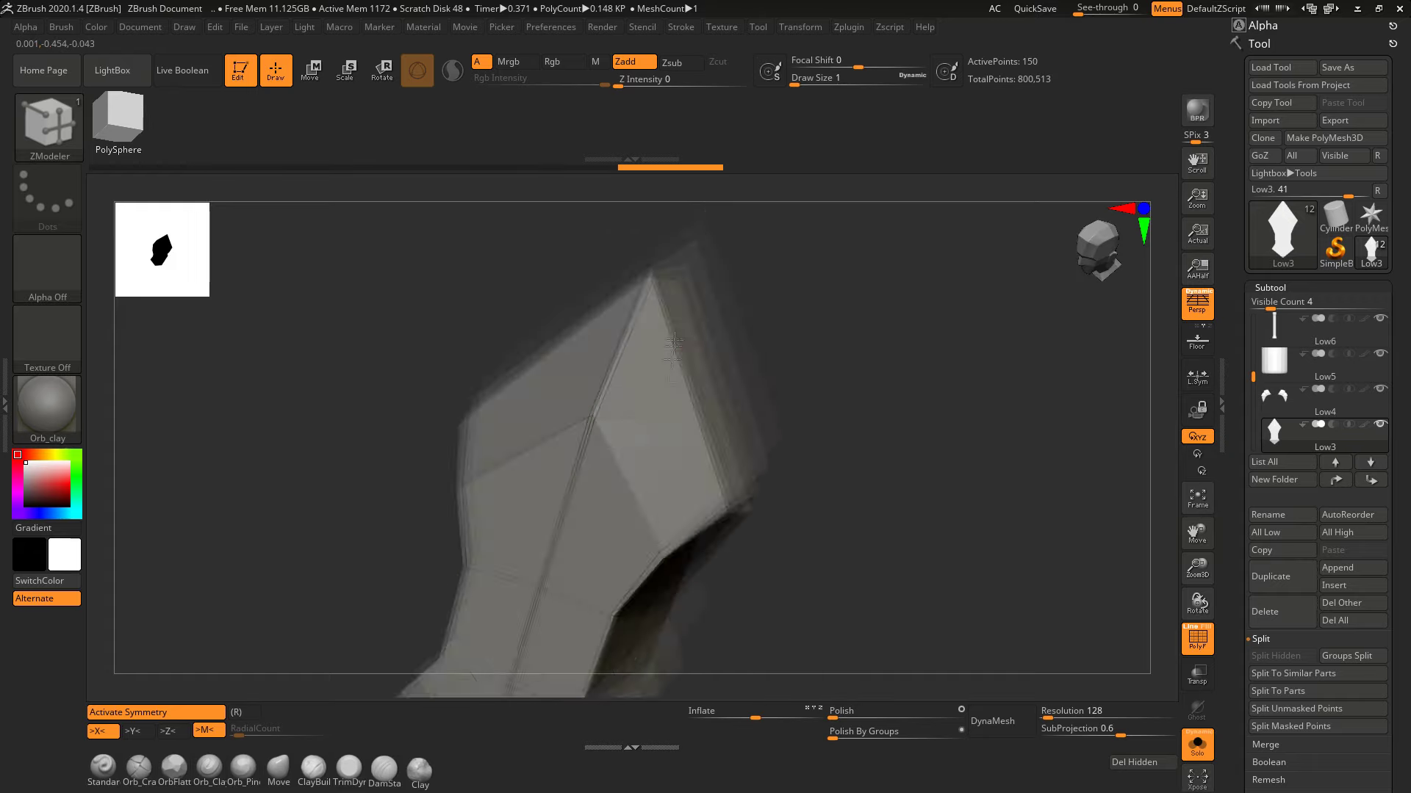
mouse_move(629, 311)
right_mouse_down()
mouse_move(668, 495)
mouse_move(619, 454)
right_mouse_up()
right_click_drag(769, 484, 485, 420)
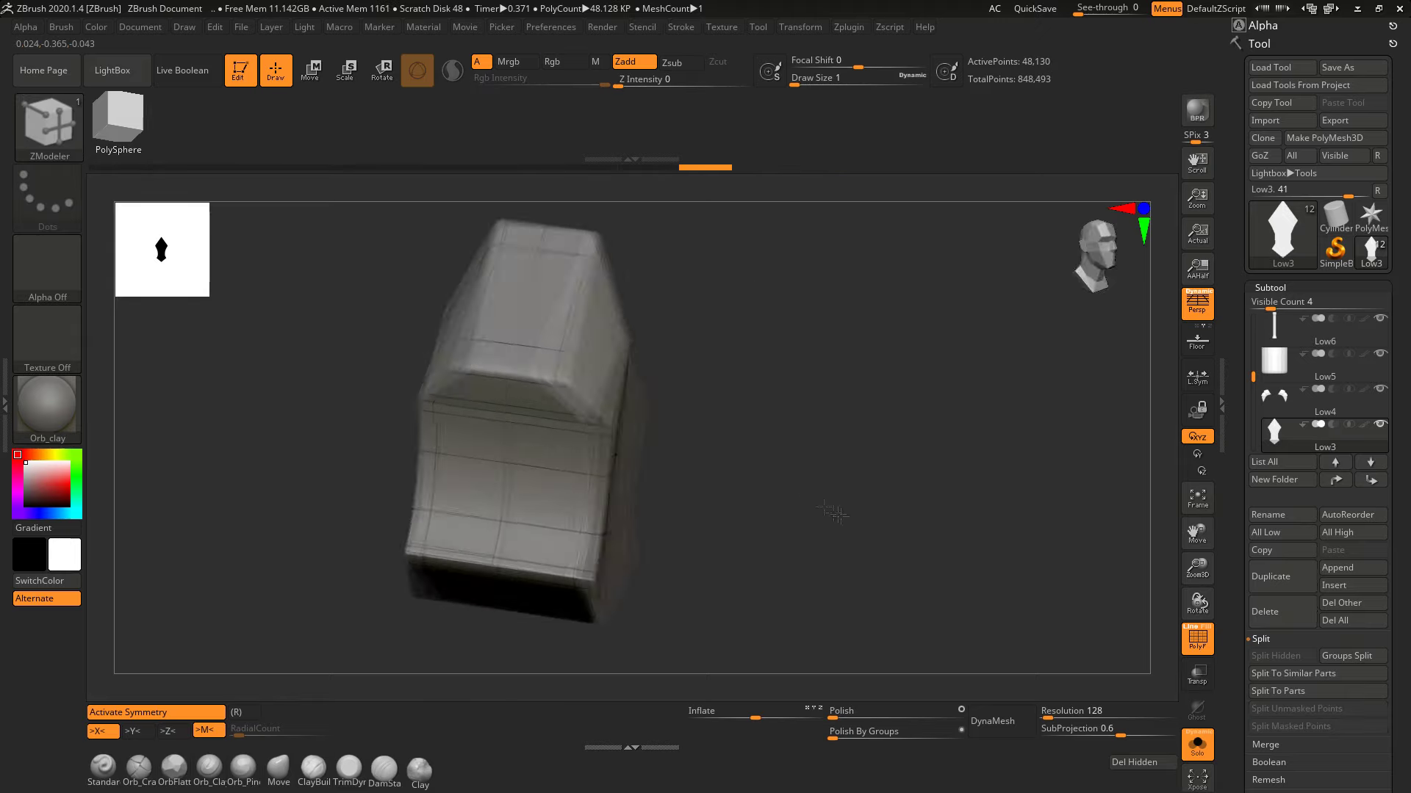
mouse_move(490, 401)
right_mouse_down()
mouse_move(798, 541)
mouse_move(850, 536)
mouse_move(808, 559)
right_mouse_up()
left_click_drag(1047, 718, 1108, 718)
left_click(992, 721)
left_click_drag(1017, 614, 934, 664, "ctrl")
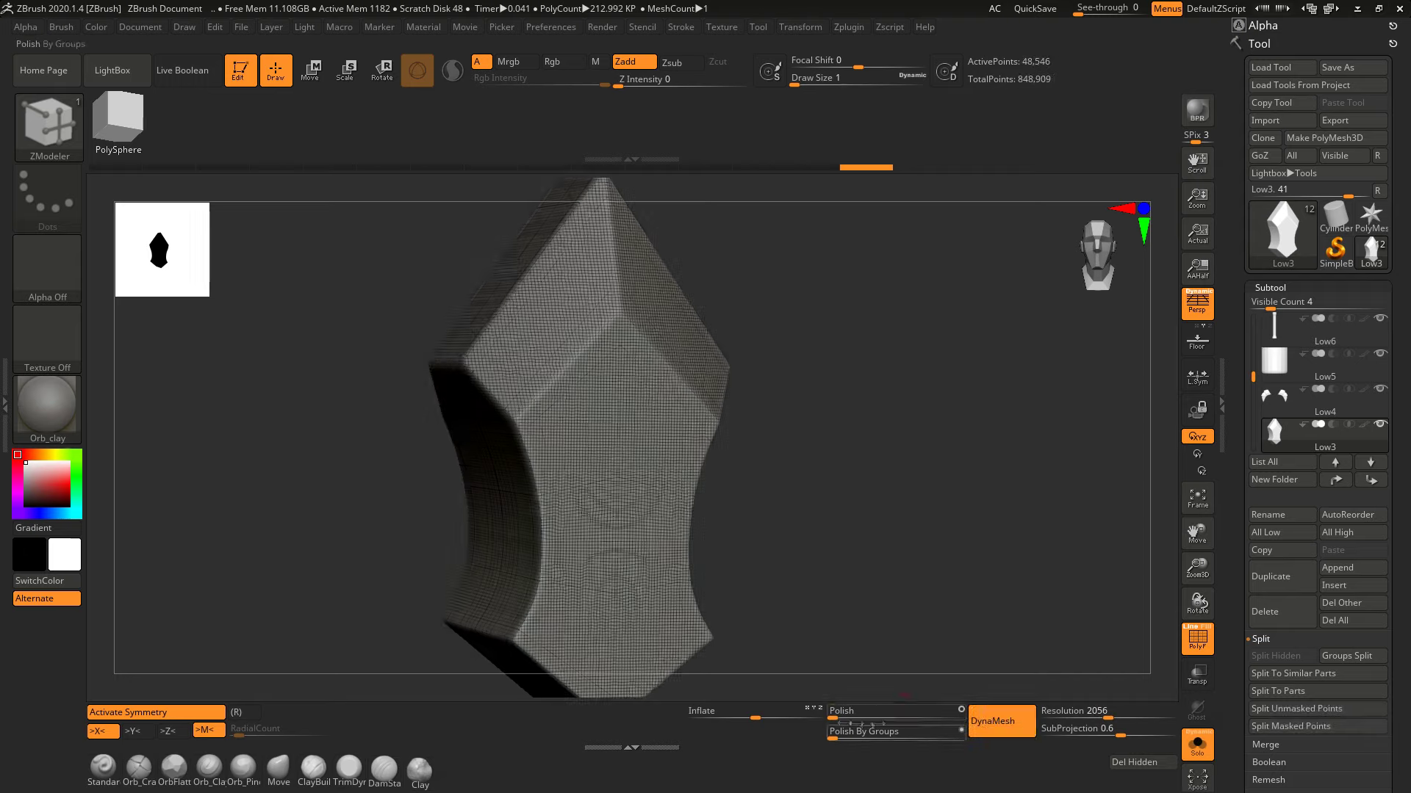
Switch to the Low2 blade piece and DynaMesh it into a dense mesh
key("Down")
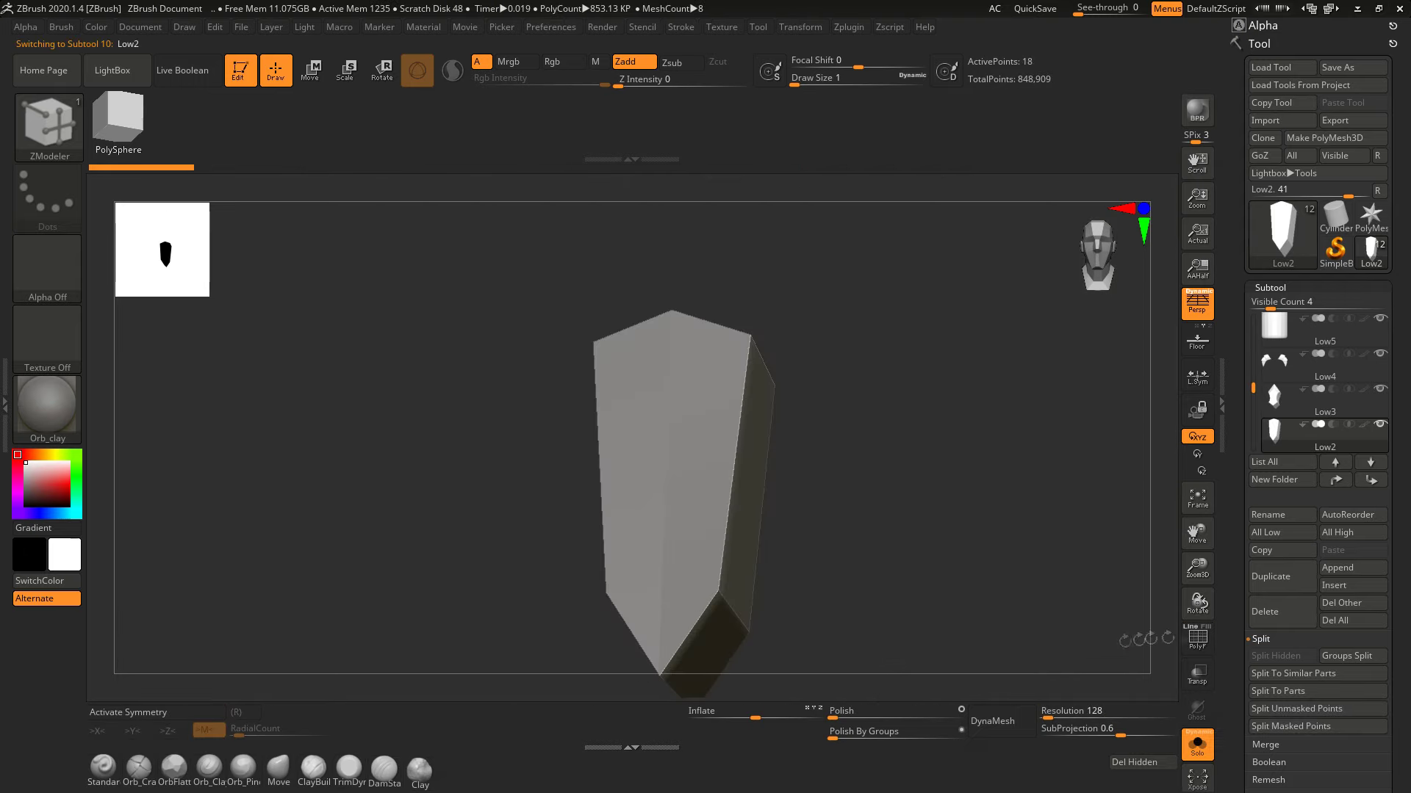
key("shift+f")
right_click_drag(1117, 645, 799, 431)
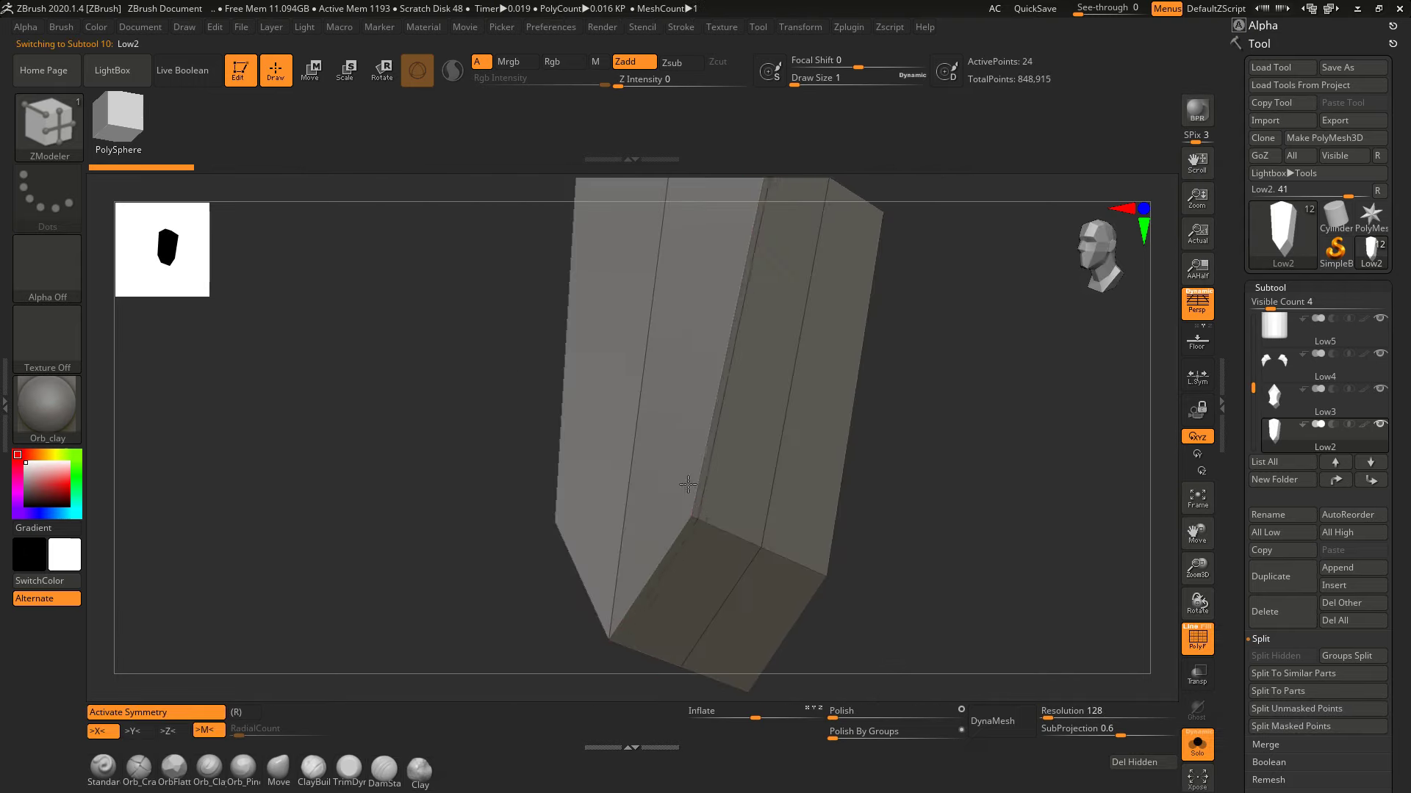
left_click_drag(838, 605, 658, 560)
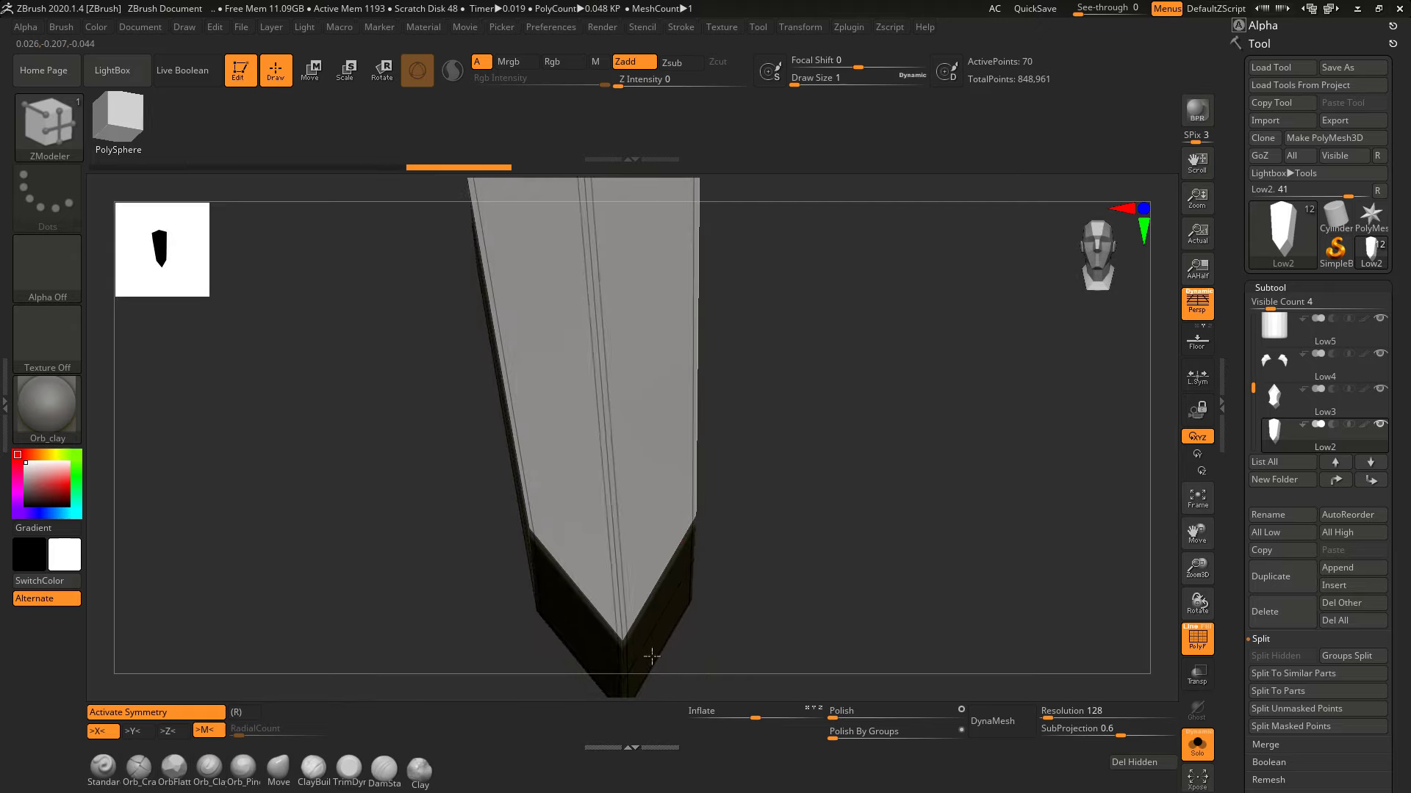
right_click_drag(646, 632, 662, 351)
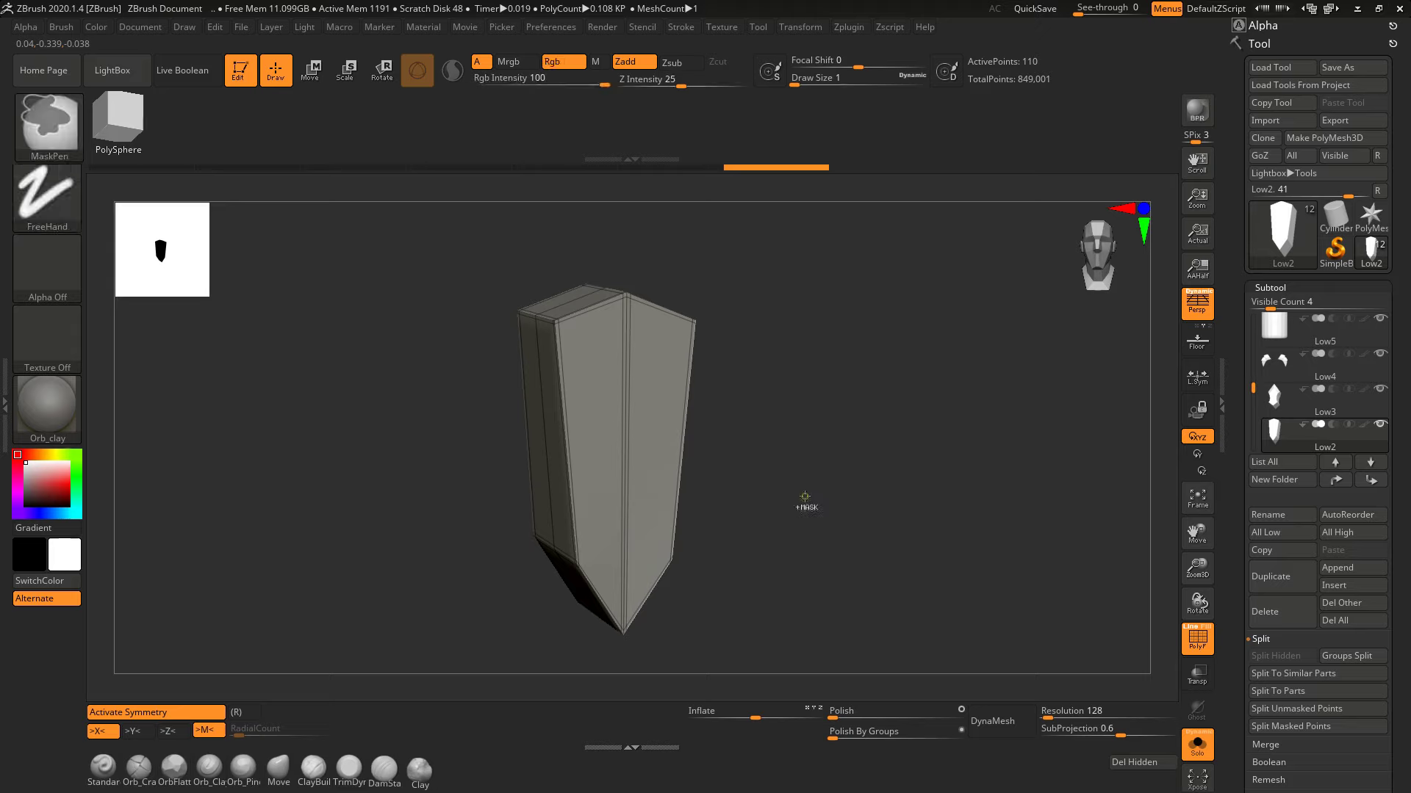
left_click(1019, 735)
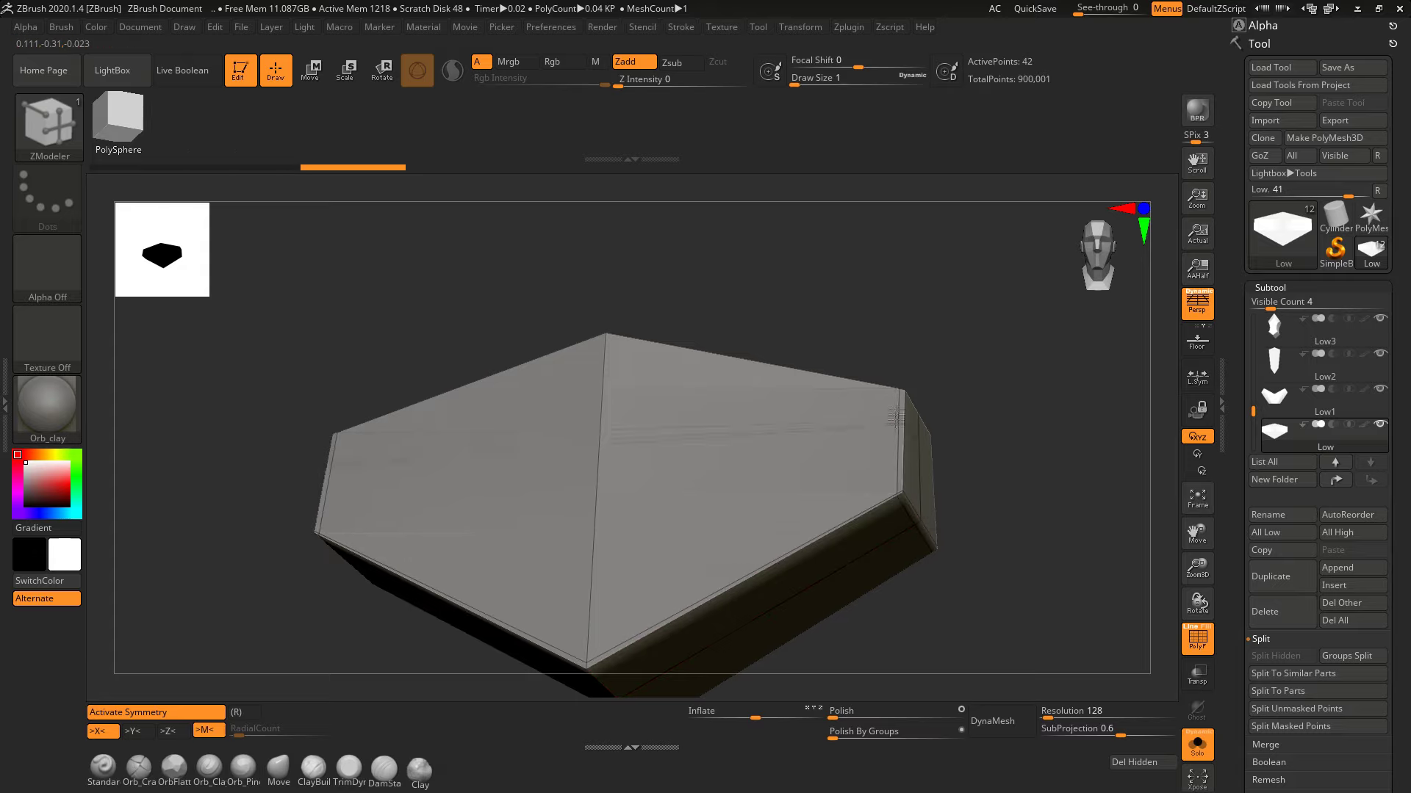
Reshape the hexagonal guard piece with ZModeler edge loop actions
left_click_drag(898, 378, 916, 404)
key("ctrl+shift+z")
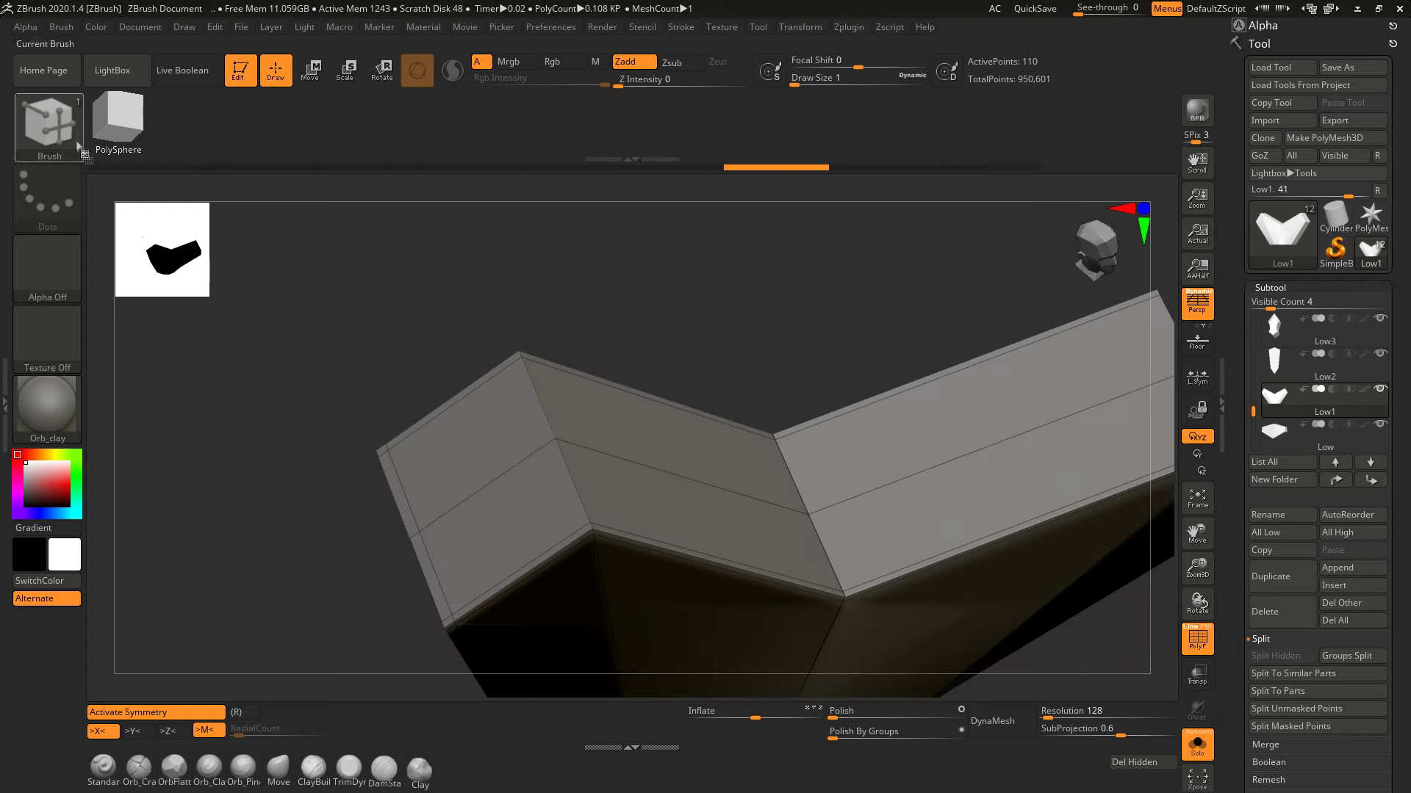
key("space")
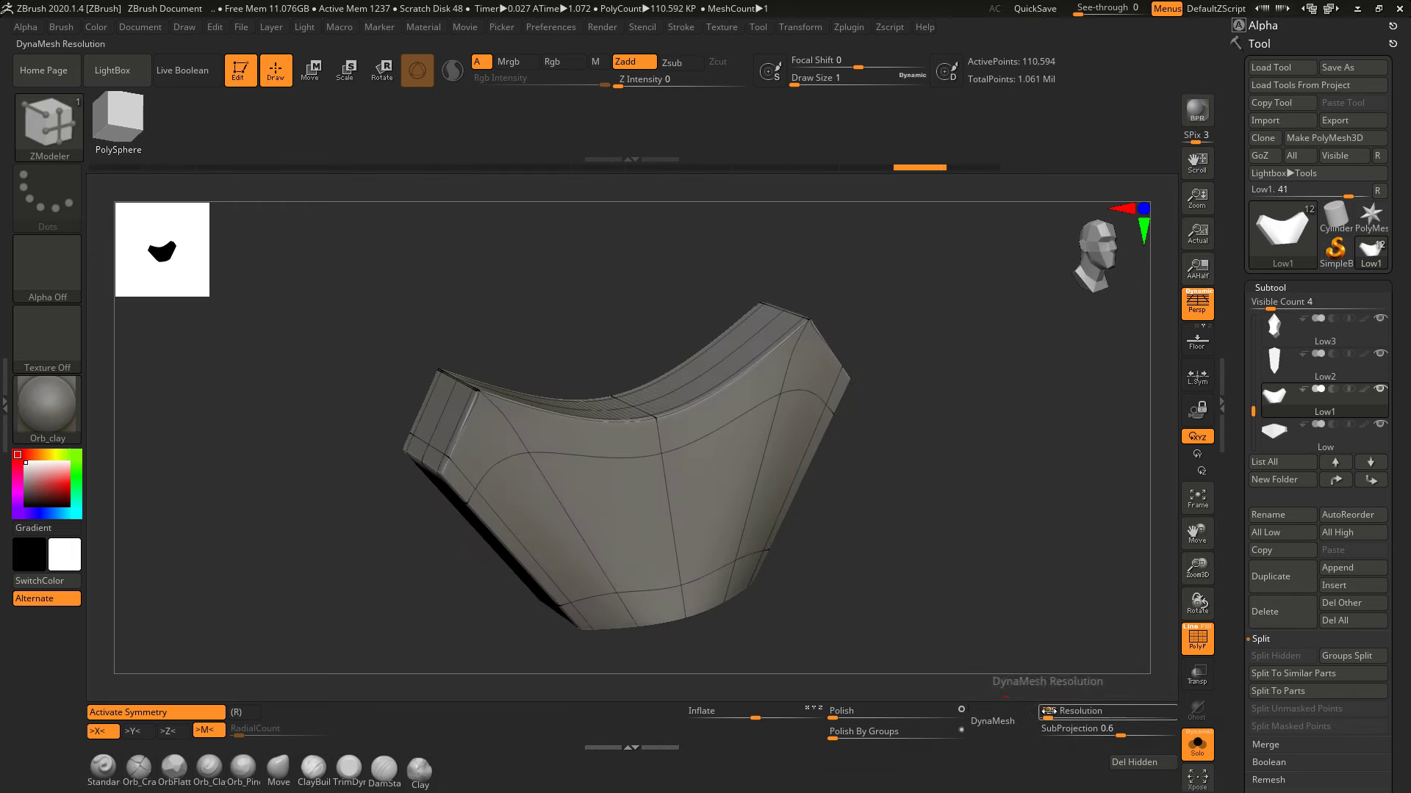
Delete hidden parts of Low1, DynaMesh it densely, and turn Solo off
left_click(1113, 762)
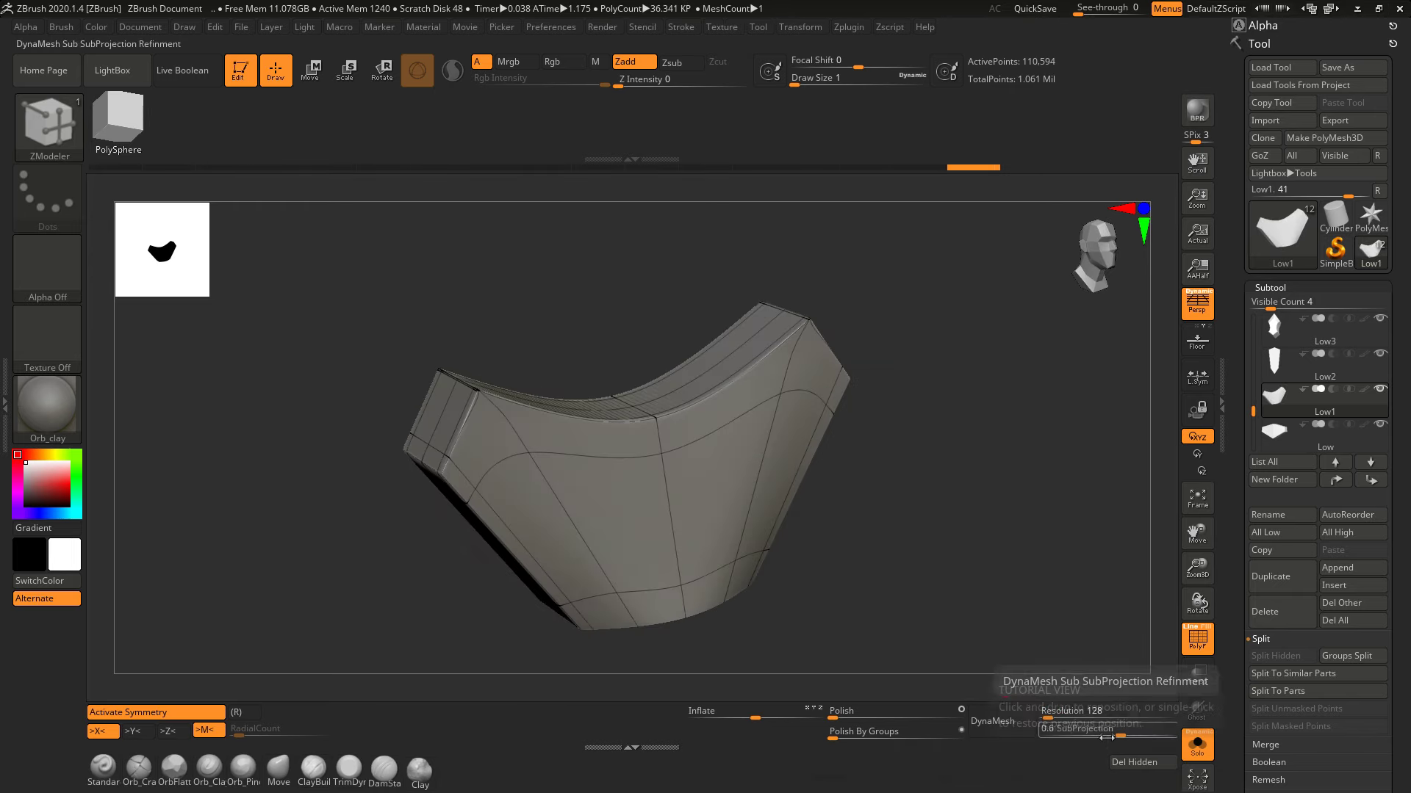
mouse_move(1105, 718)
left_mouse_down()
mouse_move(1092, 727)
mouse_move(1102, 717)
left_mouse_up()
left_click(991, 720)
left_click(1198, 751)
left_click_drag(823, 529, 769, 584)
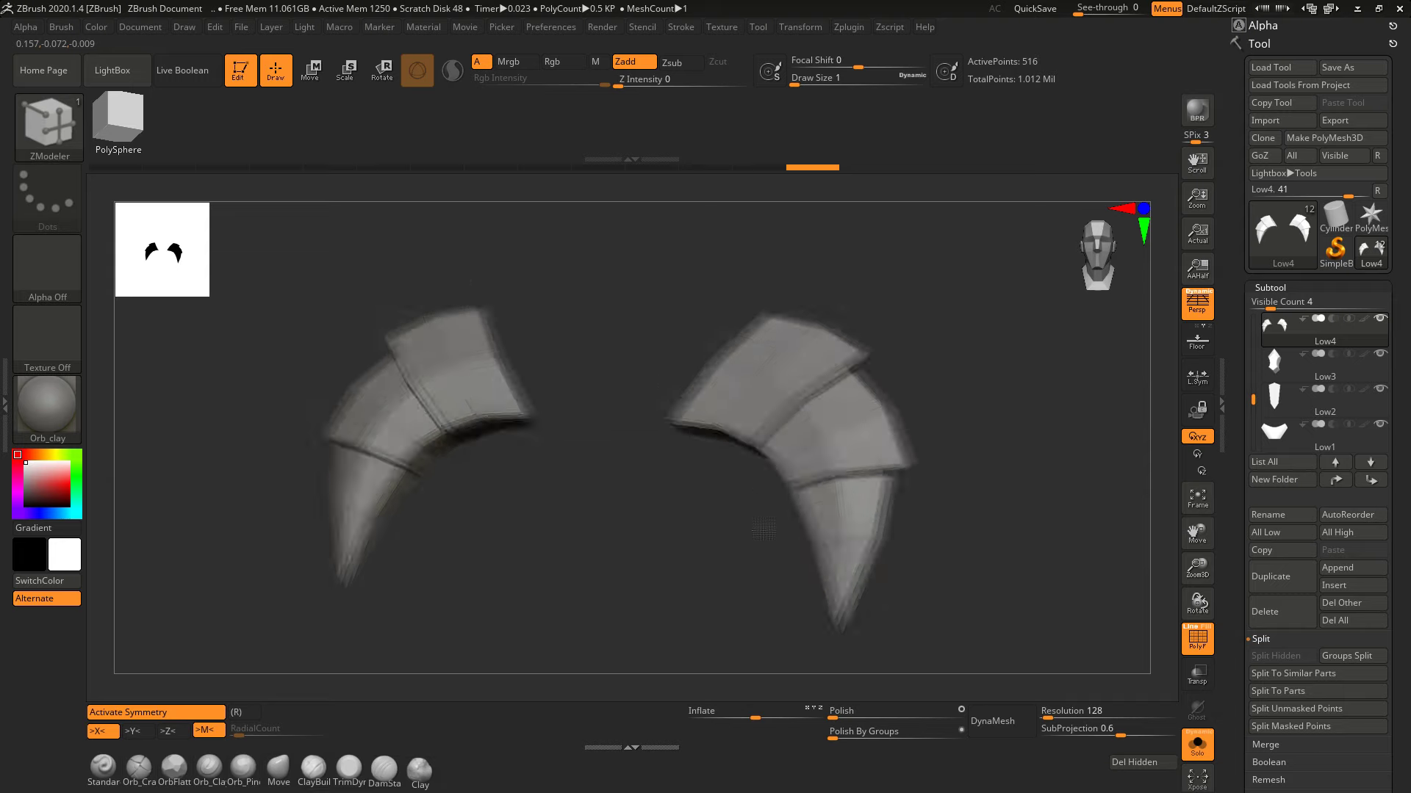
DynaMesh the Low4 horn pair at resolution 2688, answering the freeze prompt
left_click_drag(733, 550, 683, 552)
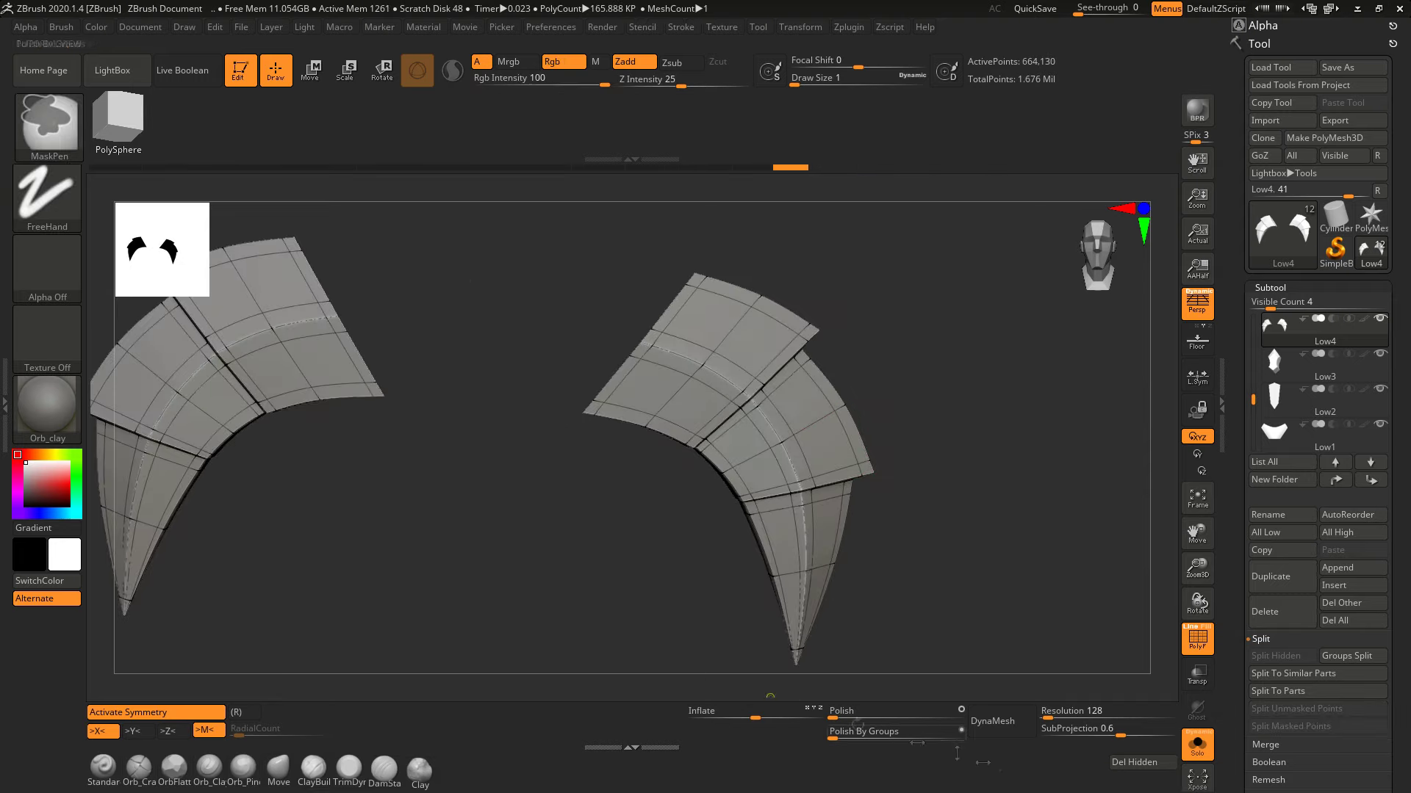
left_click(992, 720)
left_click(911, 757)
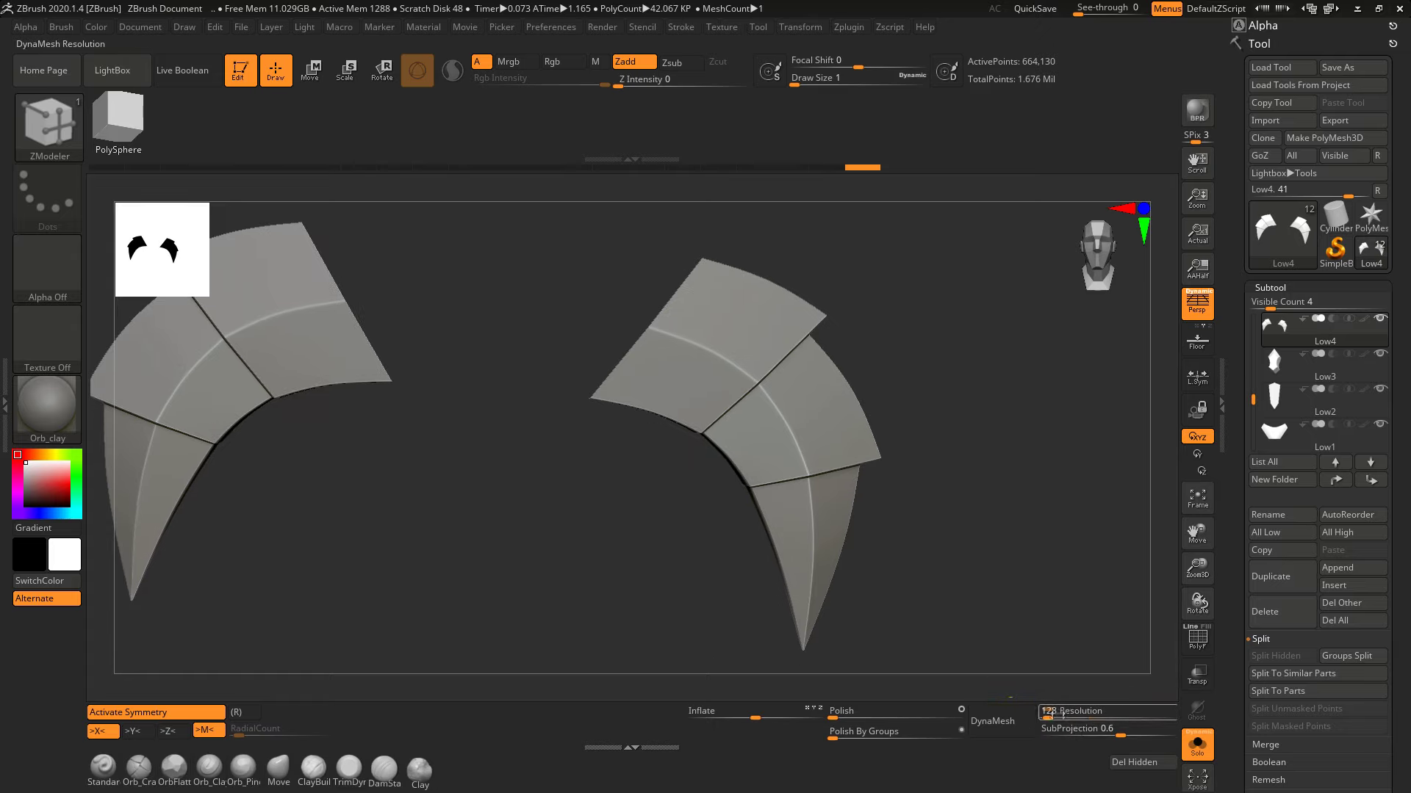
type("2688")
left_click(992, 721)
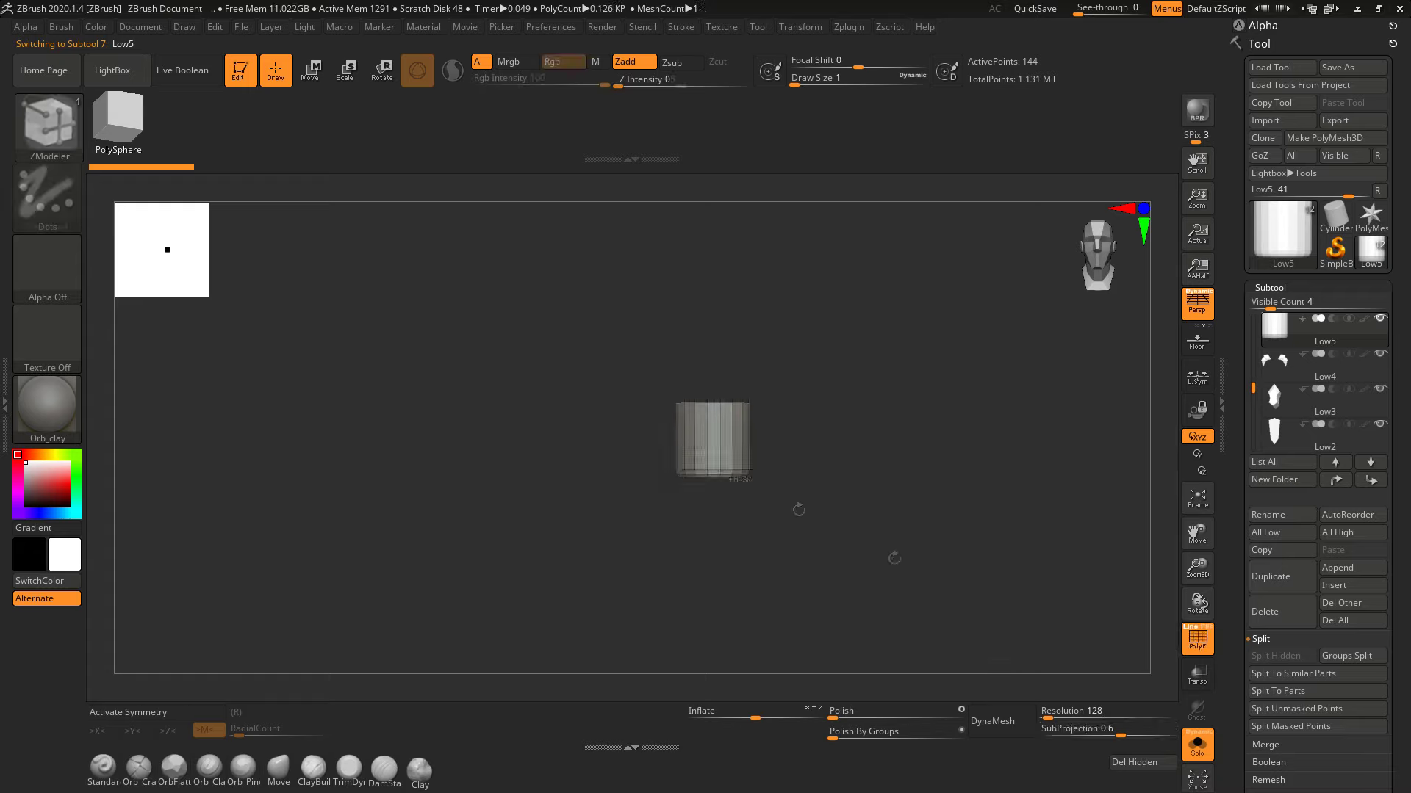
DynaMesh the Low5 cylinder, then select the Low6 handle shaft
right_click_drag(801, 431, 747, 365)
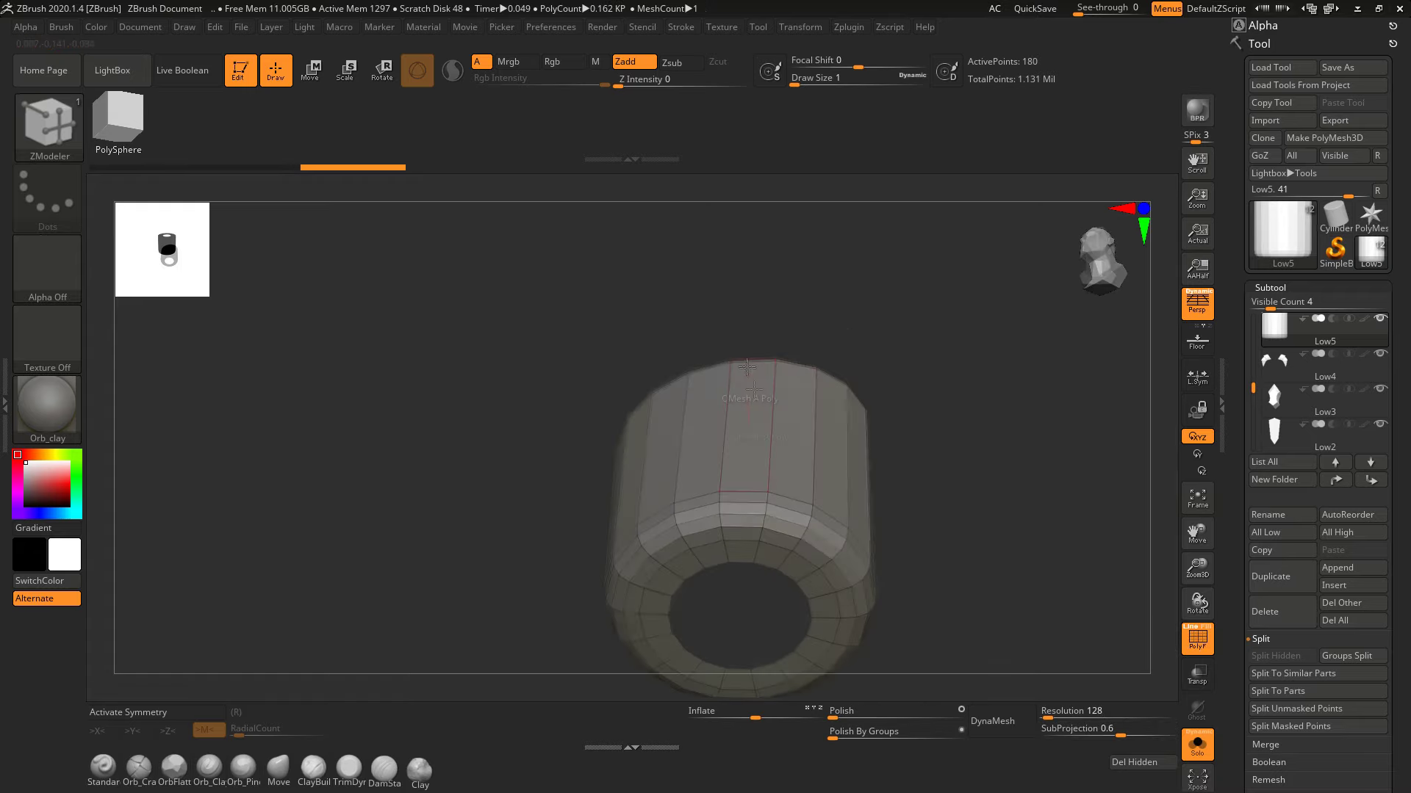
right_click_drag(978, 609, 911, 661)
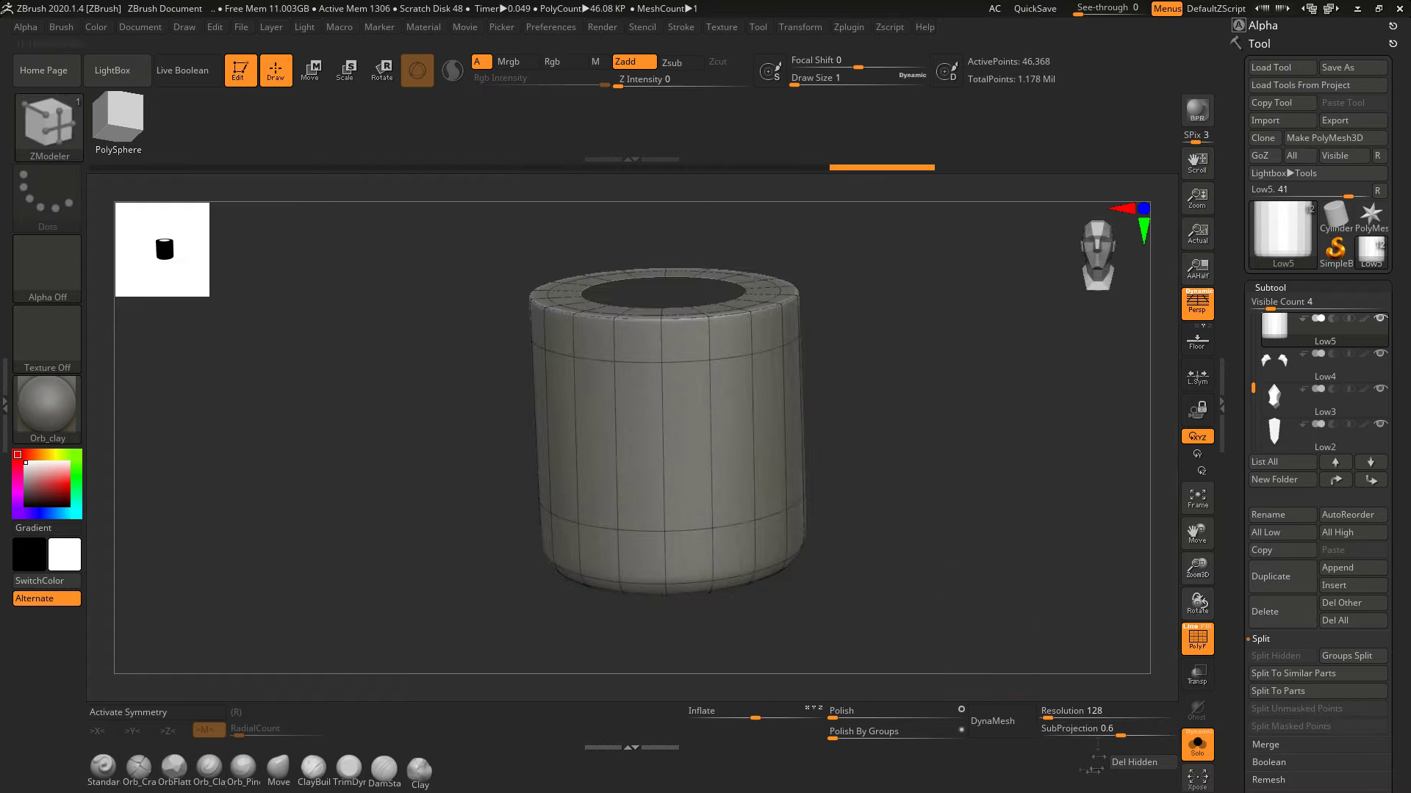
left_click(993, 721)
key("Return")
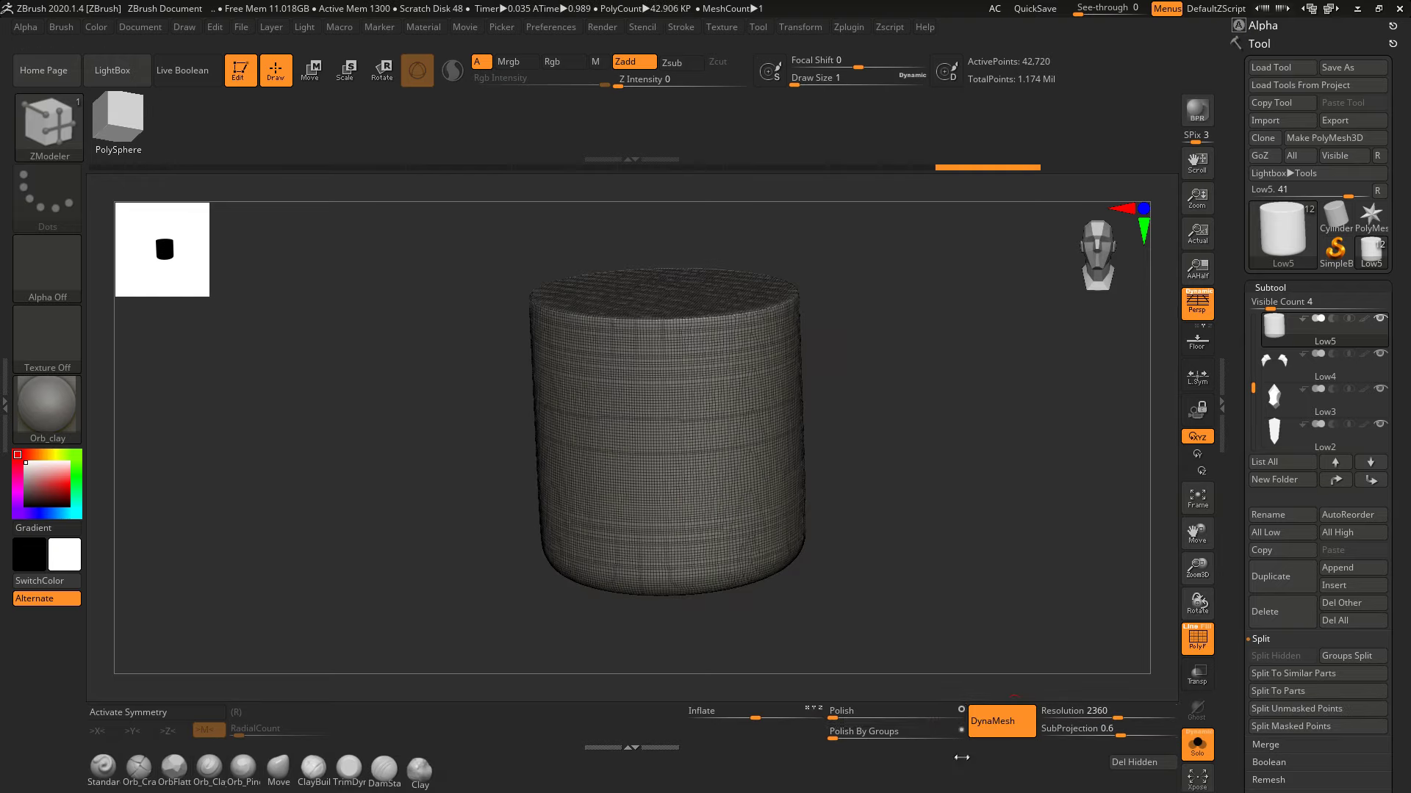
mouse_move(808, 368)
right_mouse_down()
mouse_move(747, 304)
mouse_move(766, 426)
right_mouse_up()
left_click(747, 303, "alt")
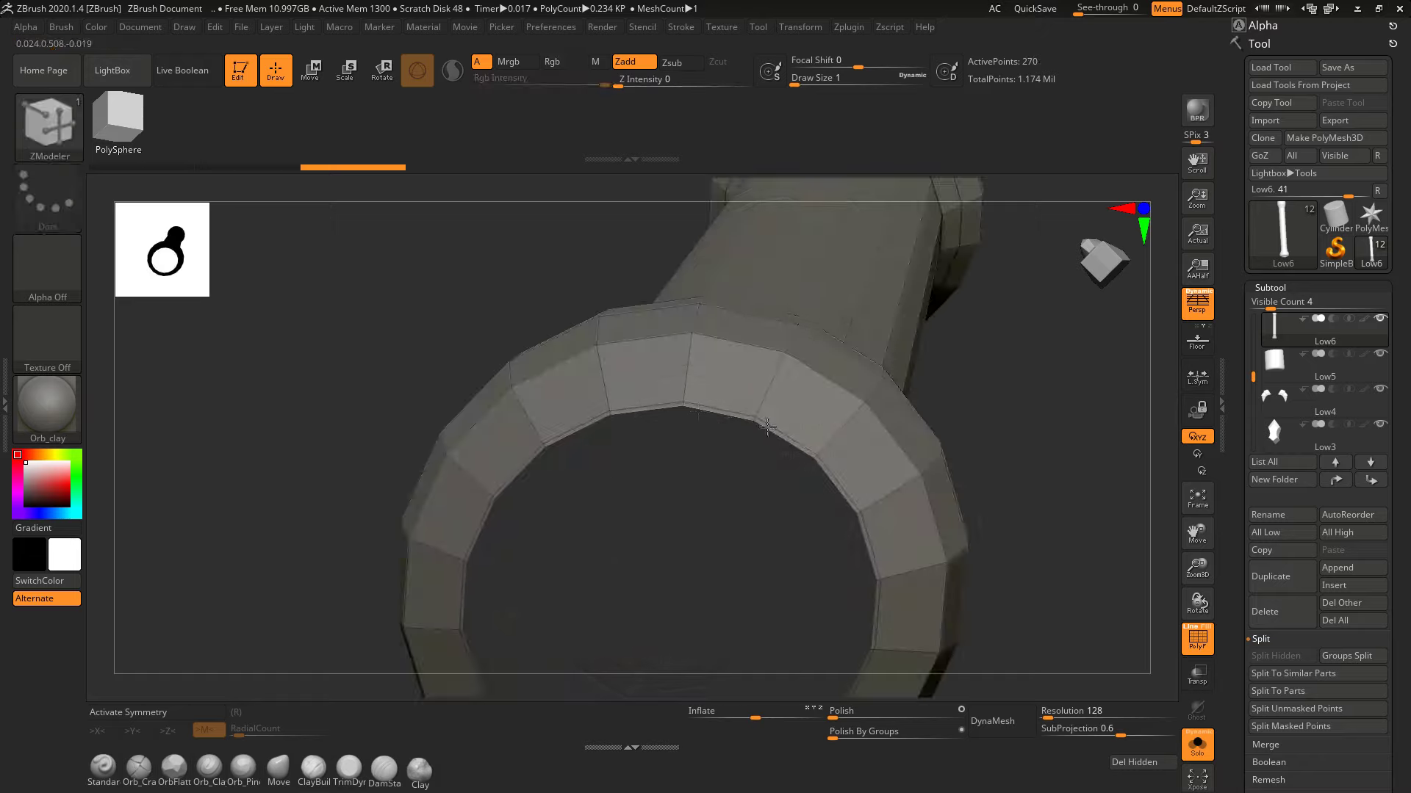
Clear the column's mask, DynaMesh it evenly, and show the whole weapon again
key("f")
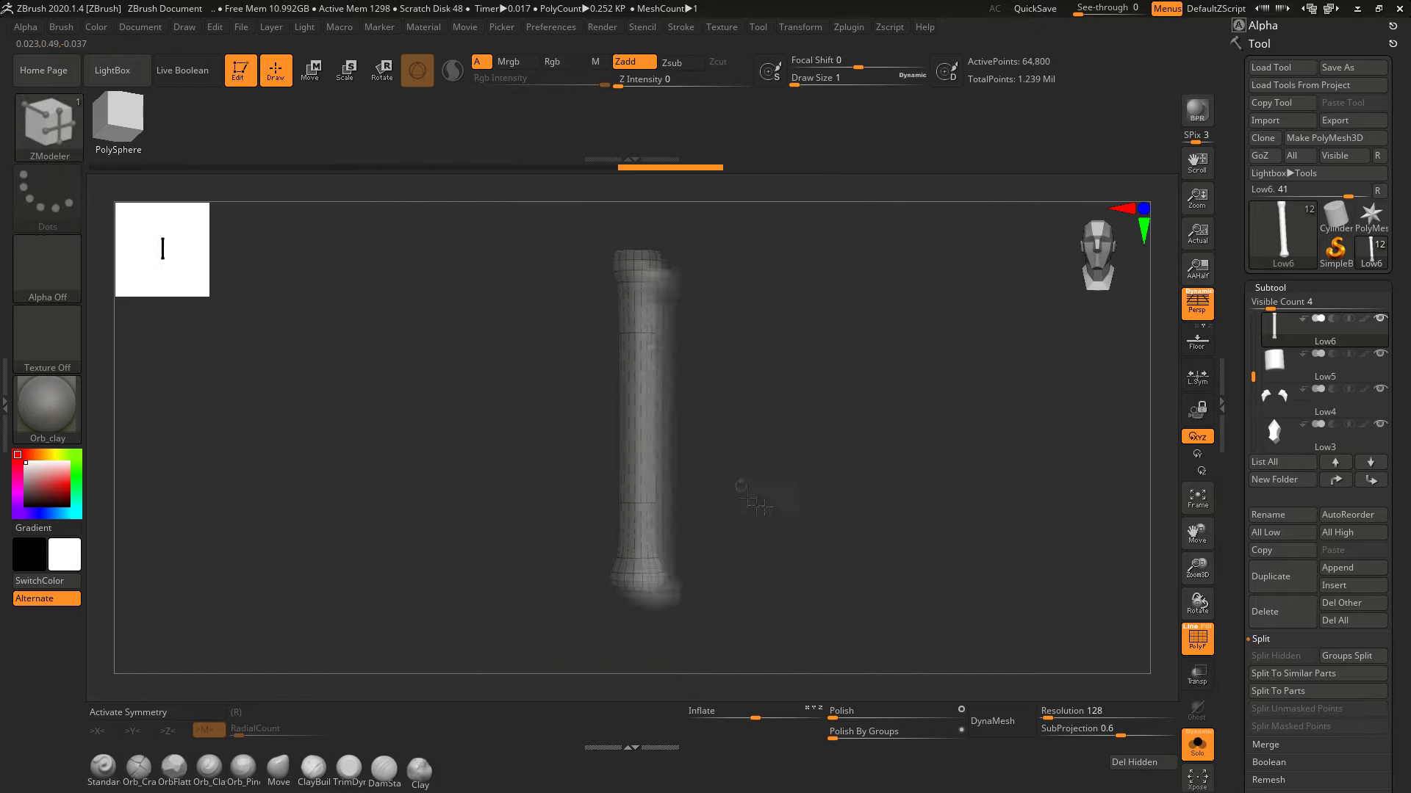
right_click_drag(669, 294, 669, 338, "alt")
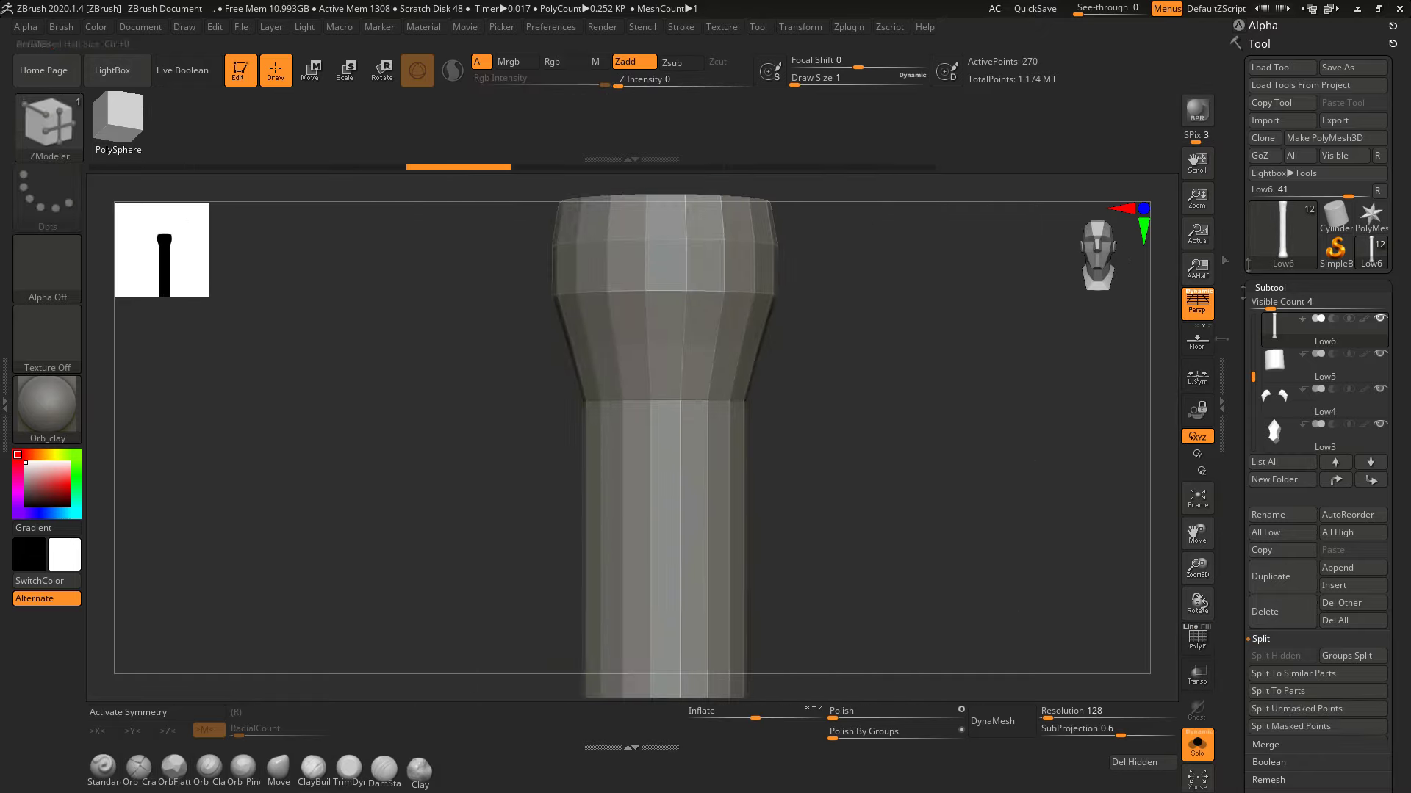
right_click_drag(596, 386, 794, 408)
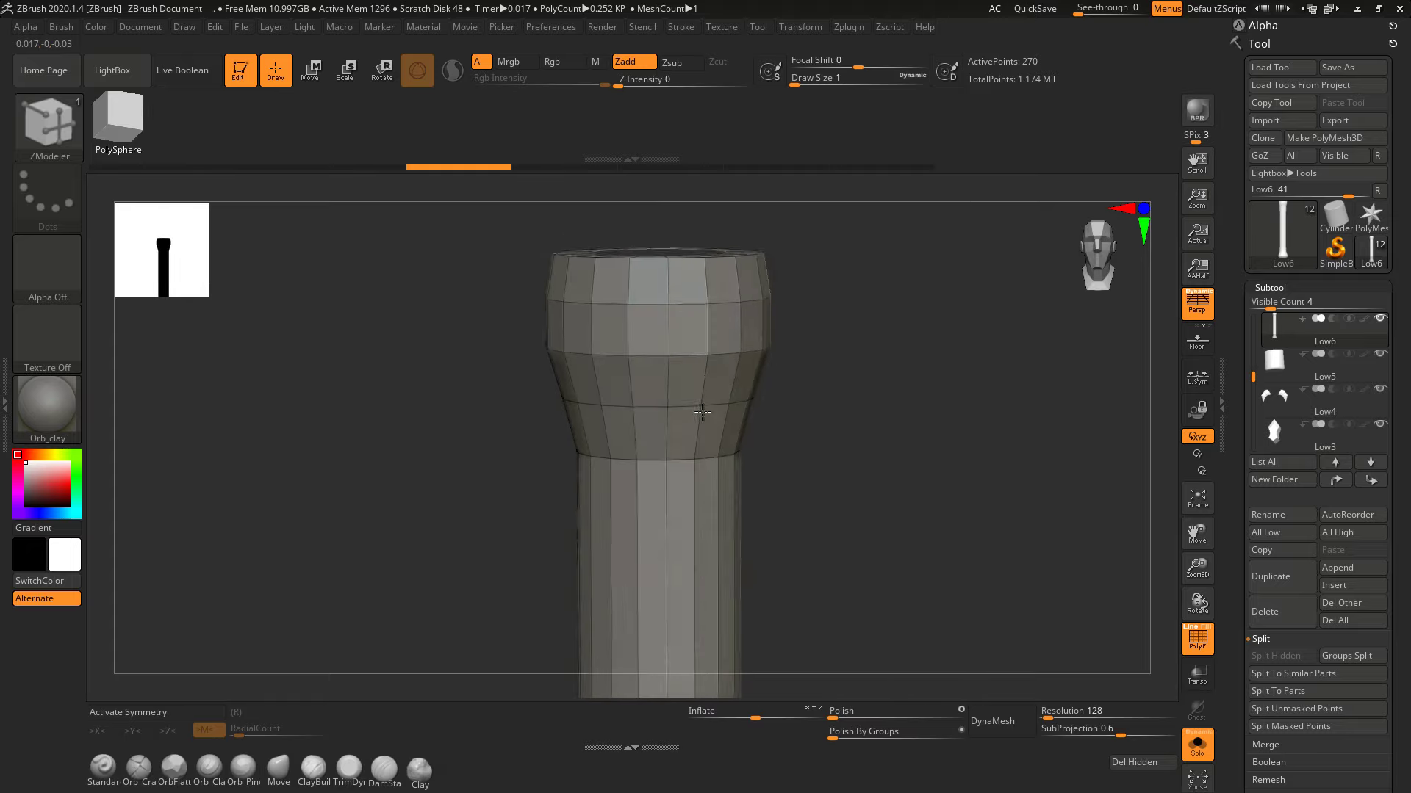
key("f")
left_click_drag(816, 540, 881, 581, "ctrl")
left_click(1008, 730)
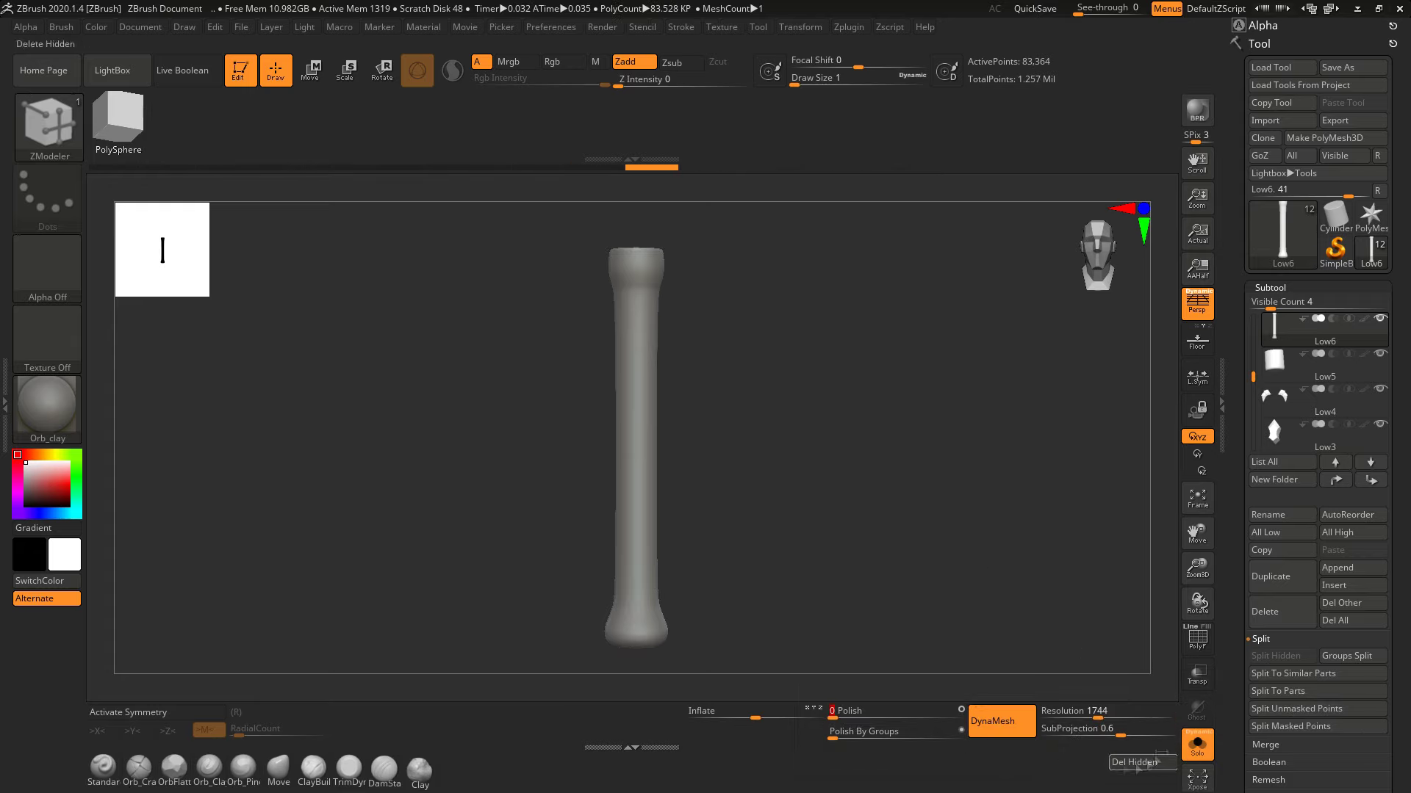
left_click(1198, 744)
DynaMesh the ring below the column, answering both freeze prompts, and polish its surface
left_click_drag(834, 592, 706, 439)
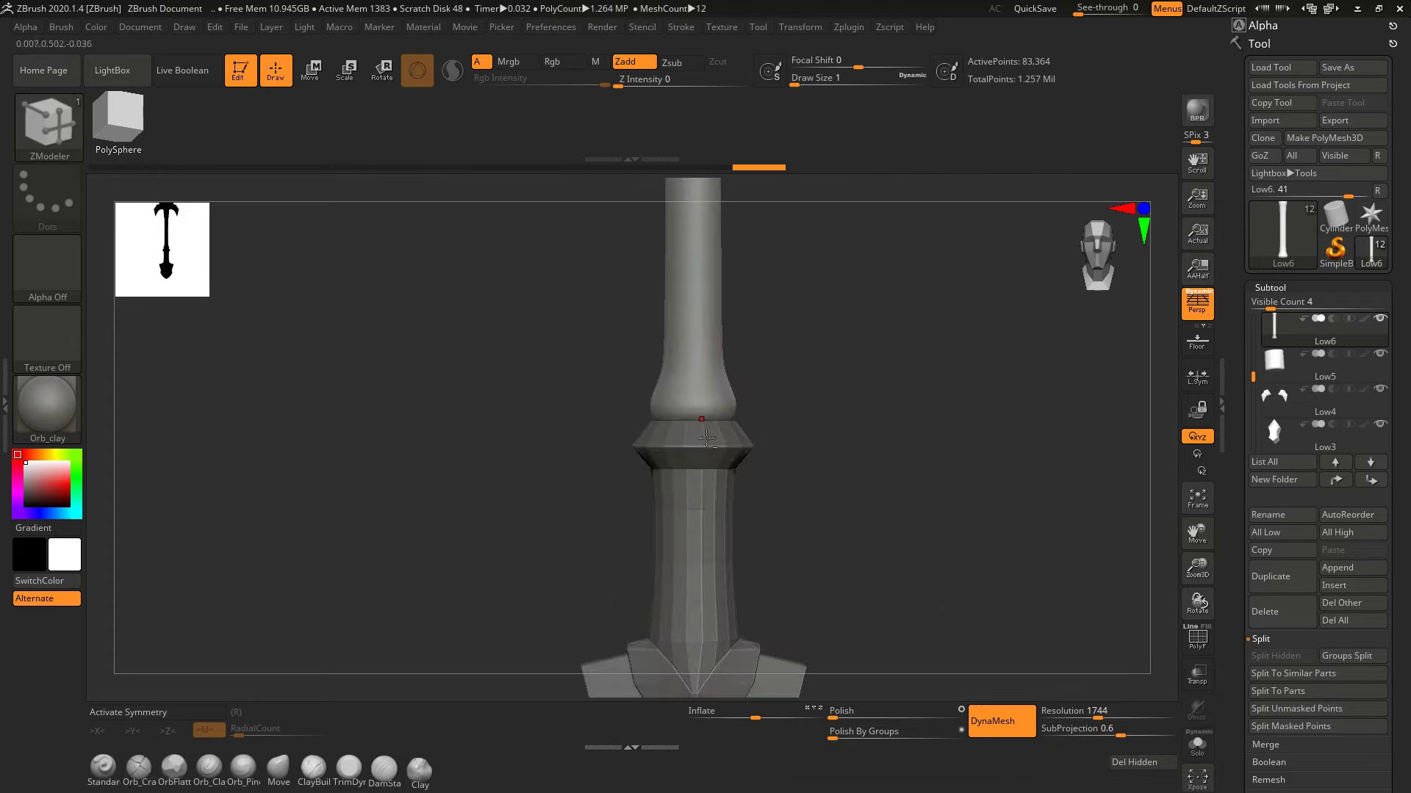
left_click(706, 438, "alt")
left_click_drag(828, 542, 724, 468)
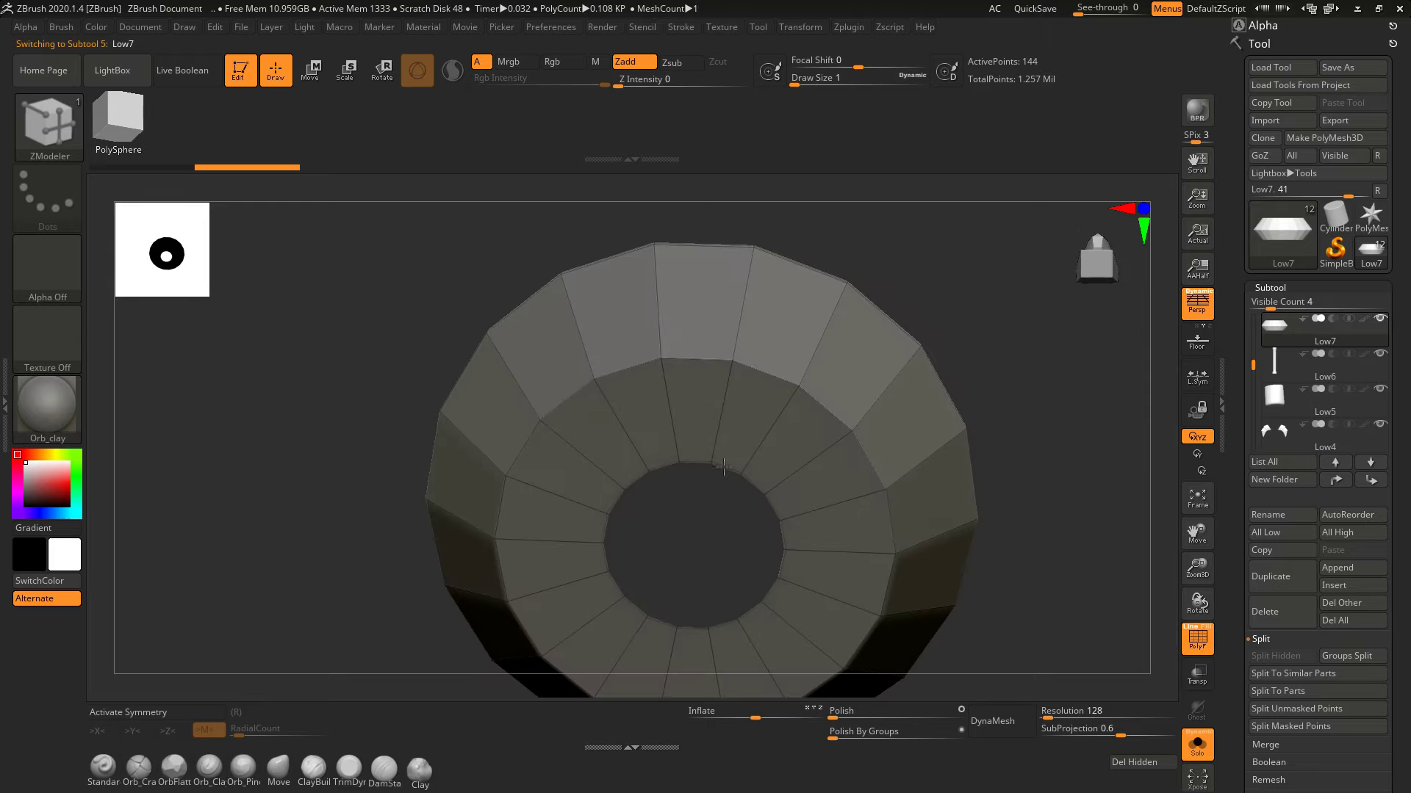
mouse_move(797, 385)
left_mouse_down()
mouse_move(775, 383)
mouse_move(792, 457)
left_mouse_up()
left_click(992, 721)
left_click(960, 756)
left_click(992, 720)
left_click(960, 756)
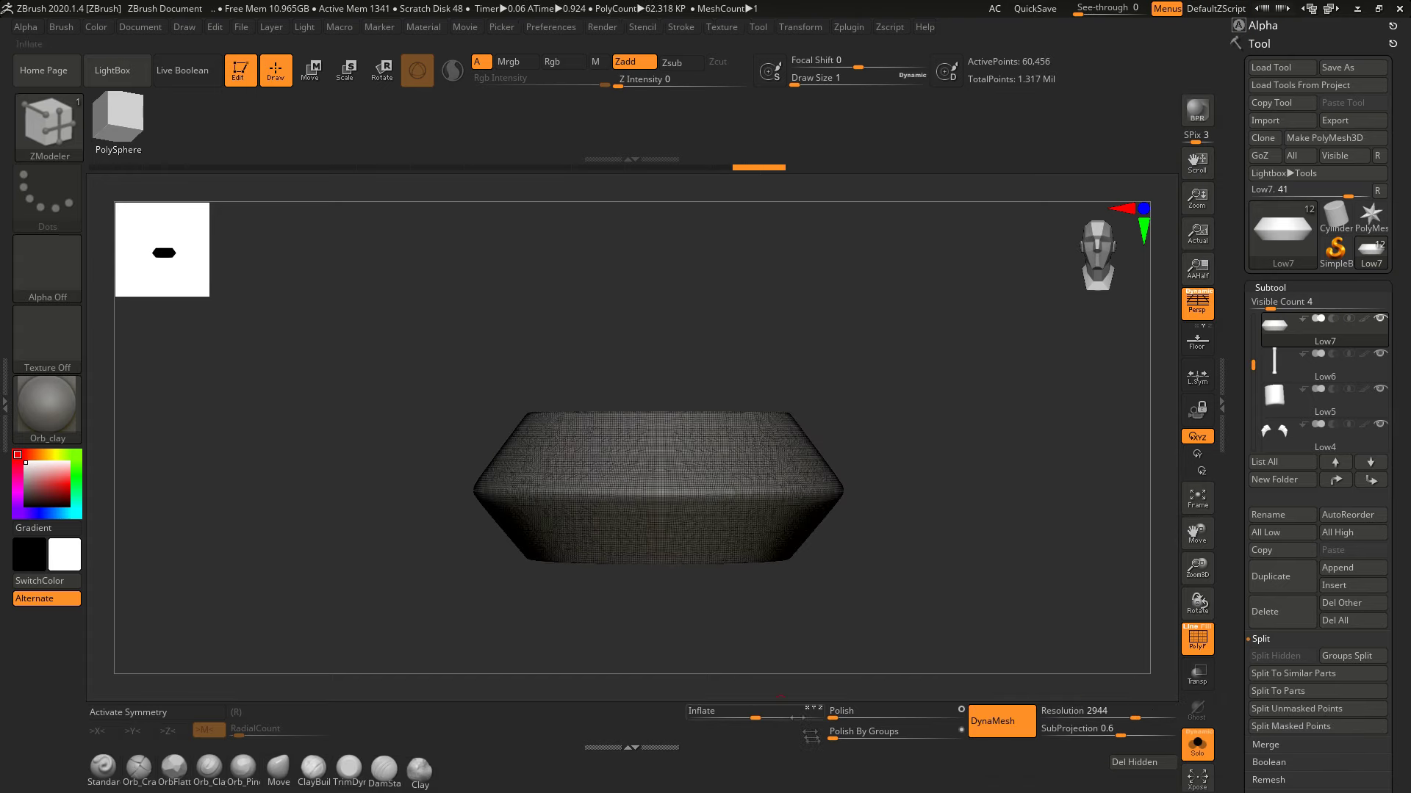
left_click_drag(882, 713, 843, 723)
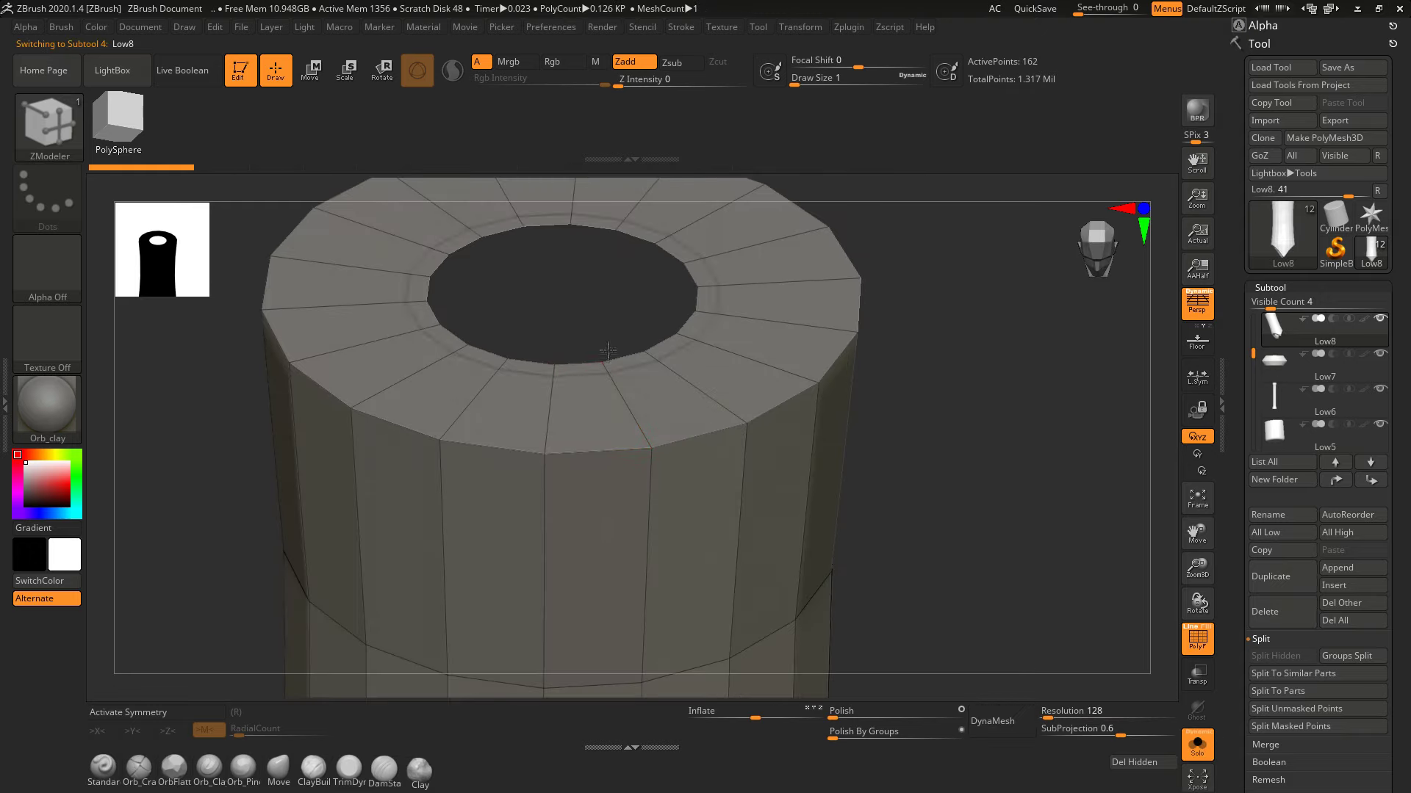
Add an edge loop near the flared sleeve's opening and DynaMesh it densely
left_click(608, 351)
mouse_move(647, 451)
left_mouse_down()
mouse_move(714, 381)
mouse_move(544, 537)
left_mouse_up()
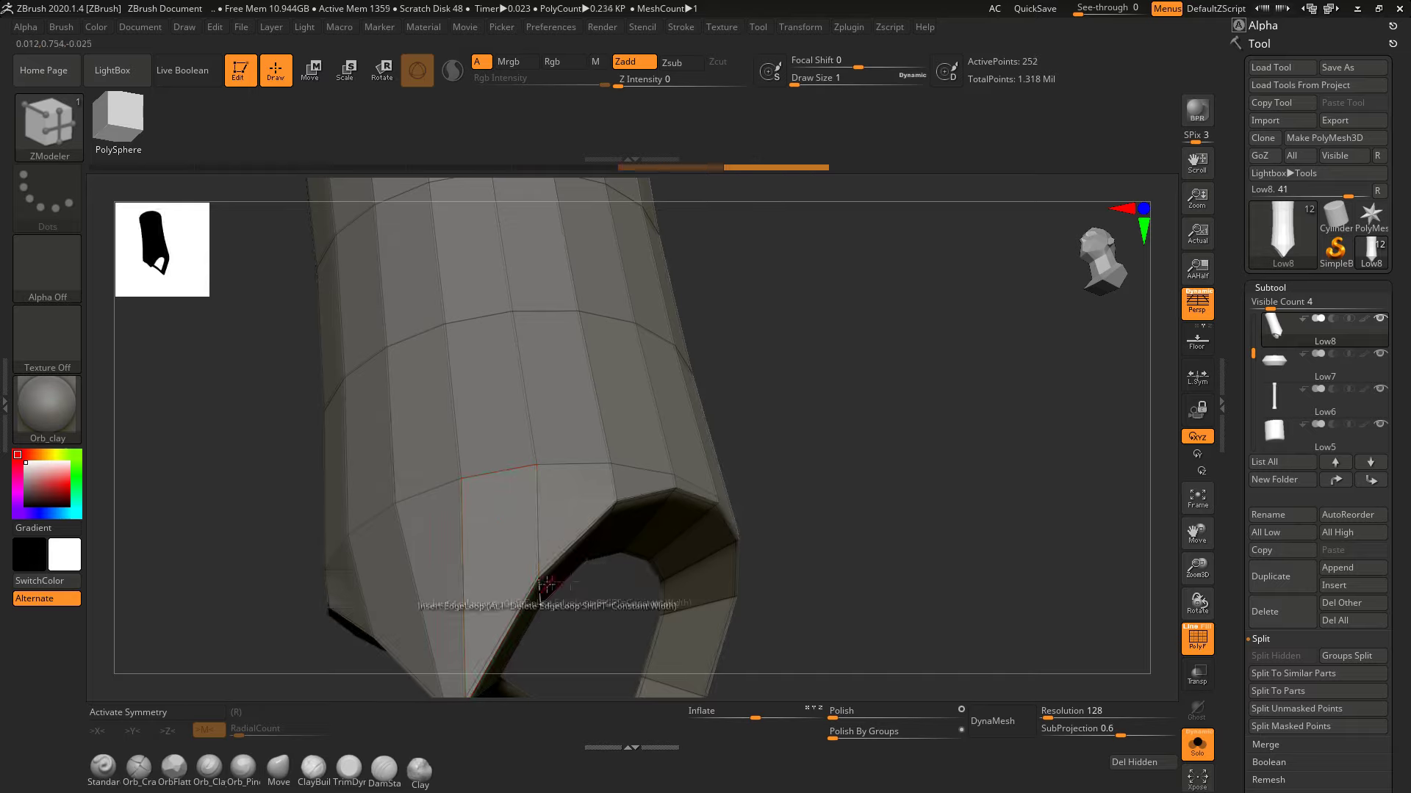
key("f")
left_click_drag(547, 585, 875, 548)
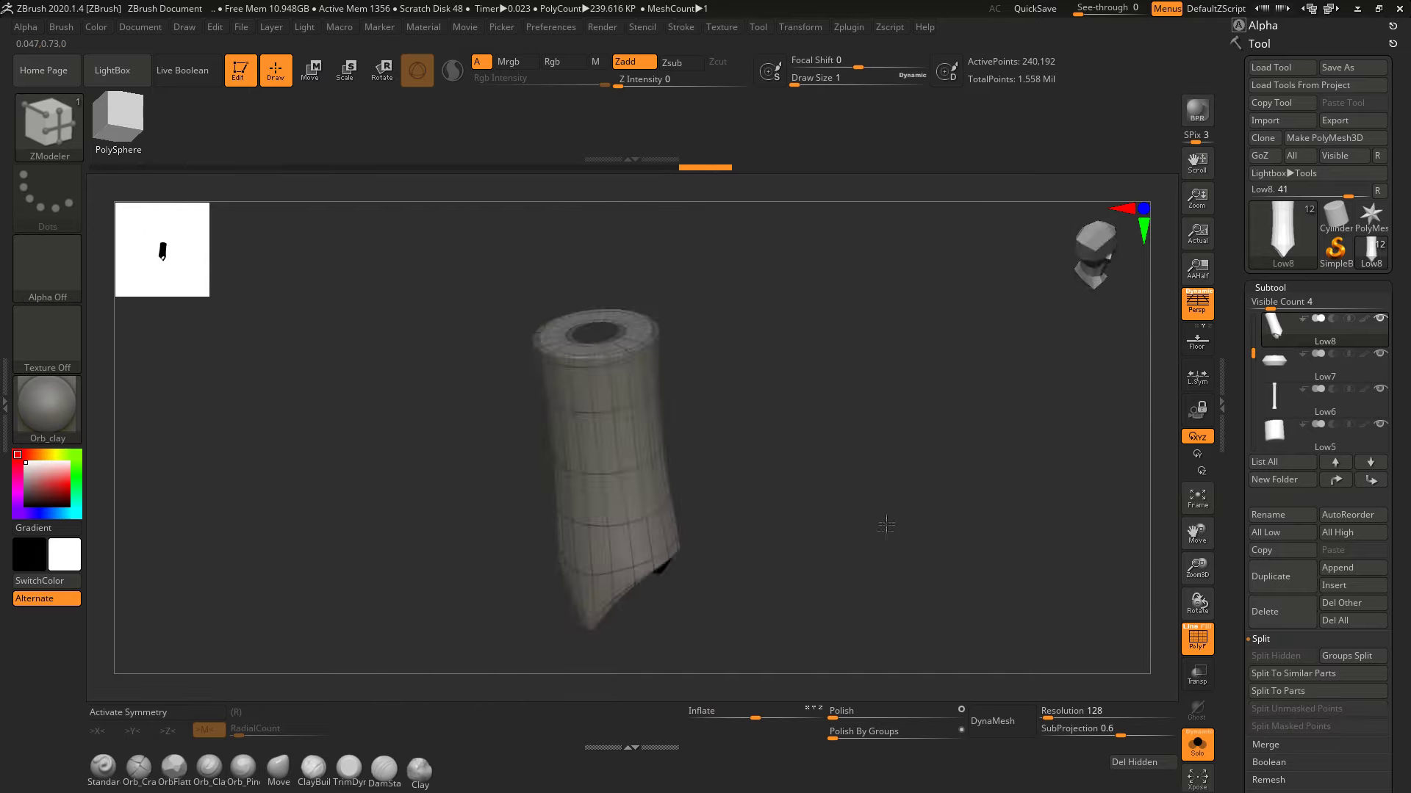
left_click(1003, 721)
left_click(992, 721)
left_click(898, 745)
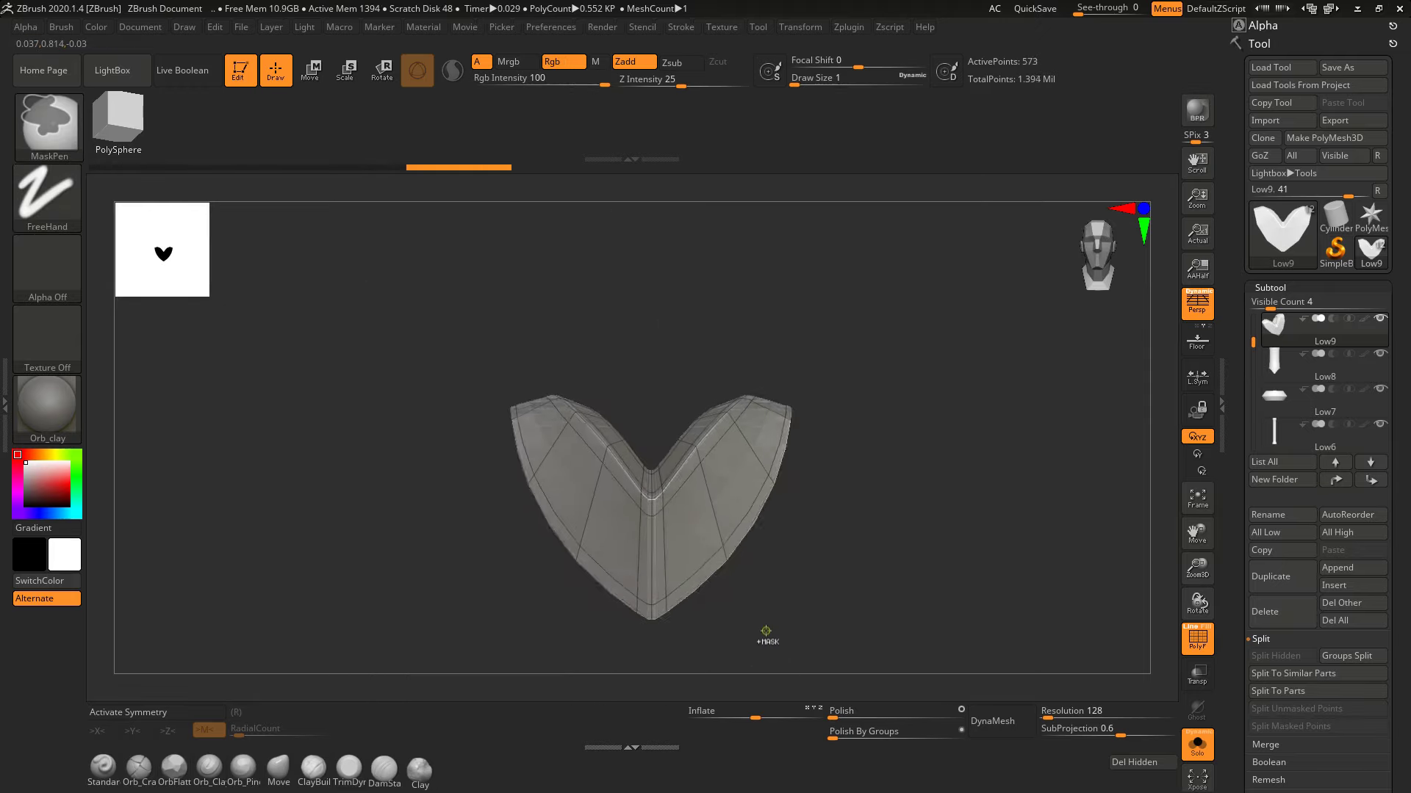
DynaMesh the heart piece at resolution 128 and add a vertical edge loop through the shield
left_click_drag(715, 547, 727, 602)
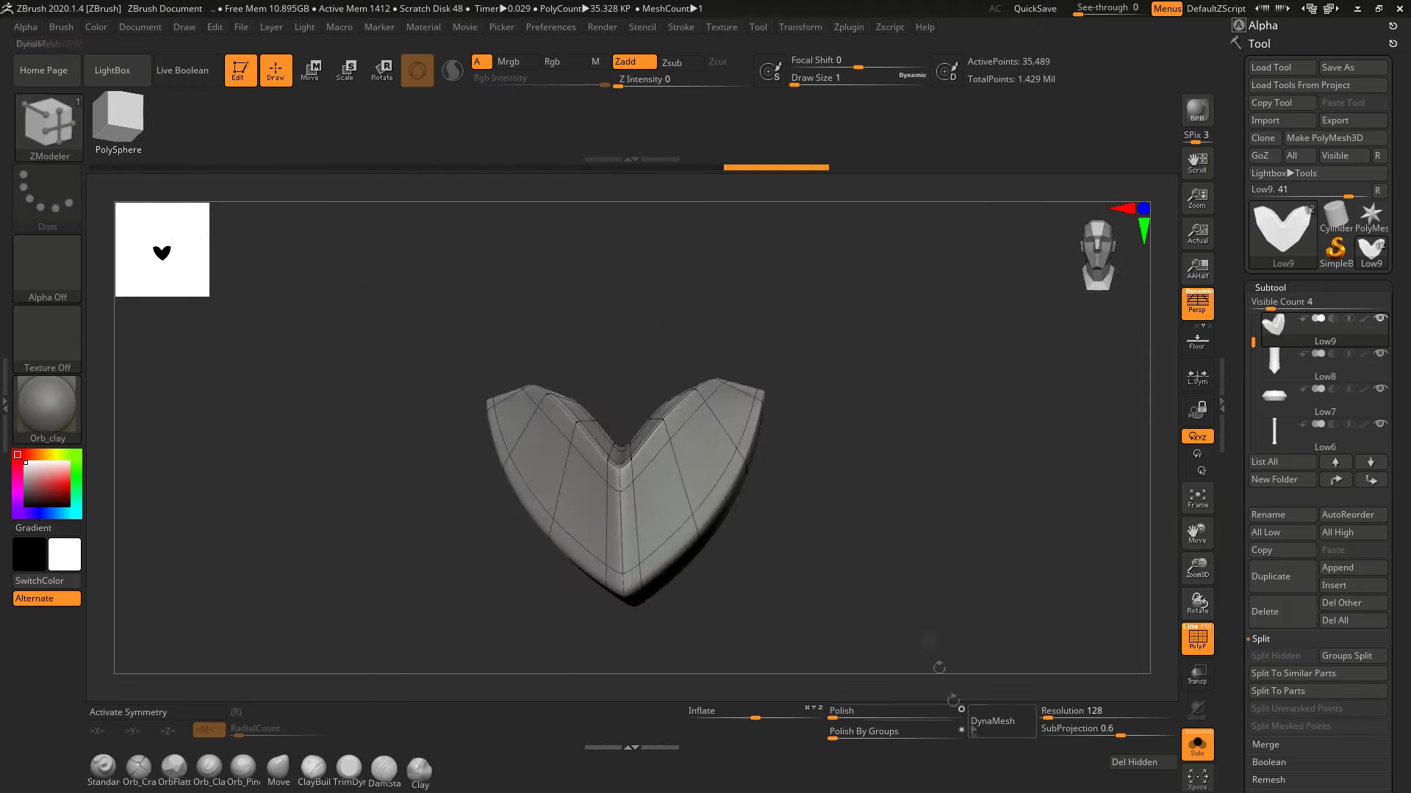
type("128")
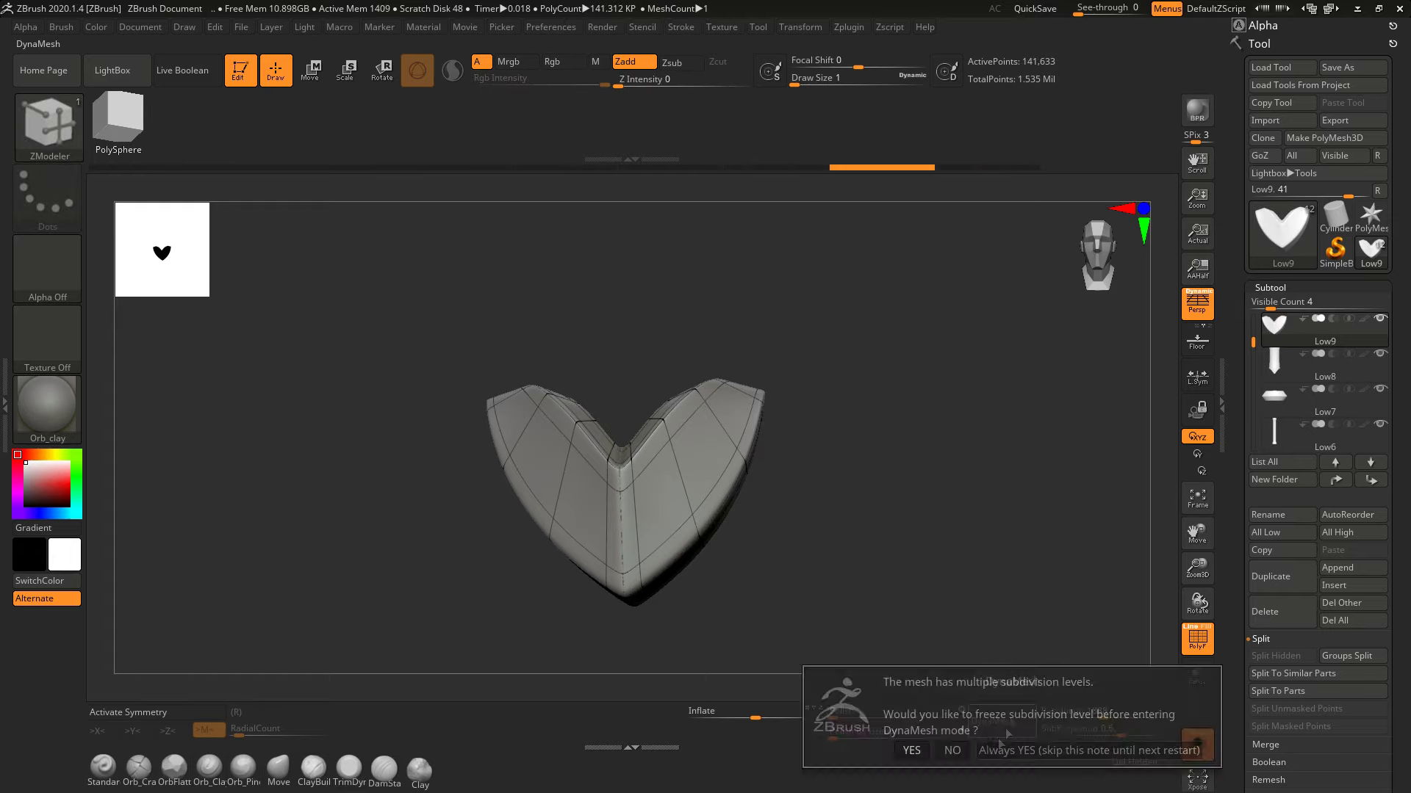
key("Return")
left_click(913, 754)
key("Return")
left_click(996, 721)
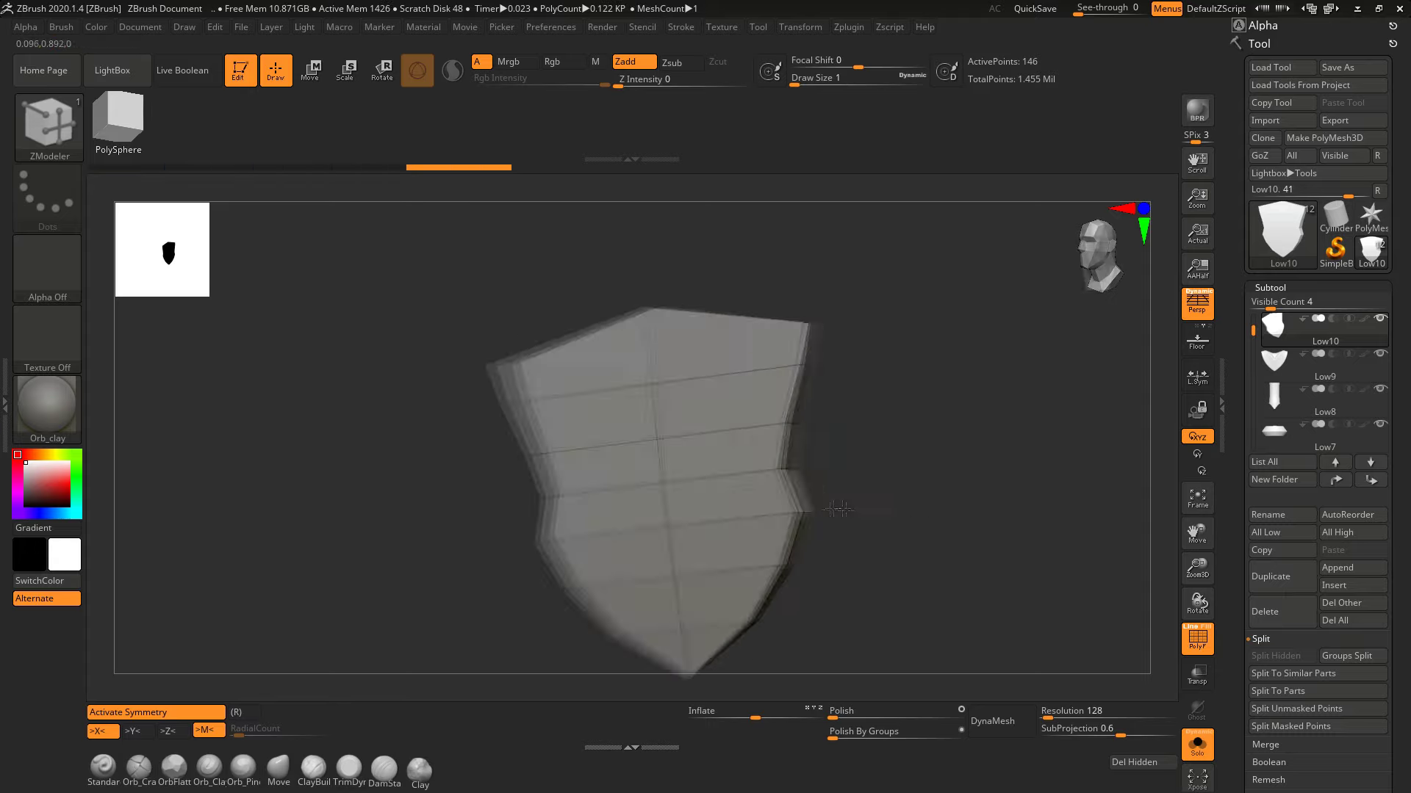
left_click(658, 304)
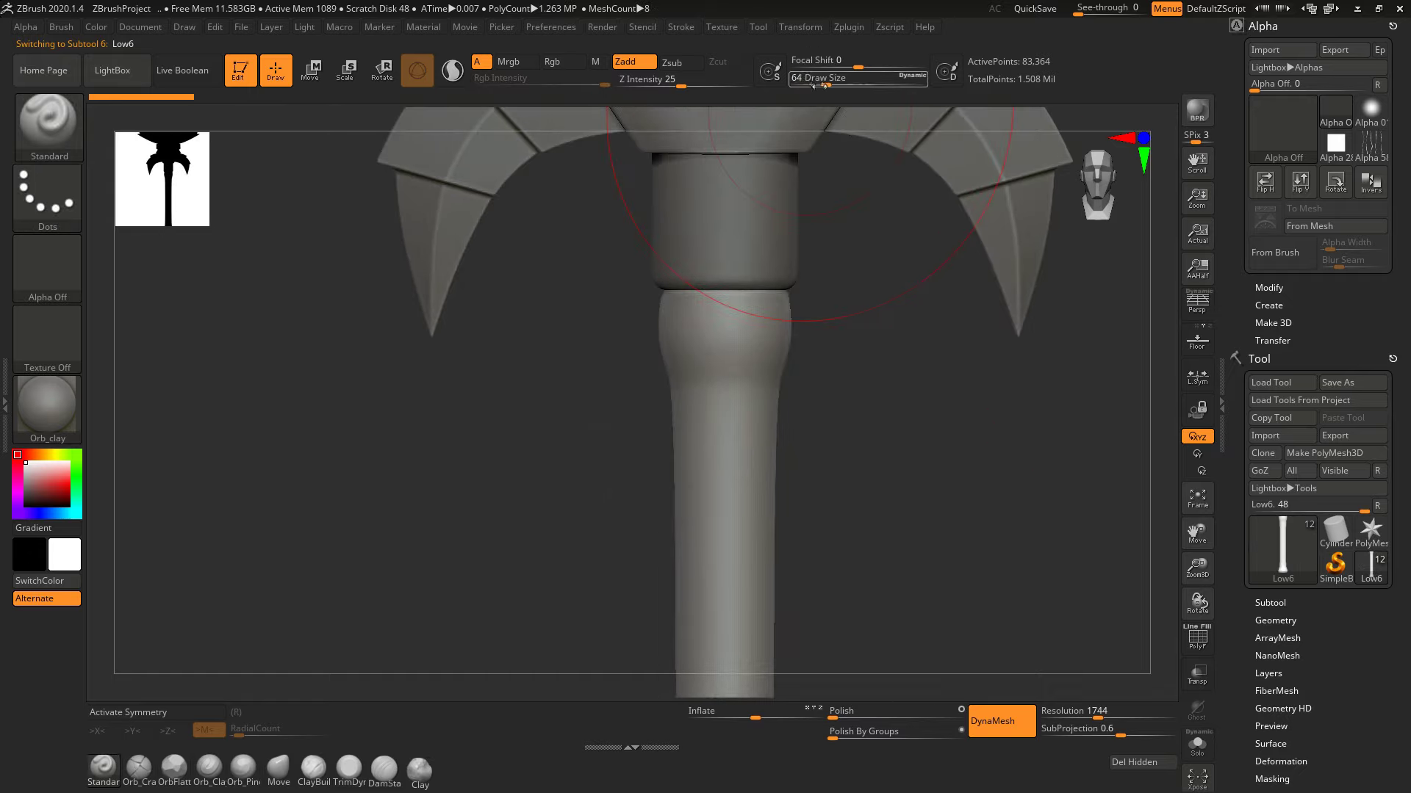
Mask a shaft band, extract it at Thick 0.02, and position the extracted rings on the grip
left_click_drag(638, 409, 914, 551, "ctrl")
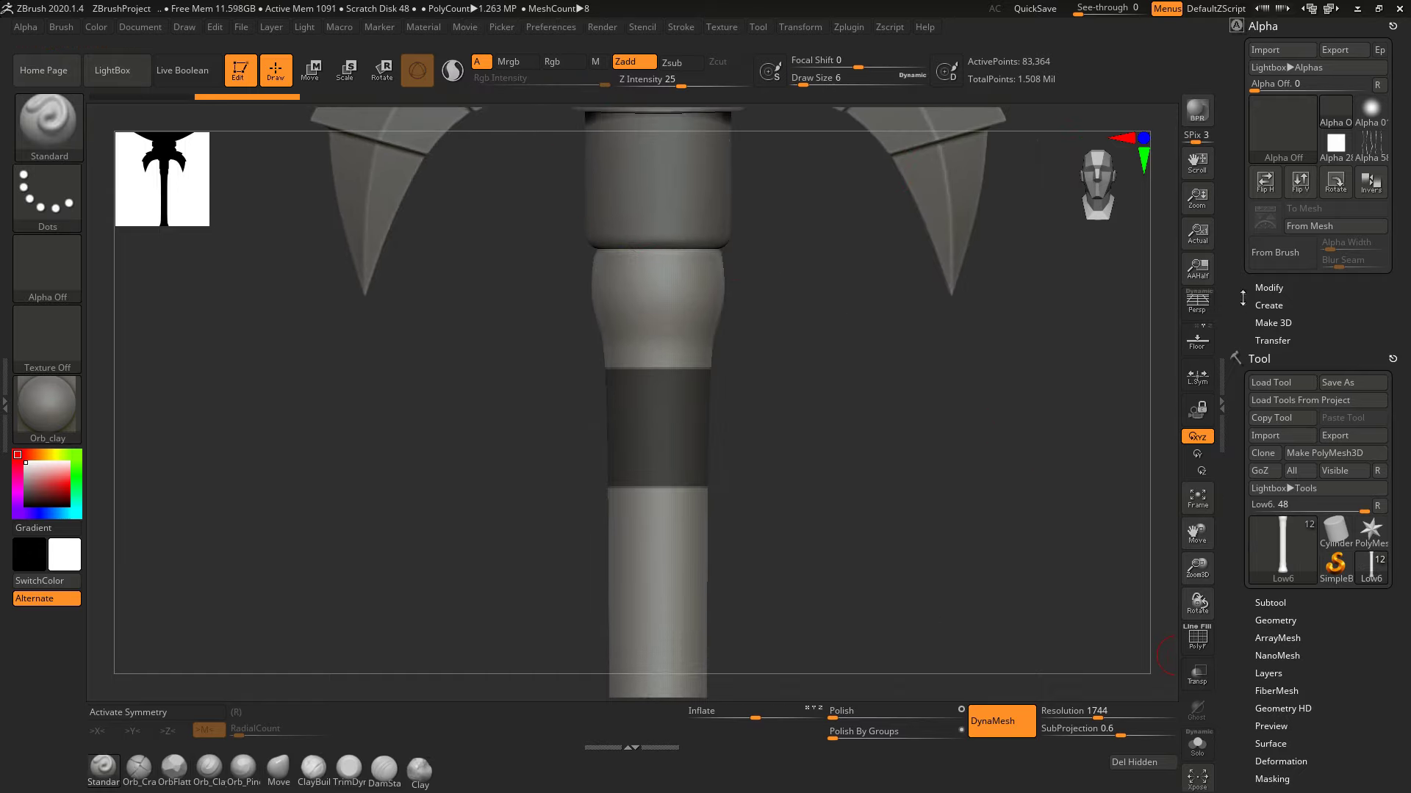
left_click(1271, 602)
scroll(1323, 515, "down", 5)
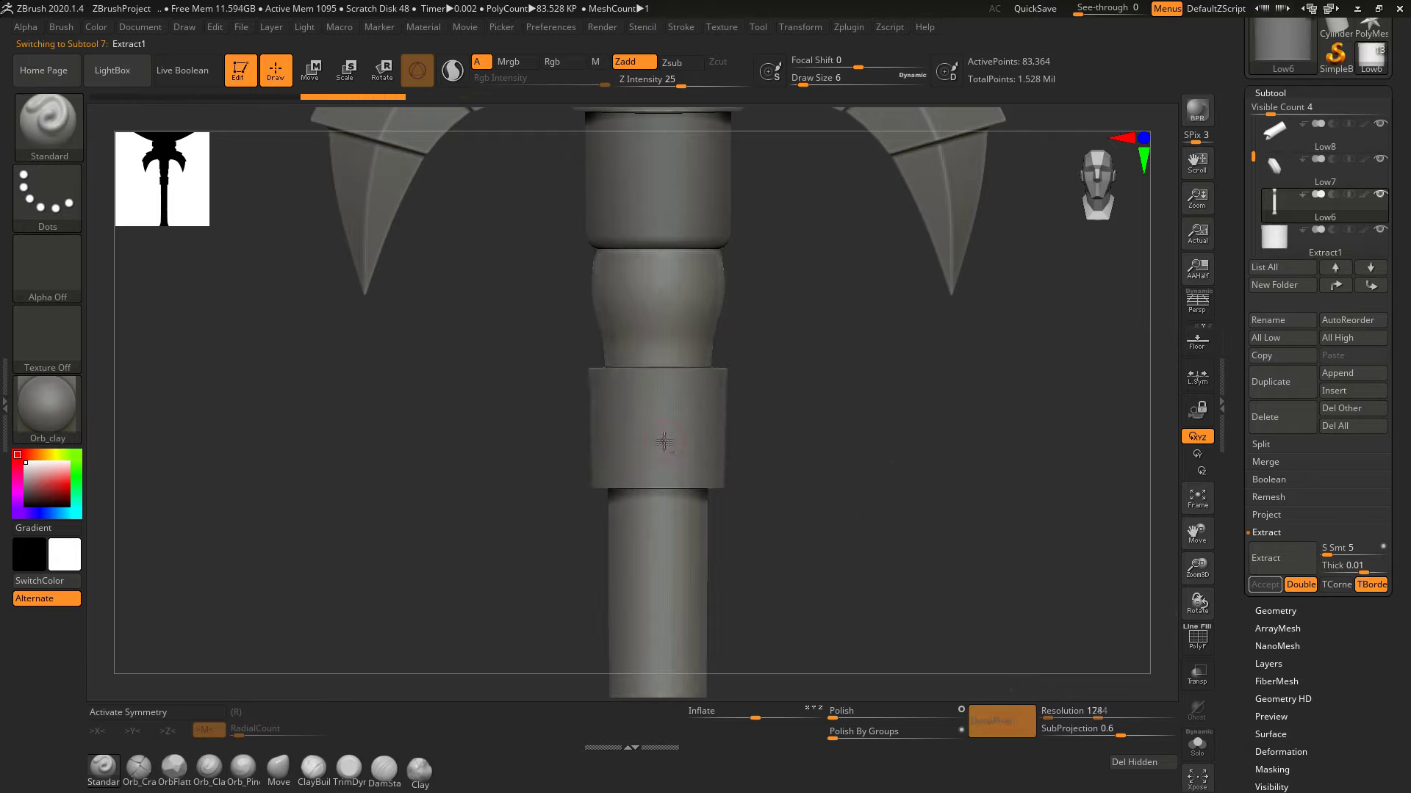
left_click_drag(938, 570, 1042, 694)
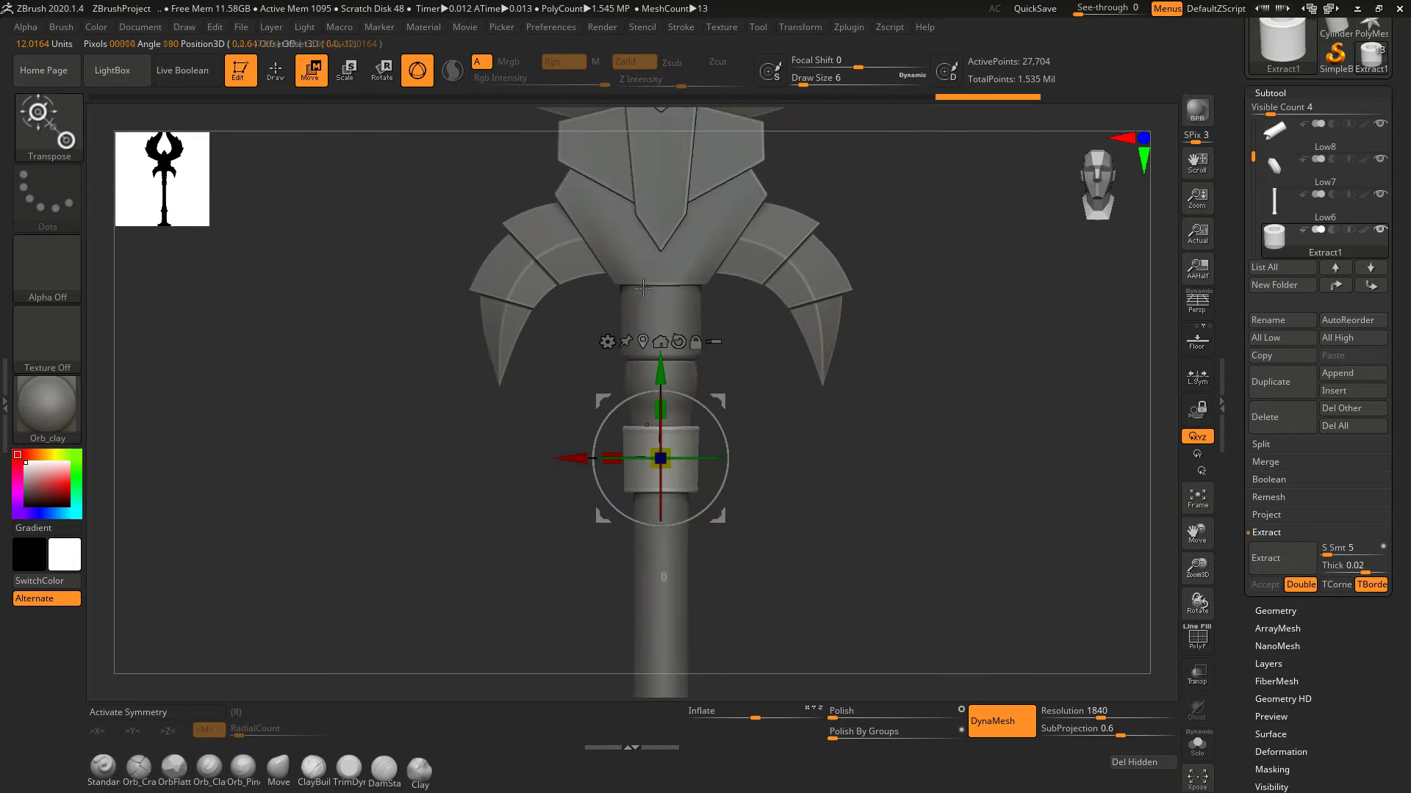
left_click_drag(630, 432, 746, 375)
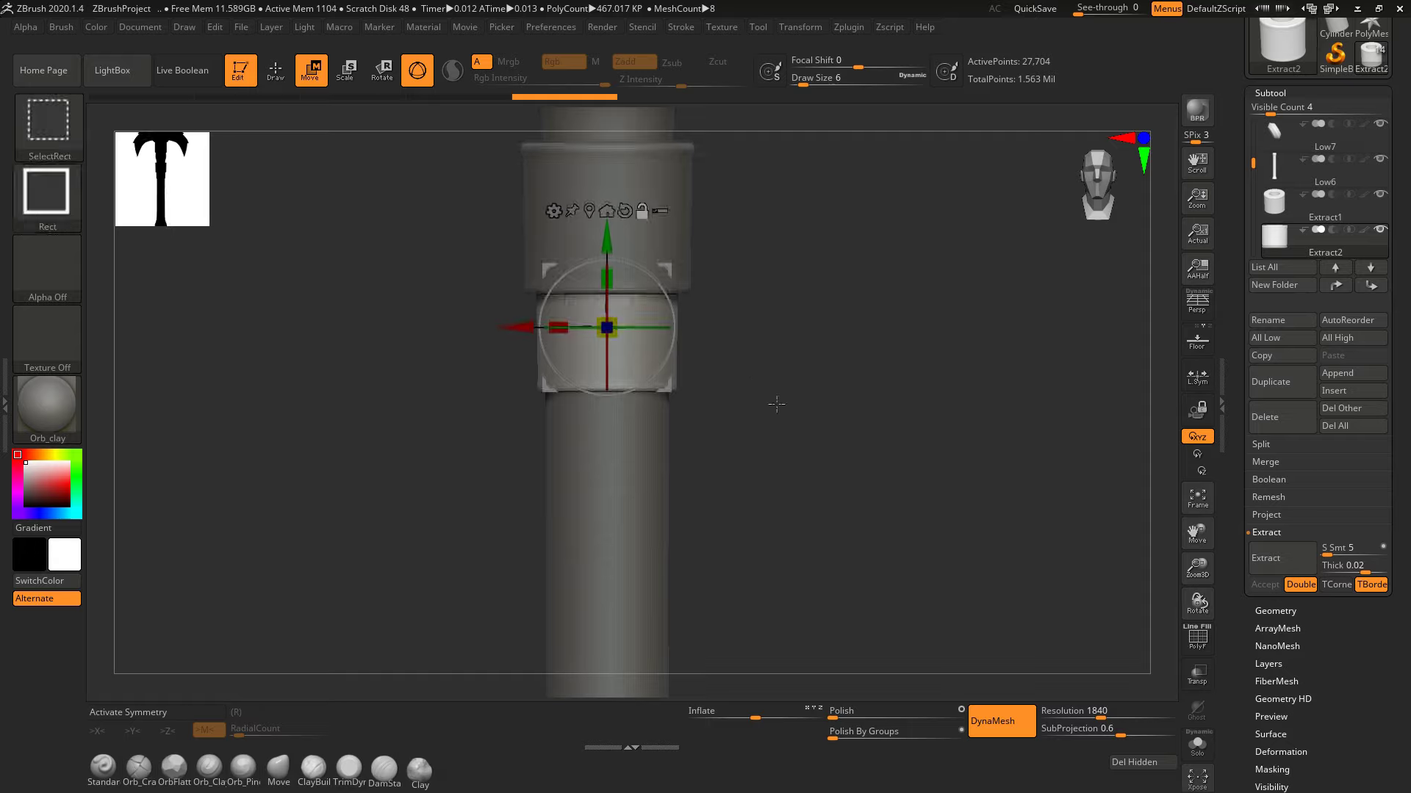
left_click_drag(607, 294, 648, 339)
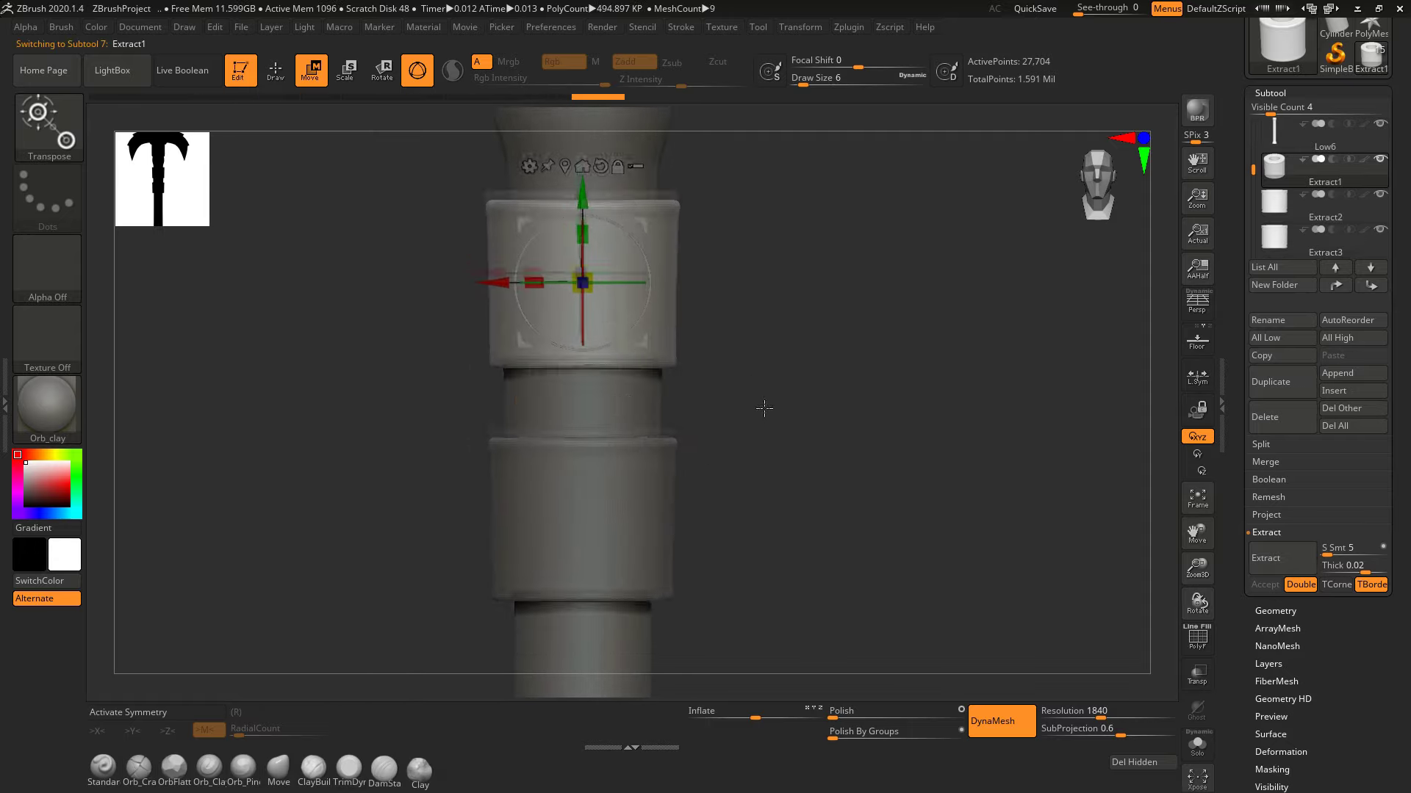
left_click_drag(756, 328, 764, 473)
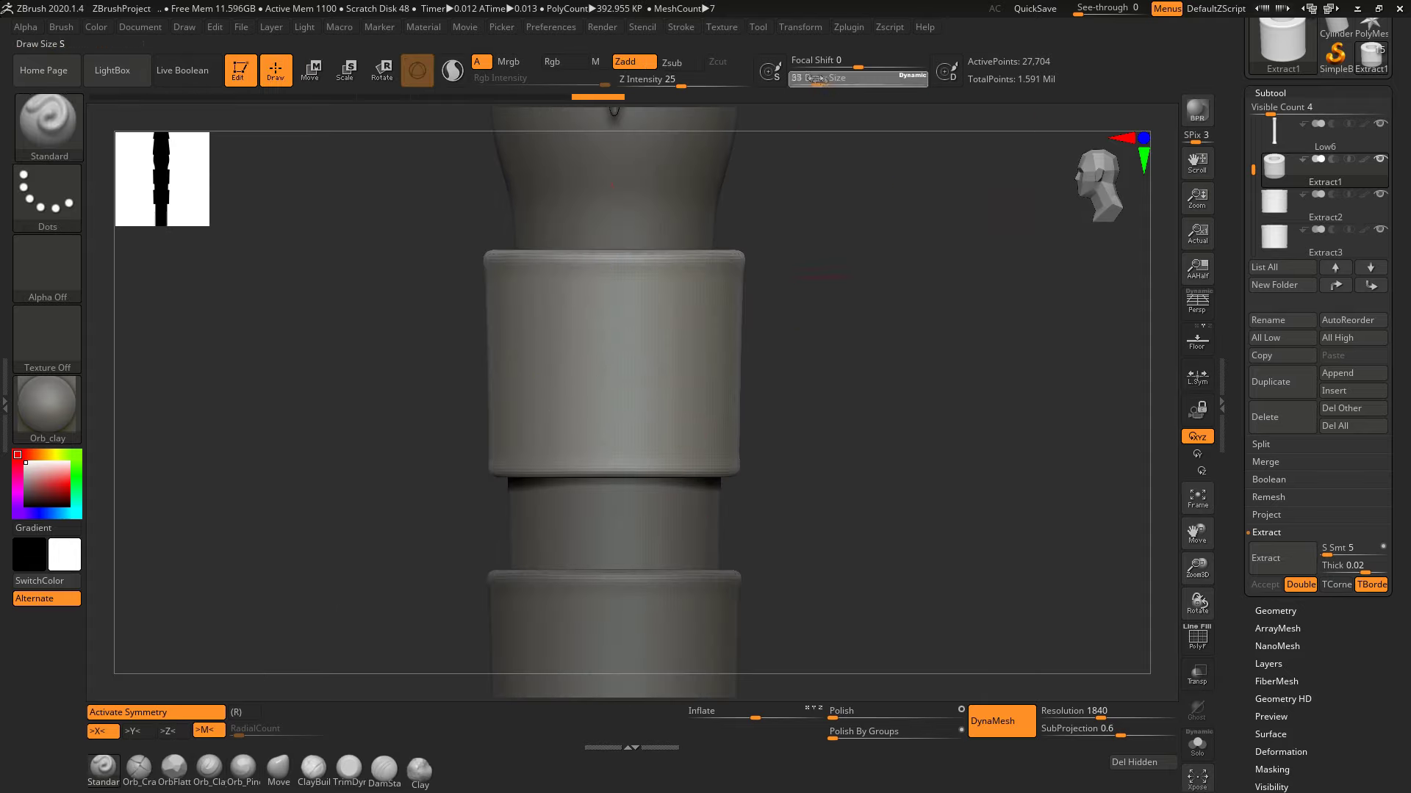
Raise and shift the lower wrap band along the shaft with the move gizmo
left_click_drag(773, 444, 806, 400)
left_click(279, 767)
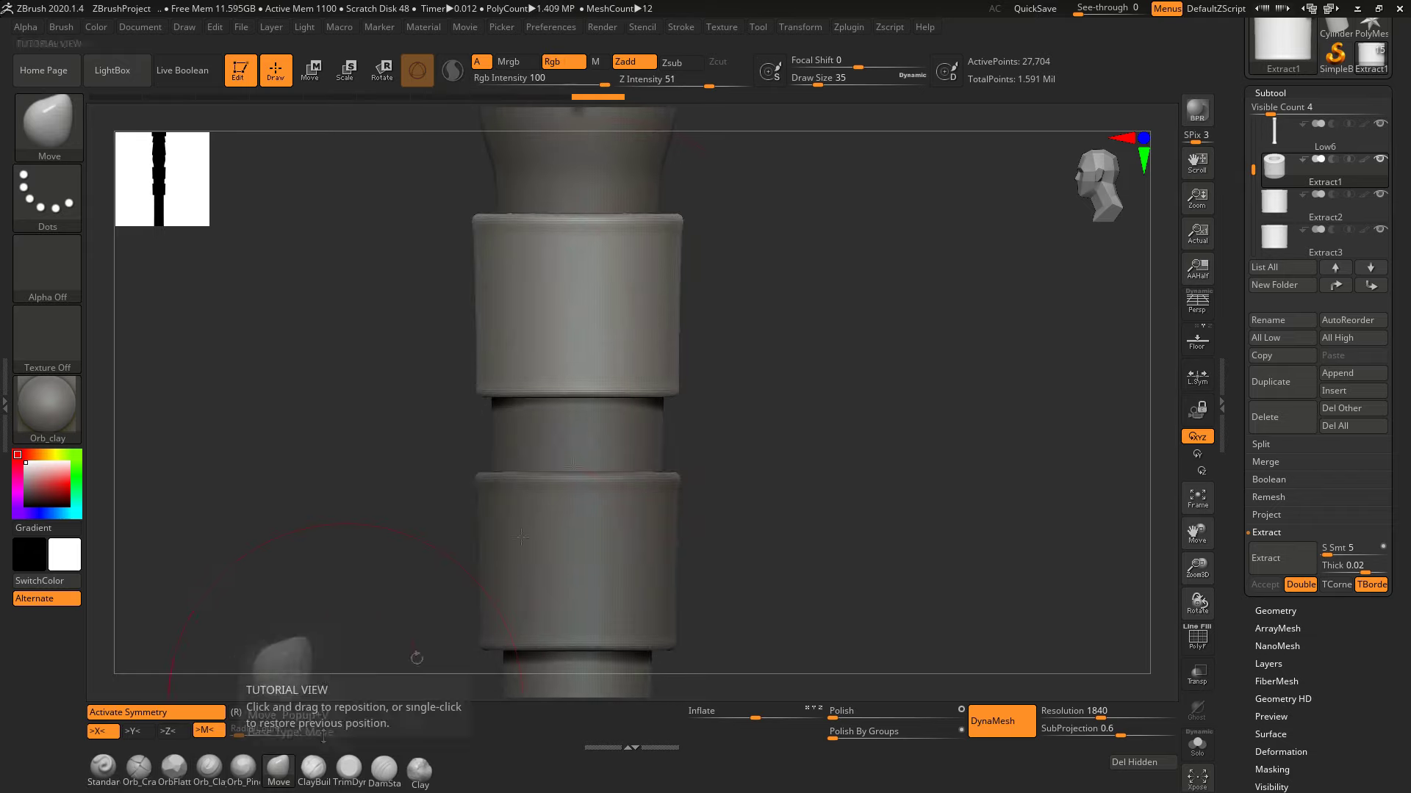
key("w")
left_click(555, 499, "alt")
left_click_drag(572, 452, 573, 434)
key("q")
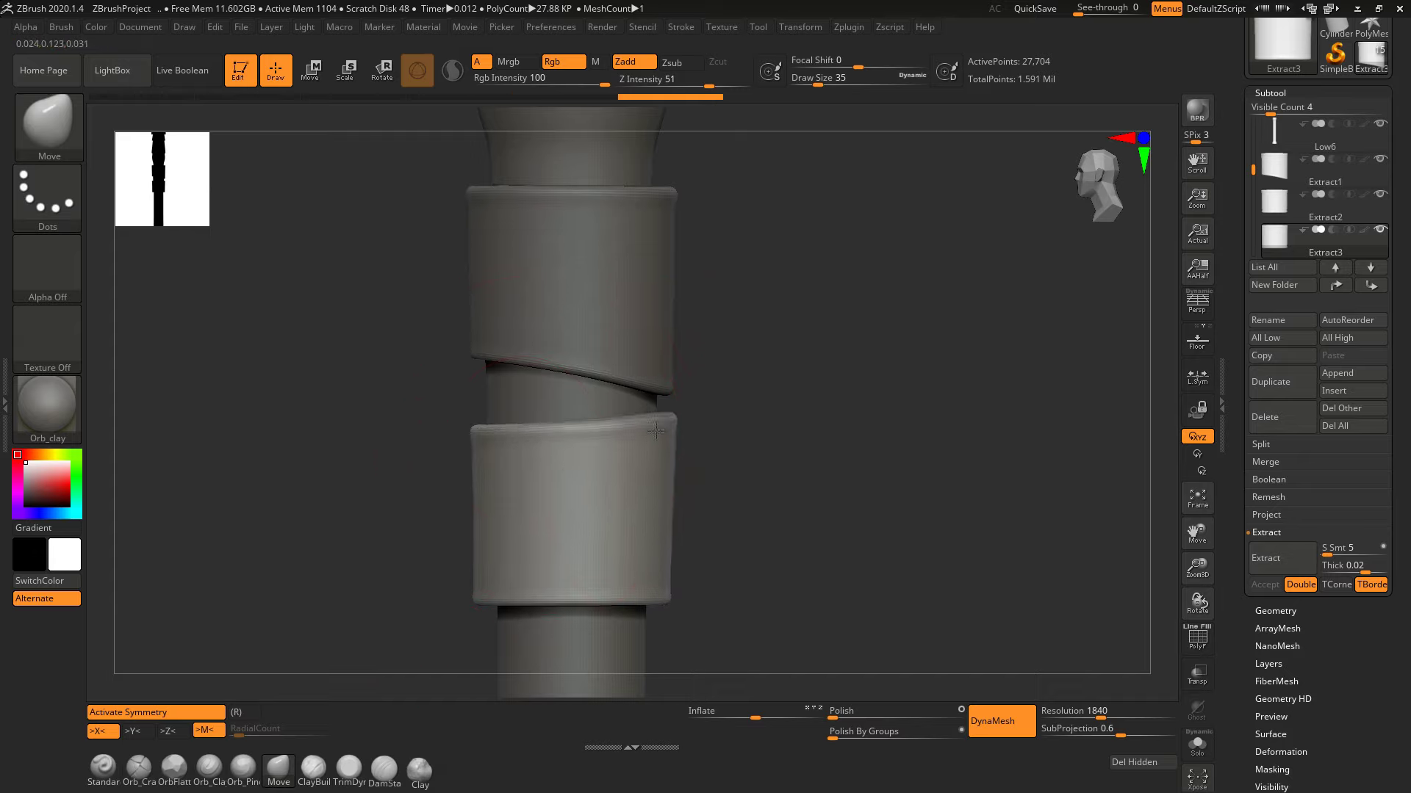
key("w")
left_click_drag(556, 425, 577, 420)
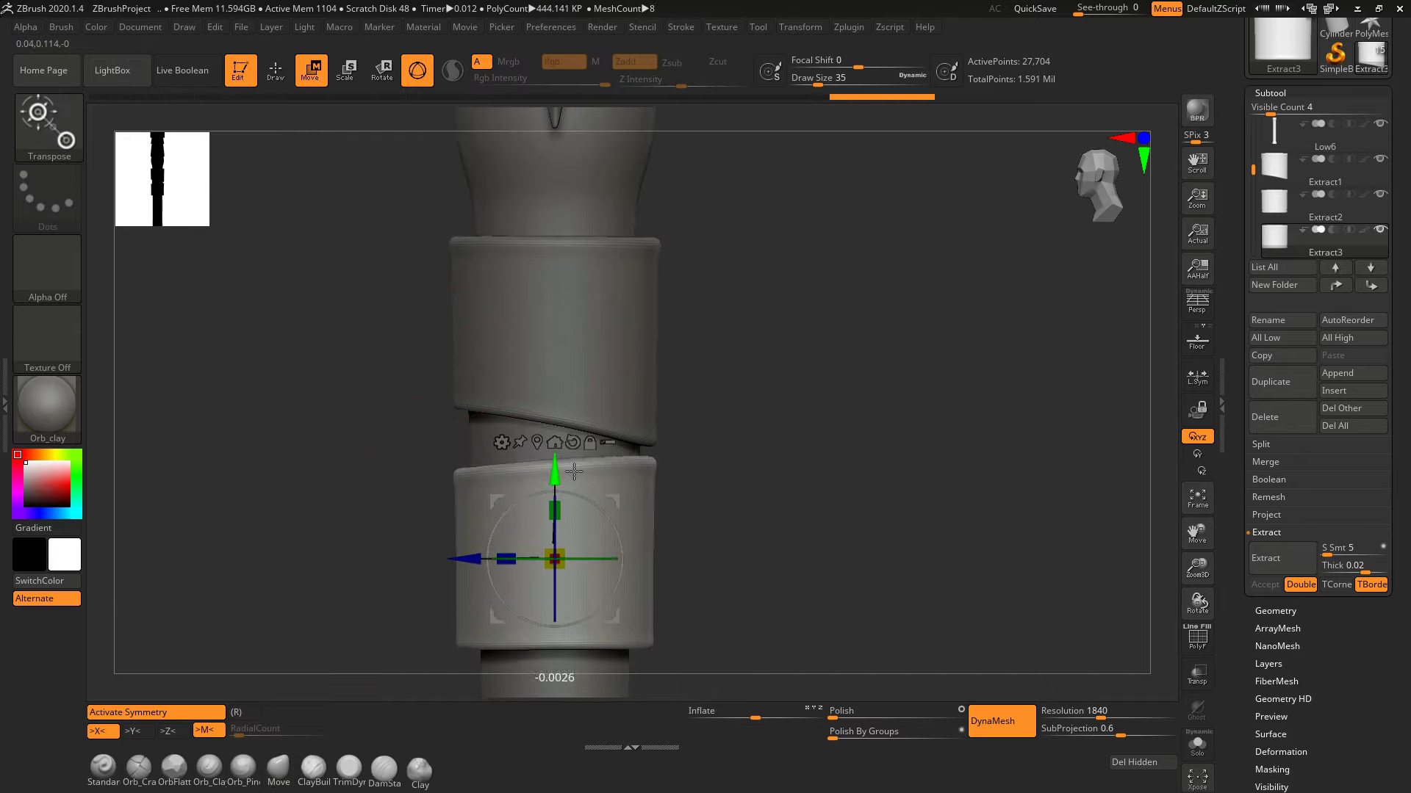
key("q")
Bend the lower and upper bands into slanted wraps with the Move brush
mouse_move(633, 433)
left_mouse_down("alt")
mouse_move(592, 474)
mouse_move(590, 516)
mouse_move(541, 478)
left_mouse_up("alt")
left_click(593, 474, "alt")
left_click(590, 516, "alt")
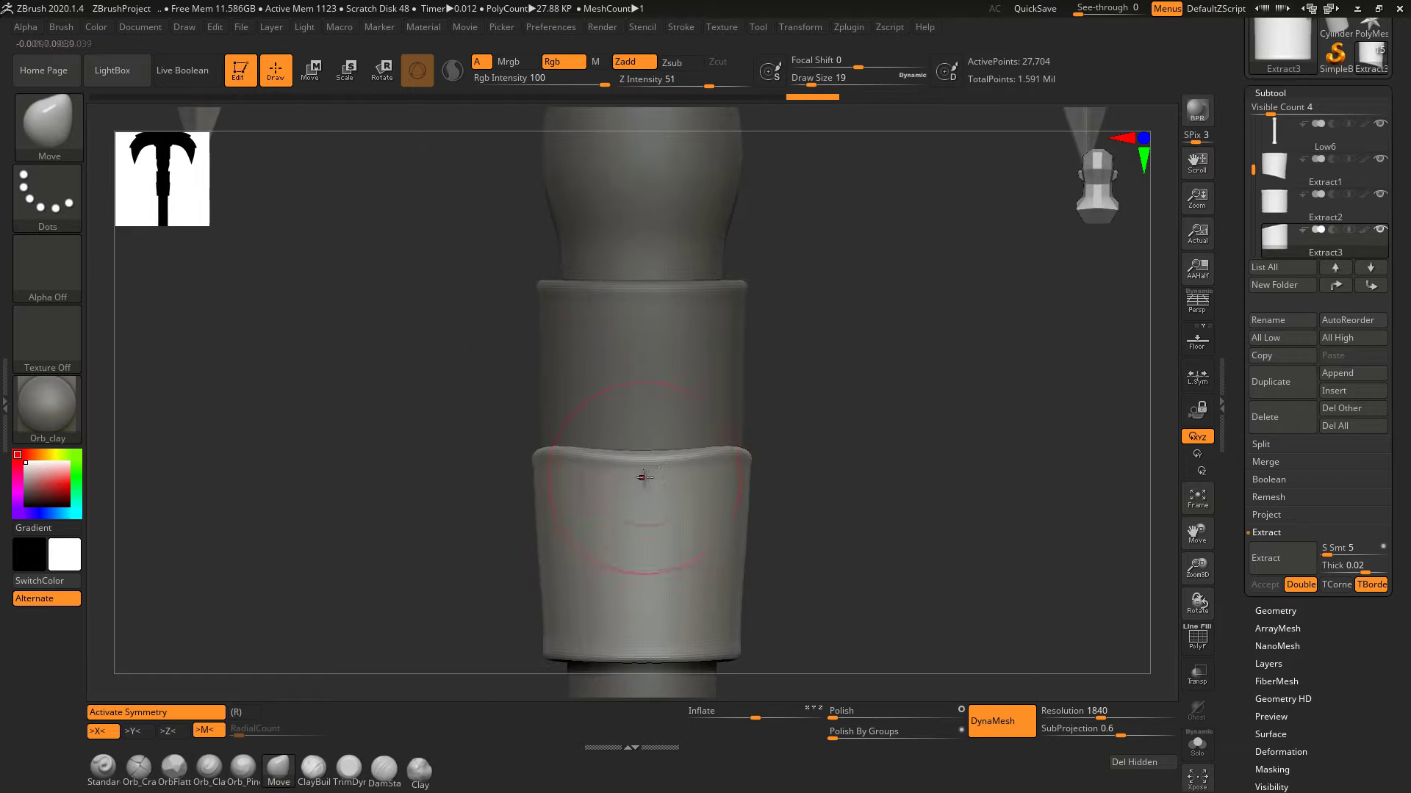
right_click_drag(643, 479, 625, 588)
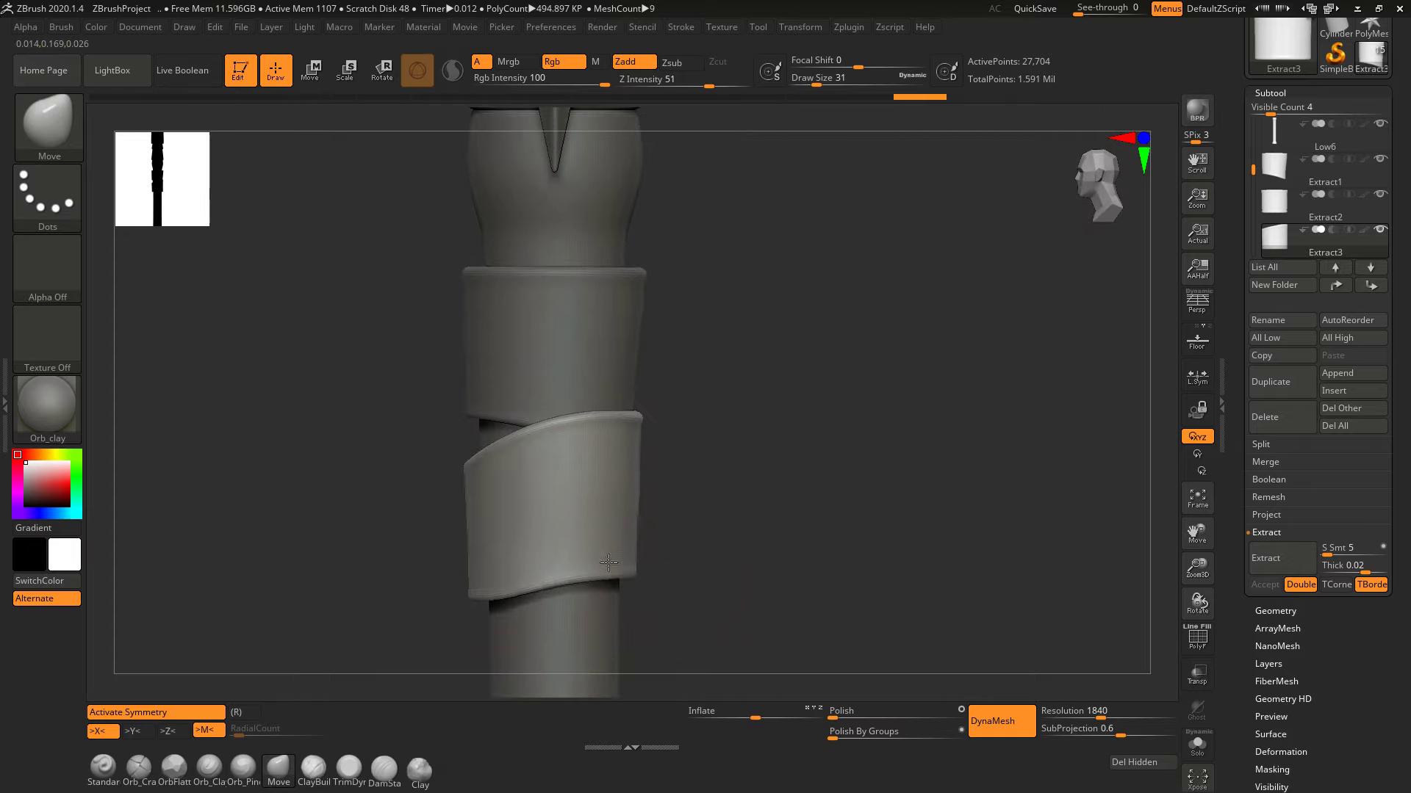
right_click_drag(592, 530, 522, 532)
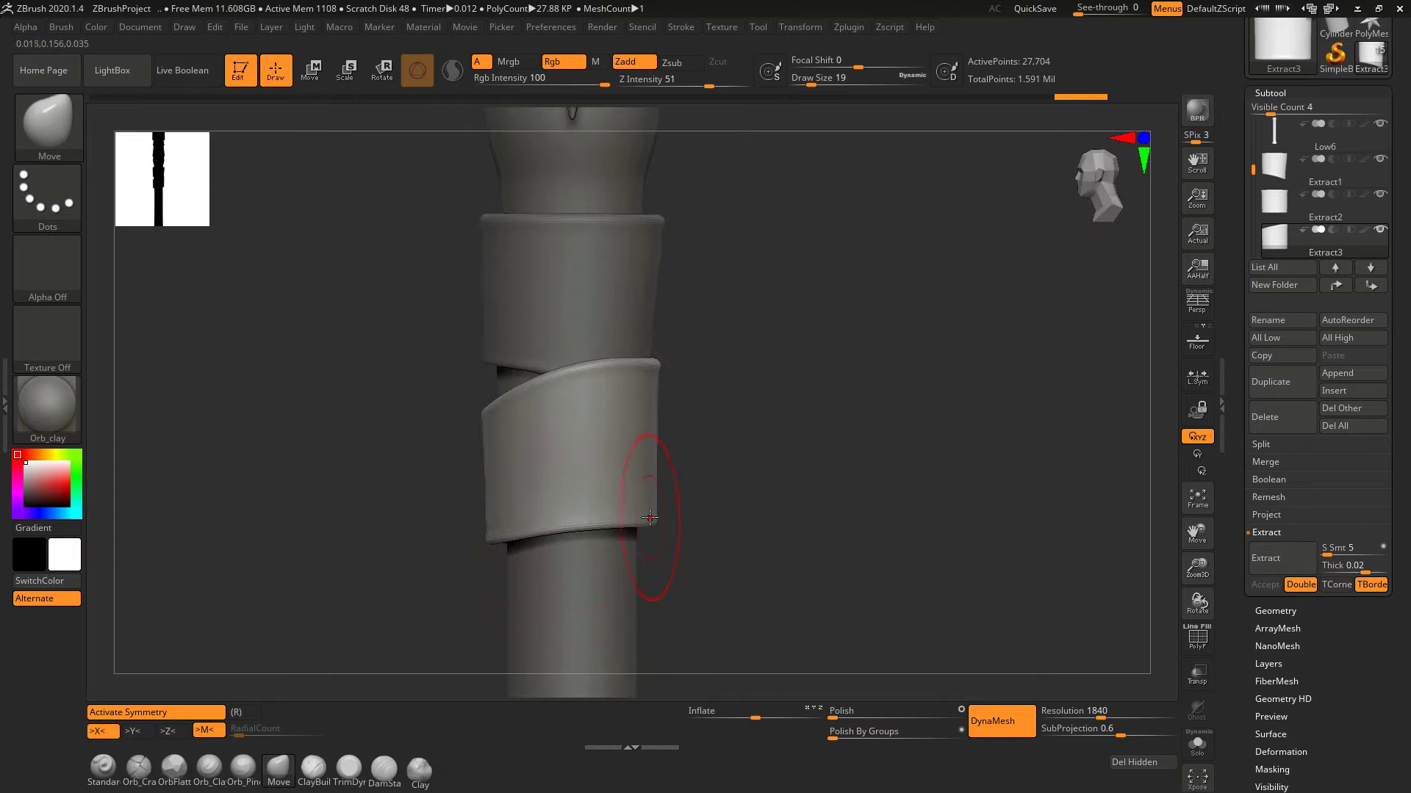
right_click_drag(644, 494, 816, 467)
left_click(647, 411, "alt")
mouse_move(646, 411)
right_mouse_down()
mouse_move(646, 393)
mouse_move(834, 403)
right_mouse_up()
left_click(698, 412, "alt")
mouse_move(745, 418)
right_mouse_down()
mouse_move(652, 387)
mouse_move(588, 441)
mouse_move(661, 411)
right_mouse_up()
Position the upper band lower on the shaft, duplicate it, and move the copy down
key("w")
left_click(636, 346, "alt")
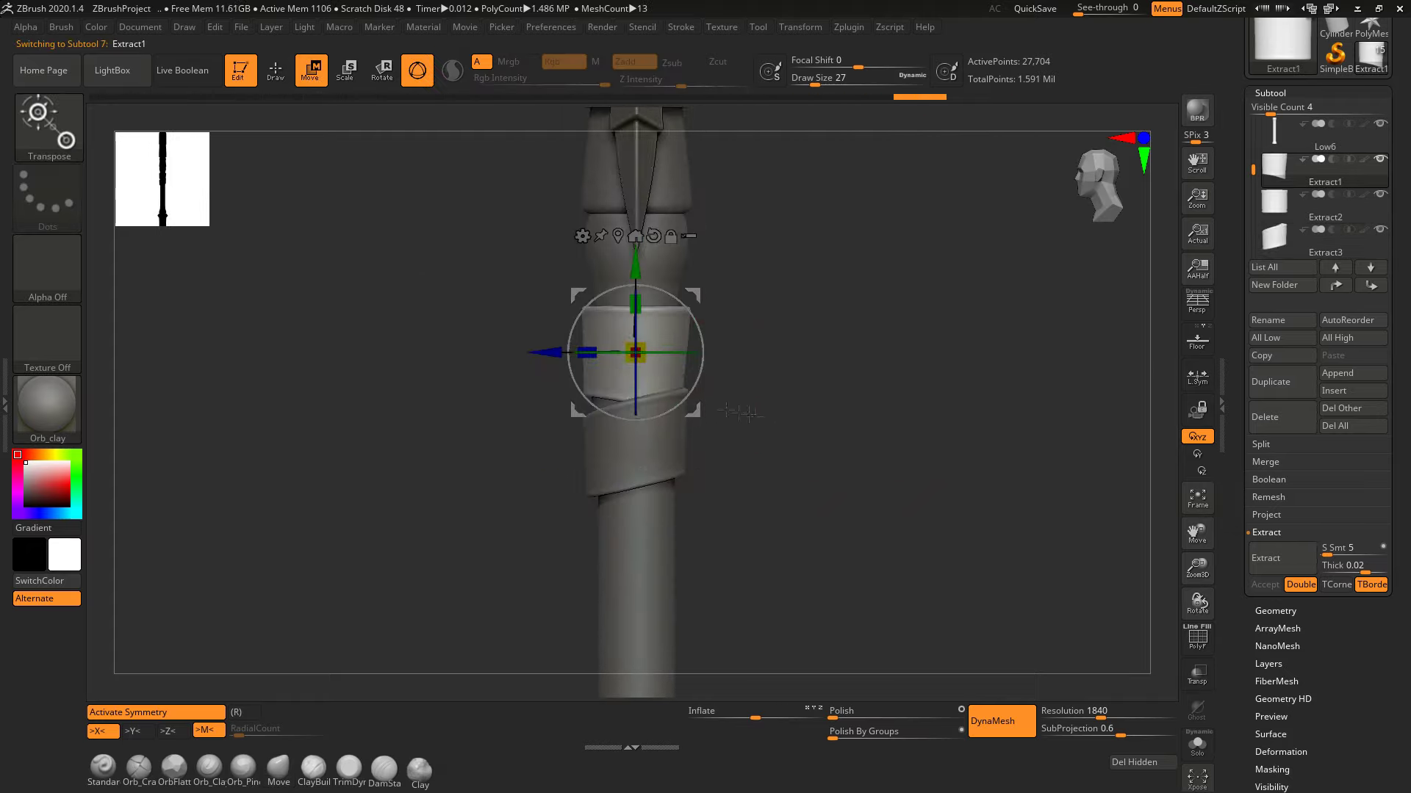
right_click_drag(878, 439, 809, 382)
key("ctrl+shift+d")
left_click_drag(635, 515, 636, 479)
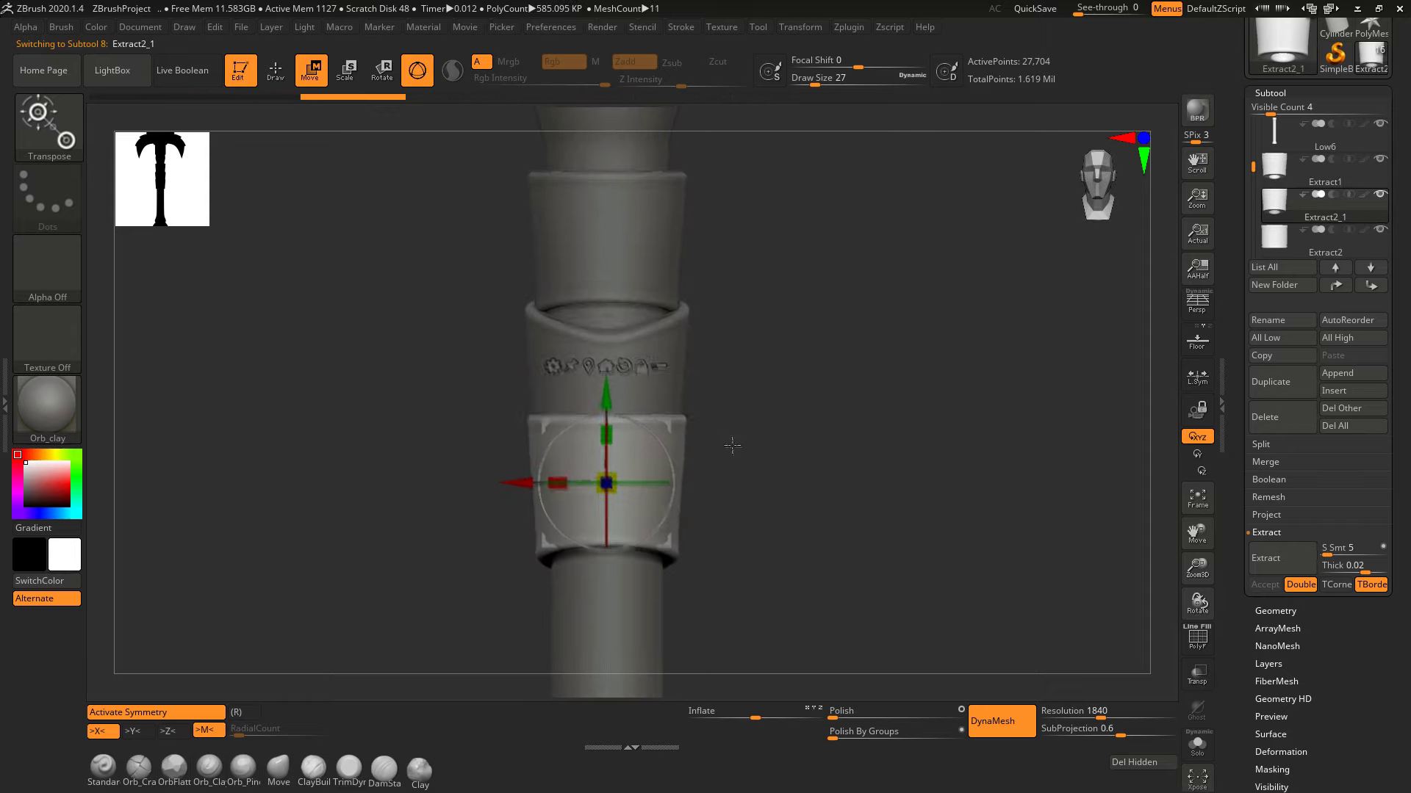
key("q")
right_click_drag(551, 558, 760, 539)
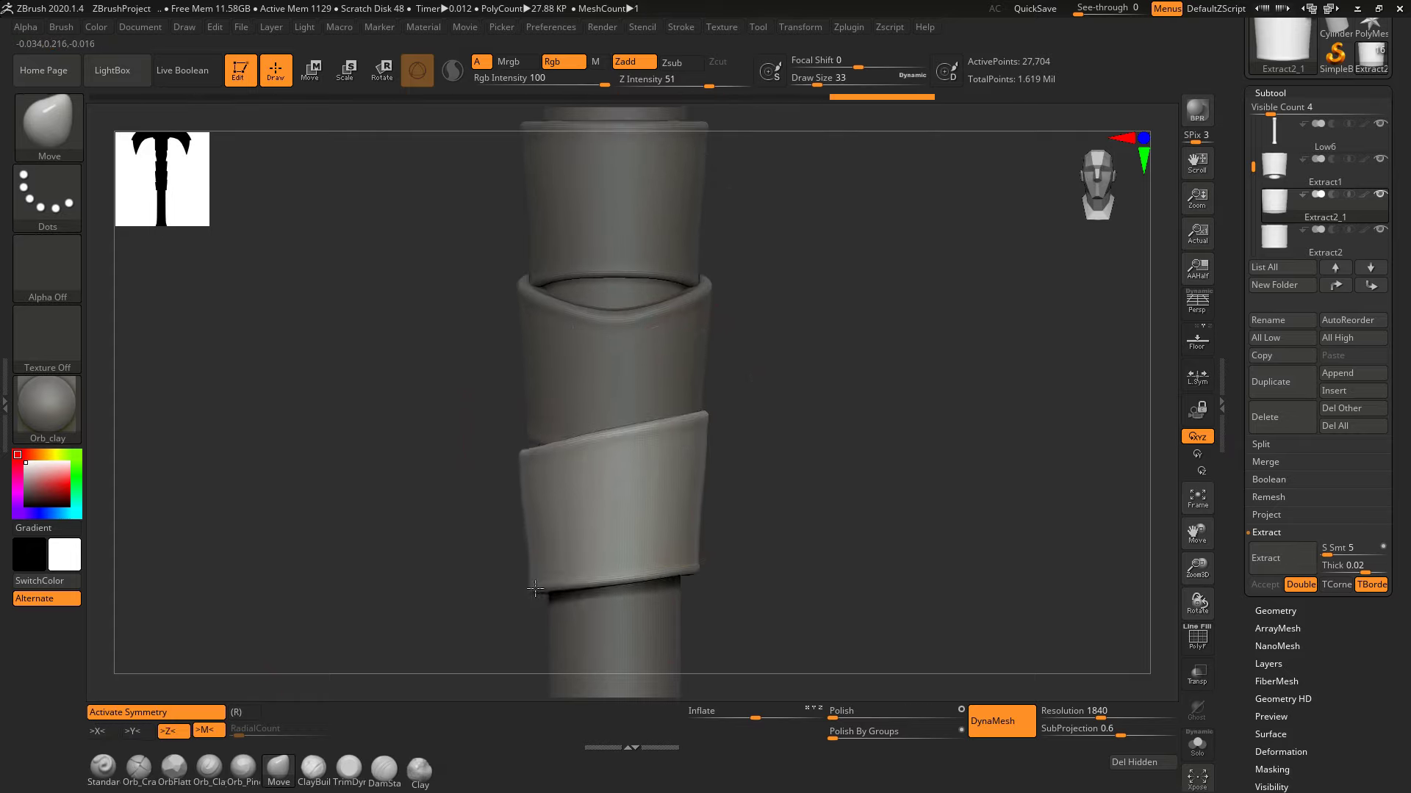
mouse_move(535, 588)
right_mouse_down()
mouse_move(746, 494)
mouse_move(517, 503)
right_mouse_up()
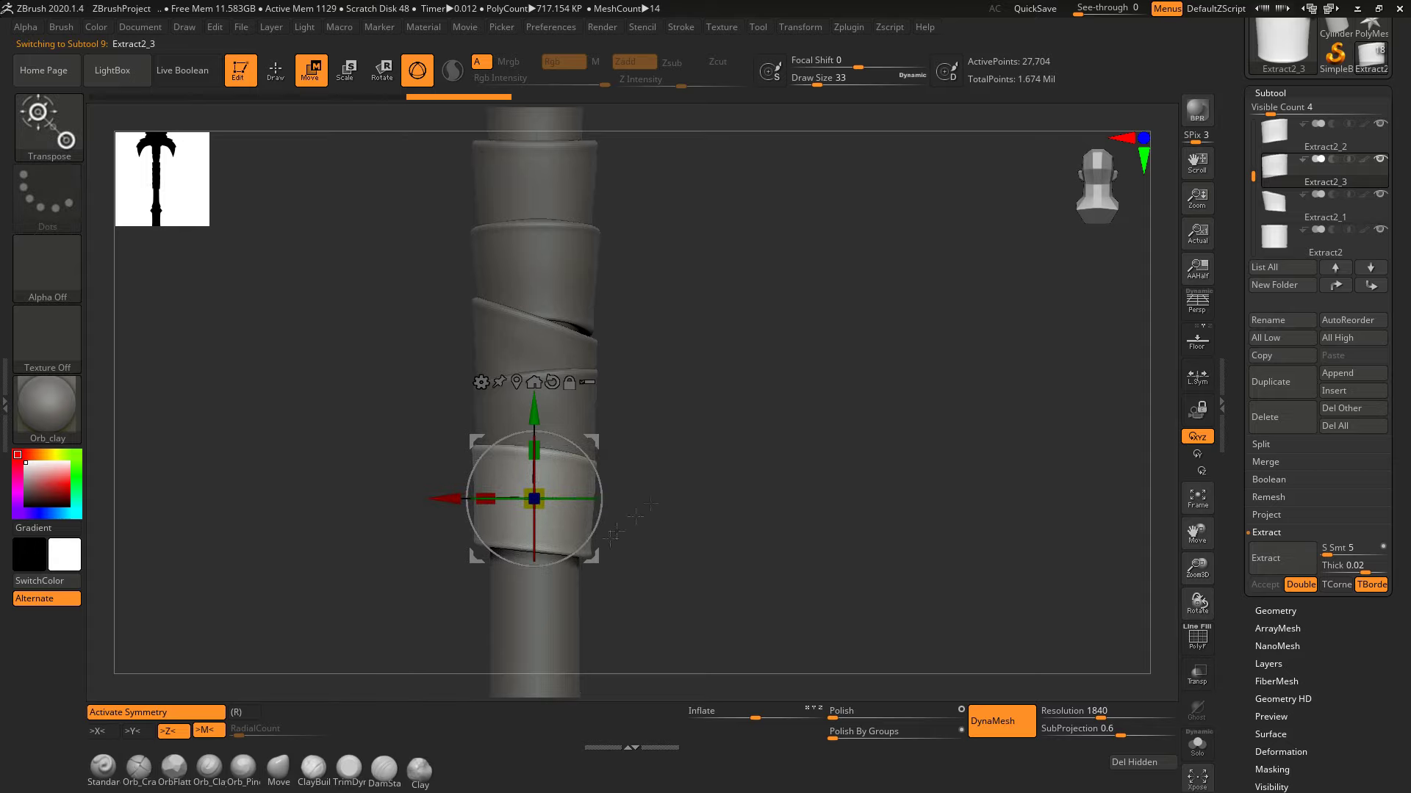
Return the view to the front and select the staff's main shaft piece
left_click_drag(554, 461, 580, 450, "shift")
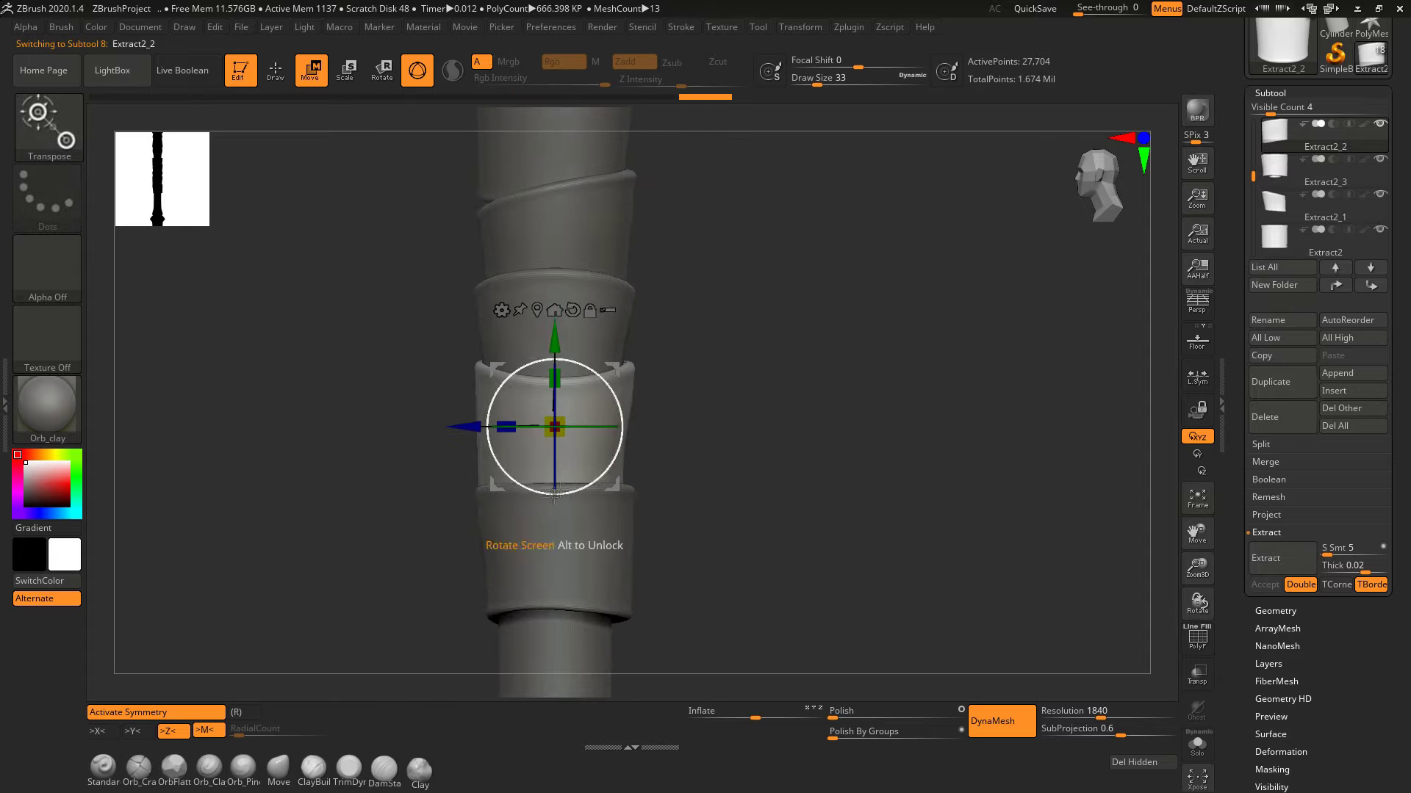
left_click_drag(577, 569, 498, 488)
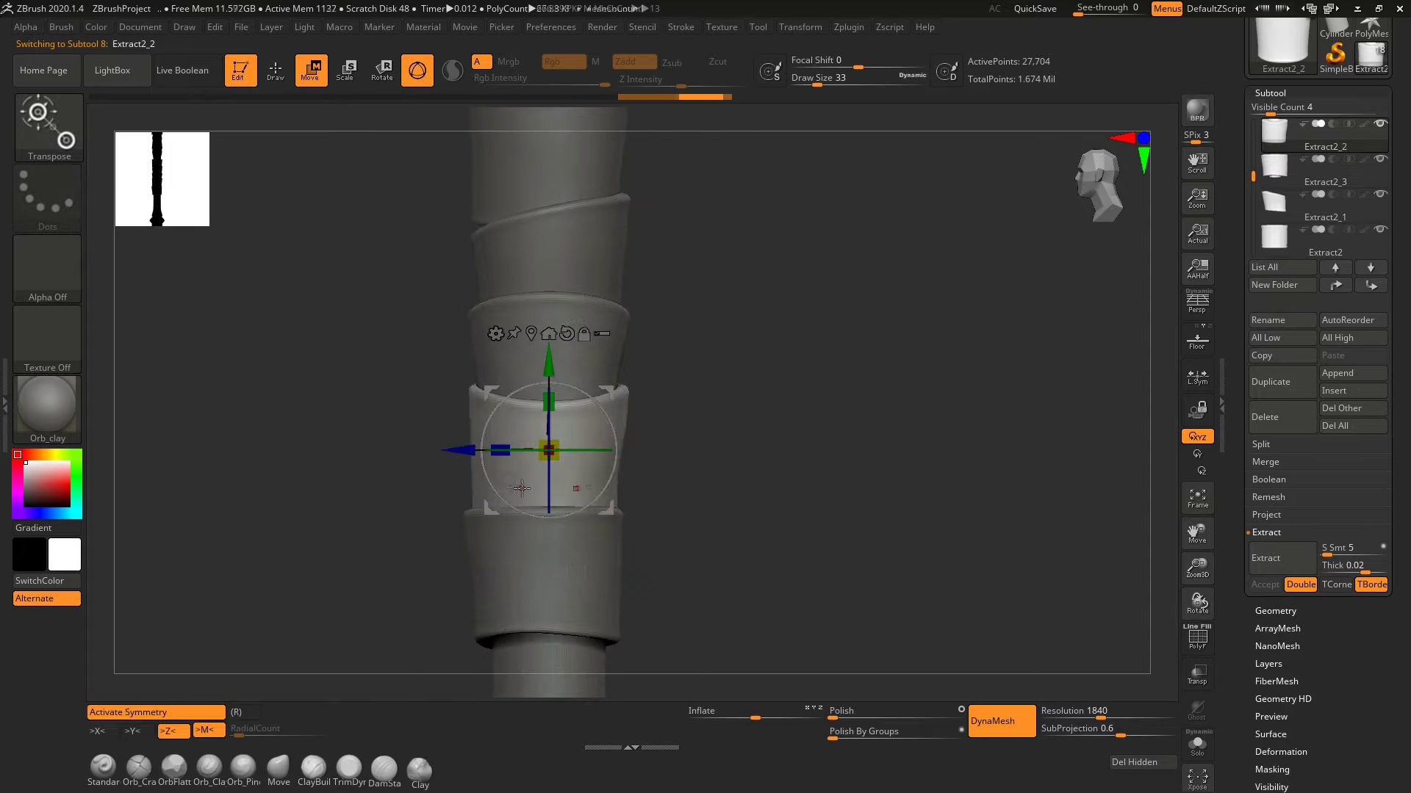
key("q")
mouse_move(683, 470)
left_mouse_down("shift")
mouse_move(691, 461)
mouse_move(705, 497)
mouse_move(531, 548)
mouse_move(677, 557)
mouse_move(551, 434)
mouse_move(764, 649)
mouse_move(661, 559)
left_mouse_up("shift")
key("w")
left_click(588, 501, "alt")
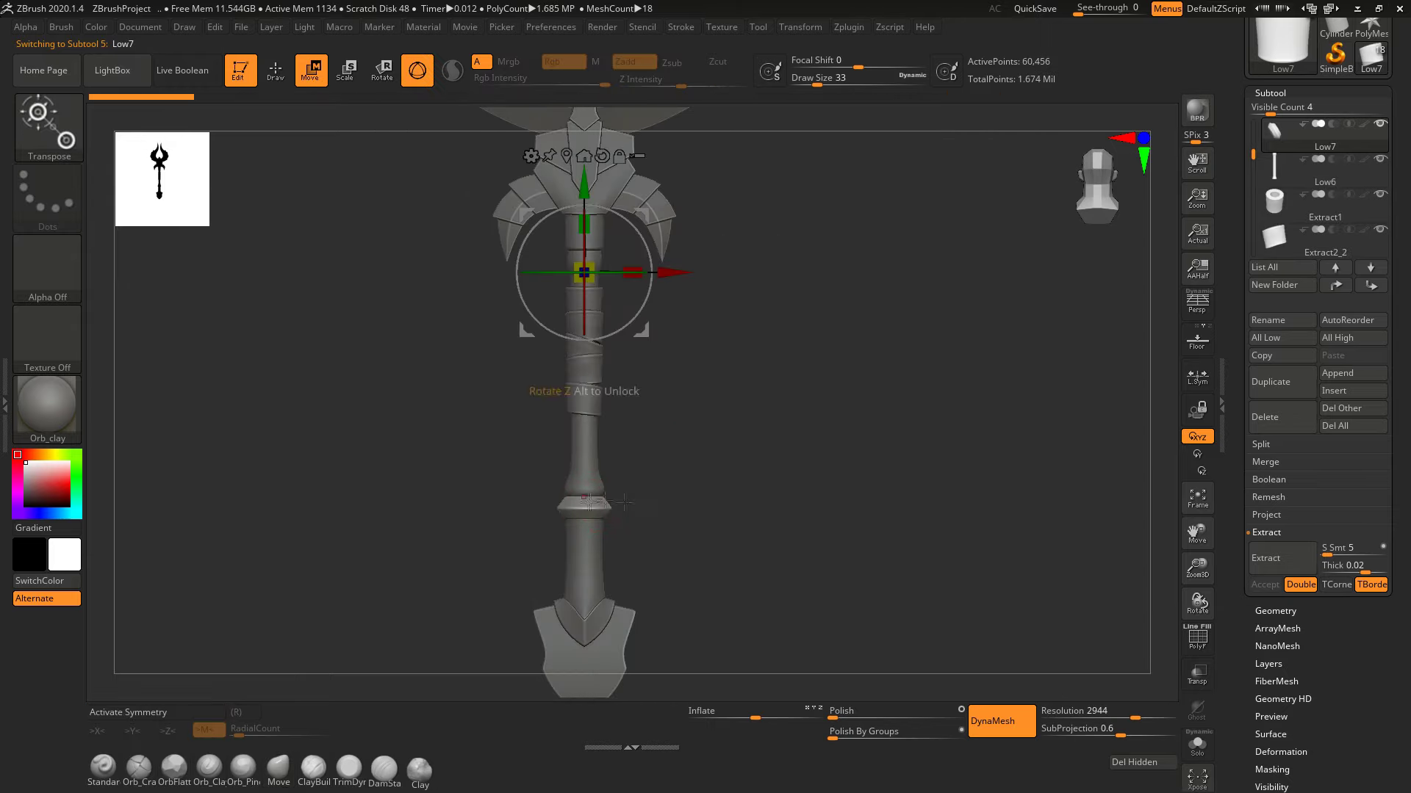
Duplicate the Low8_1 collar ring and place the copy higher up the handle
left_click(603, 481, "alt")
left_click_drag(650, 514, 661, 536, "alt")
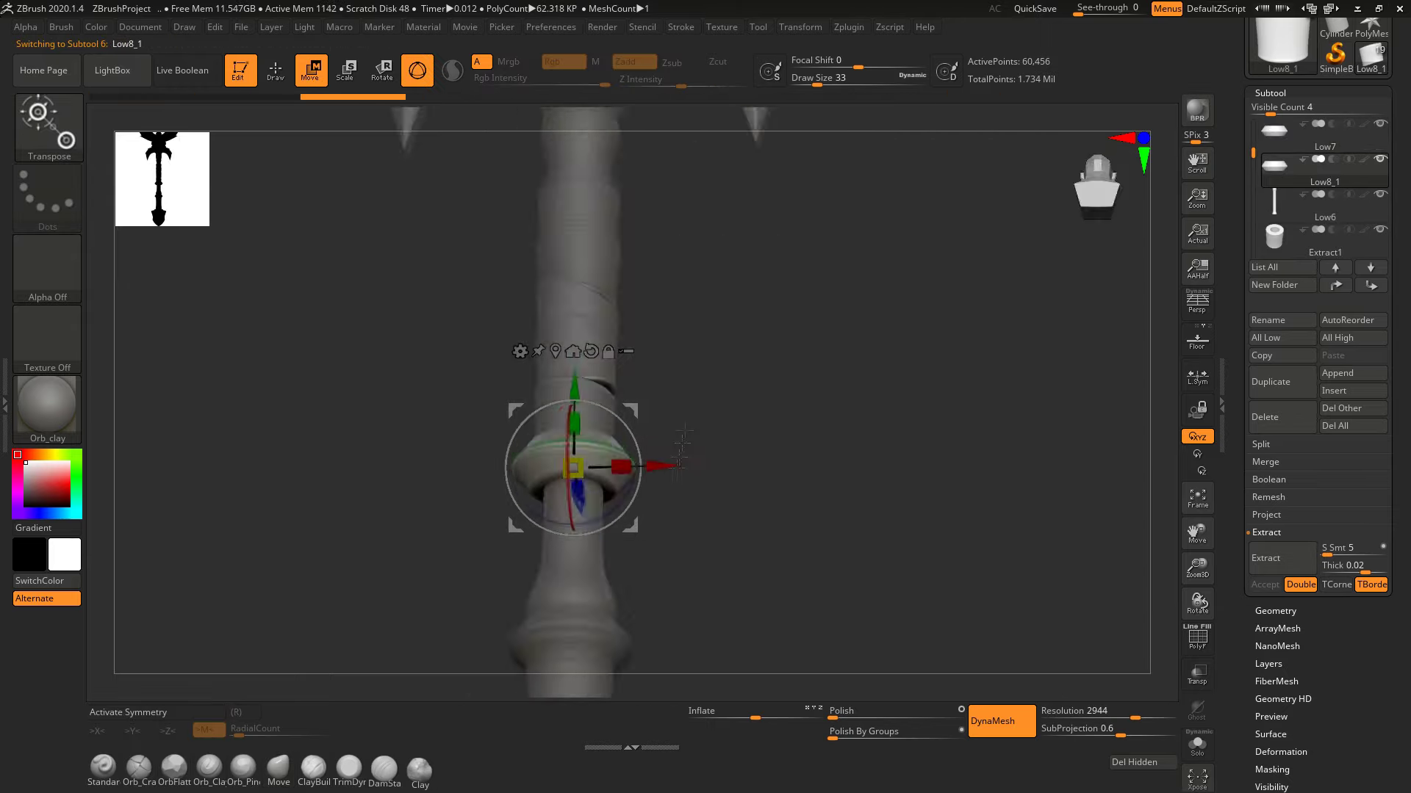
left_click_drag(680, 460, 596, 424)
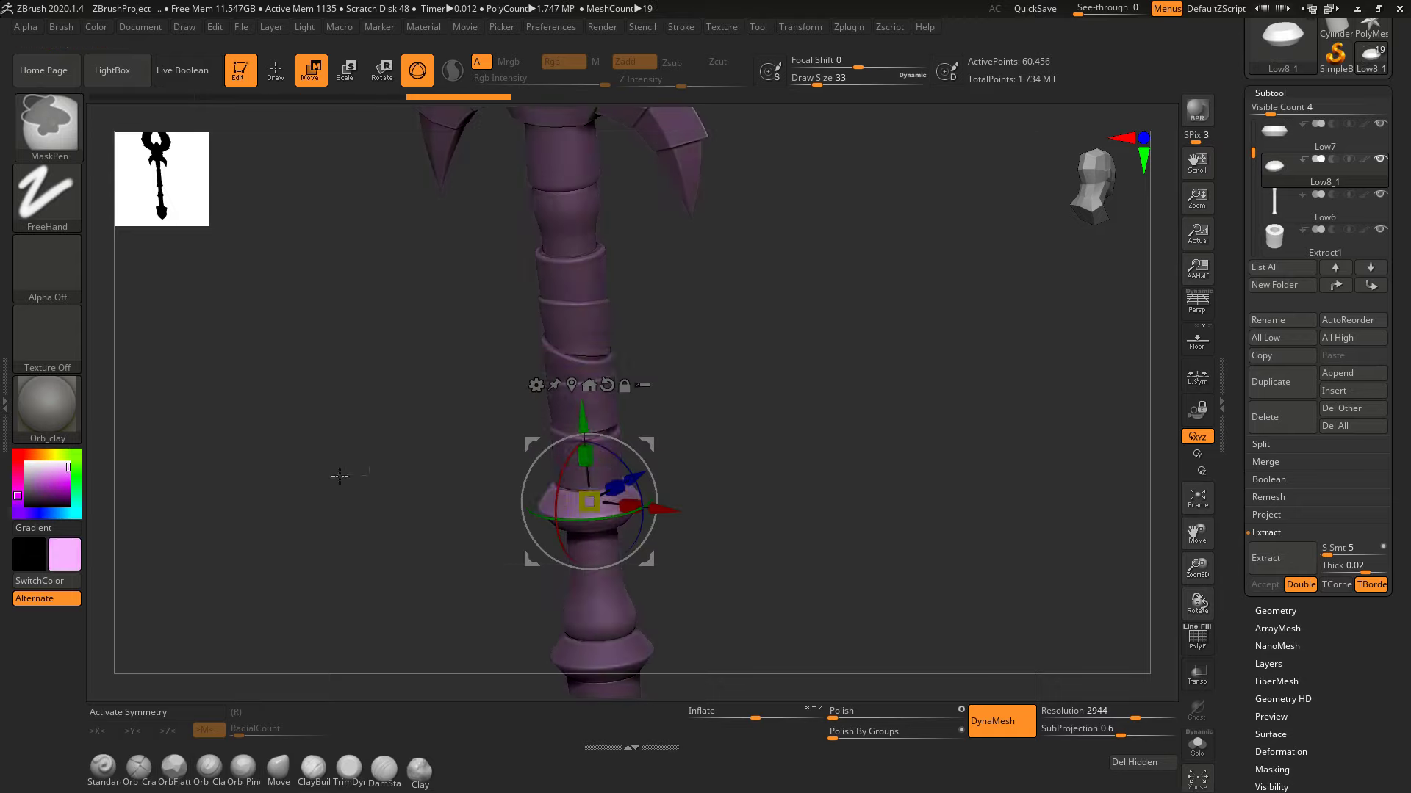
left_click(690, 326, "ctrl")
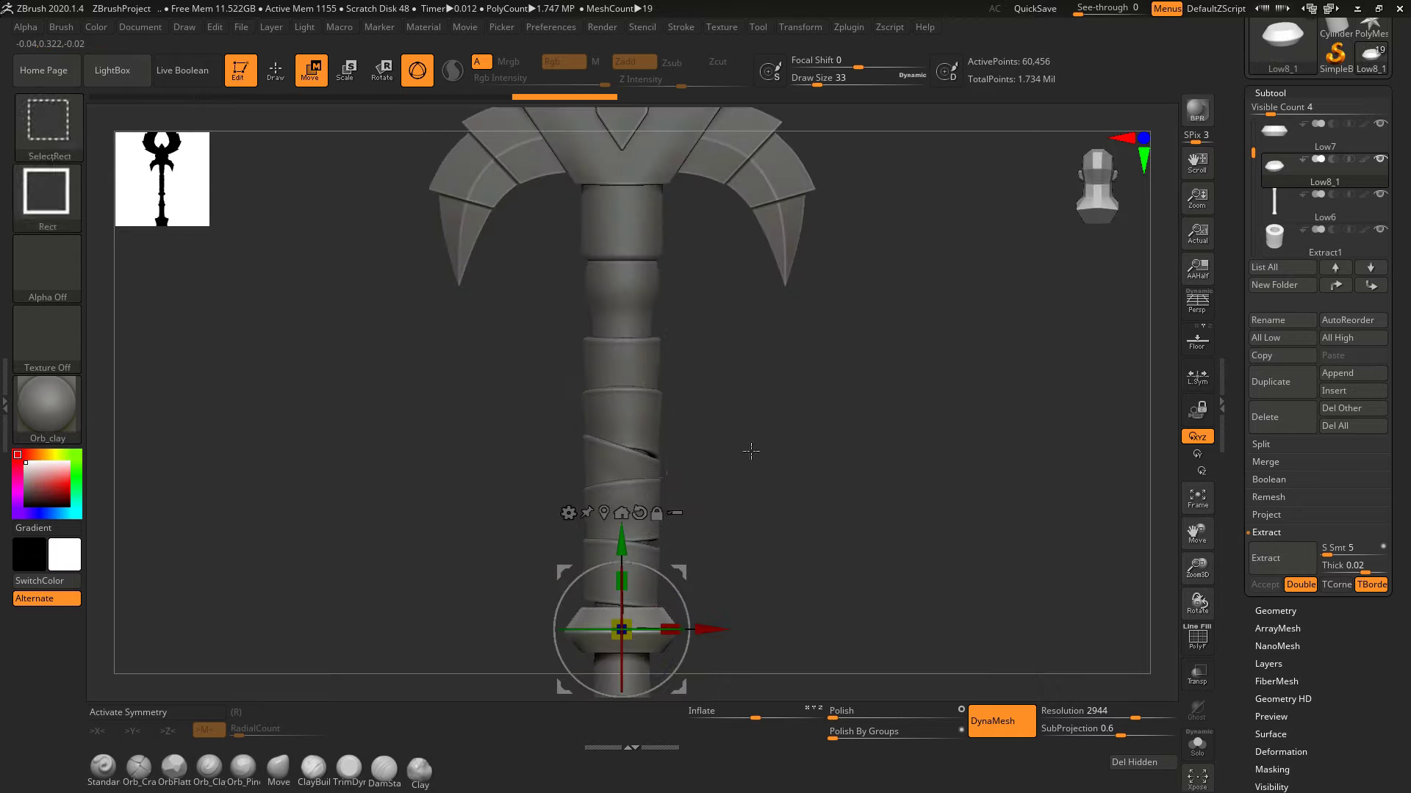
left_click_drag(620, 536, 620, 222, "ctrl")
left_click_drag(750, 448, 709, 393)
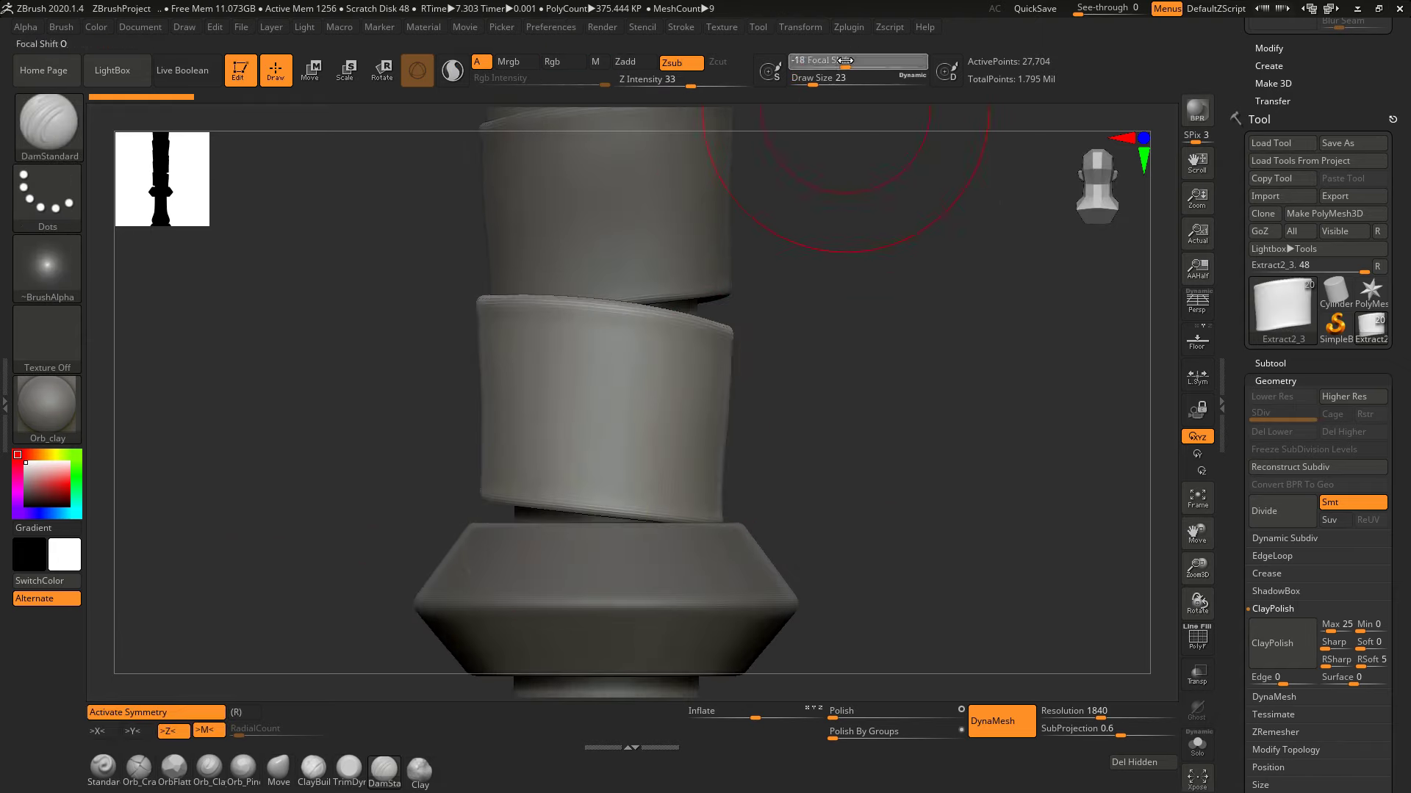
Set focal shift to -18, carve a diagonal crease into the middle wrap band, and enable X symmetry
left_click_drag(852, 60, 845, 61)
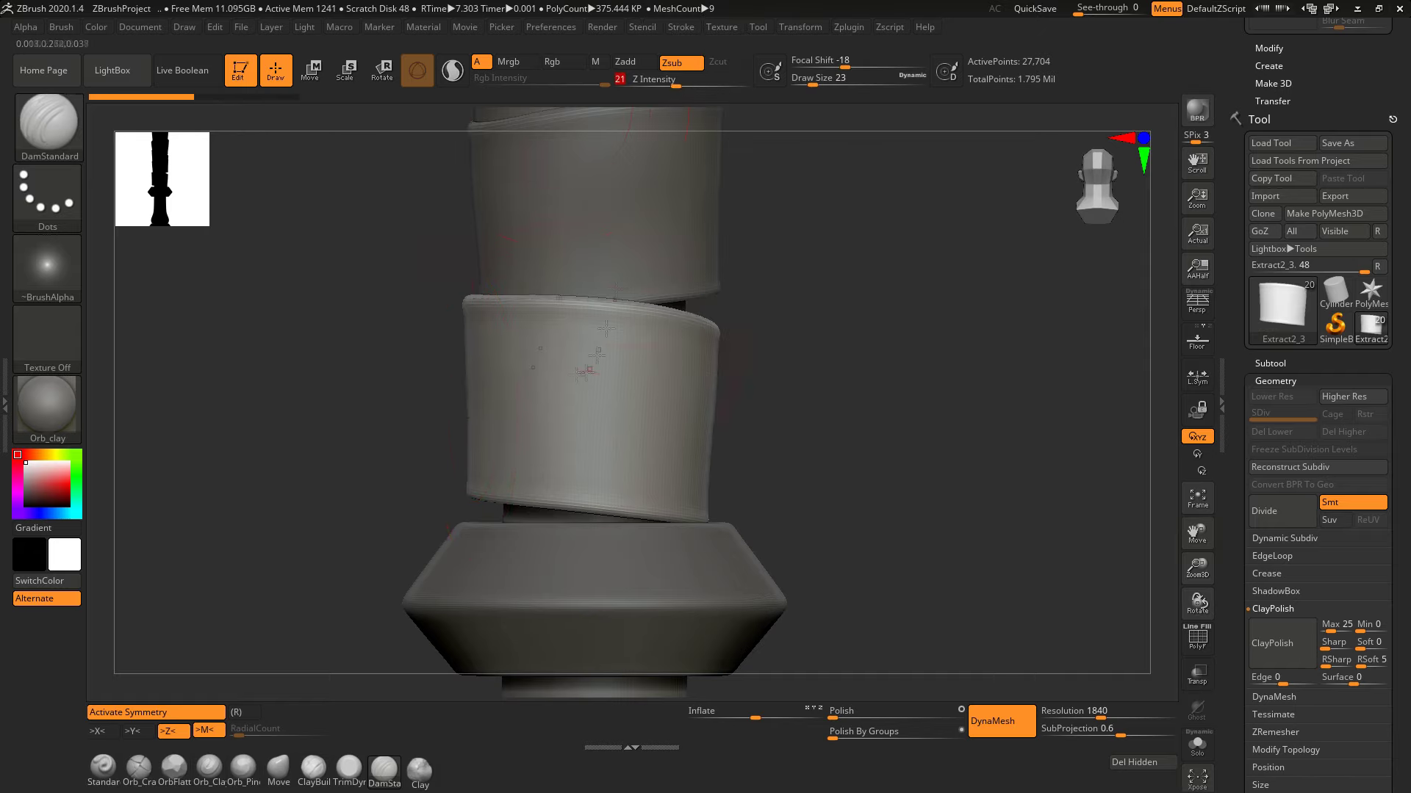
left_click_drag(542, 388, 659, 451)
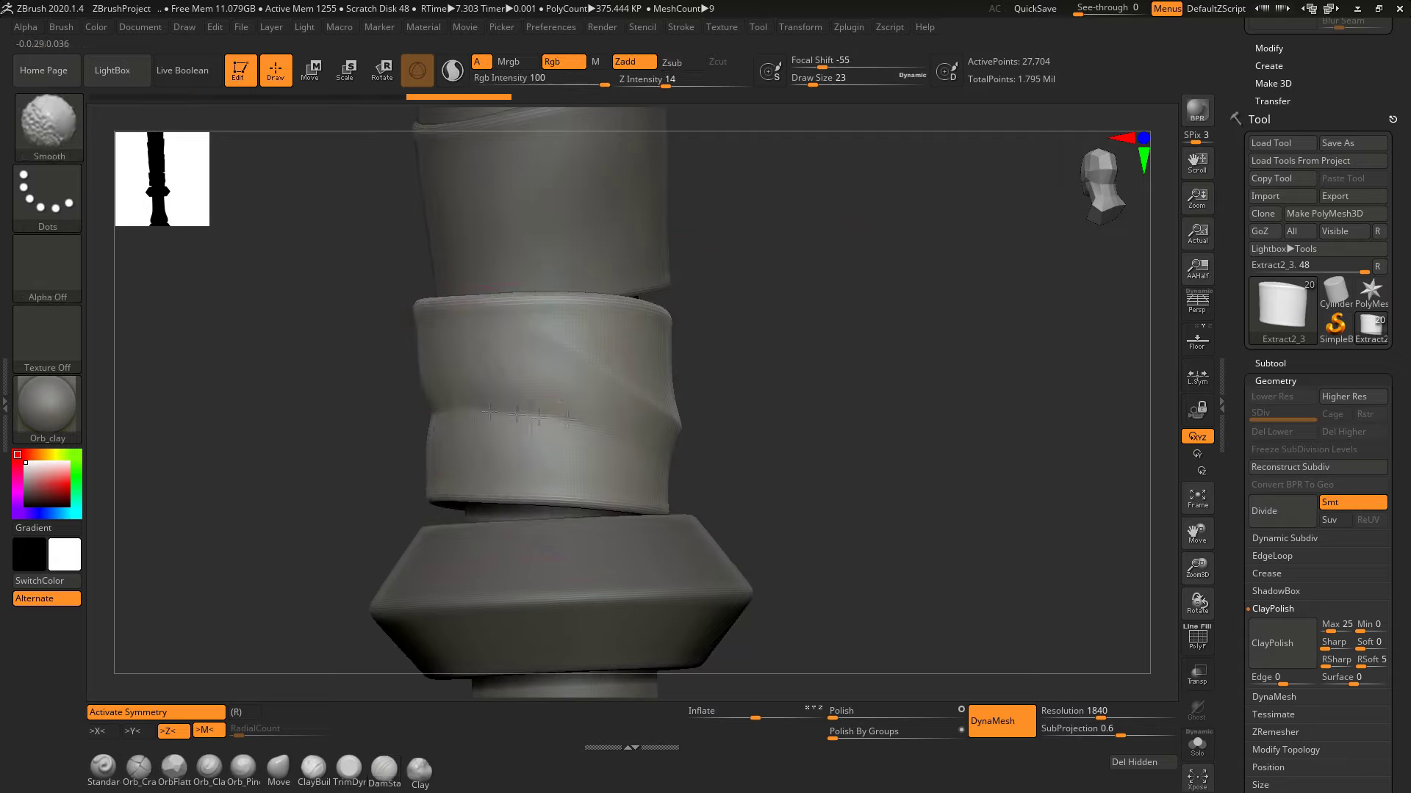
key("x")
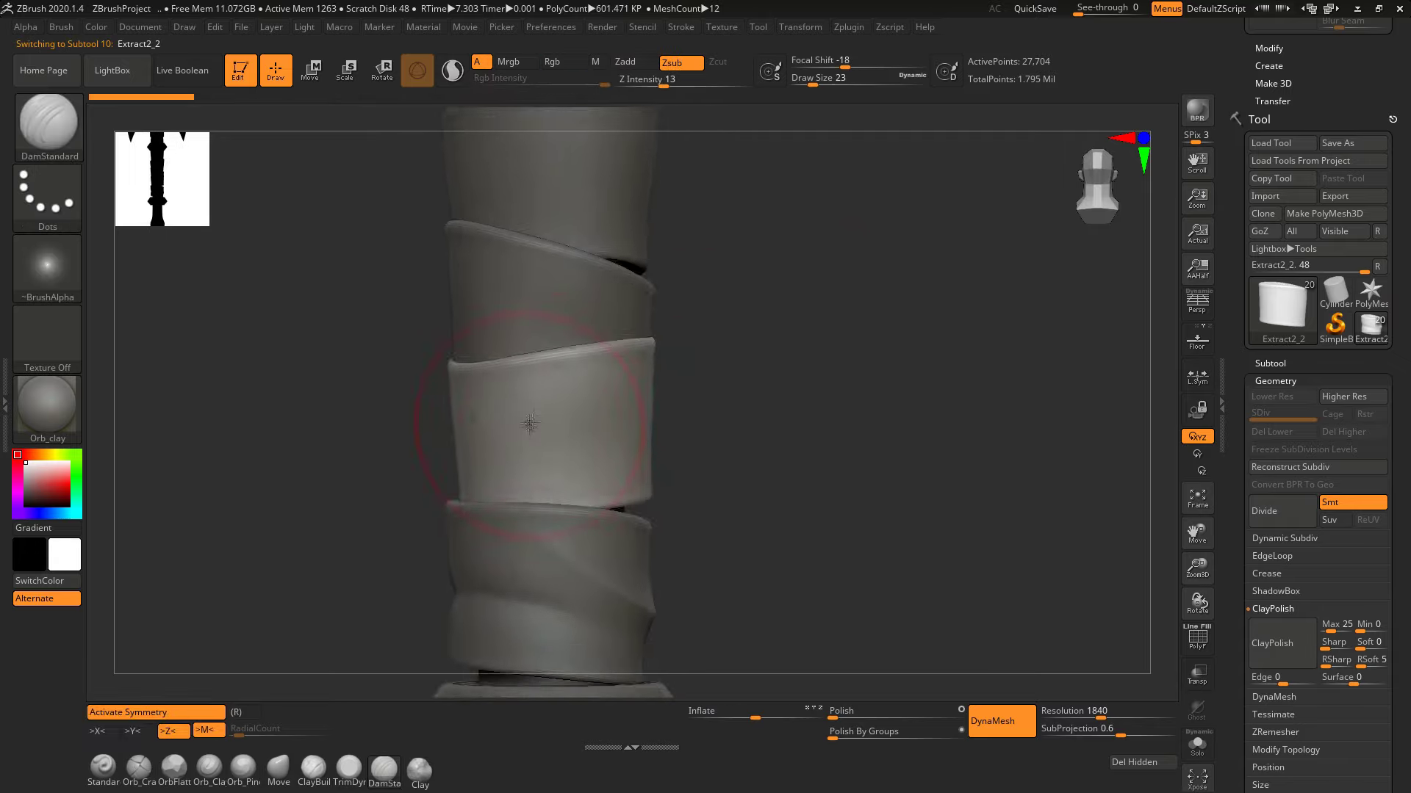
right_click_drag(563, 485, 691, 440)
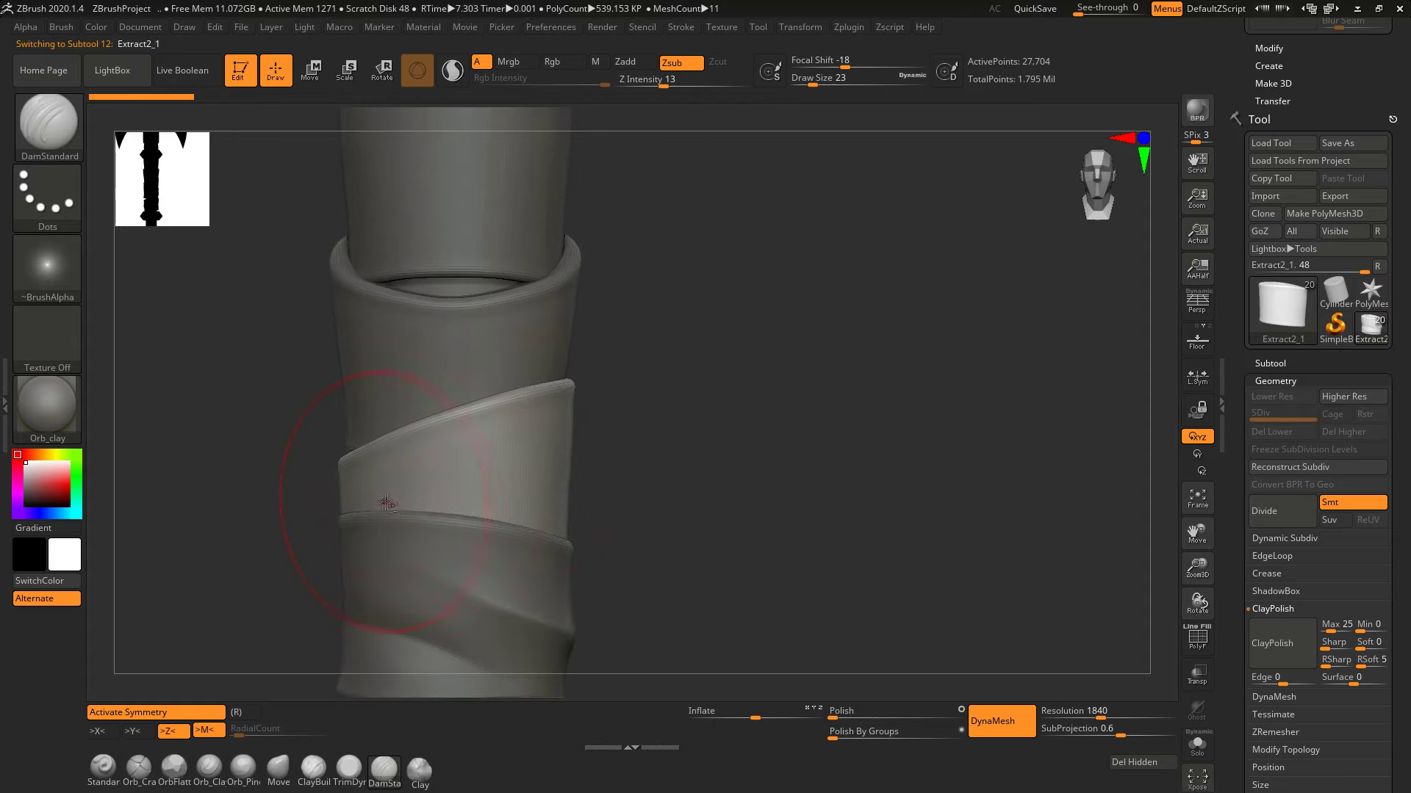
Orbit up the handle to check the upper bands, then select the lower wrap band
left_click_drag(626, 415, 313, 487)
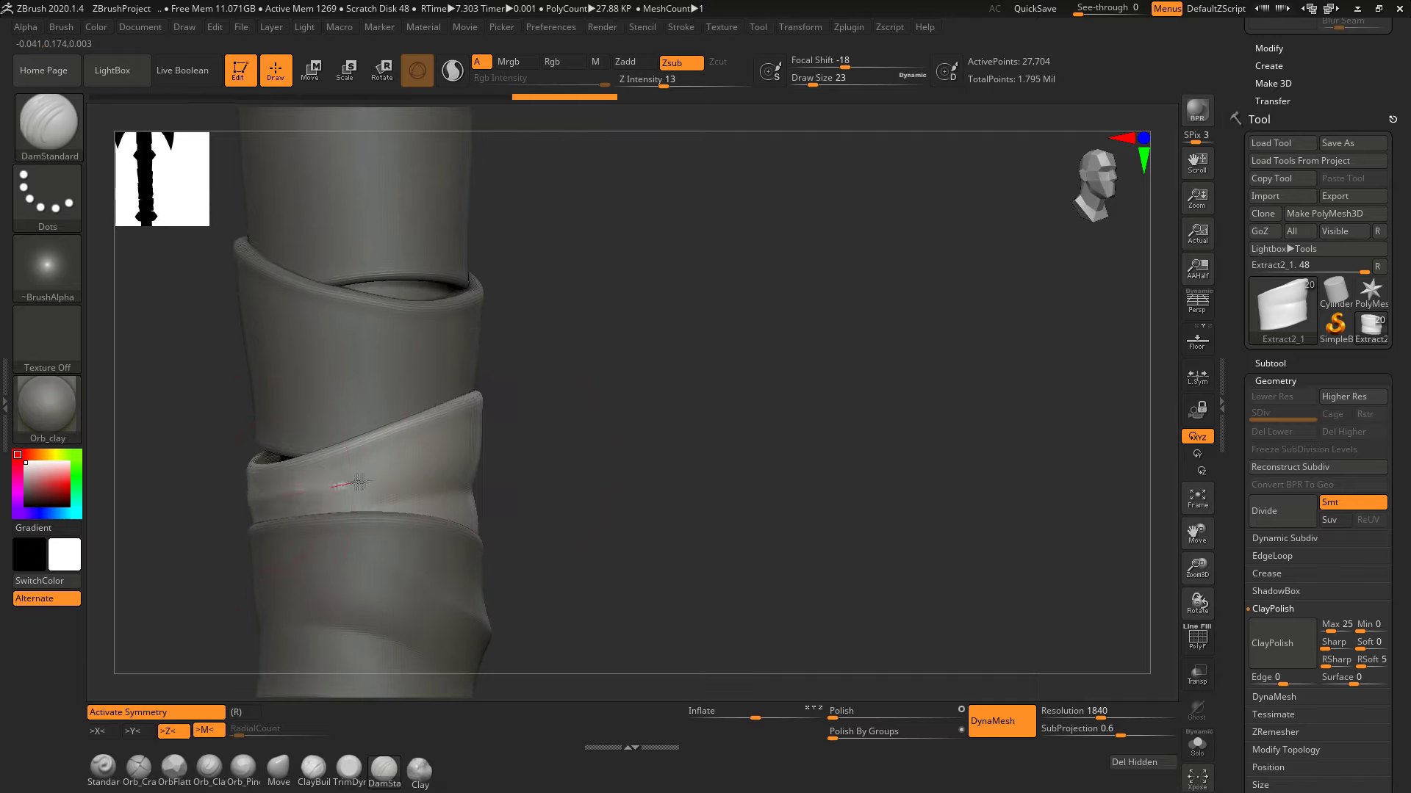
left_click_drag(346, 485, 283, 487)
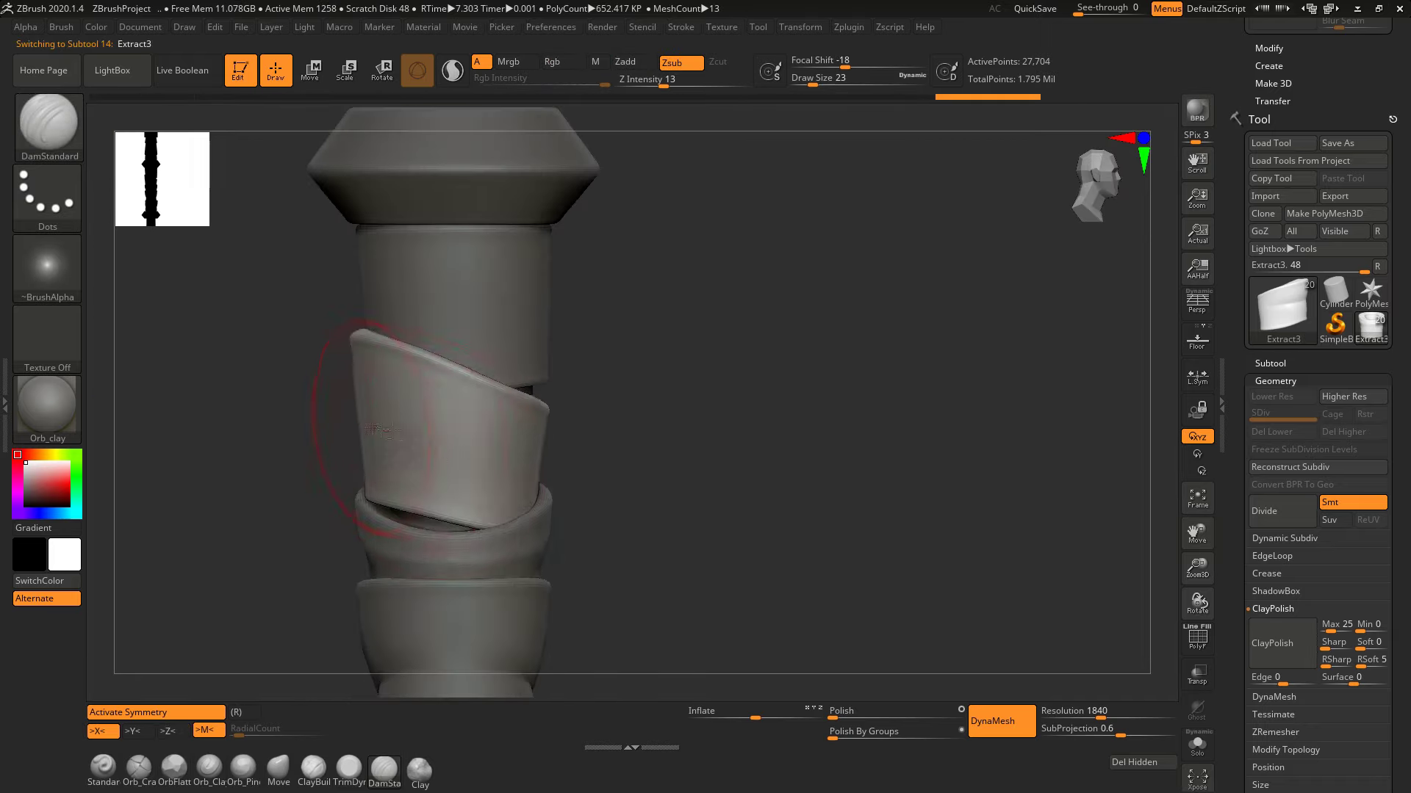
mouse_move(382, 430)
right_mouse_down()
mouse_move(340, 437)
mouse_move(364, 439)
right_mouse_up()
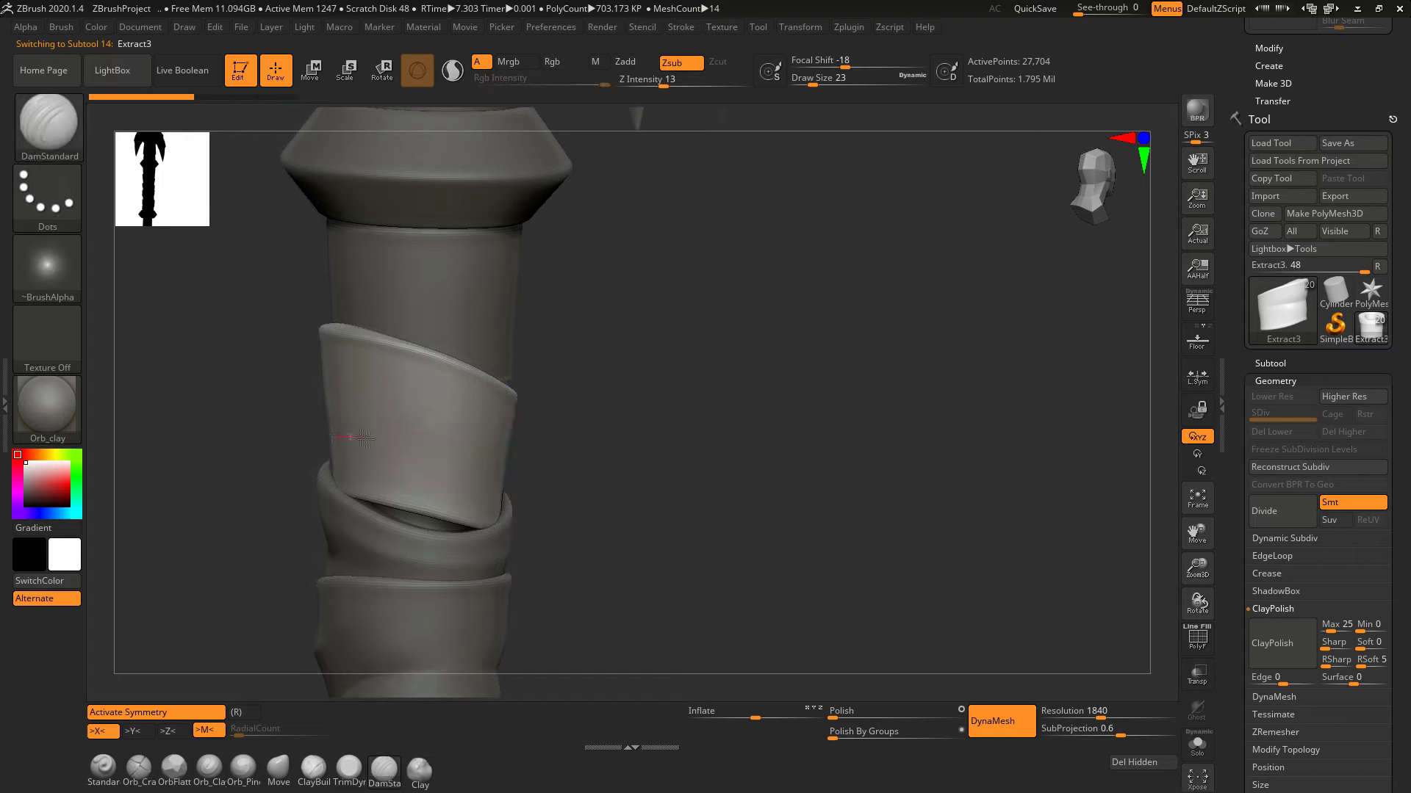
right_click_drag(551, 504, 351, 430)
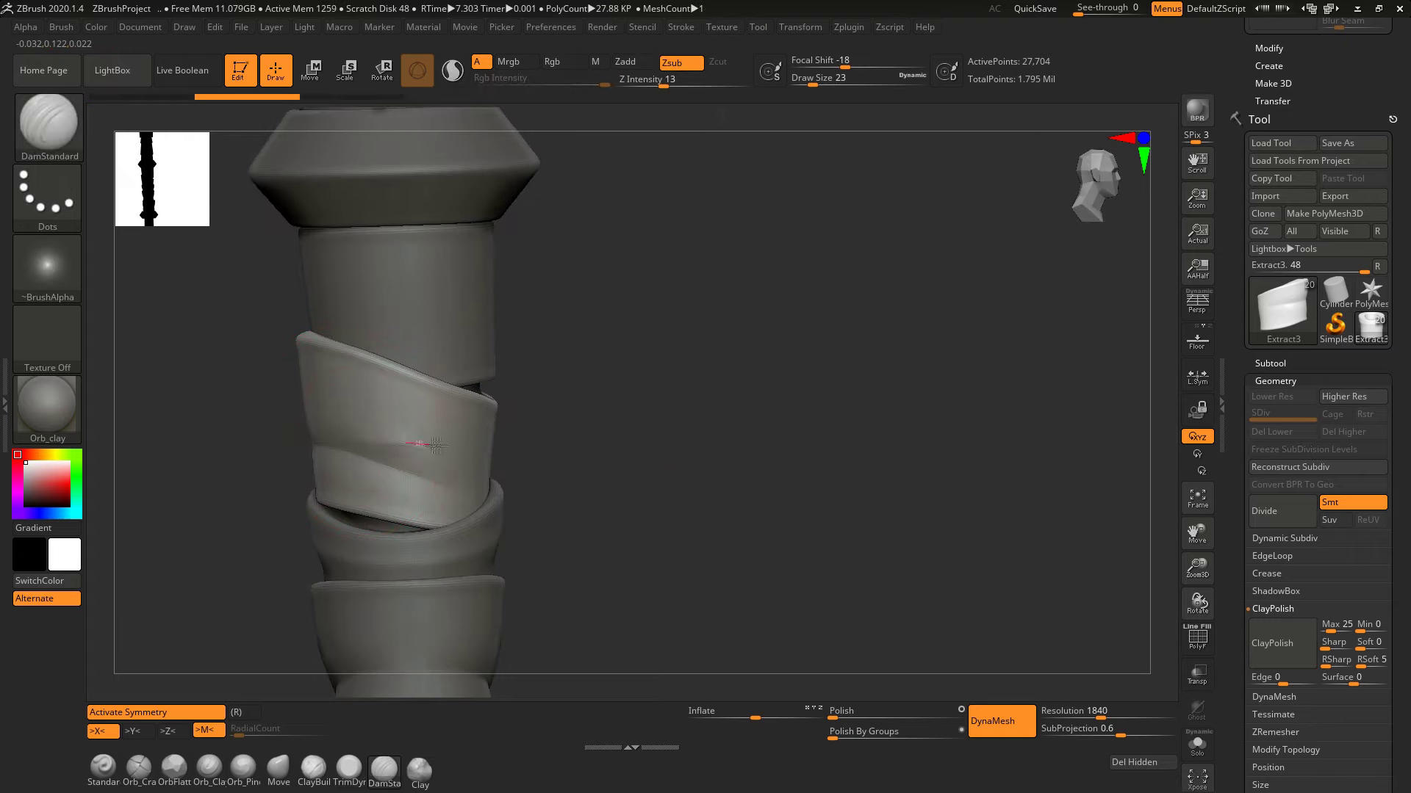
right_click_drag(531, 436, 376, 459)
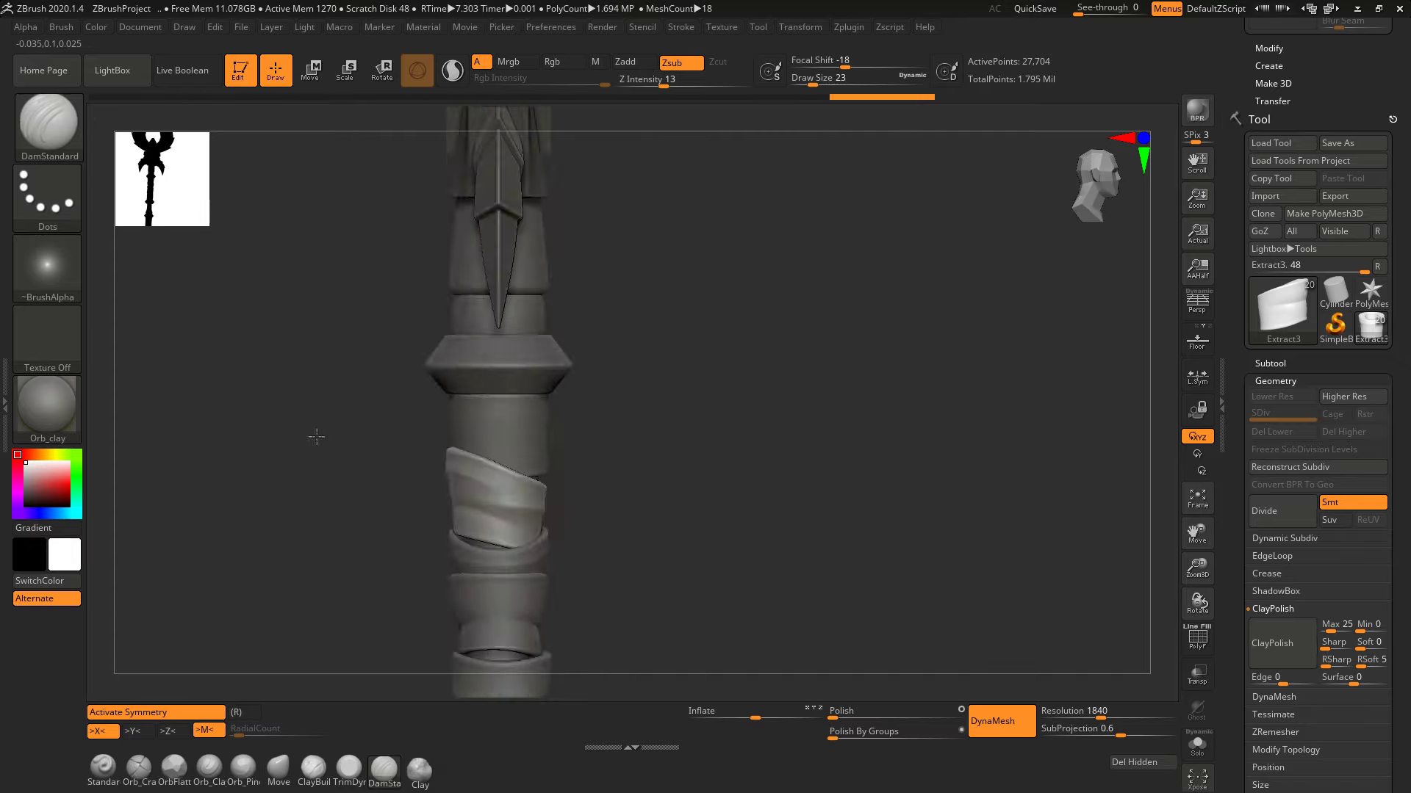
right_click_drag(422, 483, 423, 368, "alt")
left_click(328, 553, "alt")
Inspect the lower wrap bands below the flared ring from several angles
mouse_move(368, 441)
right_mouse_down("alt")
mouse_move(327, 553)
mouse_move(313, 533)
right_mouse_up("alt")
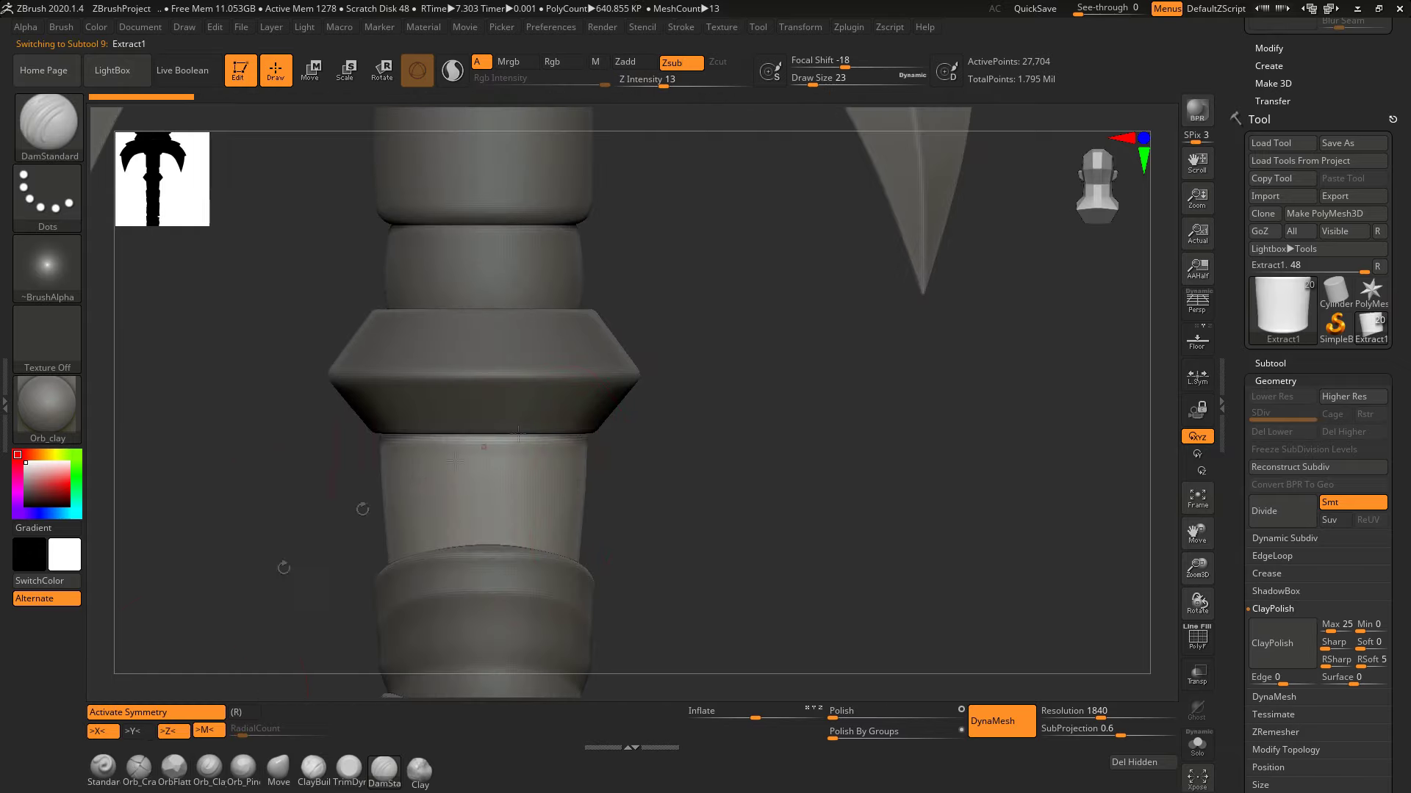
mouse_move(641, 448)
right_mouse_down("ctrl")
mouse_move(551, 482)
mouse_move(355, 443)
right_mouse_up("ctrl")
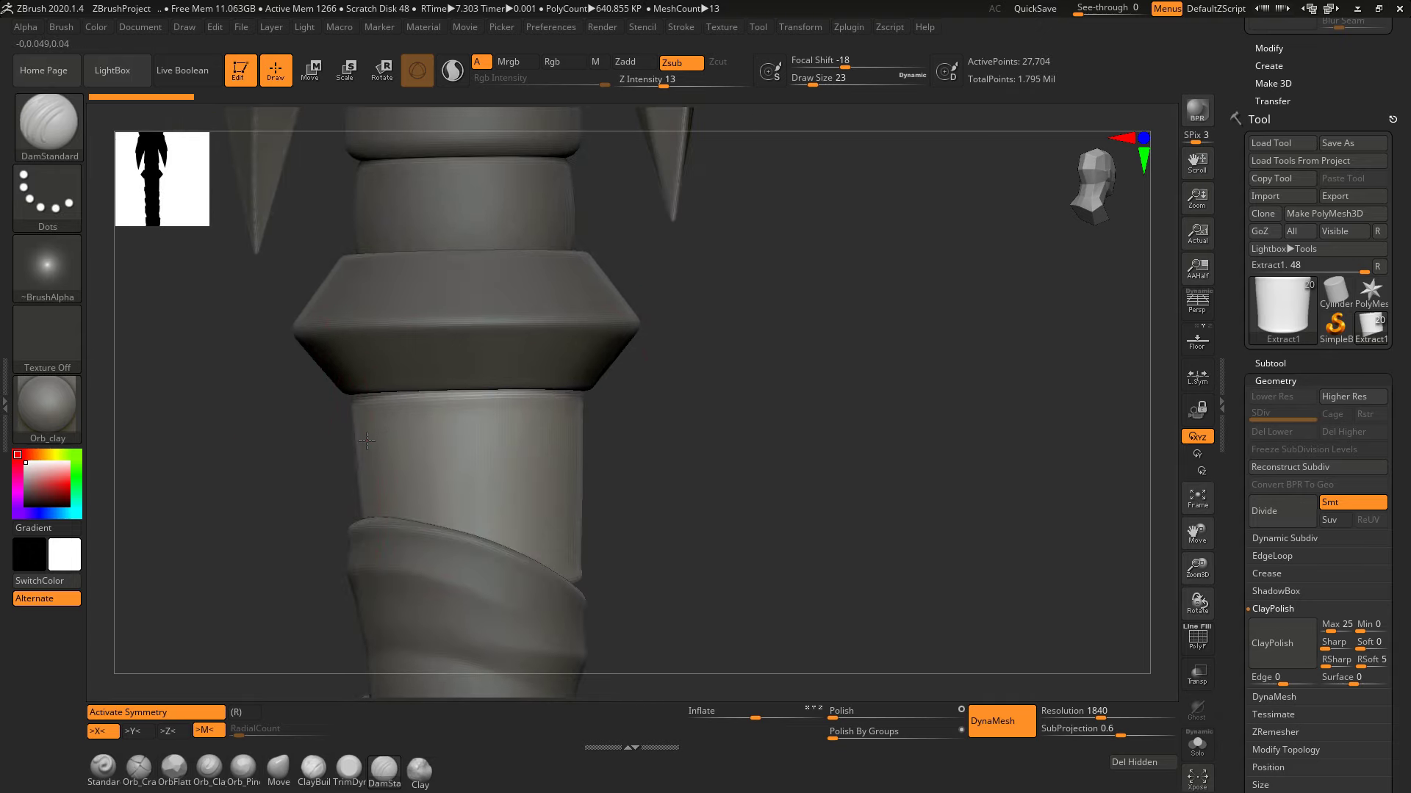
right_click_drag(572, 478, 353, 439)
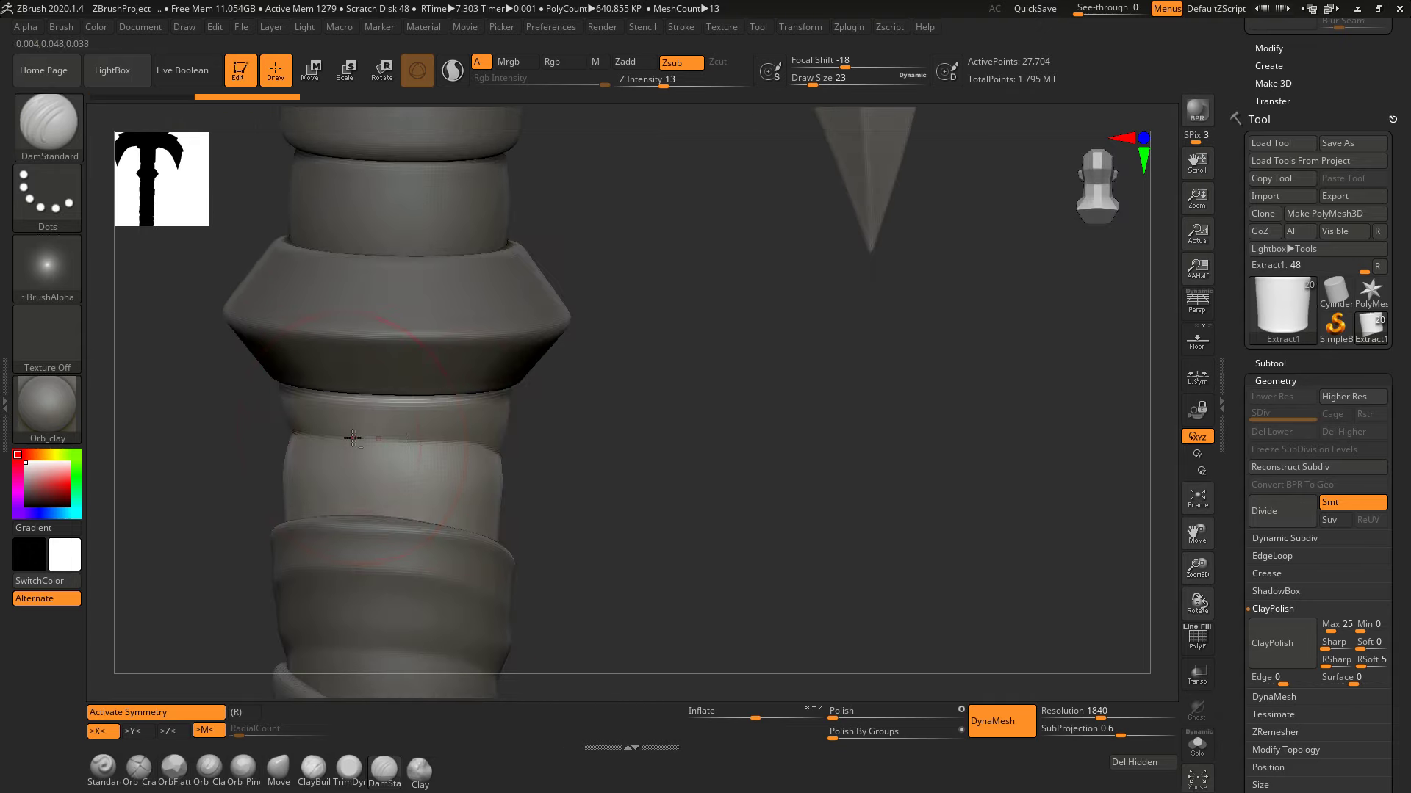
mouse_move(454, 430)
right_mouse_down()
mouse_move(487, 441)
mouse_move(441, 441)
right_mouse_up()
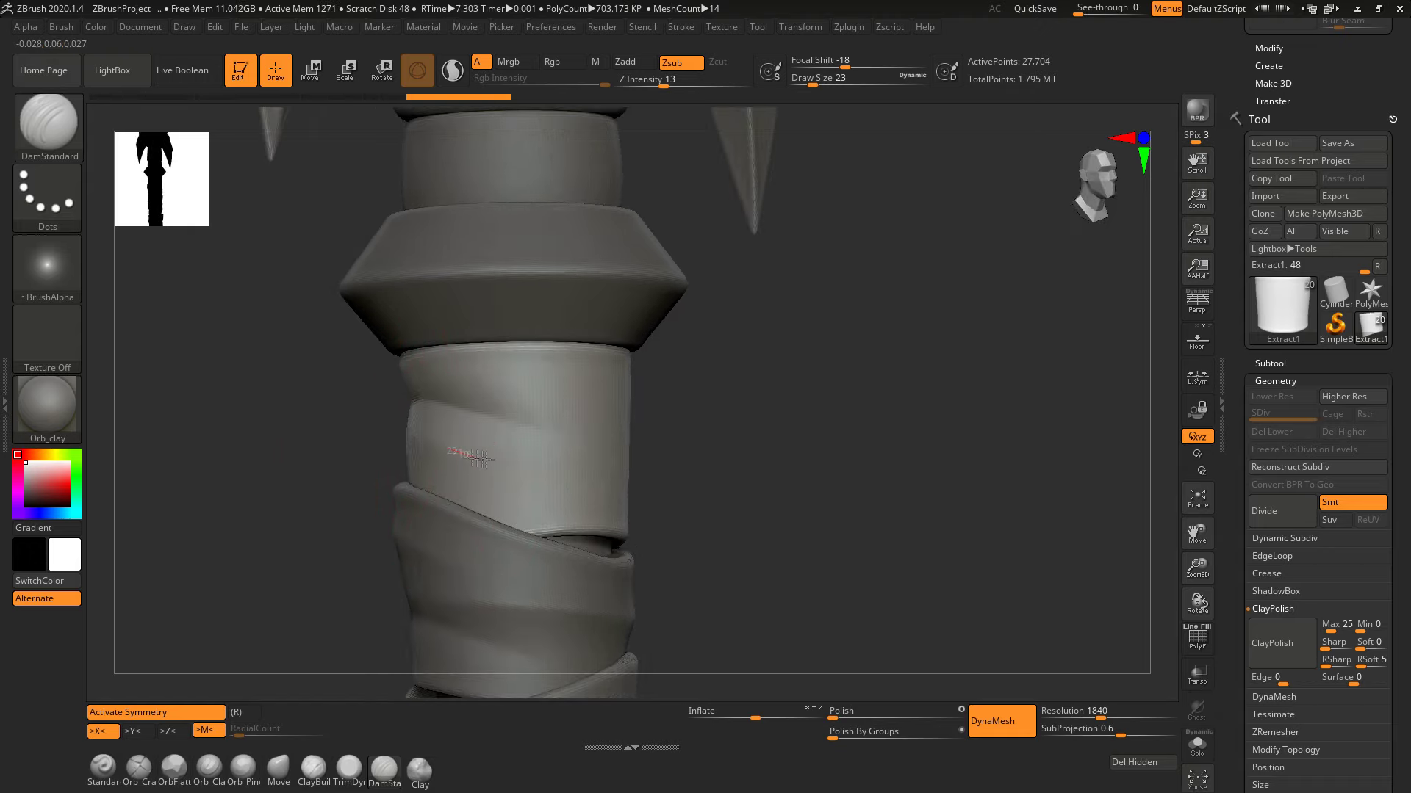
right_click_drag(659, 417, 409, 426)
right_click_drag(535, 479, 588, 418)
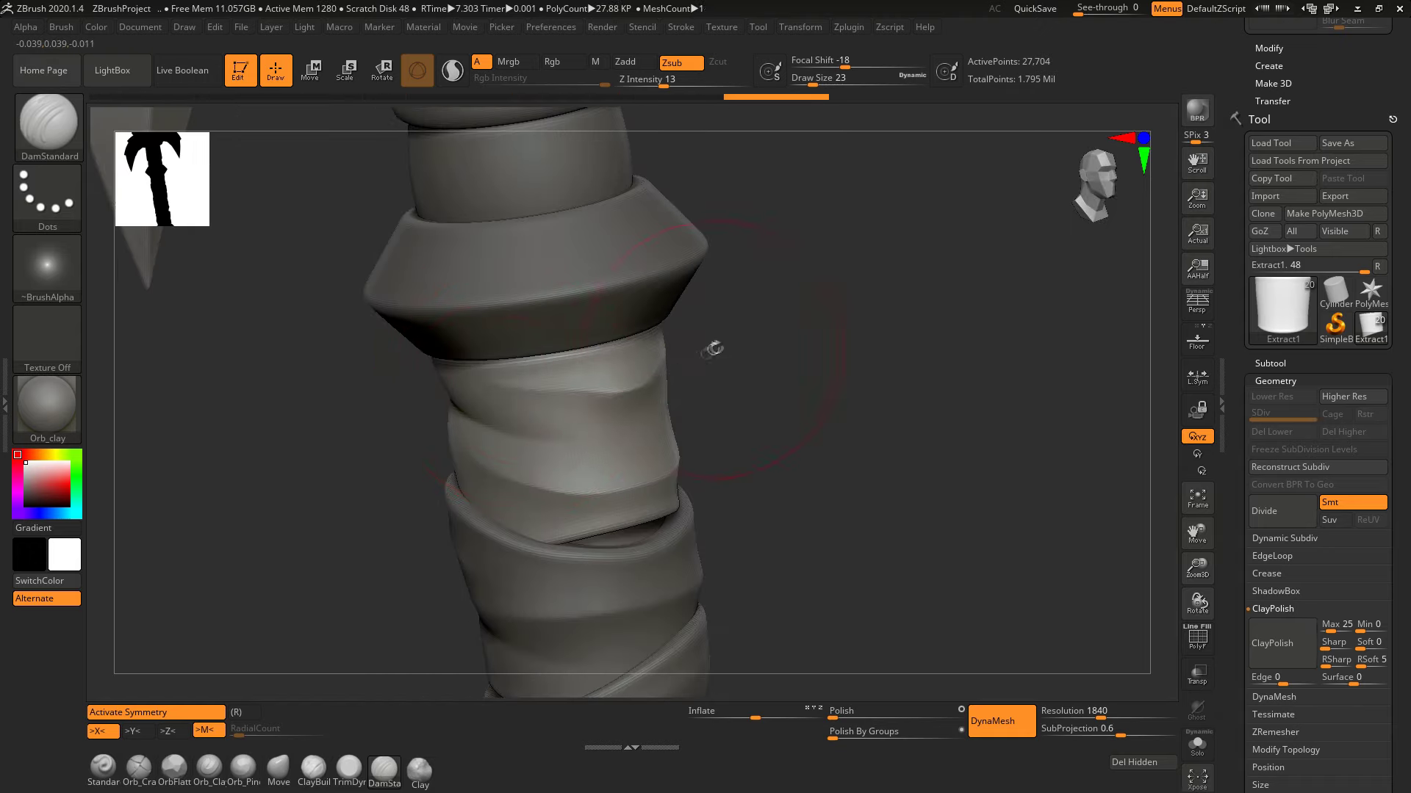
right_click_drag(683, 370, 507, 383)
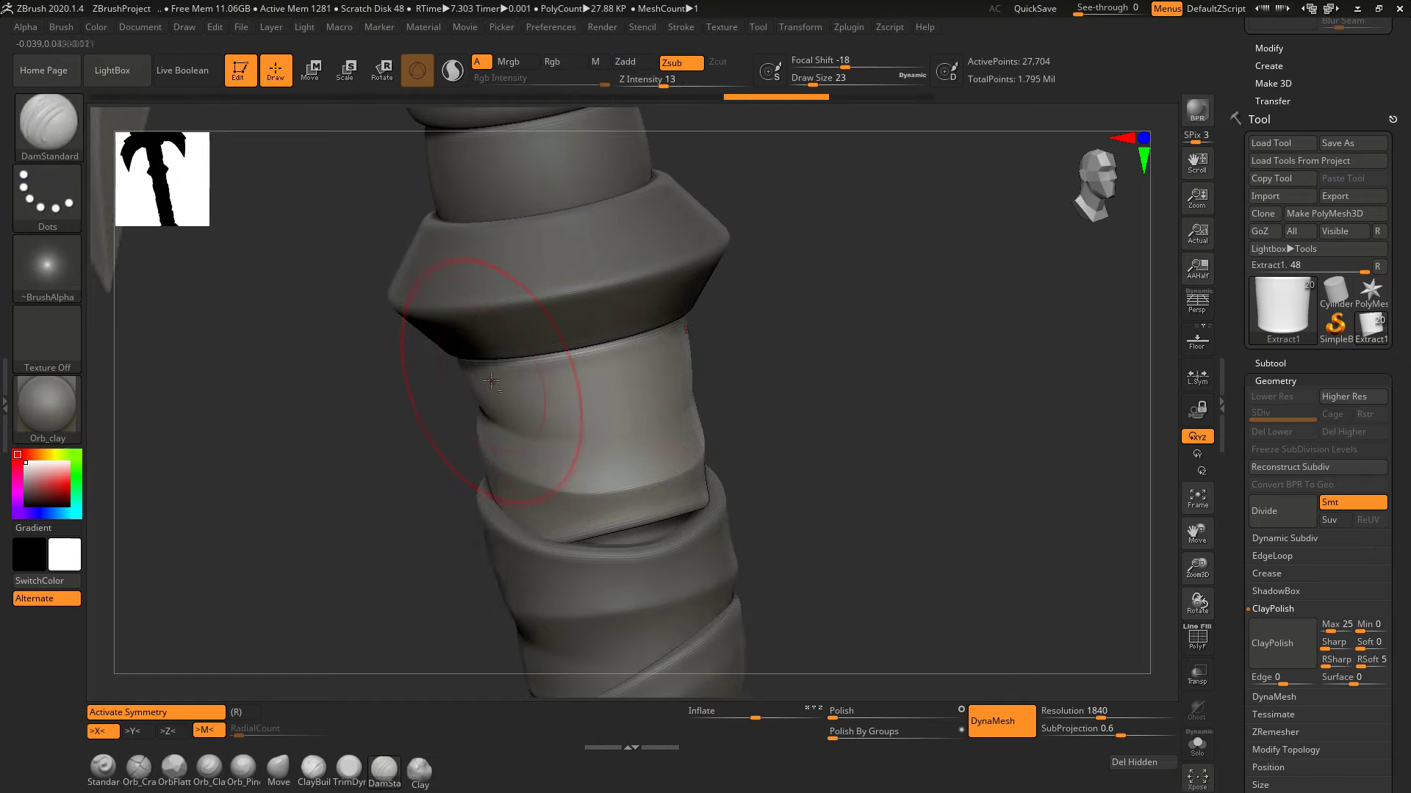
right_click_drag(649, 374, 393, 454)
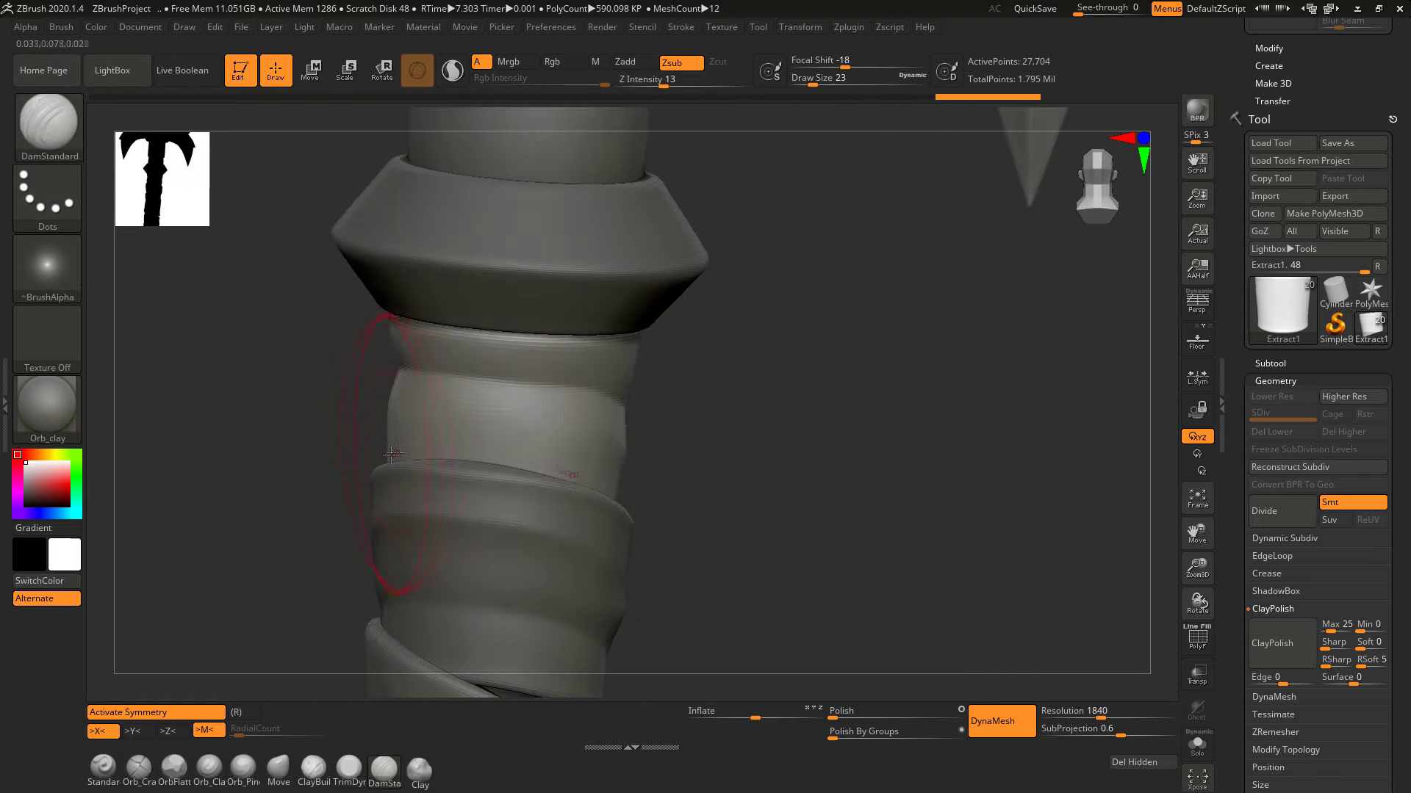
mouse_move(577, 453)
right_mouse_down()
mouse_move(479, 463)
mouse_move(507, 445)
right_mouse_up()
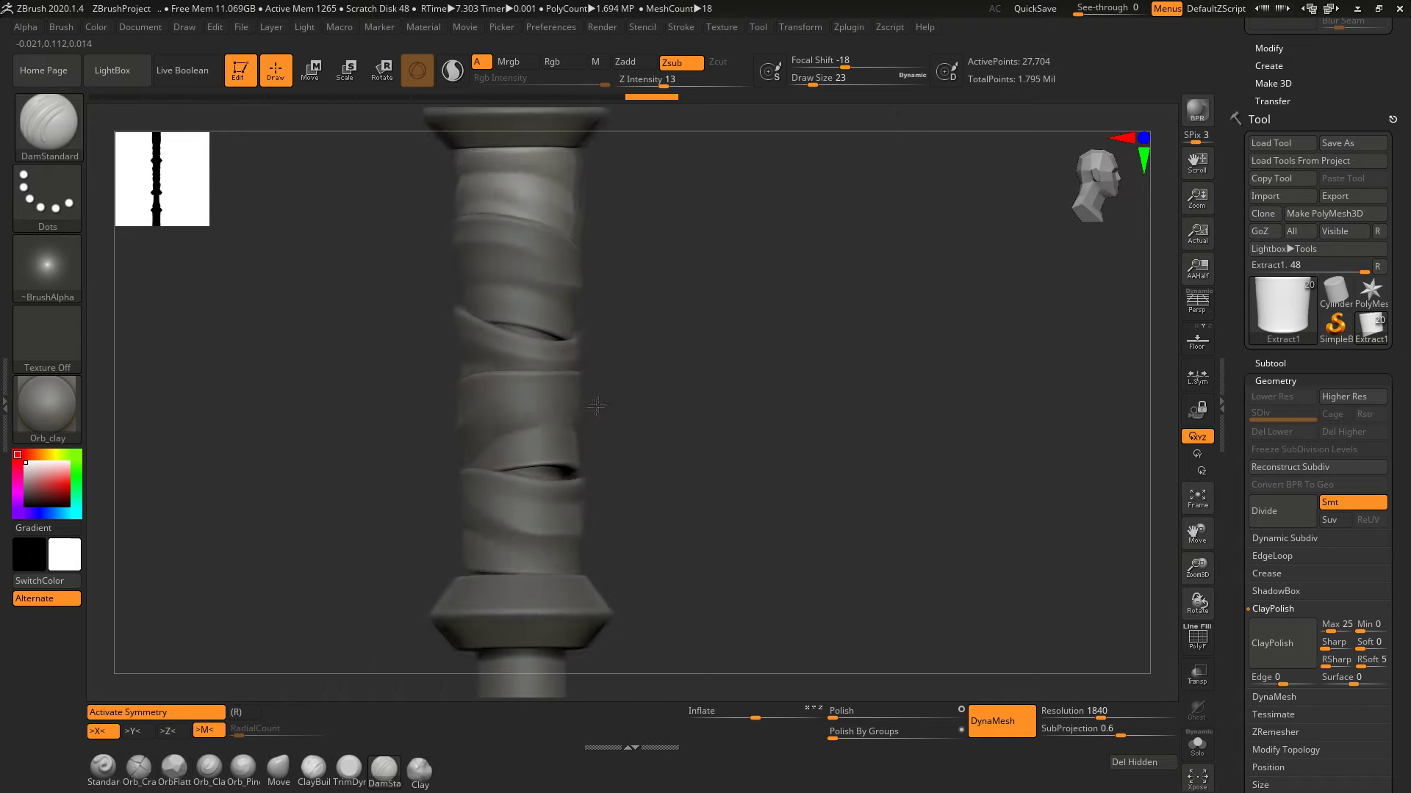
Select another wrap band, isolate it, and orbit around the wrapped handle column
left_click(507, 446, "alt")
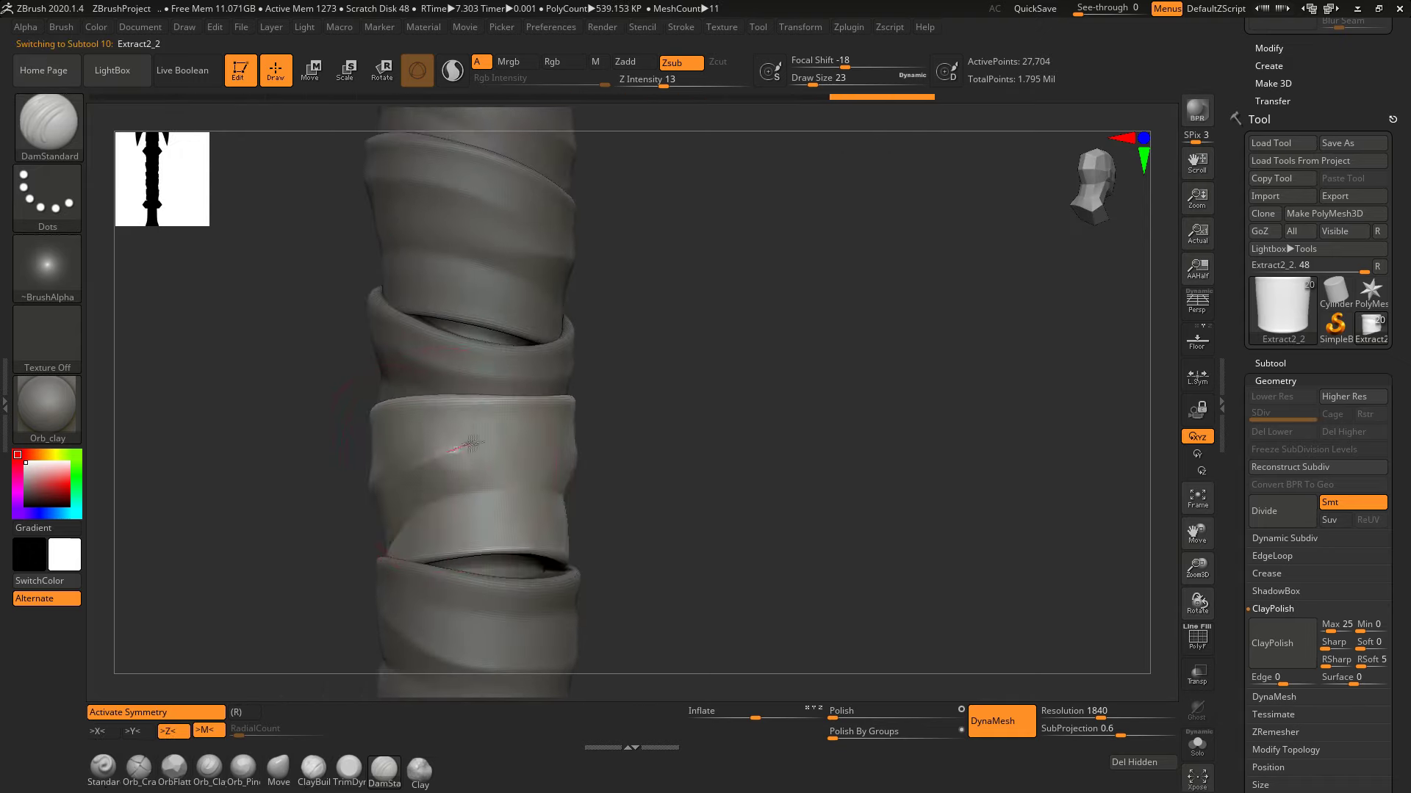
mouse_move(540, 438)
right_mouse_down()
mouse_move(481, 504)
mouse_move(558, 471)
mouse_move(374, 440)
right_mouse_up()
left_click(364, 437, "ctrl+shift")
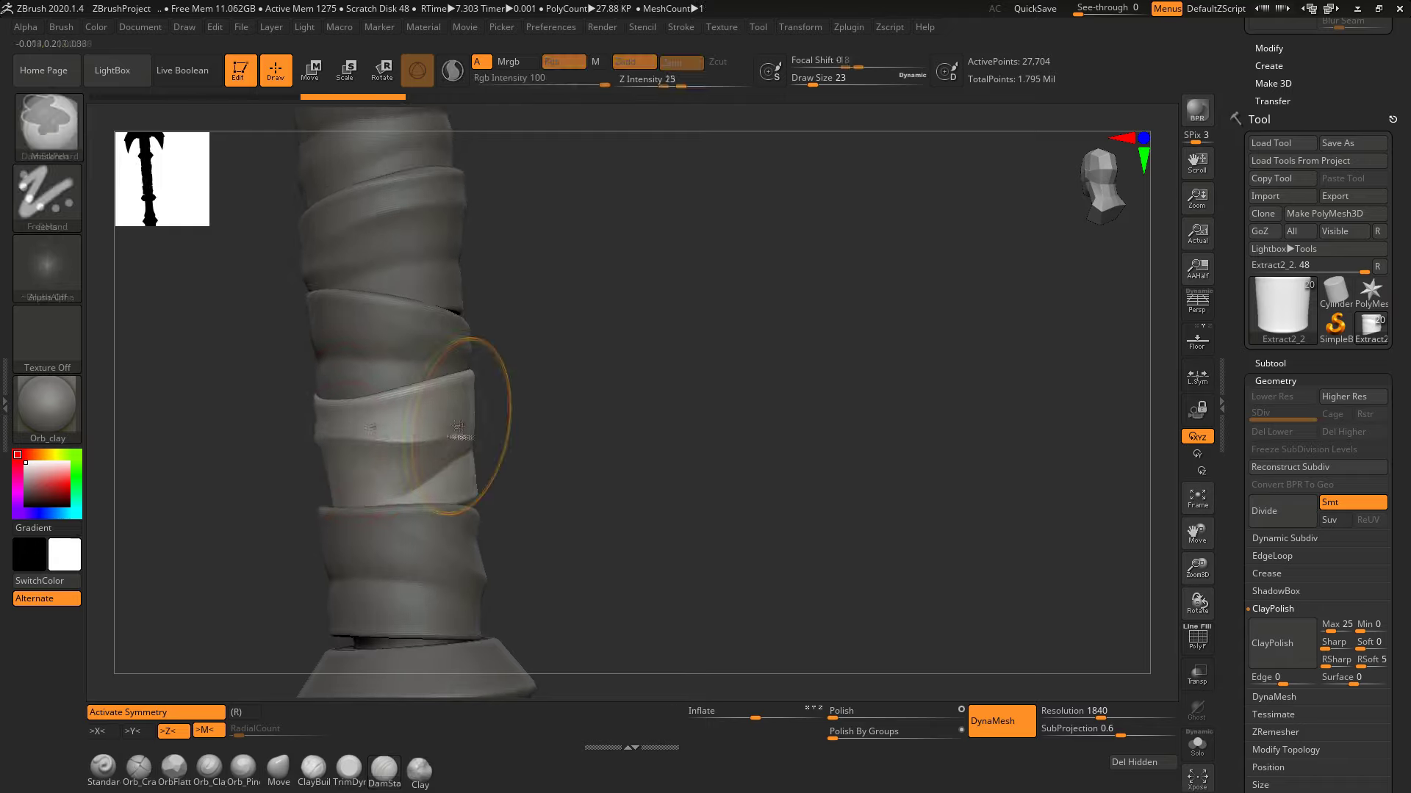
left_click_drag(441, 432, 416, 402)
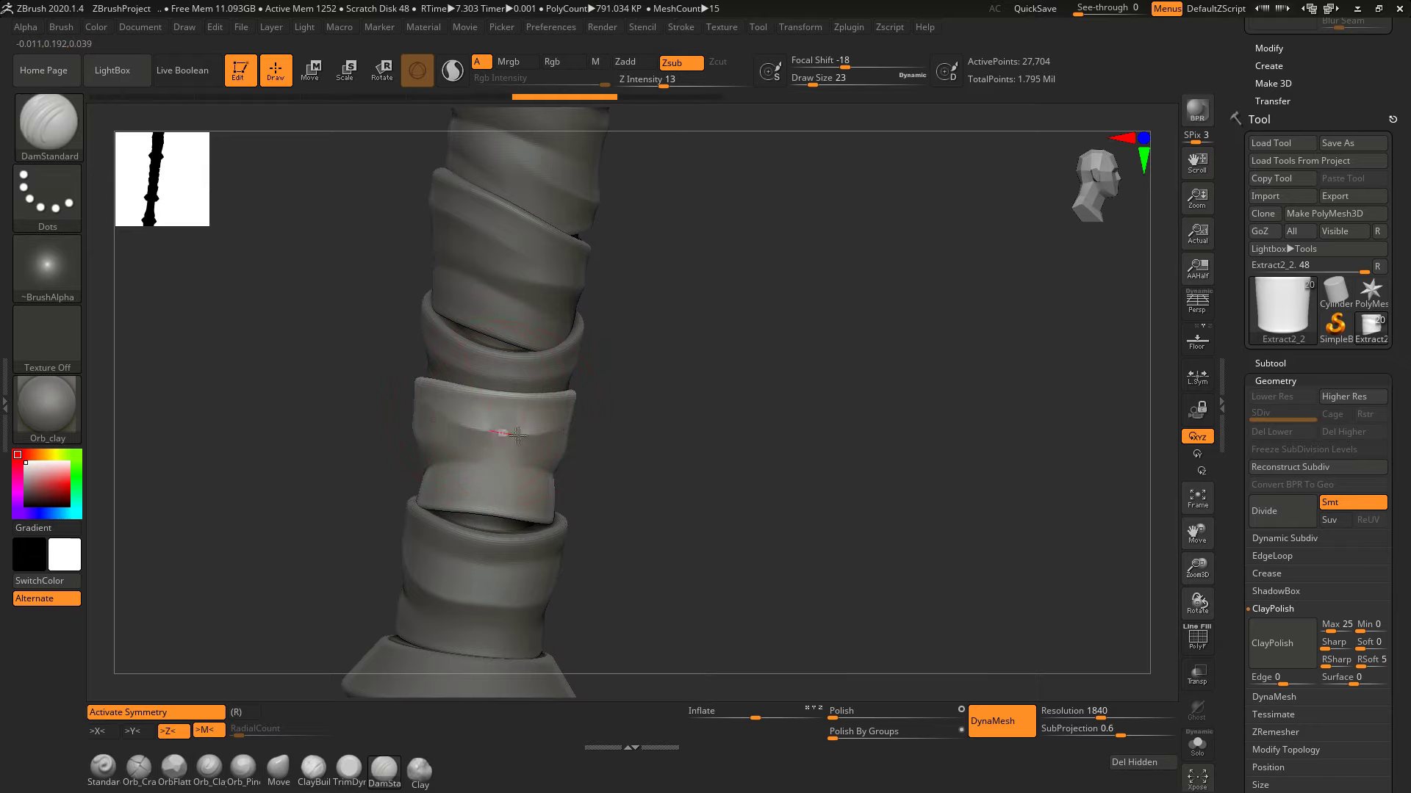
left_click_drag(510, 434, 378, 402)
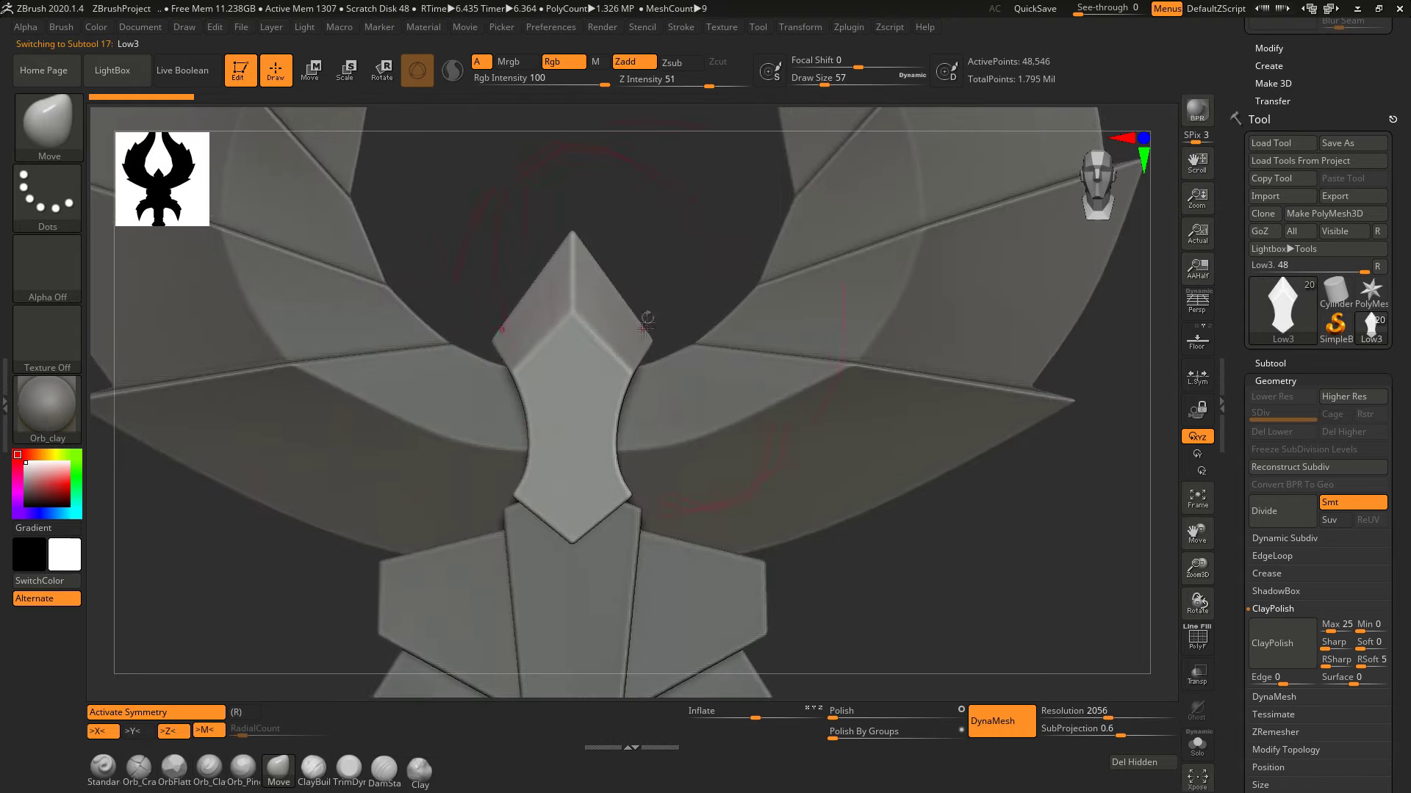
Pull the diamond ornament's corners outward symmetrically with Move, and turn the staff horizontal
left_click_drag(646, 323, 665, 339)
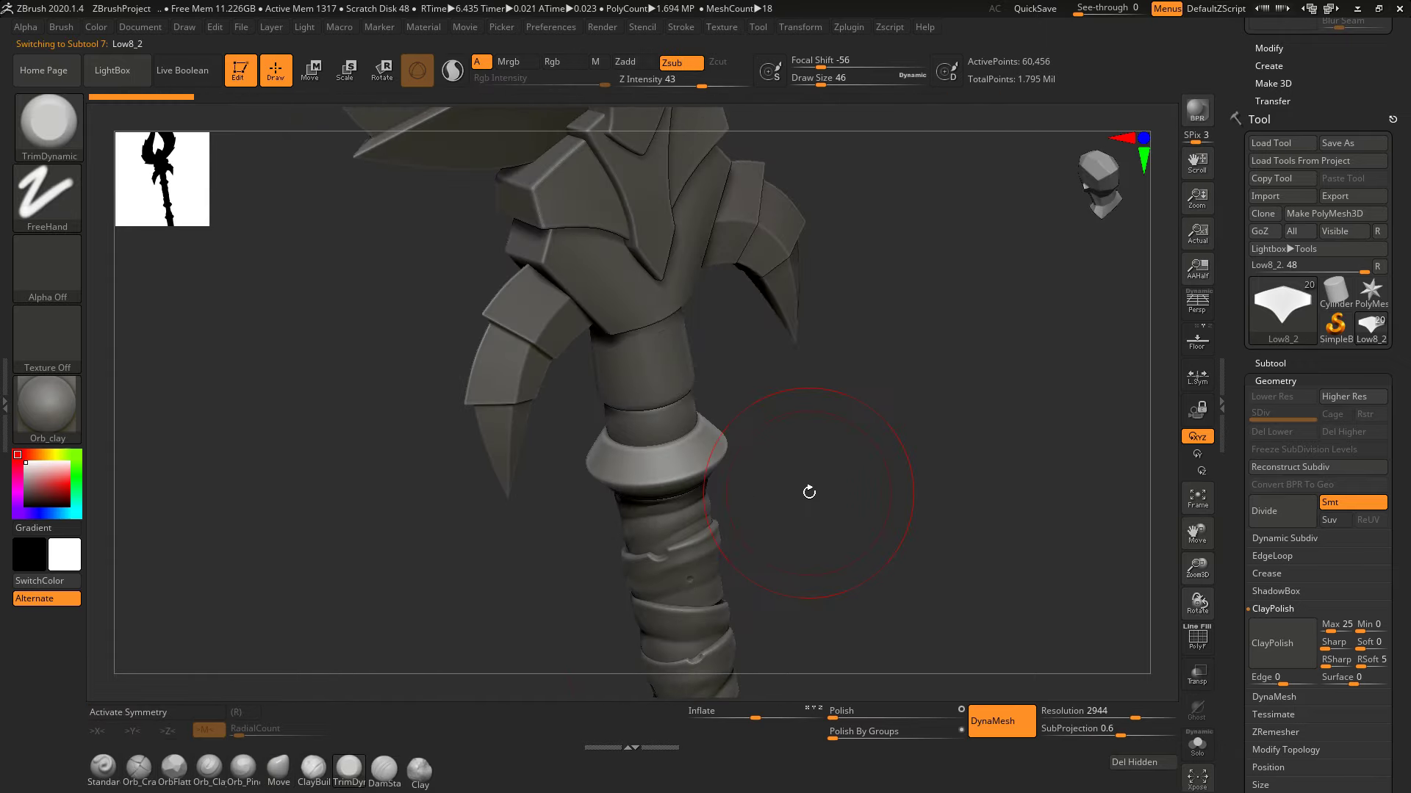
left_click_drag(687, 474, 722, 341)
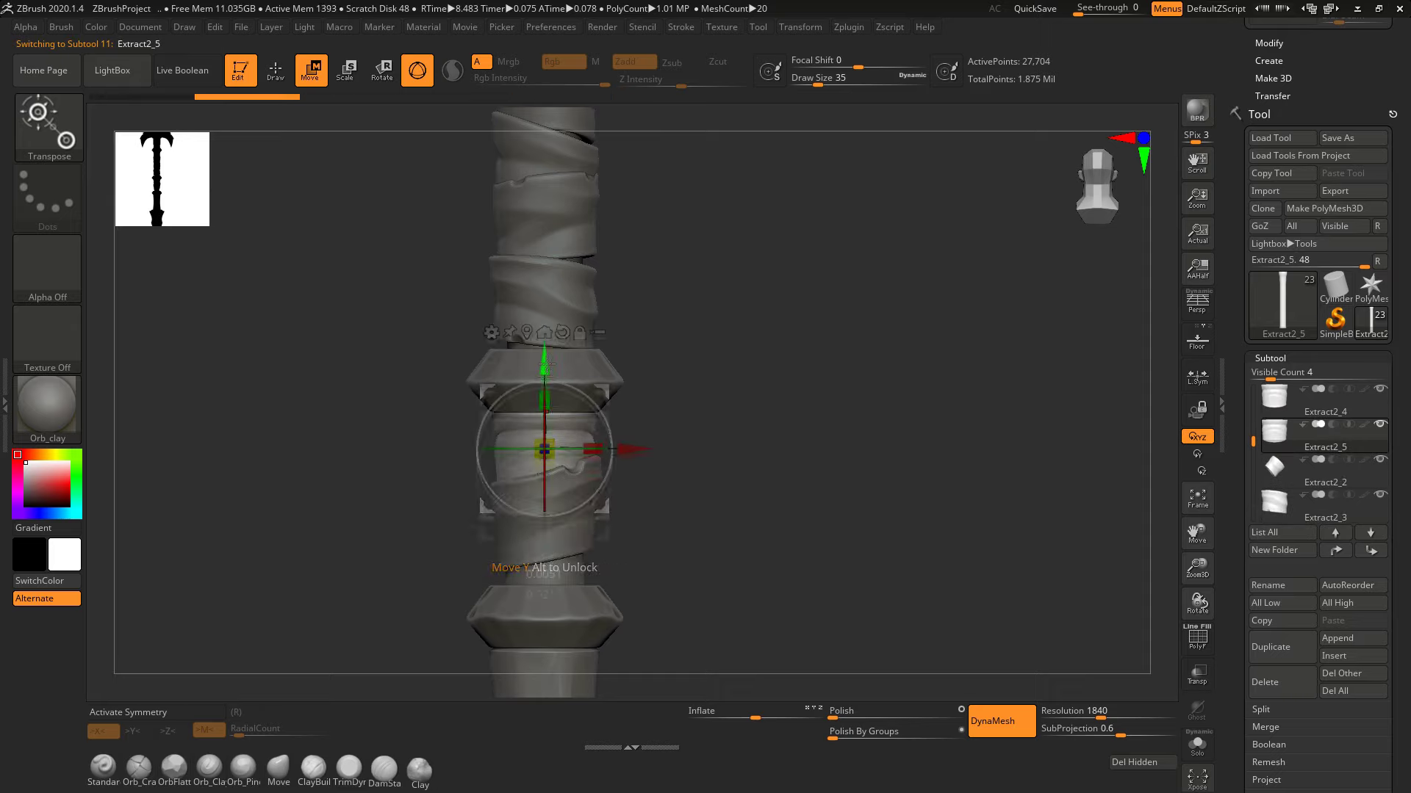
Frame the handle band, disable X symmetry, inspect it closely, and solo the Low6 shaft piece
key("f")
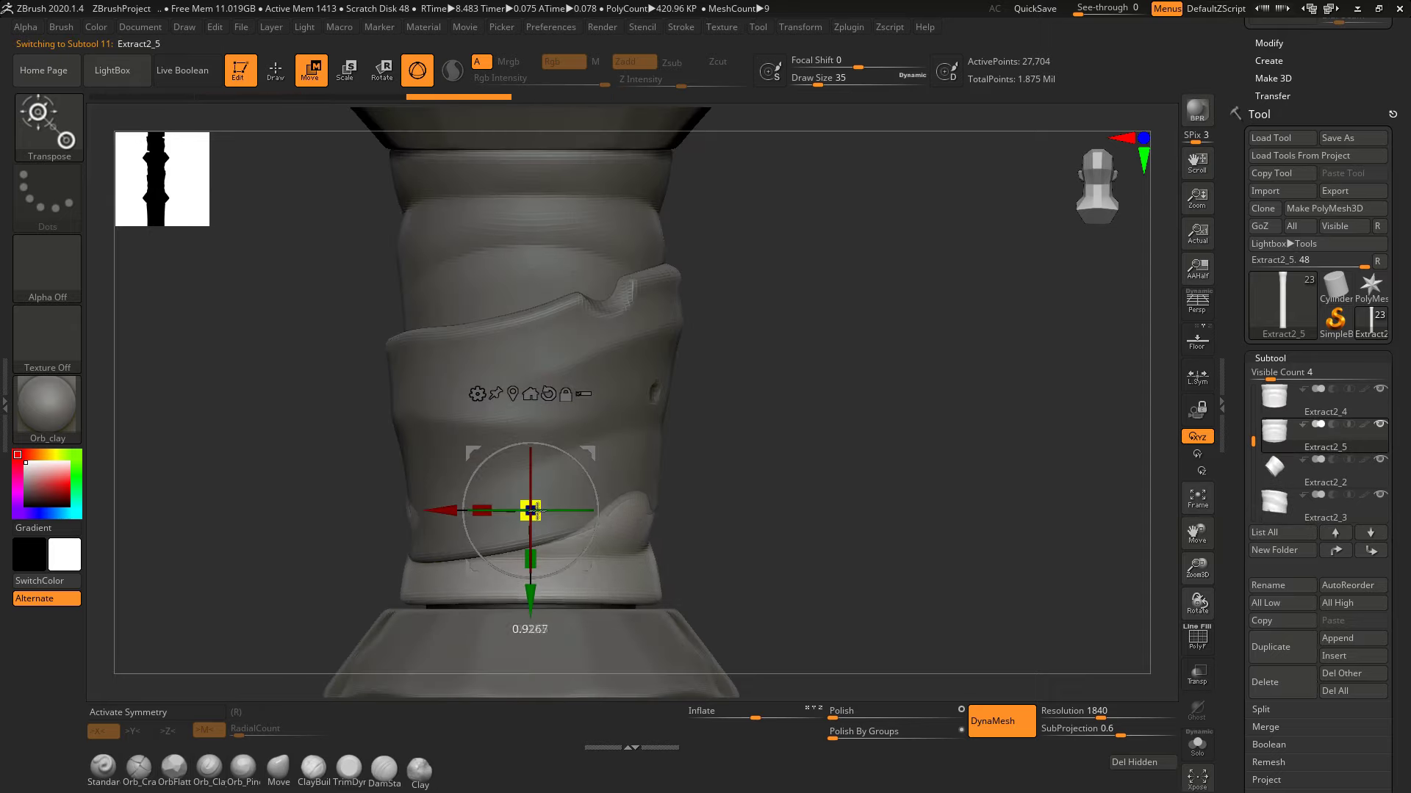
key("q")
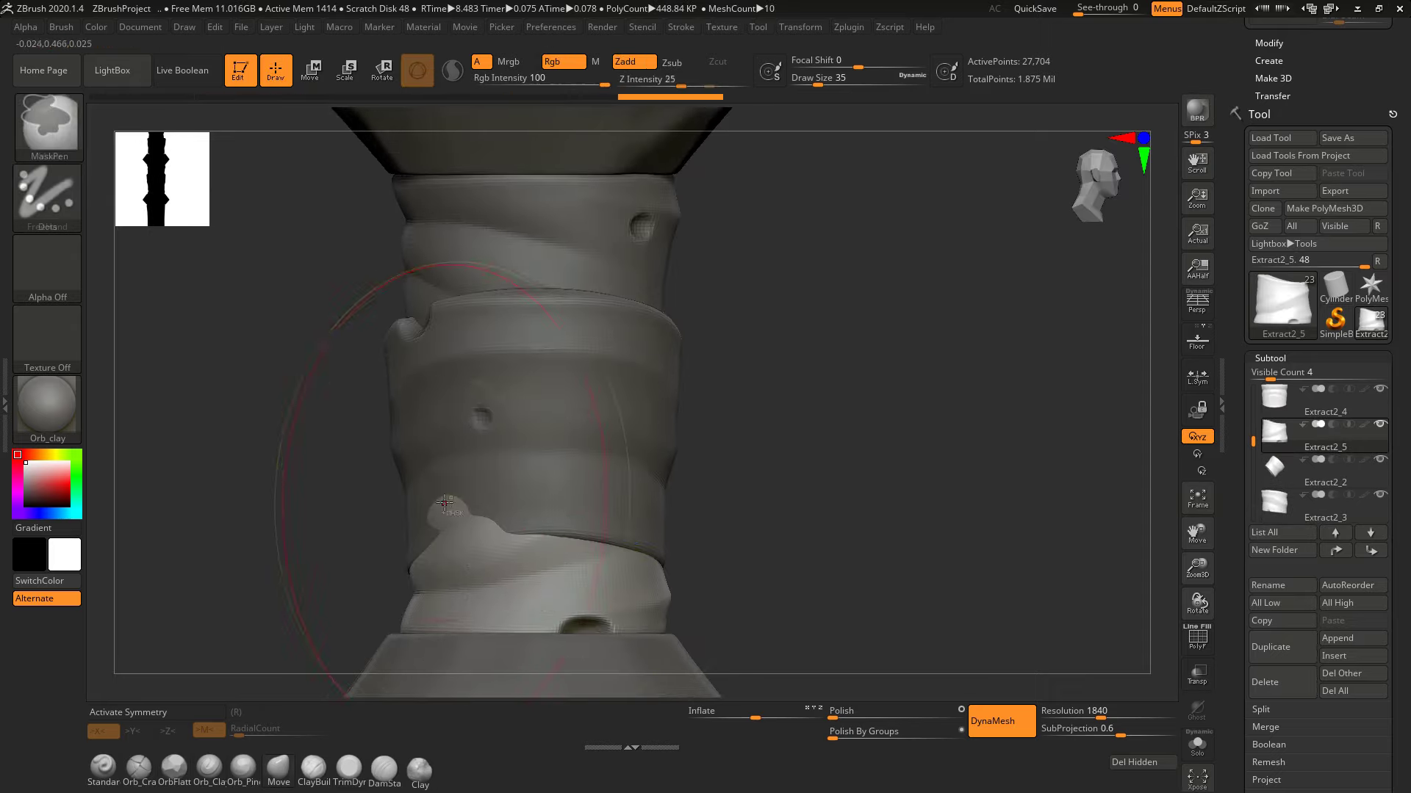
left_click_drag(280, 514, 309, 441)
mouse_move(436, 512)
right_mouse_down()
mouse_move(683, 507)
mouse_move(441, 499)
mouse_move(821, 541)
mouse_move(772, 566)
mouse_move(814, 562)
mouse_move(608, 588)
right_mouse_up()
key("x")
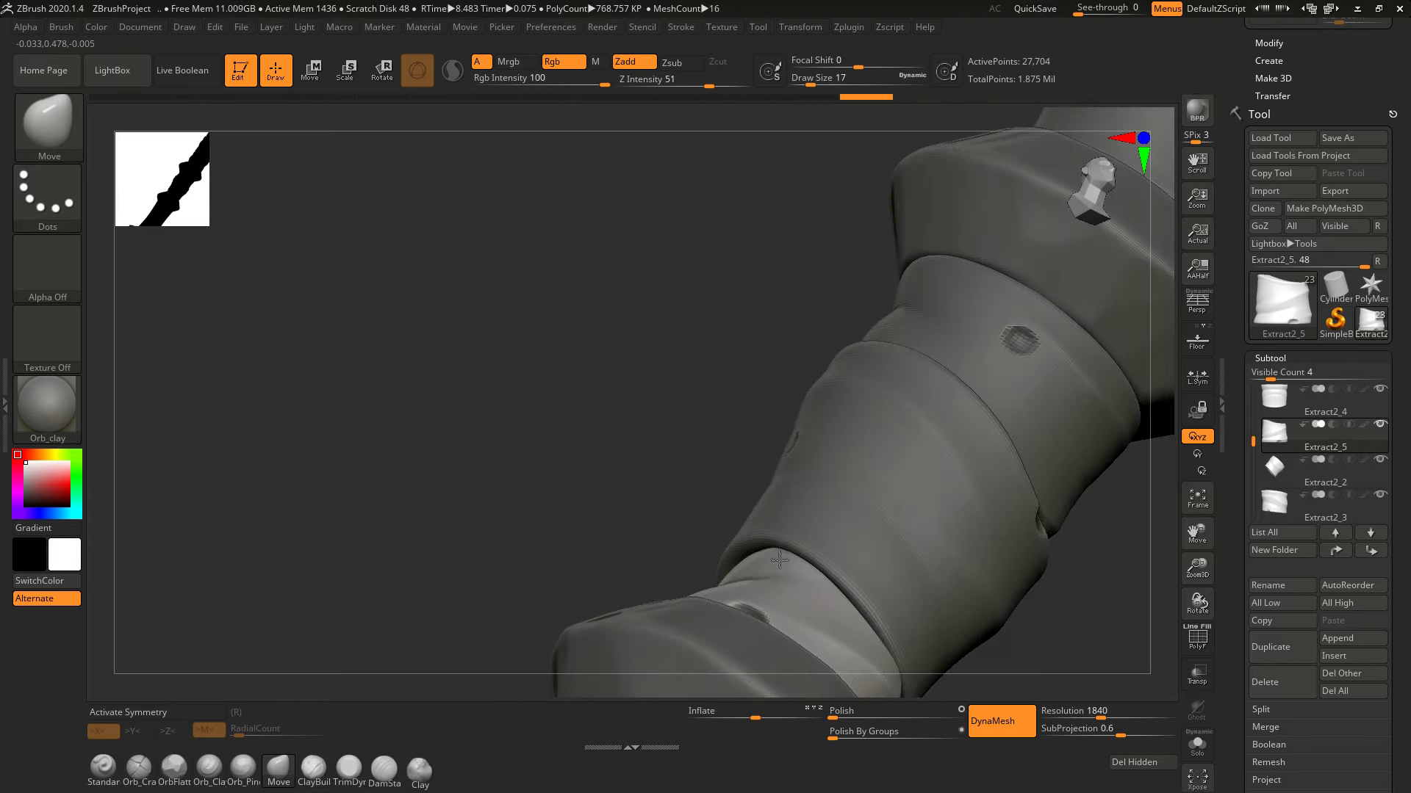
mouse_move(608, 588)
right_mouse_down()
mouse_move(582, 262)
mouse_move(588, 451)
right_mouse_up()
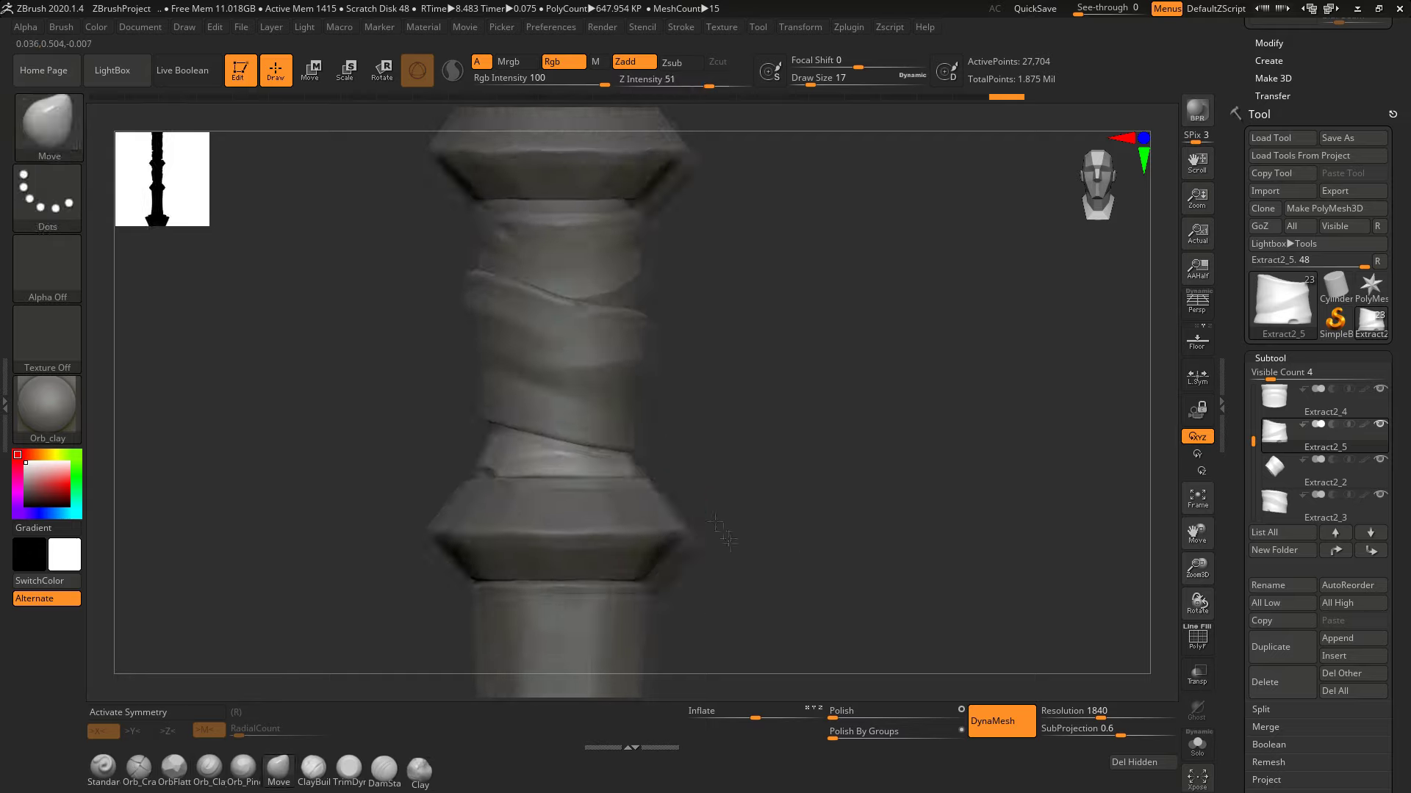
mouse_move(727, 540)
right_mouse_down()
mouse_move(626, 560)
mouse_move(557, 416)
right_mouse_up()
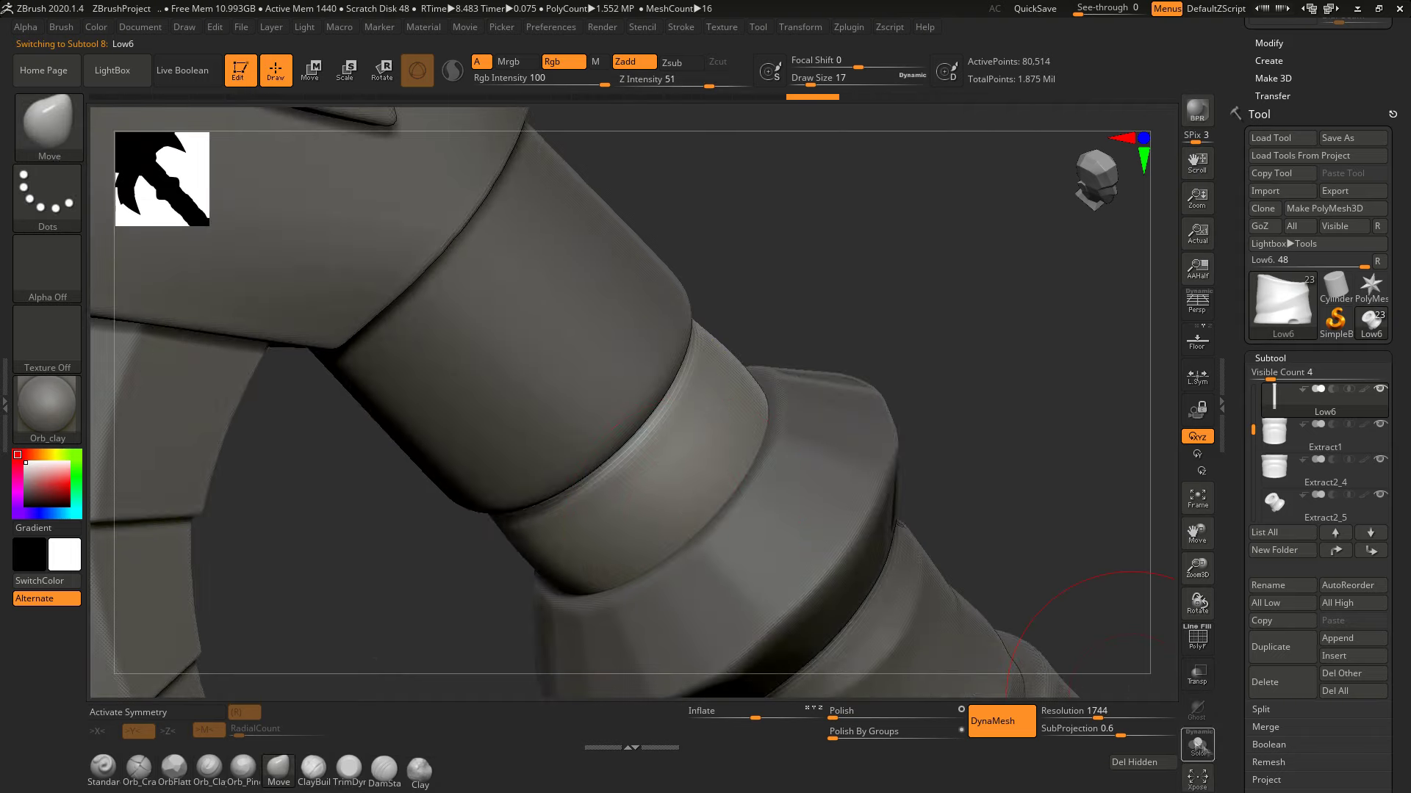
key("shift+s")
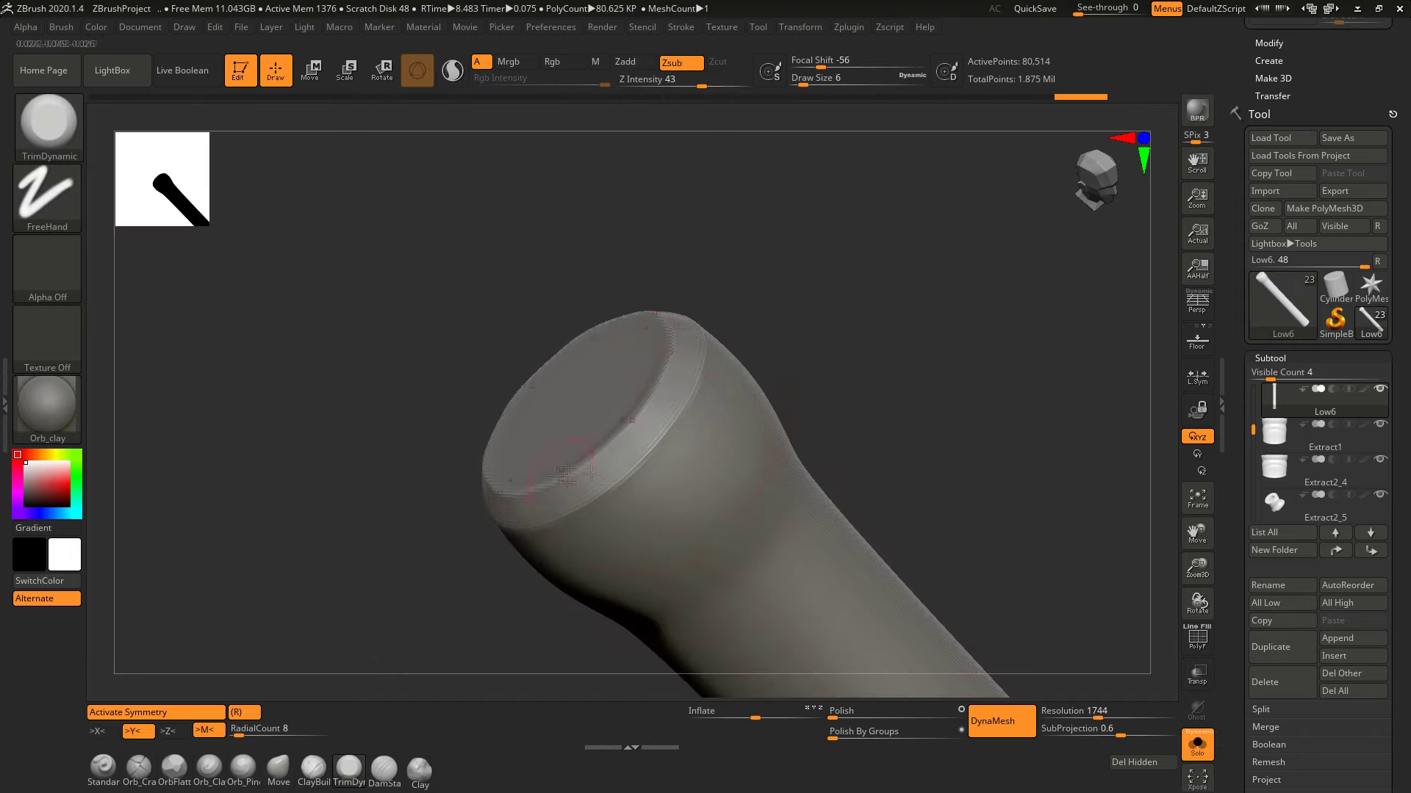
Solo the Low5 collar cylinder and orbit it into a framed side-on view
key("shift+s")
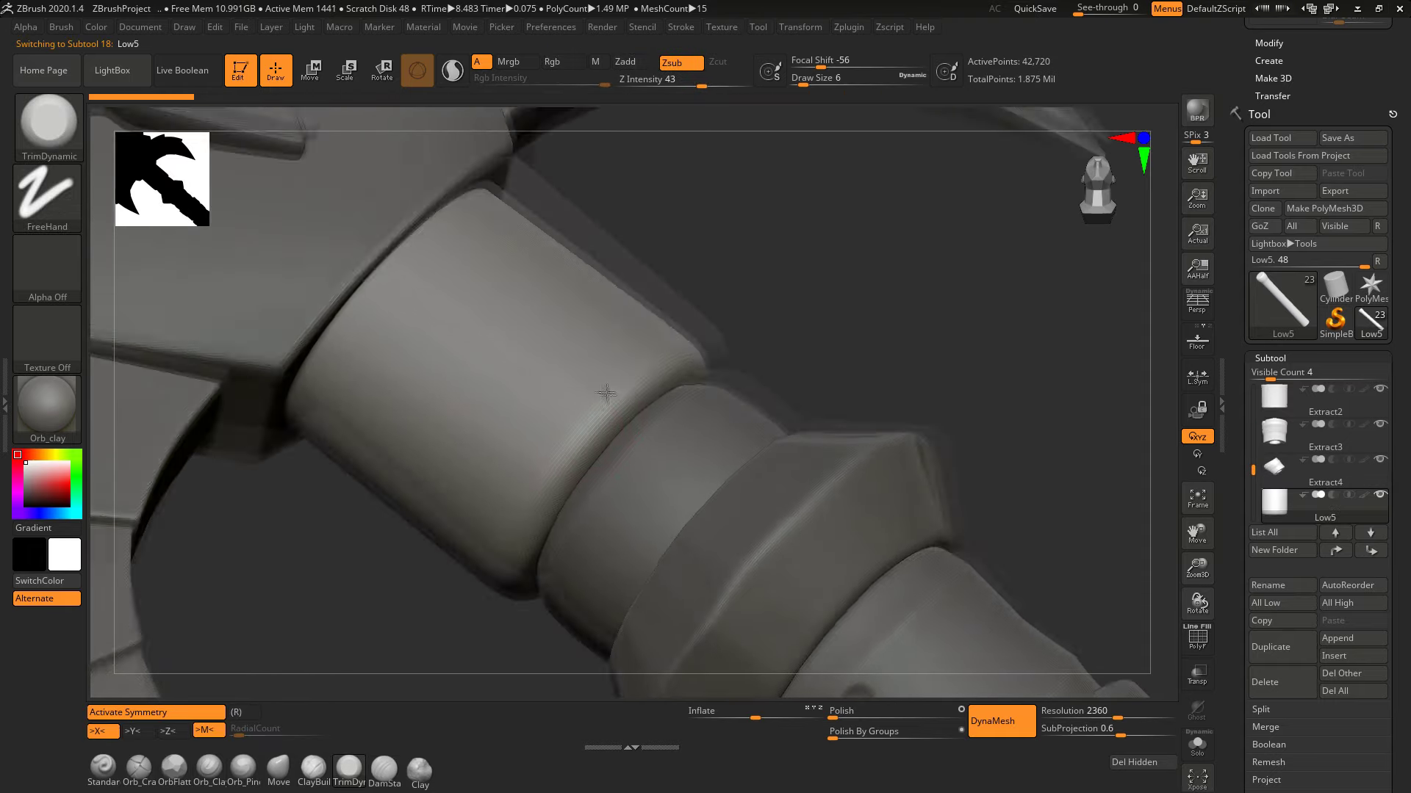
key("shift+s")
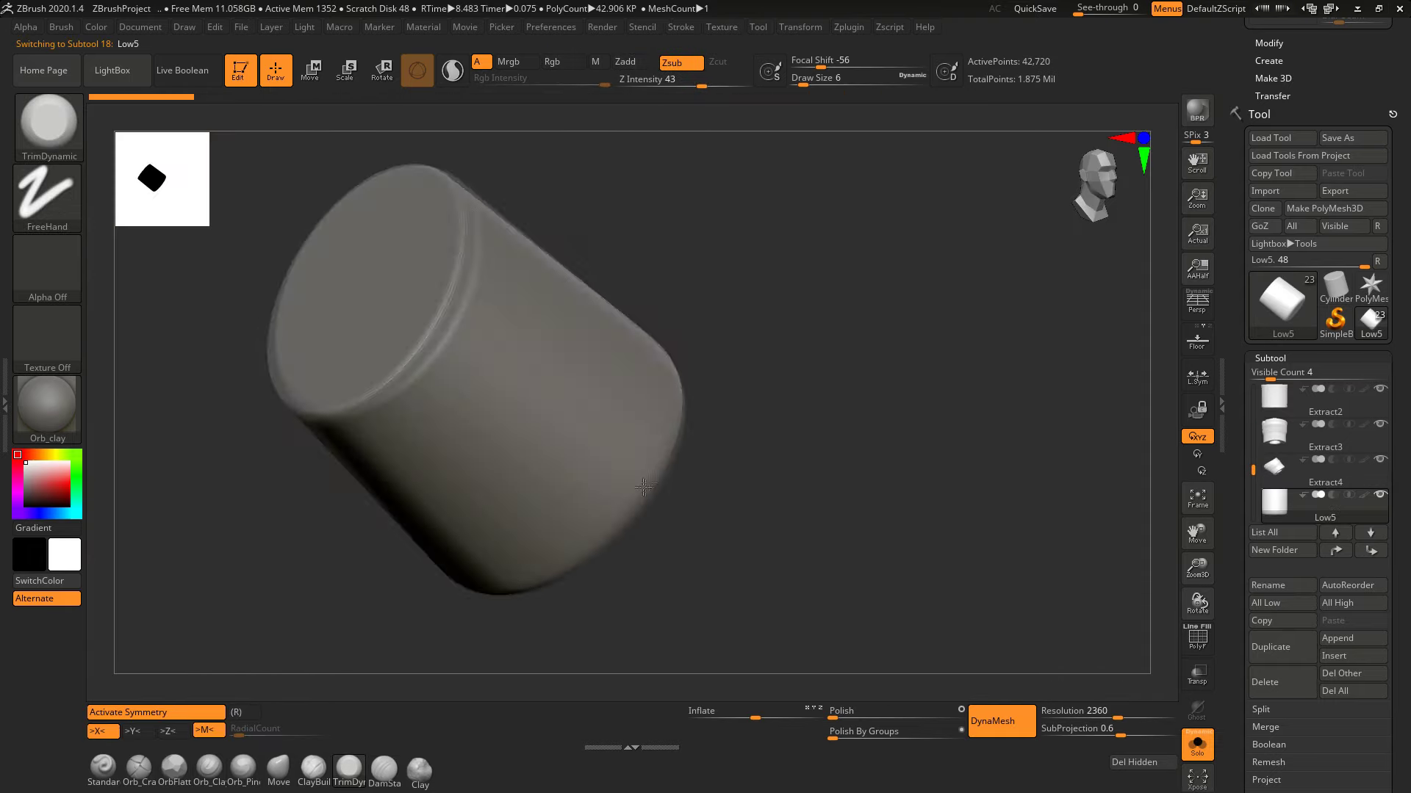
left_click_drag(644, 486, 579, 402)
mouse_move(526, 529)
left_mouse_down()
mouse_move(615, 367)
mouse_move(718, 539)
mouse_move(743, 450)
left_mouse_up()
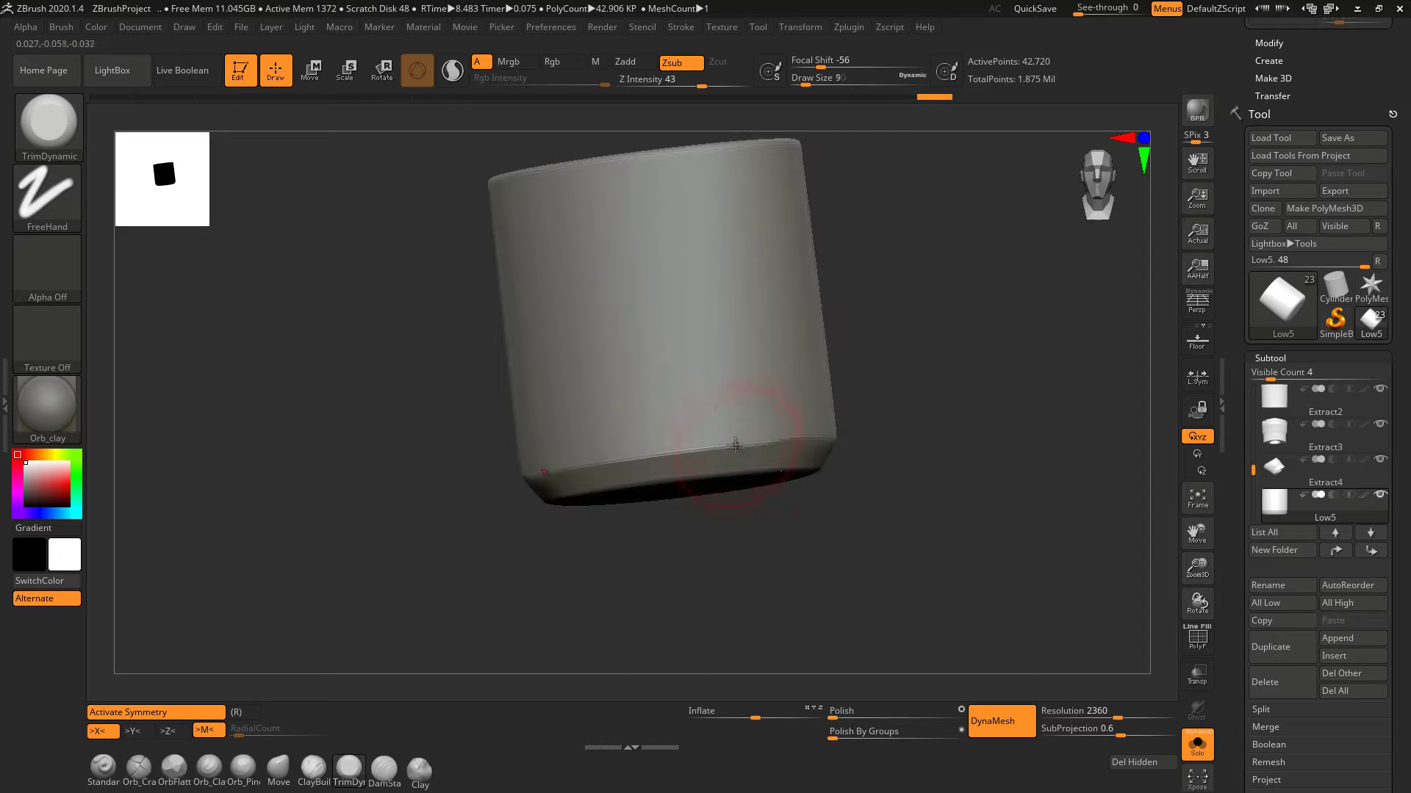
left_click(1198, 745)
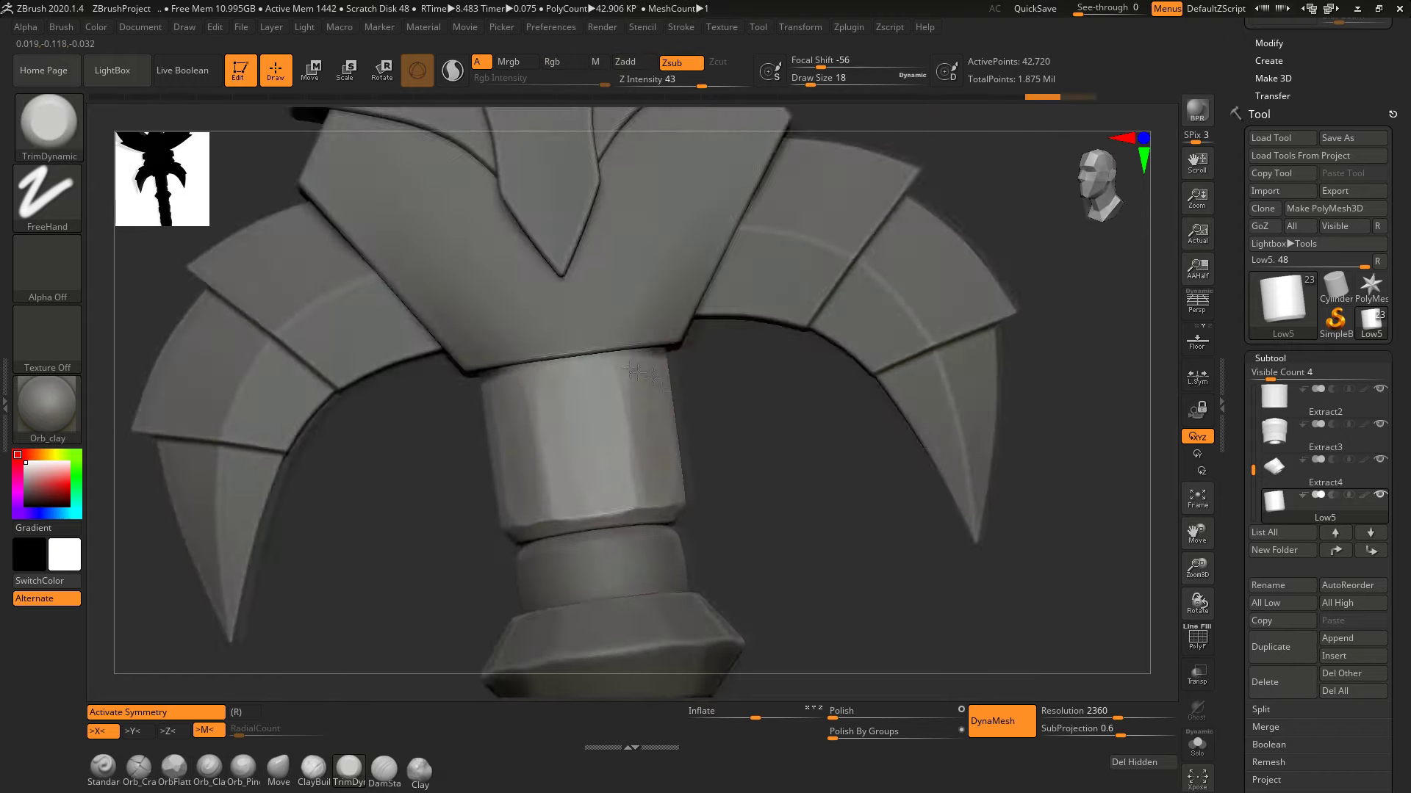
left_click_drag(586, 441, 735, 478)
left_click(1197, 744)
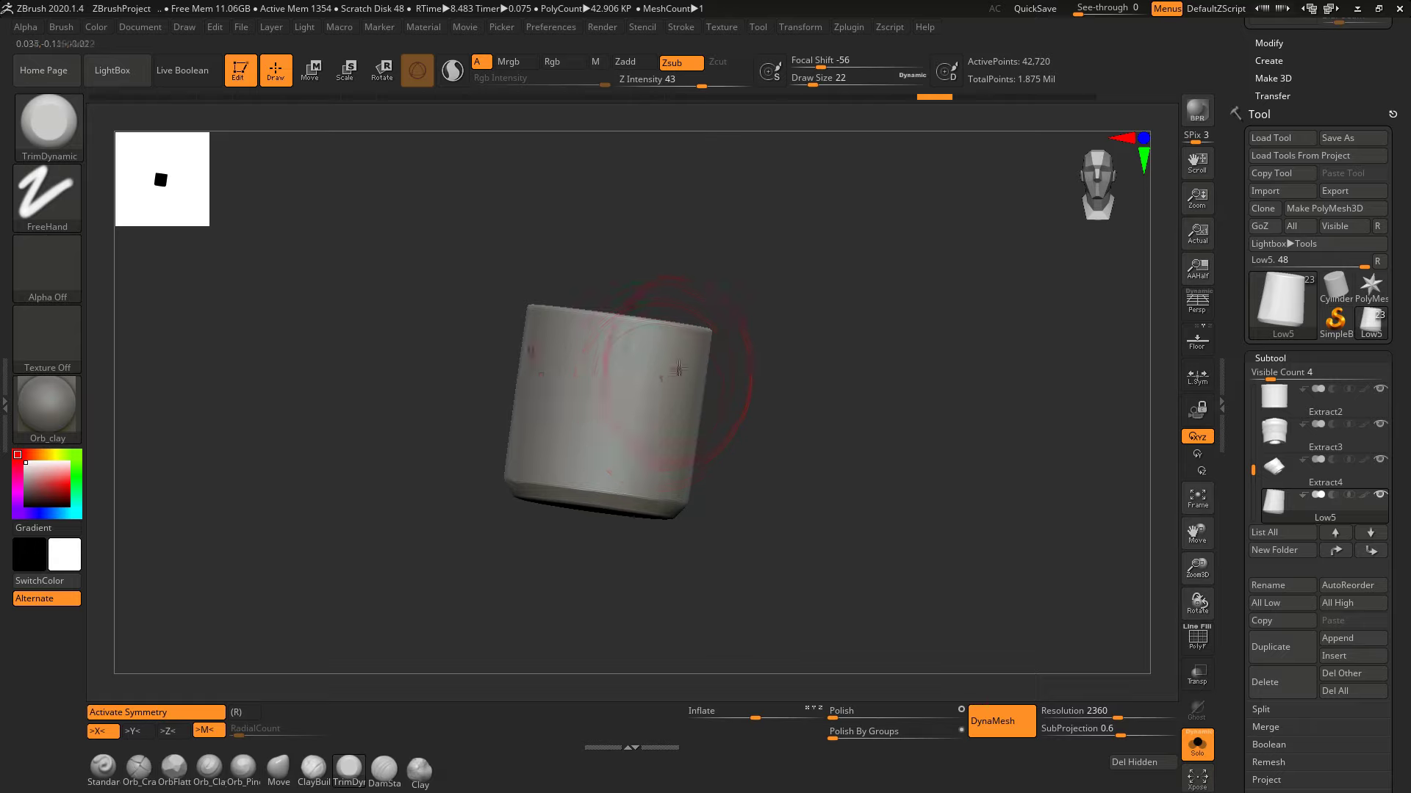
mouse_move(669, 354)
left_mouse_down()
mouse_move(842, 388)
mouse_move(744, 449)
mouse_move(869, 494)
left_mouse_up()
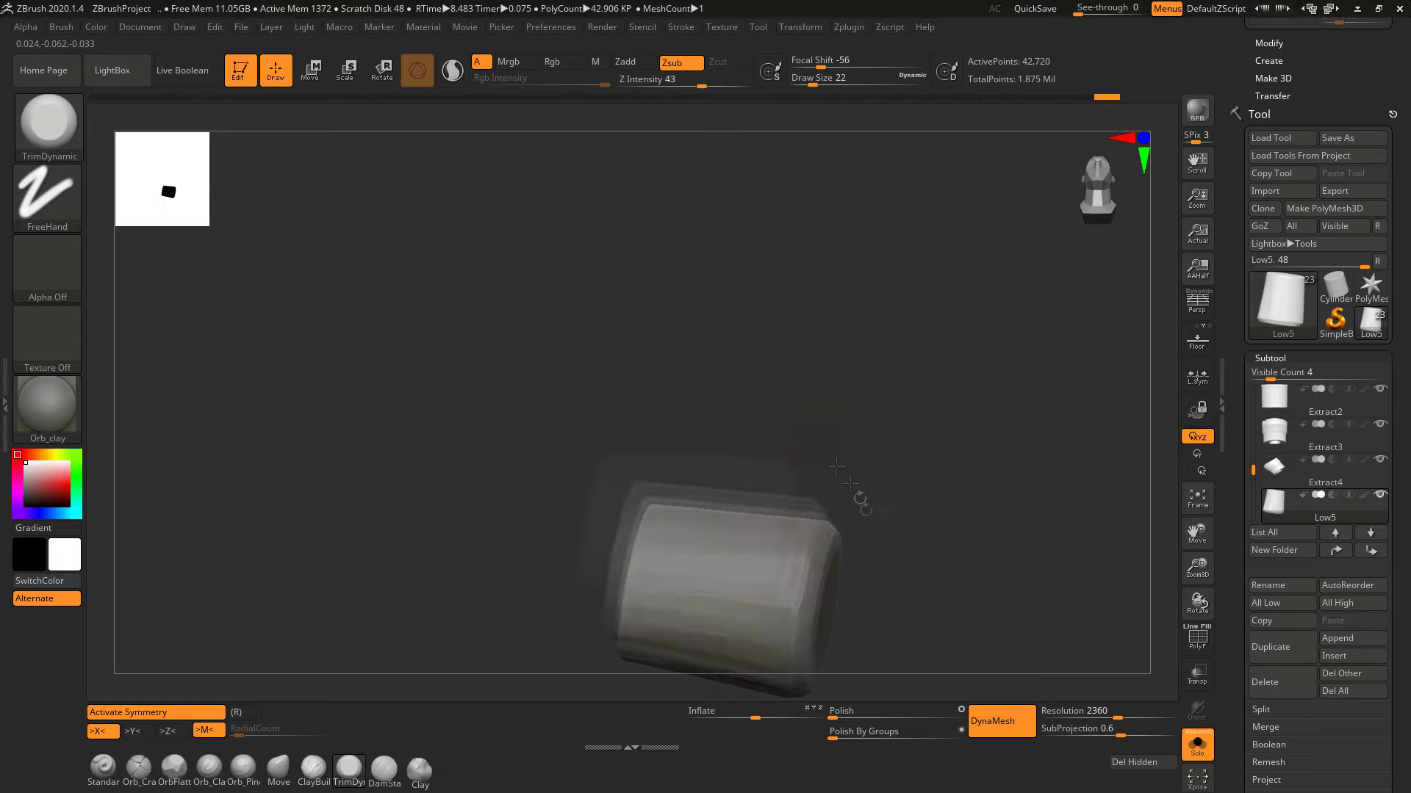
key("f")
mouse_move(738, 484)
left_mouse_down()
mouse_move(728, 378)
mouse_move(1018, 376)
left_mouse_up()
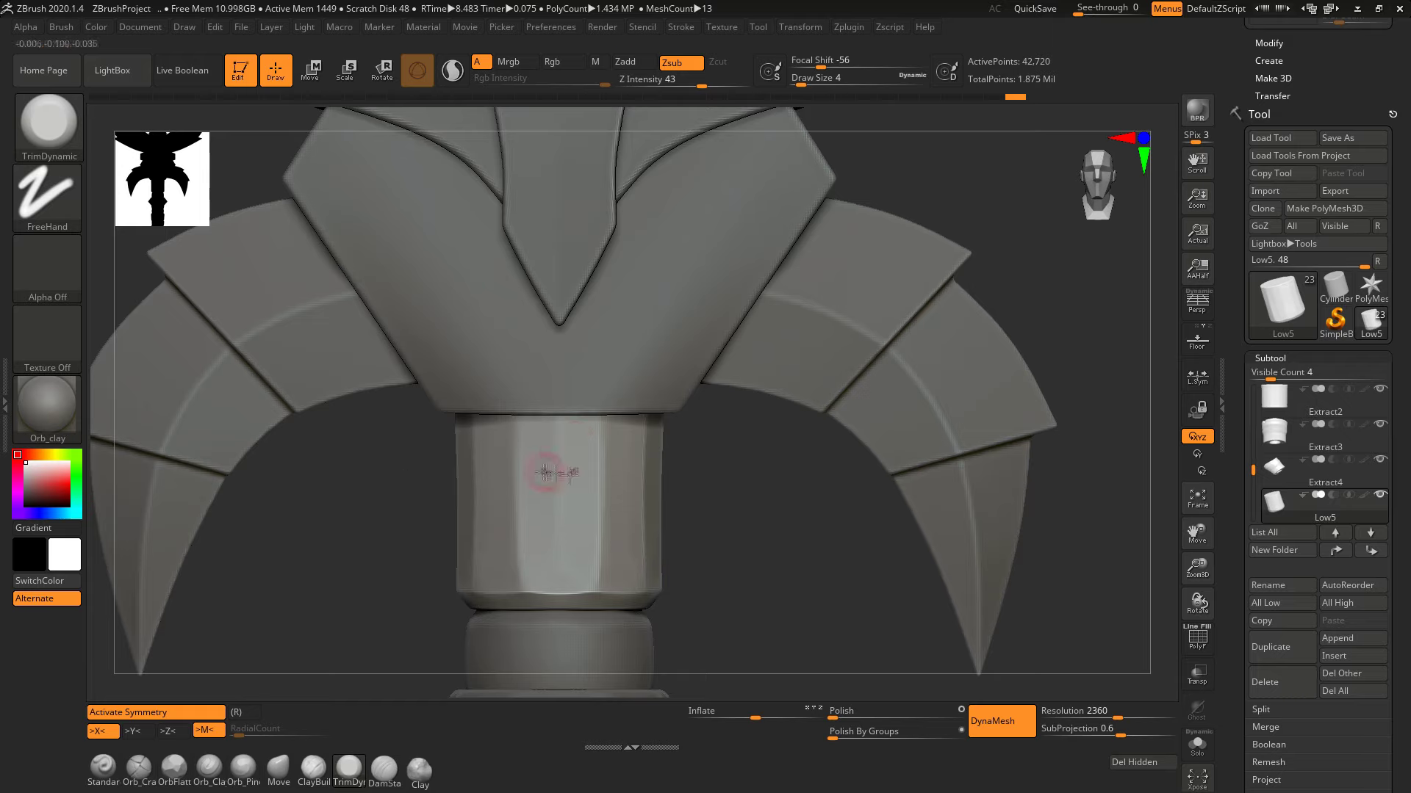
Mask the collar's lower part and cut a curved trim line across its top
left_click_drag(387, 488, 772, 691, "ctrl")
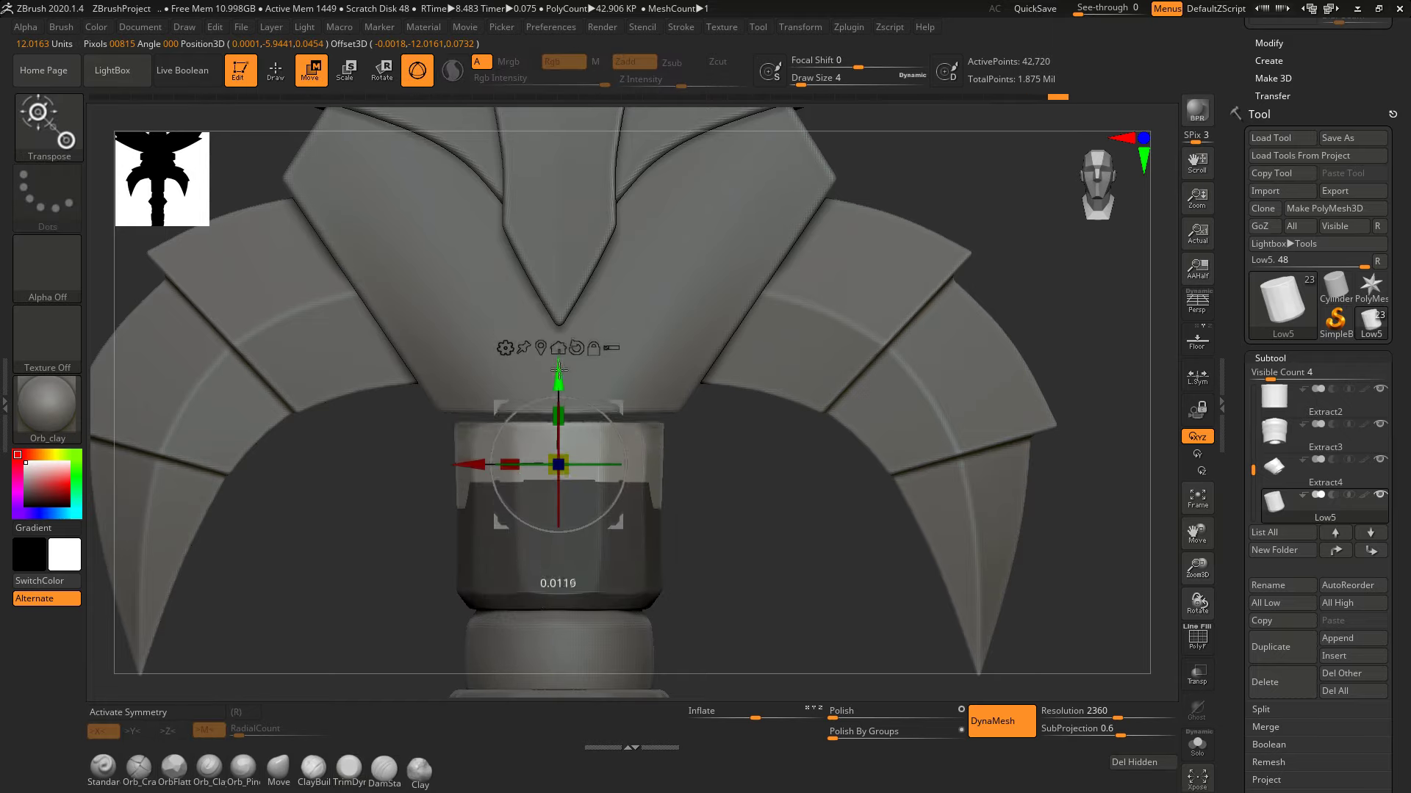
left_click_drag(559, 367, 677, 540)
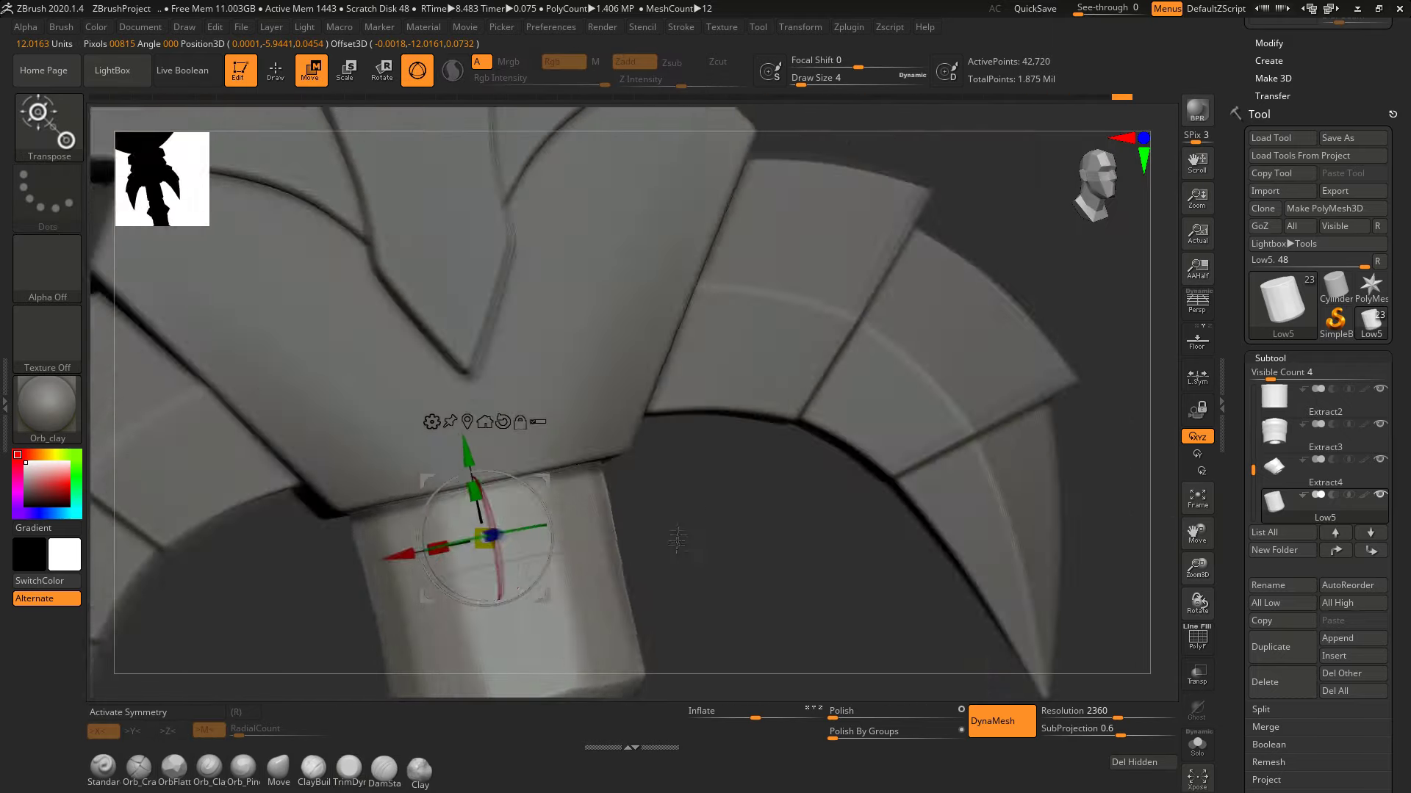
key("q")
left_click_drag(677, 540, 769, 85, "shift")
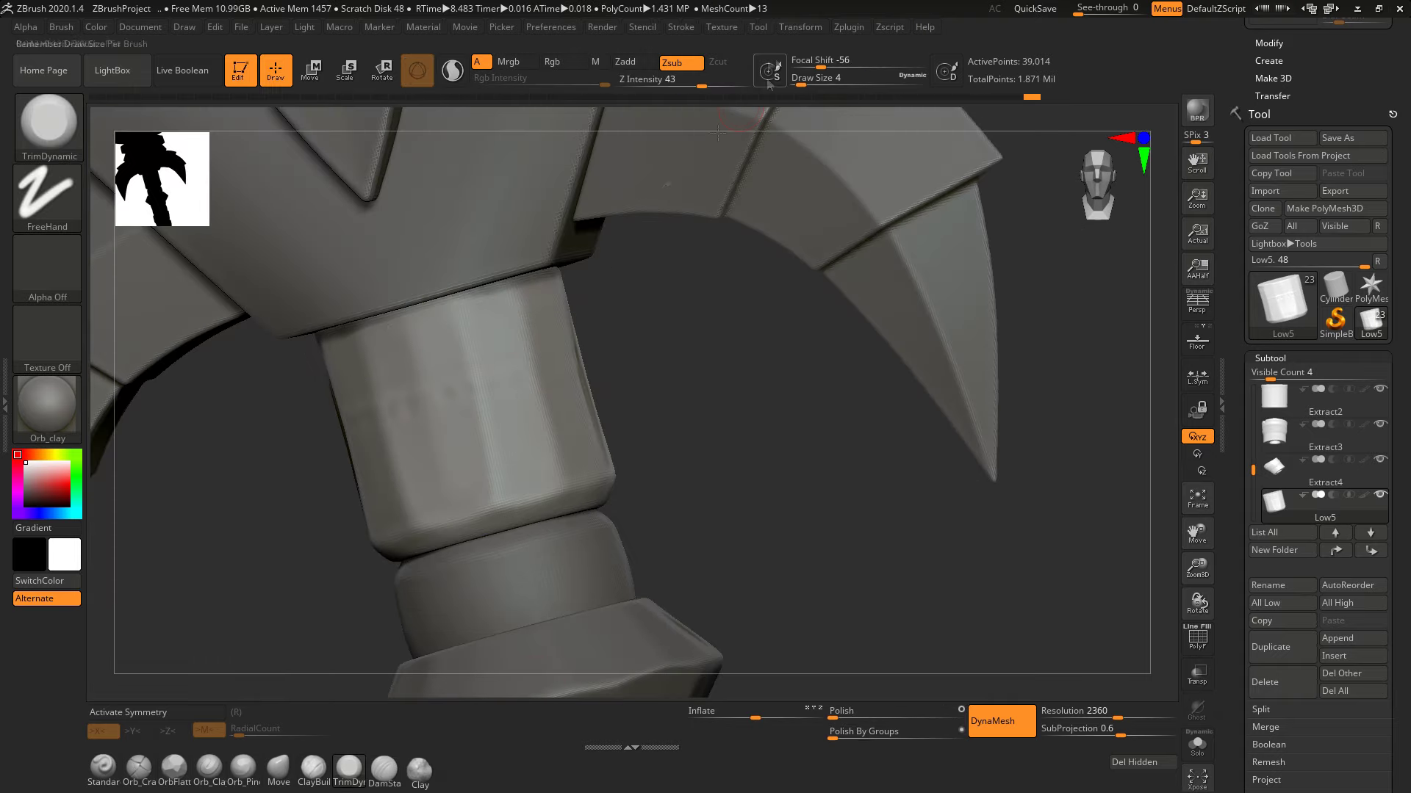
left_click(626, 96)
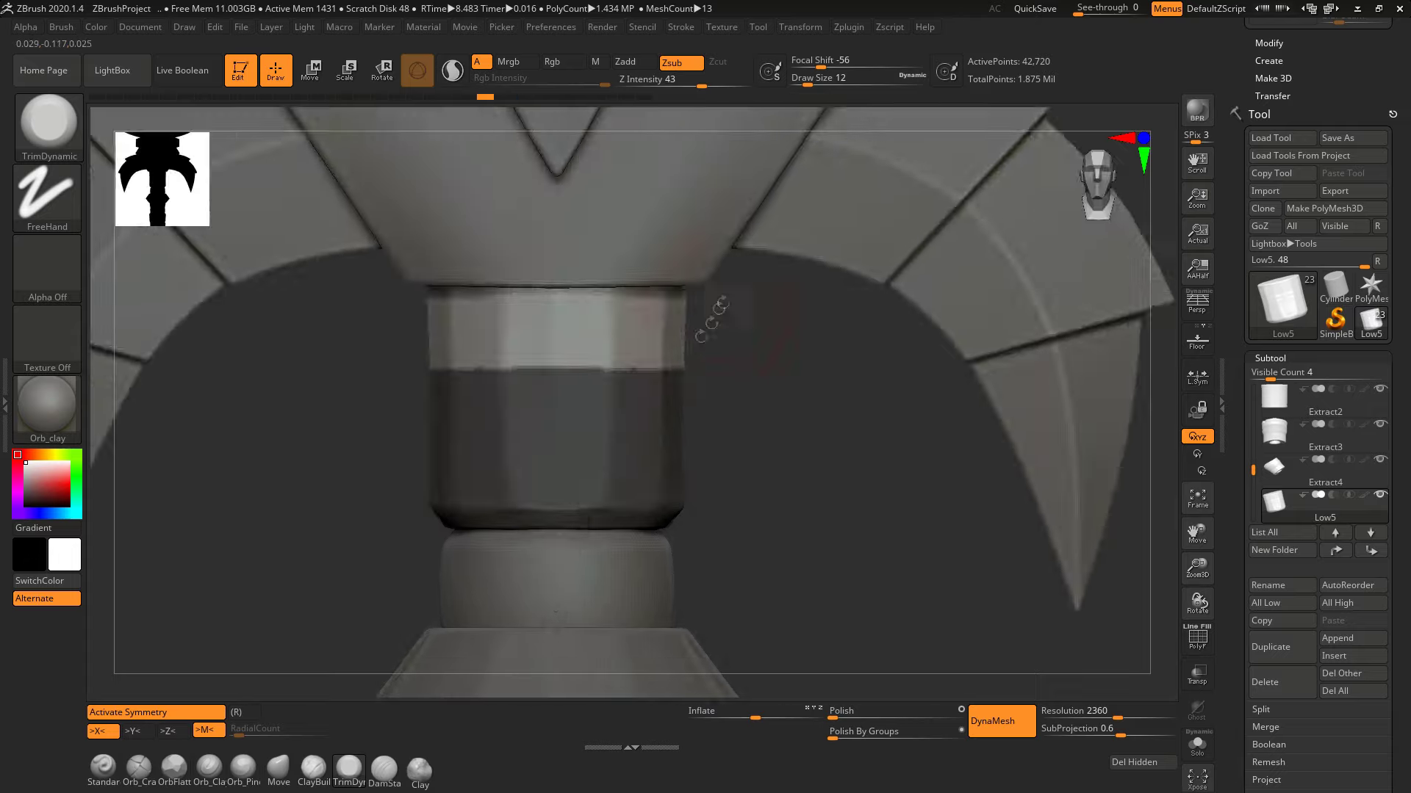
left_click_drag(313, 413, 772, 406, "ctrl+shift")
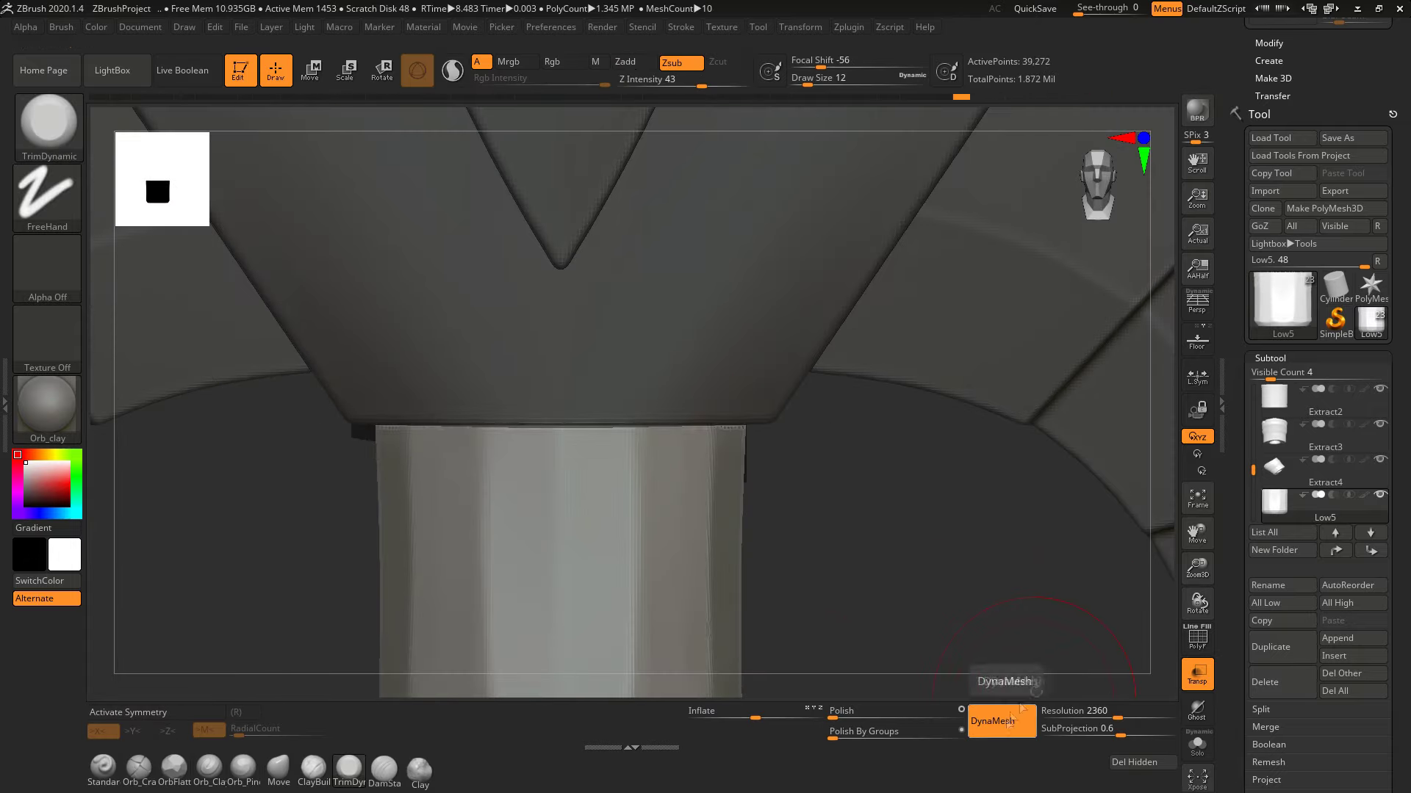
Bevel and smooth the cylinder's cap edge at brush size 4, then solo Low10 with perspective off
left_click_drag(955, 588, 808, 441)
left_click(1197, 744)
left_click_drag(808, 515, 702, 486)
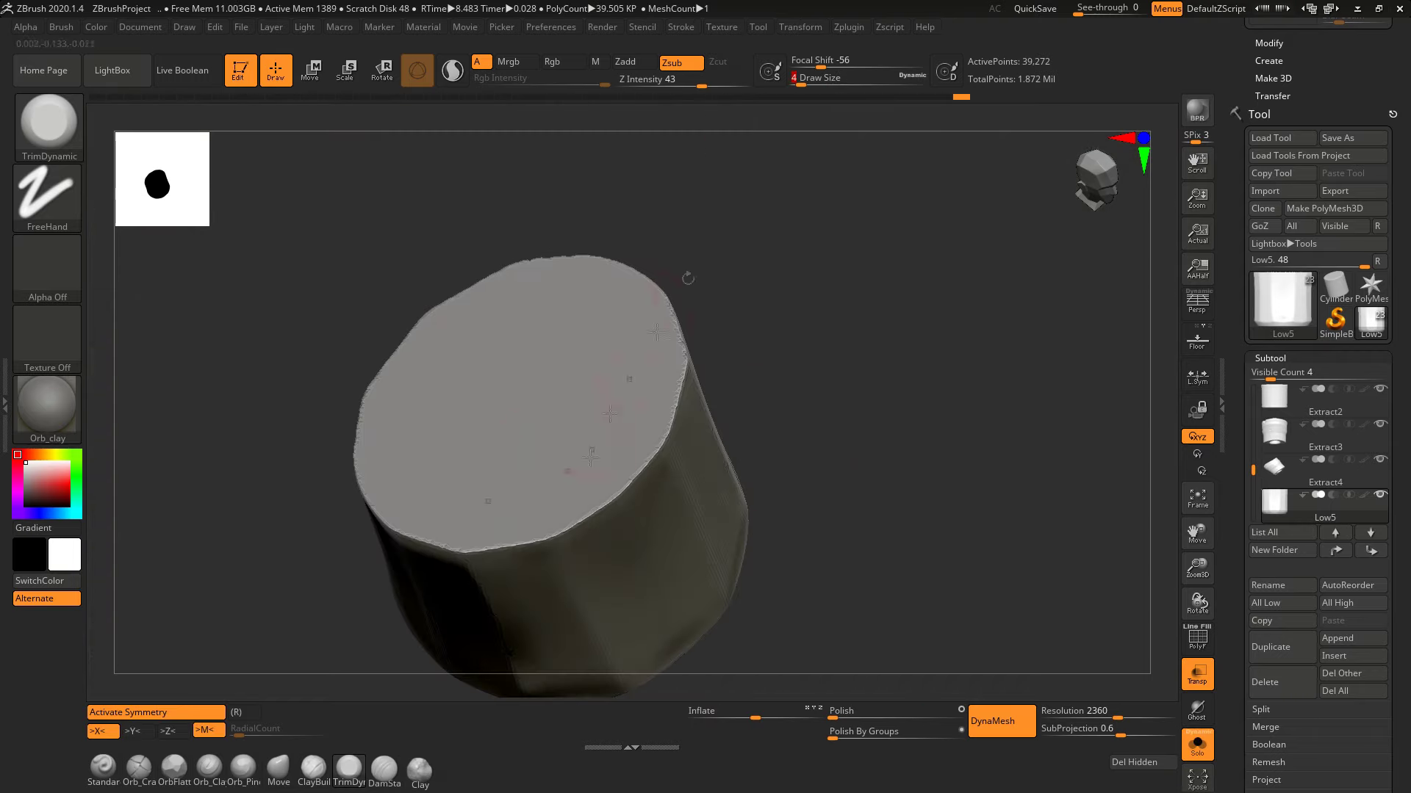
key("Return")
left_click_drag(956, 220, 580, 558, "alt")
left_click_drag(706, 425, 690, 496)
mouse_move(703, 441)
left_mouse_down()
mouse_move(691, 485)
mouse_move(661, 393)
left_mouse_up()
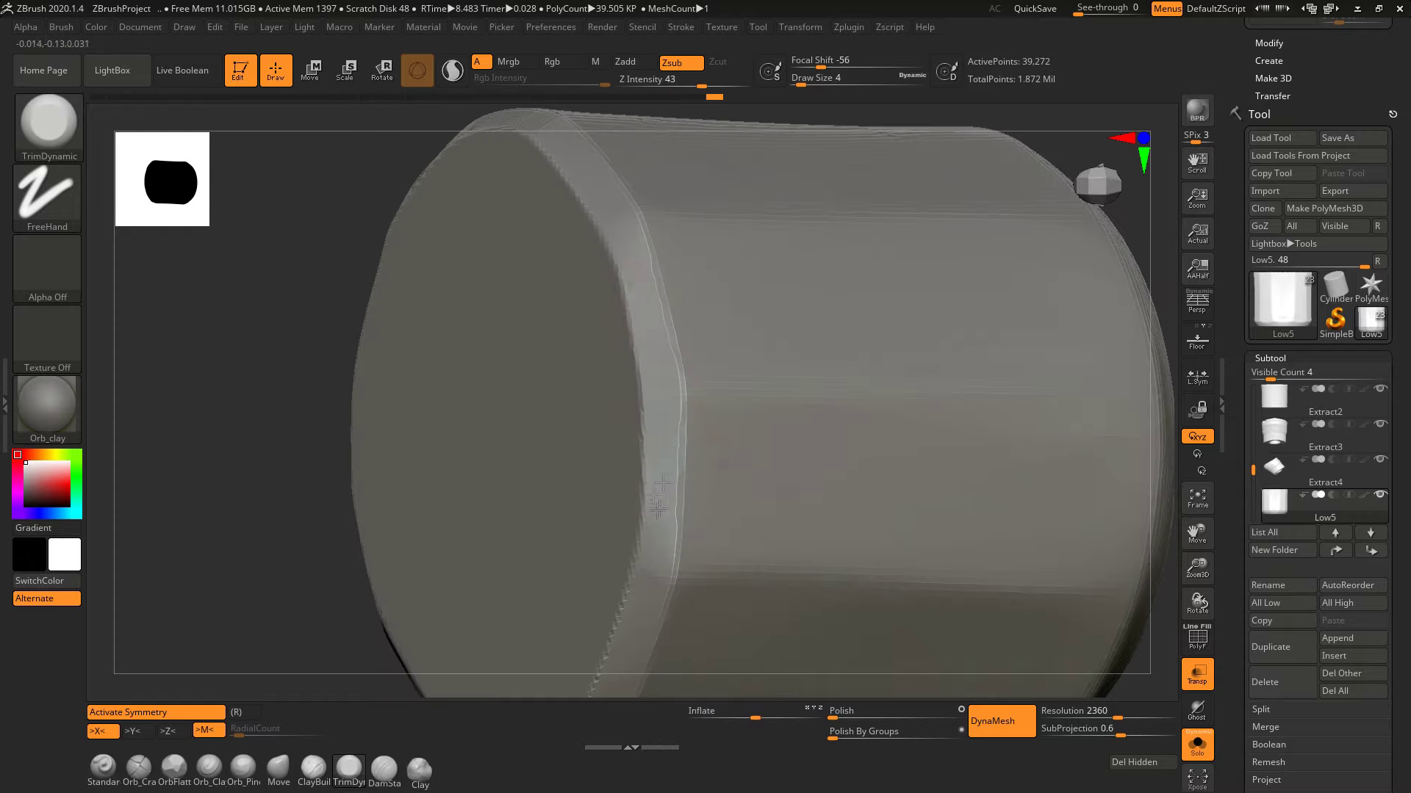
mouse_move(659, 426)
left_mouse_down()
mouse_move(686, 327)
mouse_move(558, 529)
left_mouse_up()
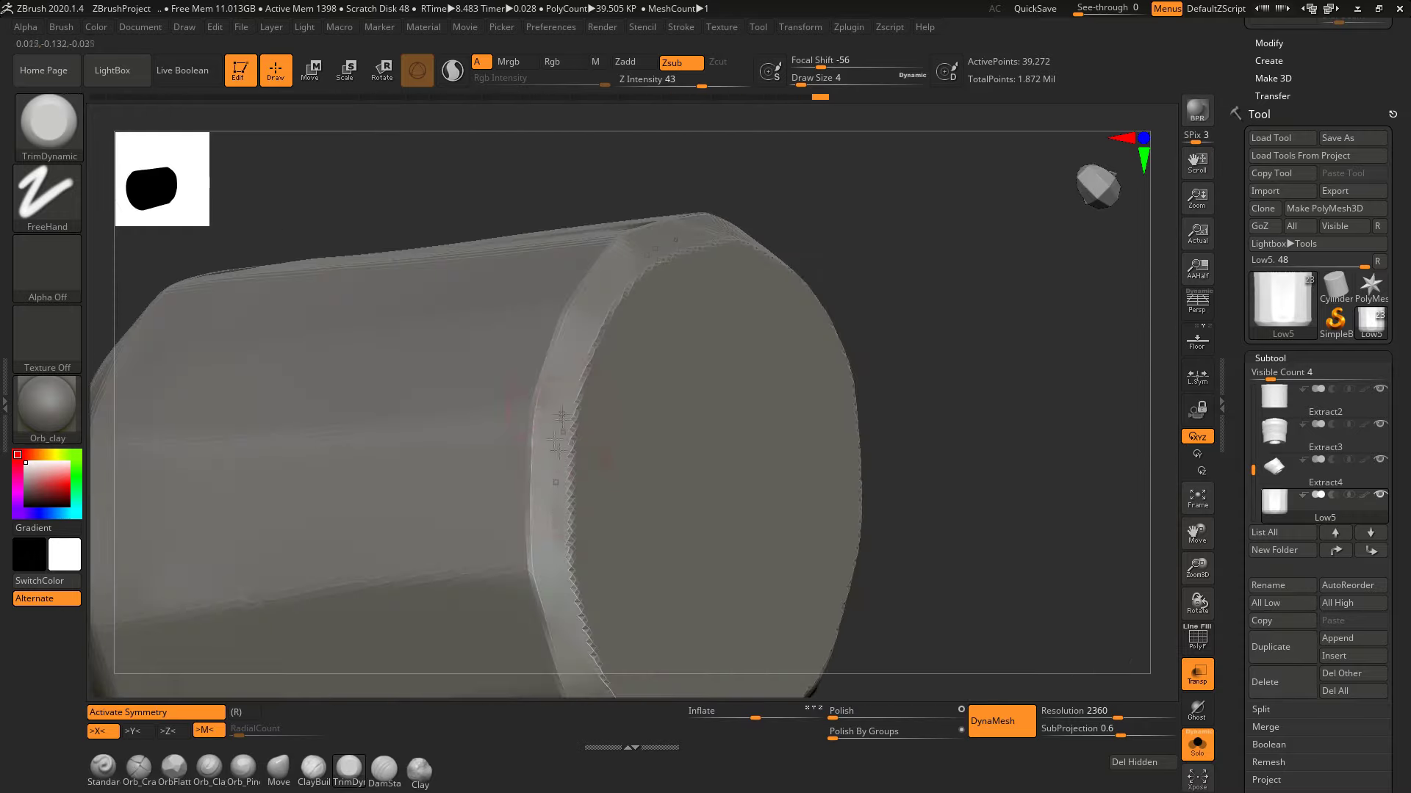
mouse_move(596, 299)
left_mouse_down()
mouse_move(706, 309)
mouse_move(831, 251)
left_mouse_up()
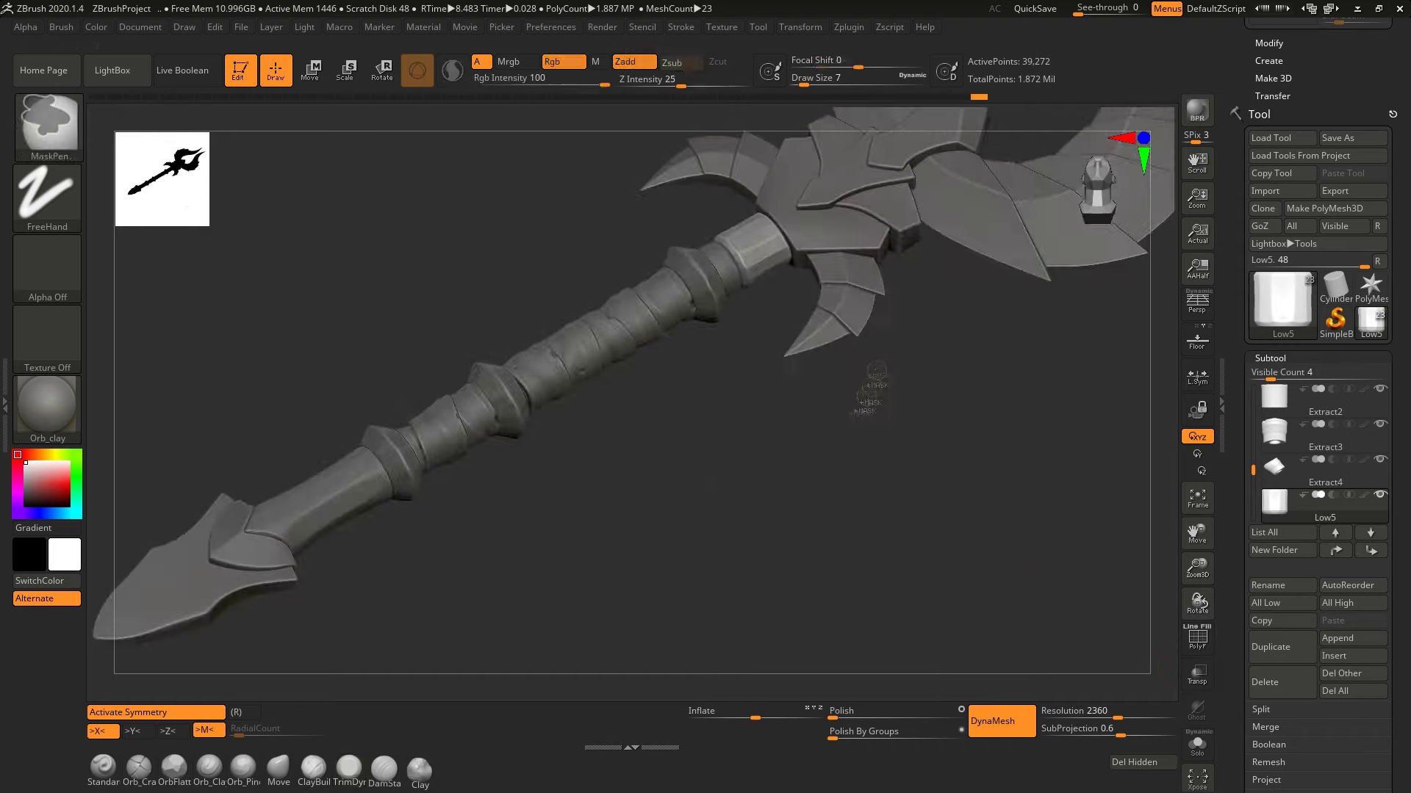
left_click(1184, 748)
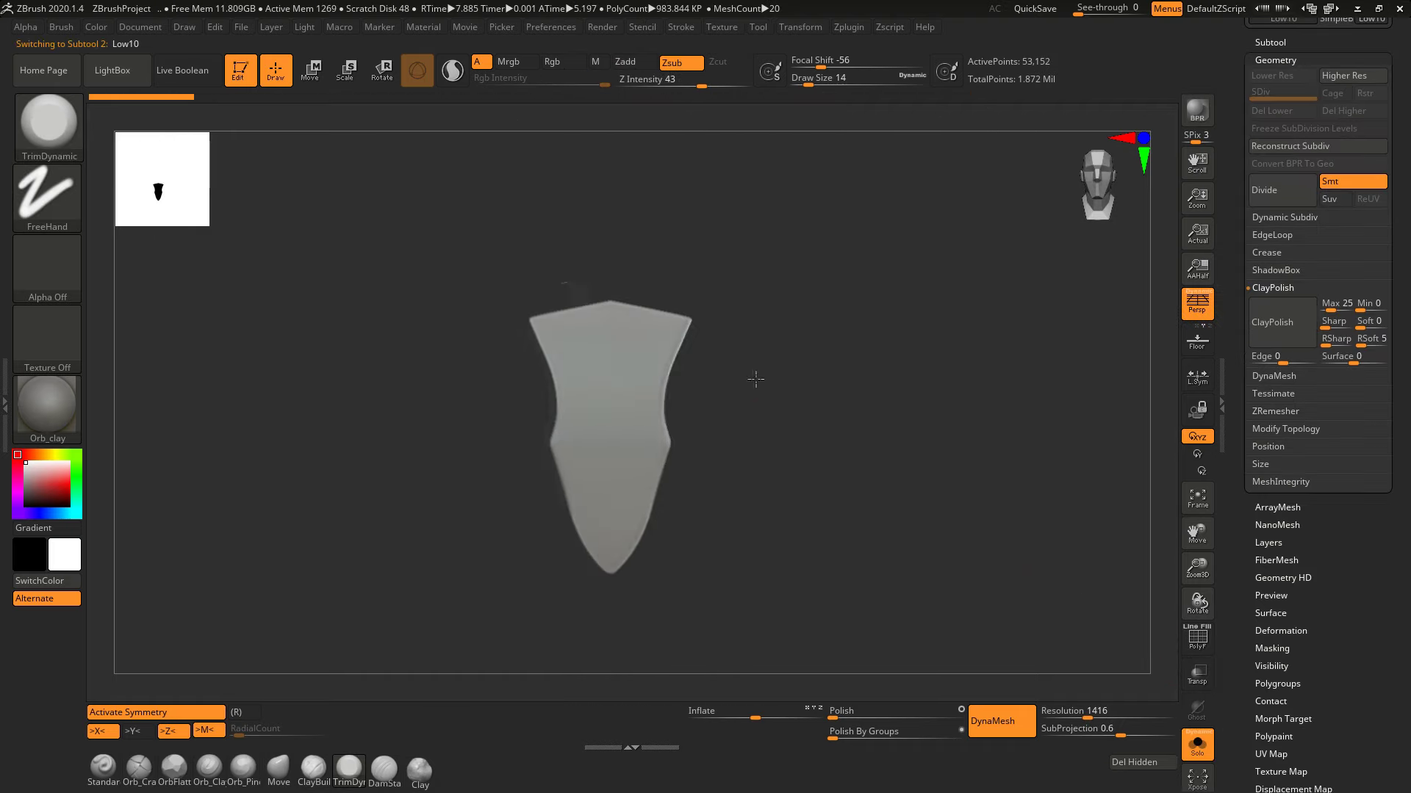
key("p")
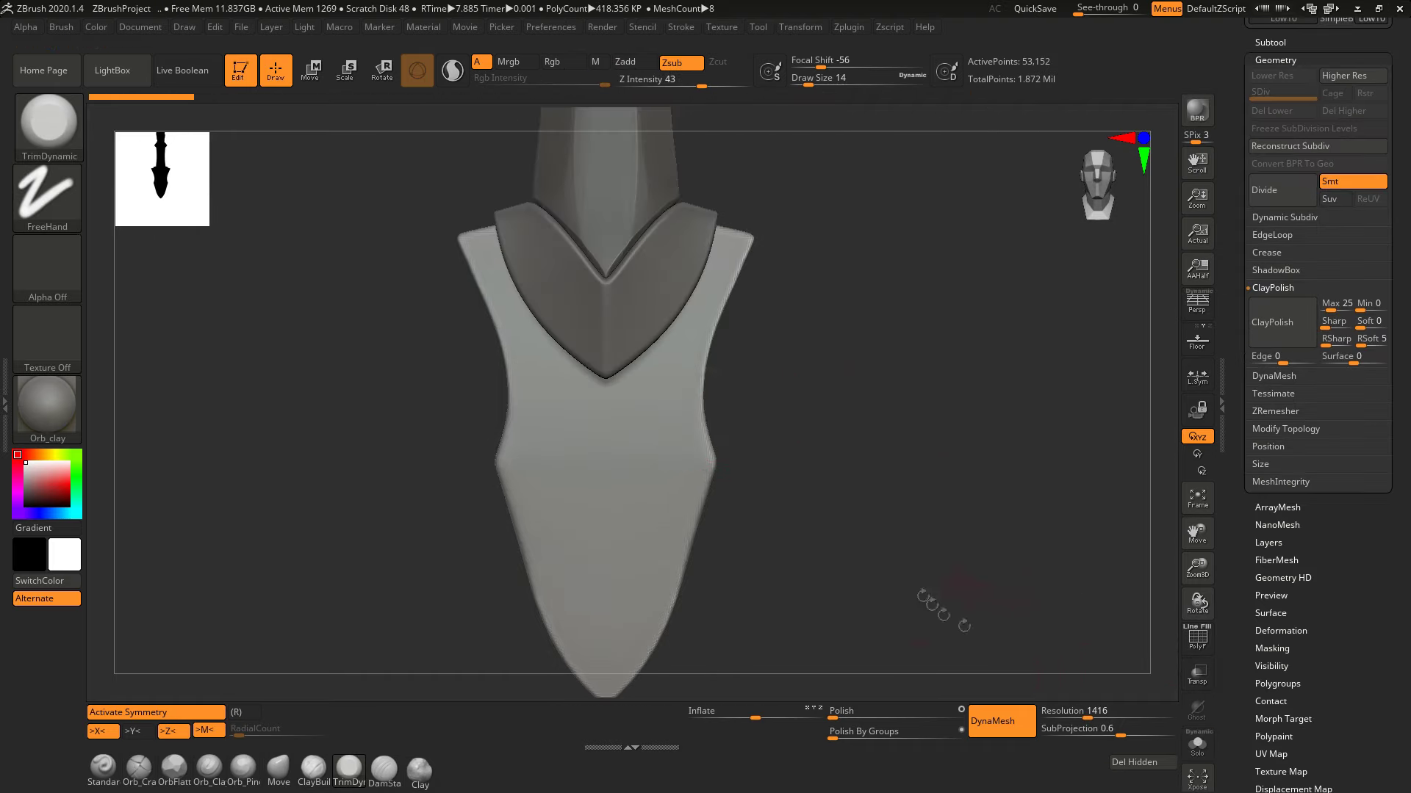
DynaMesh the Low10 torso piece at resolution 2072, freezing subdivisions, and pick MaskCurve
left_click(1001, 714)
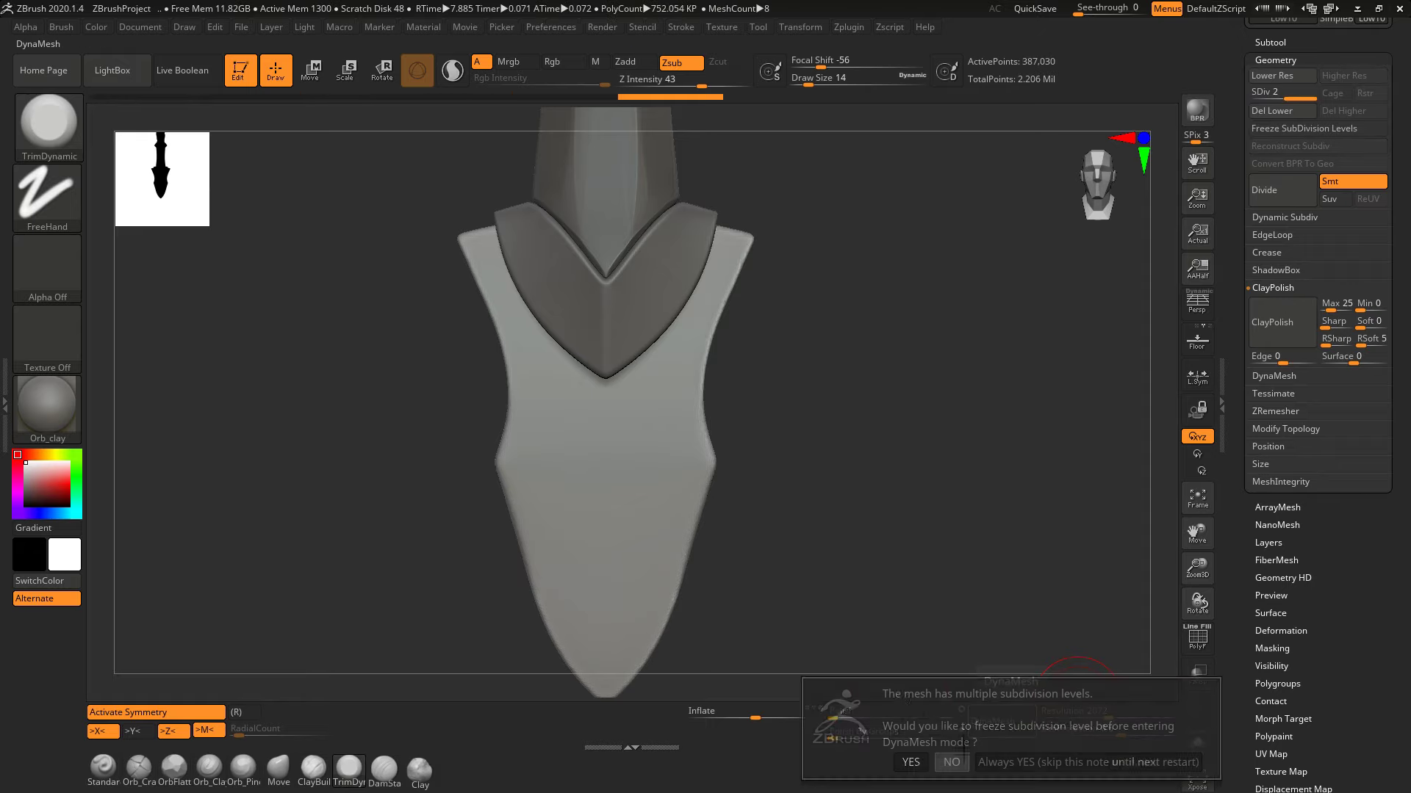
left_click_drag(828, 543, 747, 277)
left_click(720, 277, "ctrl")
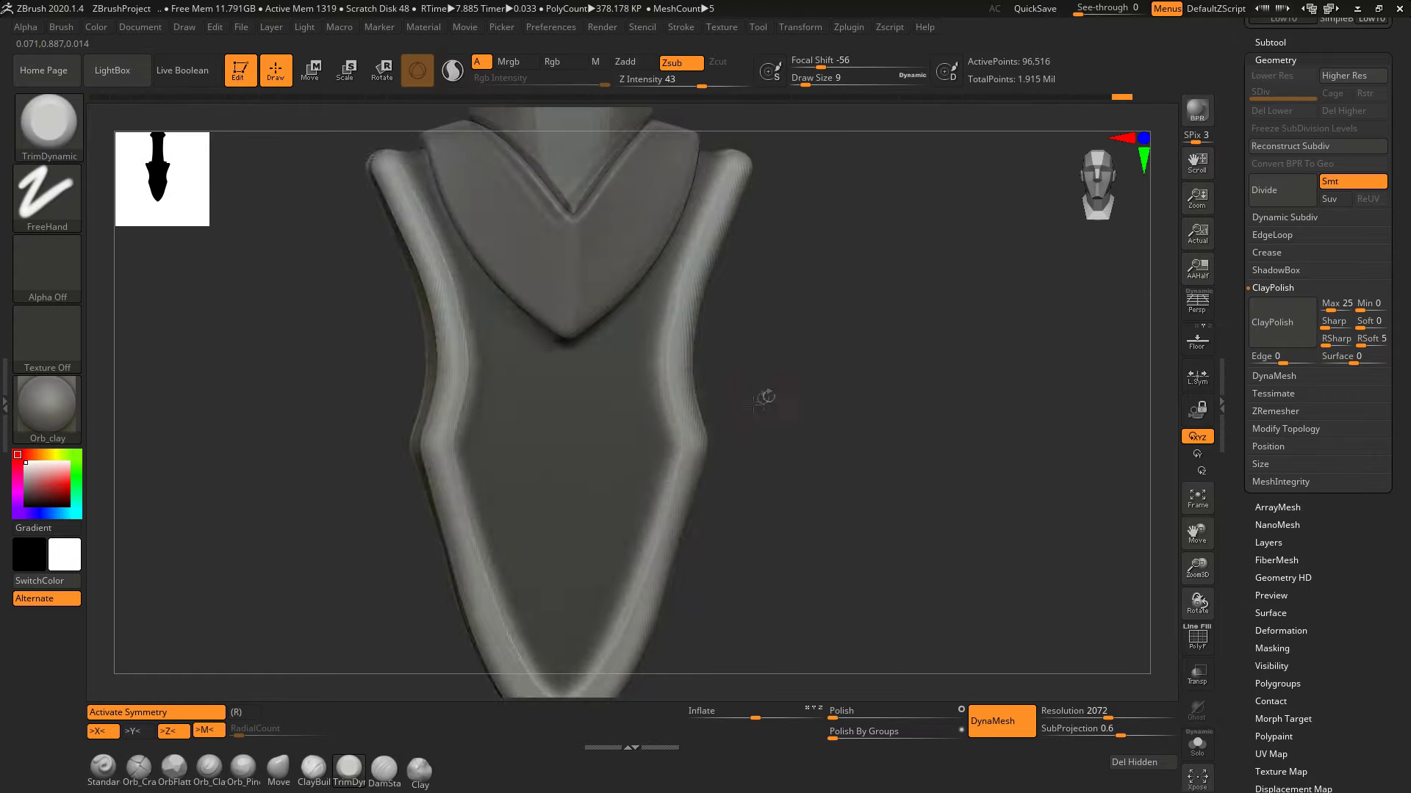
left_click_drag(760, 401, 708, 171)
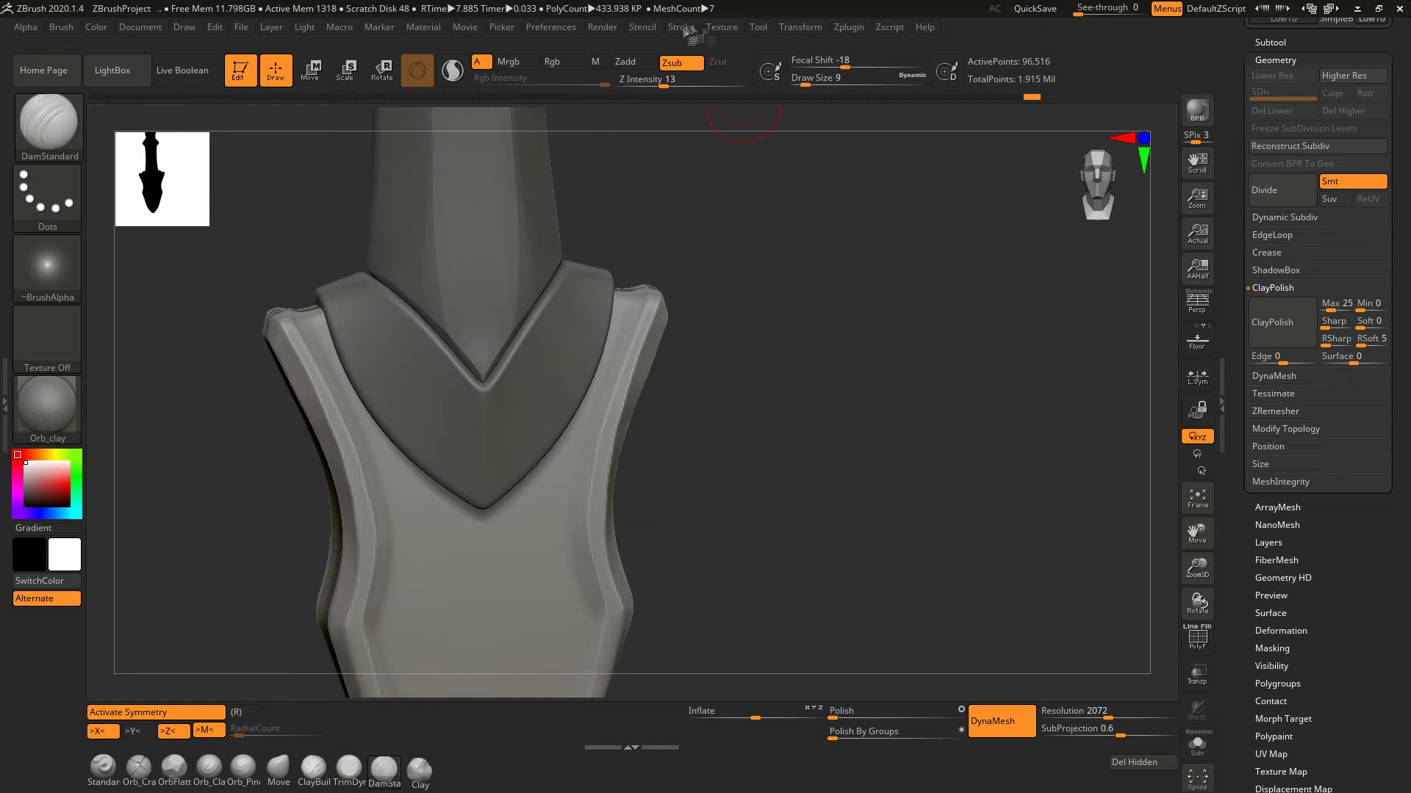
left_click(681, 27)
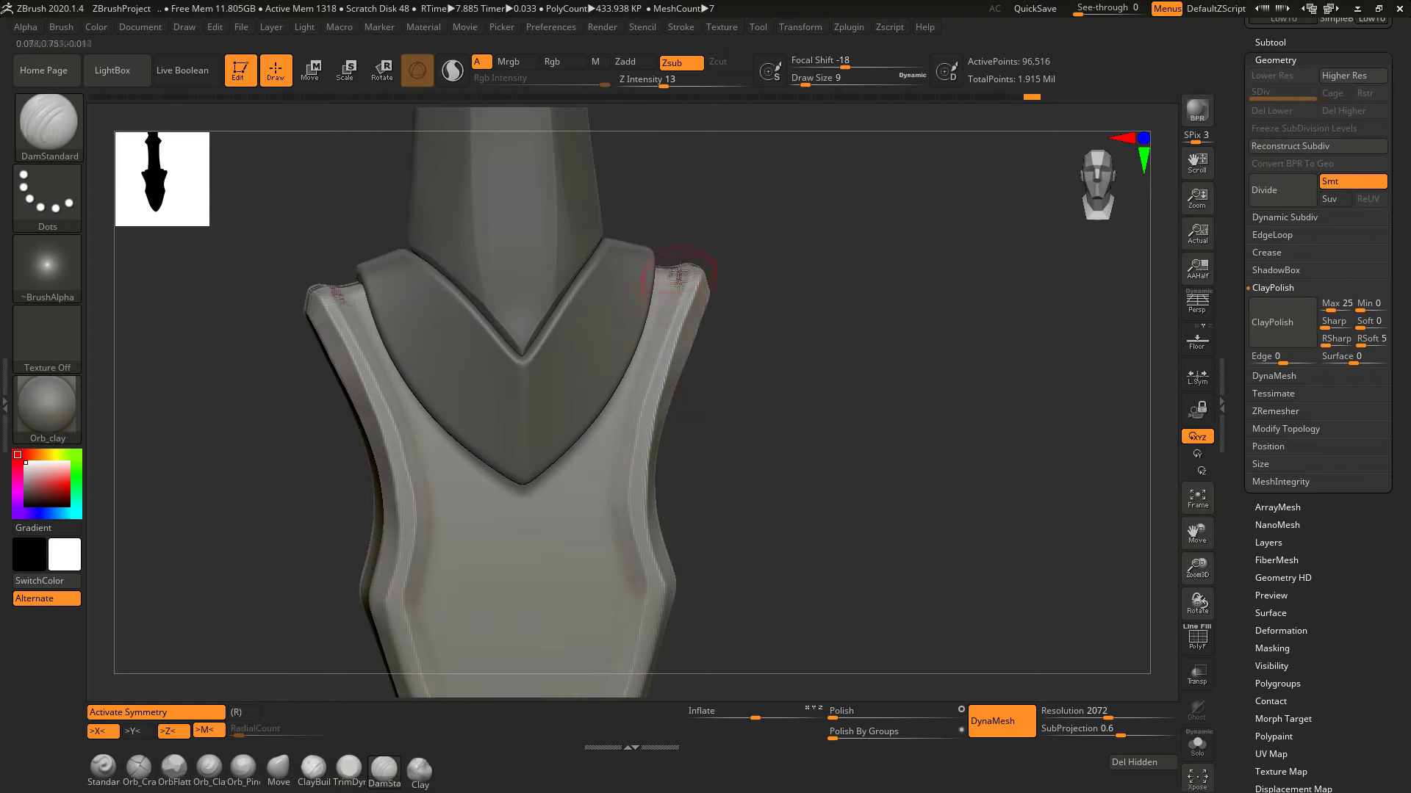
Solo the torso piece and inspect its pointed lower end and upper edge
left_click(1197, 744)
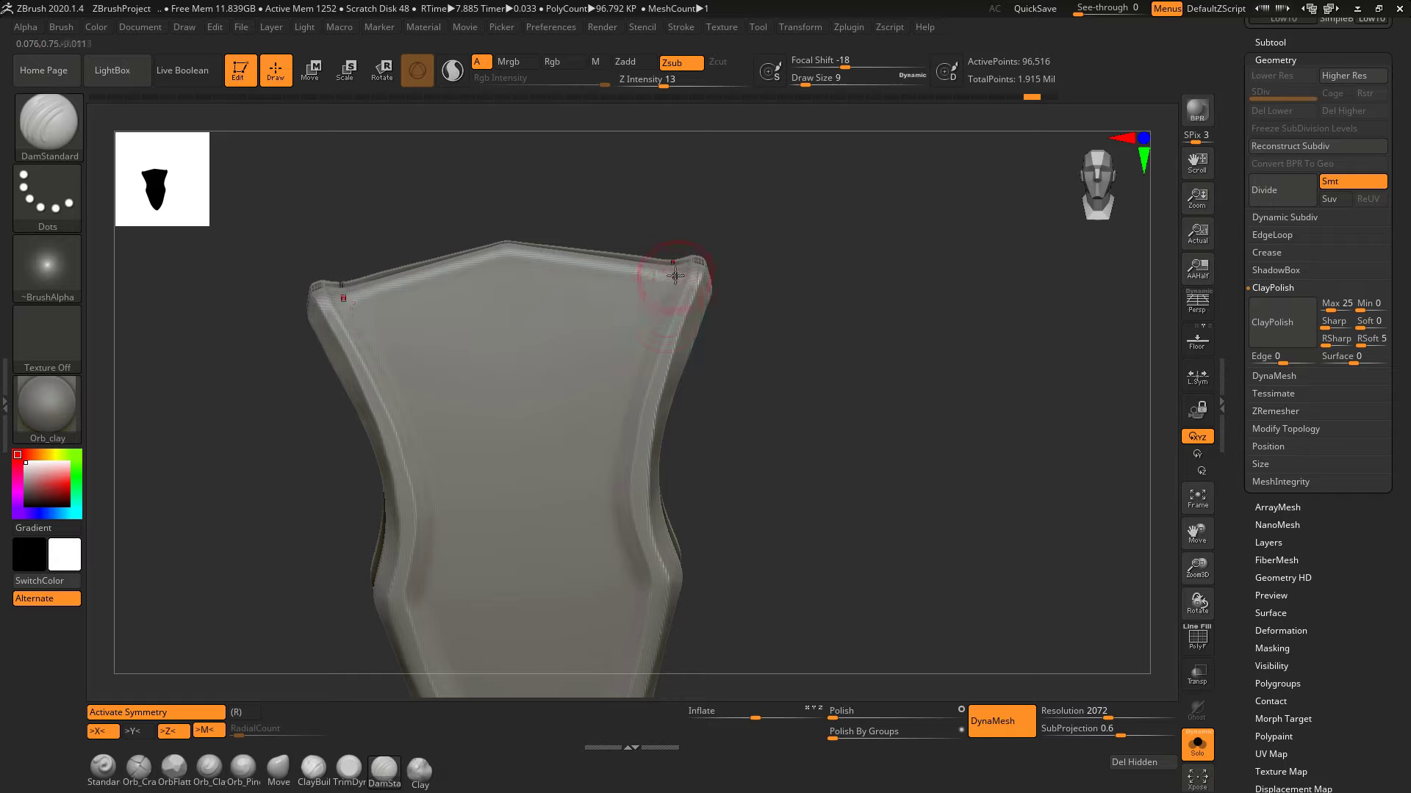
right_click_drag(630, 580, 672, 395)
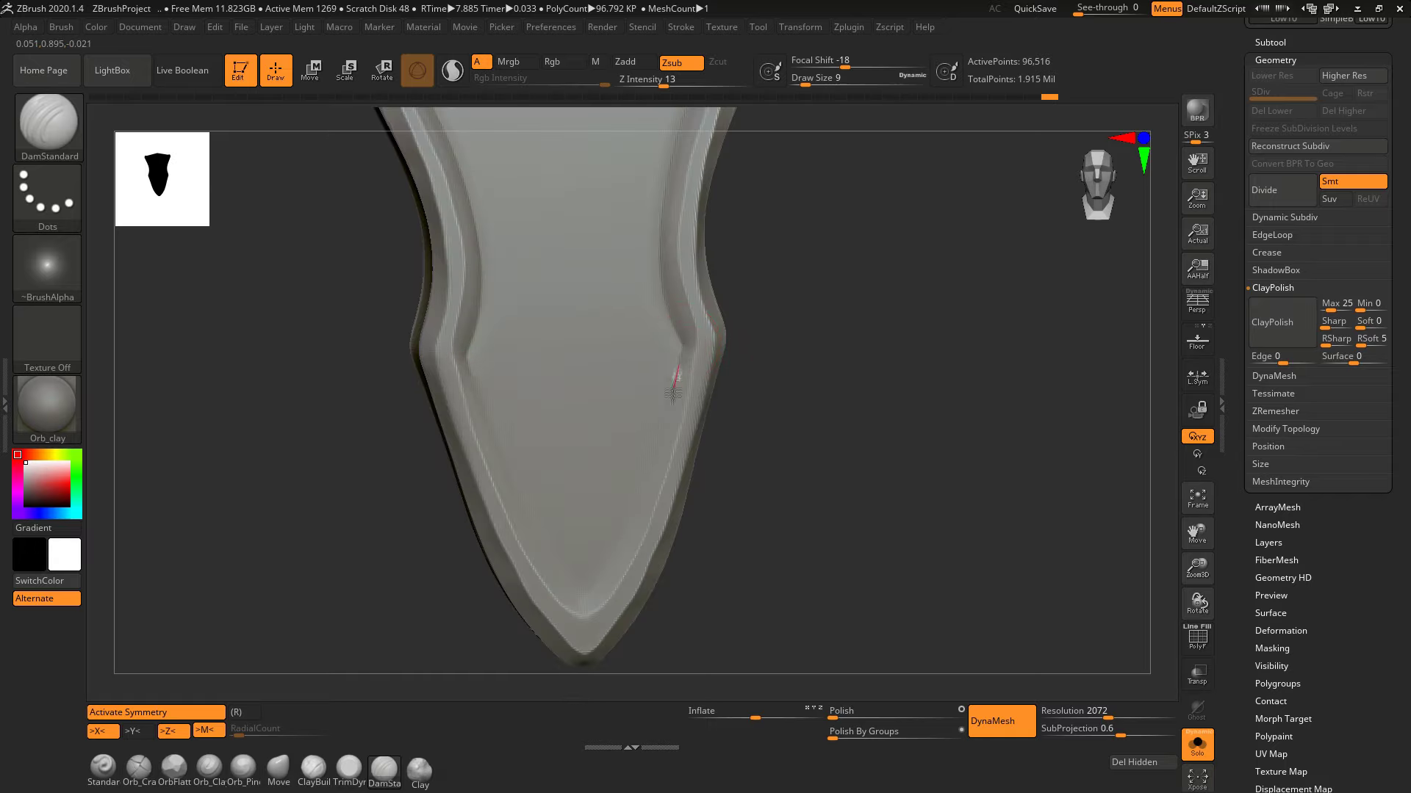
right_click_drag(572, 613, 624, 515)
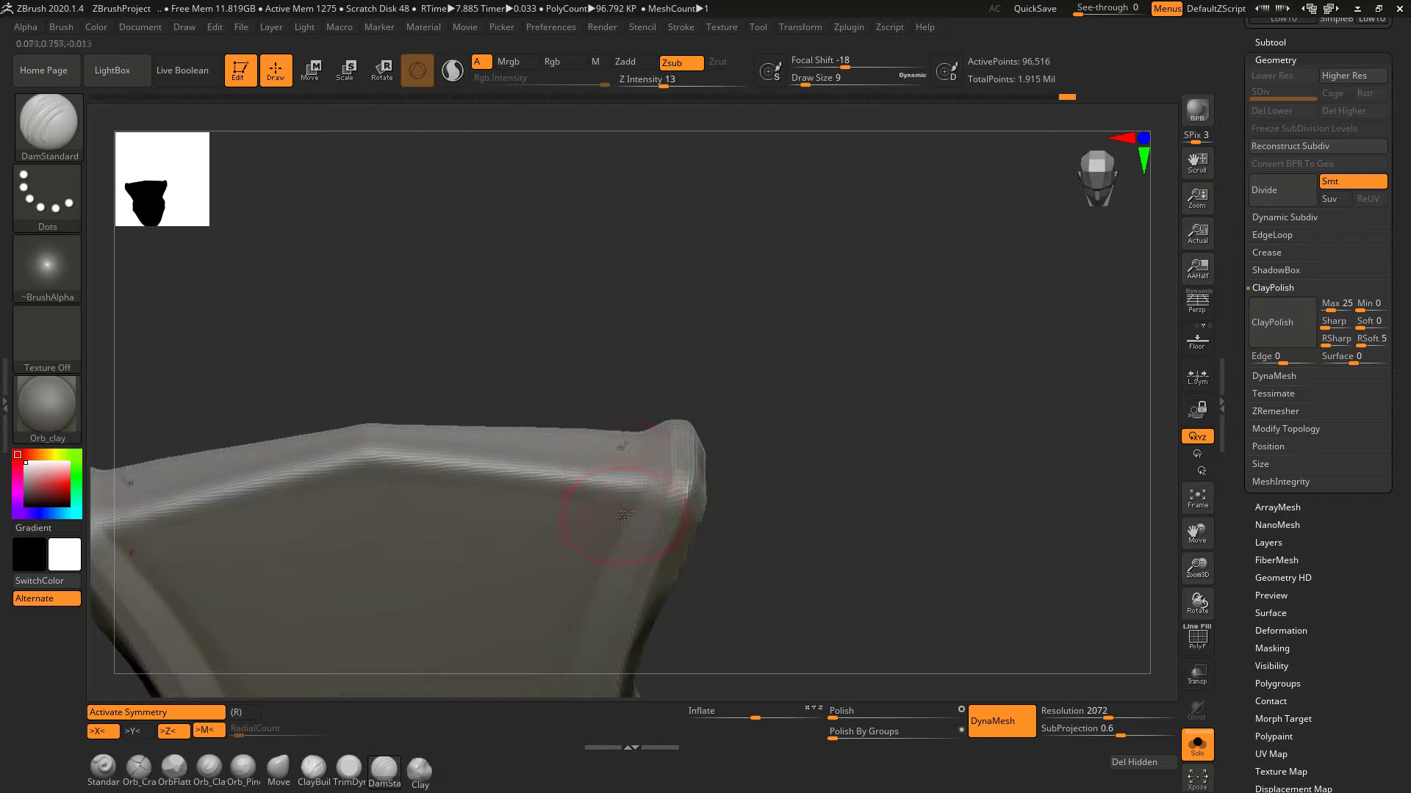
right_click_drag(644, 411, 746, 457)
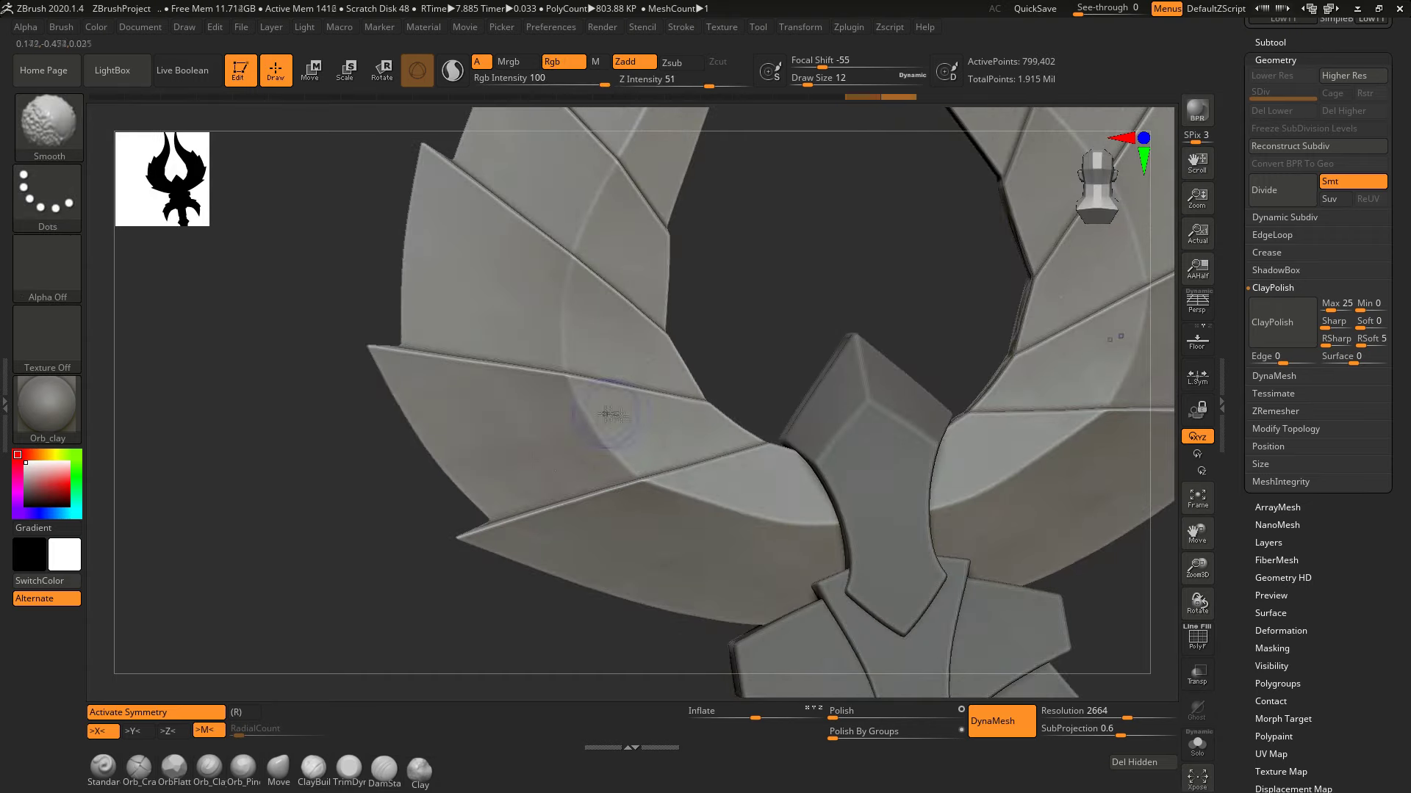
Zoom out to view the whole central winged emblem
right_click_drag(514, 404, 569, 437, "alt")
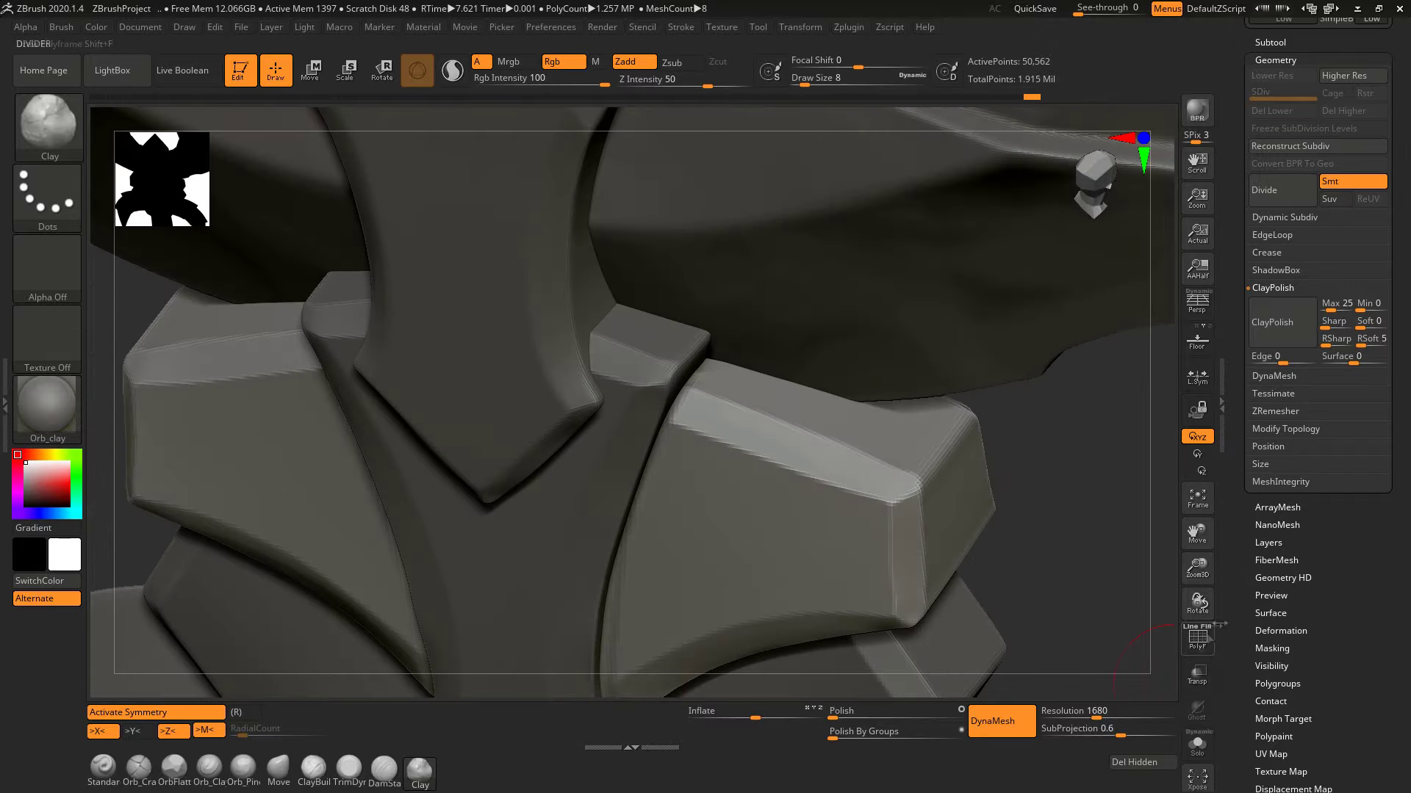
With Transp on, sculpt a U-shaped Clay ridge down the centre, then curve-mask, invert, and trim
left_click(1197, 672)
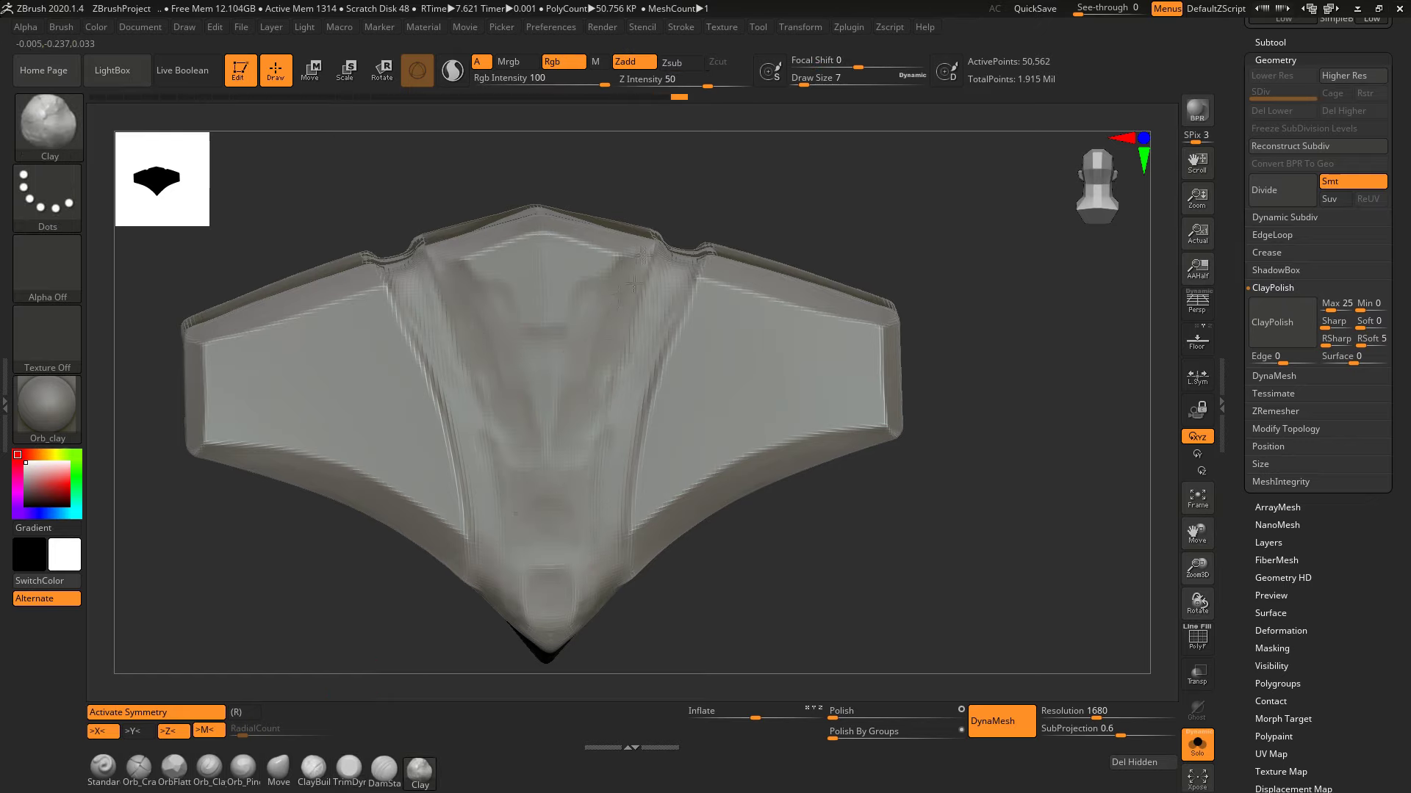
left_click_drag(565, 347, 560, 418)
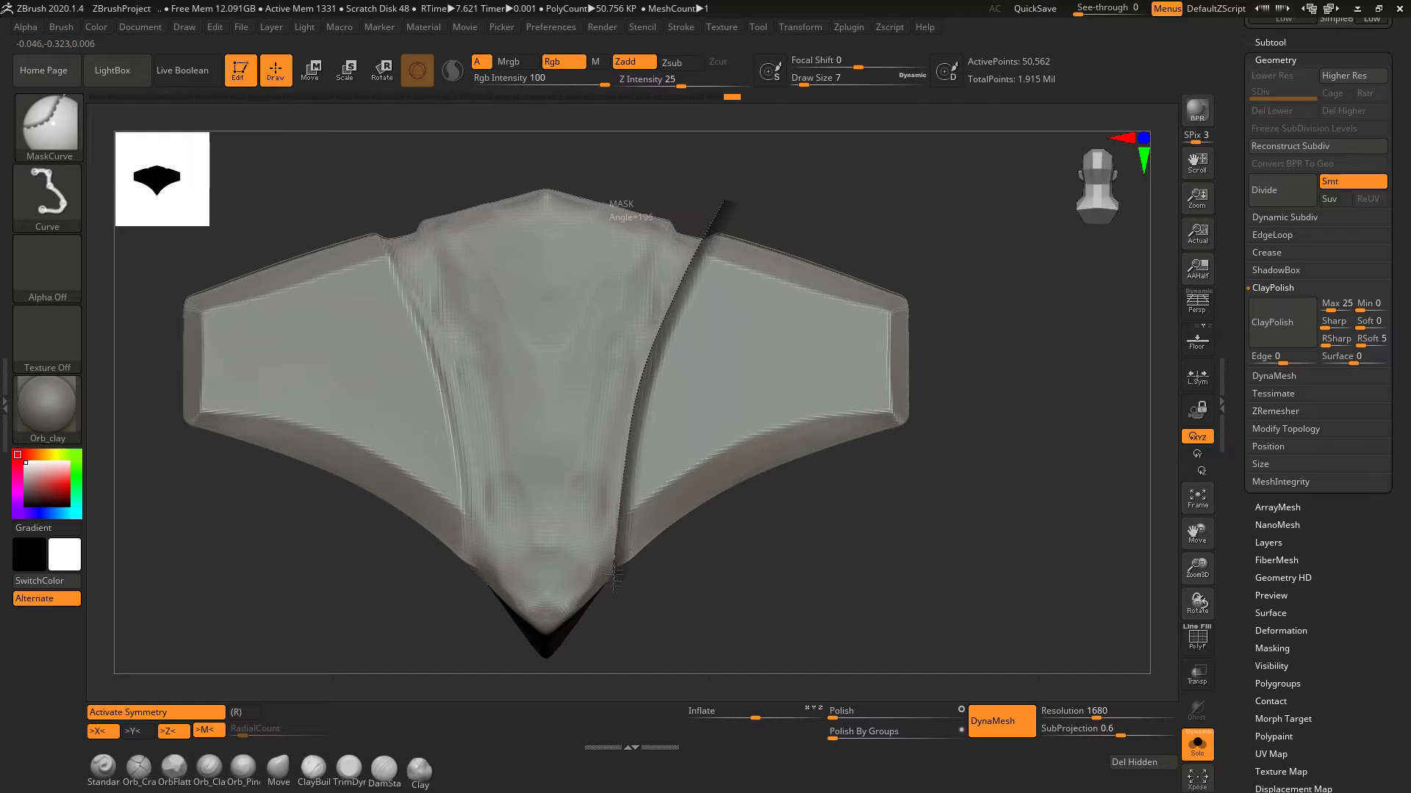
left_click_drag(613, 577, 614, 581)
left_click(727, 573, "ctrl")
left_click_drag(728, 573, 675, 213)
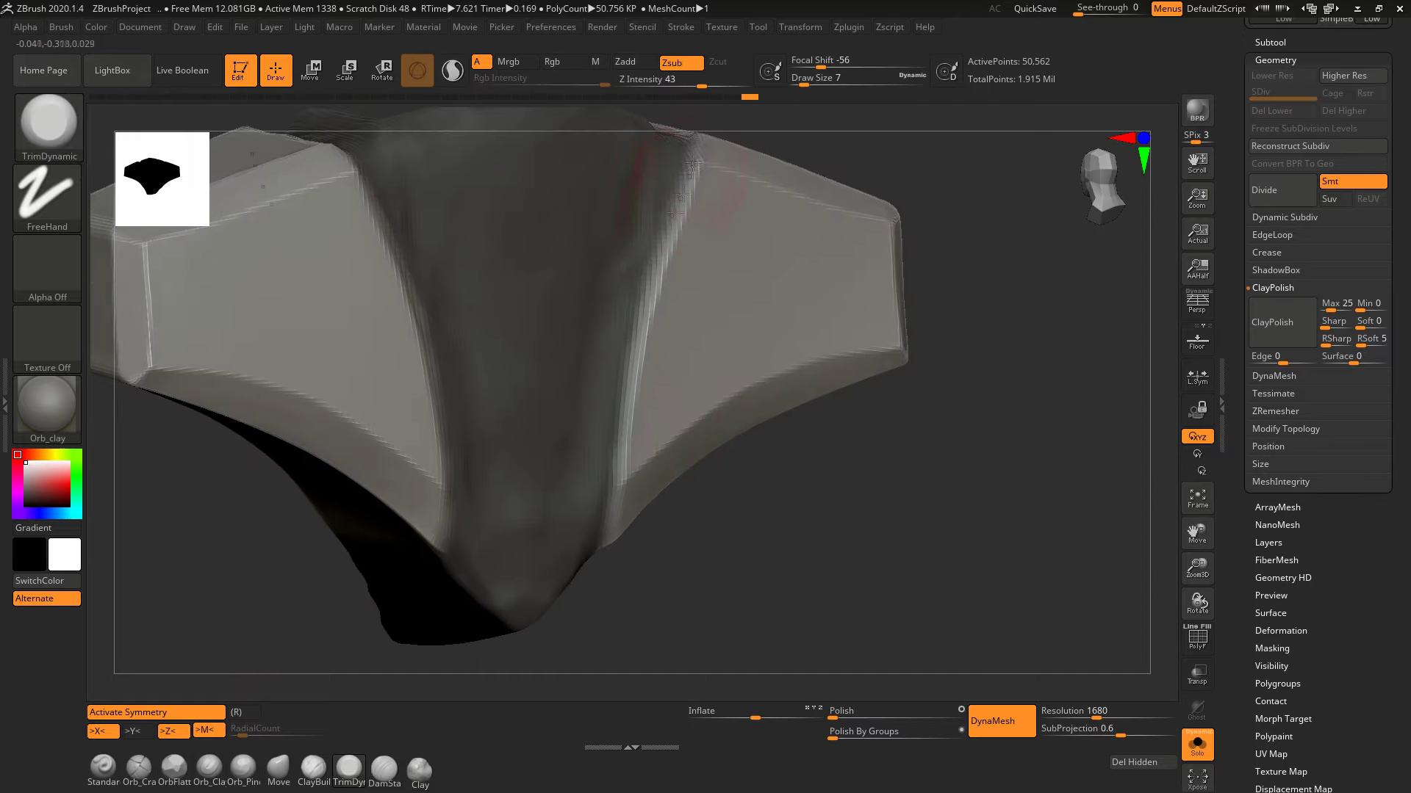
right_click_drag(619, 409, 630, 236)
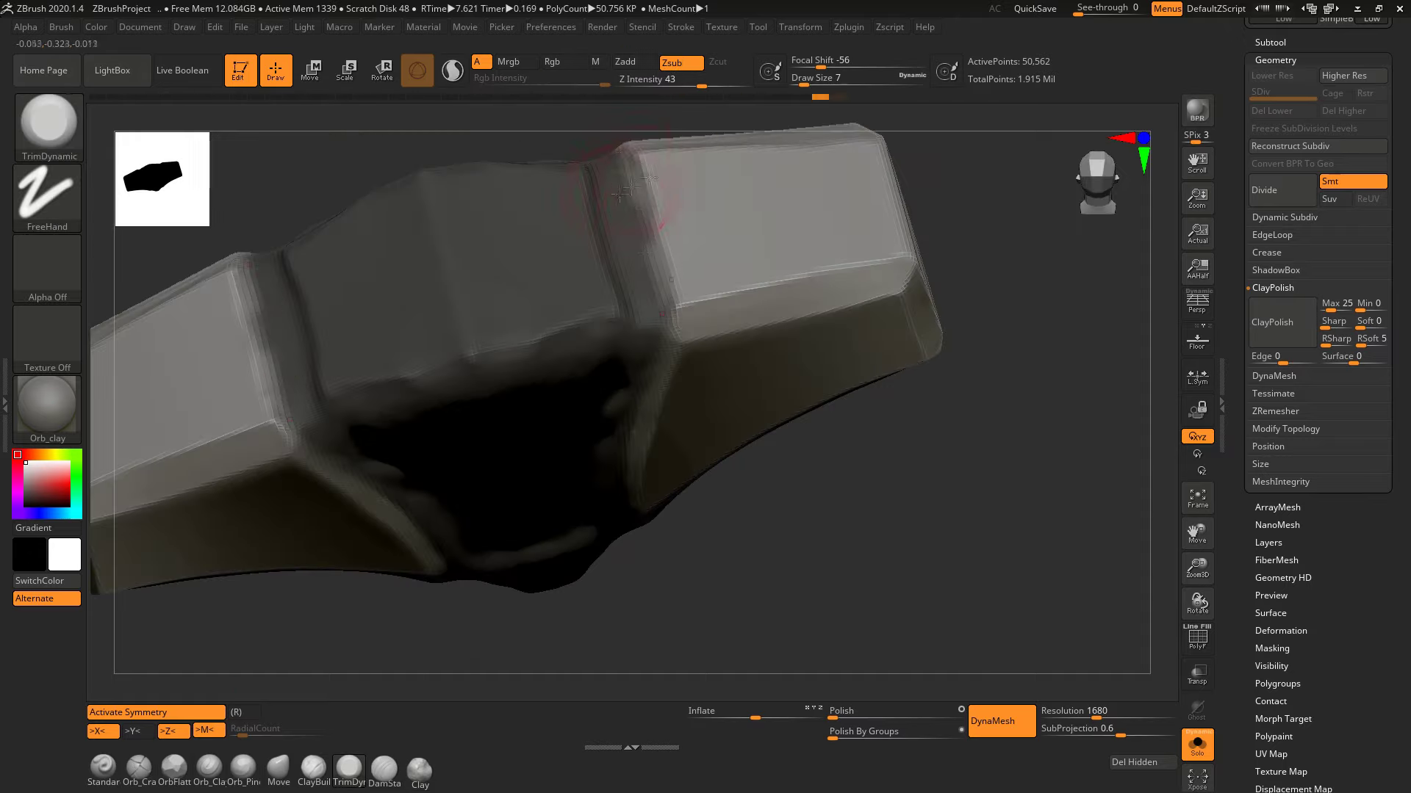
right_click_drag(624, 154, 645, 266)
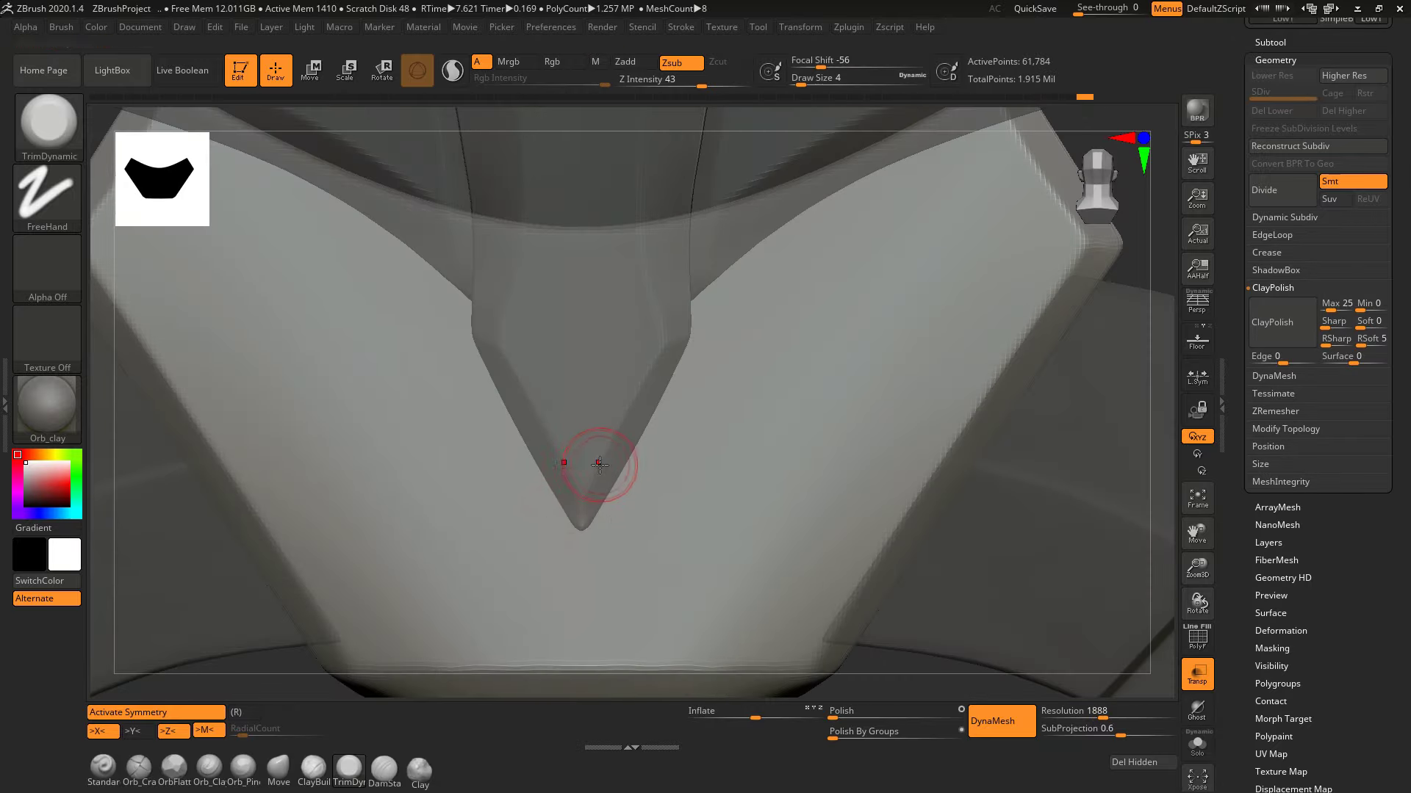
Build up the central wedge with Clay and smooth along its tip
left_click(420, 771)
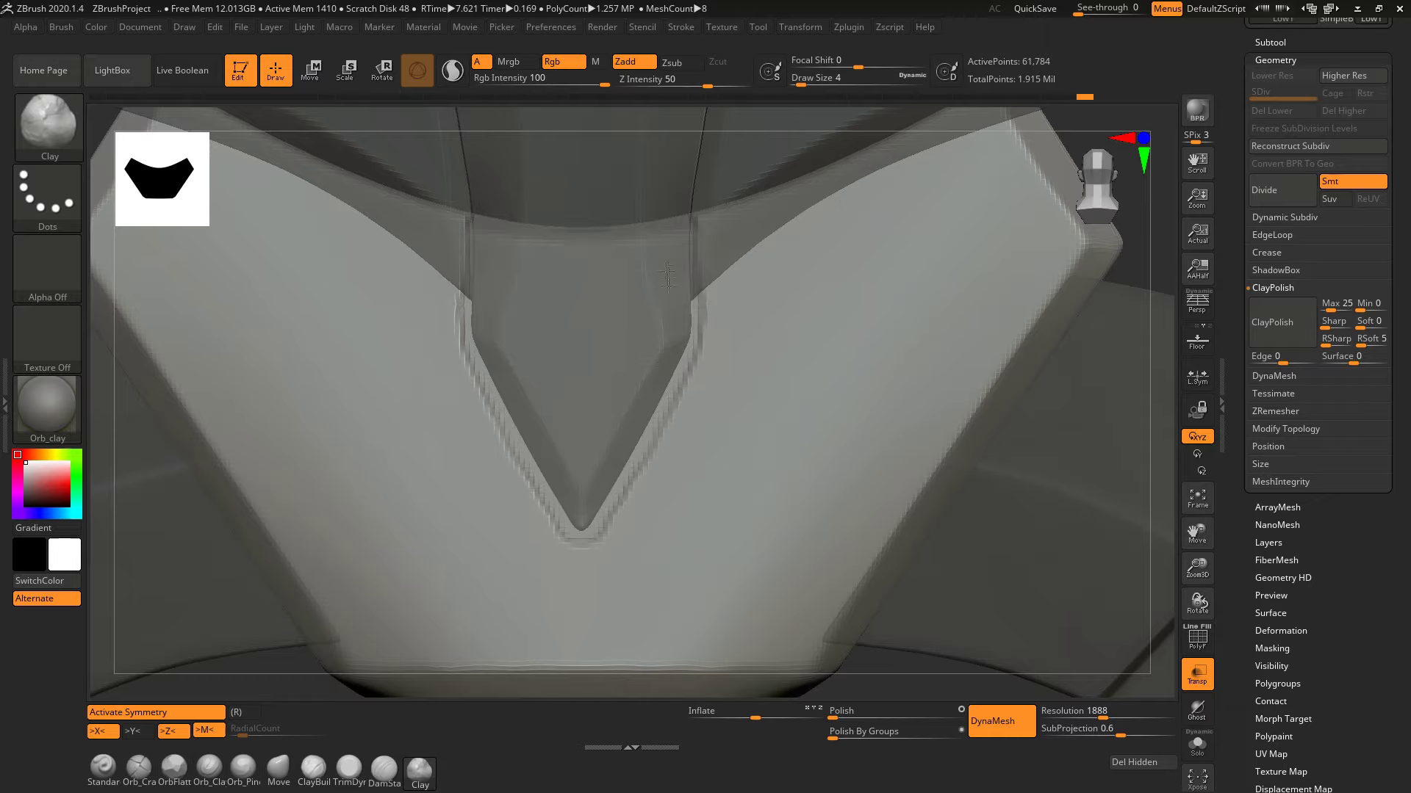
mouse_move(592, 356)
right_mouse_down("ctrl")
mouse_move(594, 337)
mouse_move(599, 481)
right_mouse_up("ctrl")
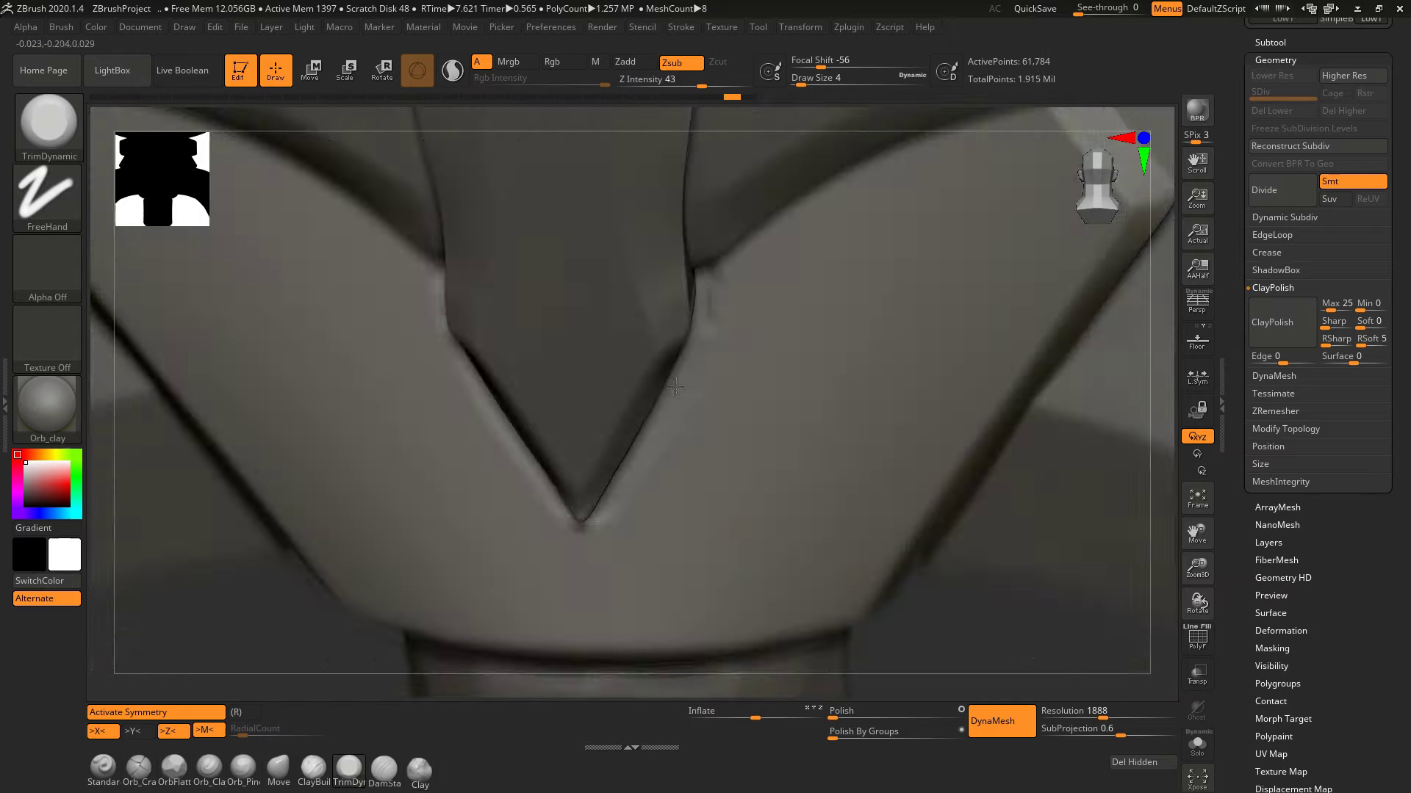
left_click_drag(677, 299, 621, 445, "alt")
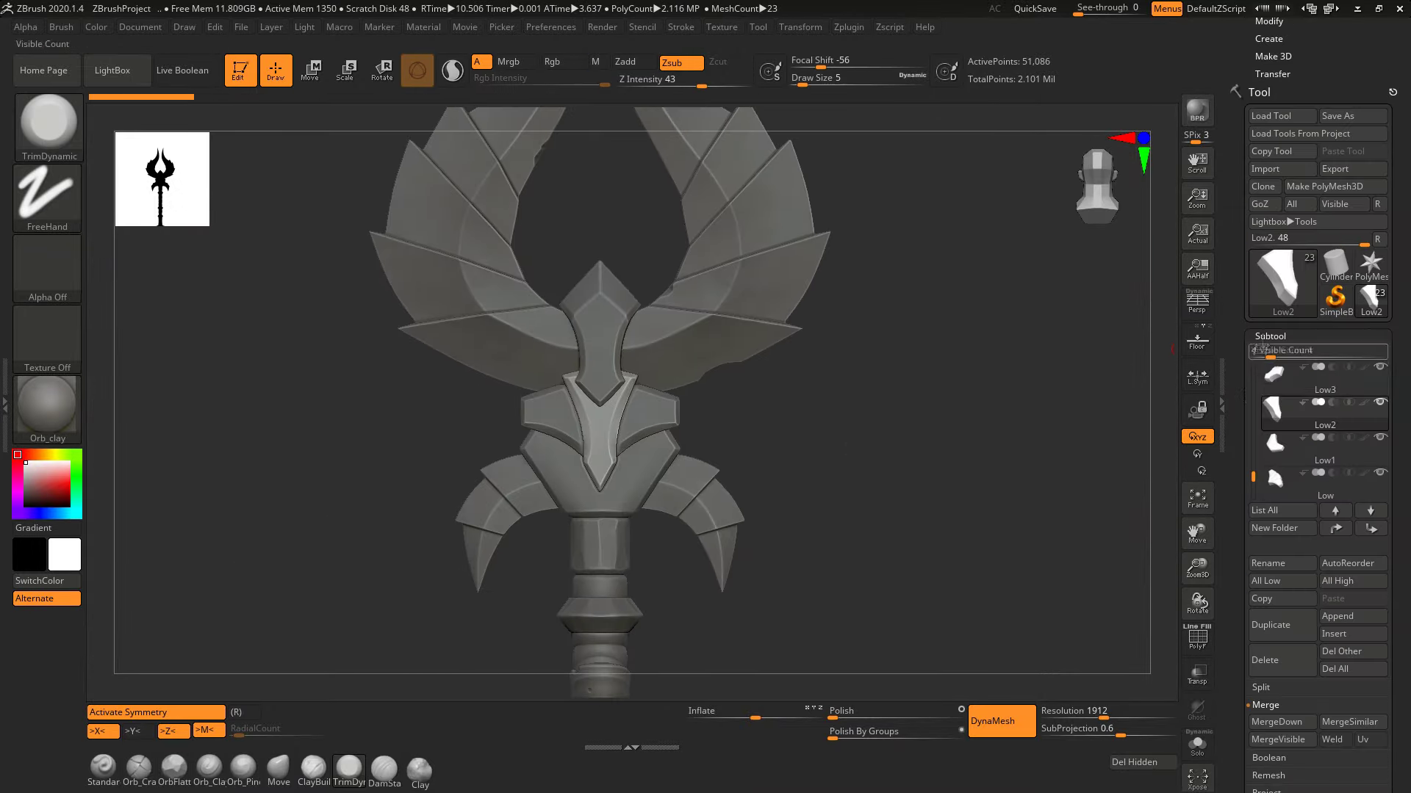
Append a Cylinder3D, push it back along Z, and rotate it into a disc on the central piece
left_click(1369, 440)
left_click(913, 412)
key("w")
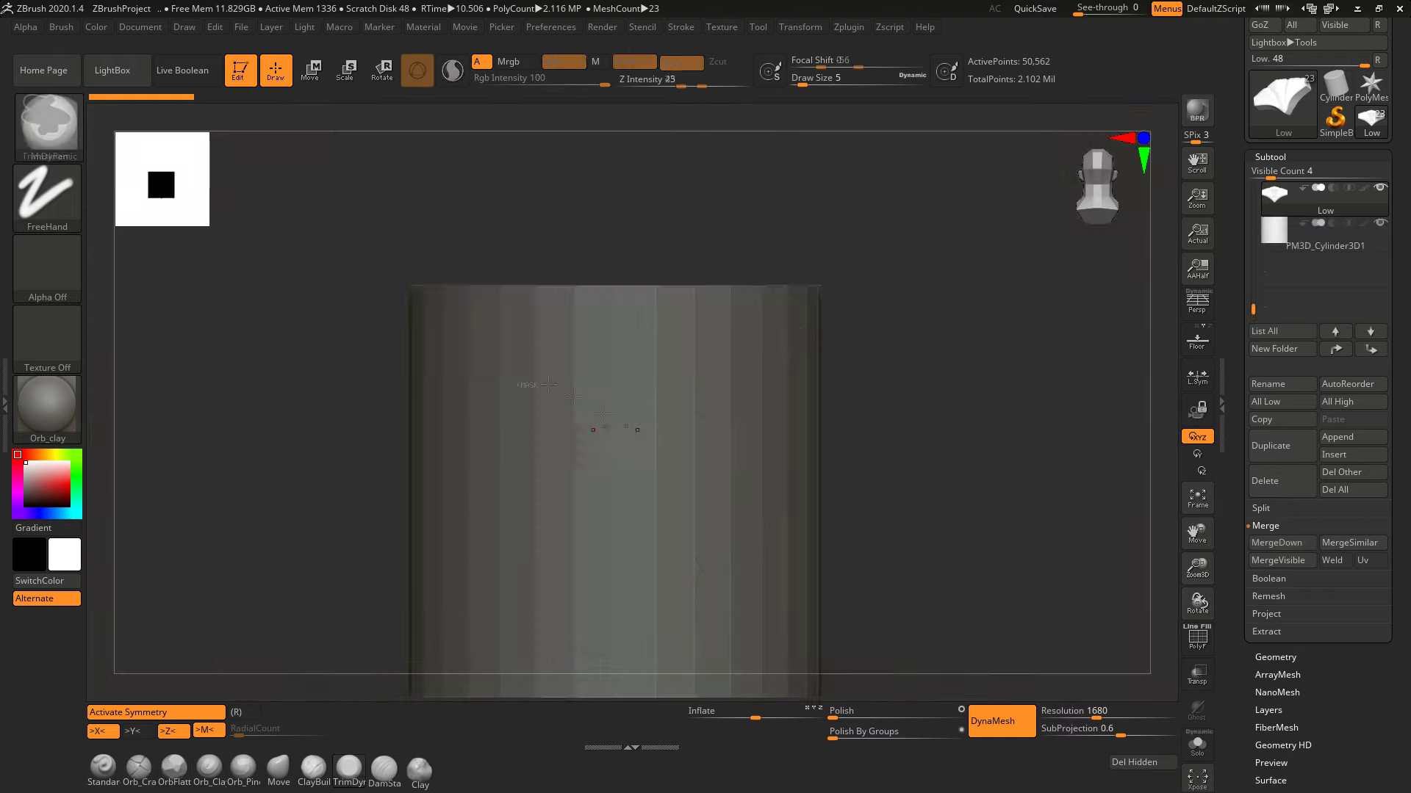
left_click_drag(632, 323, 628, 476)
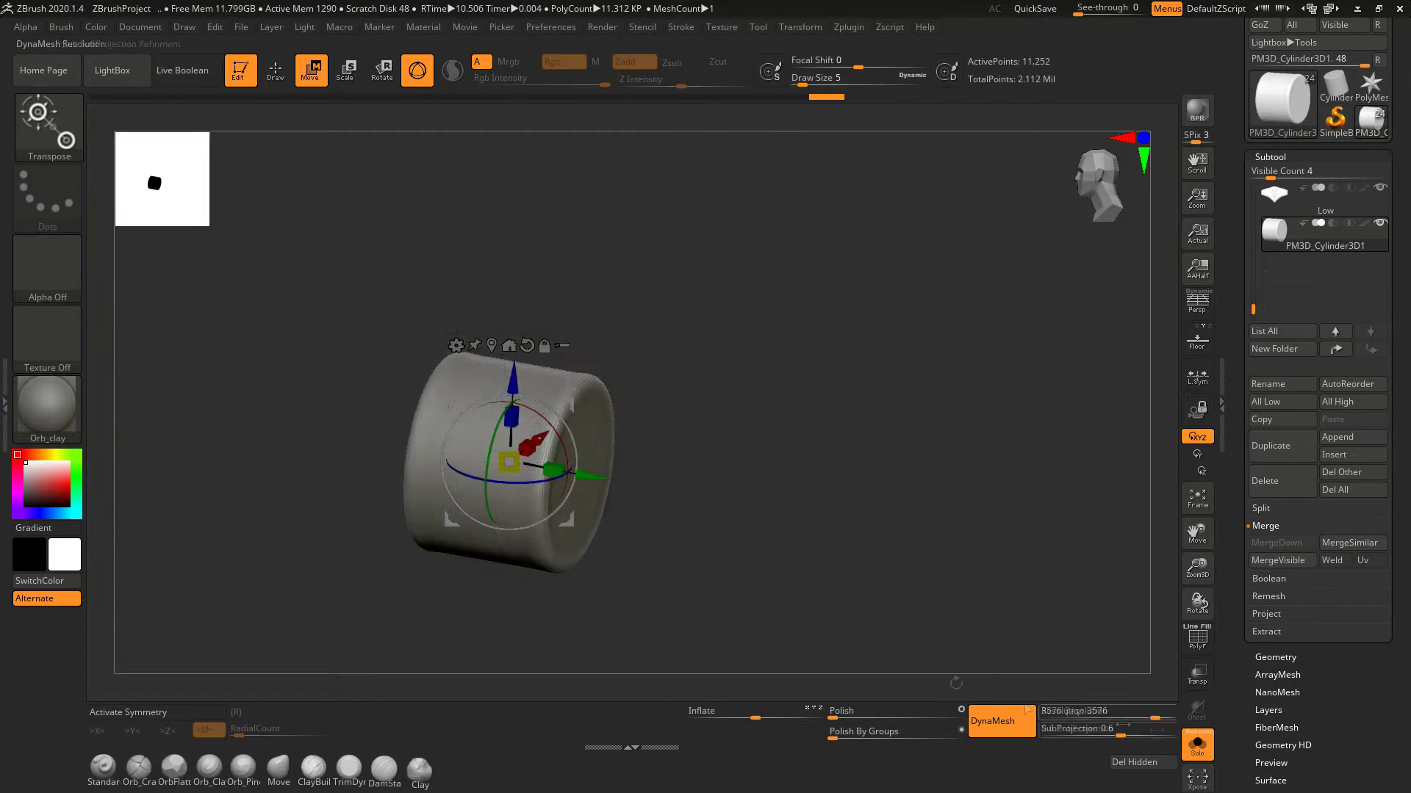
right_click_drag(533, 433, 512, 400)
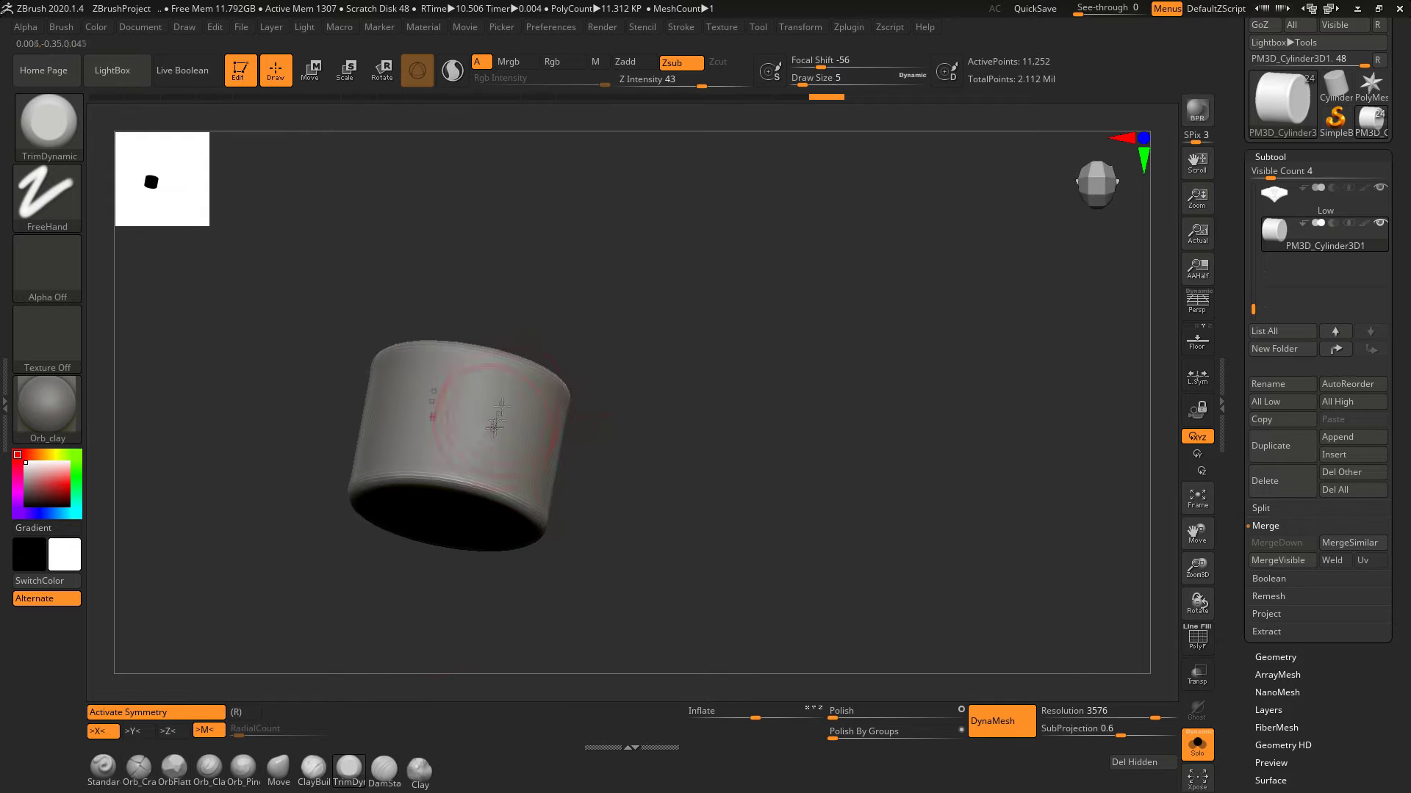
left_click_drag(845, 103, 687, 581)
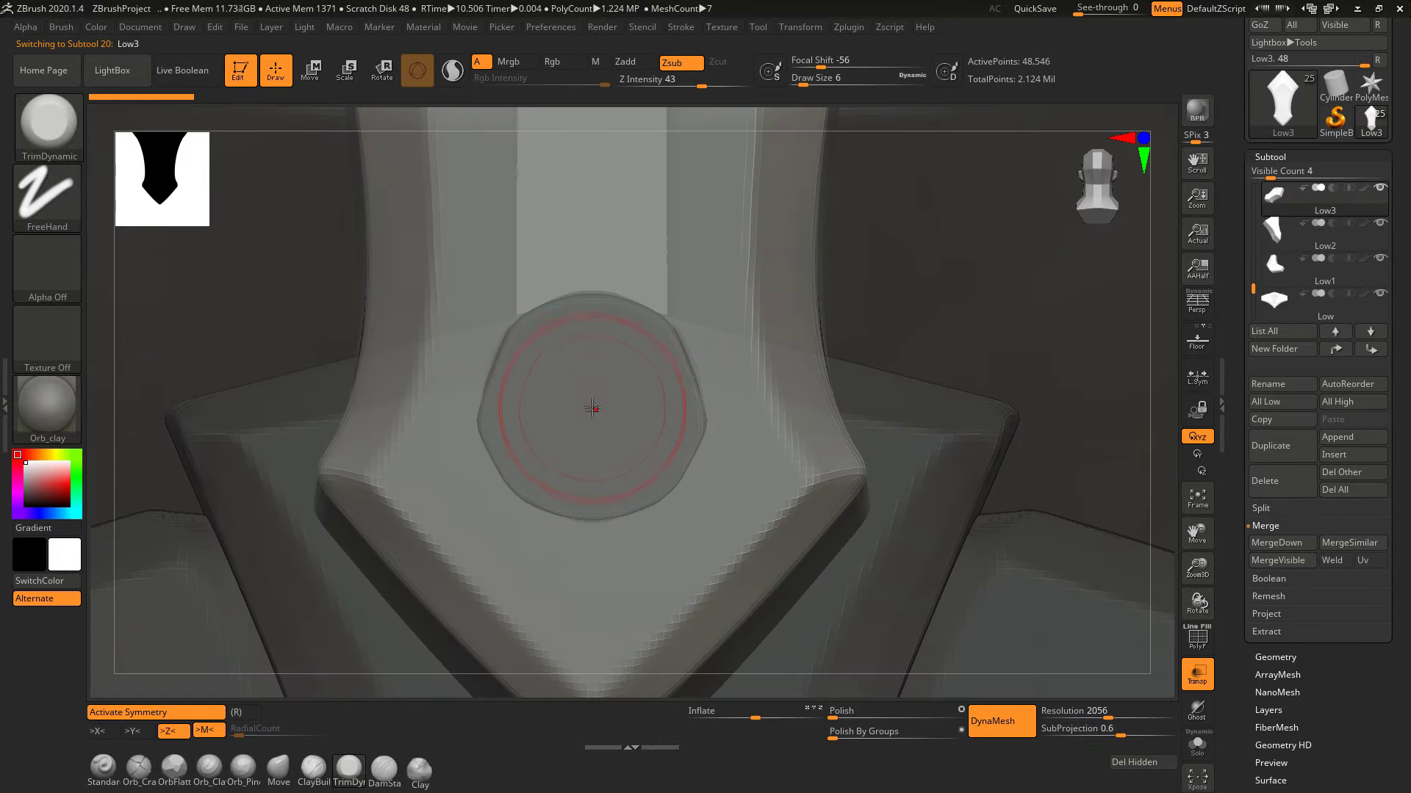
Frame the lower round hole on the blade piece, briefly soloing that piece
left_click(420, 770)
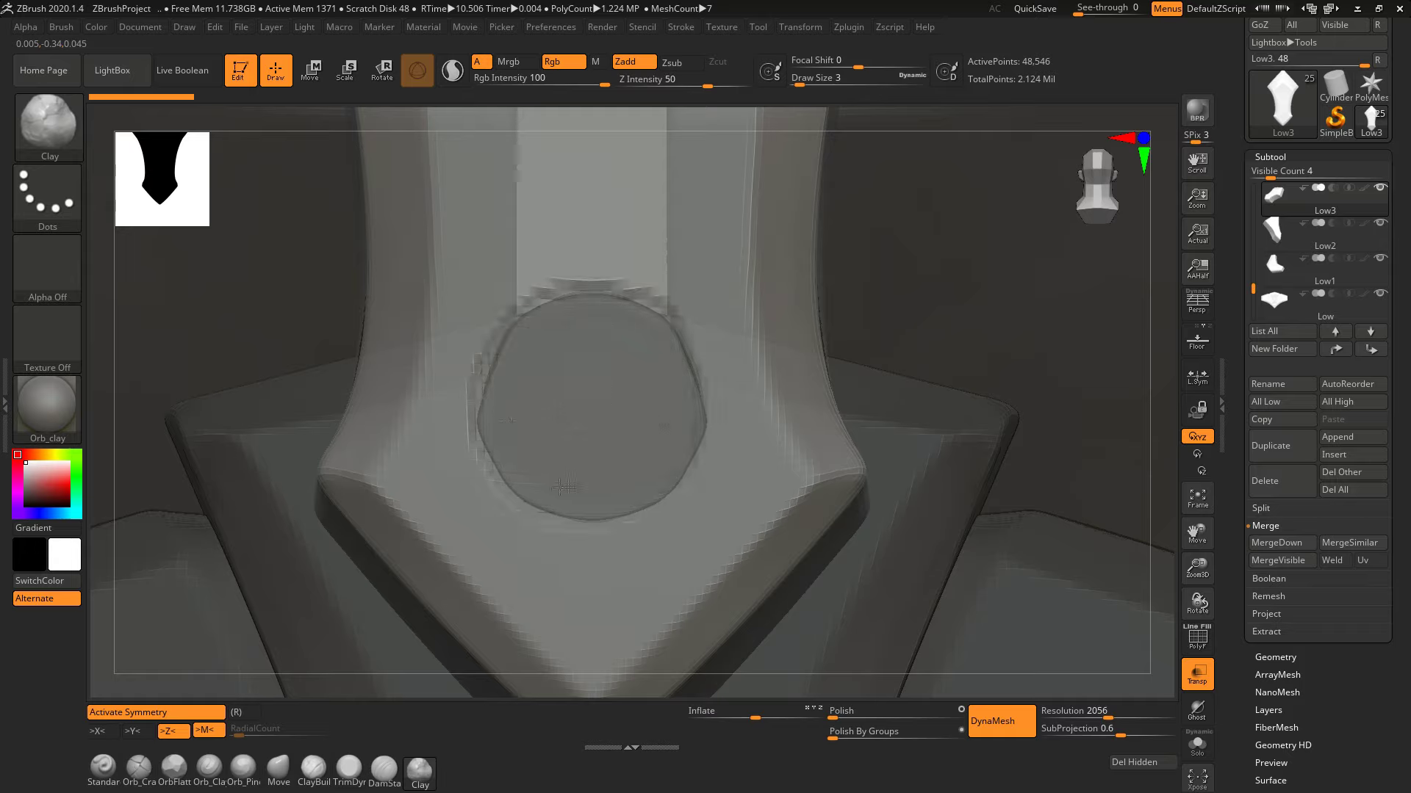
key("ctrl")
key("ctrl+z")
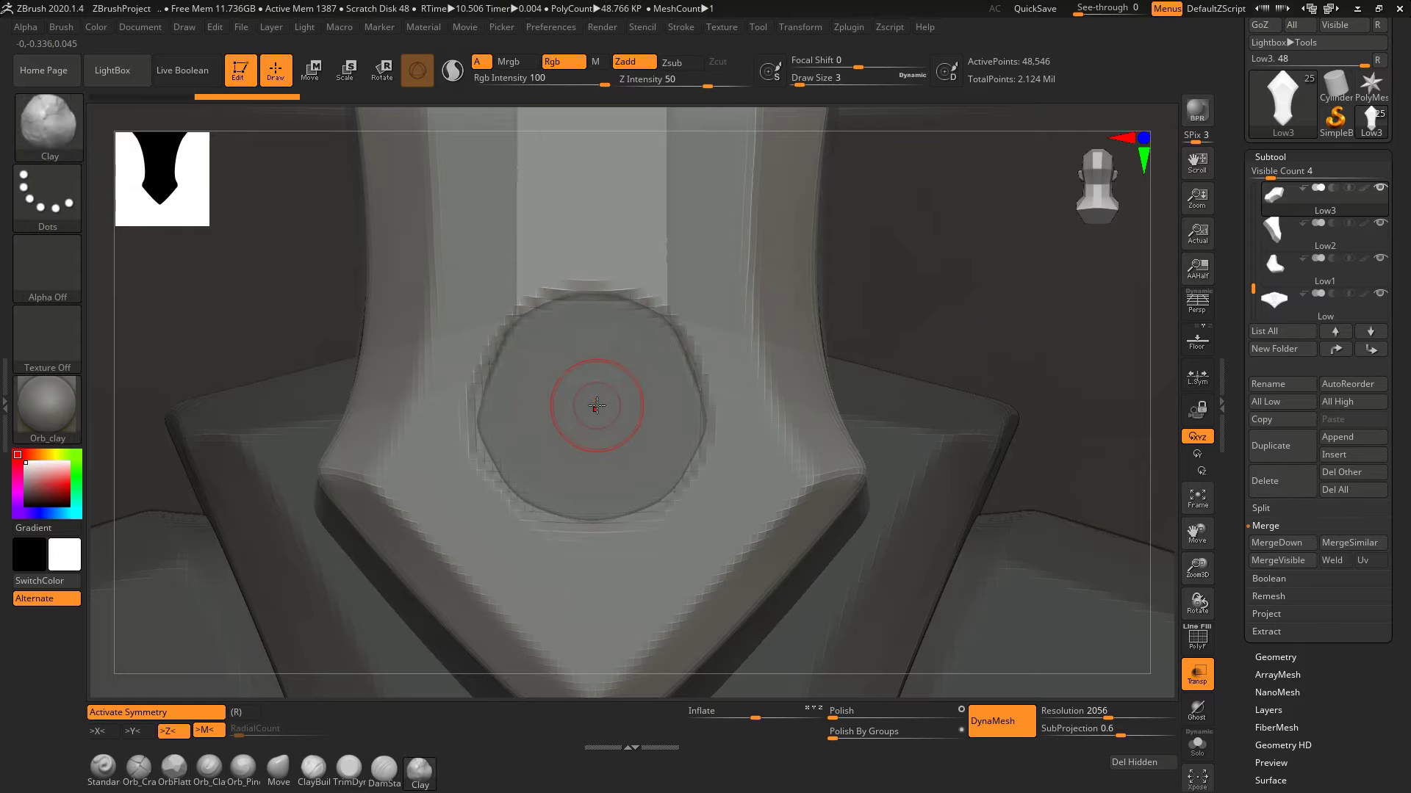
right_click_drag(596, 404, 862, 362)
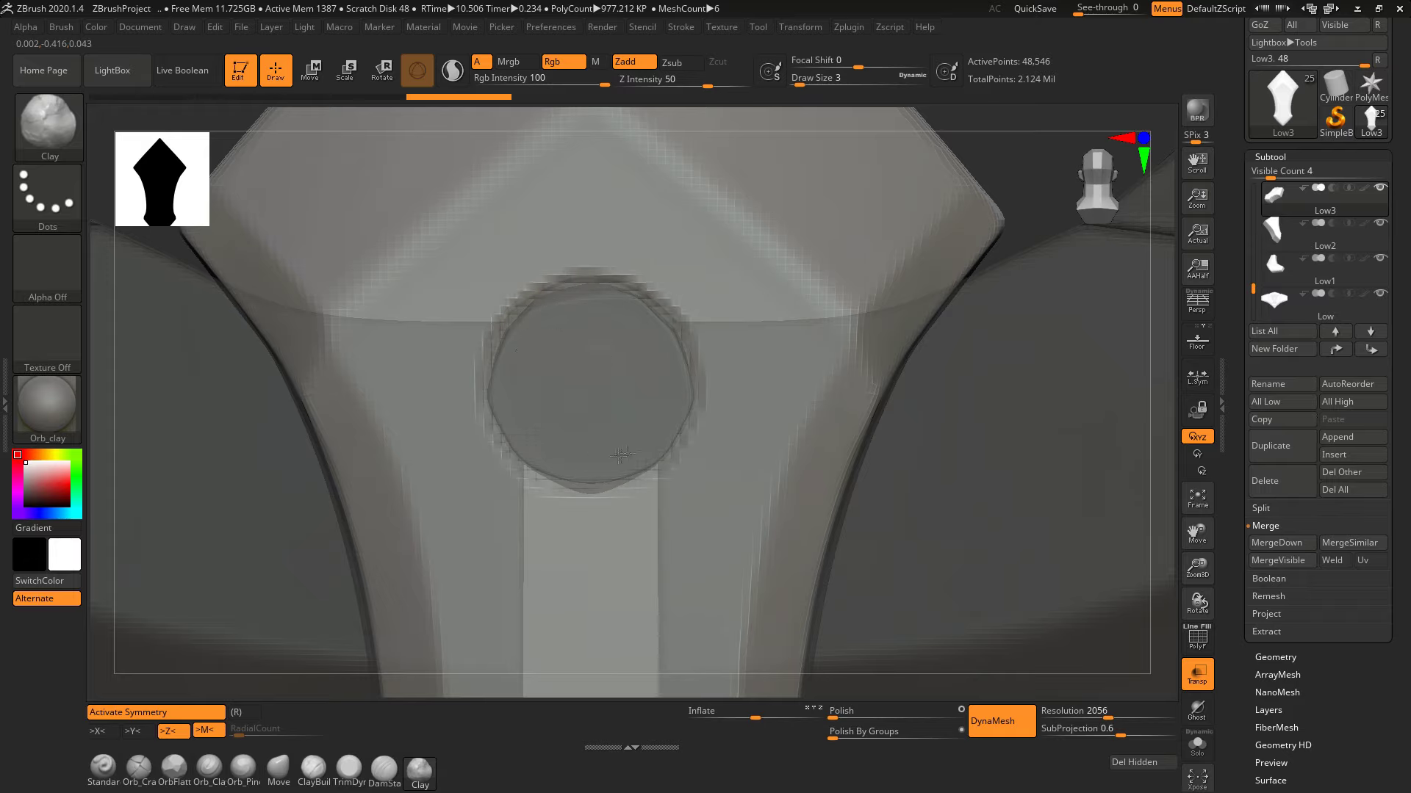
right_click_drag(584, 376, 599, 338)
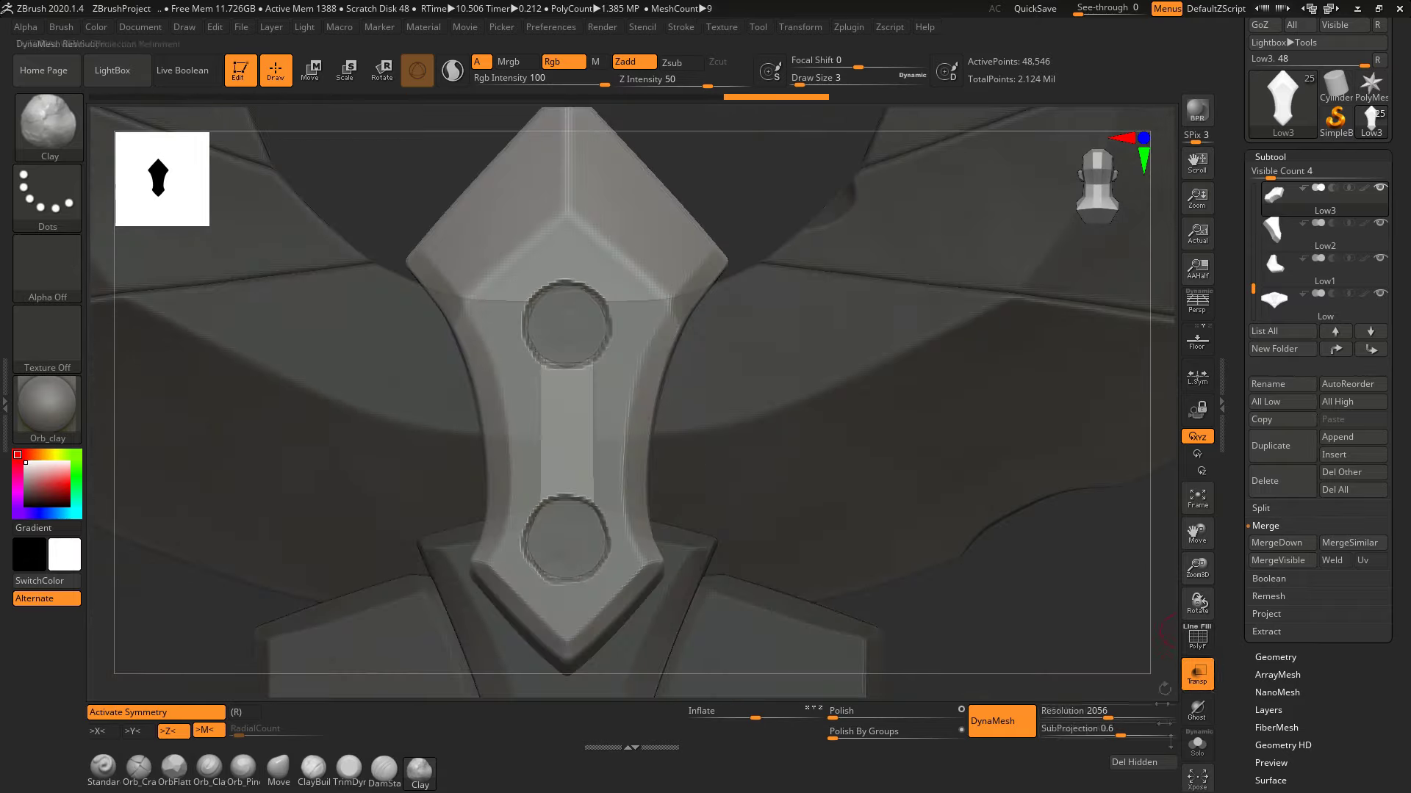
left_click(1197, 745)
right_click_drag(580, 441, 577, 531)
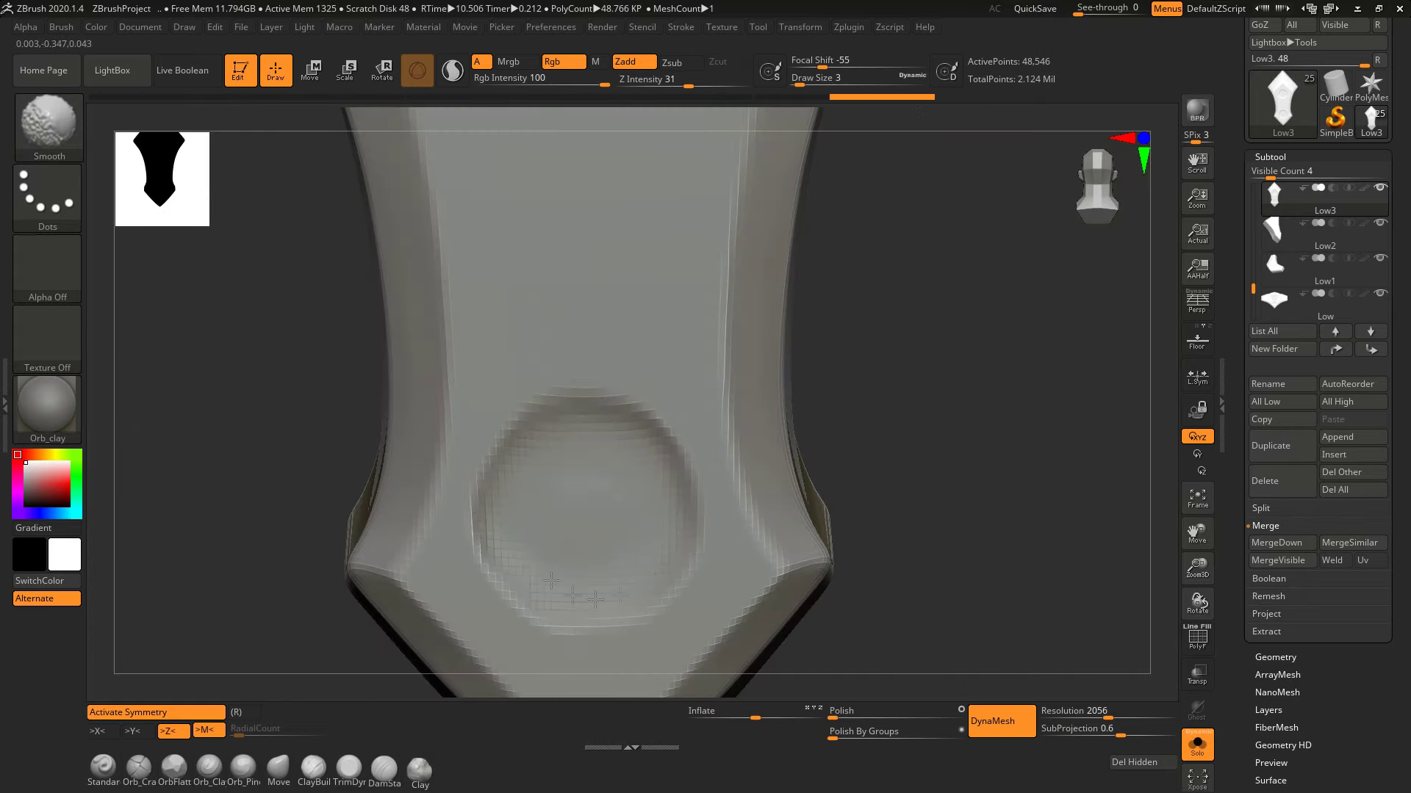
right_click_drag(597, 432, 563, 380)
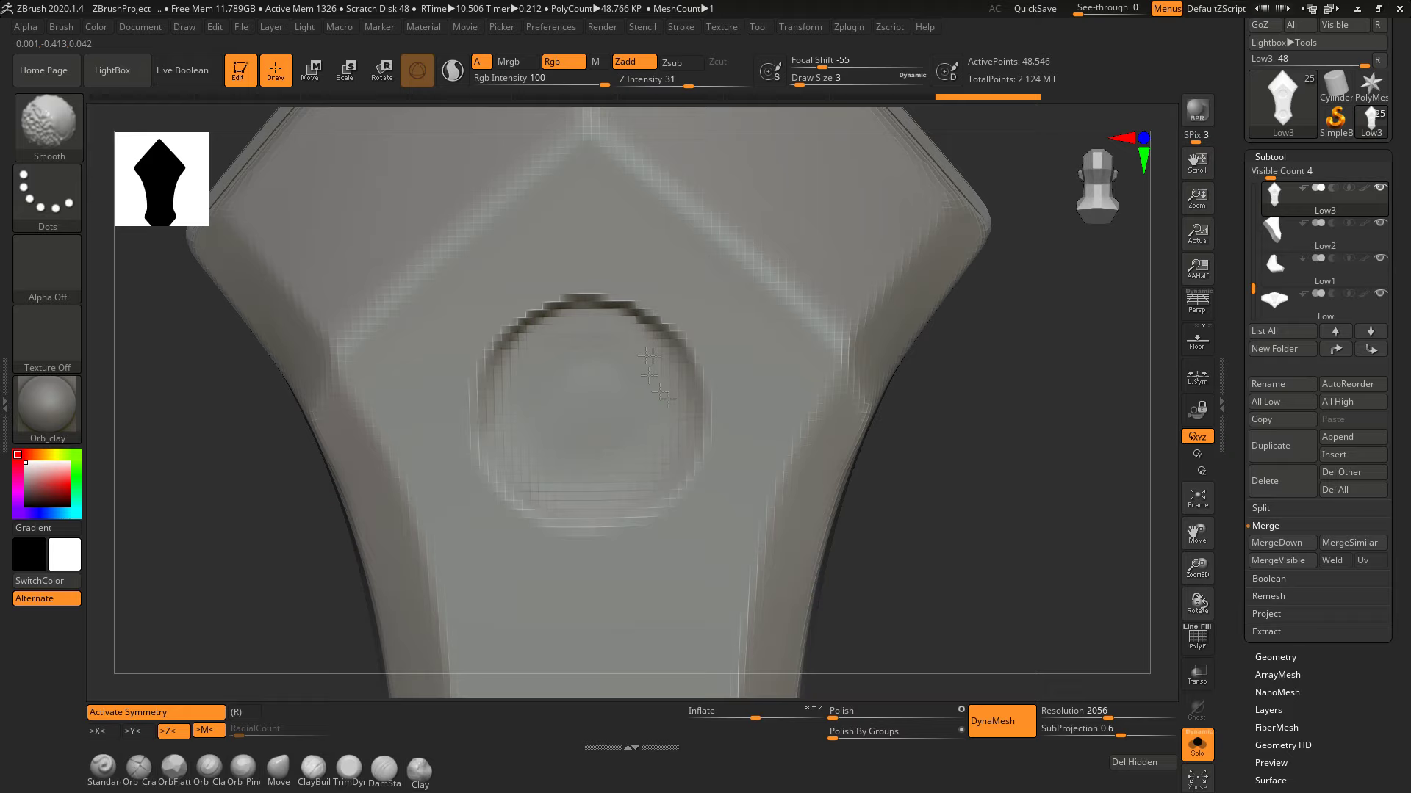
left_click(1197, 746)
Paint a dense MaskPen mask over the round hole from several angles
right_click_drag(905, 557, 415, 629)
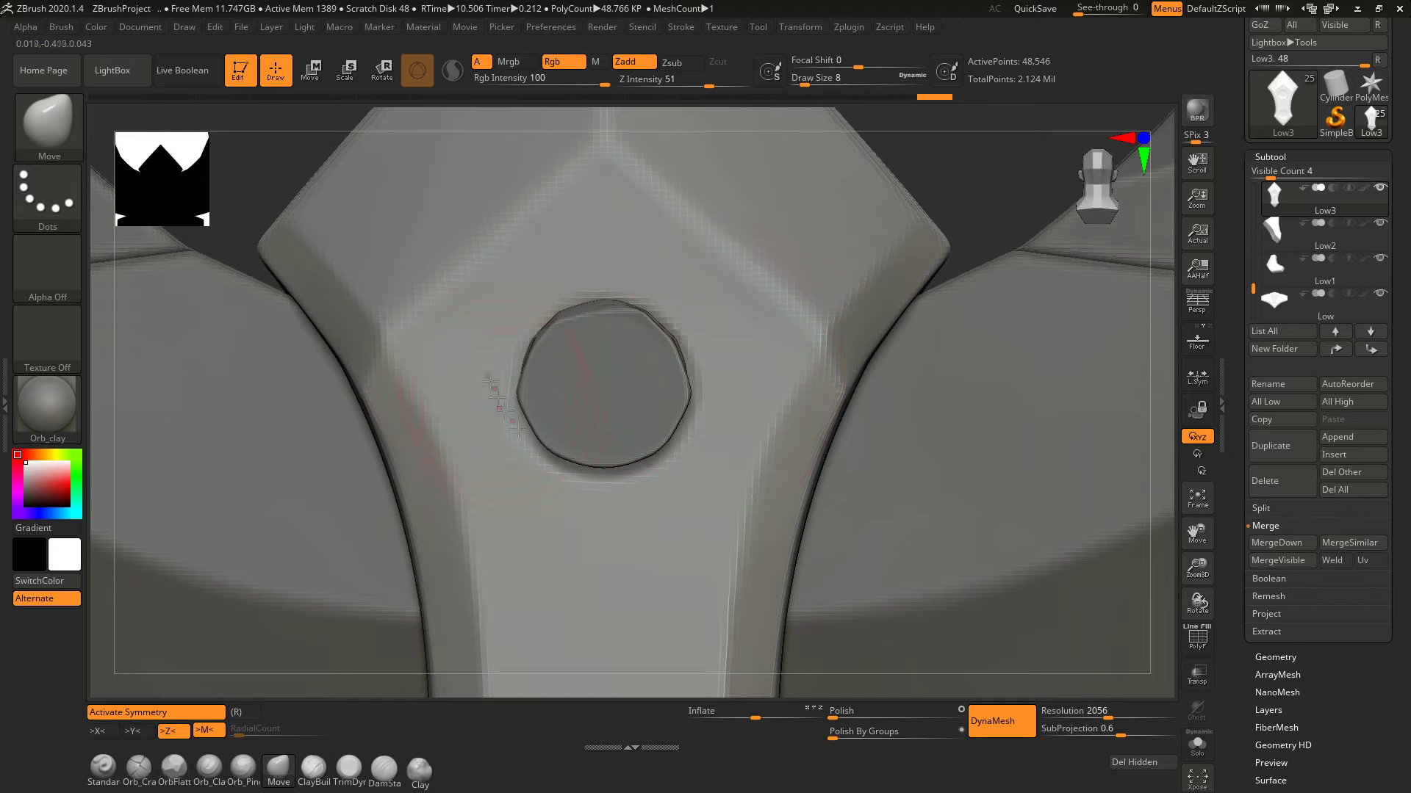
right_click_drag(518, 430, 669, 306)
mouse_move(542, 392)
right_mouse_down()
mouse_move(583, 467)
mouse_move(667, 411)
right_mouse_up()
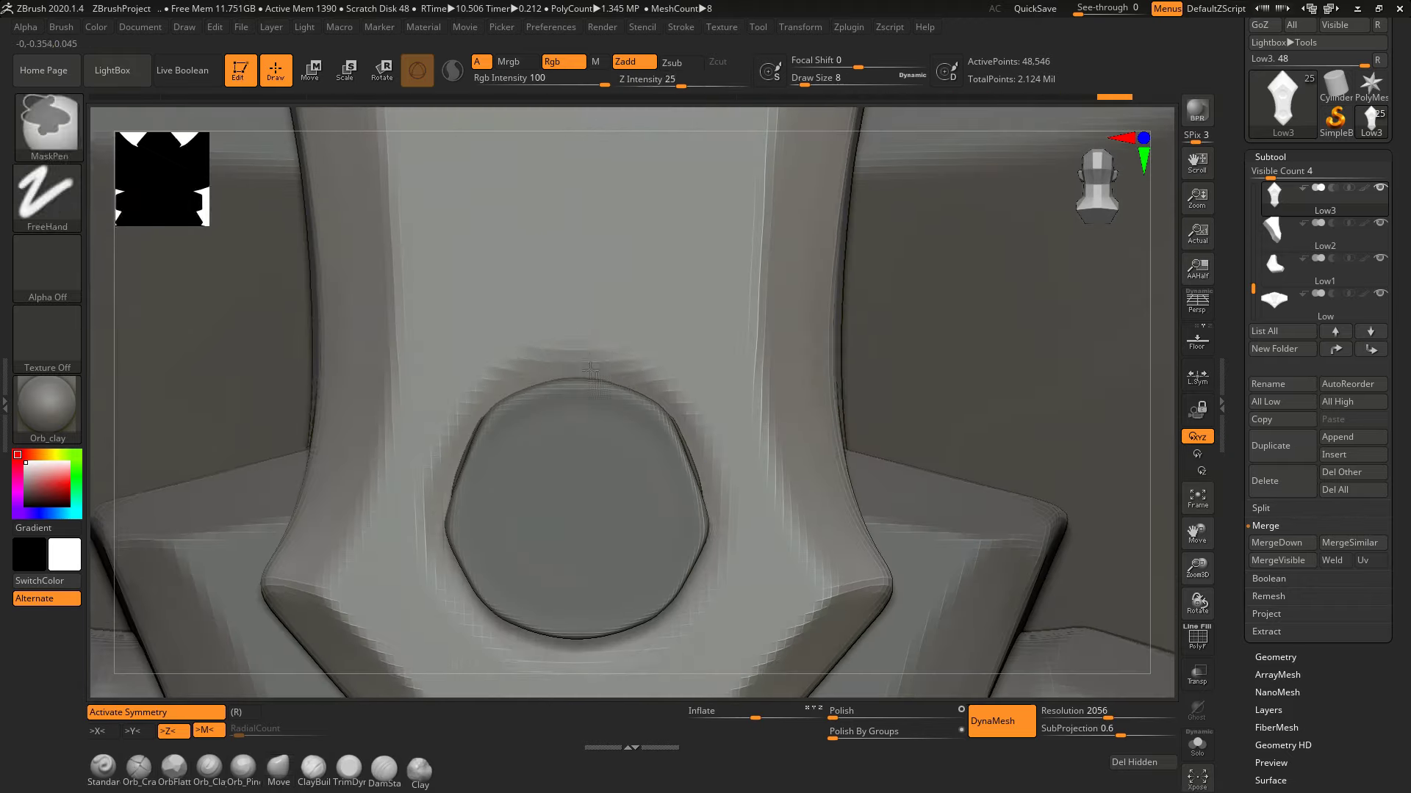
right_click_drag(420, 543, 519, 575)
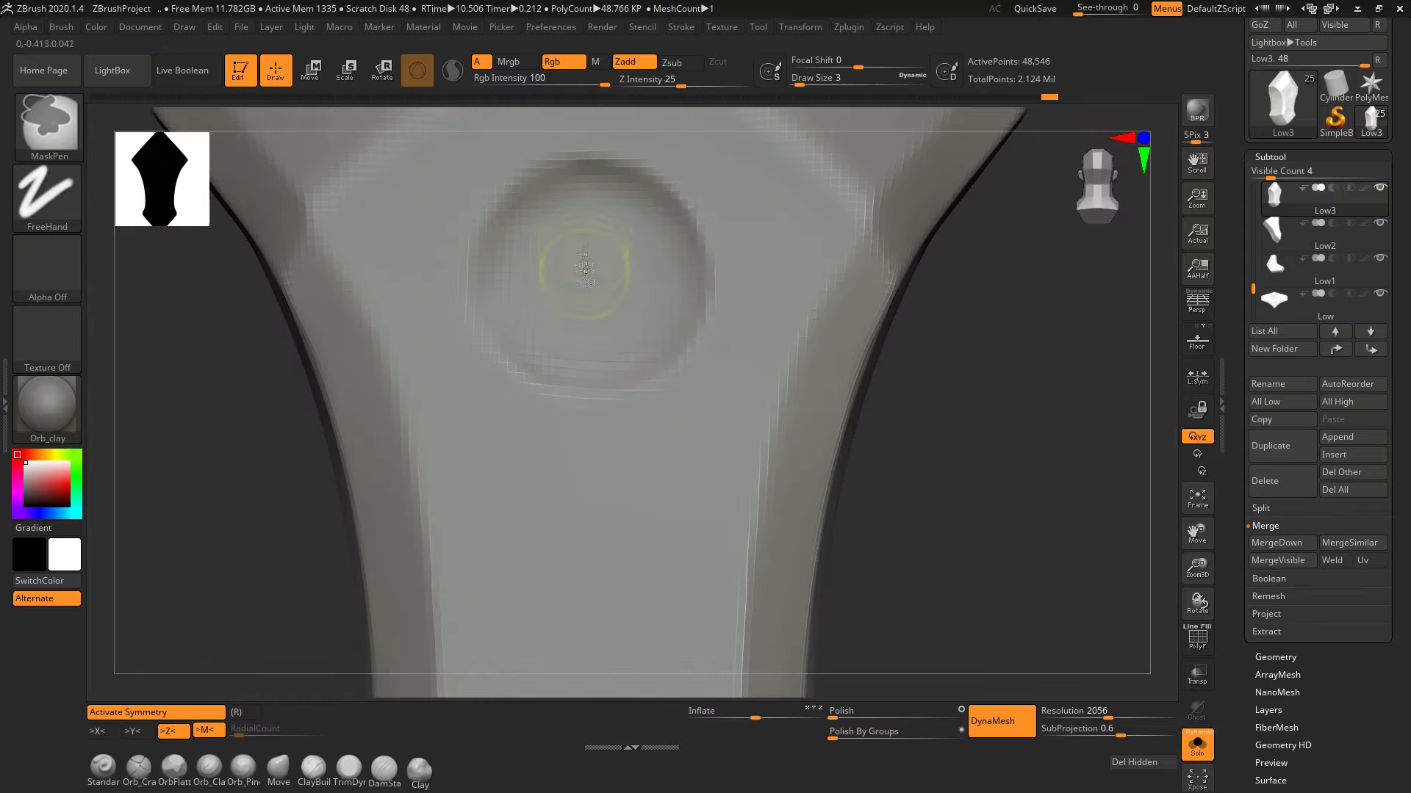
mouse_move(566, 191)
left_mouse_down("ctrl")
mouse_move(515, 294)
mouse_move(625, 368)
mouse_move(607, 212)
left_mouse_up("ctrl")
right_click_drag(550, 336, 581, 470, "ctrl")
mouse_move(581, 471)
left_mouse_down("ctrl")
mouse_move(514, 455)
mouse_move(593, 418)
left_mouse_up("ctrl")
mouse_move(537, 498)
right_mouse_down()
mouse_move(645, 425)
mouse_move(632, 482)
mouse_move(646, 470)
mouse_move(681, 494)
right_mouse_up()
Toggle Move and Draw, then re-frame the blade in front view on the upper hole
key("w")
key("q")
key("f")
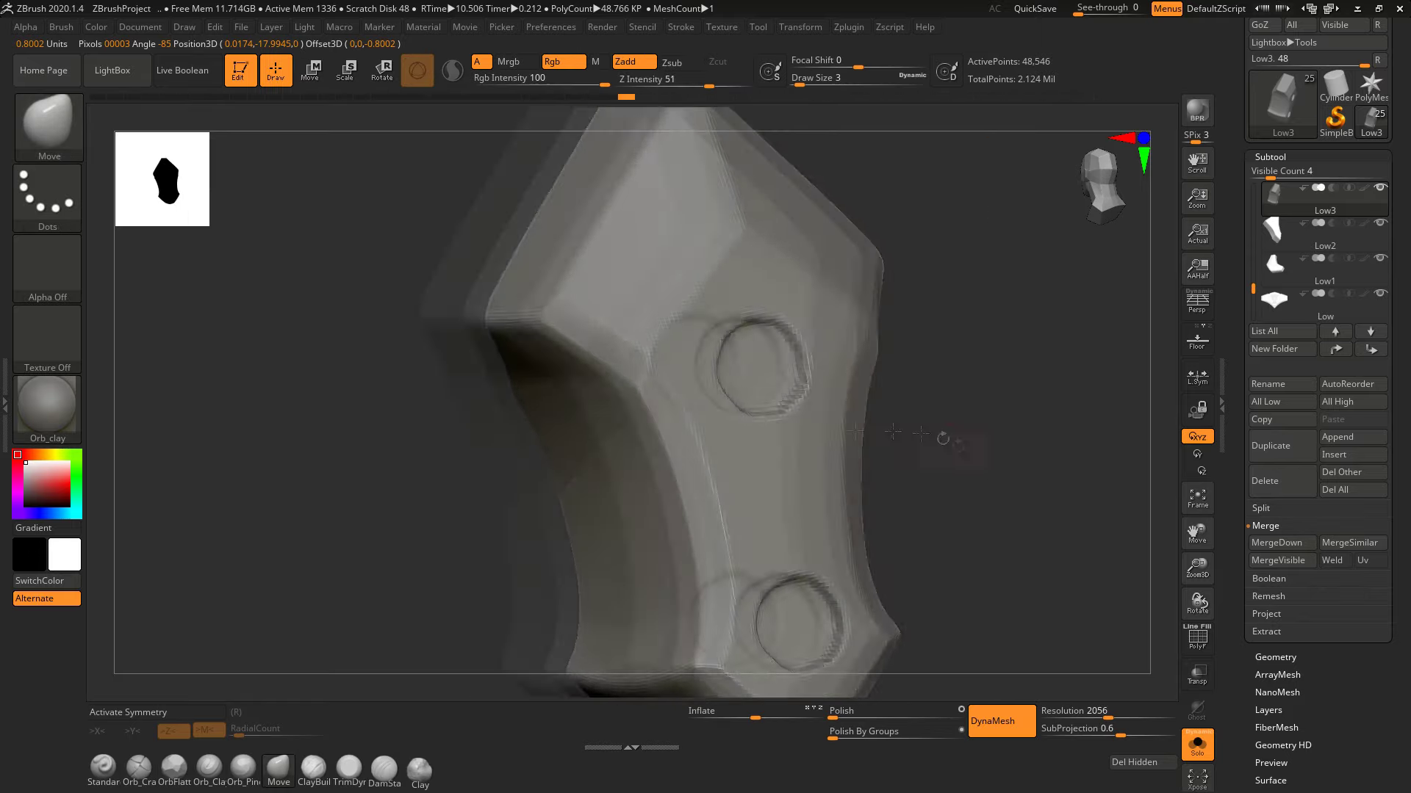
right_click_drag(969, 470, 535, 336, "shift")
right_click_drag(529, 610, 514, 345, "shift")
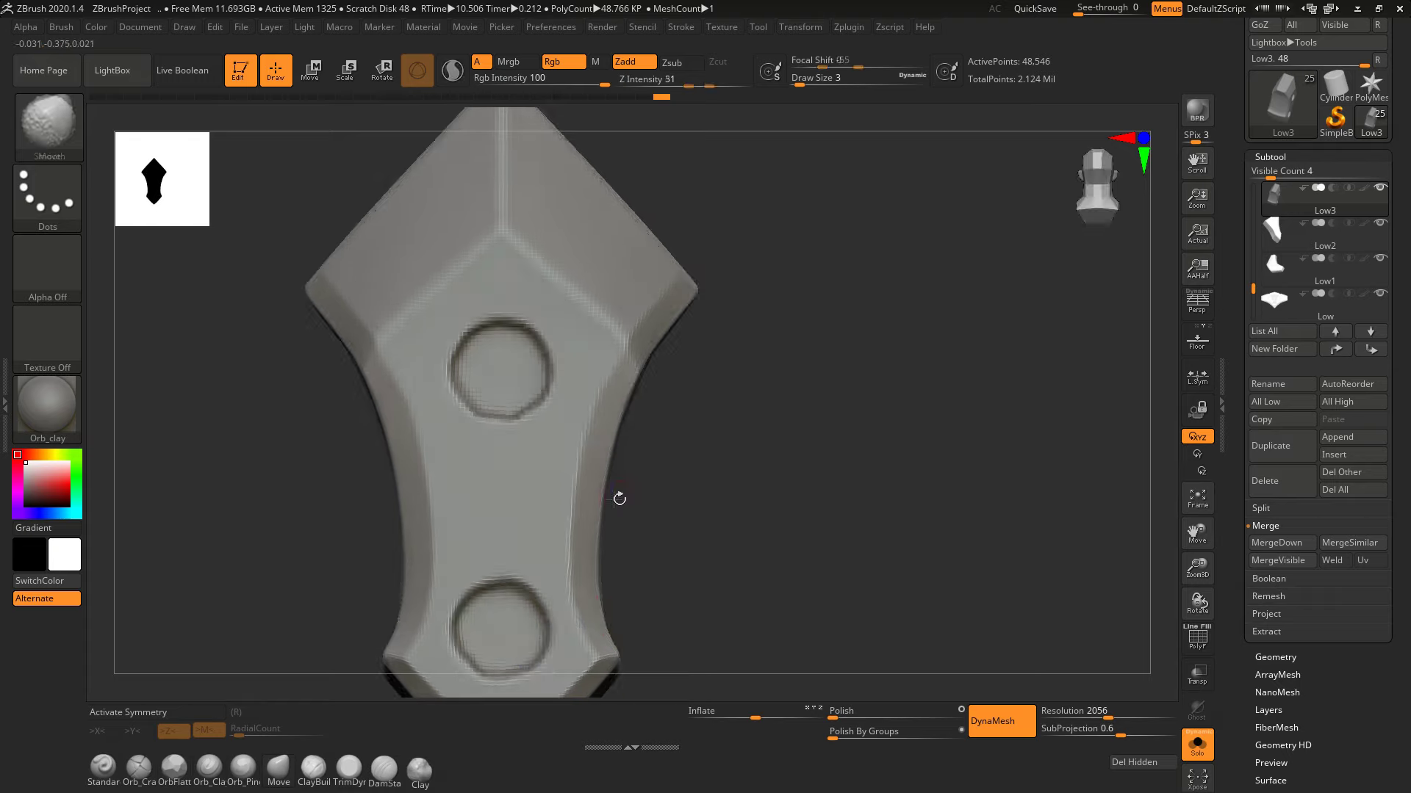
right_click_drag(525, 615, 452, 427, "ctrl")
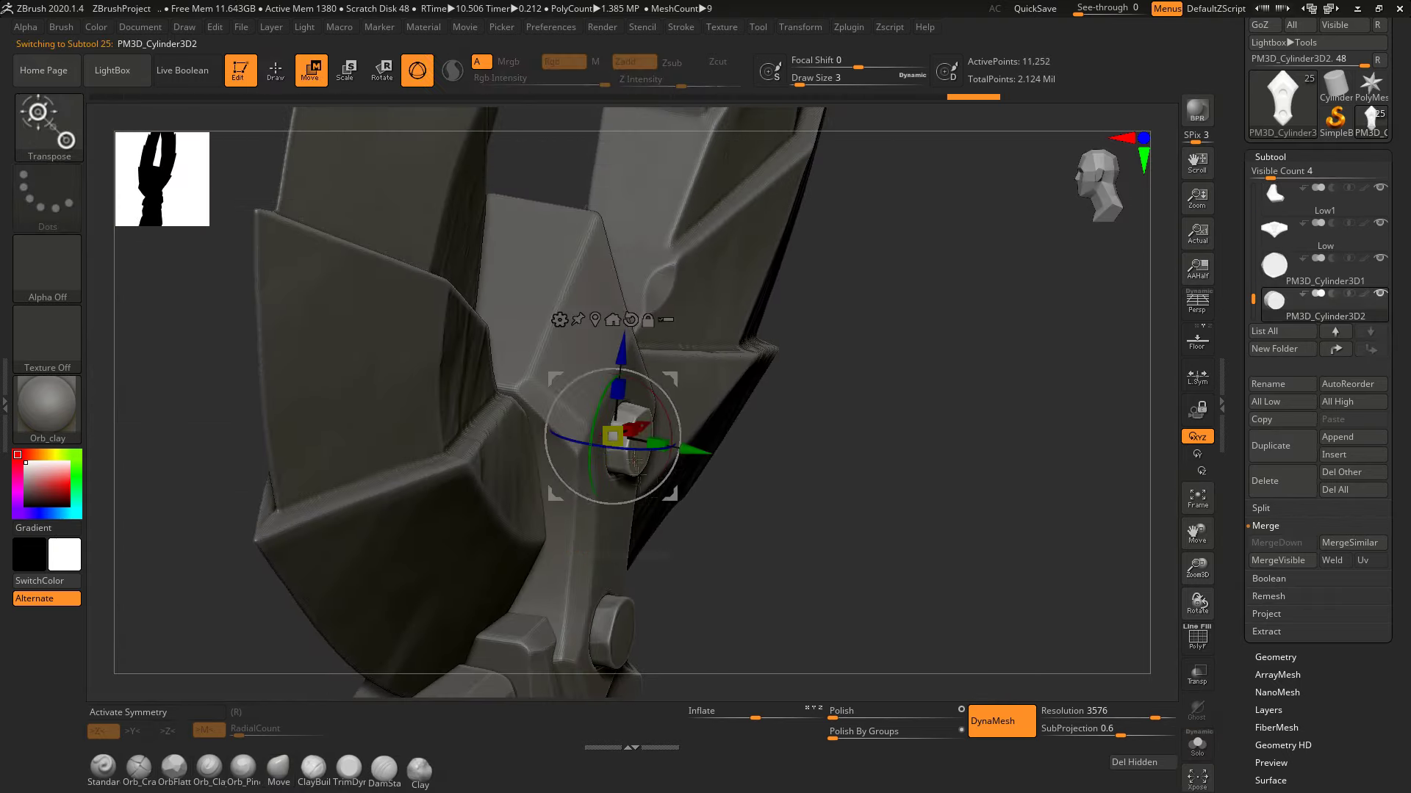
Make PM3D_Cylinder3D1 the active subtool and orbit around it
left_click(649, 623, "alt")
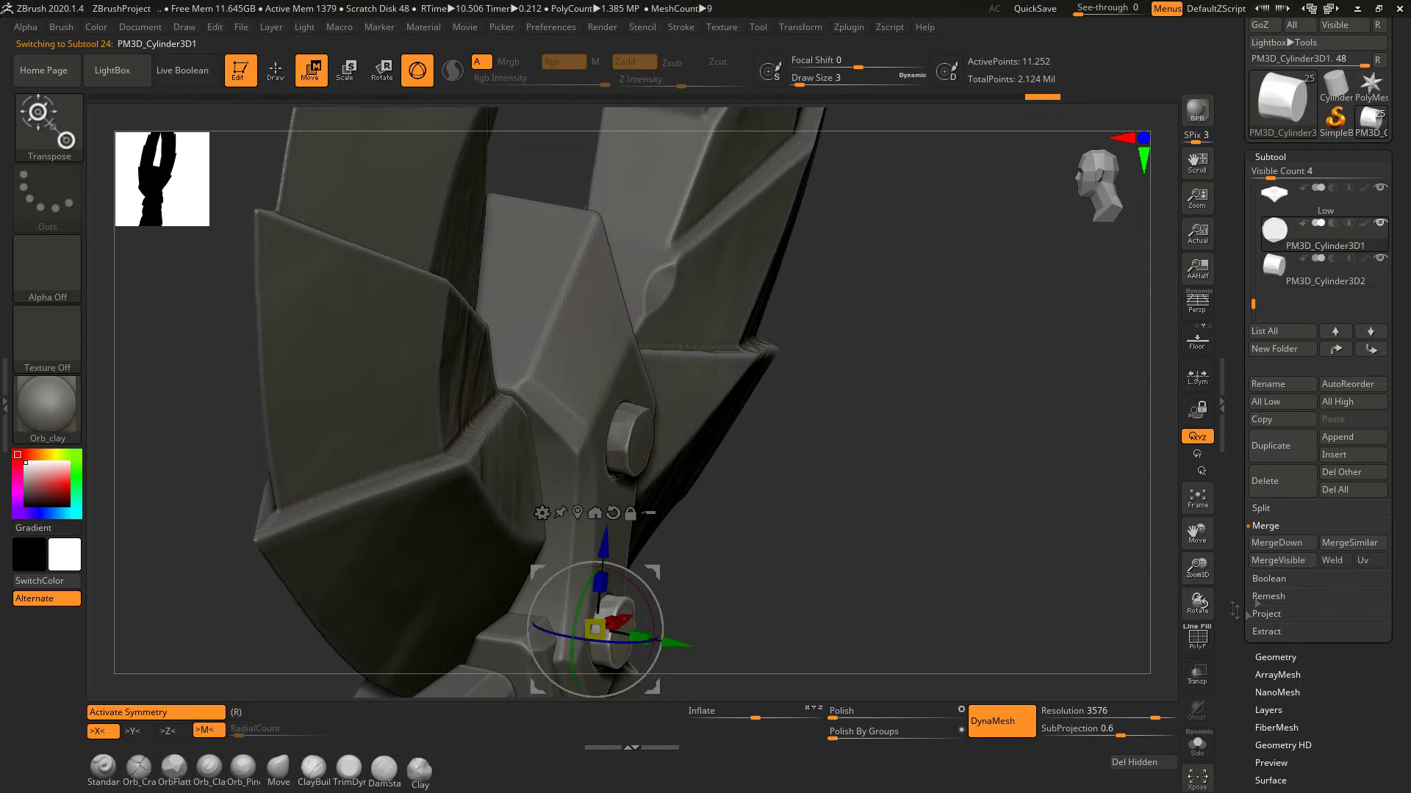
left_click_drag(814, 579, 715, 507)
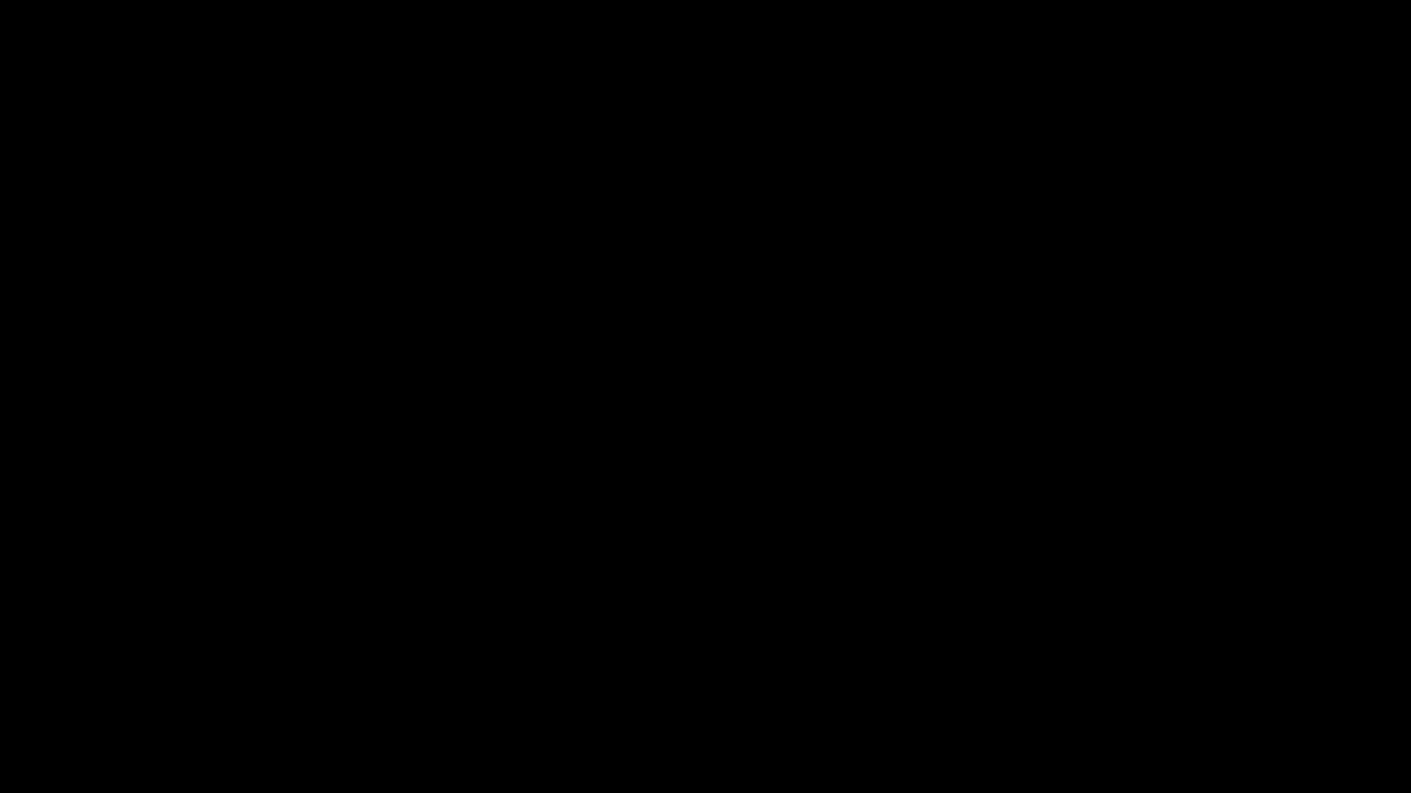
Check the Curvature parameters and bake DefaultMaterial's normal, AO, curvature and position maps at 2048
scroll(710, 738, "down", 1)
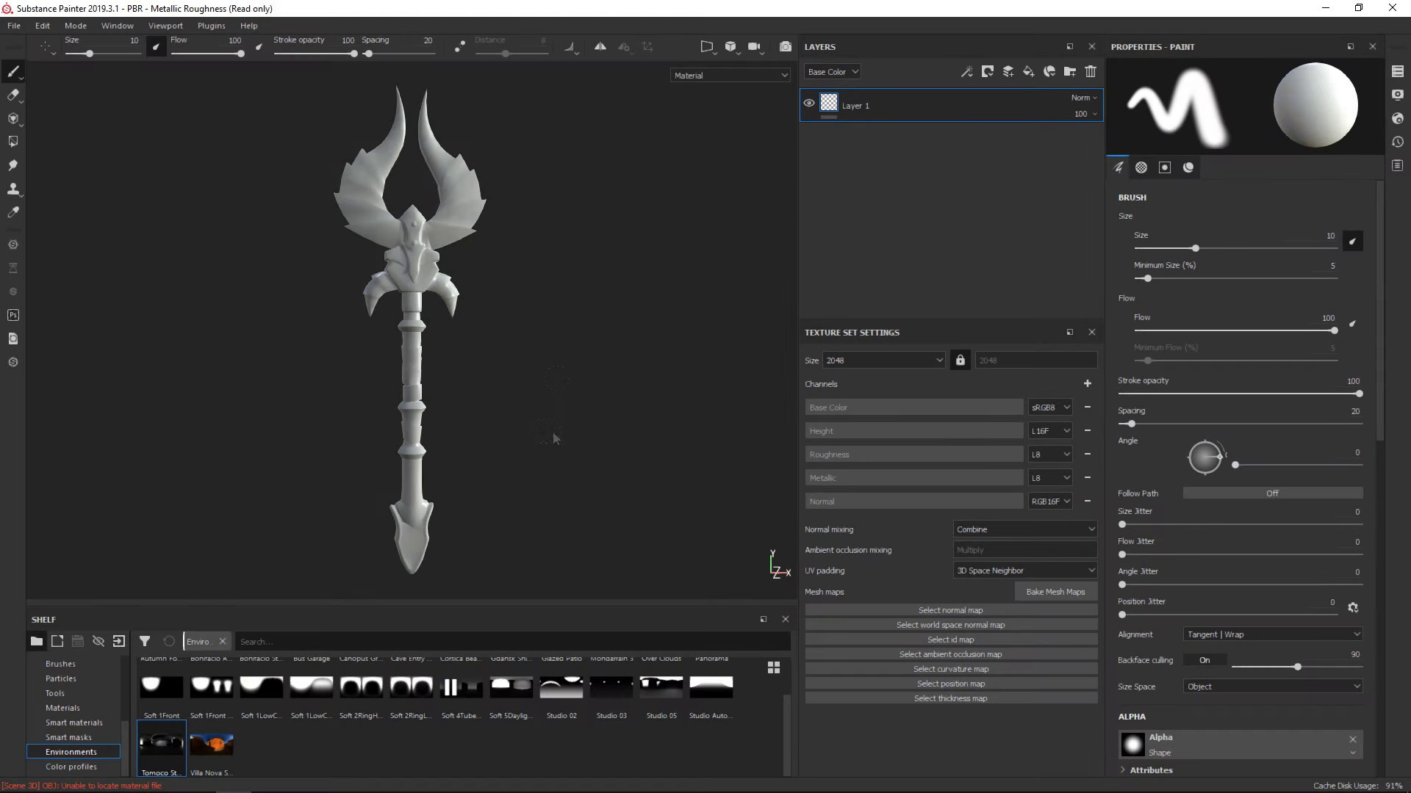
left_click(1055, 591)
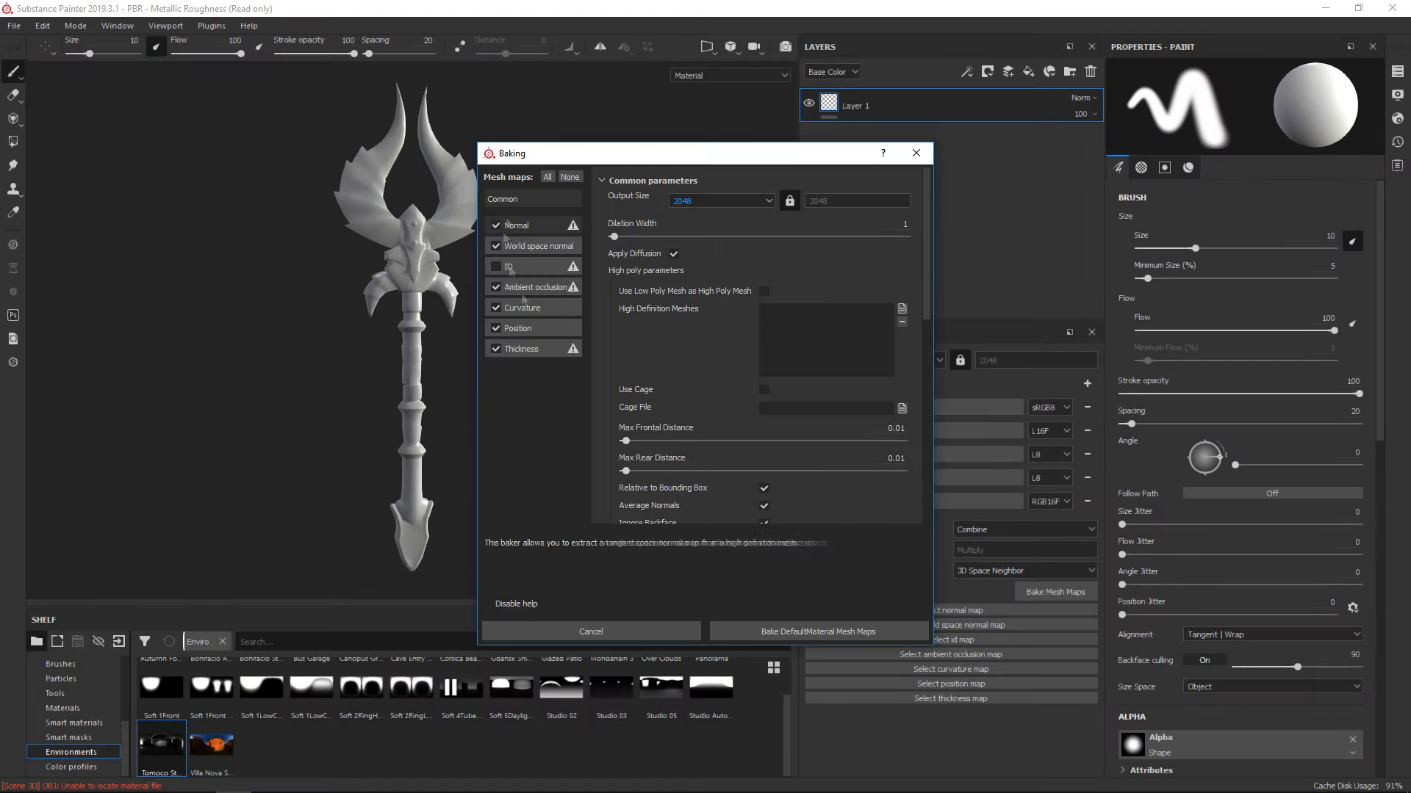
scroll(821, 250, "down", 5)
left_click(522, 313)
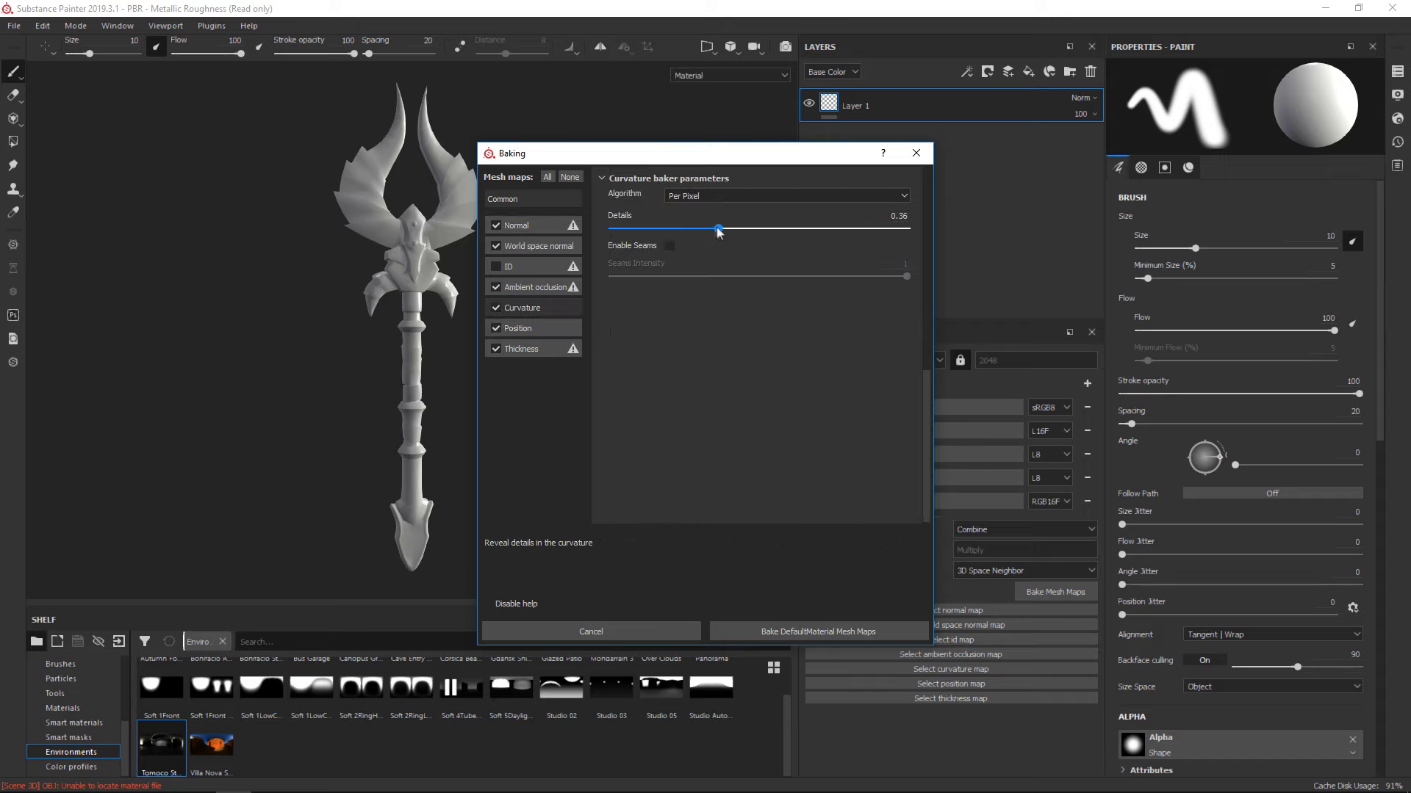
left_click(526, 198)
scroll(756, 309, "down", 5)
scroll(757, 309, "up", 5)
left_click(748, 632)
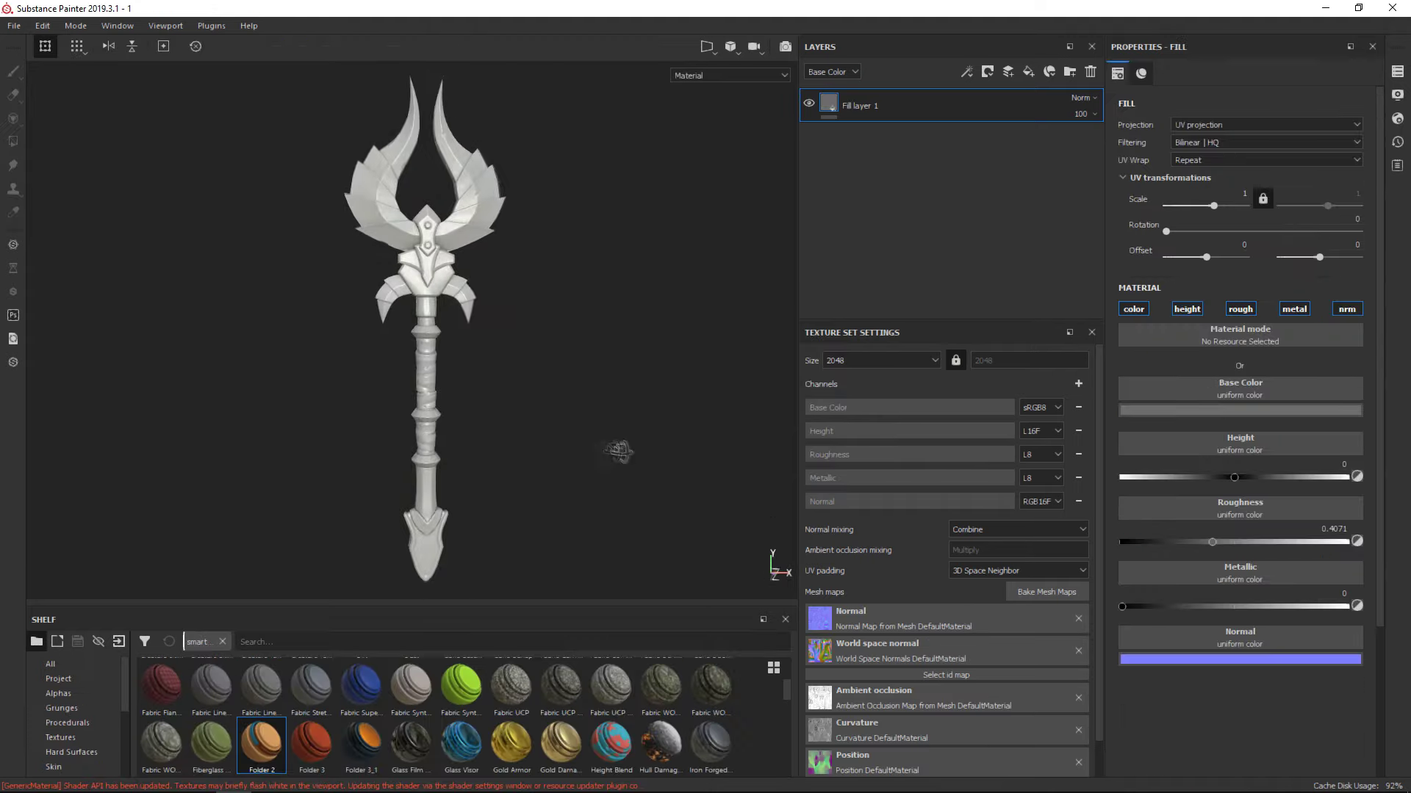
Replace the fill layer with a new dark teal-blue metal fill layer
left_click(1090, 72)
left_click(1029, 72)
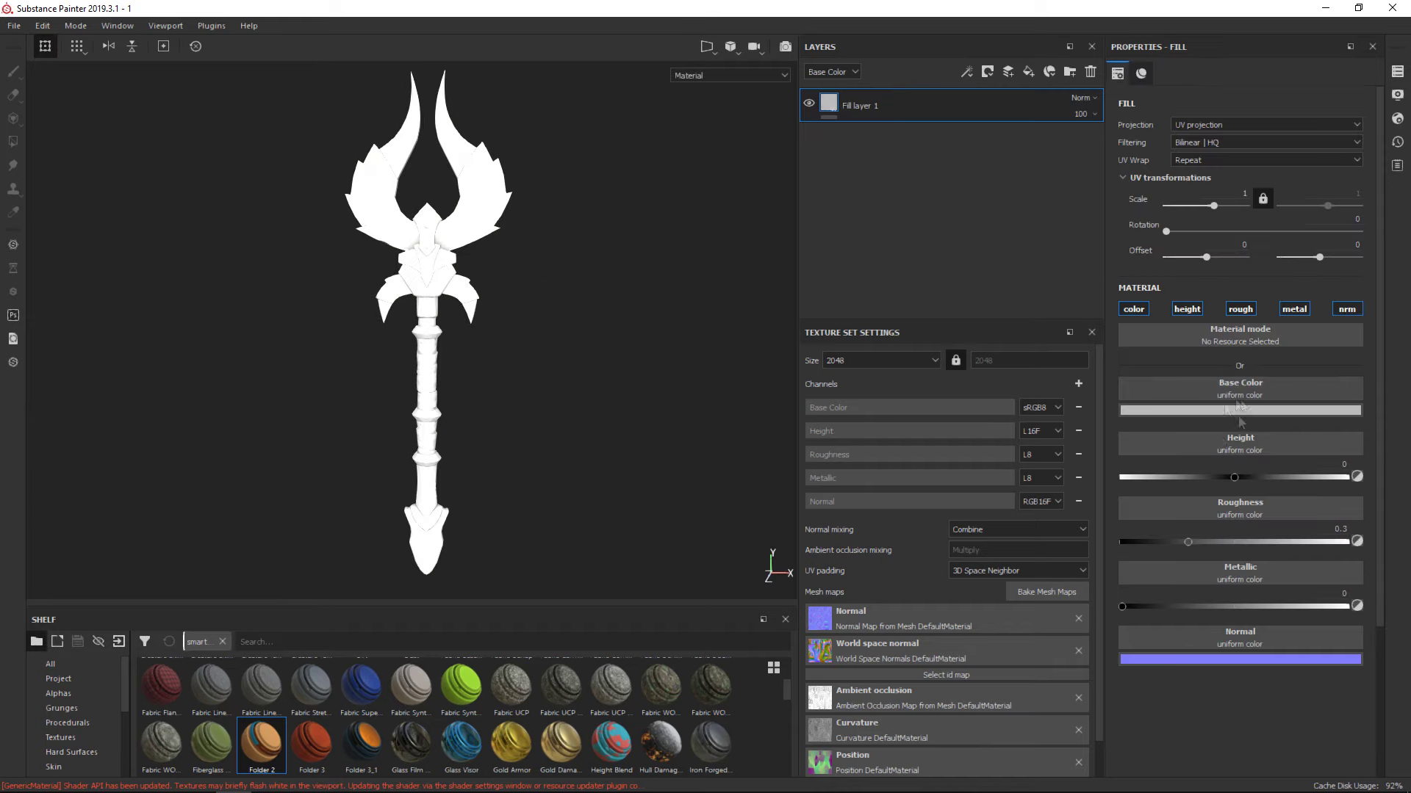
right_click_drag(545, 441, 565, 410, "alt")
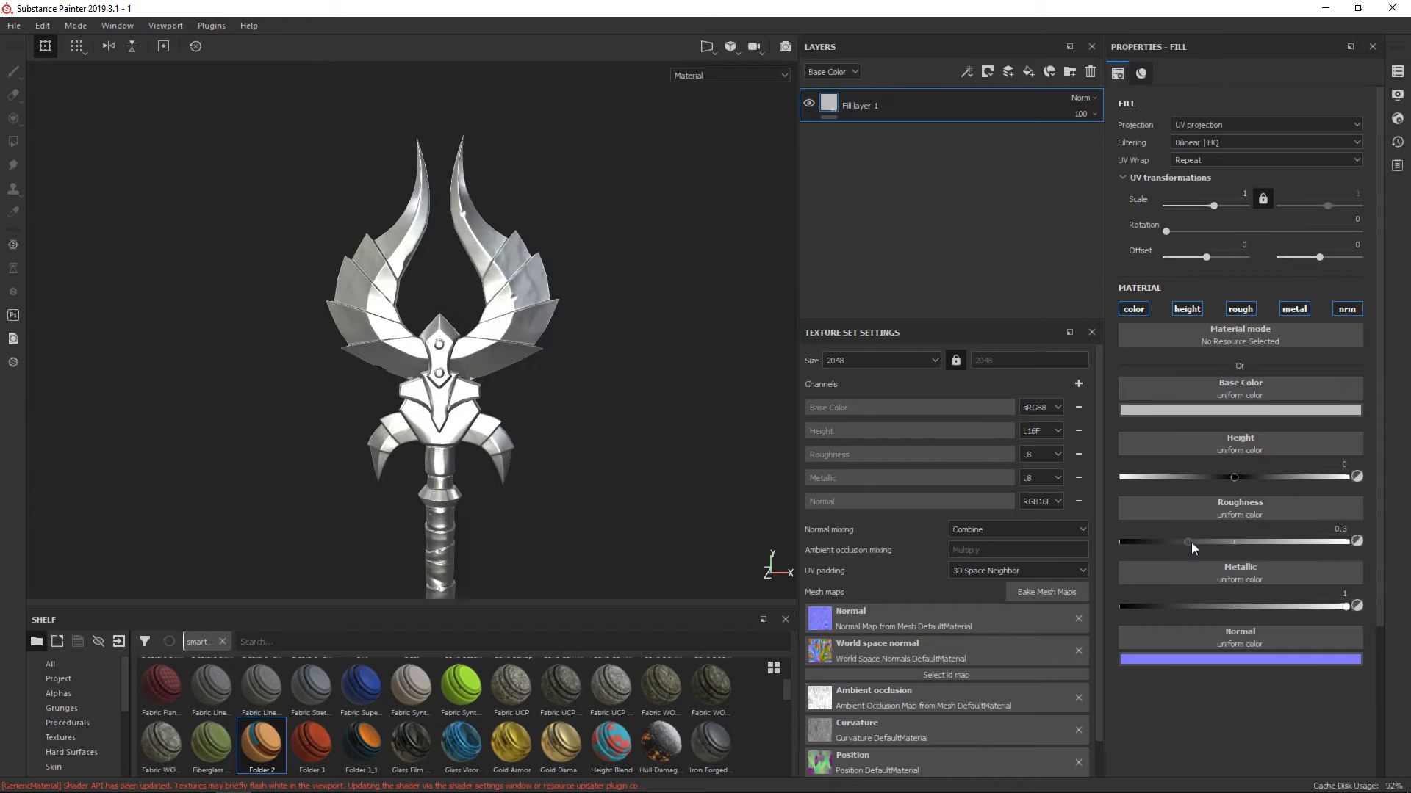
left_click(1240, 410)
left_click(1333, 493)
left_click_drag(1291, 494, 1241, 535)
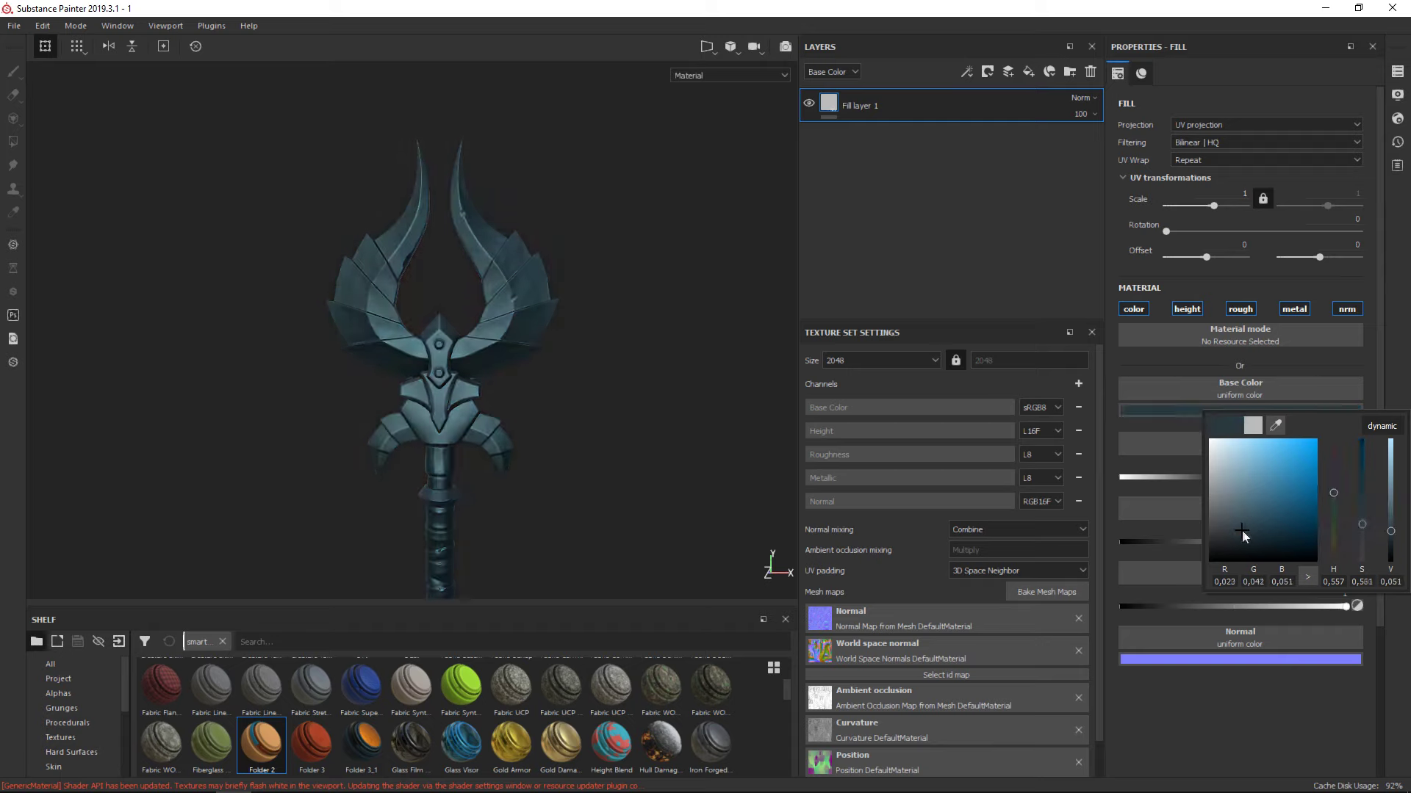
left_click_drag(599, 439, 614, 454, "alt")
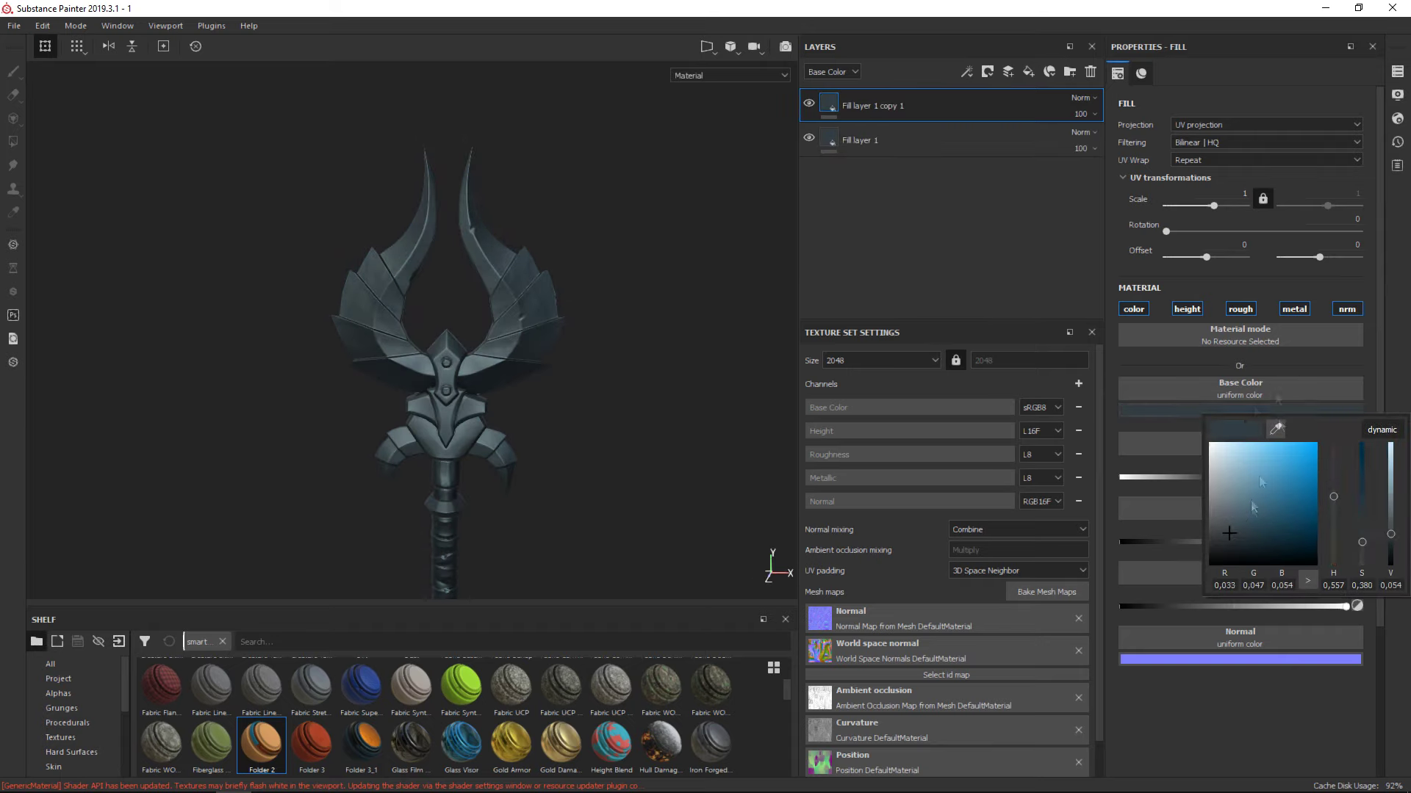
Mask the copy with a Mask Editor generator at curvature opacity 1, and add Fill layer 2
left_click(1258, 238)
left_click_drag(1126, 460, 1366, 461)
left_click(961, 116)
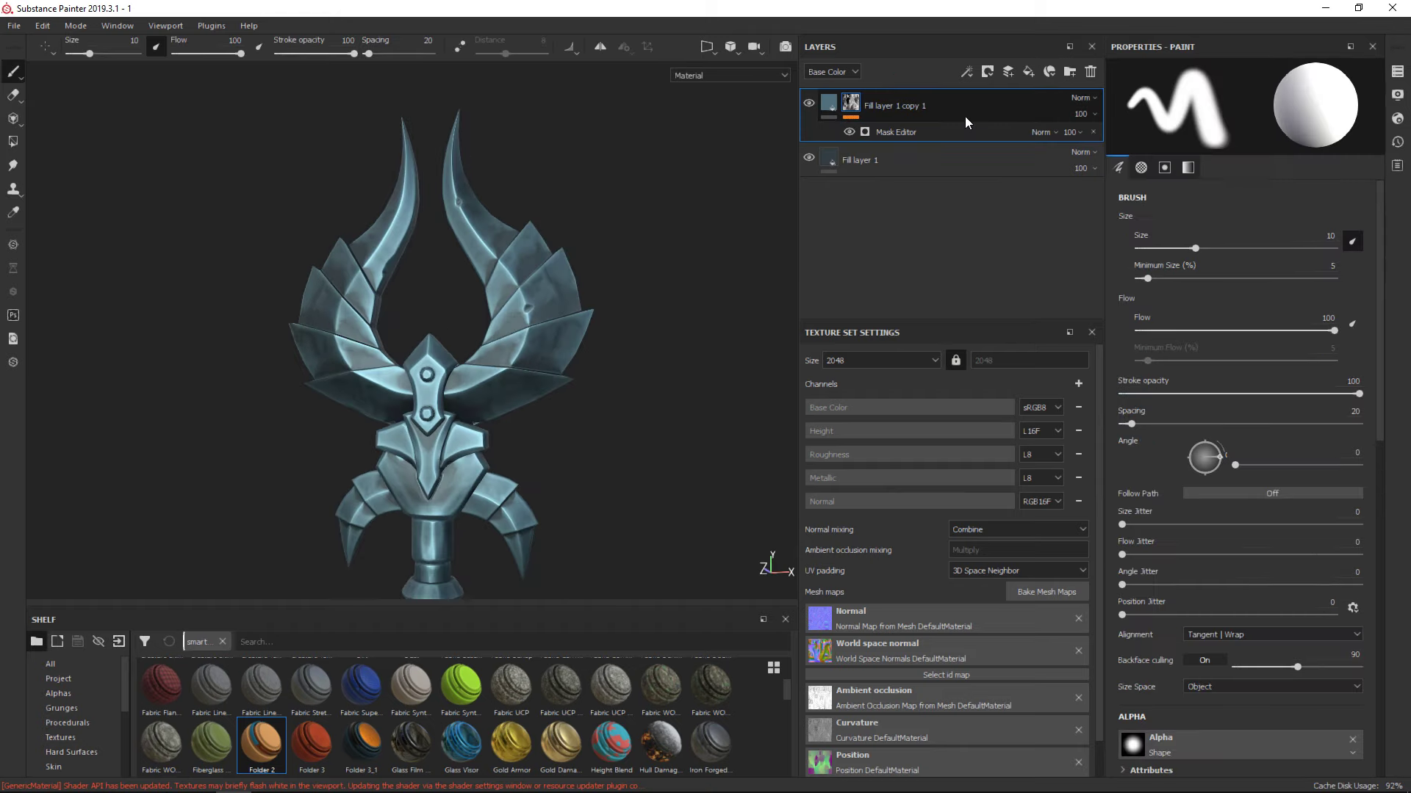
left_click(1028, 72)
left_click(948, 150)
left_click(829, 147)
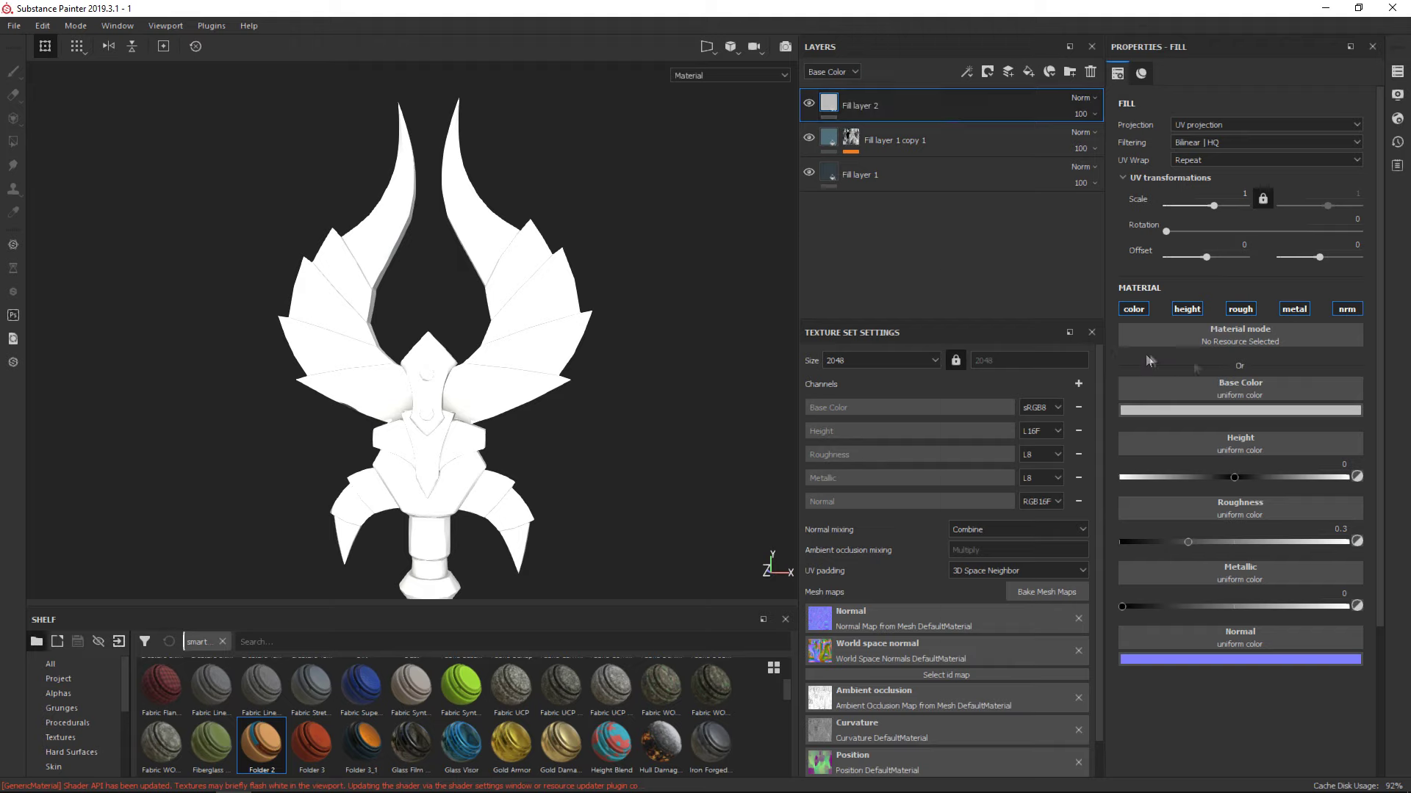
Give Fill layer 2 a black mask filled with the Curvature map and tightened by Levels
right_click(944, 109)
left_click(984, 135)
left_click(966, 71)
left_click(984, 129)
left_click(65, 681)
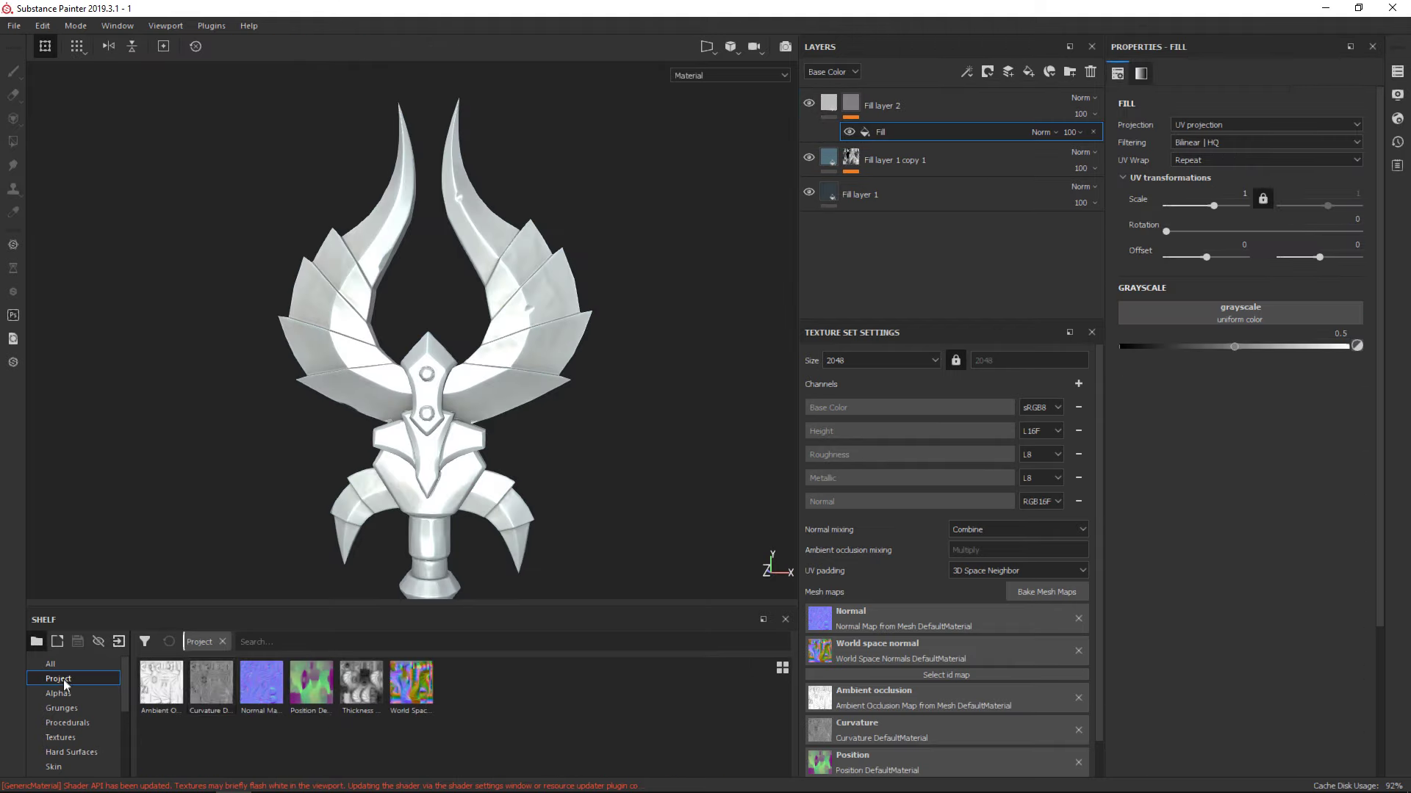
left_click_drag(1206, 311, 1206, 313)
left_click(966, 72)
left_click(992, 144)
left_click_drag(1245, 109, 1302, 121)
scroll(419, 330, "up", 3)
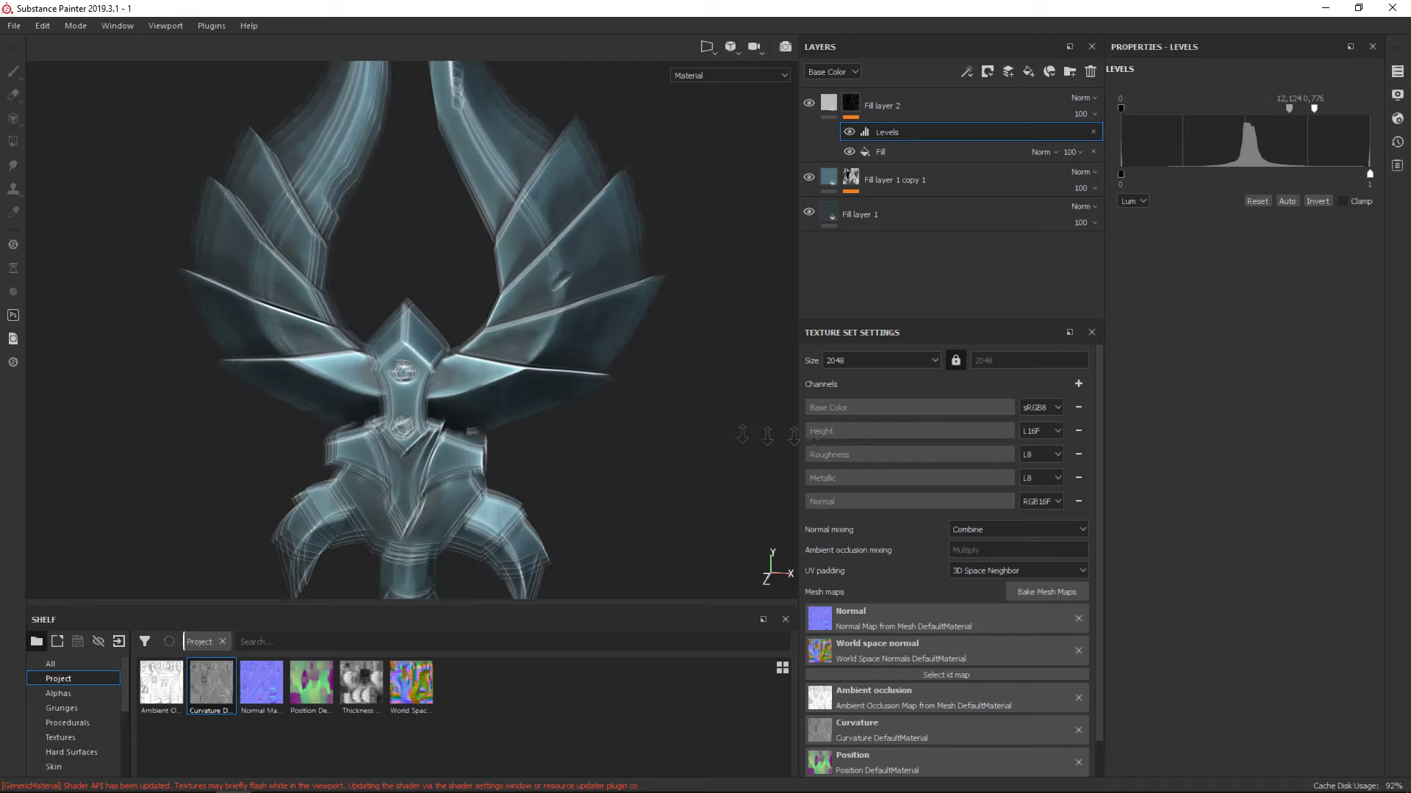
Make Fill layer 2 light blue and brighten the edge highlights through Levels
left_click(829, 103)
left_click_drag(1271, 417, 836, 129)
left_click(1256, 479)
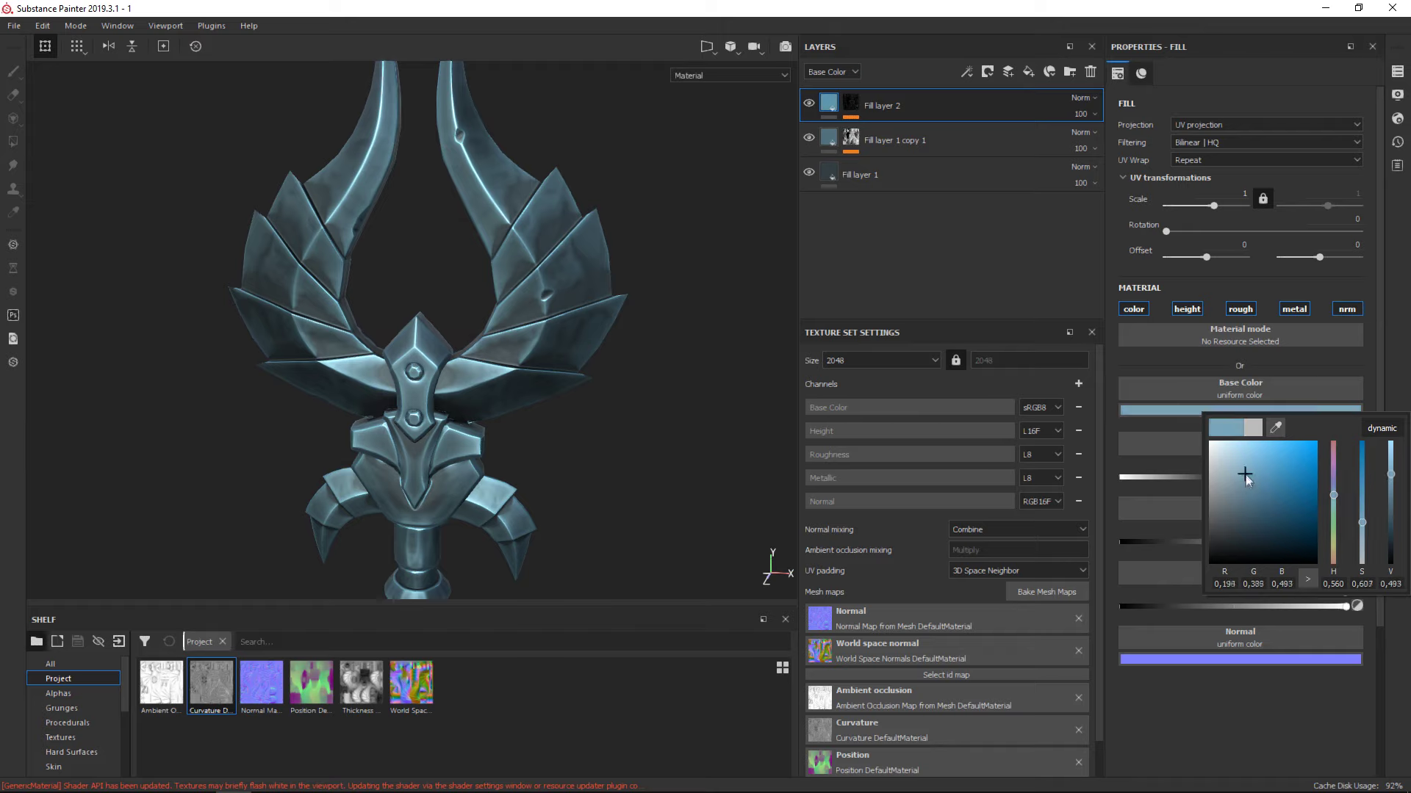
key("f")
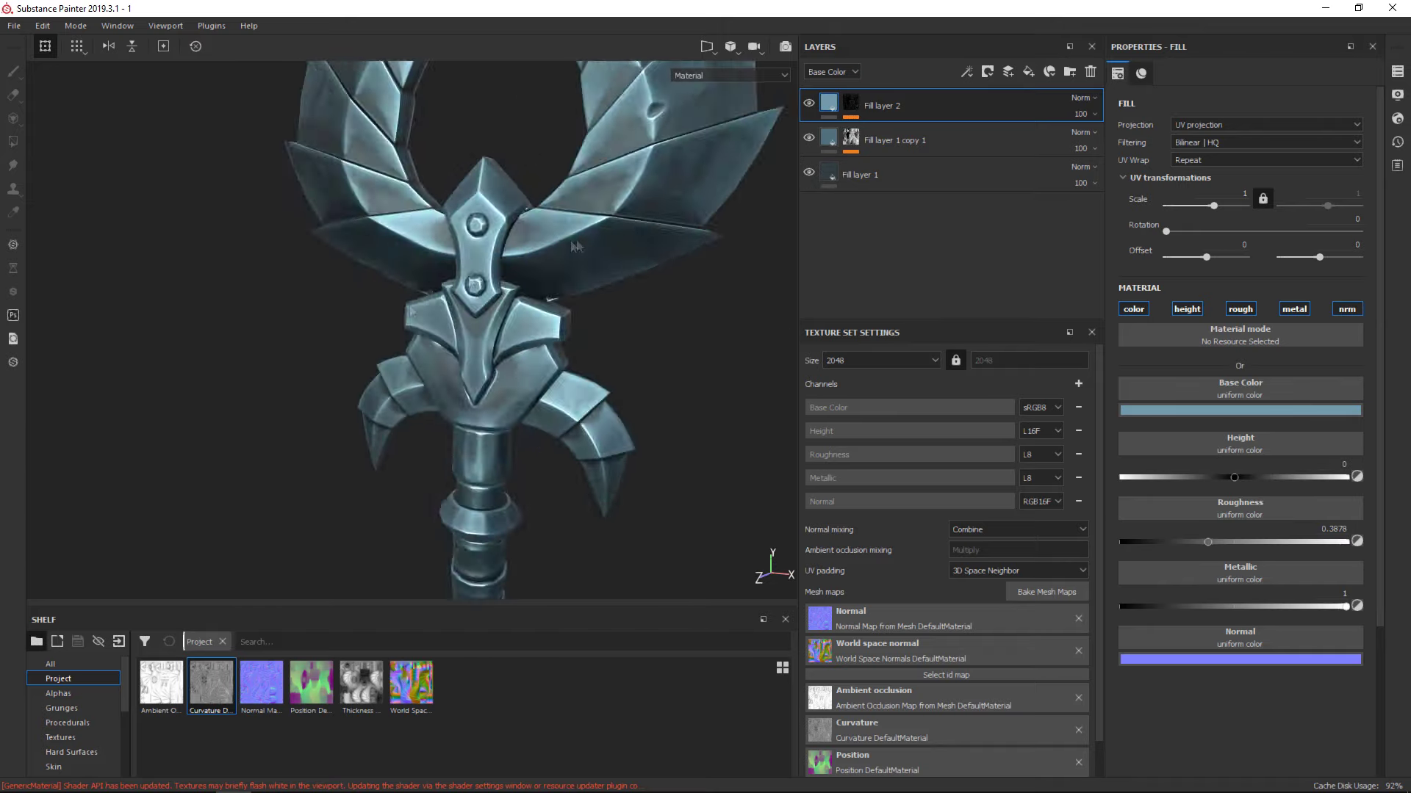
left_click(1262, 410)
left_click(1257, 456)
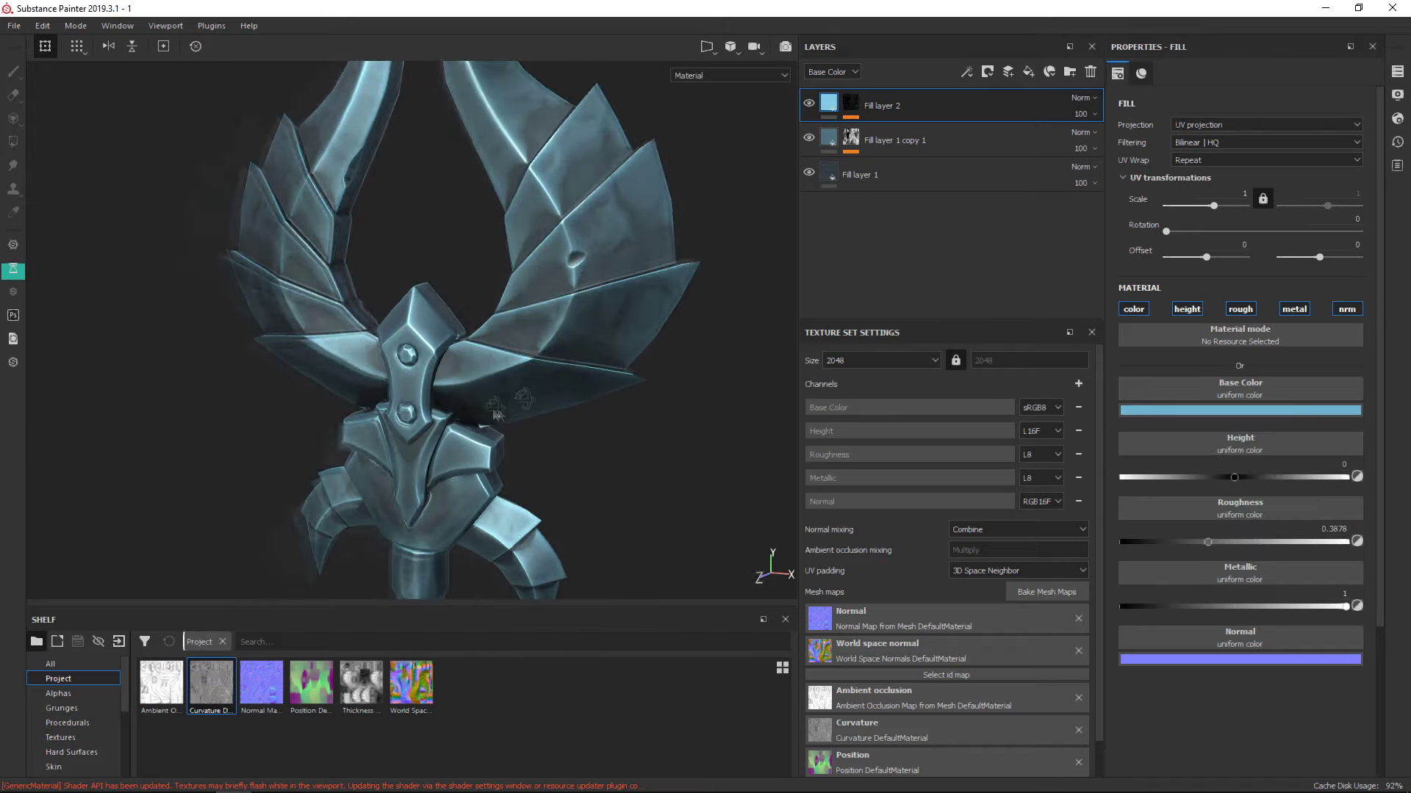
left_click(1258, 466)
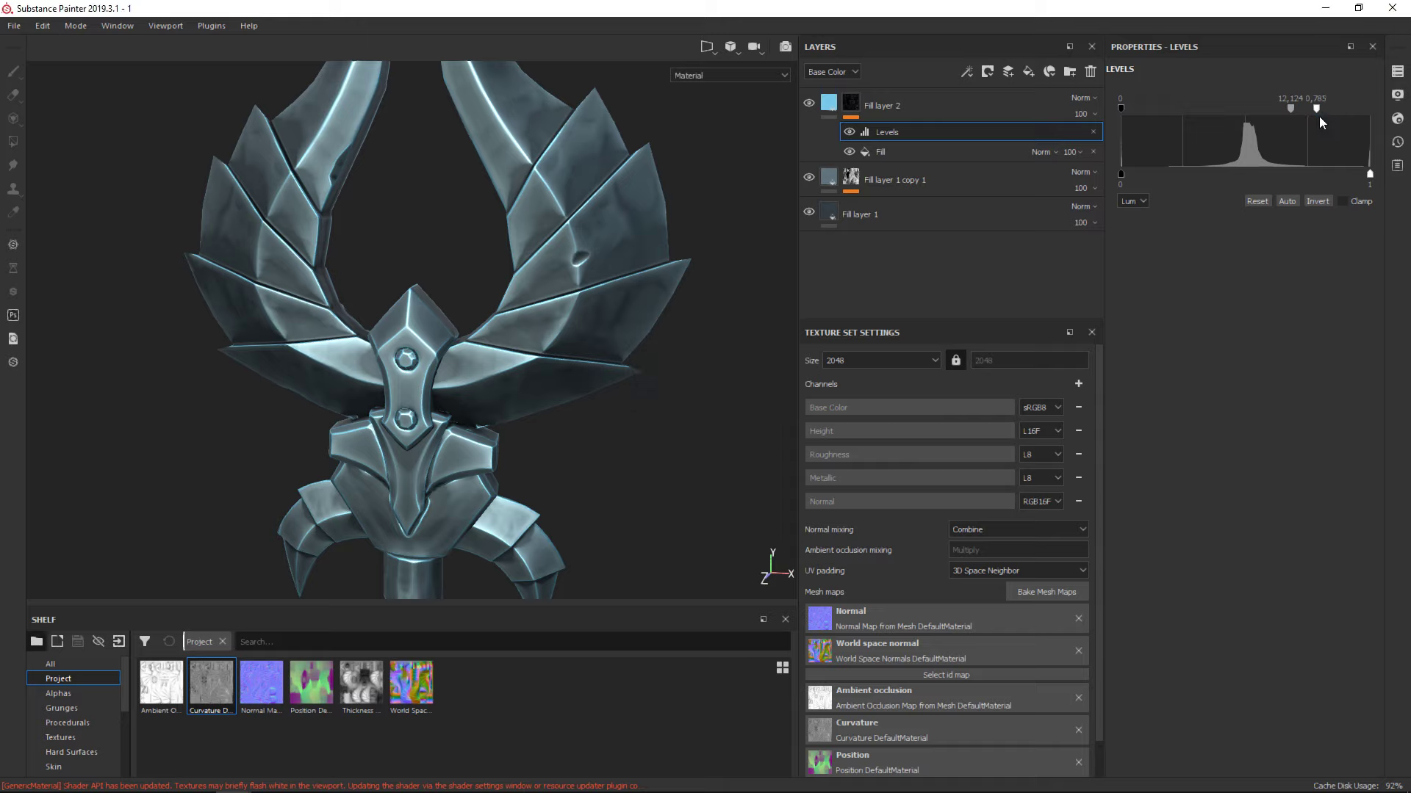
left_click_drag(1316, 109, 1279, 109)
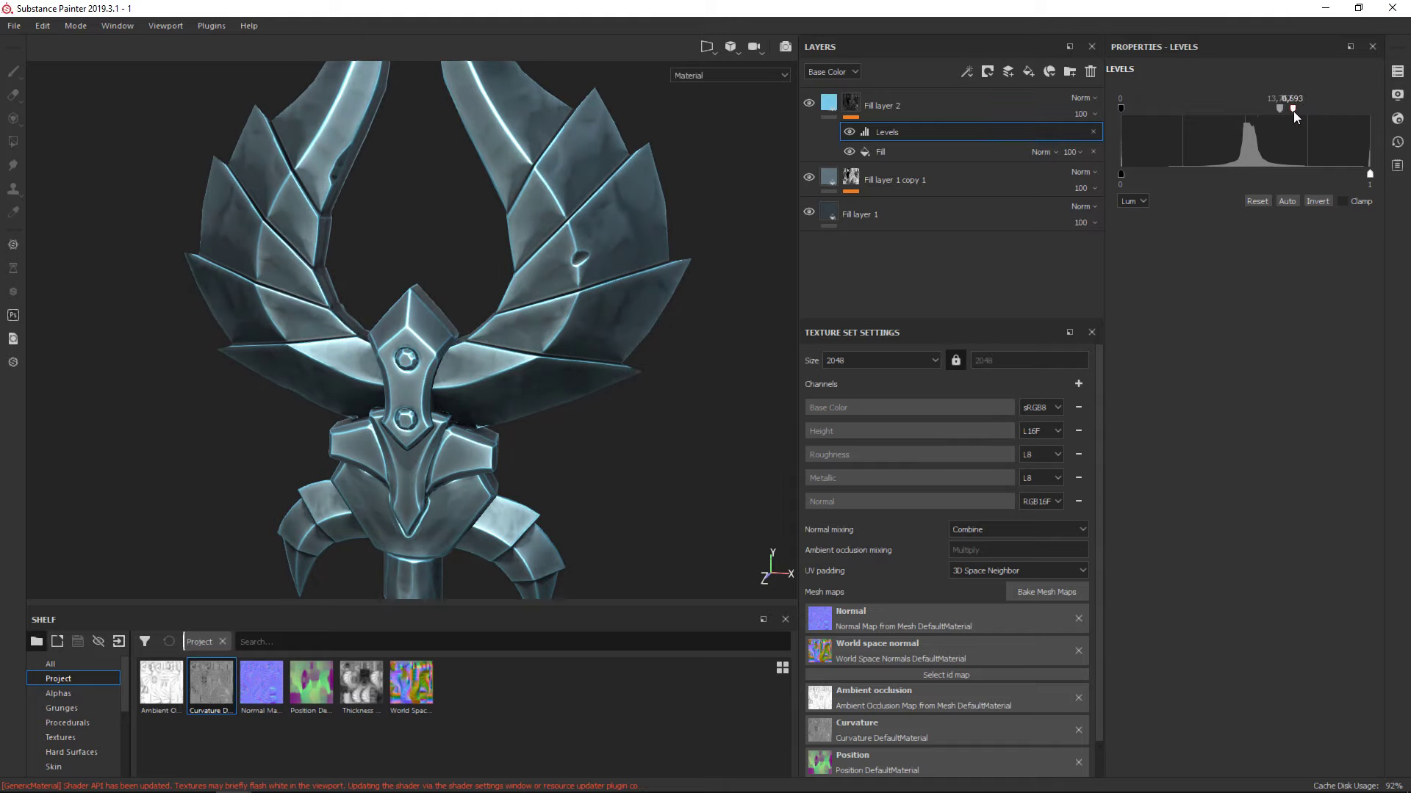
left_click(835, 107)
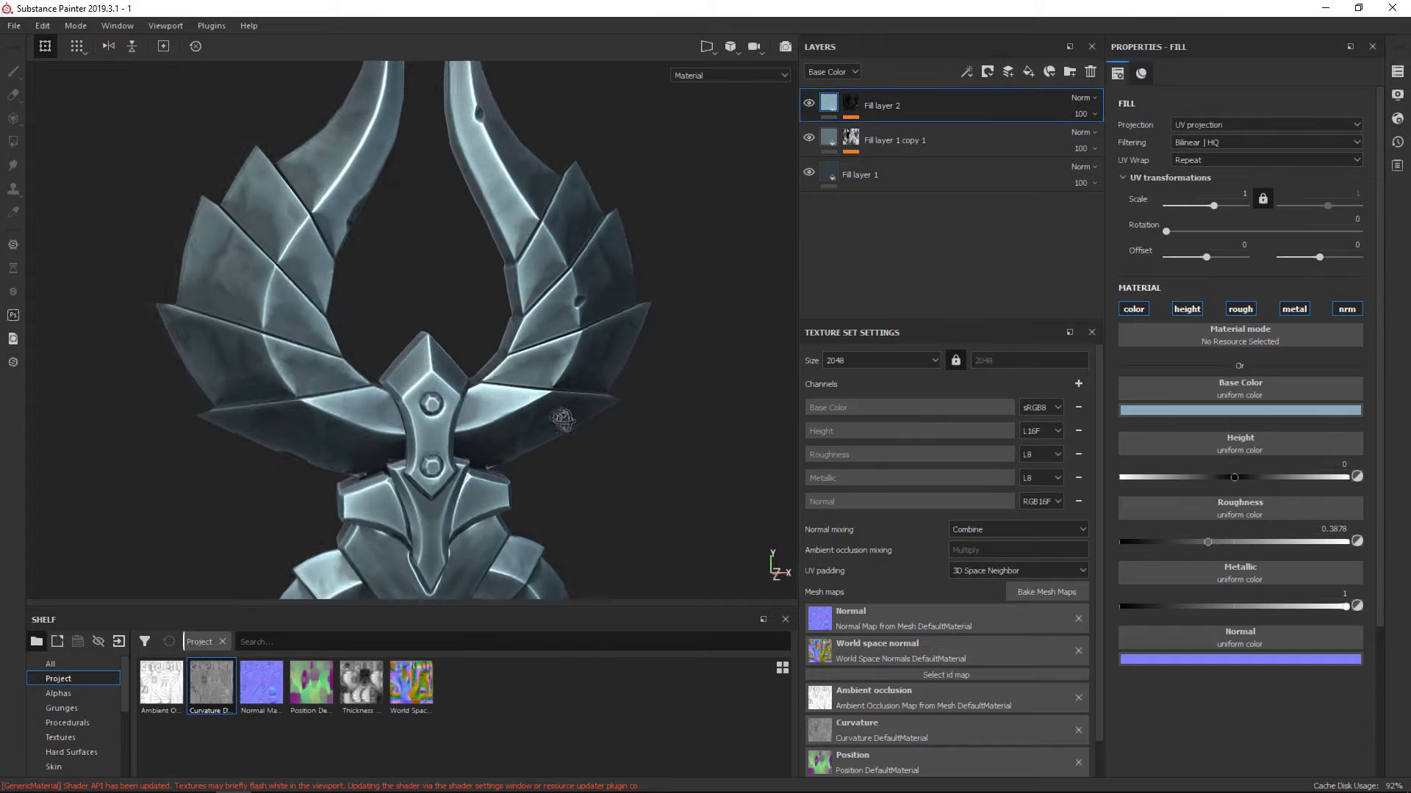
Add Fill layer 3 with a black mask
left_click(1027, 71)
right_click(968, 108)
left_click(1000, 128)
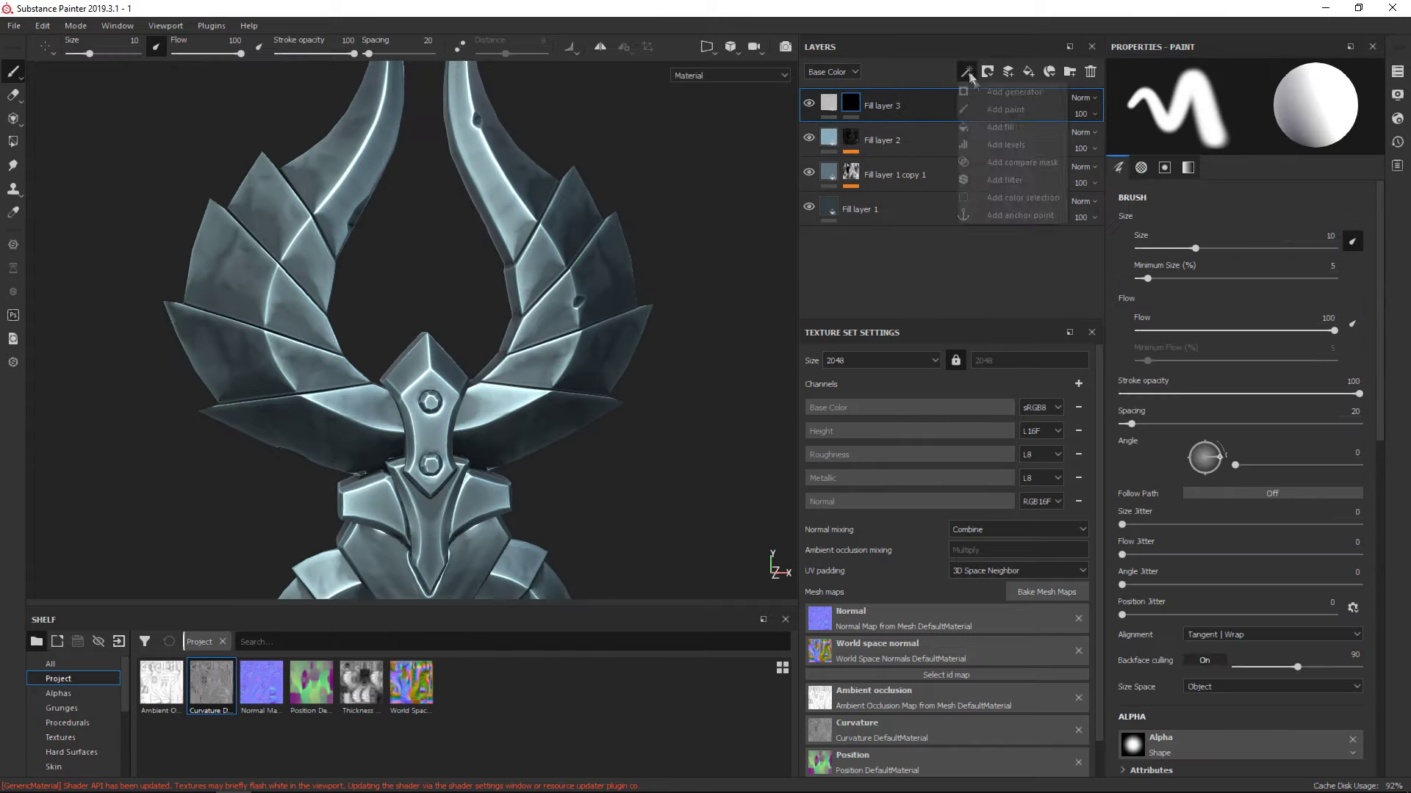
Add a Dirt generator to Fill layer 3's mask and saturate its base colour
left_click(966, 71)
left_click(1281, 257)
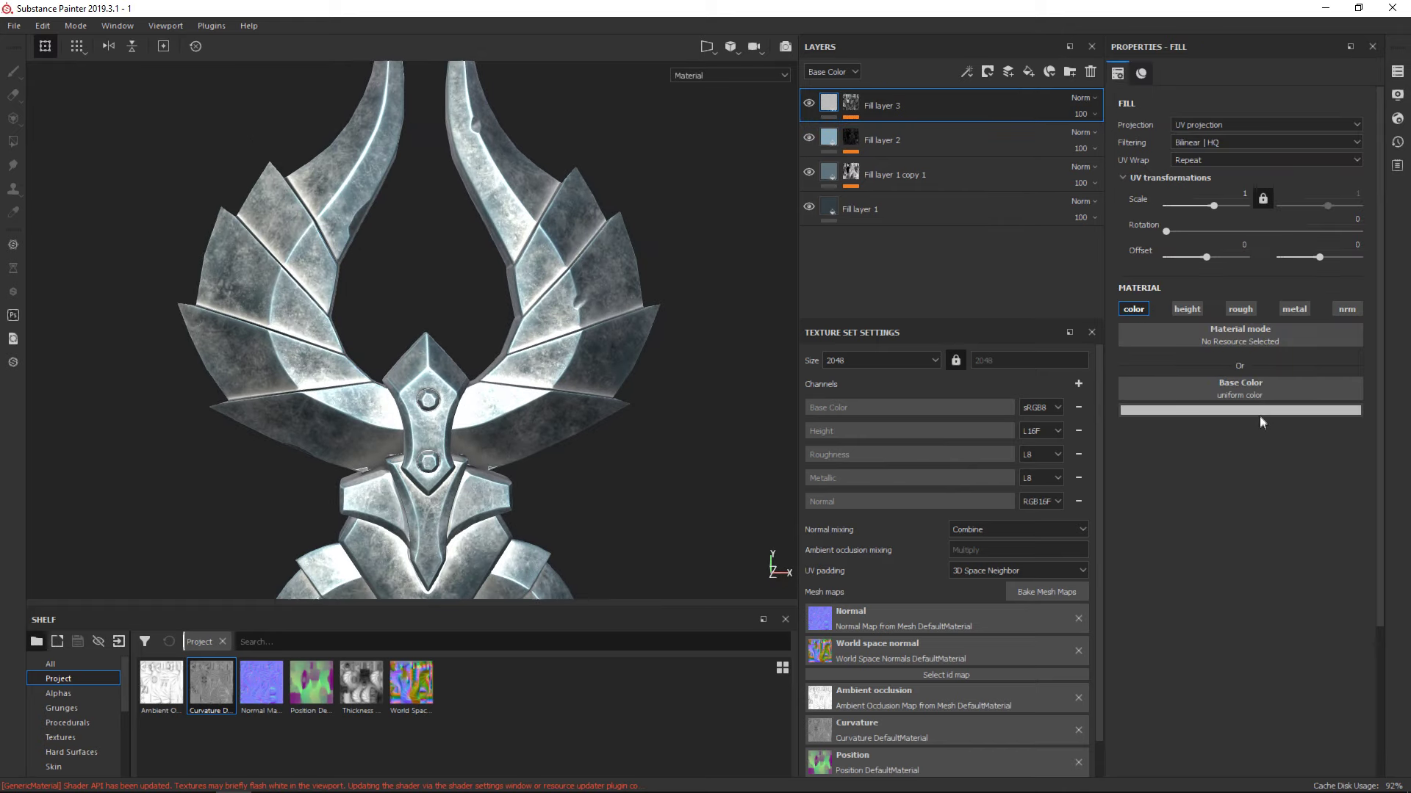
left_click(1258, 410)
left_click_drag(1265, 544, 1239, 545)
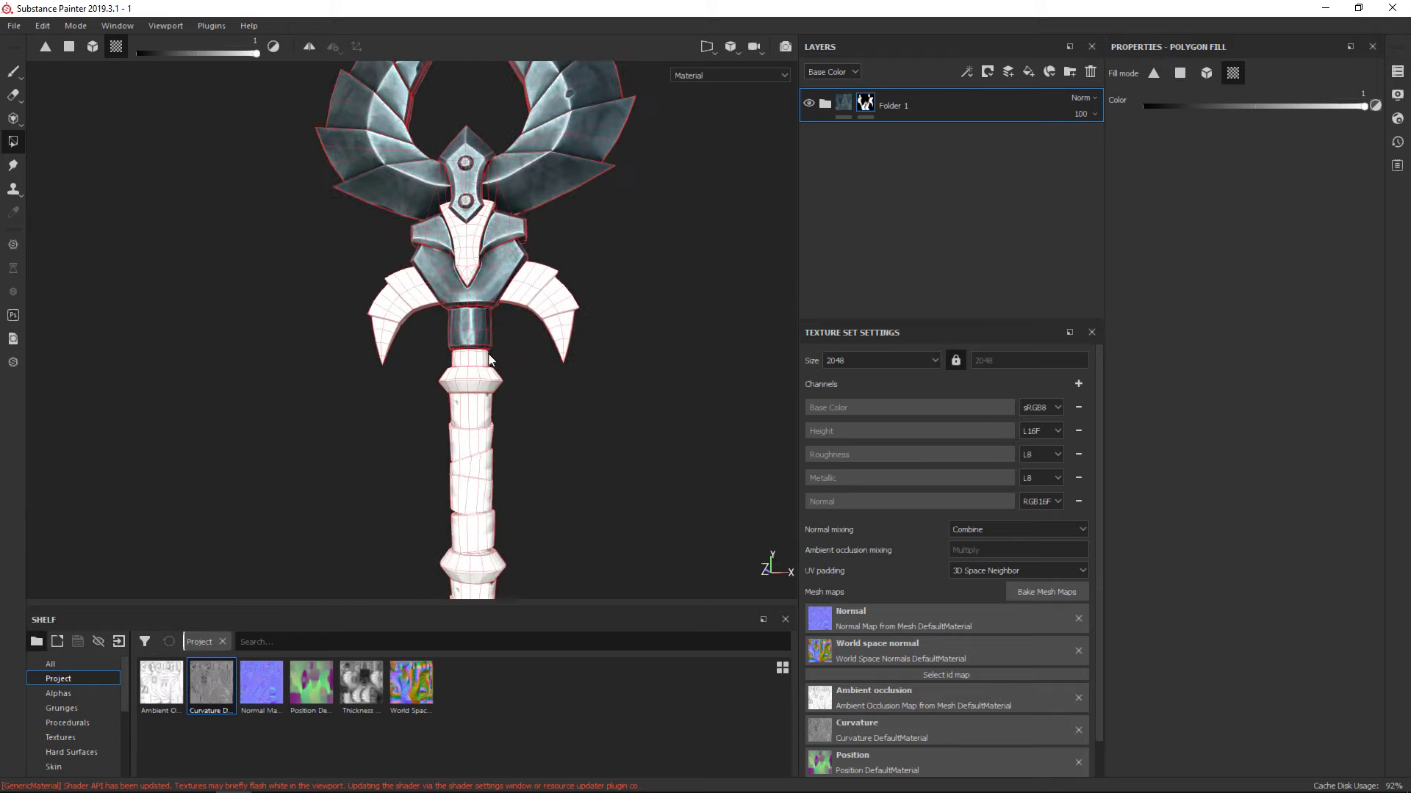
right_click_drag(518, 289, 764, 452, "alt")
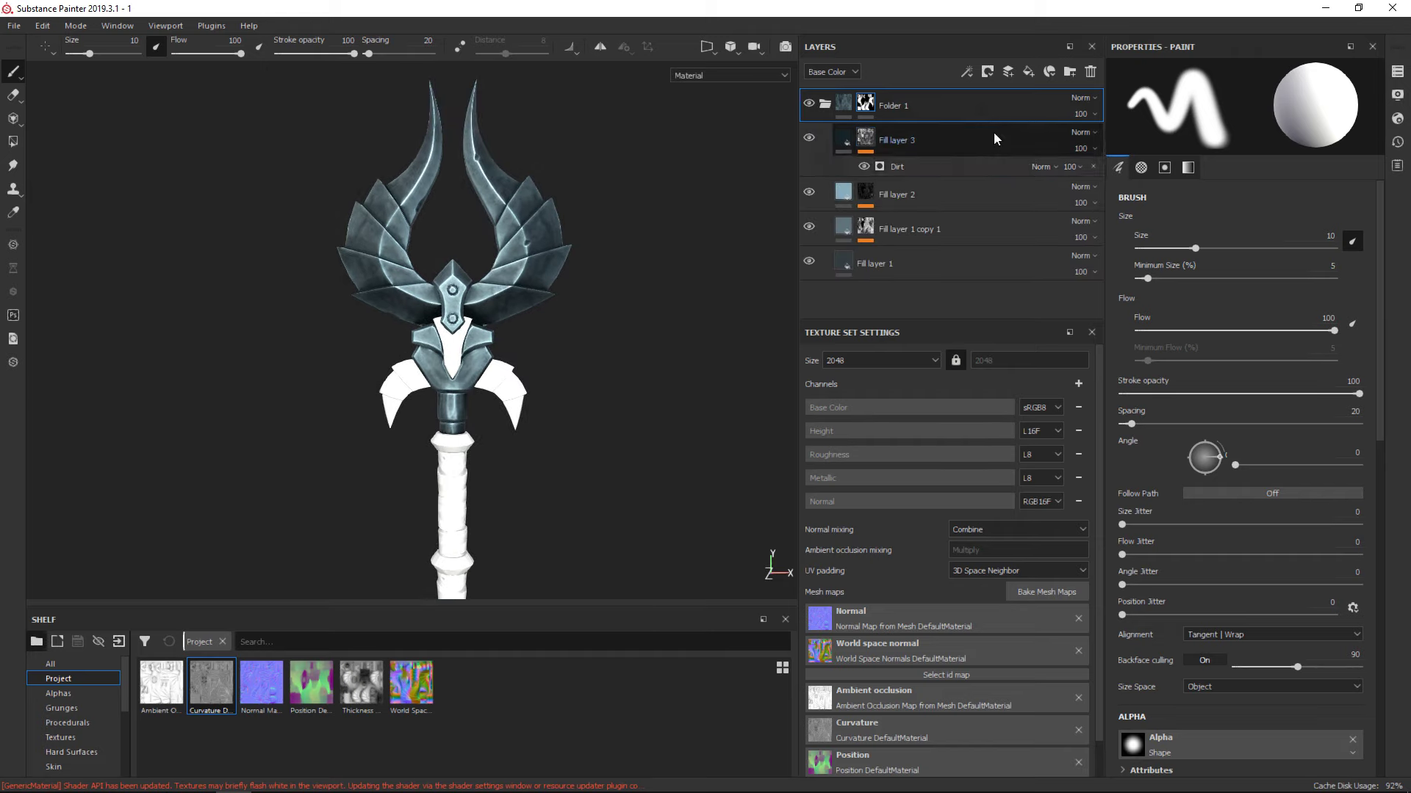
Add Fill layer 4 above Fill layer 3 in Folder 1
left_click(999, 140)
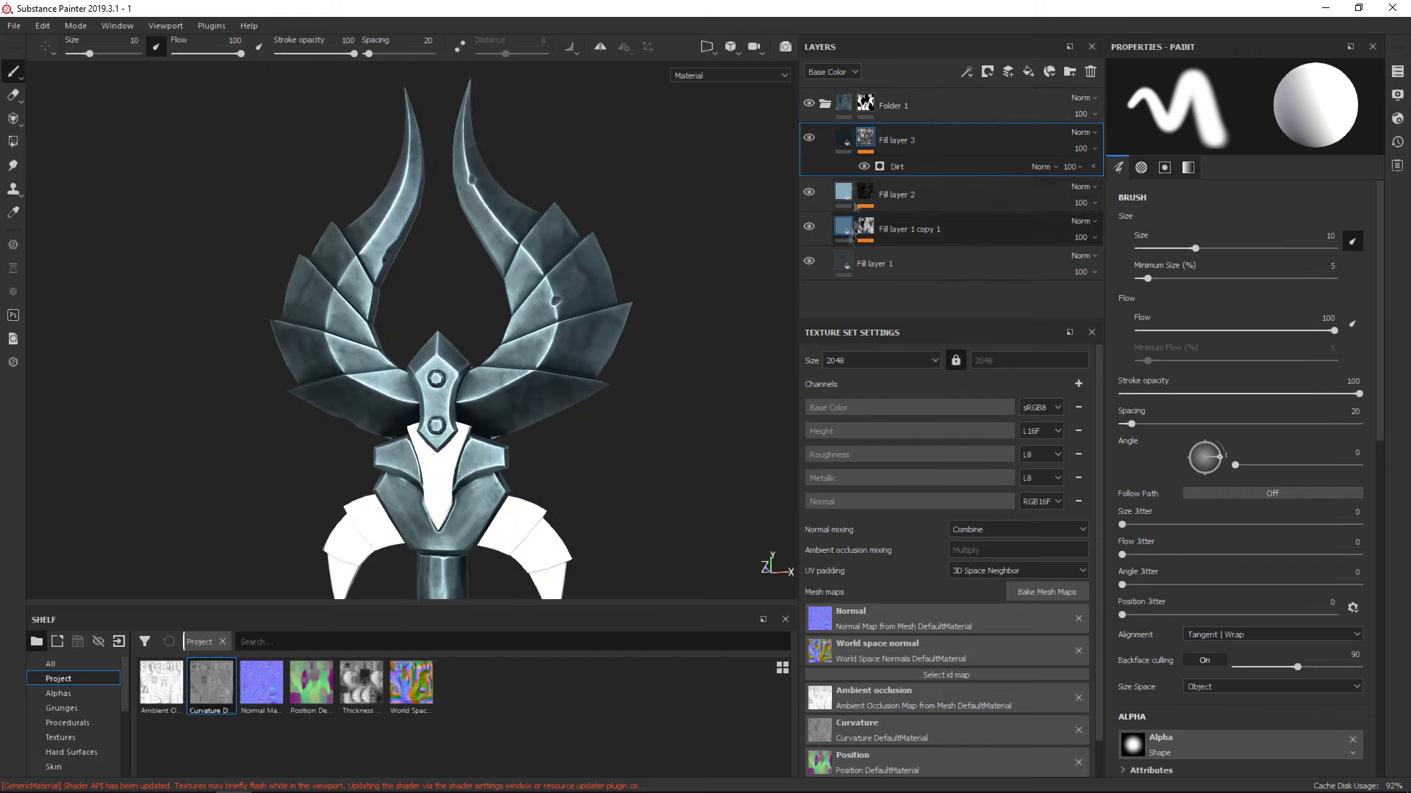
left_click(881, 263)
left_click(1240, 409)
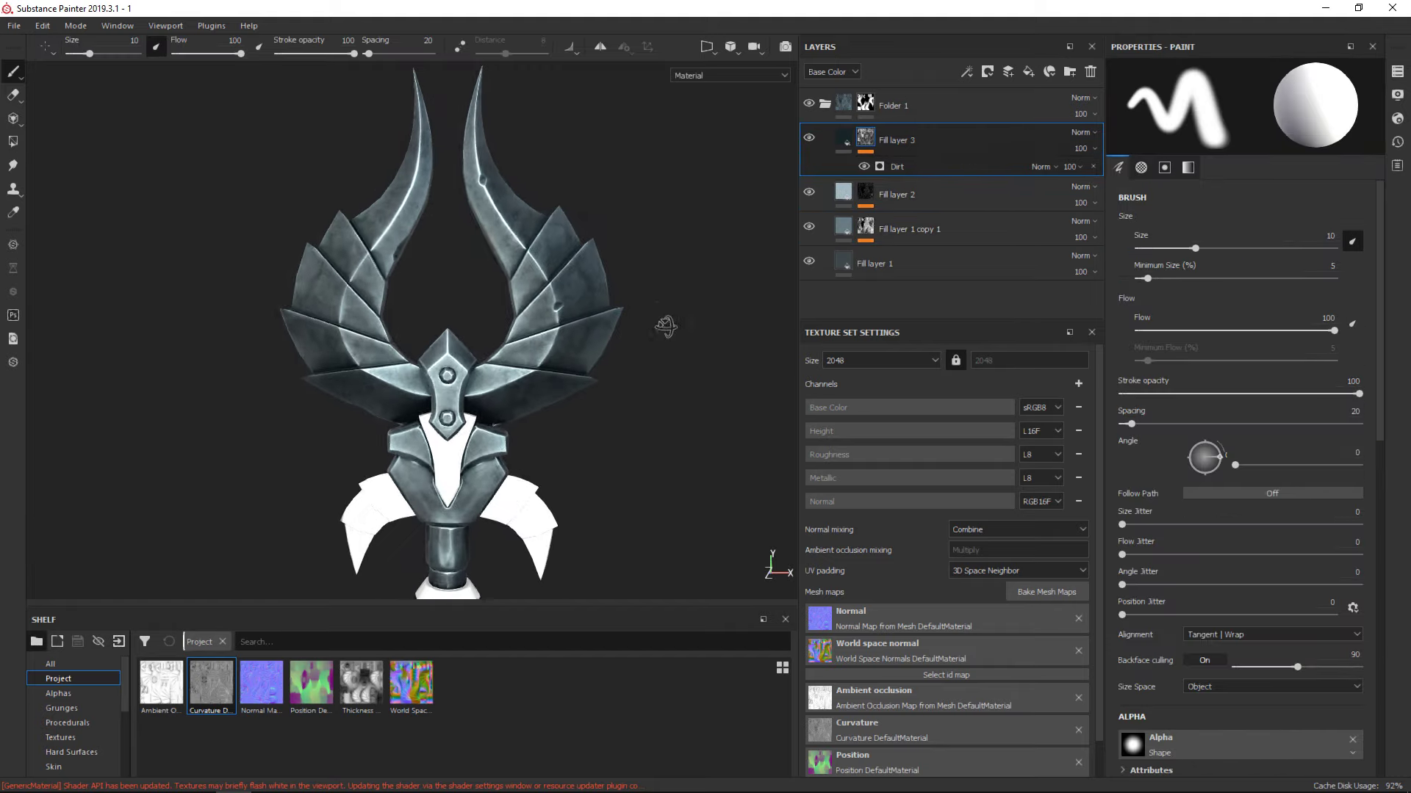
left_click(1028, 71)
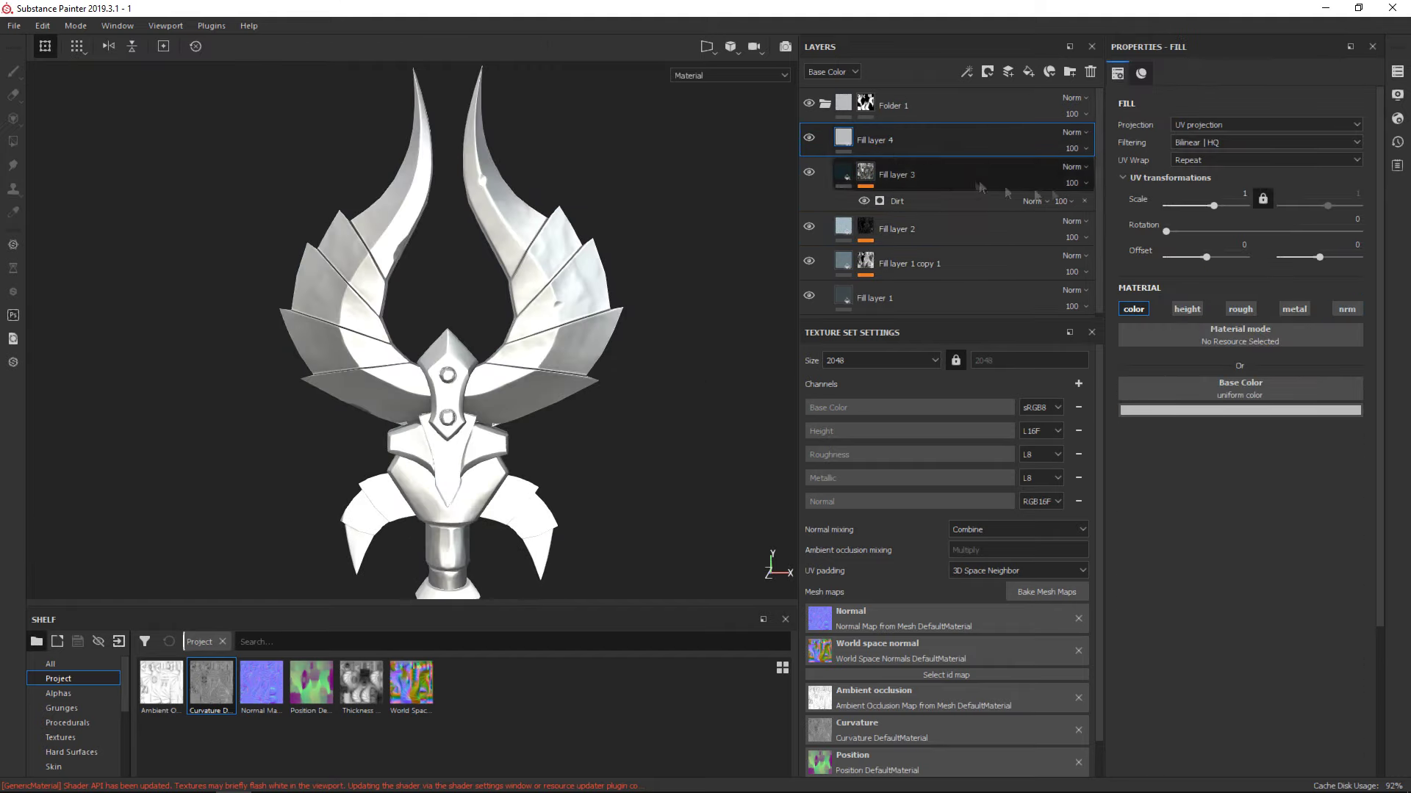
Set Fill layer 4 to Overlay blending with a pale, near-white blue tint
mouse_move(1308, 550)
left_mouse_down()
mouse_move(1293, 529)
mouse_move(1361, 485)
left_mouse_up()
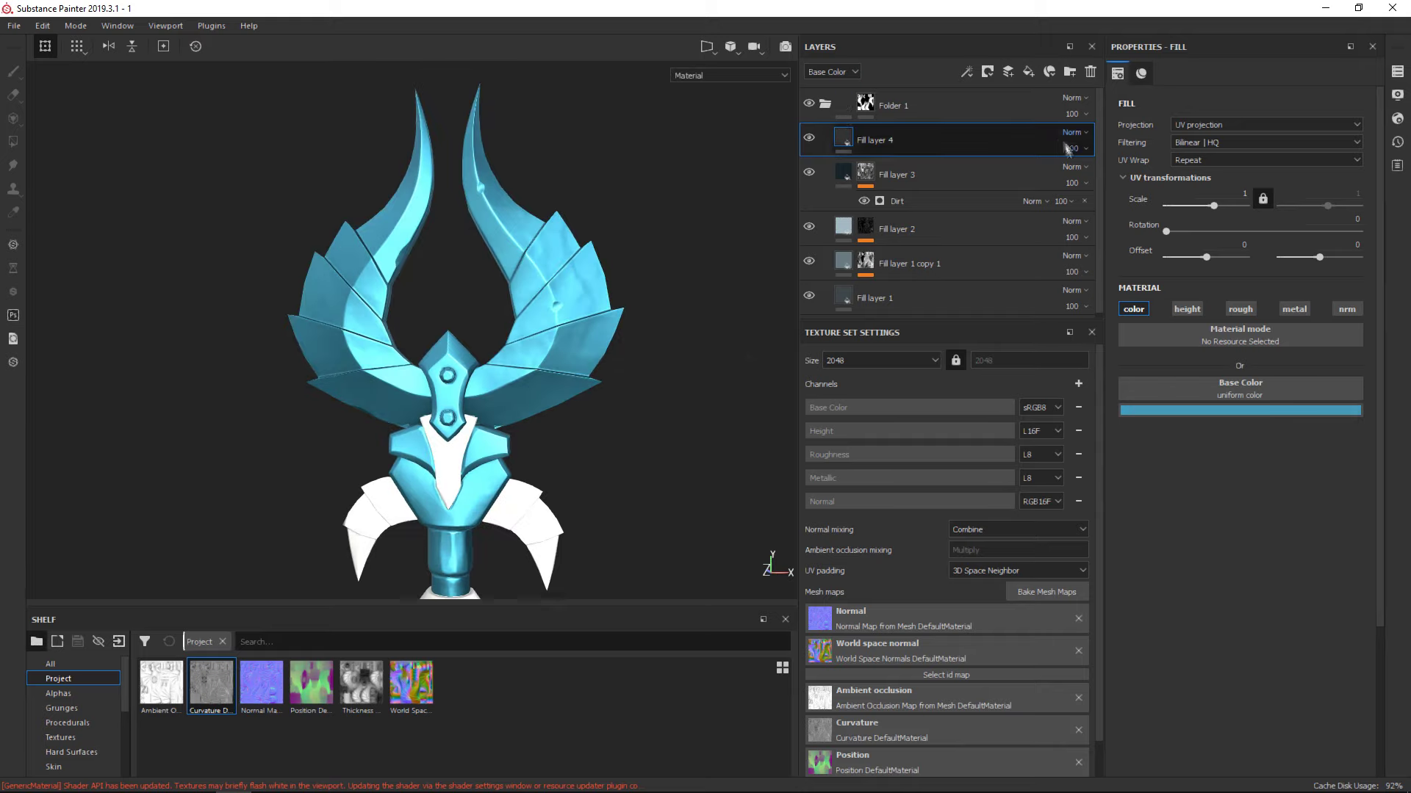
left_click(1071, 132)
left_click(1087, 351)
left_click(1240, 410)
left_click_drag(1272, 473, 1221, 456)
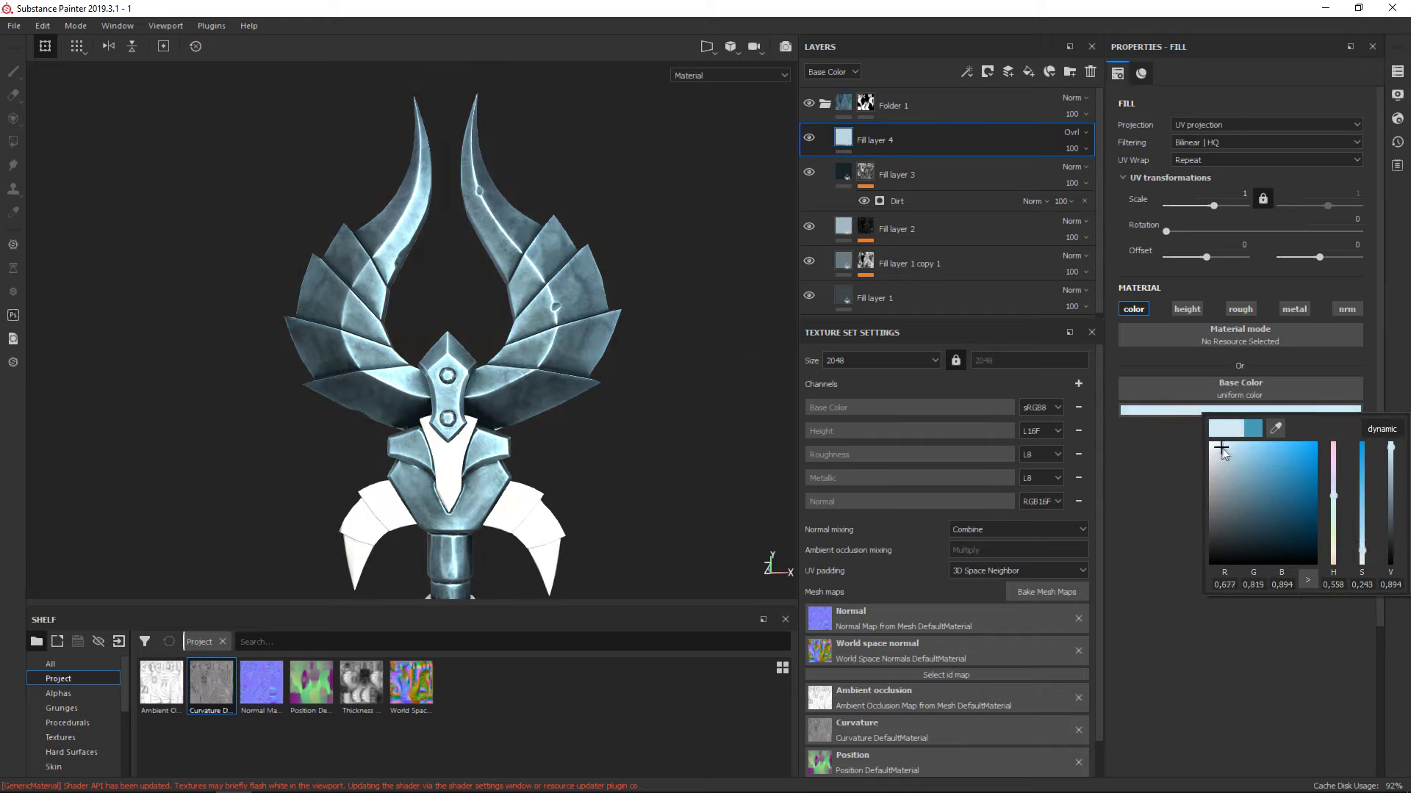
left_click(1240, 410)
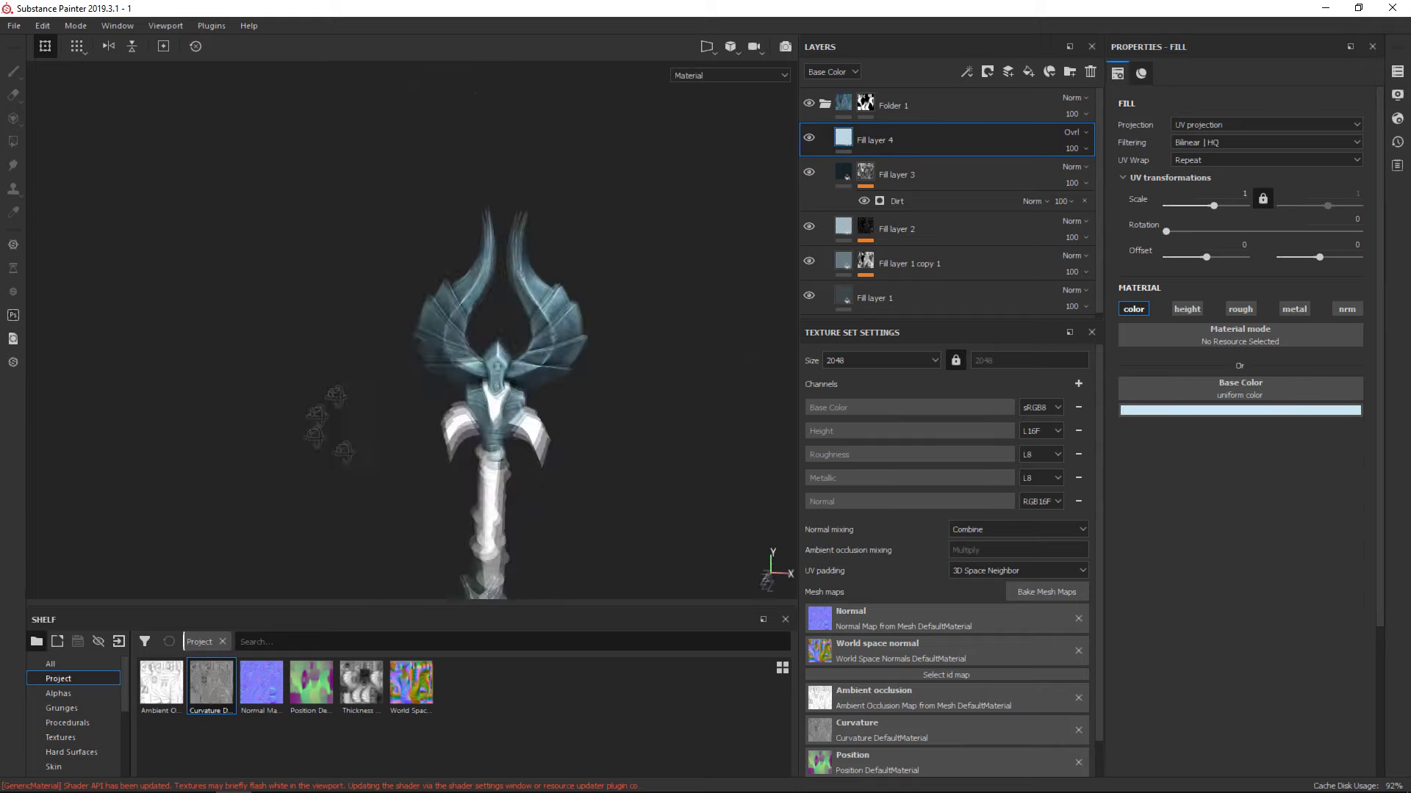
Duplicate the metal folder, hide the copy's overlay layer, and turn its Fill layer 1 bright orange
left_click(955, 106)
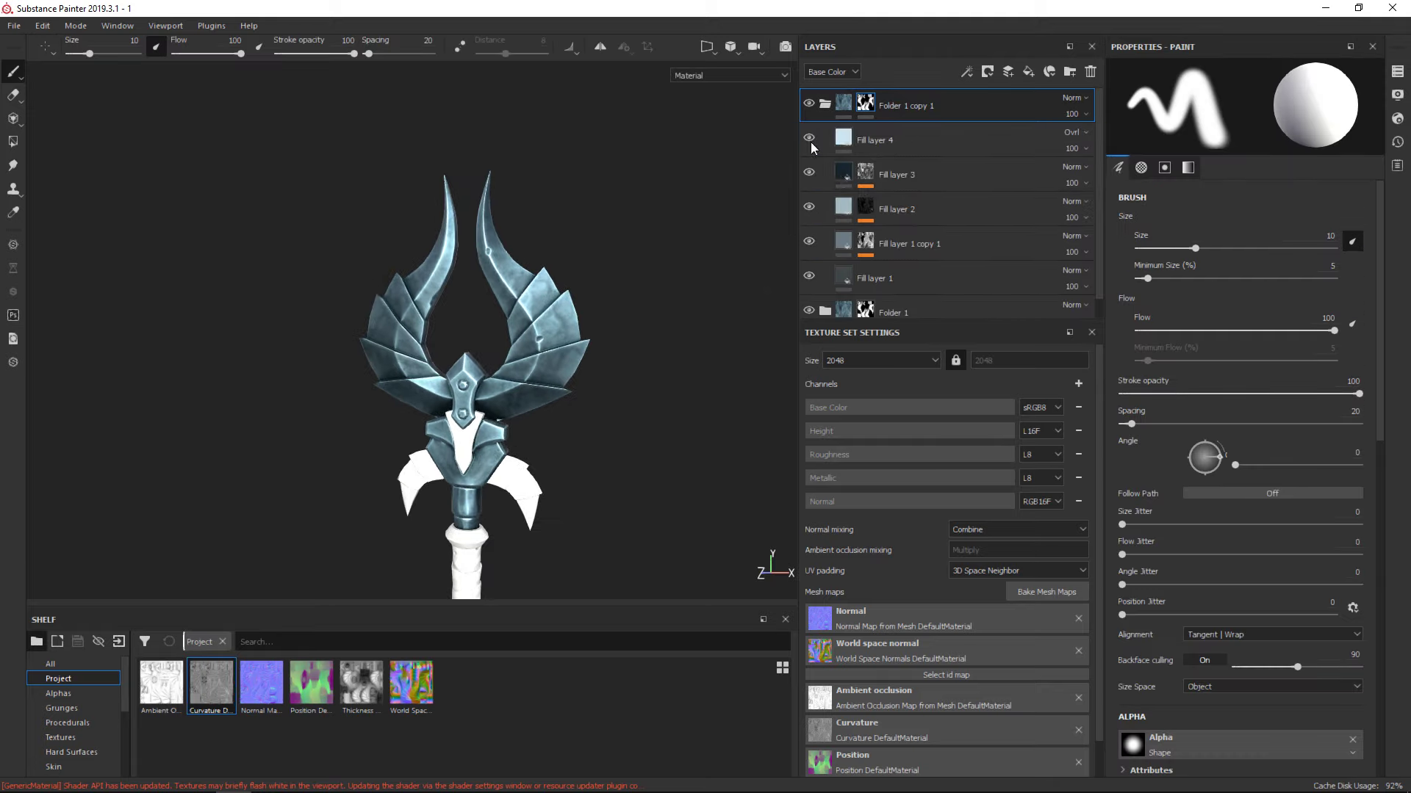
left_click(809, 139)
left_click(955, 140)
left_click(844, 255)
left_click(1239, 409)
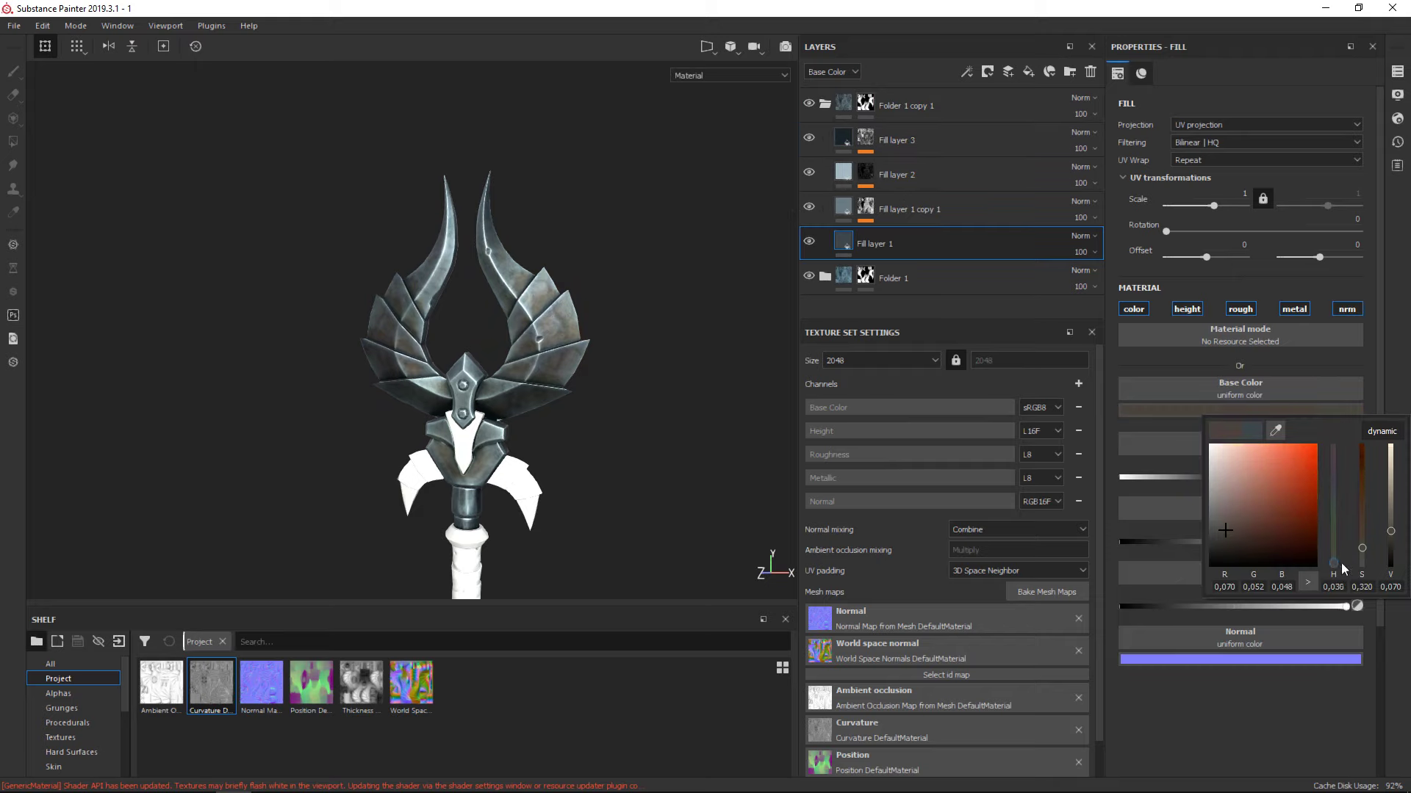
left_click_drag(1333, 563, 1332, 544)
left_click(1308, 455)
left_click(676, 329)
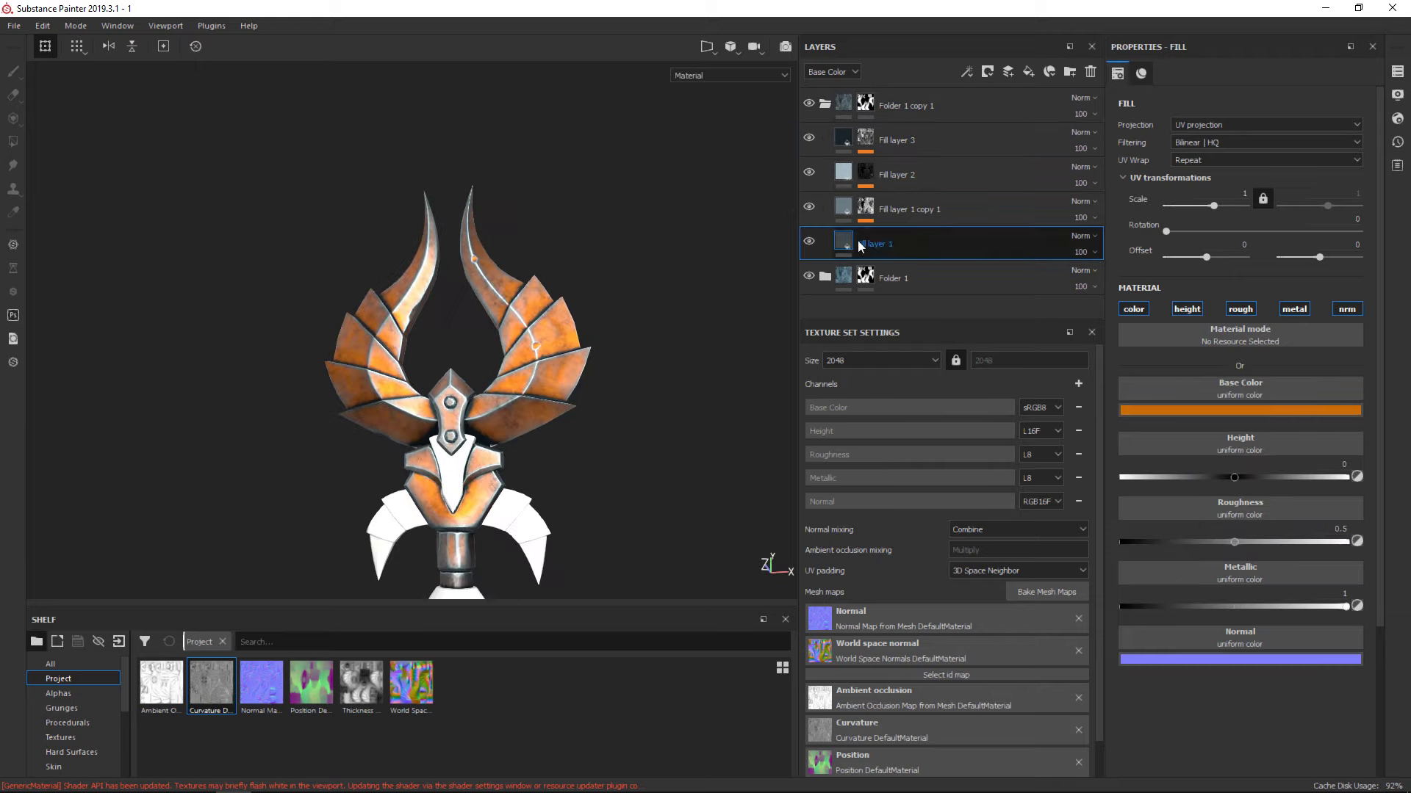
Recolour the copy's Fill layer 1 copy 1, Fill layer 2 and Fill layer 3 in orange and salmon tones
left_click(845, 212)
left_click(1239, 410)
left_click(1308, 464)
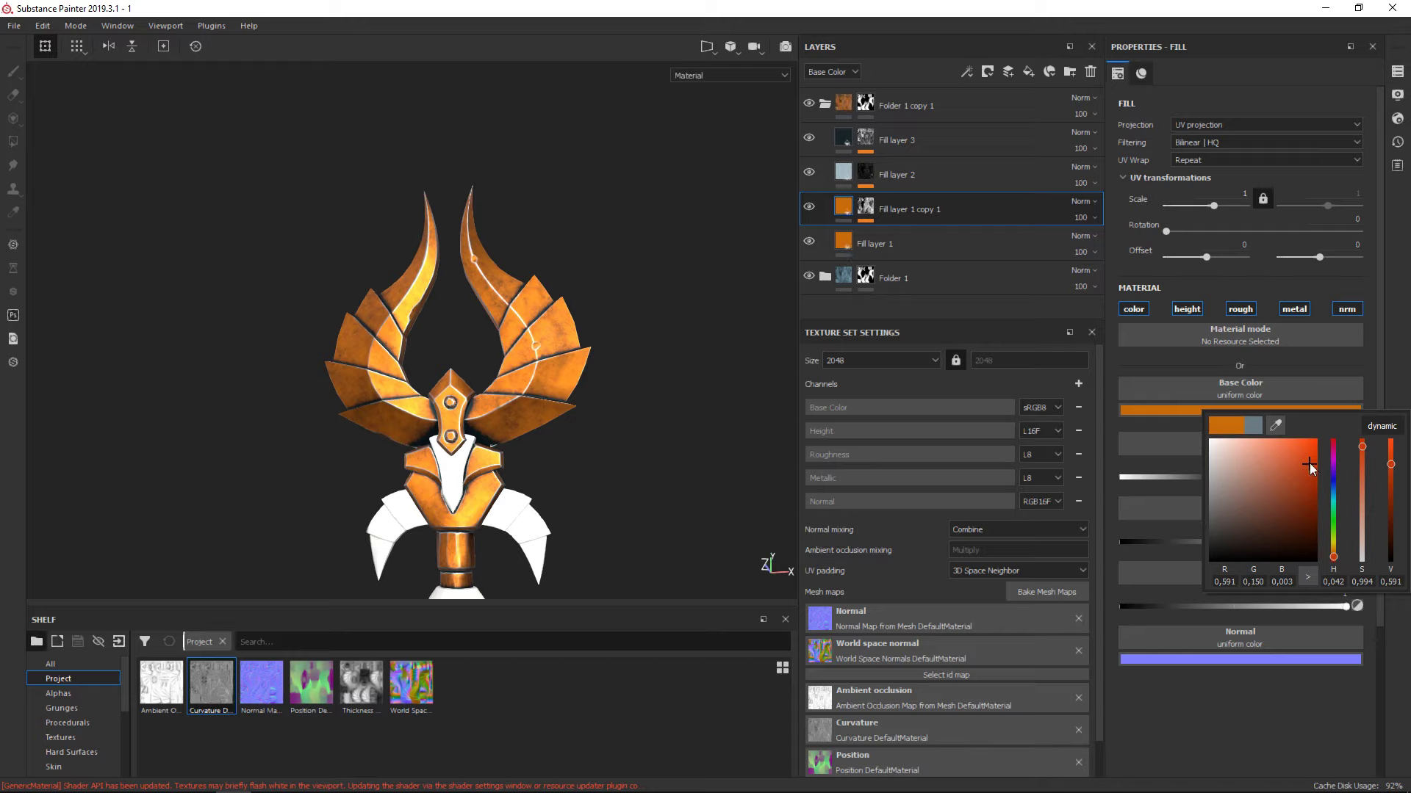
left_click(871, 243)
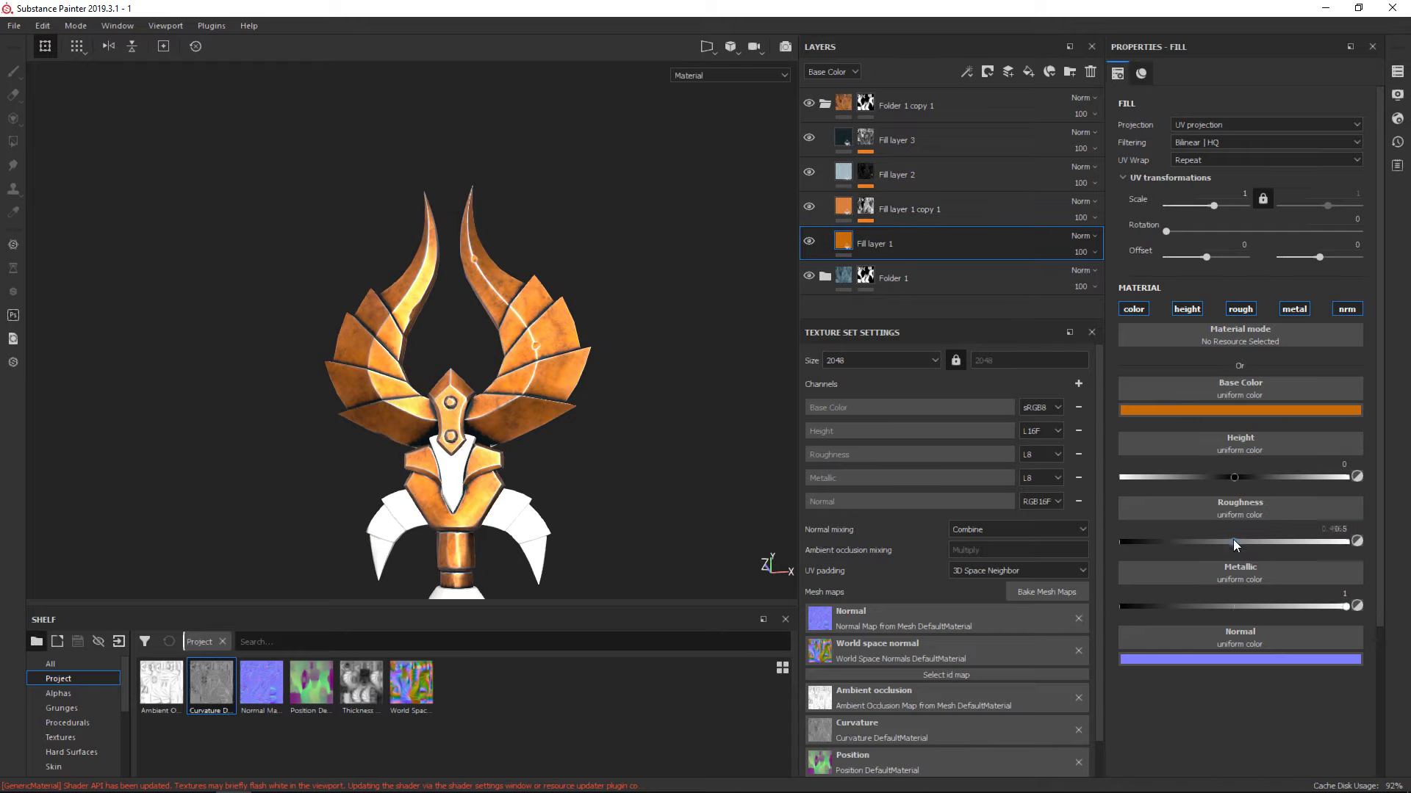
key("ctrl+z")
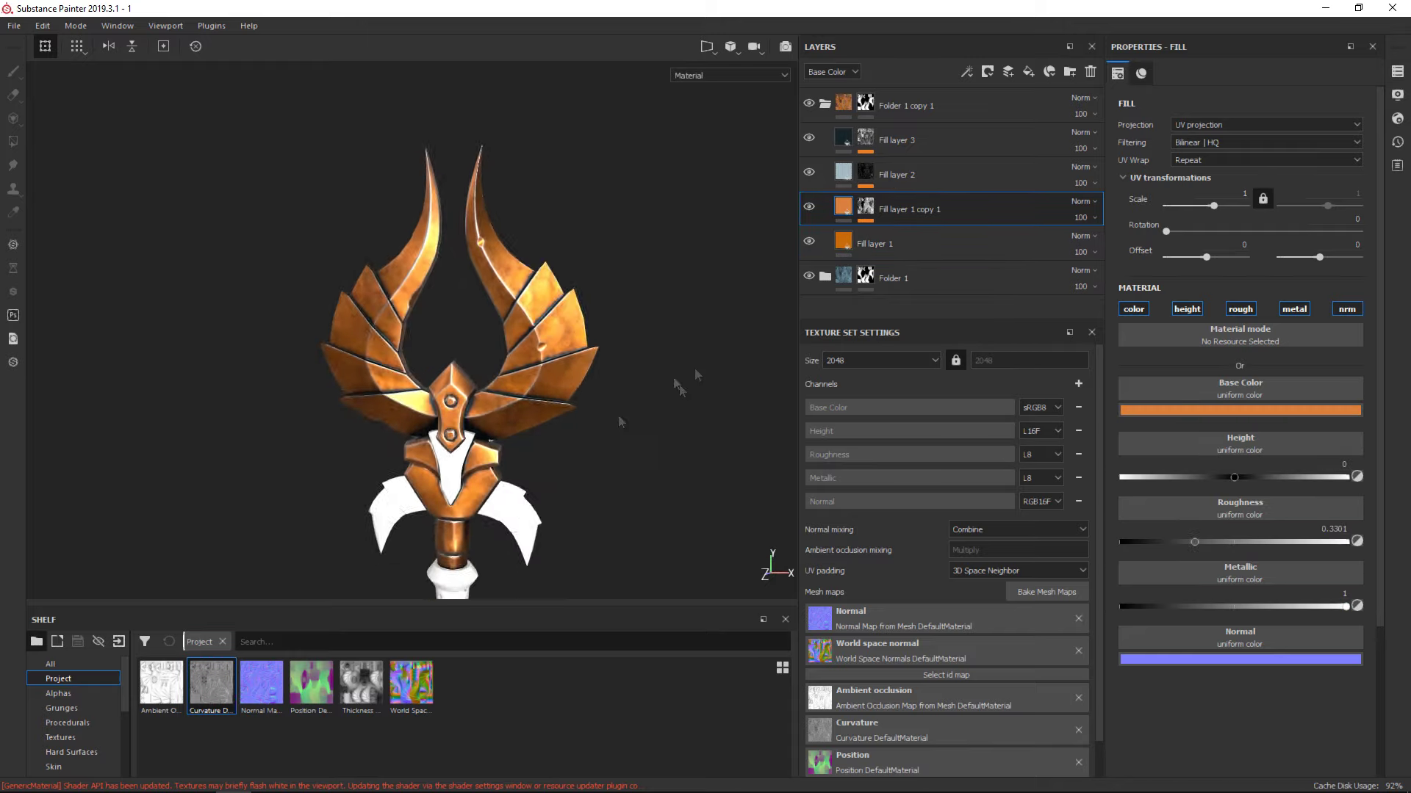
key("ctrl+z")
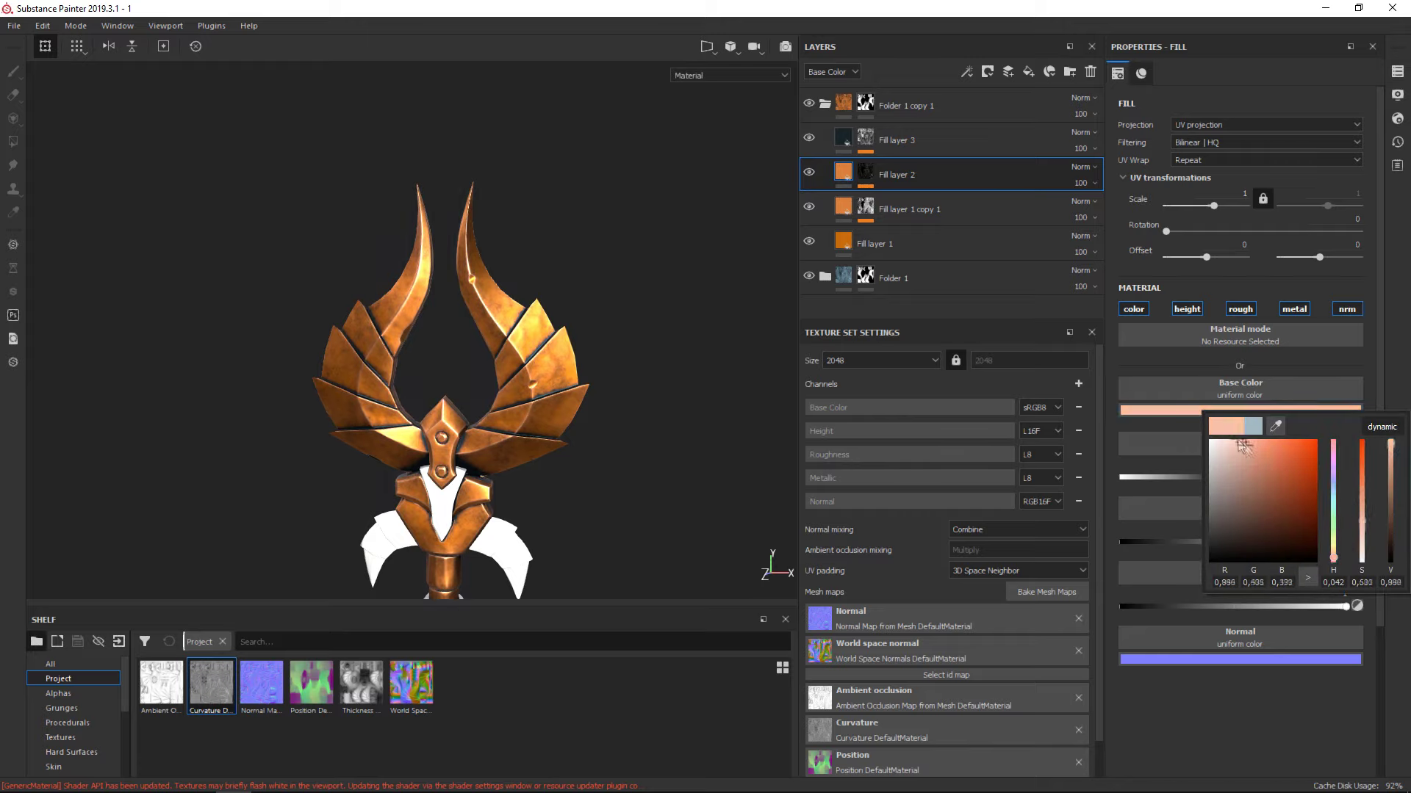
left_click(897, 139)
left_click(1264, 410)
left_click(1309, 468)
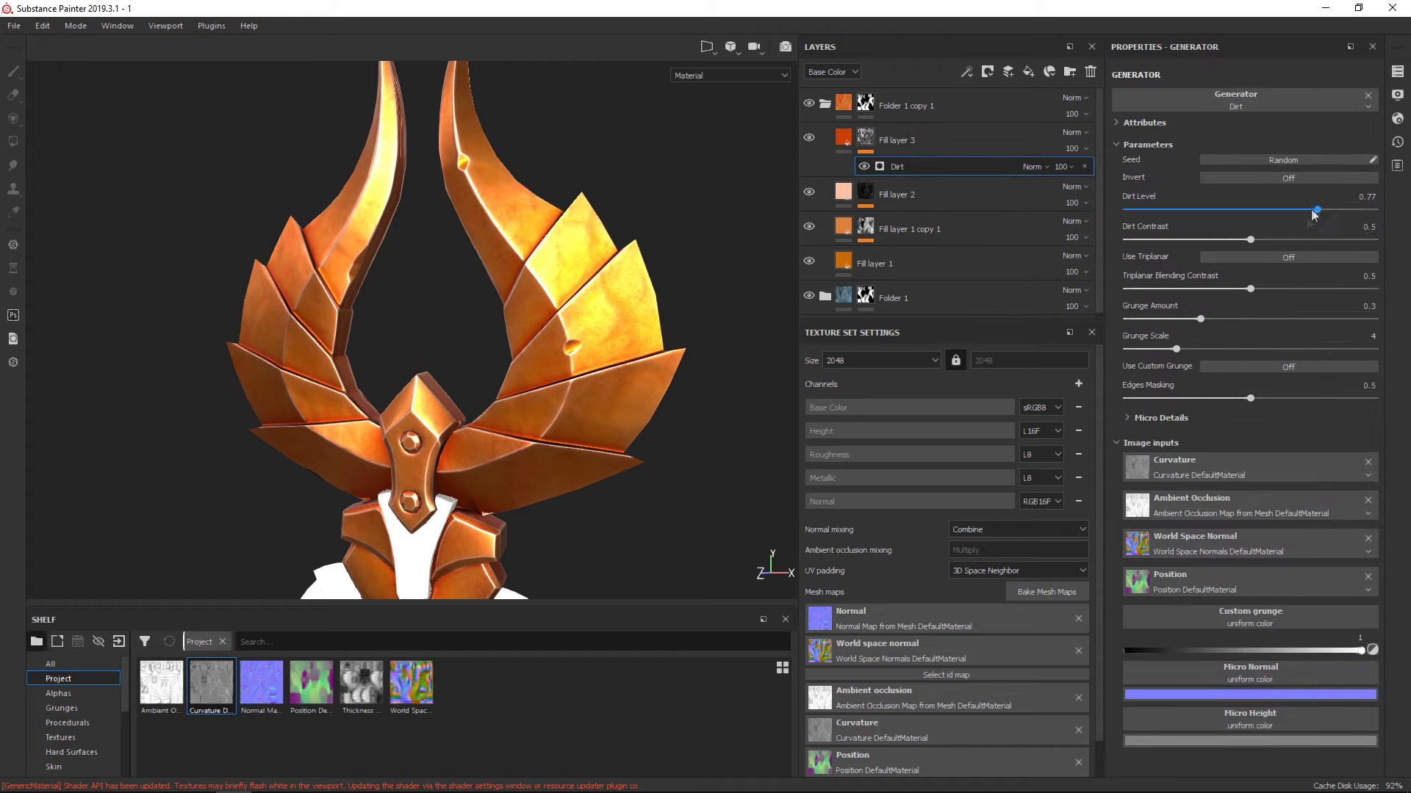
right_click(863, 103)
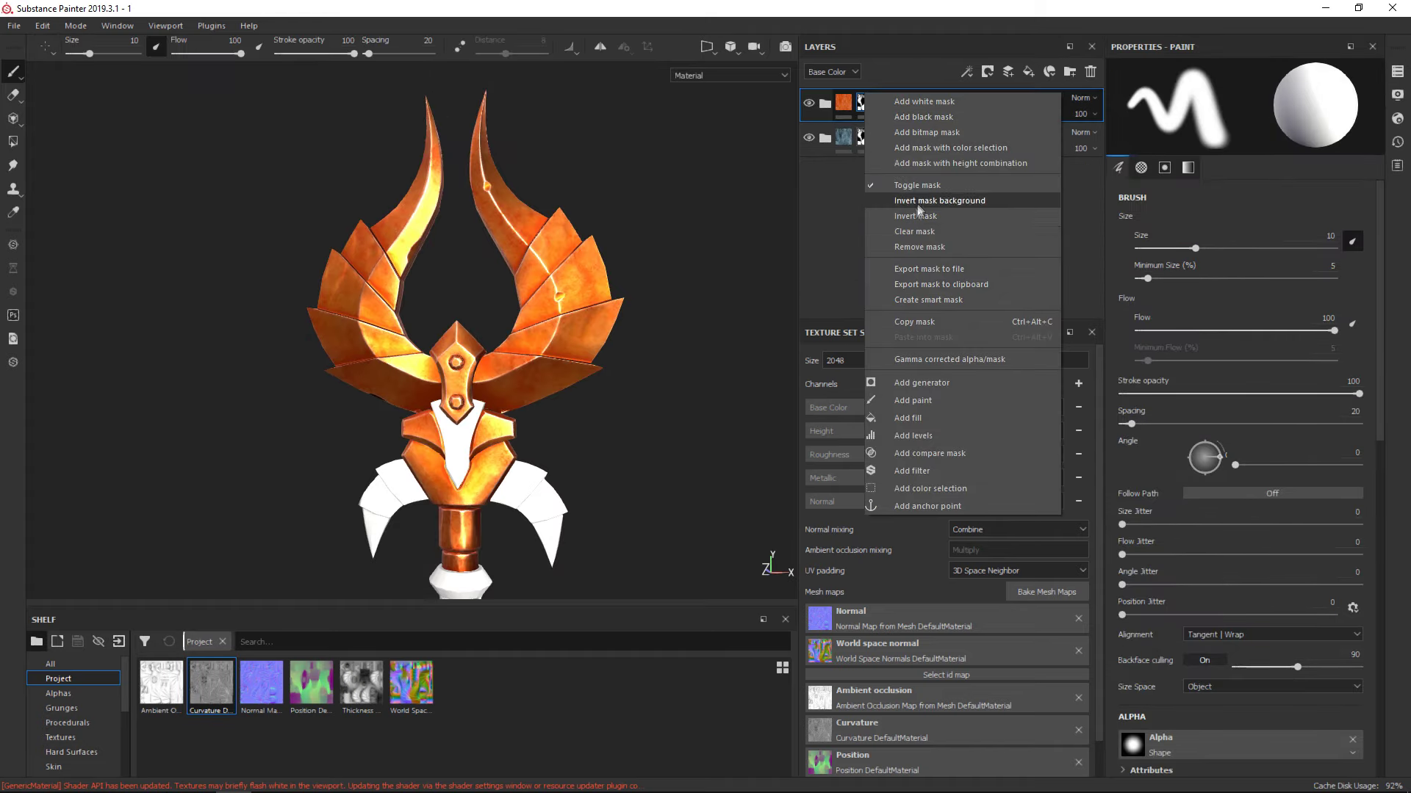
Invert the copper folder's mask and bring the wrapped shaft into view for polygon filling
left_click(916, 216)
key("4")
left_click(461, 512)
mouse_move(463, 514)
middle_mouse_down()
mouse_move(652, 479)
mouse_move(514, 492)
middle_mouse_up()
left_click_drag(523, 493, 591, 439, "alt")
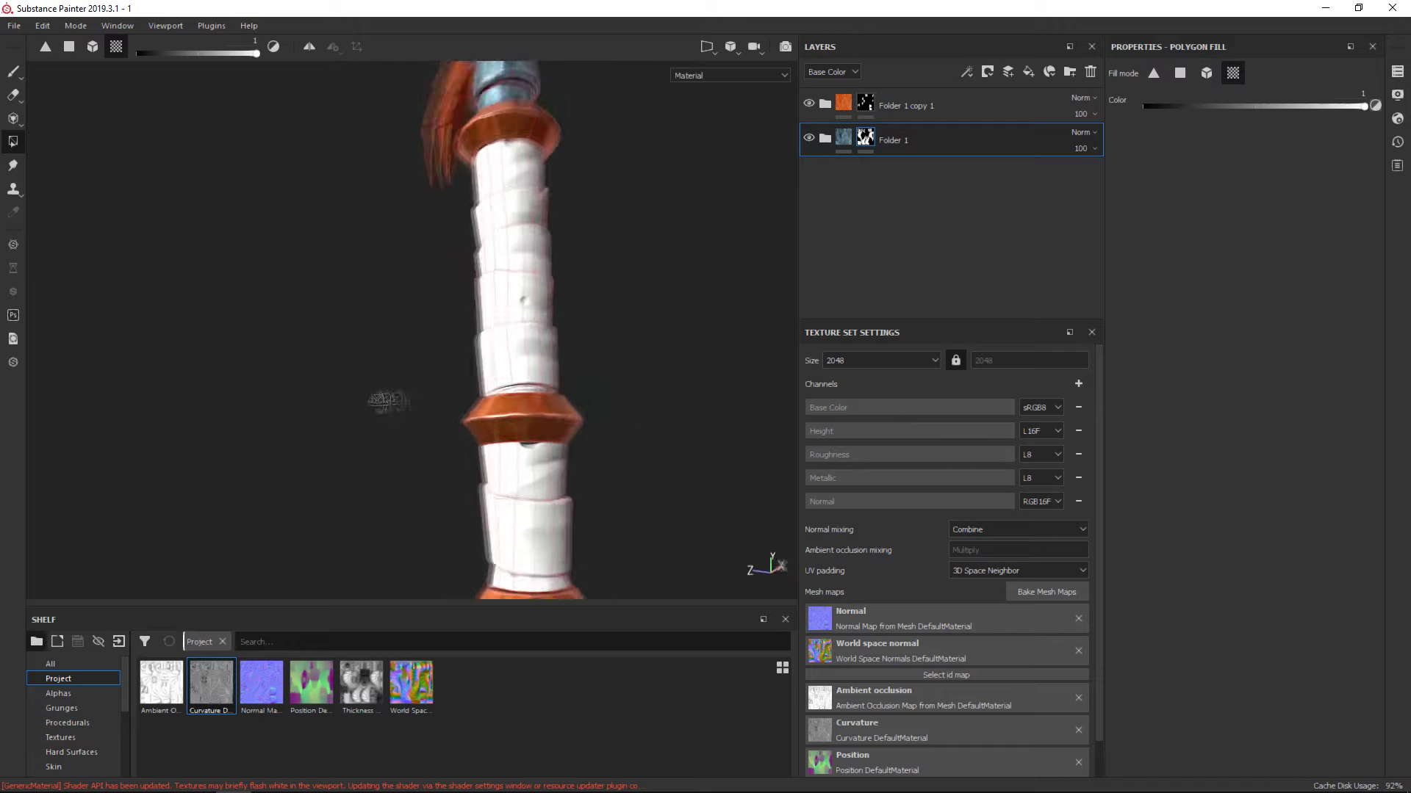
scroll(384, 400, "up", 5)
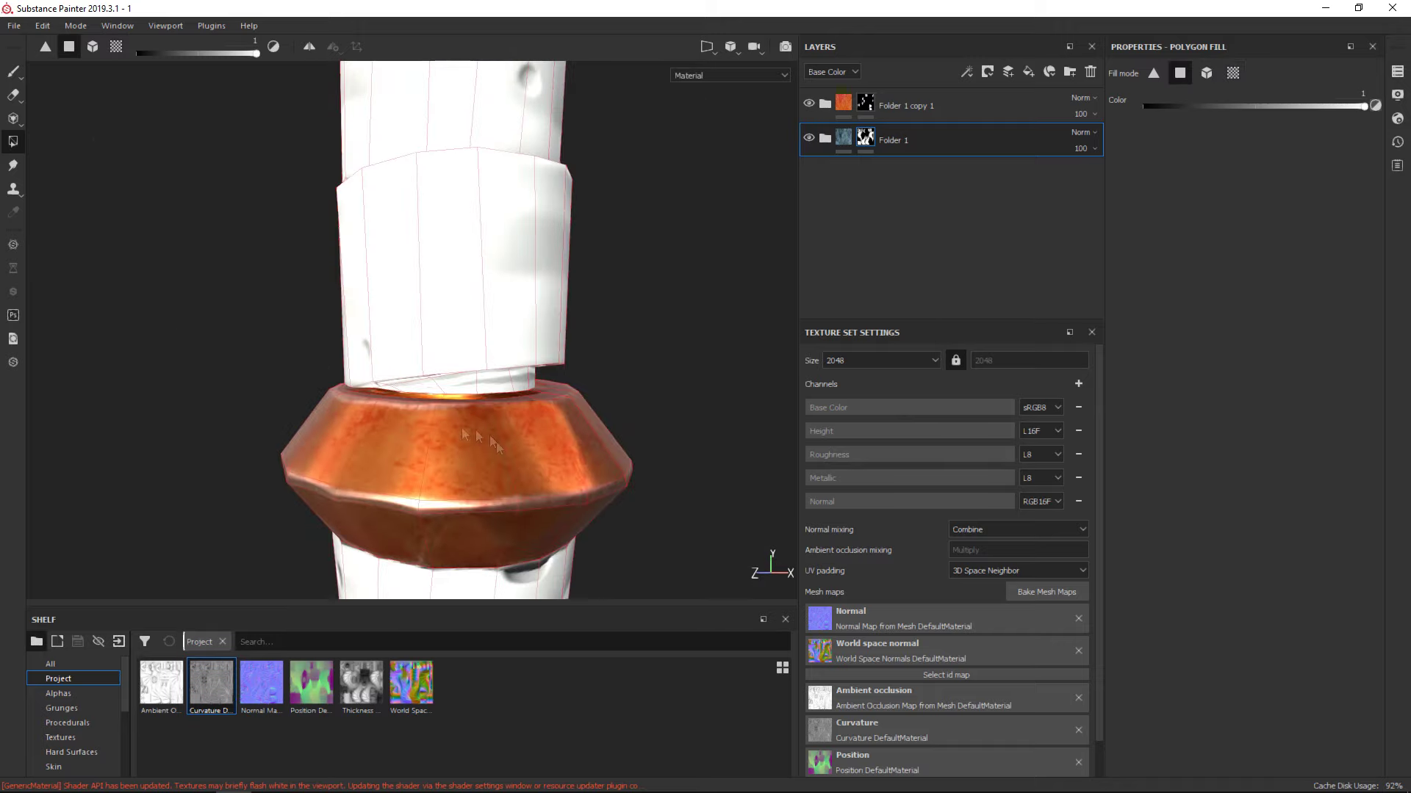
scroll(463, 435, "up", 2)
scroll(478, 423, "up", 2)
scroll(500, 404, "up", 2)
scroll(523, 386, "up", 2)
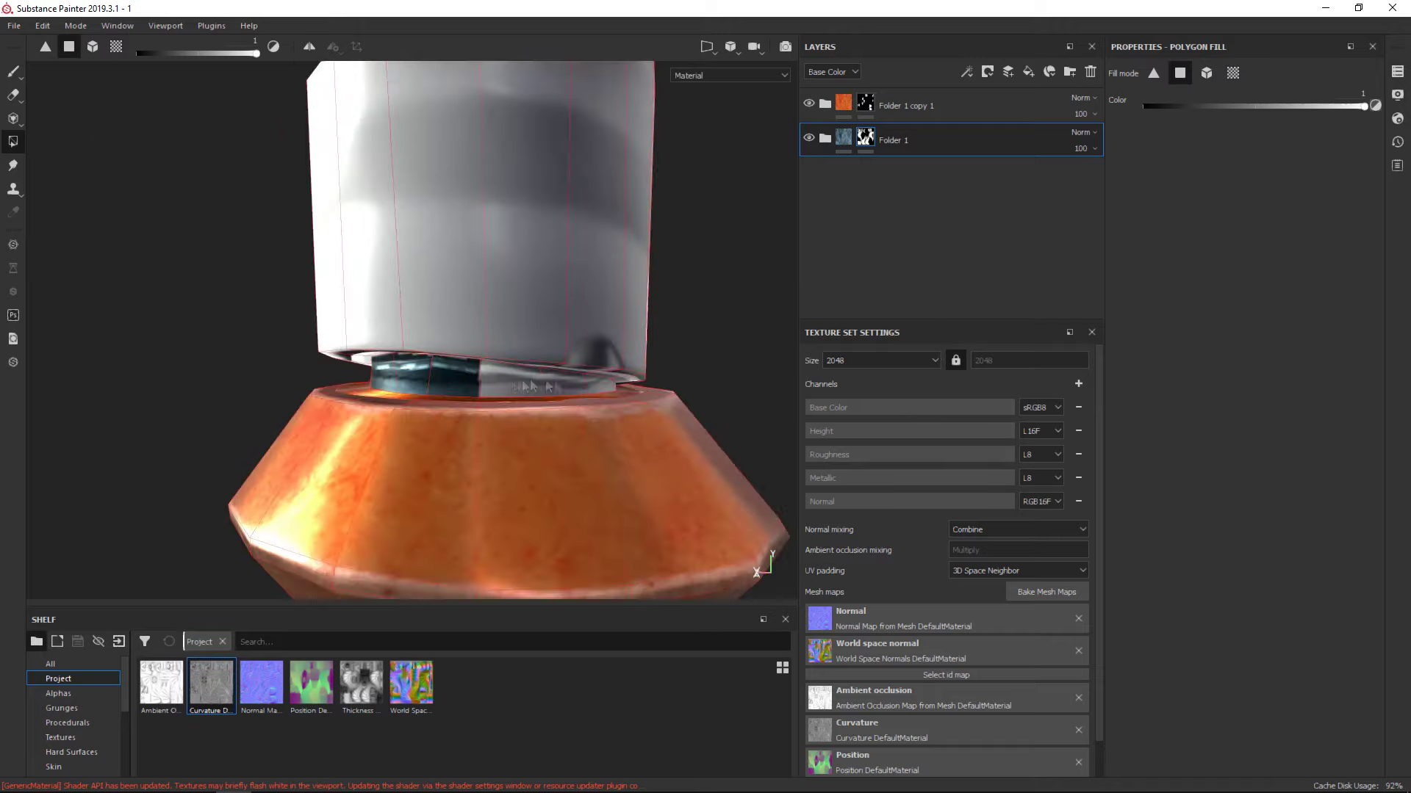
scroll(549, 387, "down", 2)
mouse_move(550, 387)
left_mouse_down("alt")
mouse_move(616, 464)
mouse_move(514, 411)
left_mouse_up("alt")
scroll(616, 465, "down", 2)
scroll(615, 465, "down", 2)
scroll(472, 440, "up", 3)
Polygon-fill the stray blue strip on the handle into the copper mask
right_click(473, 444)
key("x")
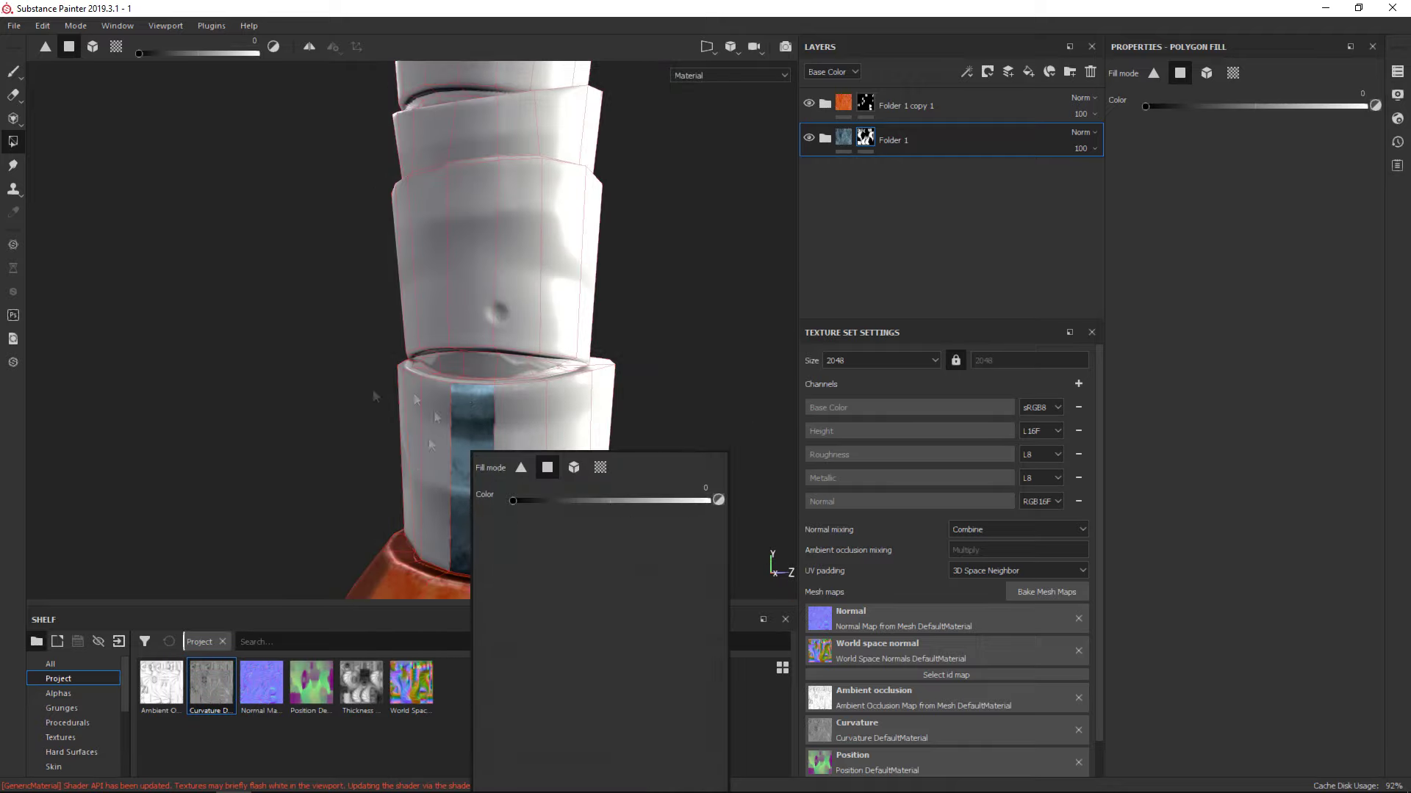
key("x")
right_click(471, 356)
mouse_move(438, 373)
right_mouse_down("alt")
mouse_move(641, 416)
mouse_move(585, 366)
right_mouse_up("alt")
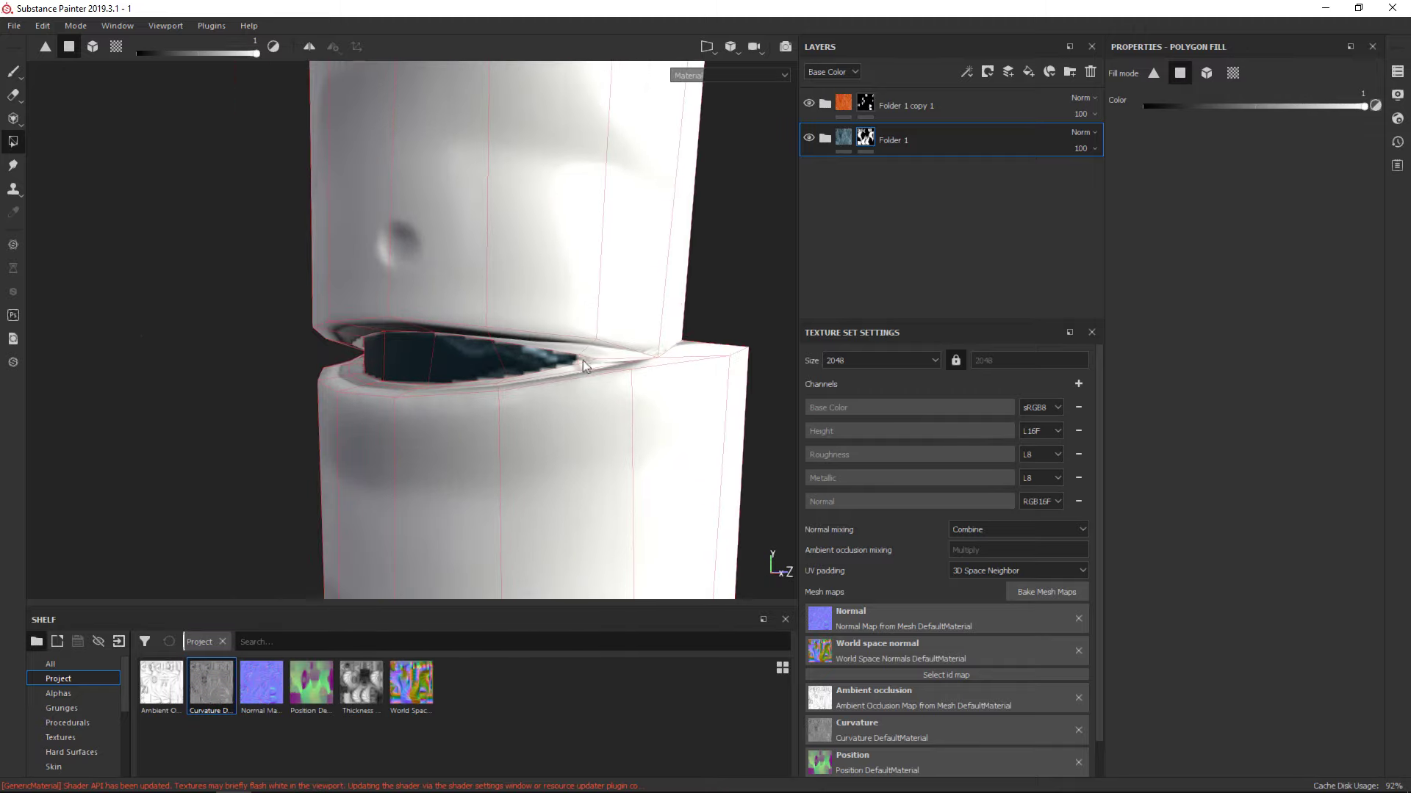
scroll(585, 365, "down", 3)
left_click_drag(514, 331, 446, 377, "alt")
scroll(446, 376, "up", 3)
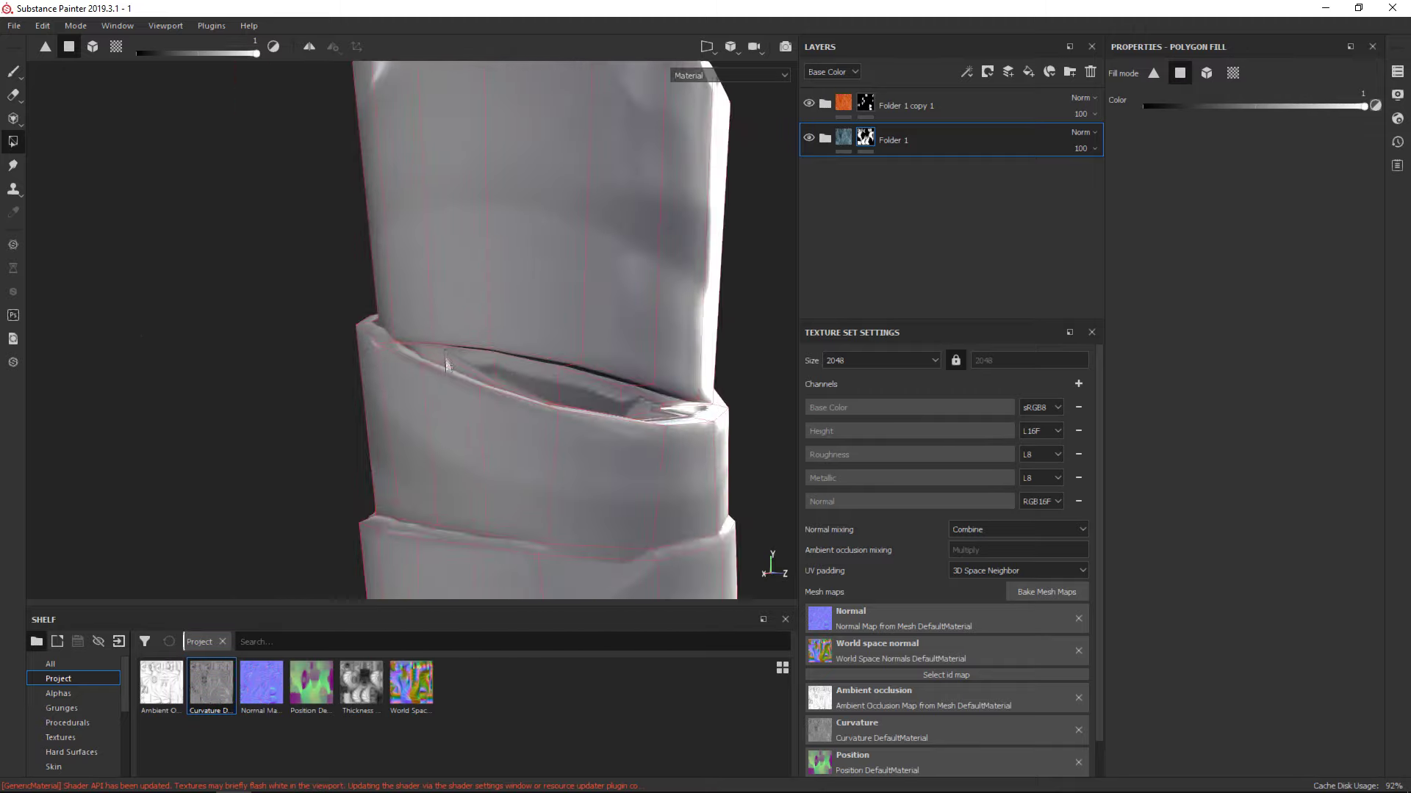
left_click_drag(630, 405, 409, 441, "alt")
scroll(410, 441, "down", 3)
scroll(581, 241, "up", 2)
Set the polygon fill value to 0 for cleanup, then return to painting
right_click(581, 241)
left_click(612, 279)
scroll(574, 398, "down", 5)
key("1")
scroll(575, 398, "up", 5)
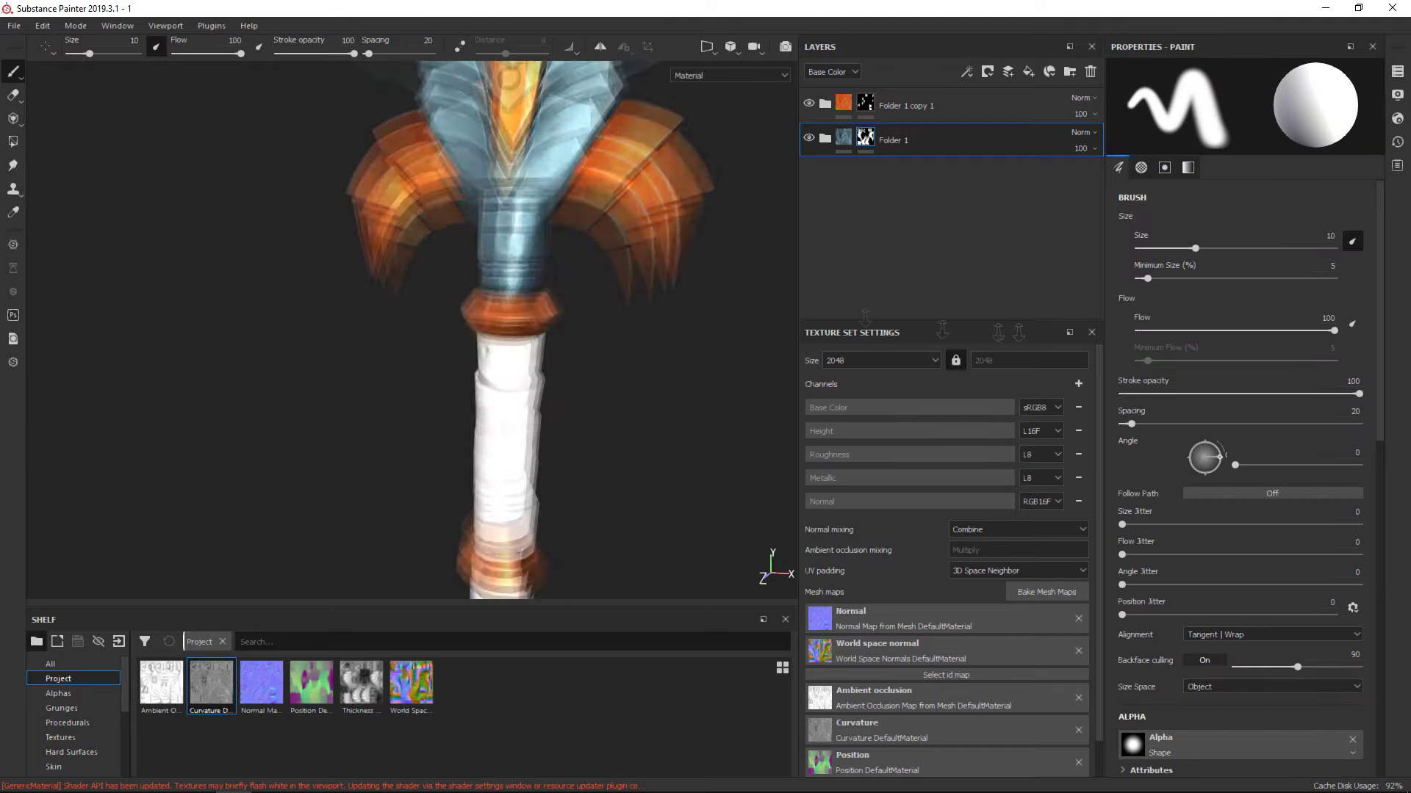
left_click(825, 104)
left_click(898, 167)
Shift the copper folder's Fill layer 2 base colour to a brighter orange
scroll(488, 299, "down", 5)
scroll(660, 375, "up", 3)
left_click(896, 194)
left_click(1241, 409)
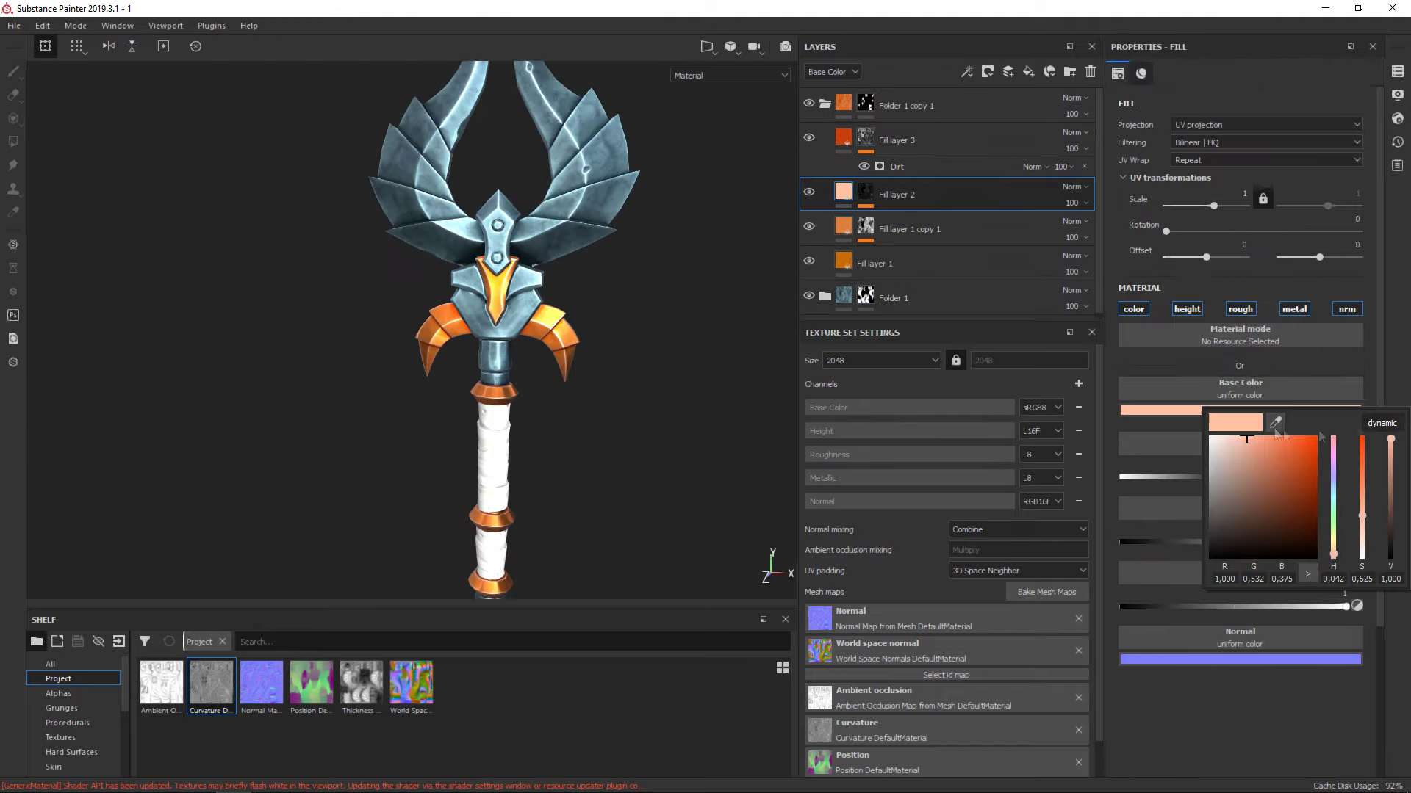
left_click(1309, 460)
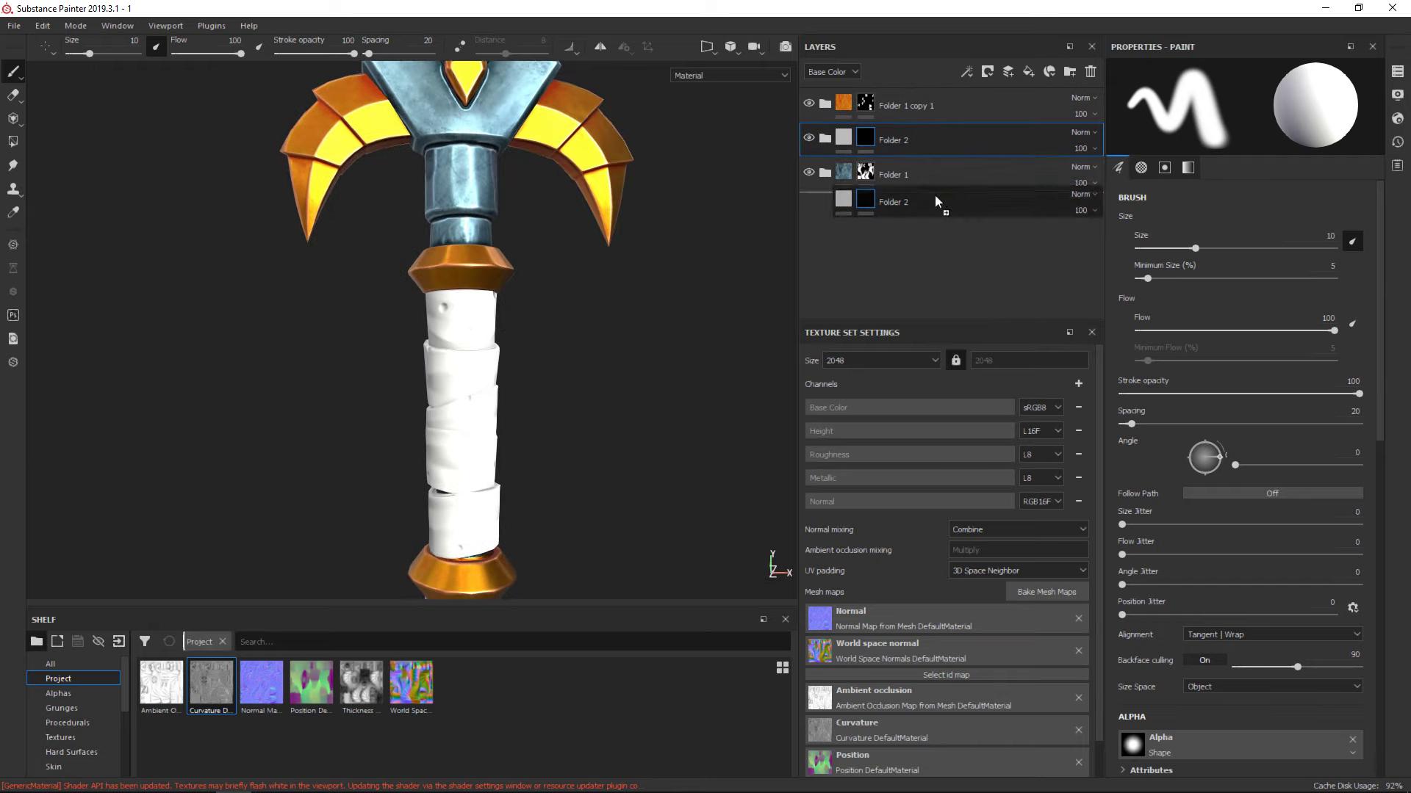
Move Folder 2 below Folder 1 and add a polygon-fill layer inside it
left_click_drag(936, 200, 935, 204)
key("4")
left_click_drag(138, 145, 446, 303, "alt")
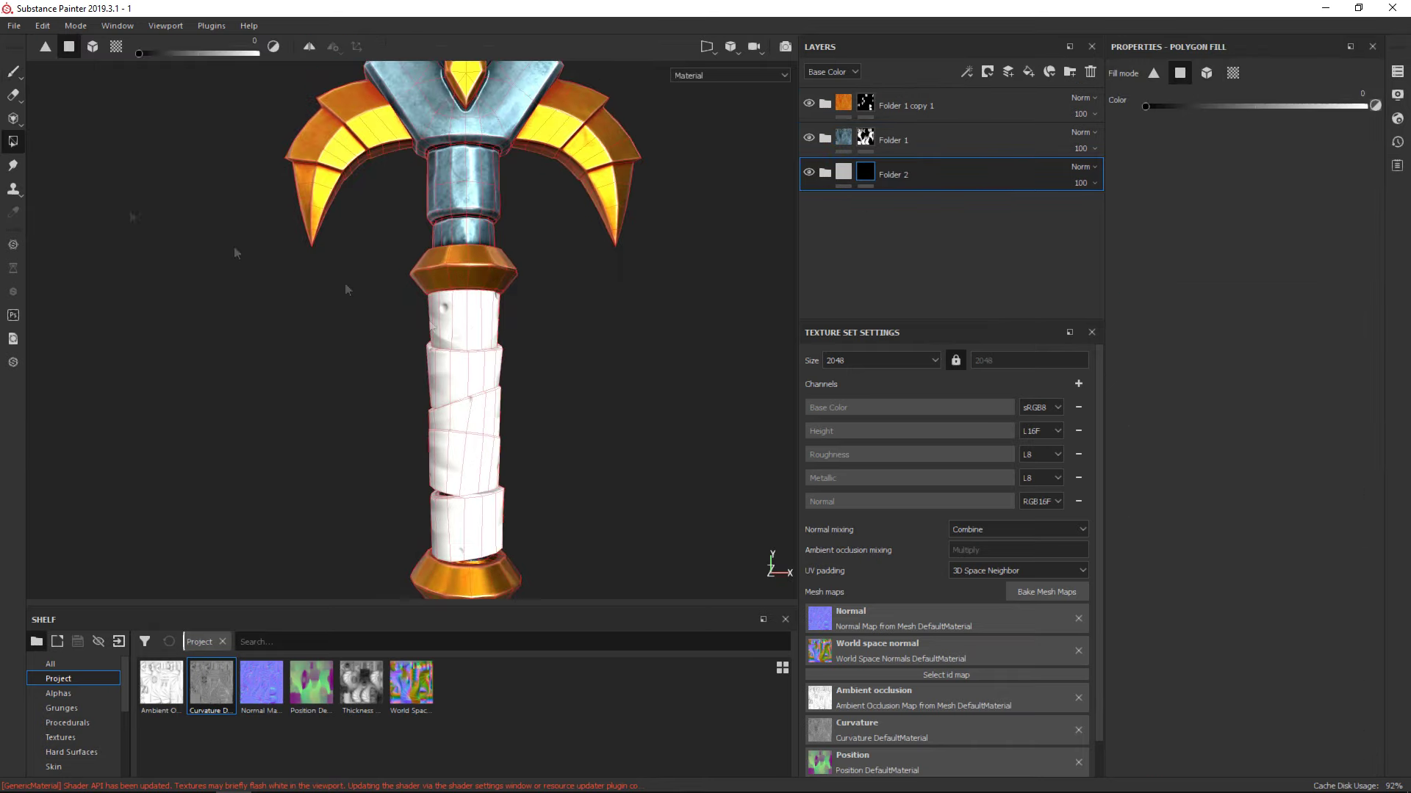
left_click(1028, 71)
left_click(1161, 410)
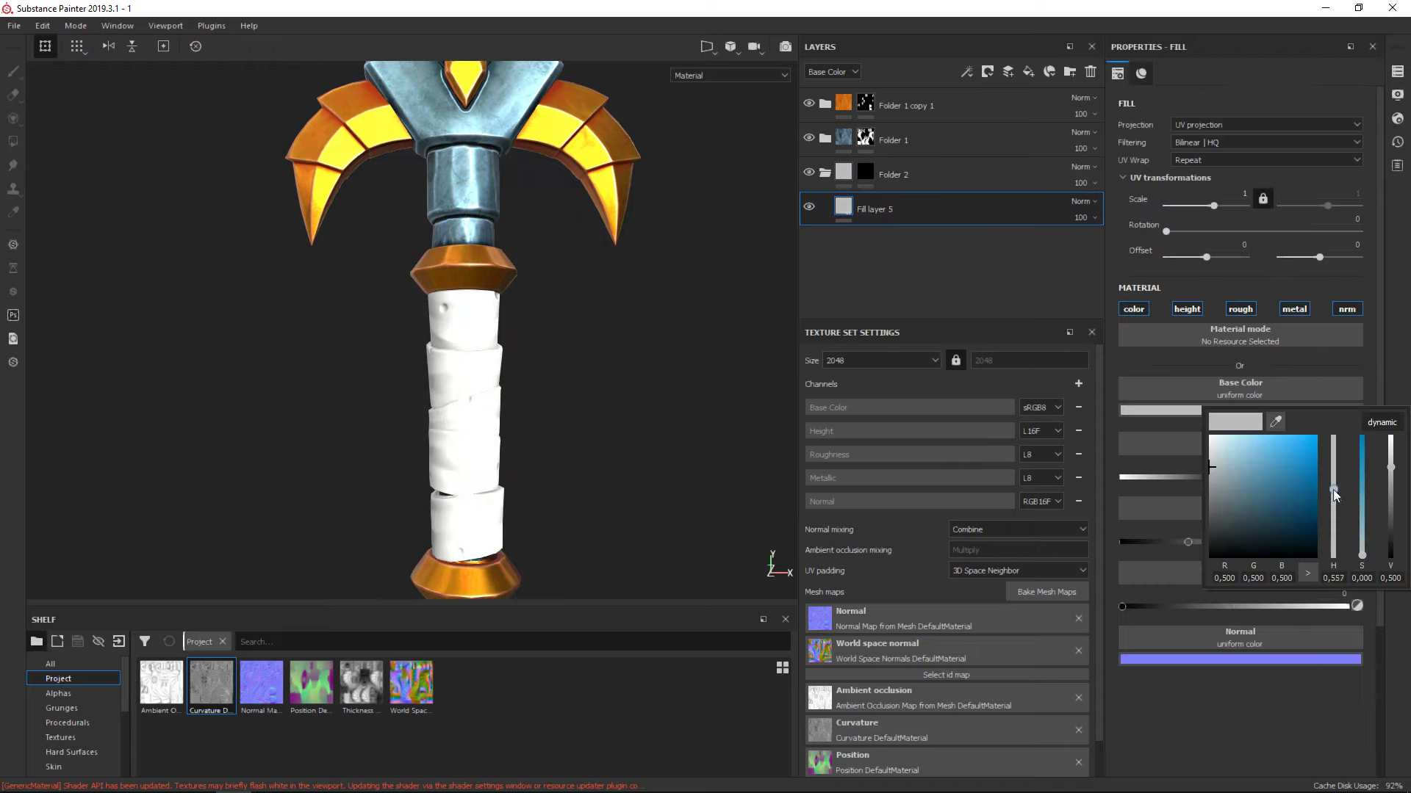
left_click(845, 176)
right_click(463, 320)
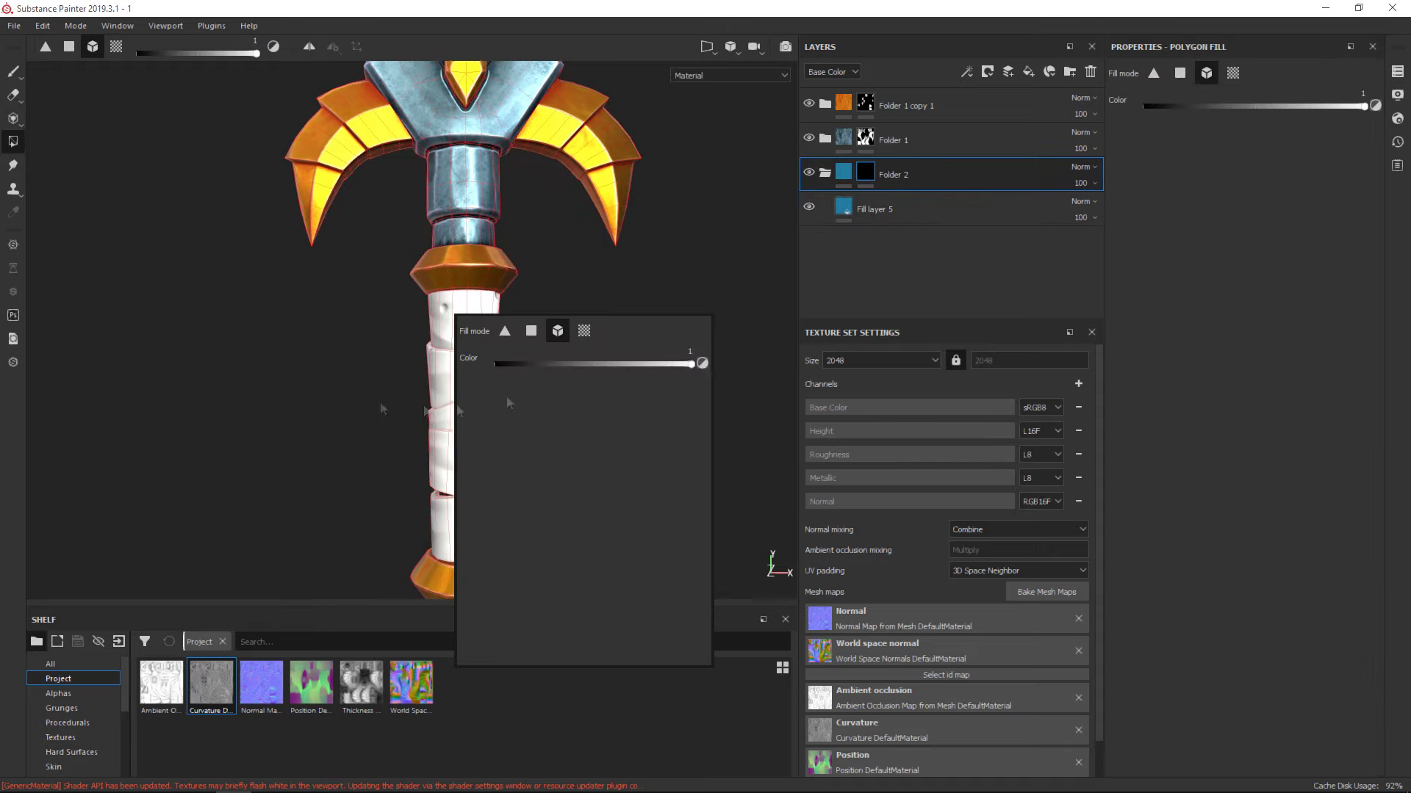
mouse_move(372, 399)
right_mouse_down("alt")
mouse_move(1161, 459)
mouse_move(510, 465)
right_mouse_up("alt")
Darken Fill layer 5's handle base colour to deep blue and duplicate the layer
key("1")
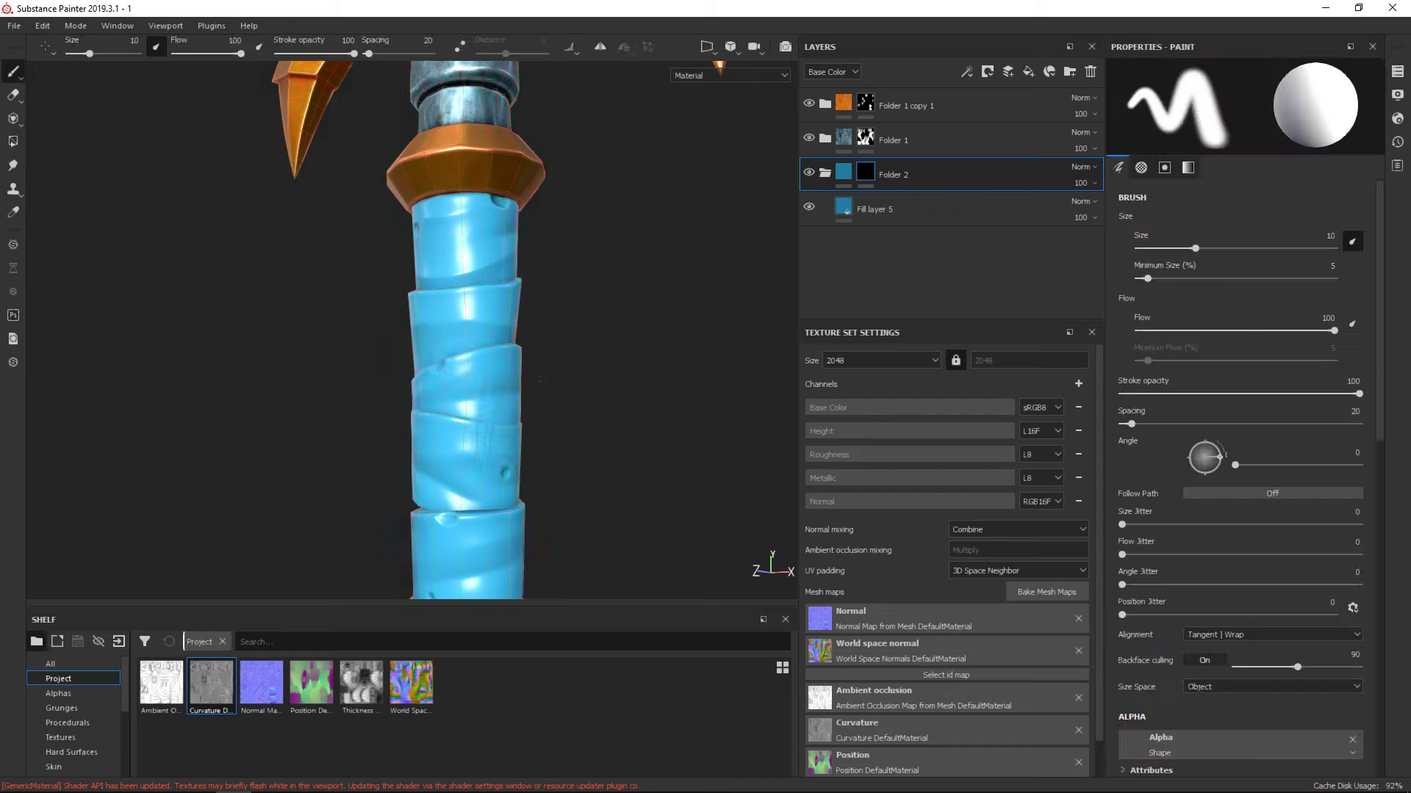
middle_click_drag(715, 463, 595, 380, "alt")
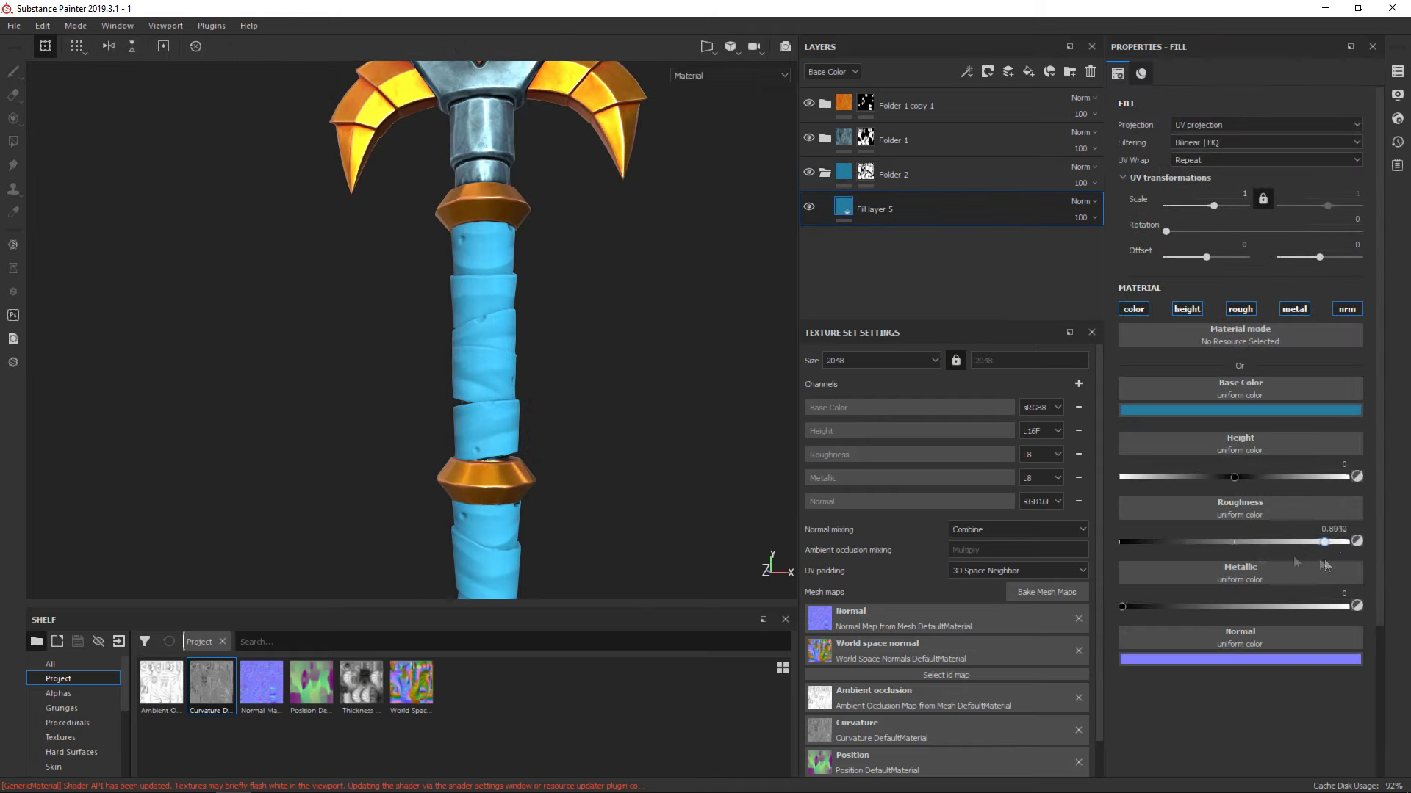
left_click(1300, 410)
left_click(1302, 540)
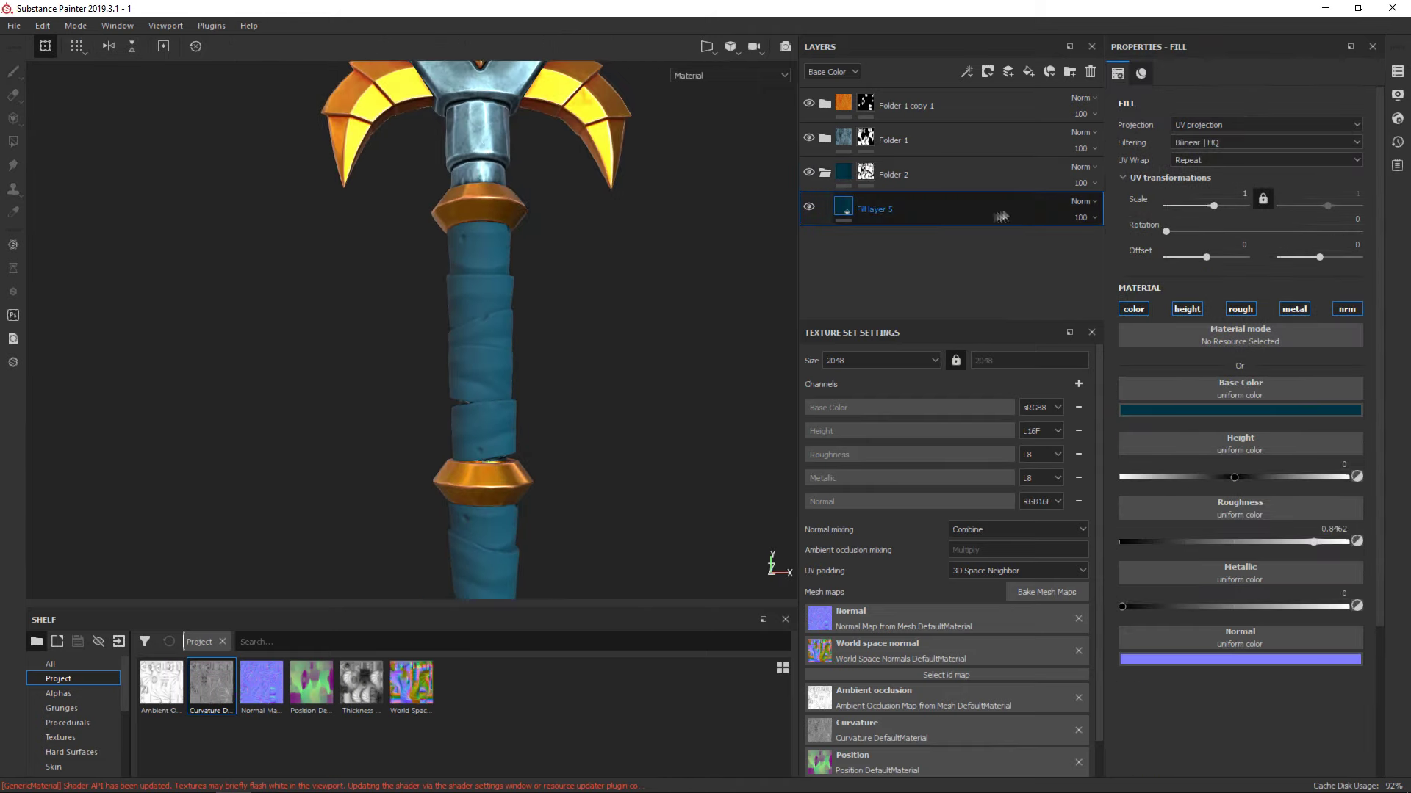
right_click(944, 209)
left_click(981, 219)
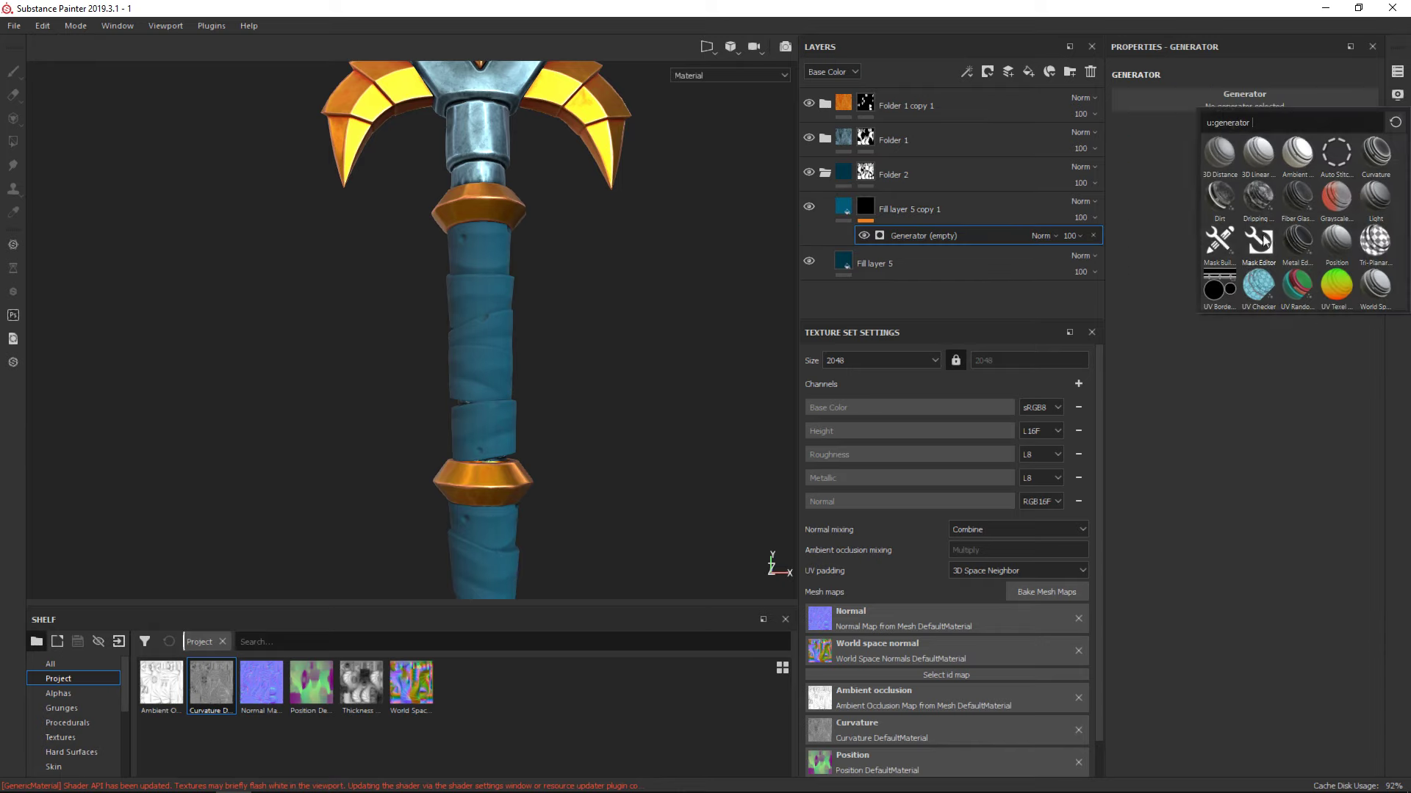
Give the copy a Mask Editor black mask with Curvature Opacity 1 and a nudged balance
left_click(1268, 232)
left_click_drag(1245, 461, 1366, 461)
left_click_drag(1246, 221, 1263, 225)
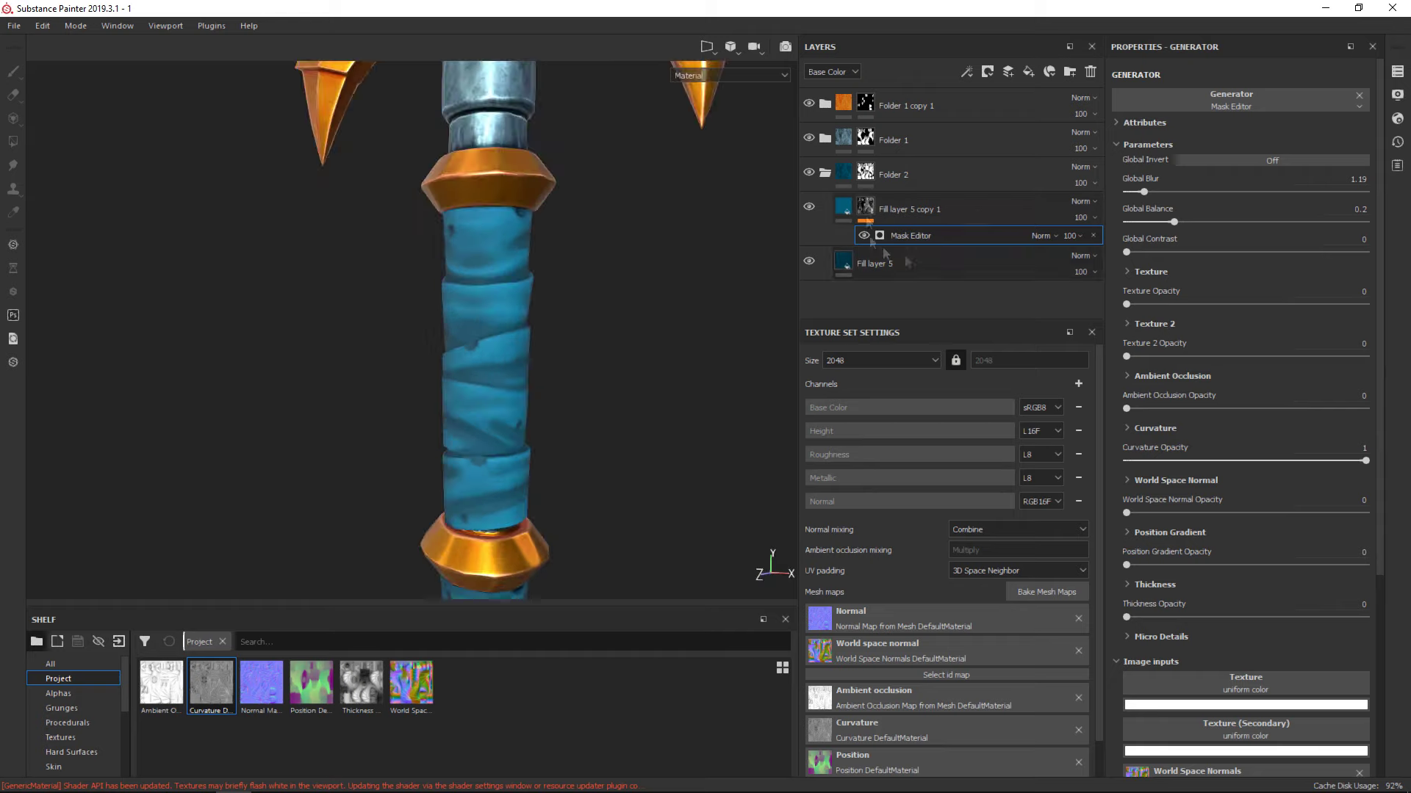
Add Fill layer 6 with height, roughness and metallic off and a black mask
left_click(1028, 71)
left_click(1187, 308)
left_click(1240, 309)
left_click(1294, 308)
right_click(966, 210)
left_click(990, 27)
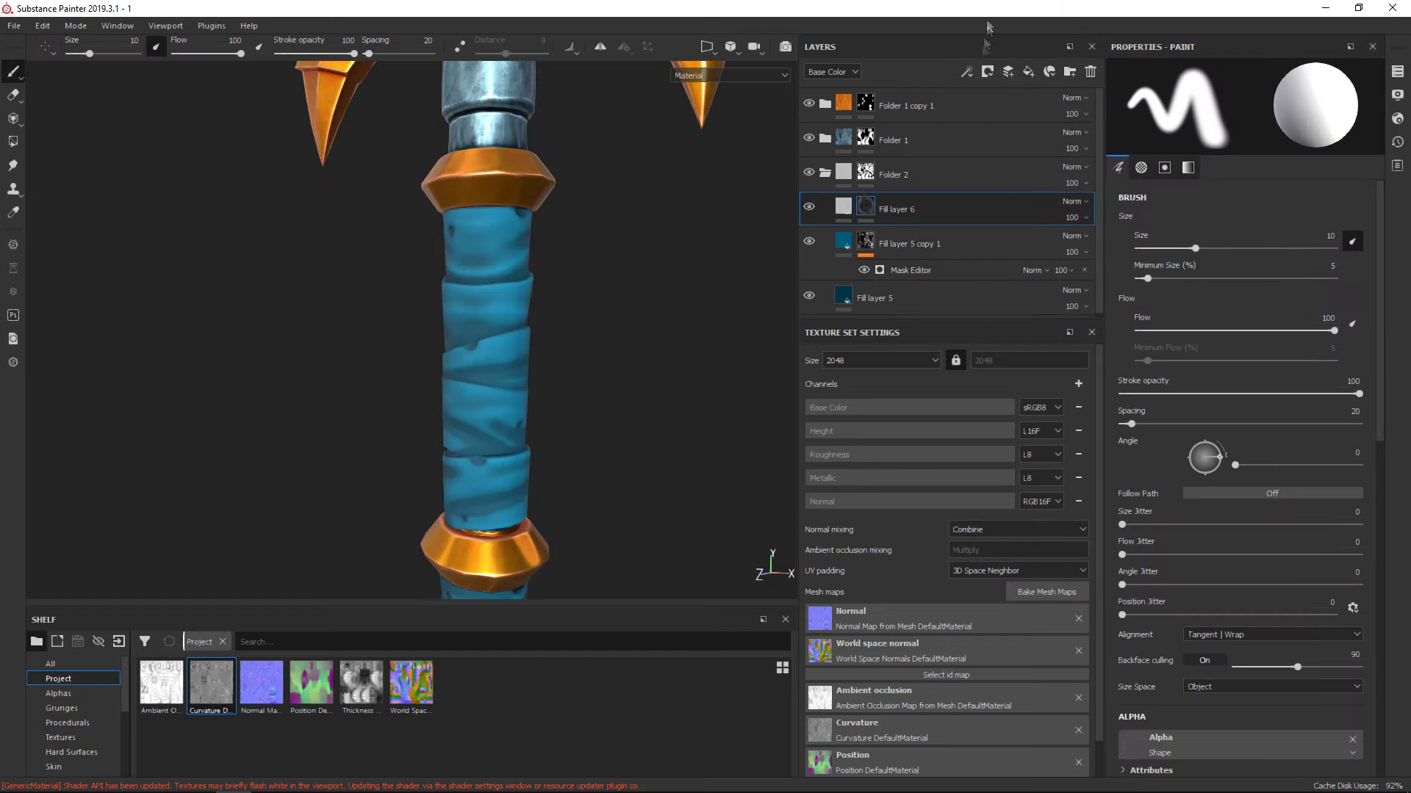
key("ctrl+z")
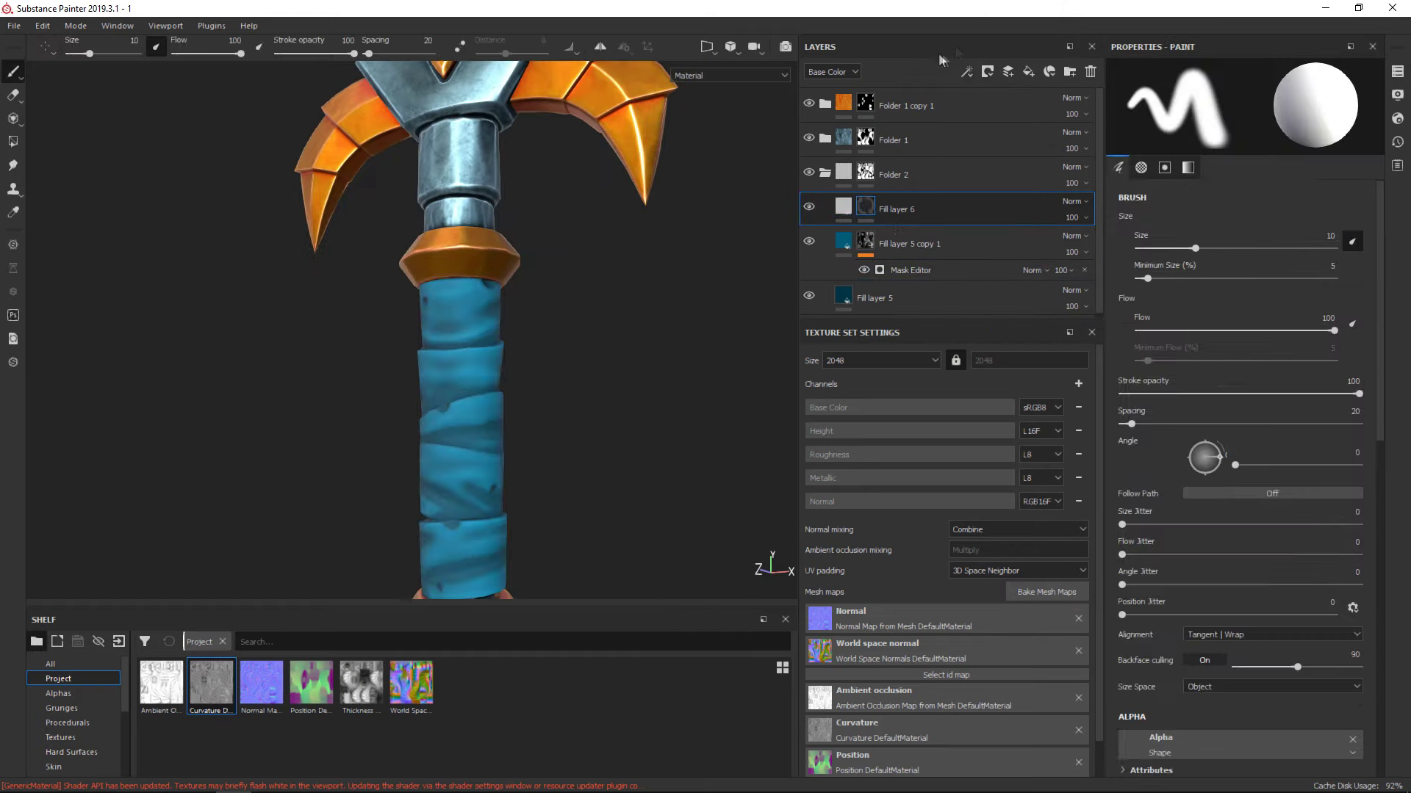
right_click(951, 209)
left_click(999, 147)
Add a fill effect and a tightened Levels adjustment to Fill layer 6's mask
right_click(970, 210)
left_click(1043, 184)
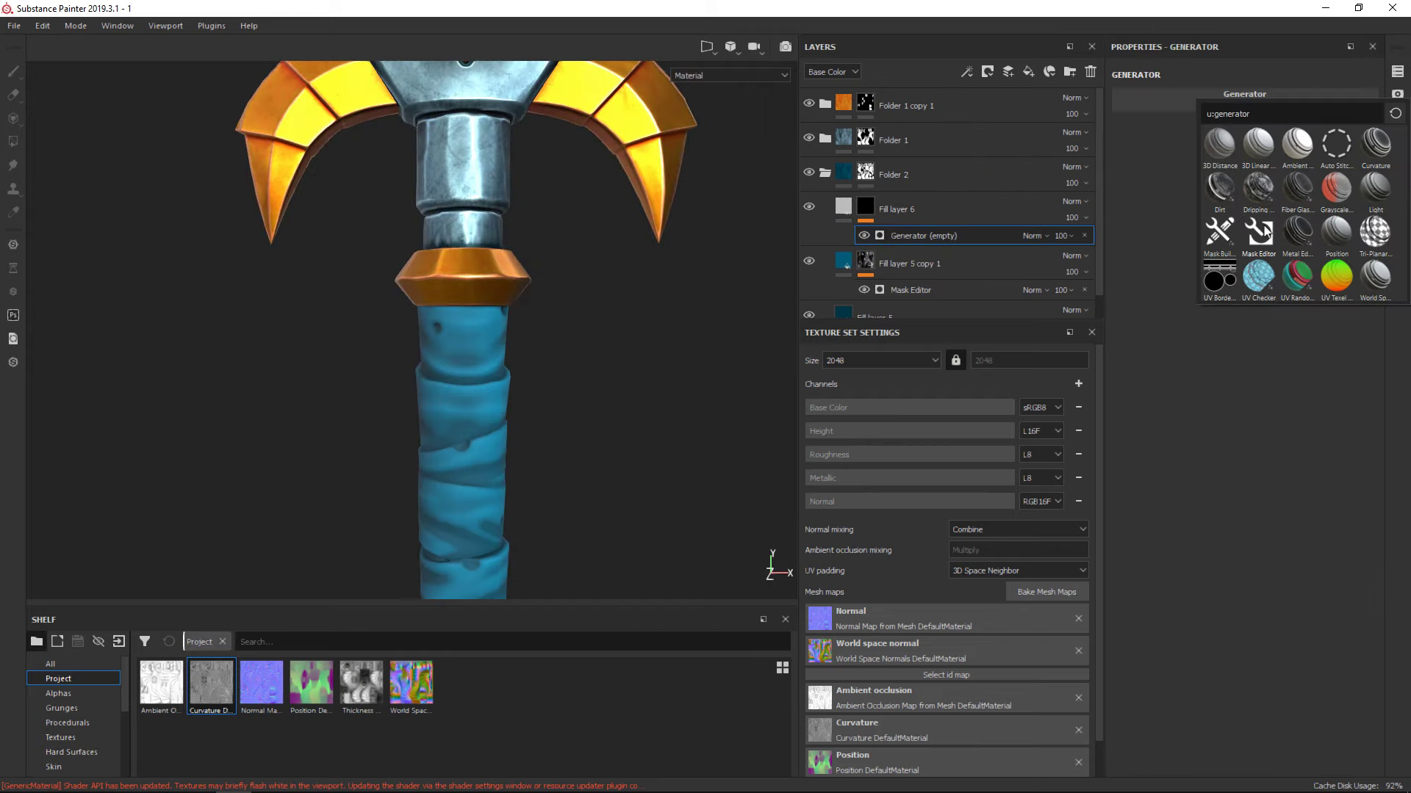
left_click(1086, 235)
right_click(955, 210)
left_click(984, 169)
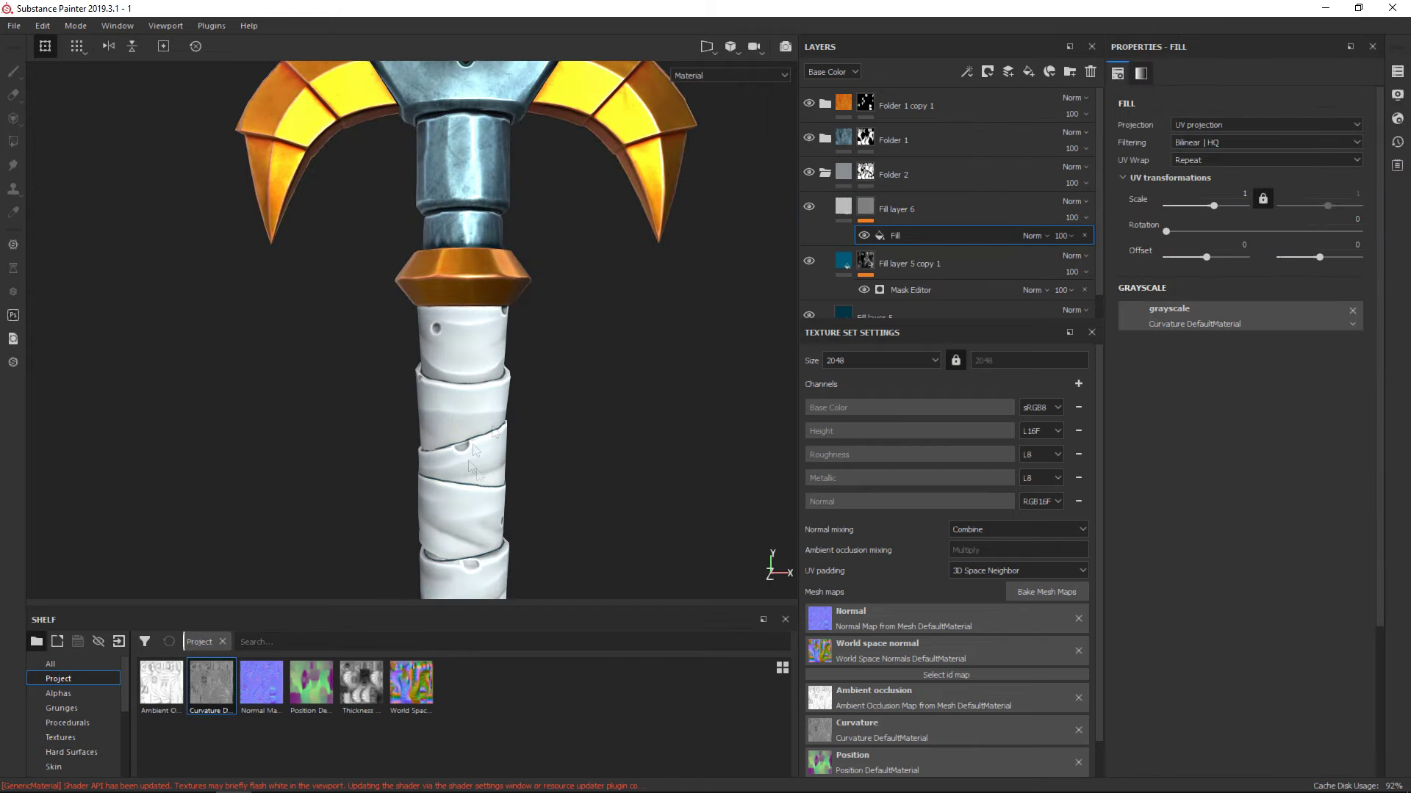
left_click(967, 71)
left_click(1028, 120)
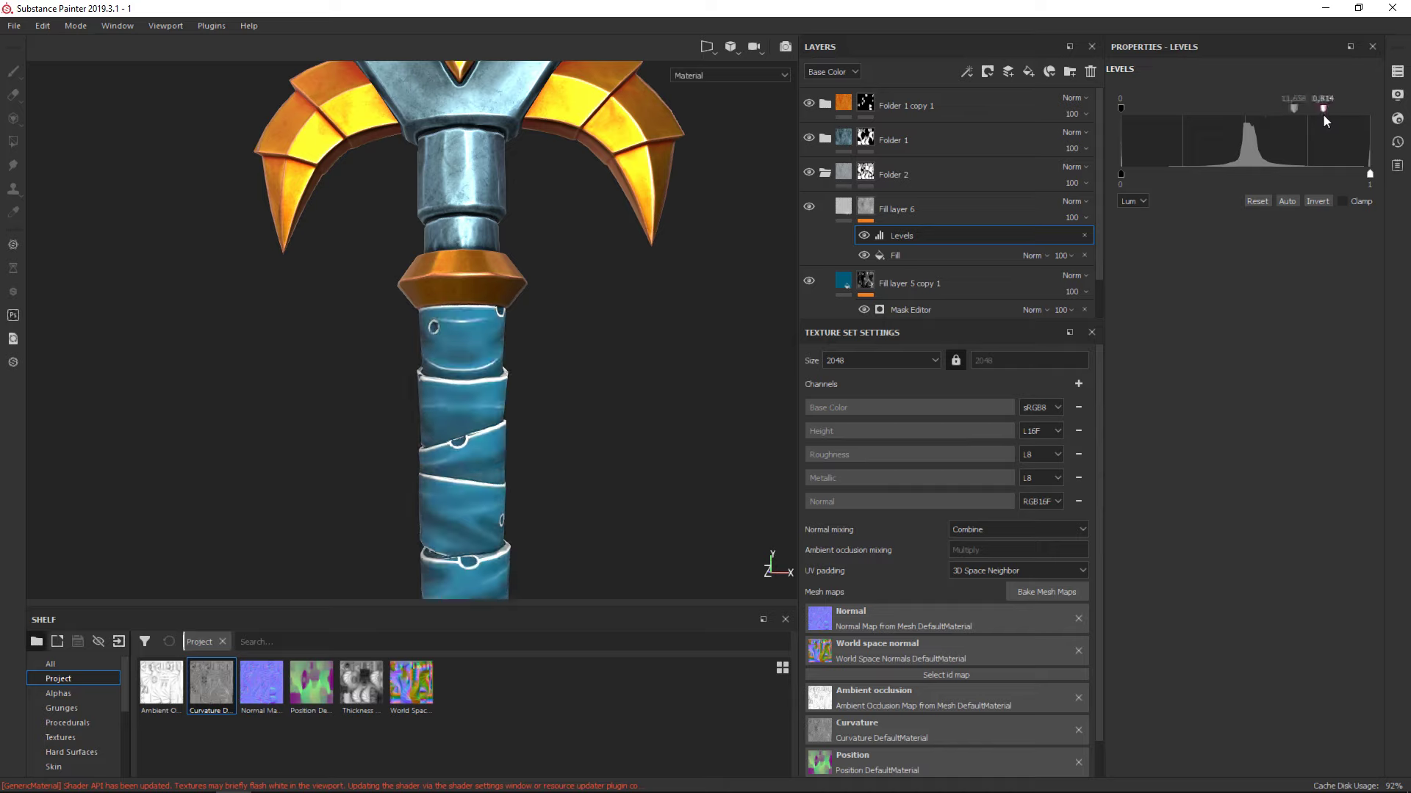
left_click_drag(1327, 122, 1330, 121)
Select the curvature-masked handle layer and add Fill layer 7 above it
left_click_drag(539, 413, 545, 451, "alt")
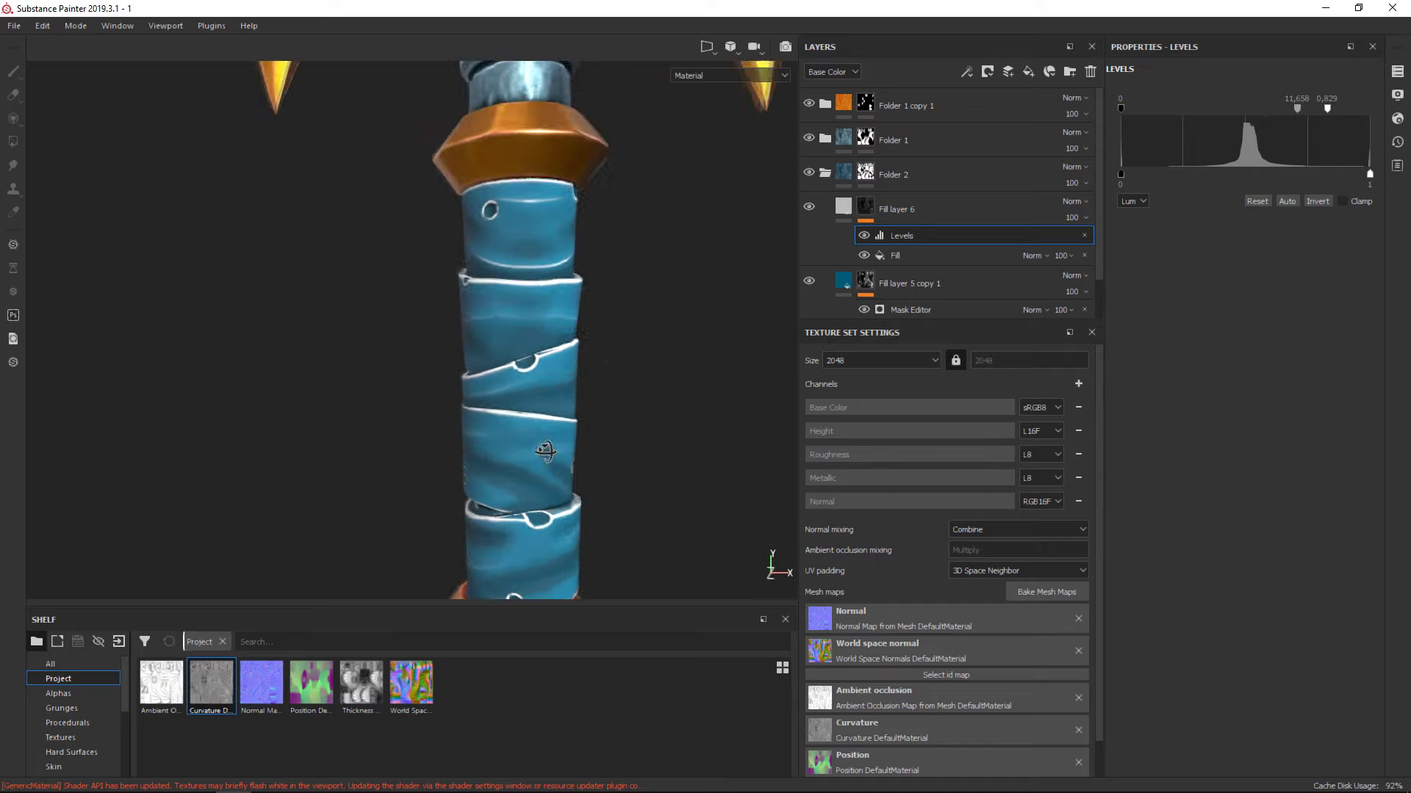
left_click(900, 209)
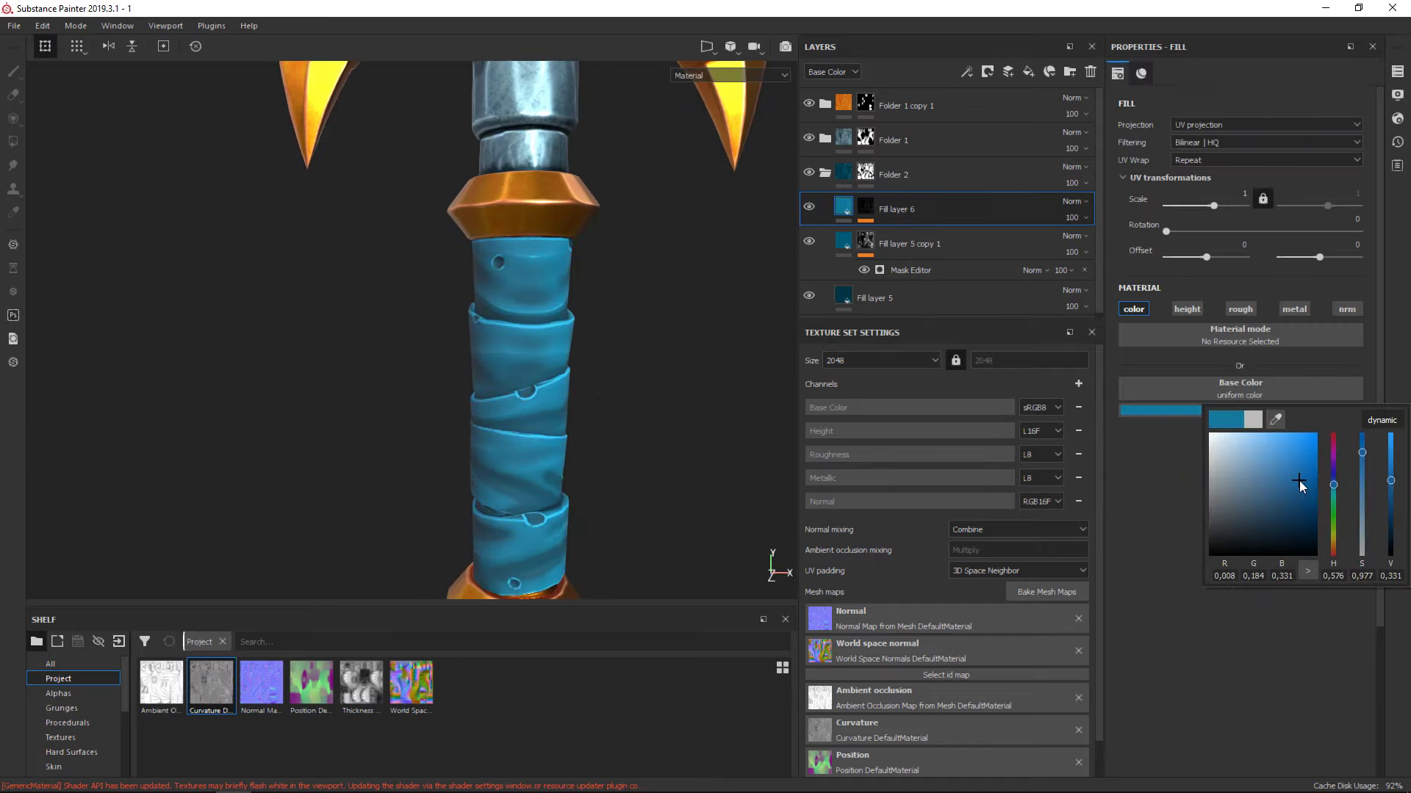
key("f")
left_click_drag(441, 419, 499, 431, "alt")
scroll(498, 430, "up", 5)
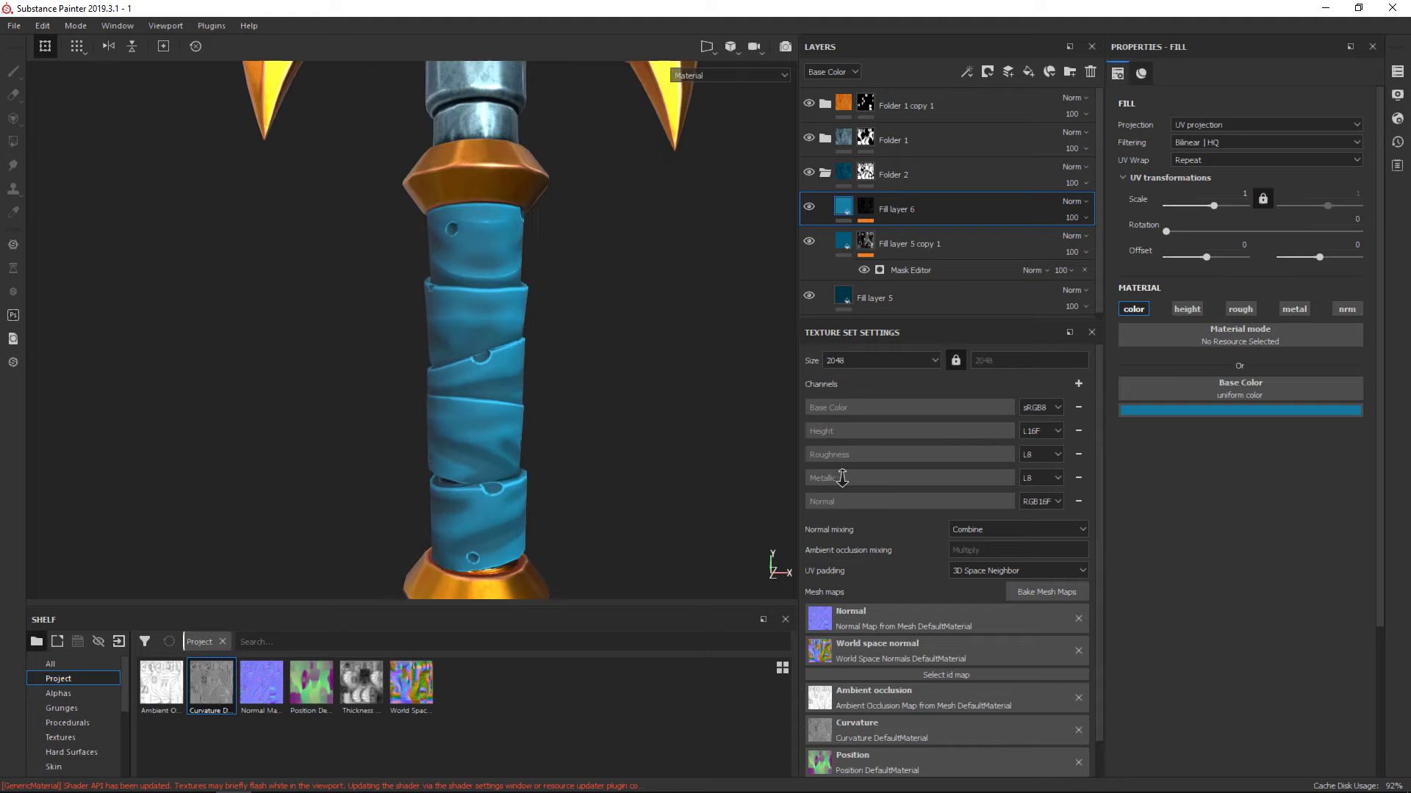
left_click(911, 243)
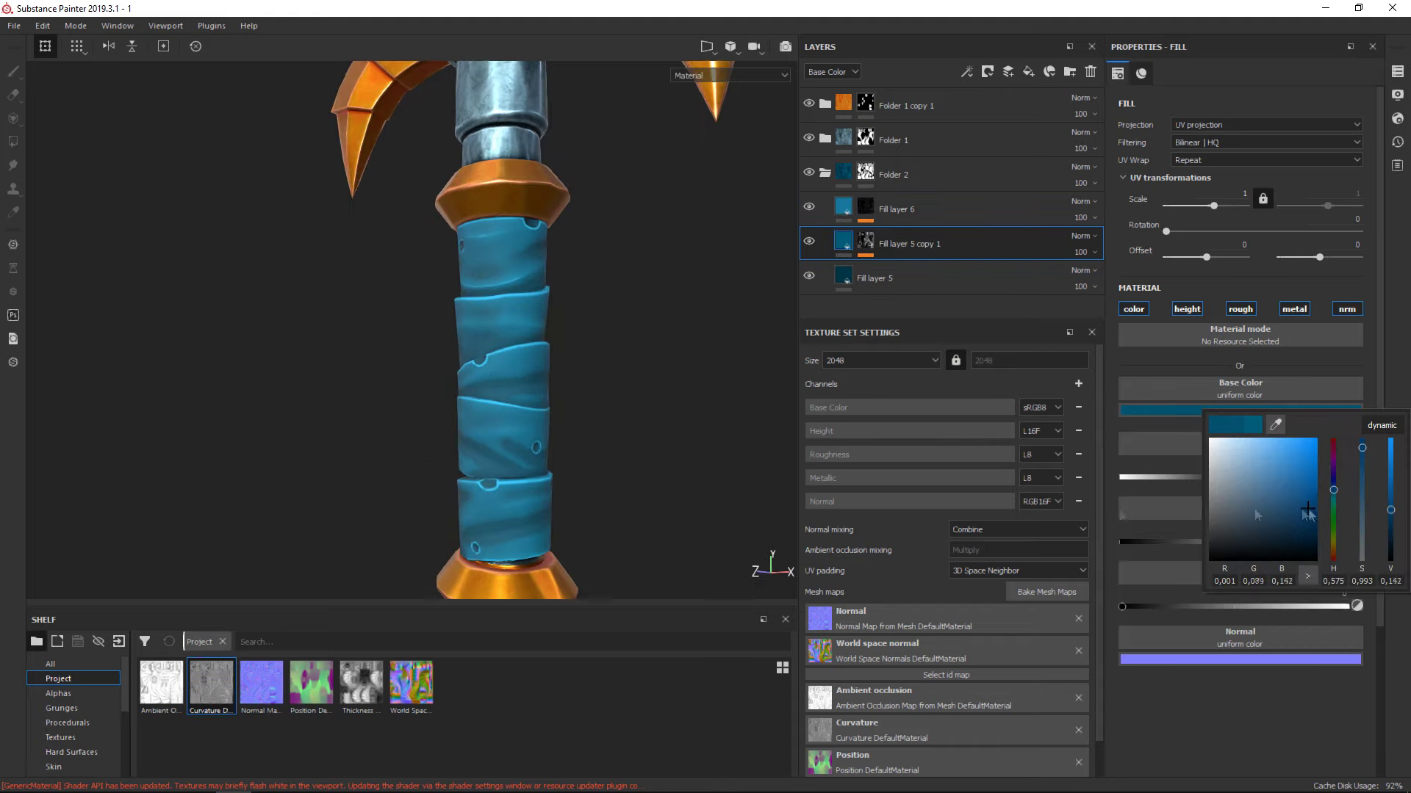
left_click(1001, 206)
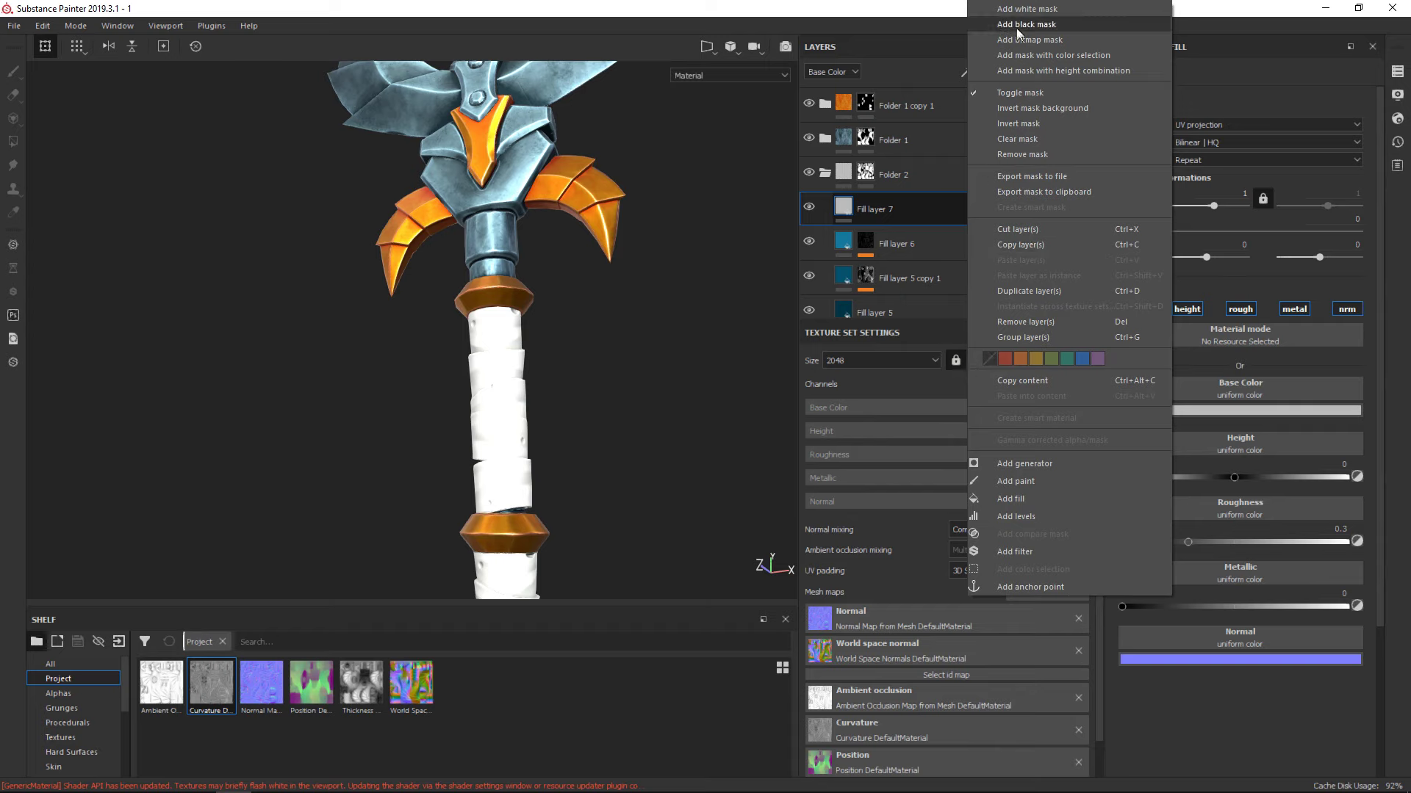
Give Fill layer 7 a black mask with a Dirt generator
left_click(1023, 463)
left_click(1203, 140)
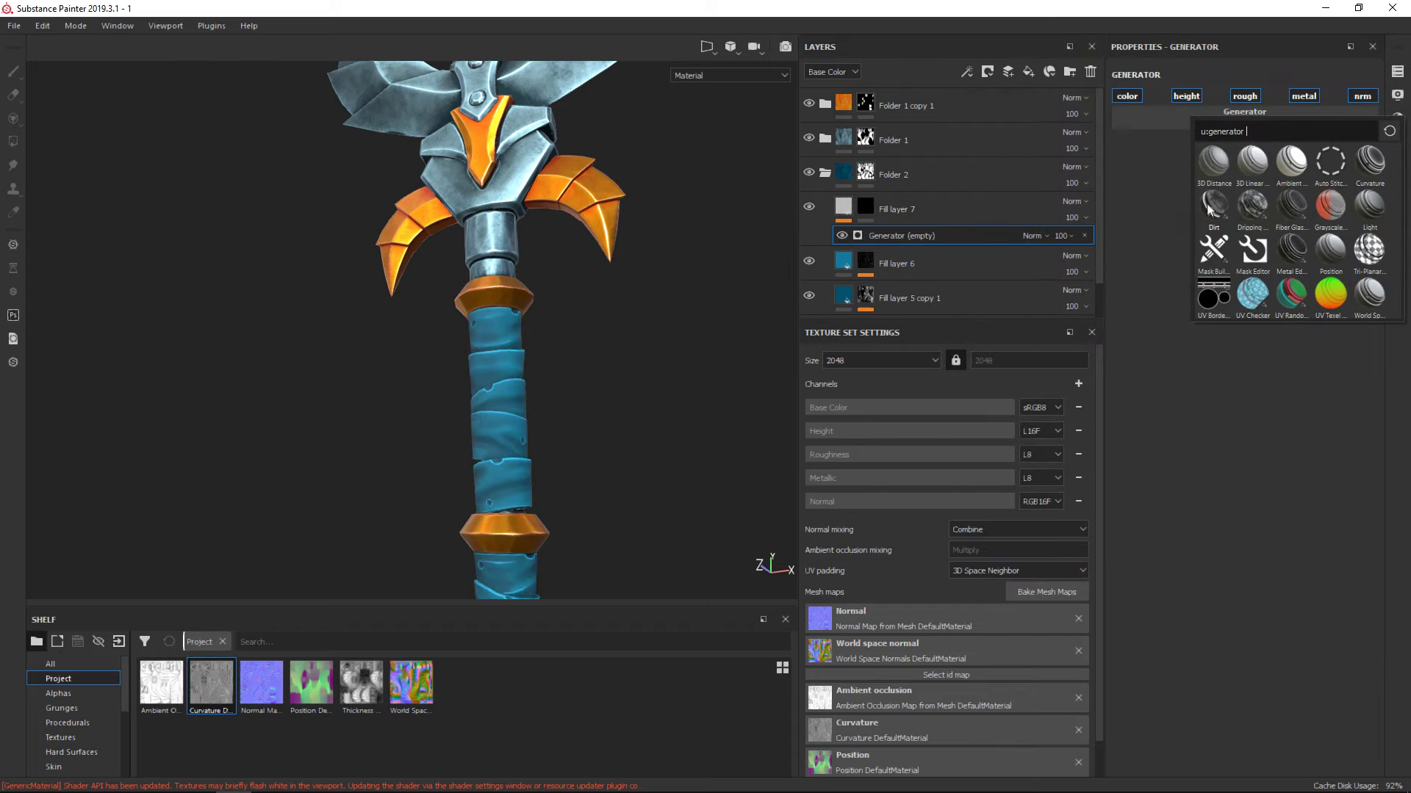
left_click(1213, 213)
left_click_drag(645, 404, 652, 402, "alt")
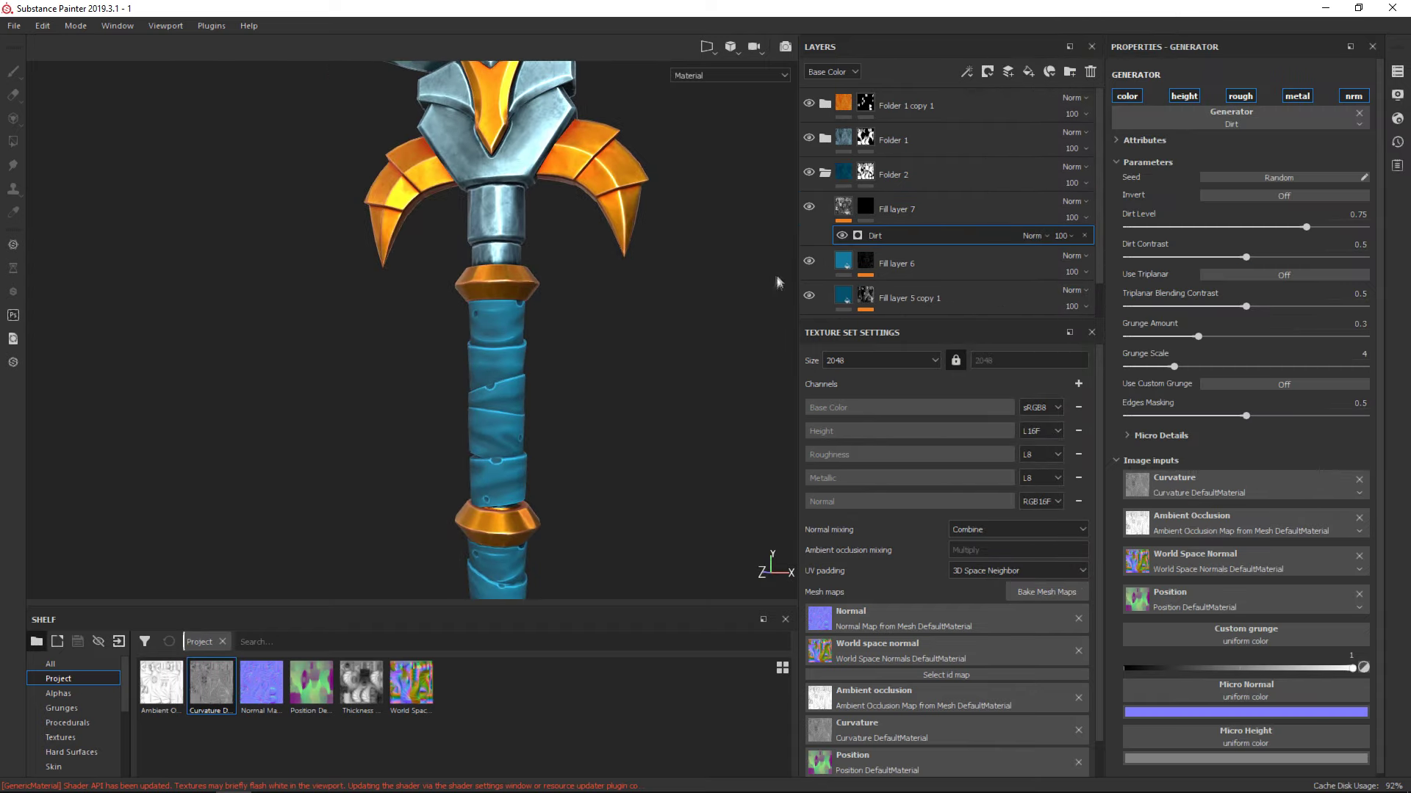
scroll(766, 282, "up", 3)
key("ctrl+z")
key("ctrl+z")
key("ctrl+z")
right_click(938, 208)
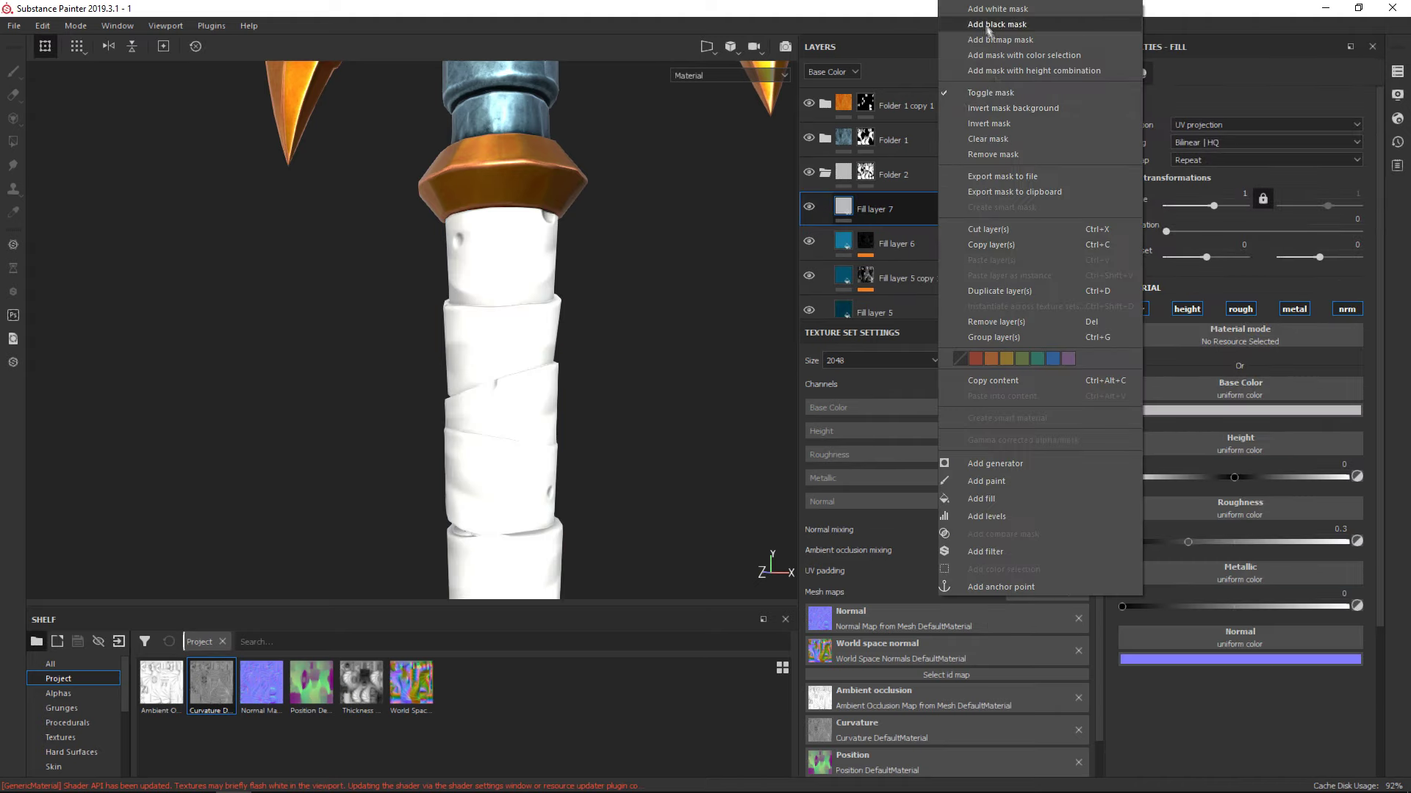
left_click(995, 464)
left_click(1206, 94)
left_click(1124, 216)
left_click(844, 206)
Disable height, roughness, metallic and normal on Fill layer 7 and set its colour near black
left_click(1187, 310)
left_click(1241, 309)
left_click(1294, 309)
left_click(1347, 309)
left_click(1239, 410)
left_click(1333, 493)
left_click_drag(1278, 499, 1299, 562)
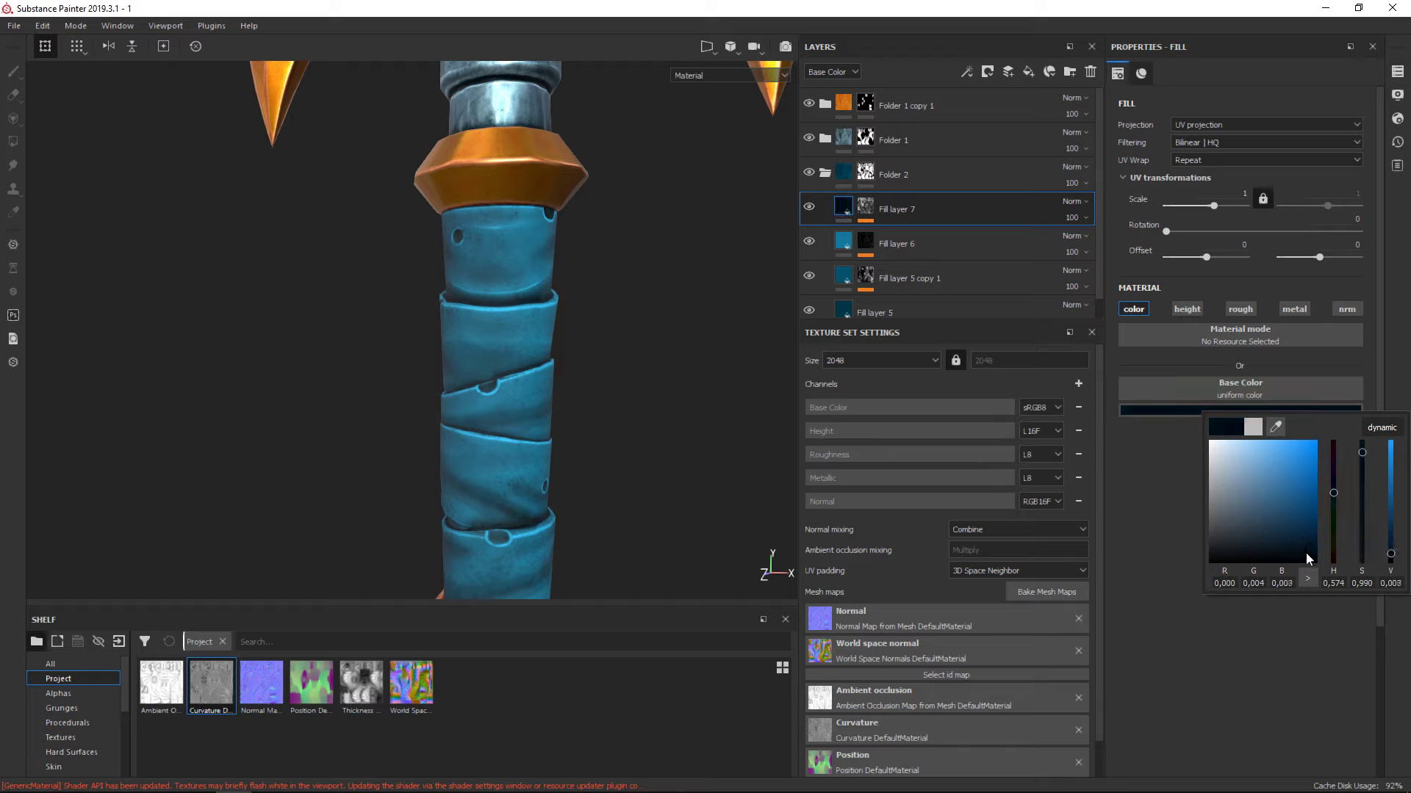
left_click_drag(614, 335, 507, 430, "alt")
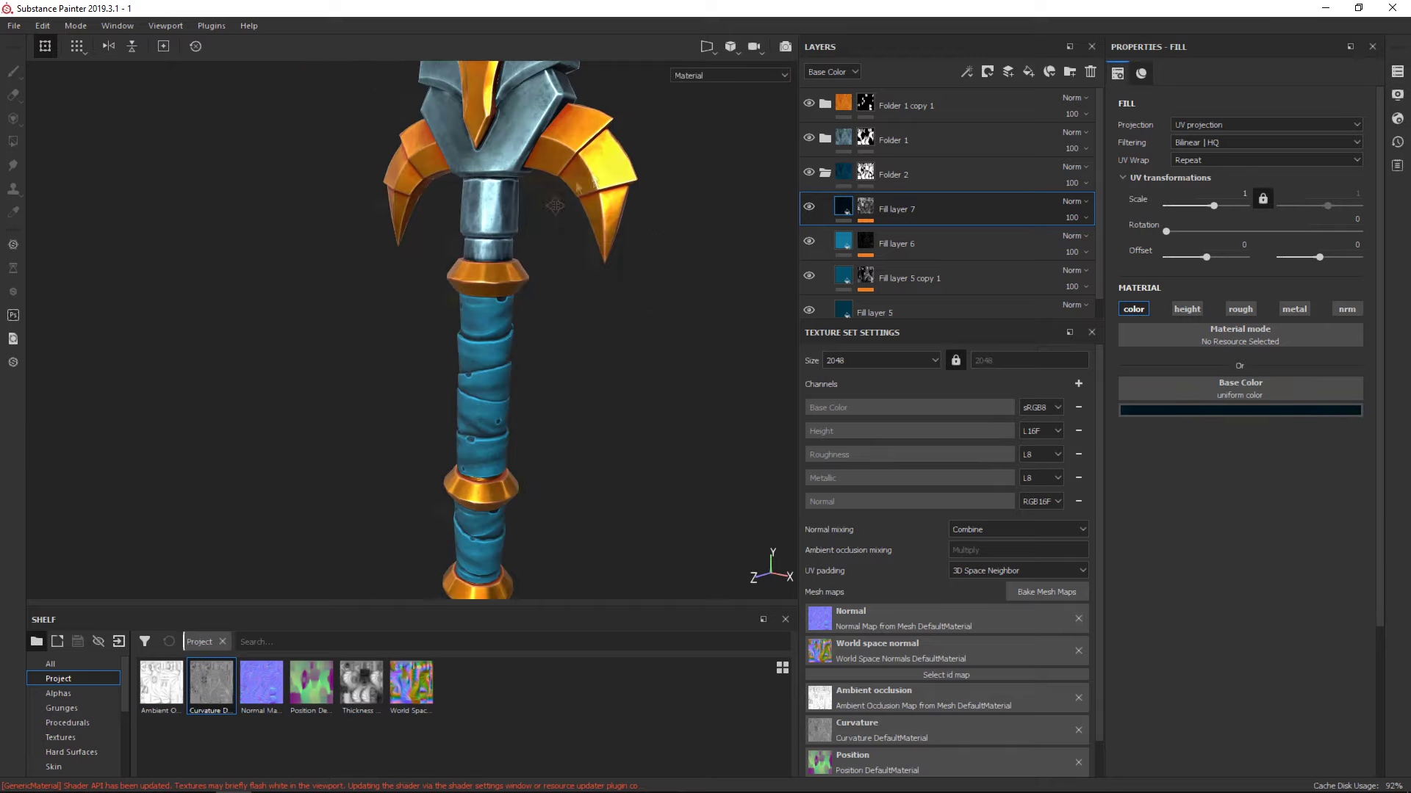
left_click(825, 105)
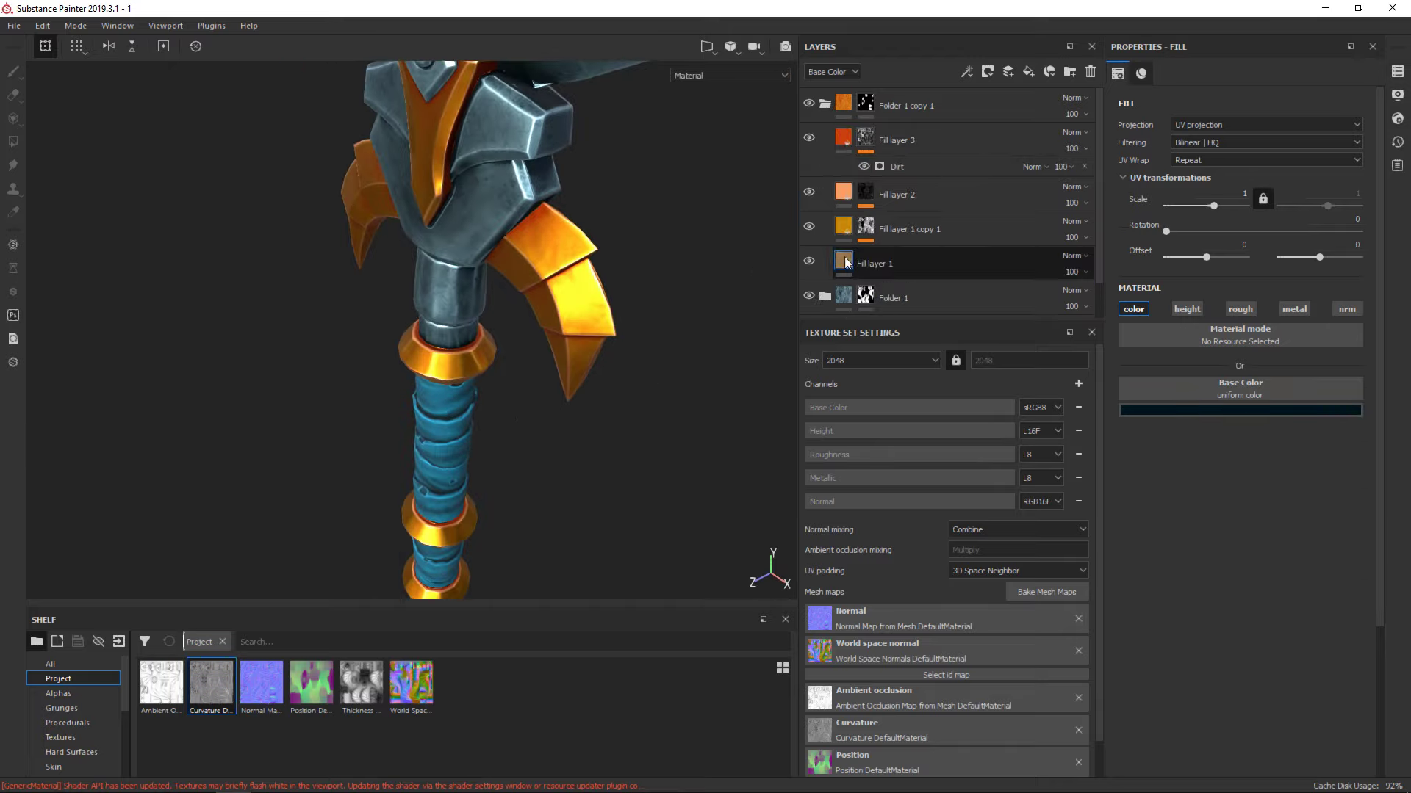
Raise the copper highlight Fill layer 2's roughness to 0.3269
left_click(882, 263)
left_click(903, 228)
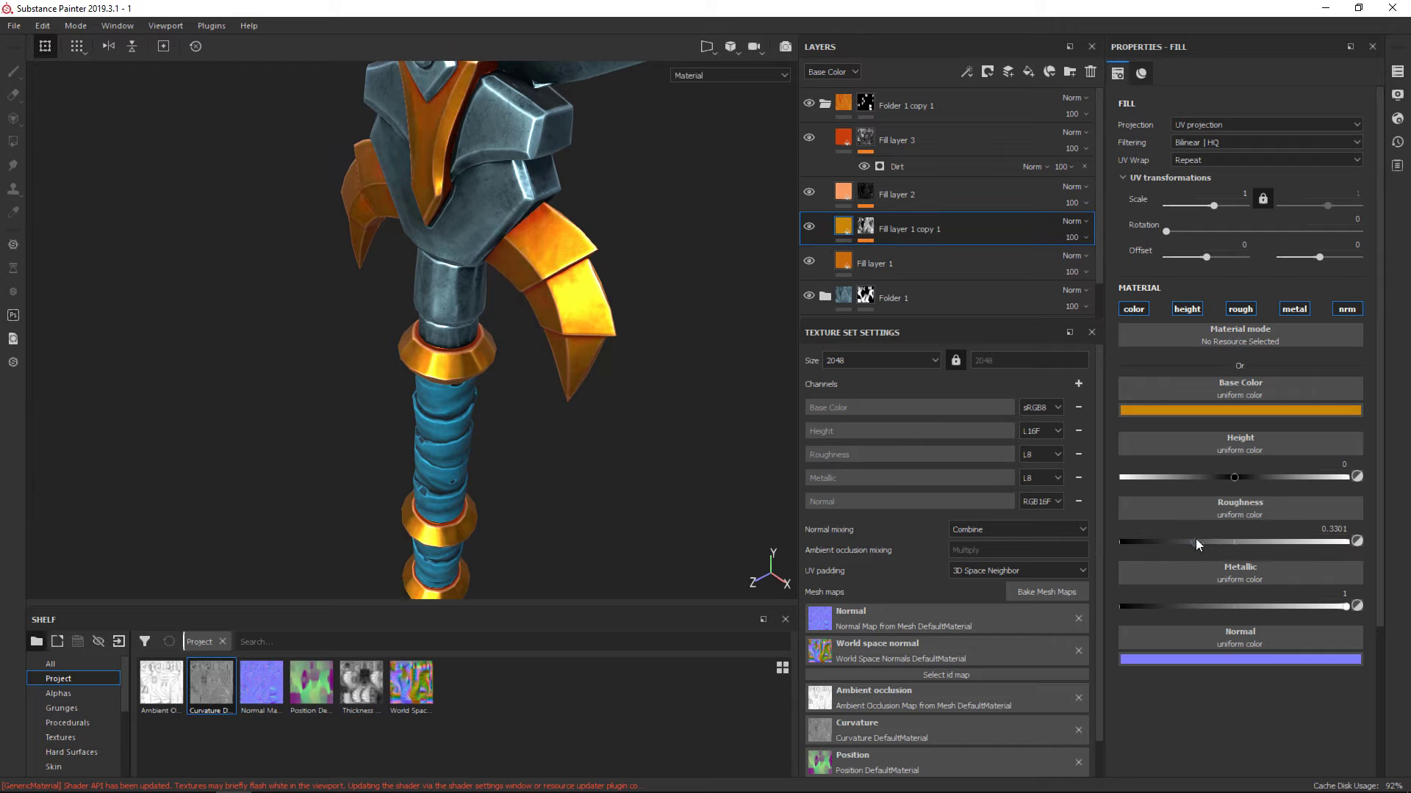
left_click(845, 205)
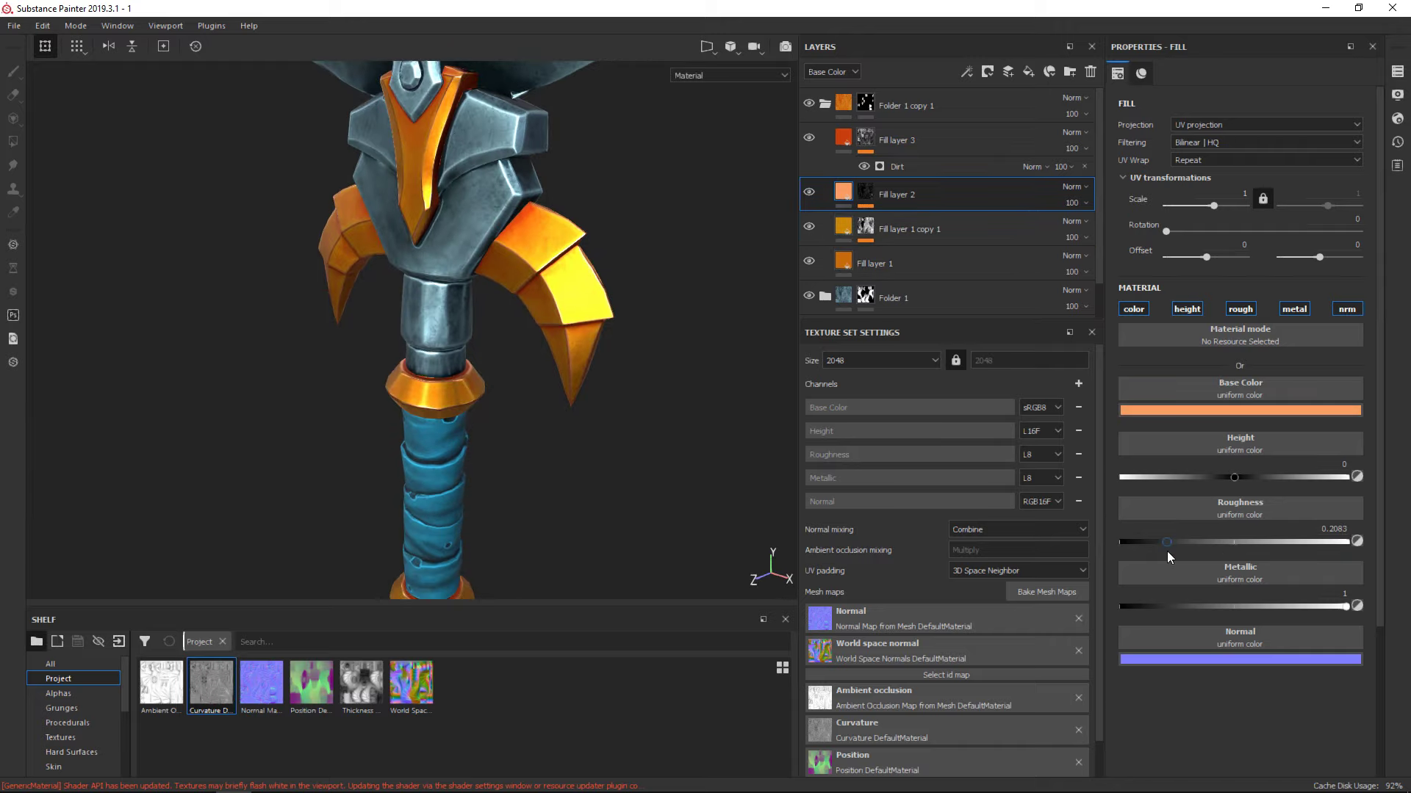
left_click_drag(1152, 554, 1194, 544)
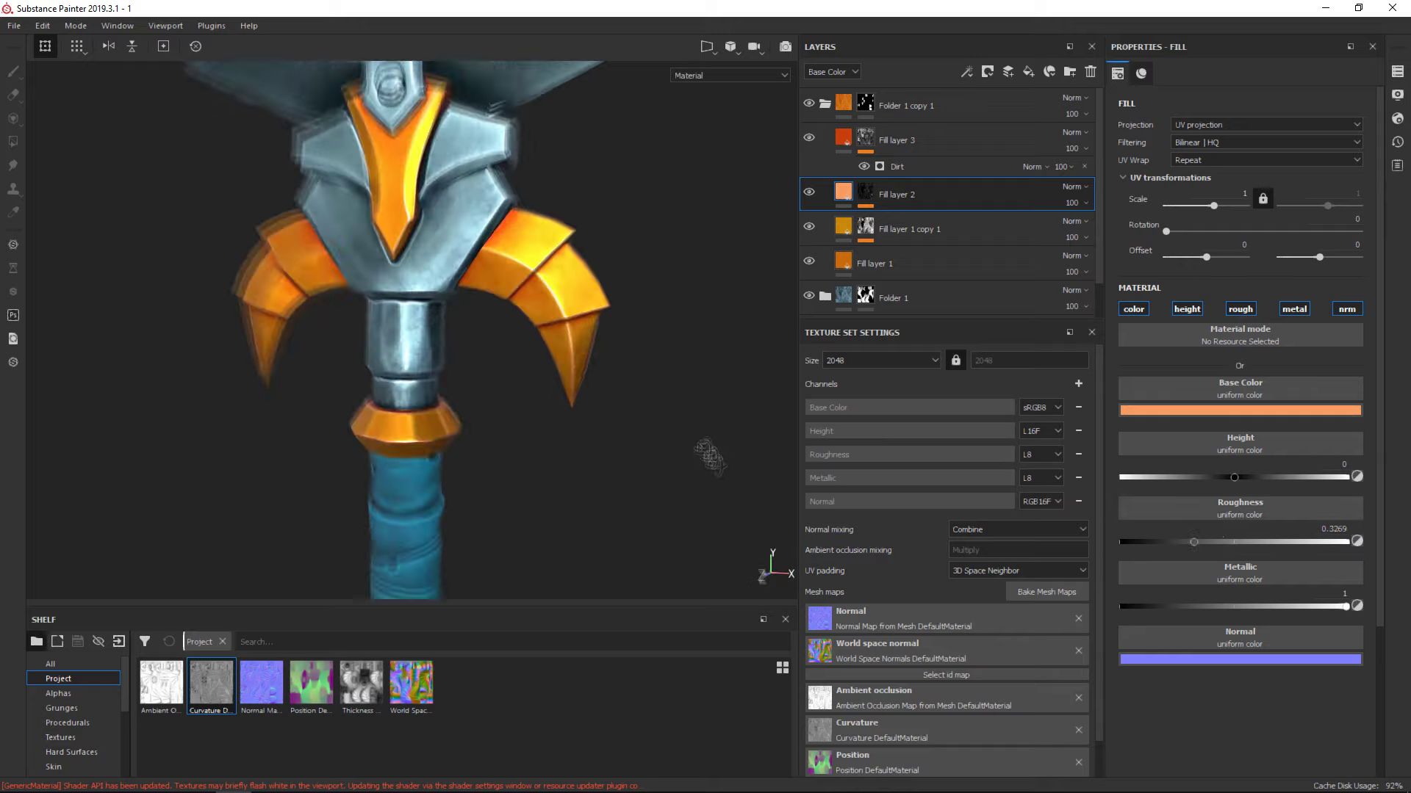
scroll(711, 450, "down", 5)
left_click_drag(560, 364, 560, 536, "alt")
Turn the light blue overlay Fill layer 4 in the metal head folder back on
left_click(825, 104)
left_click(826, 138)
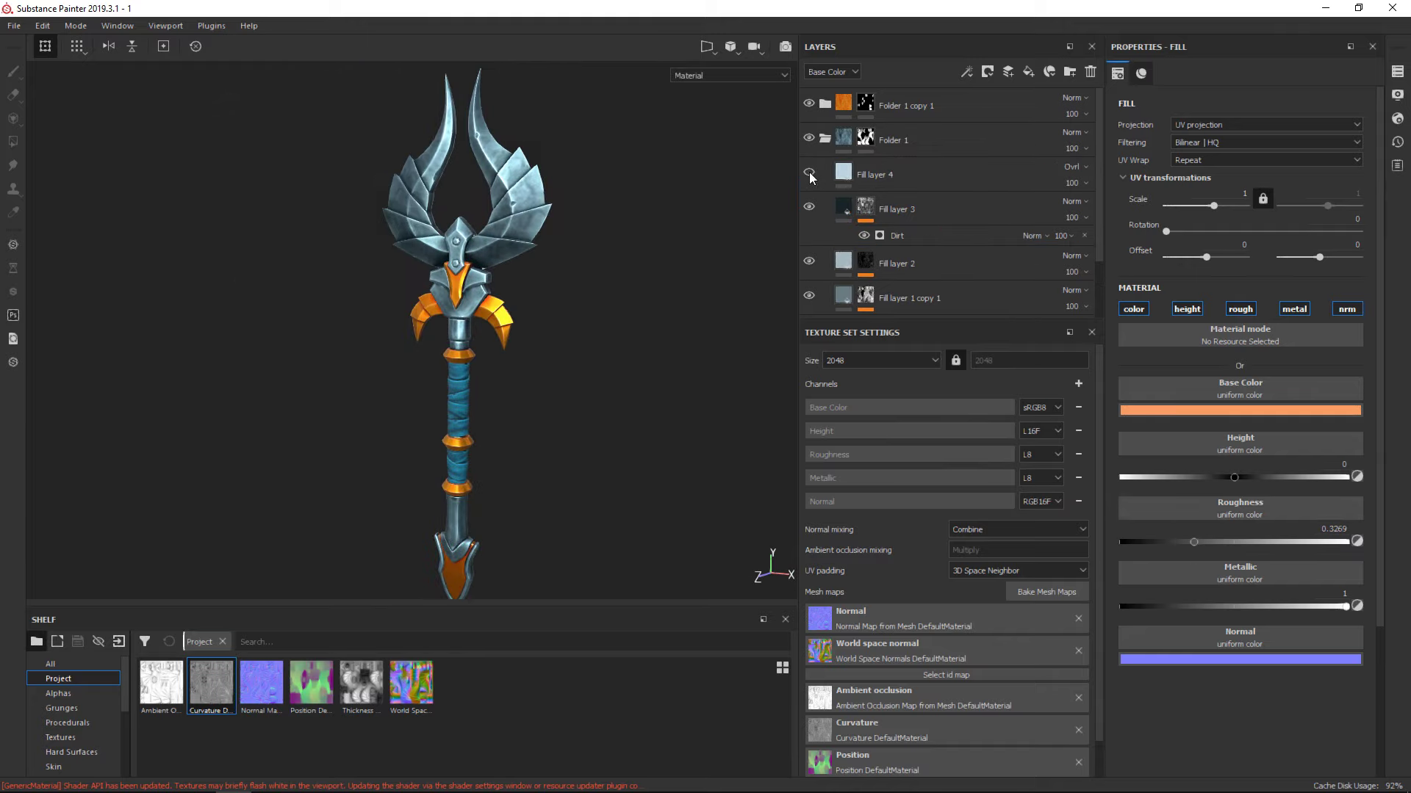
left_click(842, 189)
left_click(1234, 410)
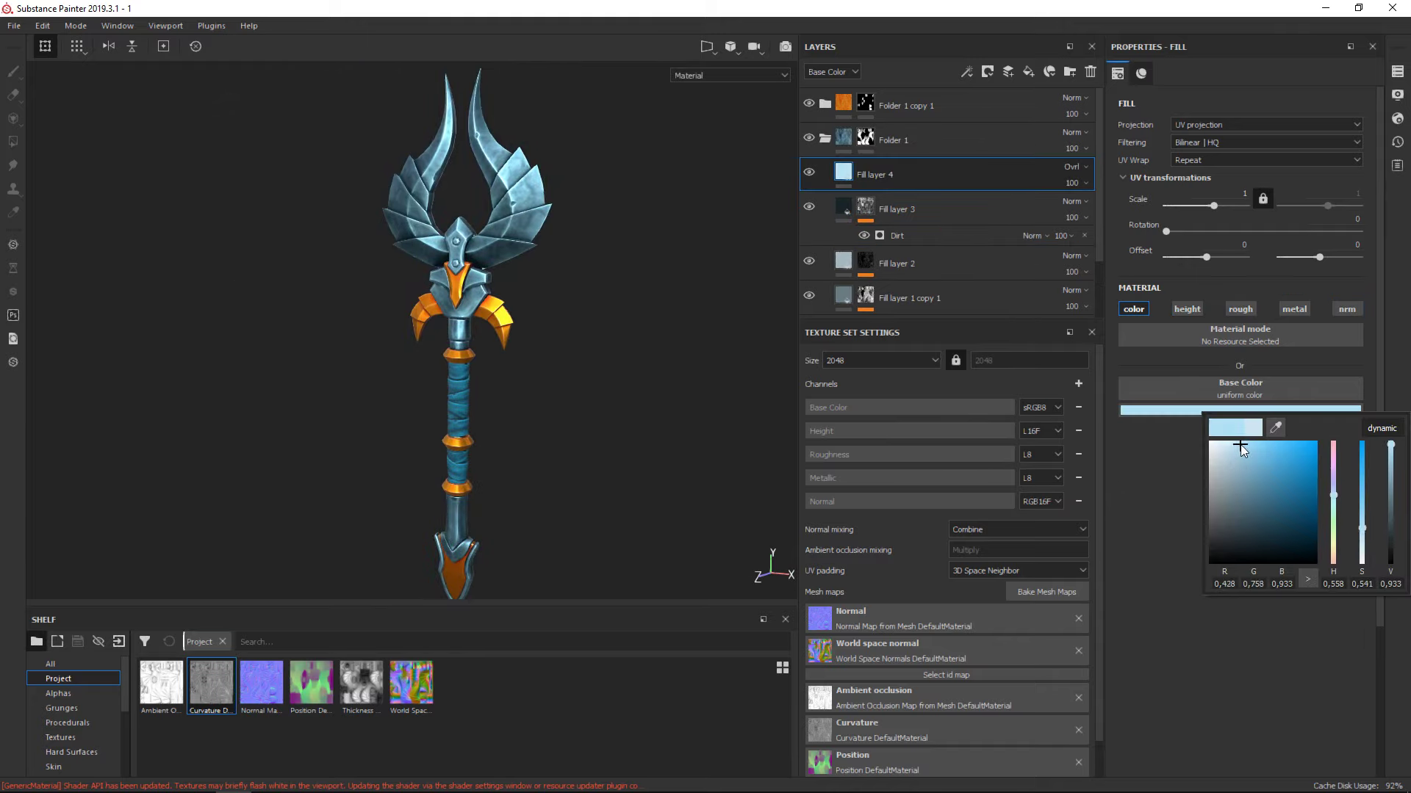